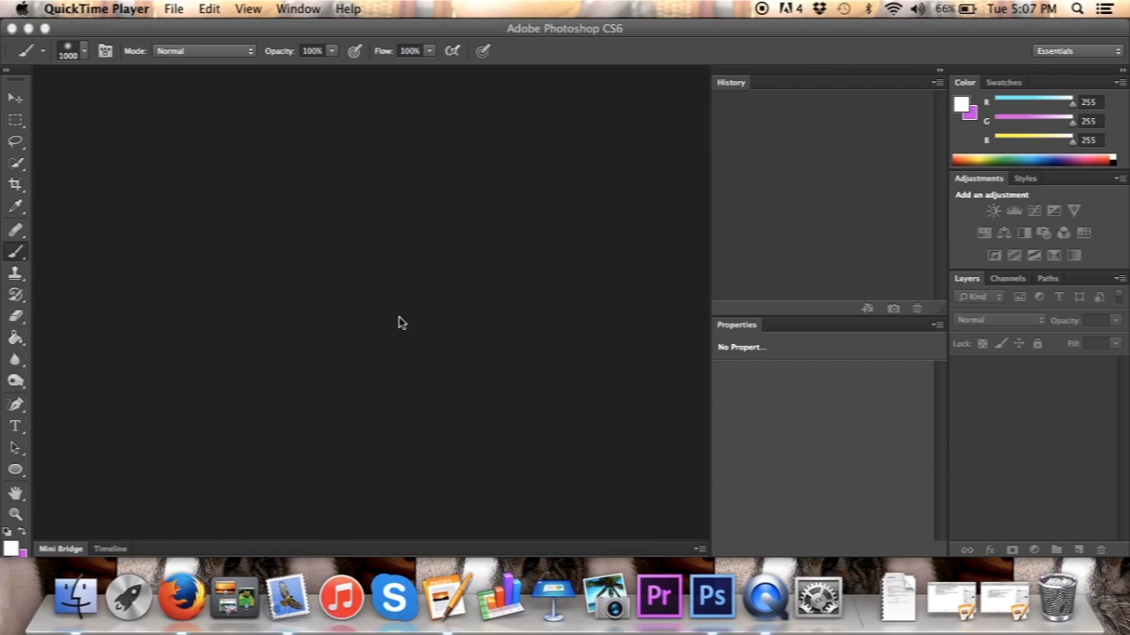
# Step: Create a new 750 × 450 pixel RGB document at 72 pixels/inch with a white background
pyautogui.click(352, 259)
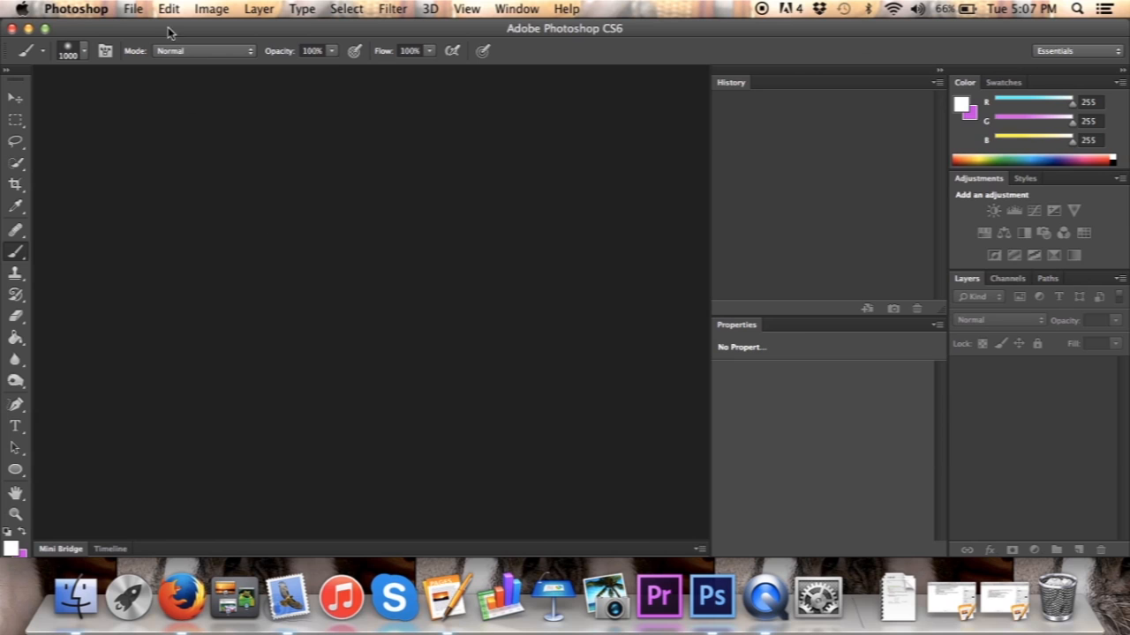
pyautogui.click(133, 9)
pyautogui.click(152, 29)
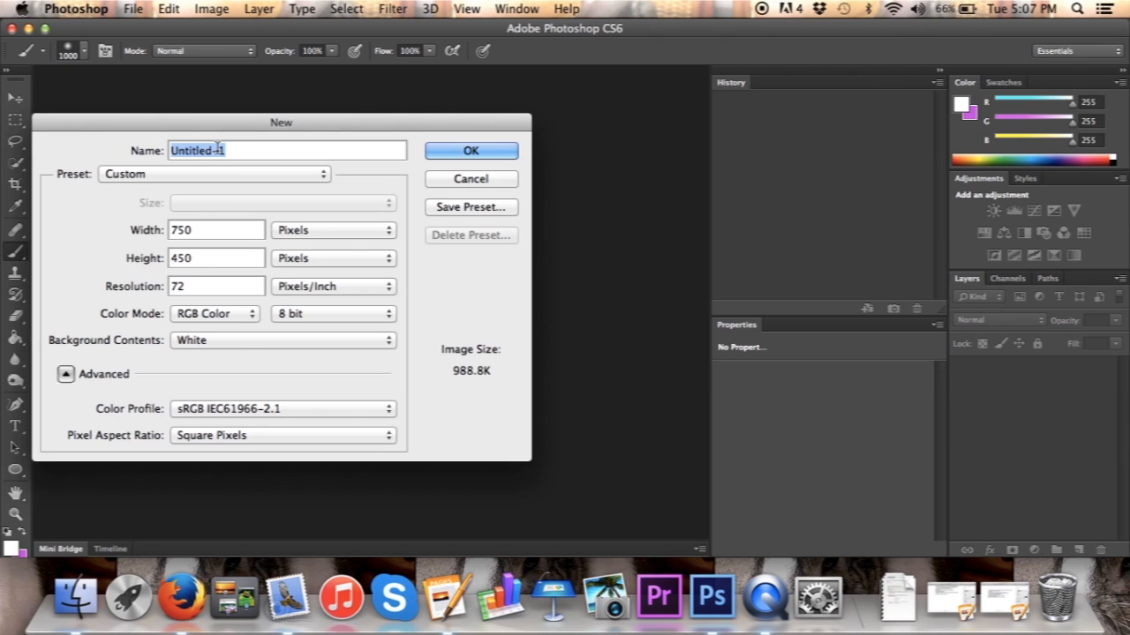
pyautogui.click(455, 156)
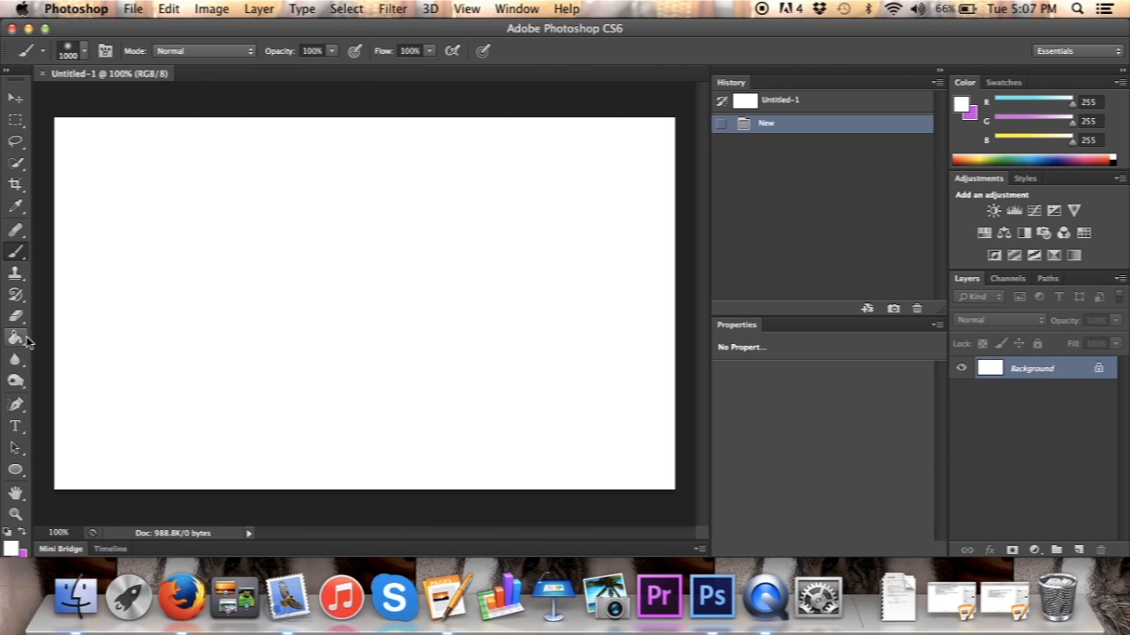
# Step: Set the foreground color to #010500 and fill the Background layer with it using the Paint Bucket
pyautogui.click(16, 339)
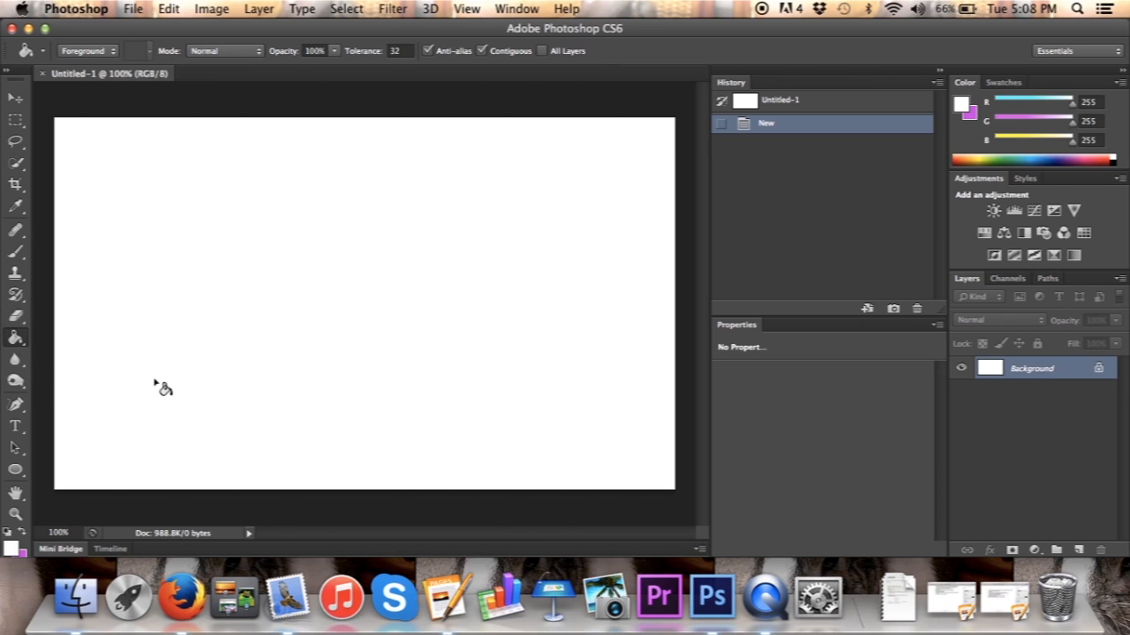
pyautogui.click(22, 533)
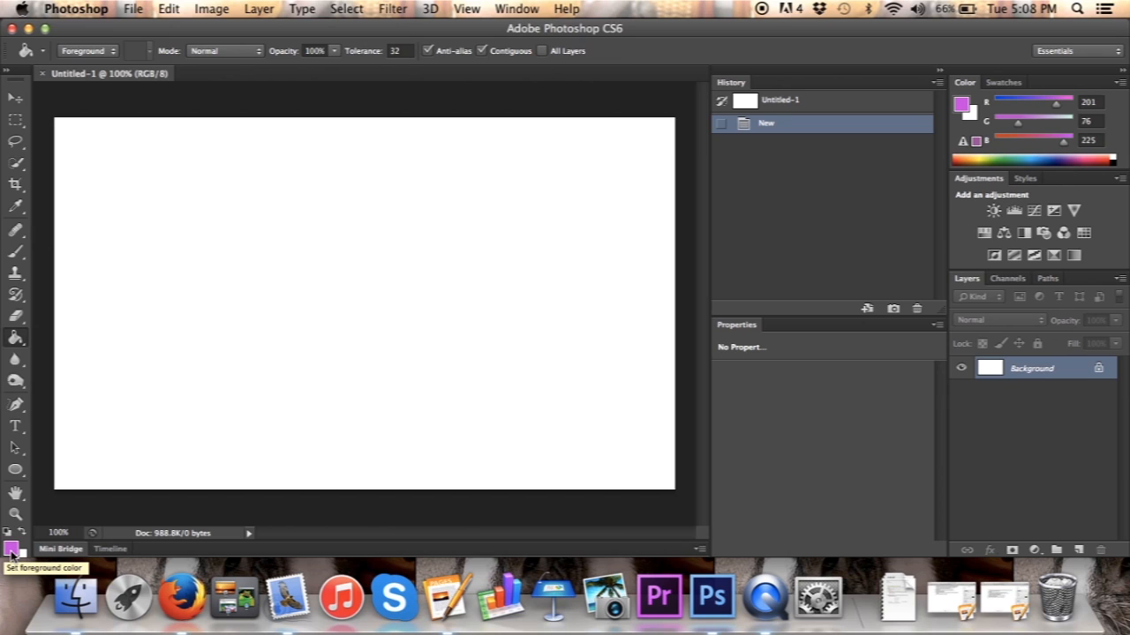
pyautogui.click(10, 551)
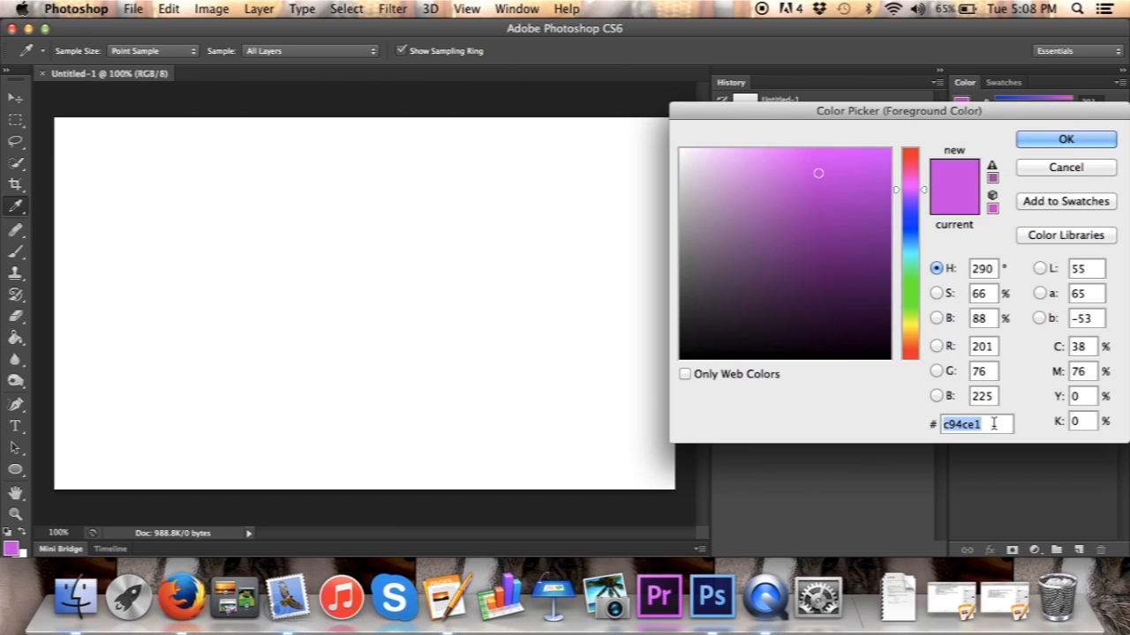
pyautogui.write('01')
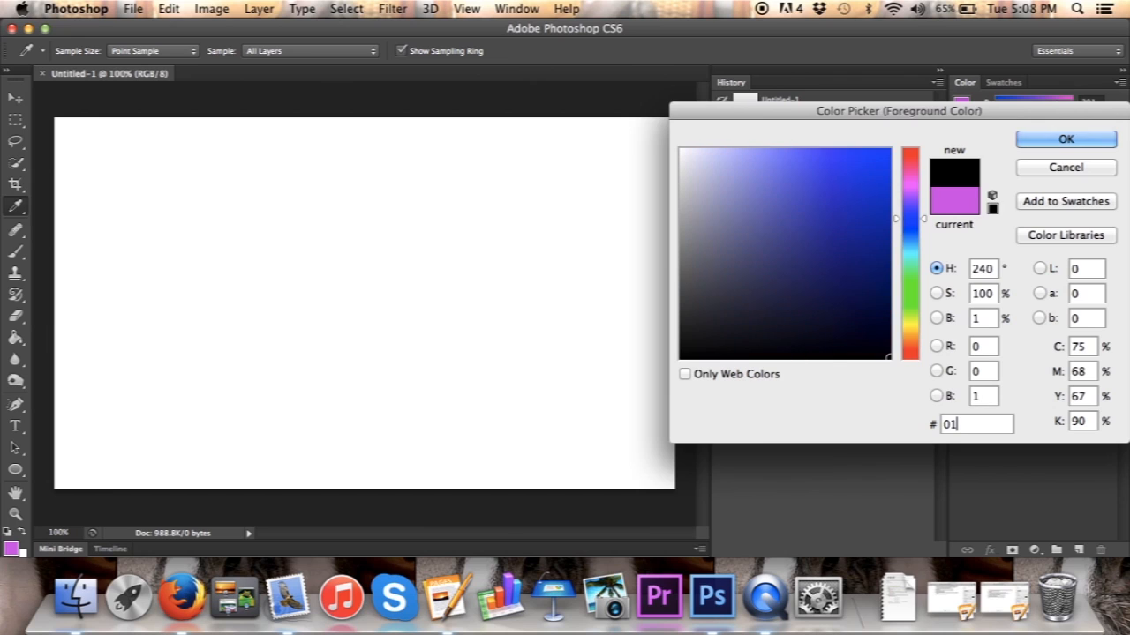
pyautogui.write('05')
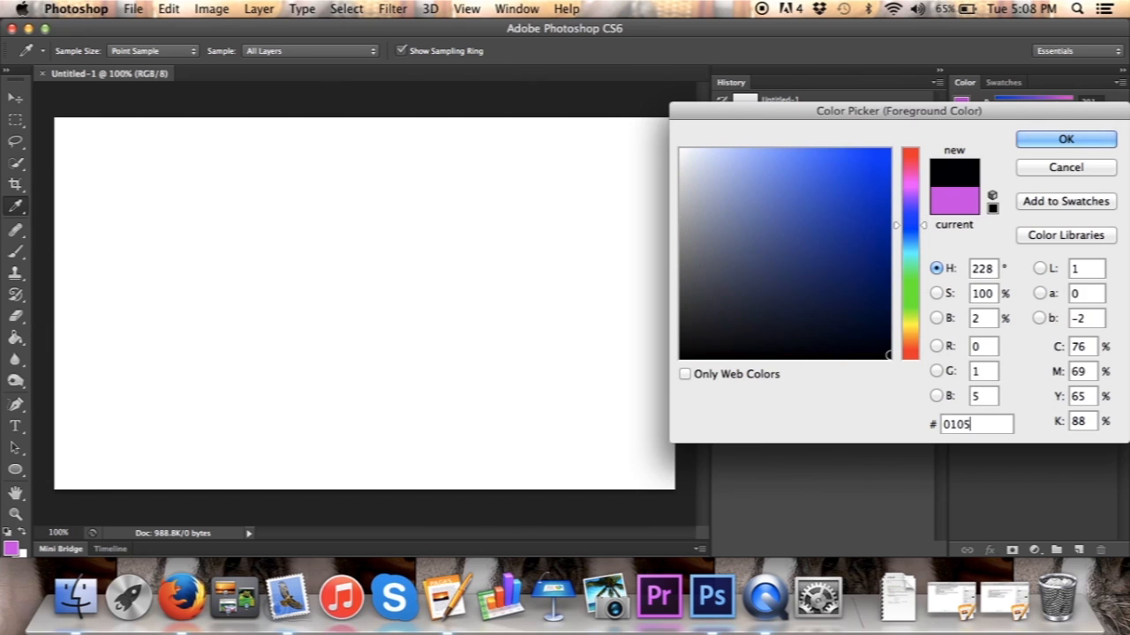
pyautogui.write('00')
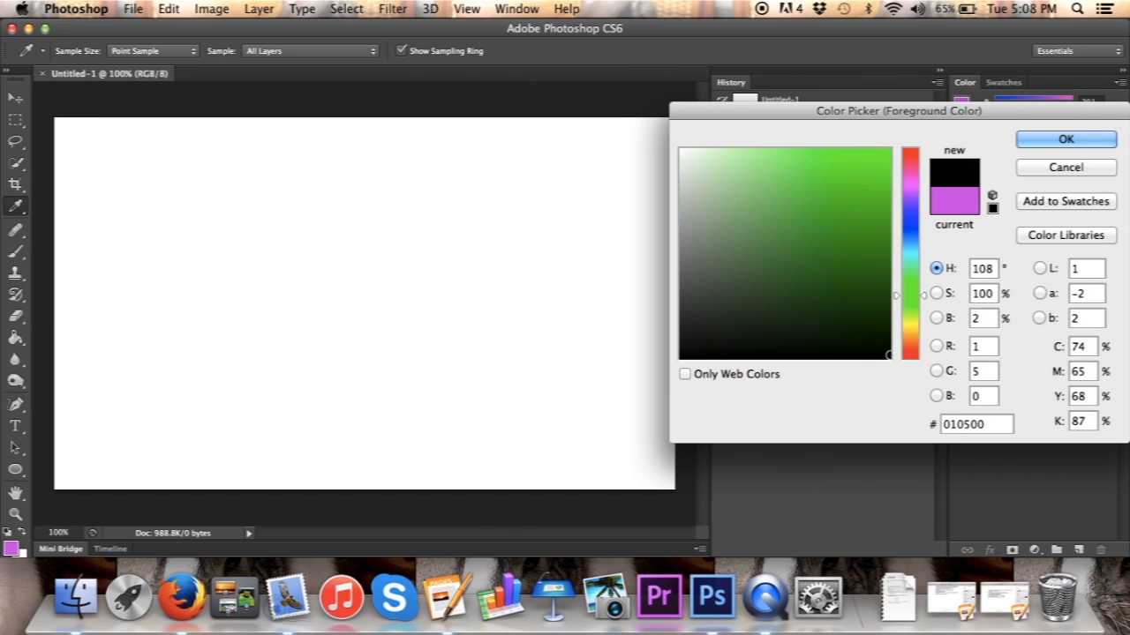
pyautogui.press('Return')
pyautogui.press('g')
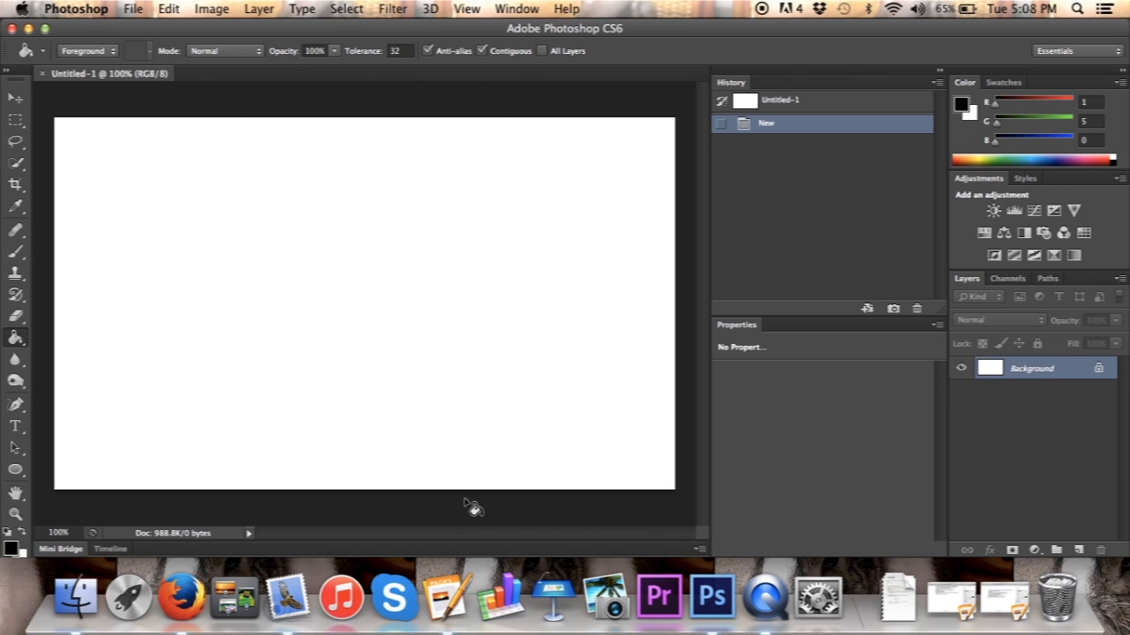
pyautogui.click(346, 298)
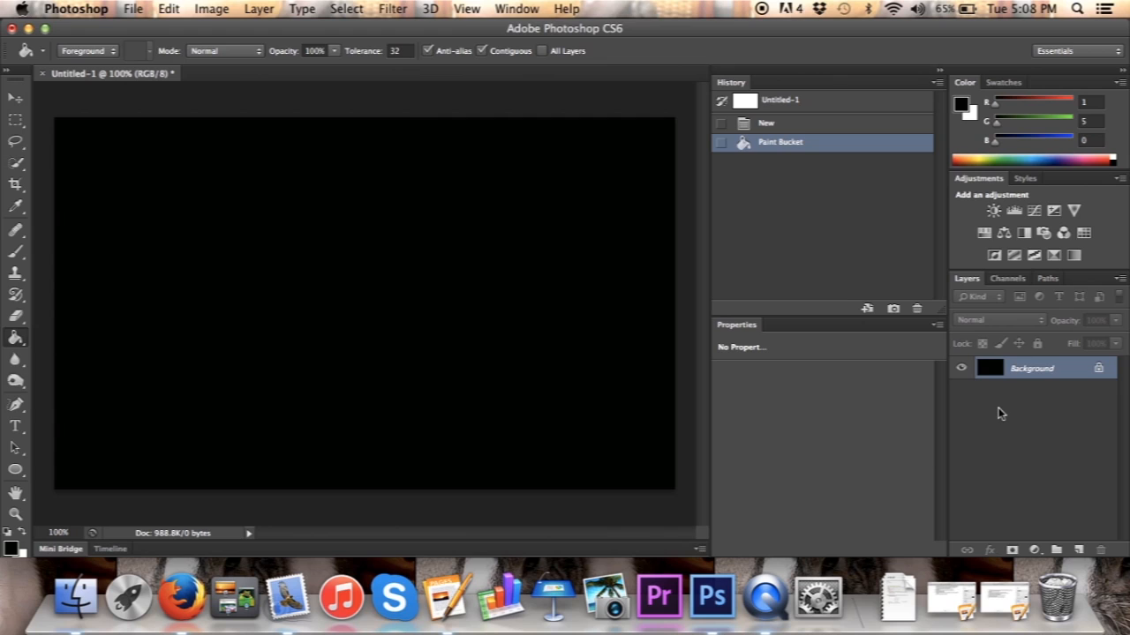
# Step: Add a new layer above the background and ready the soft round Brush at 1000 px and 0% hardness
pyautogui.click(1078, 550)
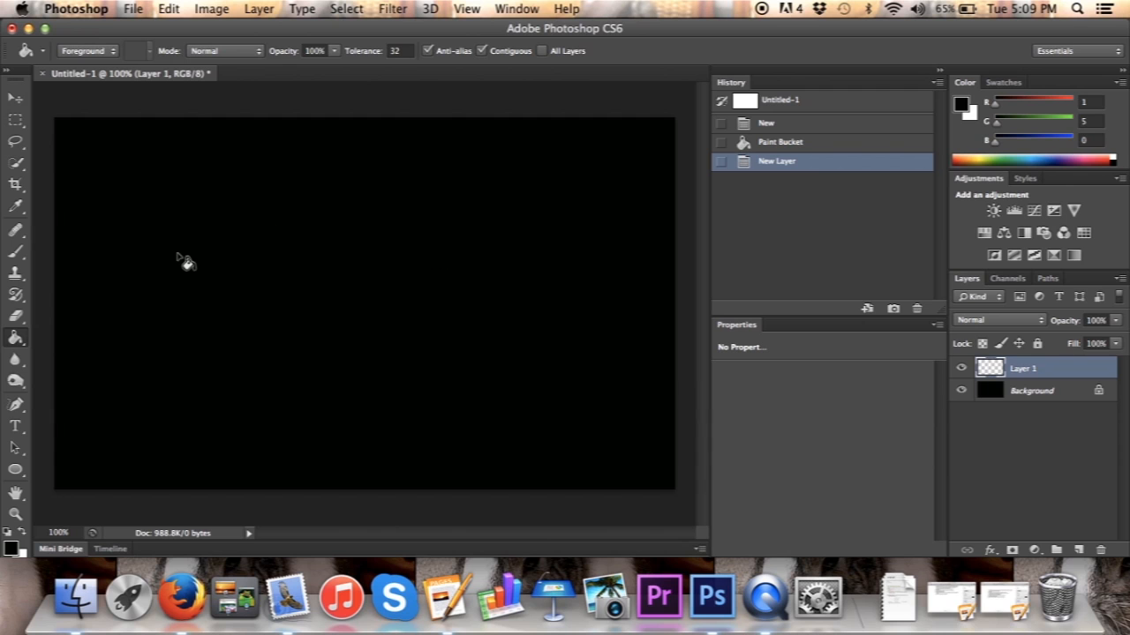
pyautogui.click(15, 253)
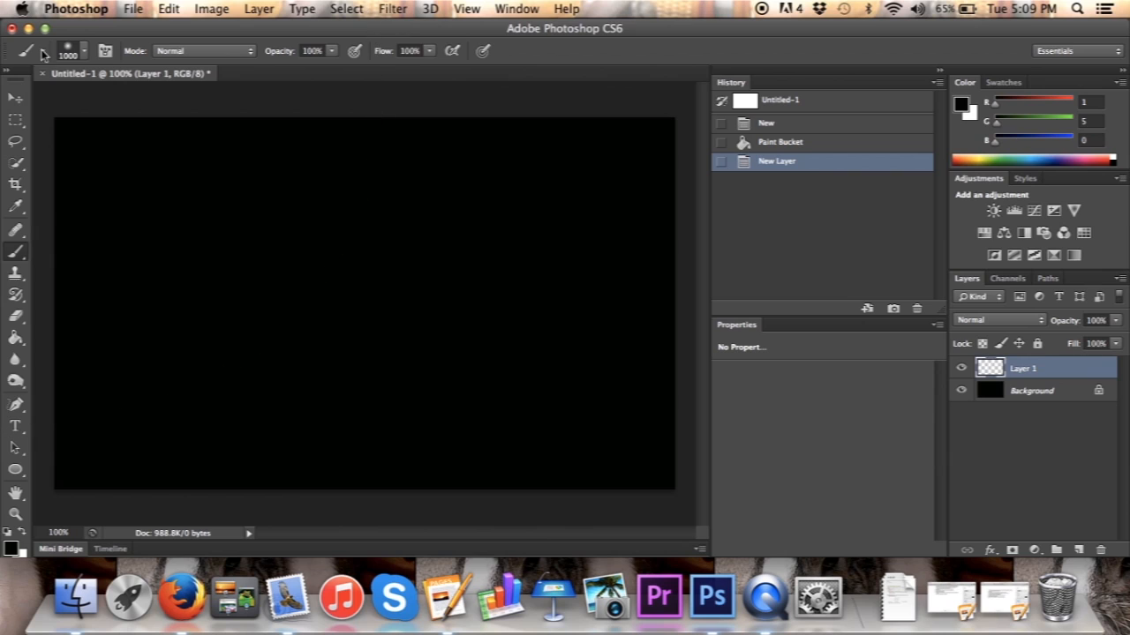
pyautogui.click(84, 51)
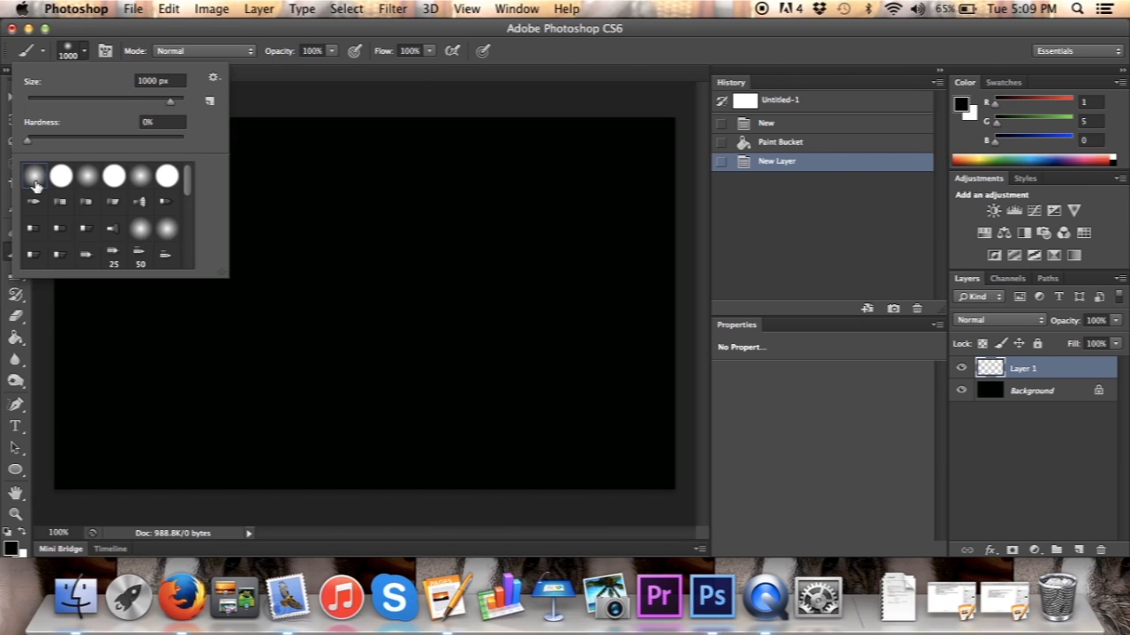
pyautogui.click(84, 51)
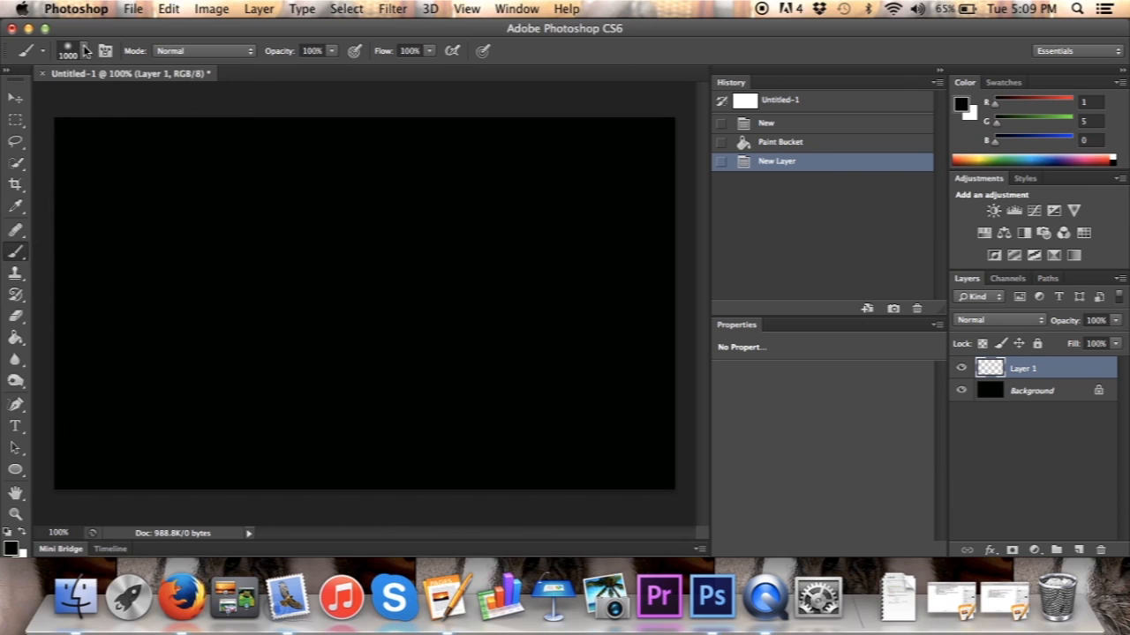
# Step: Paint one white soft dab centered just below the canvas's lower edge on Layer 1 and set the layer's opacity to 70%
pyautogui.click(58, 532)
pyautogui.write('50')
pyautogui.press('Return')
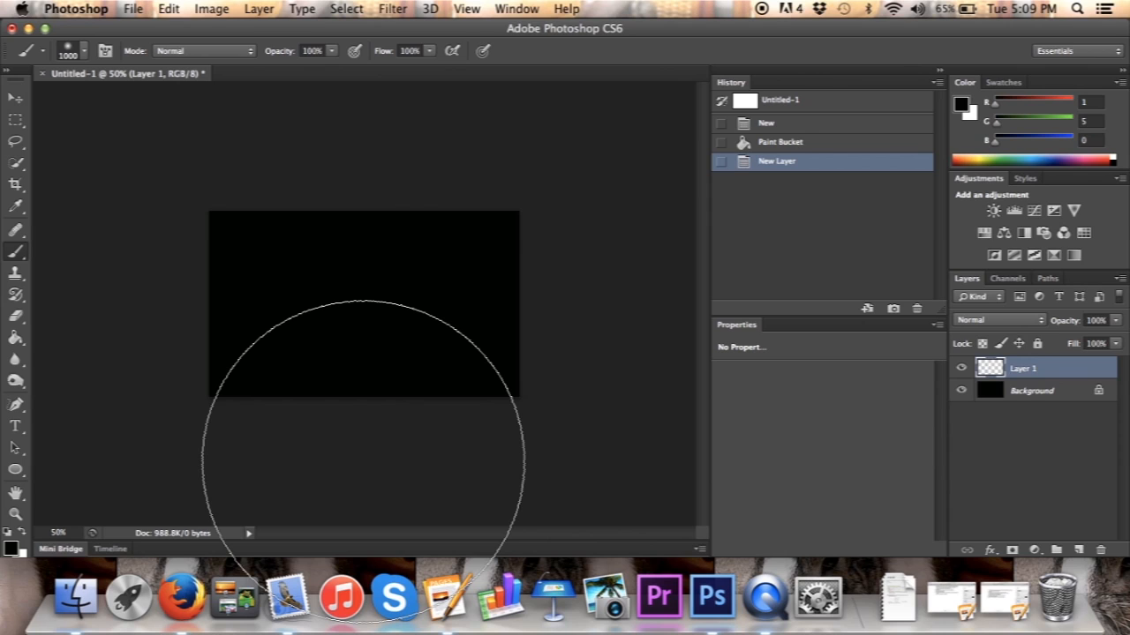
pyautogui.click(363, 460)
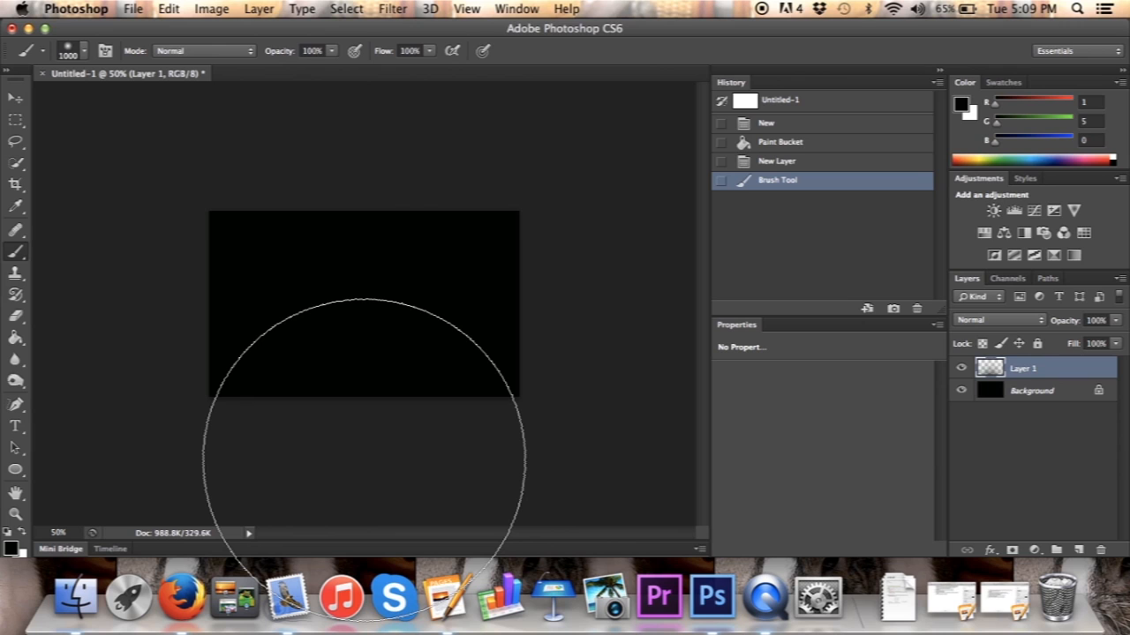
pyautogui.click(777, 166)
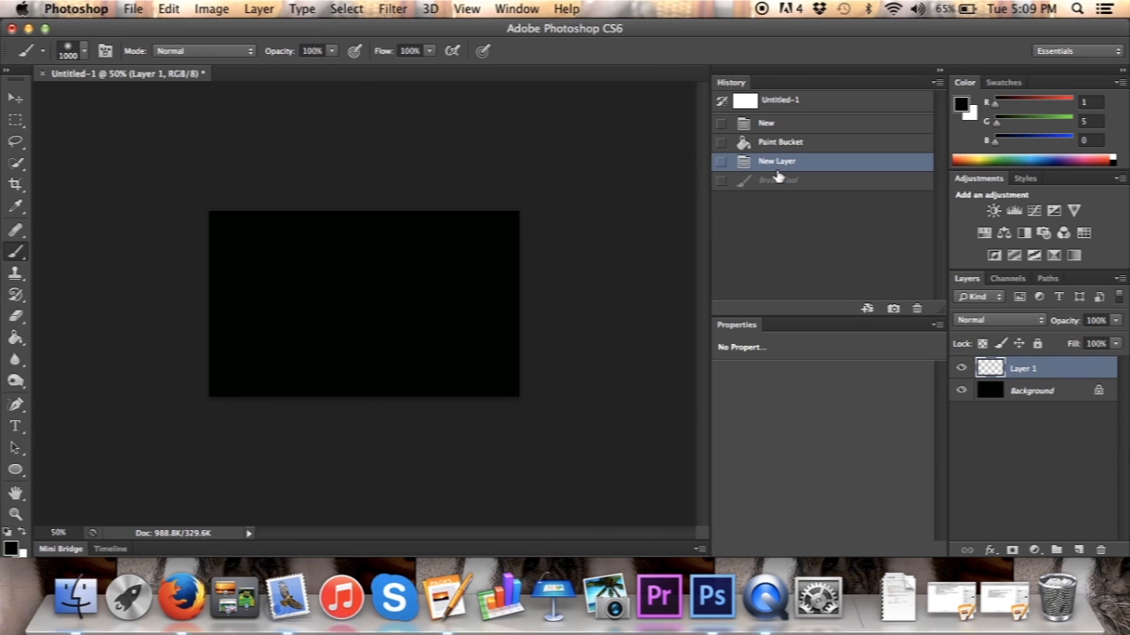
pyautogui.click(23, 533)
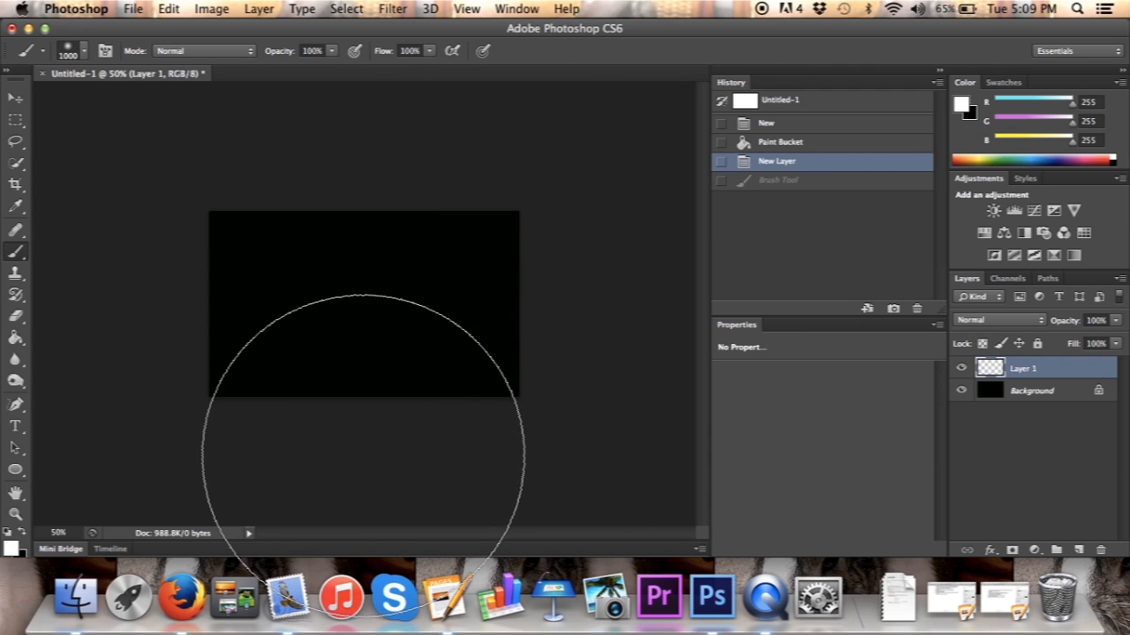
pyautogui.click(365, 460)
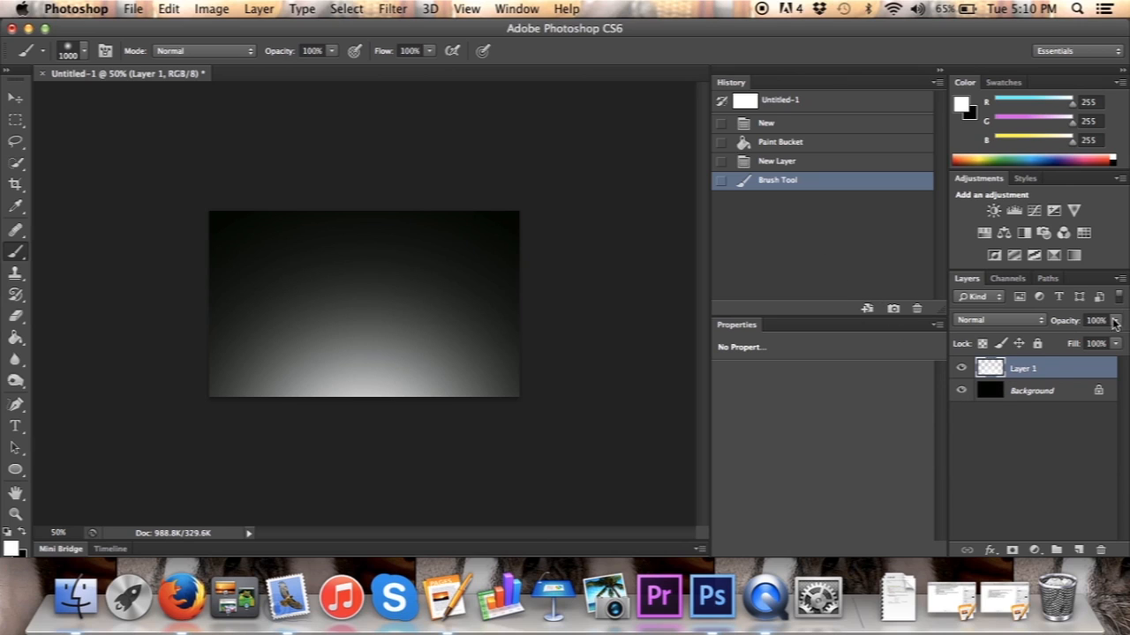
pyautogui.moveTo(1116, 324); pyautogui.dragTo(1095, 346)
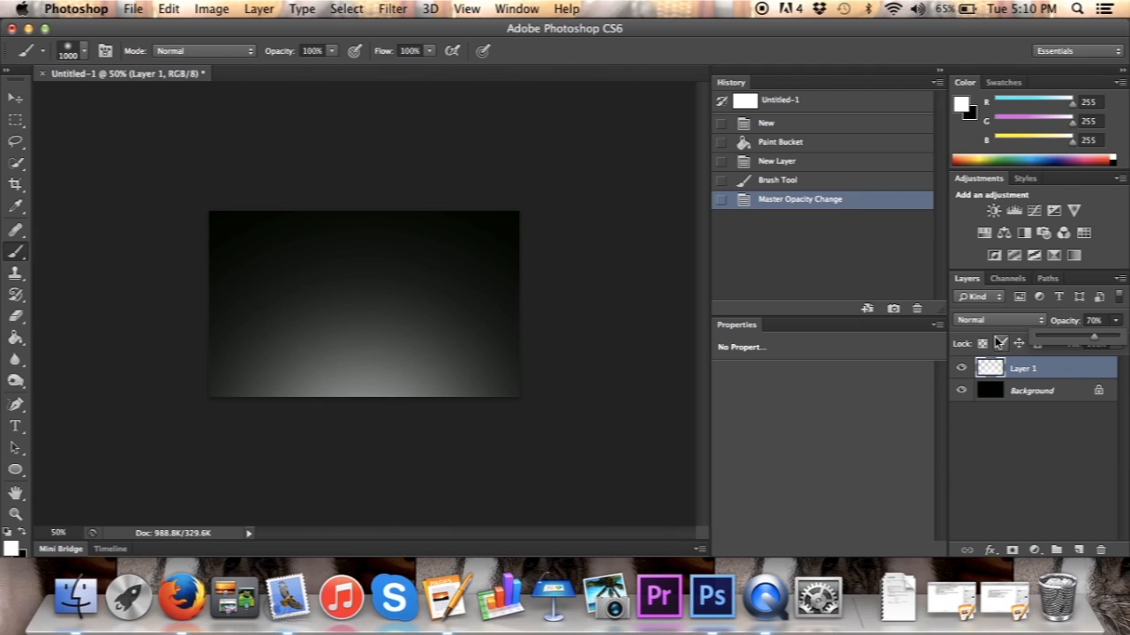
pyautogui.click(1055, 441)
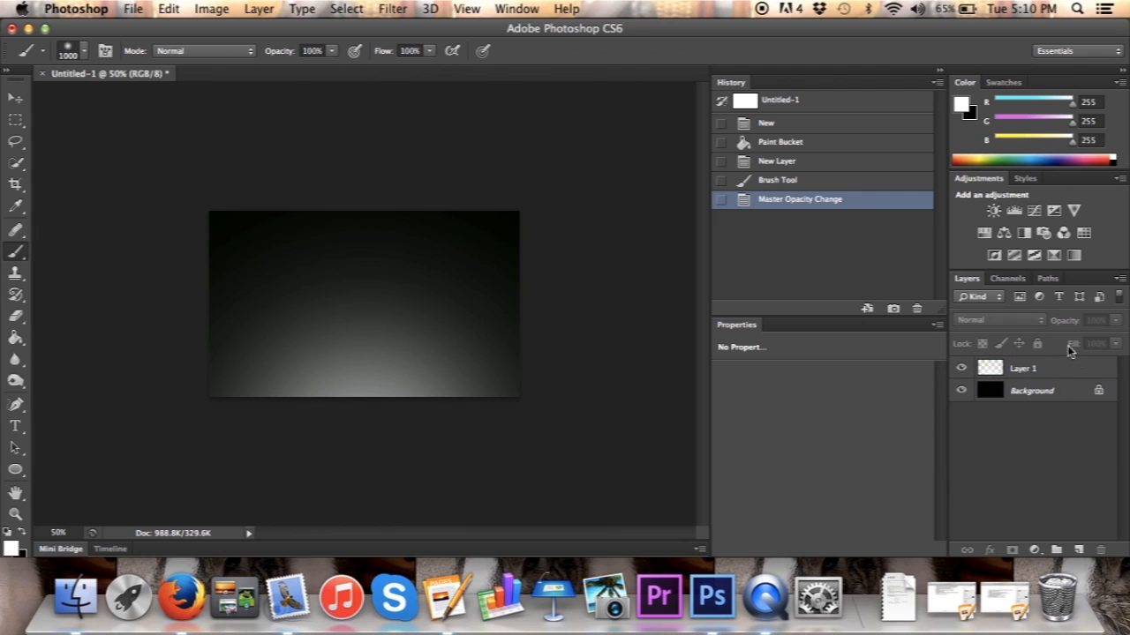
# Step: Add another new layer on top and set the soft brush size to 600 px
pyautogui.click(1078, 550)
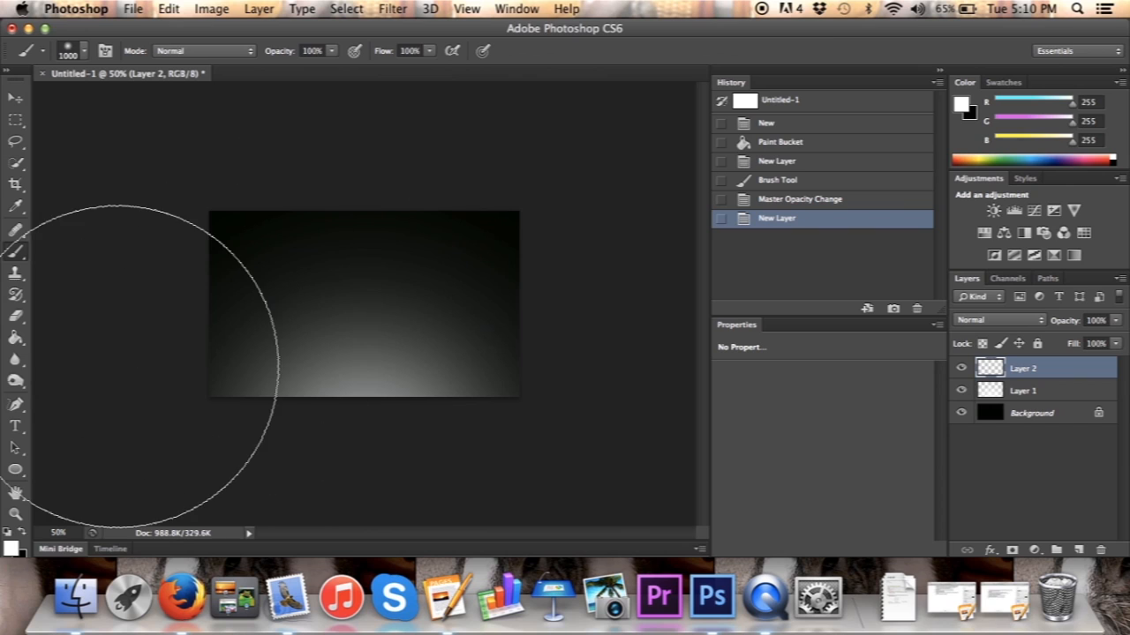
pyautogui.click(71, 49)
pyautogui.moveTo(173, 103); pyautogui.dragTo(173, 107)
pyautogui.write('1684')
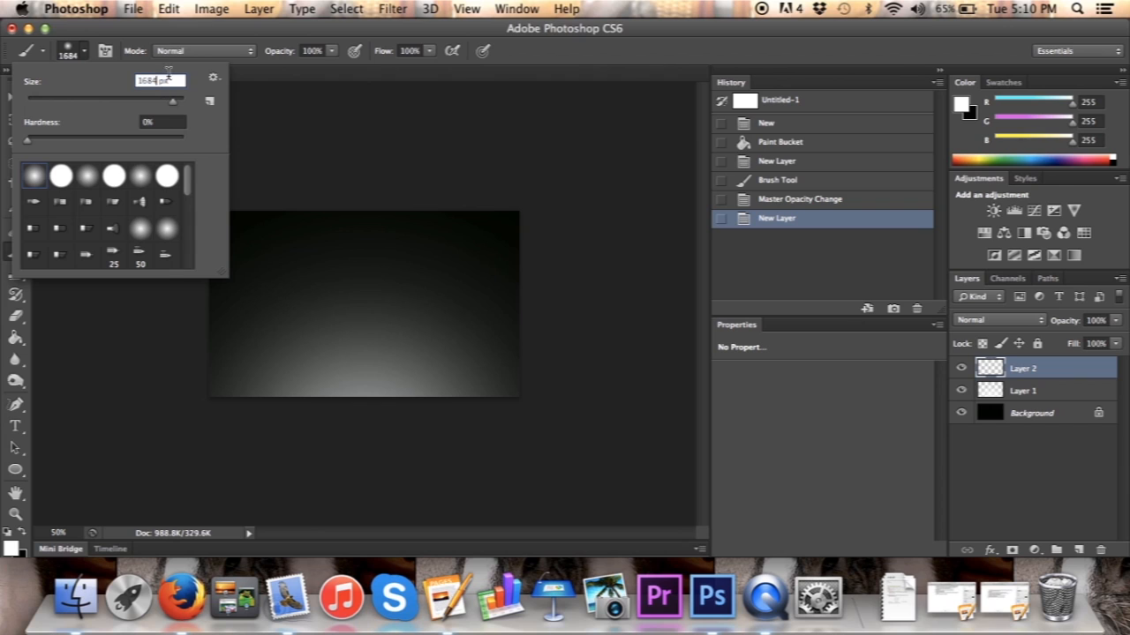
pyautogui.write('600')
pyautogui.press('Return')
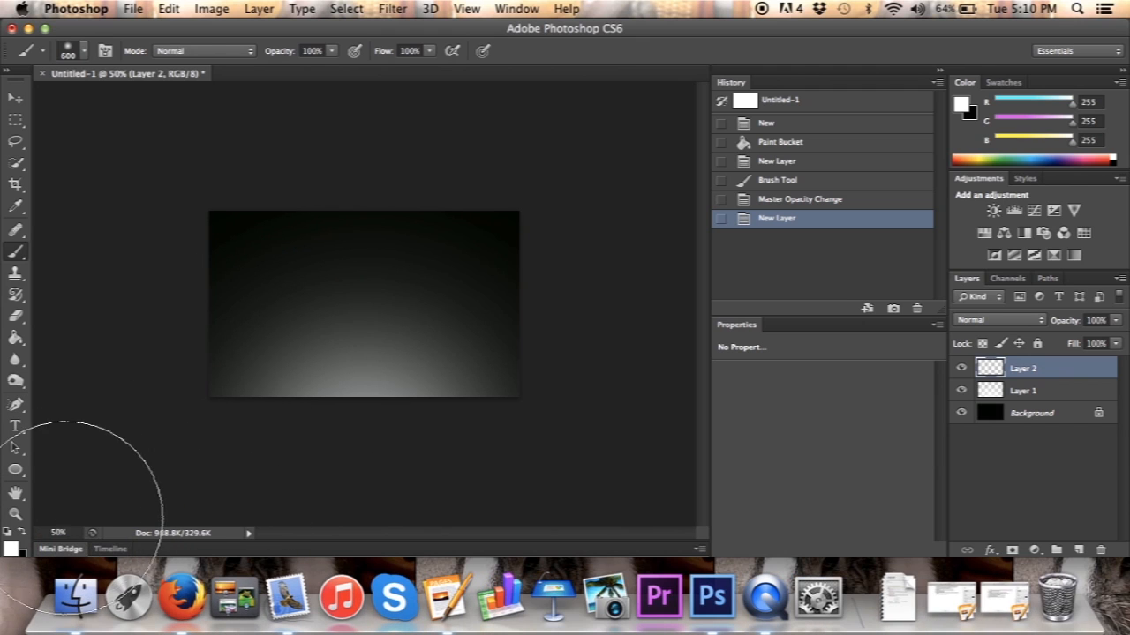
# Step: Set the foreground color to #f38c11 and paint one soft orange dab in the lower right part of the canvas on Layer 2
pyautogui.click(60, 532)
pyautogui.write('10')
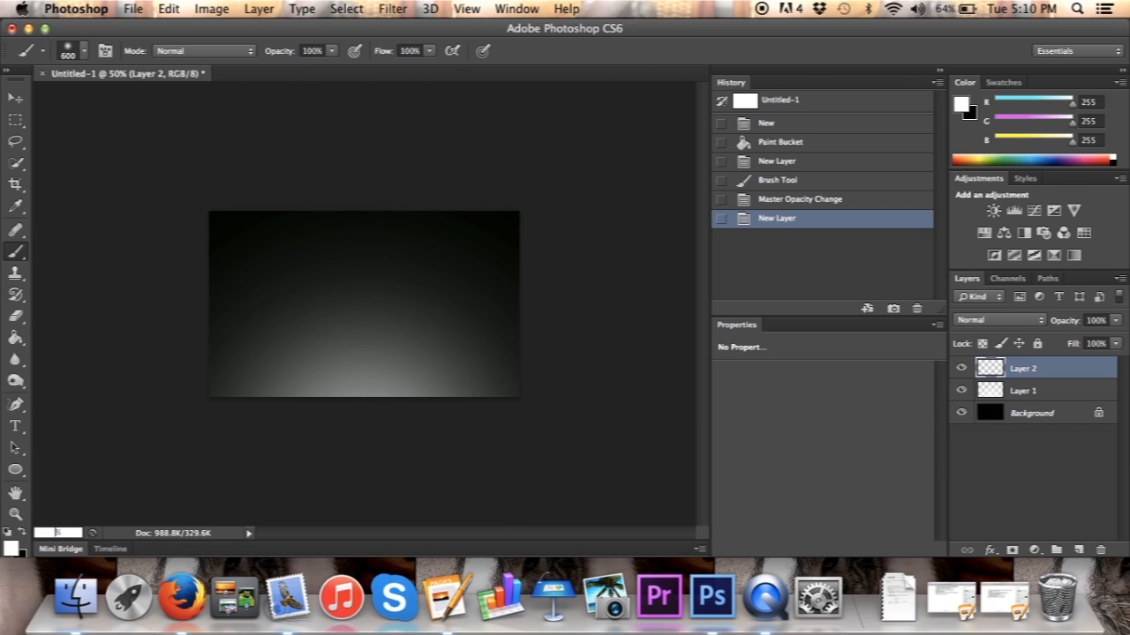
pyautogui.press('Return')
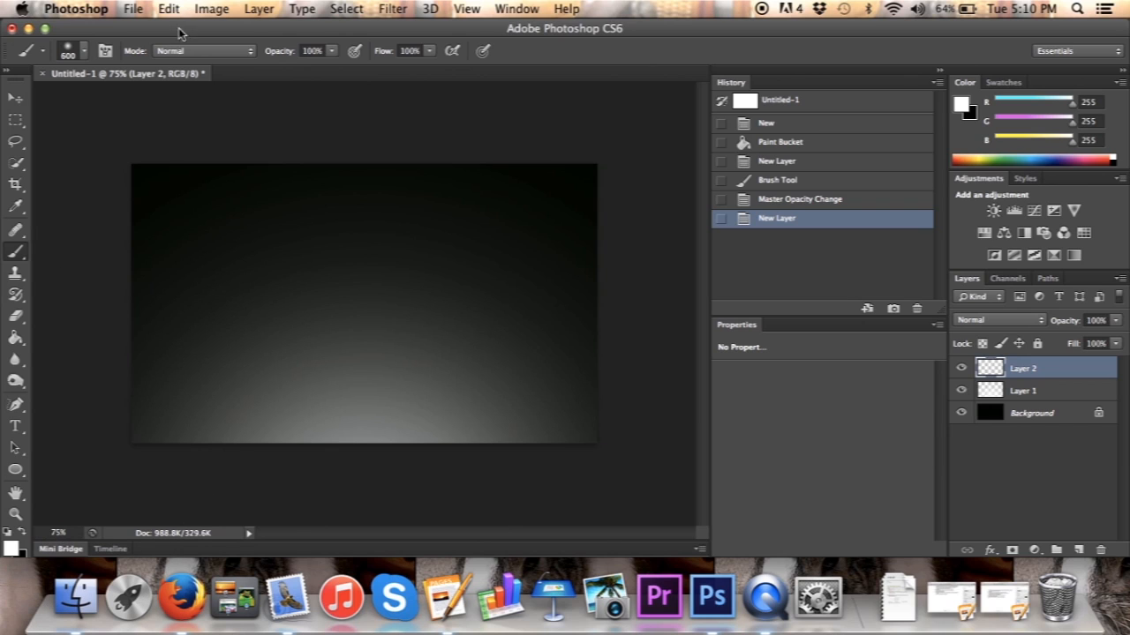
pyautogui.click(23, 533)
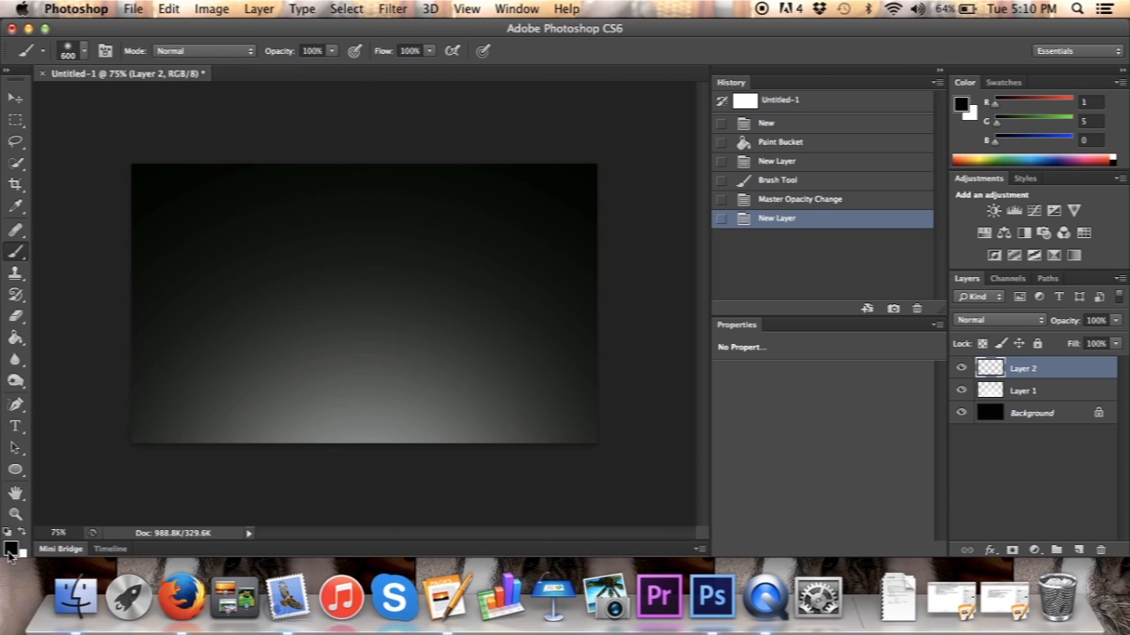
pyautogui.click(11, 551)
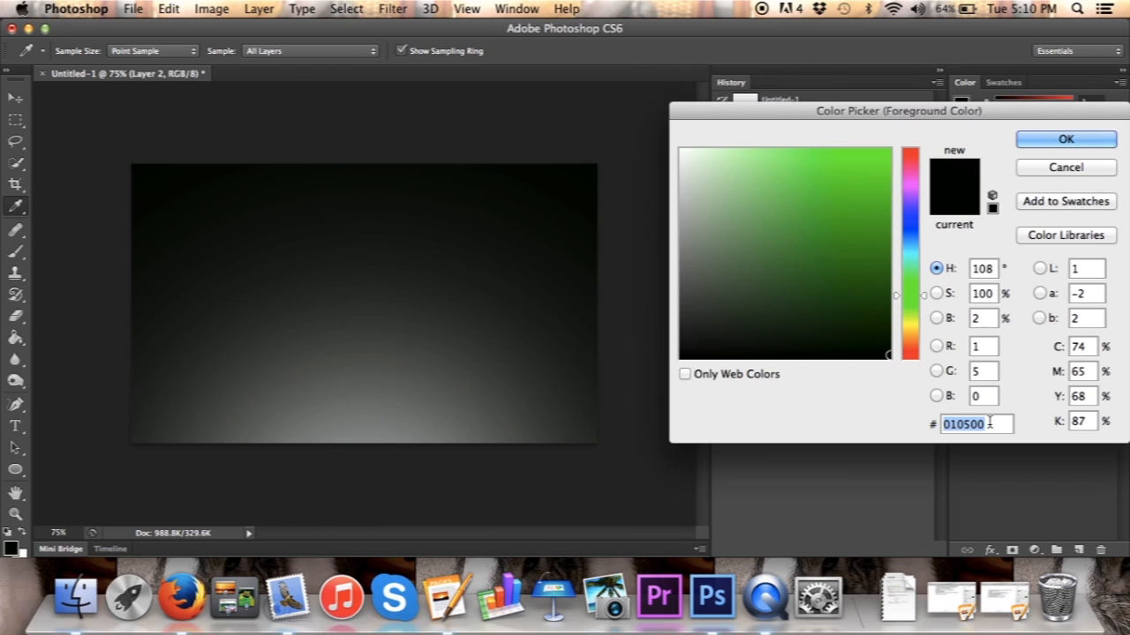
pyautogui.write('f3')
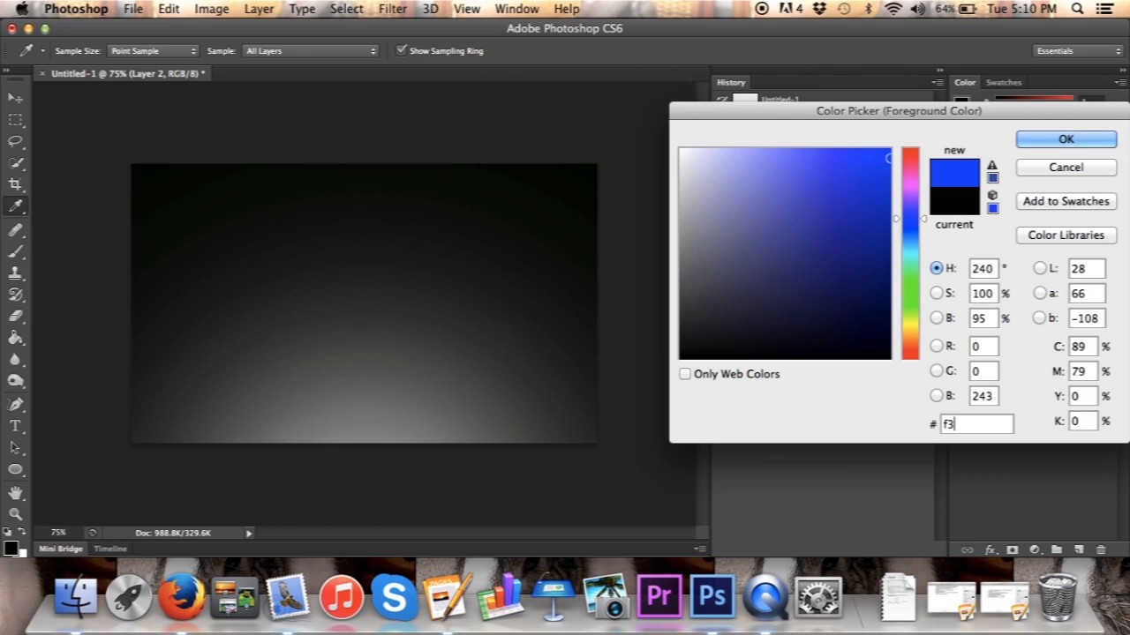
pyautogui.write('8c11')
pyautogui.press('Return')
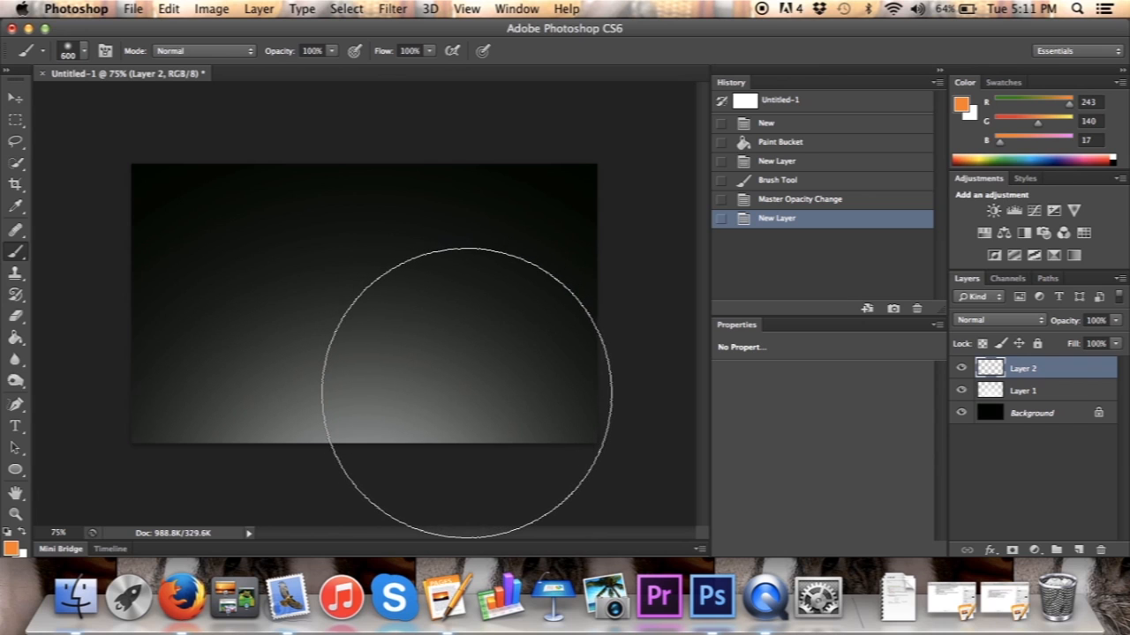
pyautogui.click(469, 388)
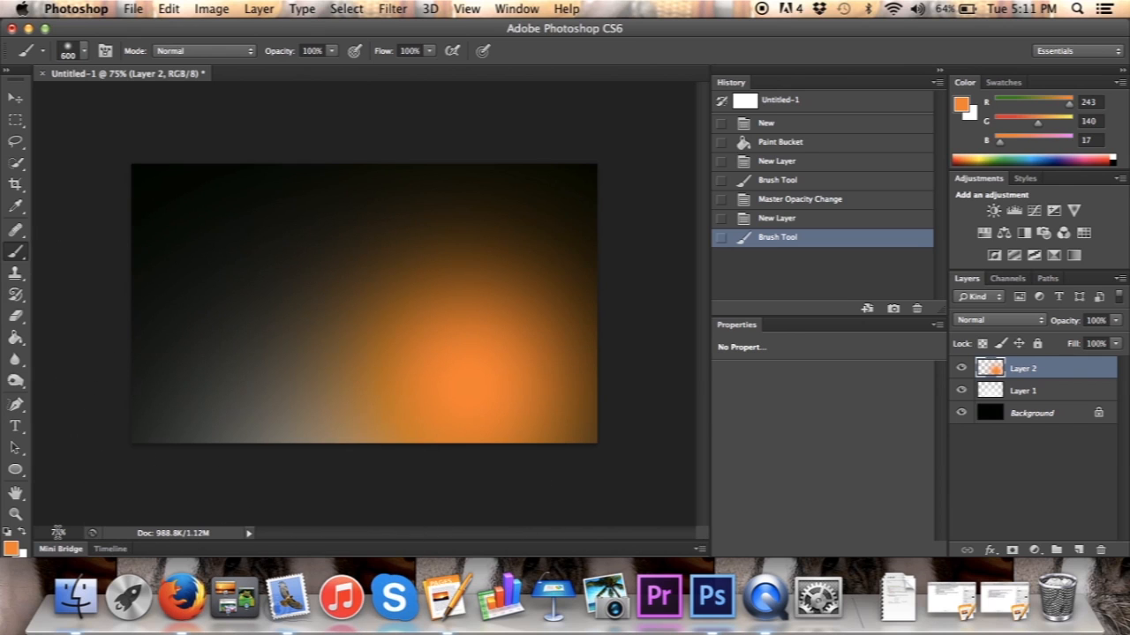
# Step: Set the foreground color to #2afaf0 and paint one soft cyan dab in the lower left part of the canvas on Layer 2
pyautogui.click(11, 549)
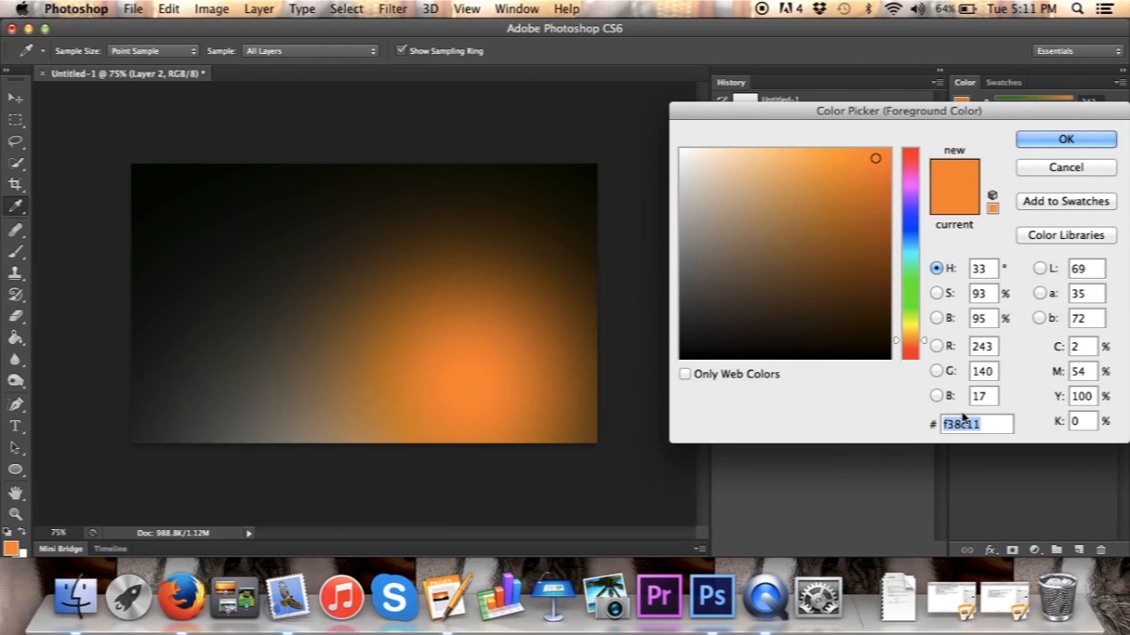
pyautogui.write('2a')
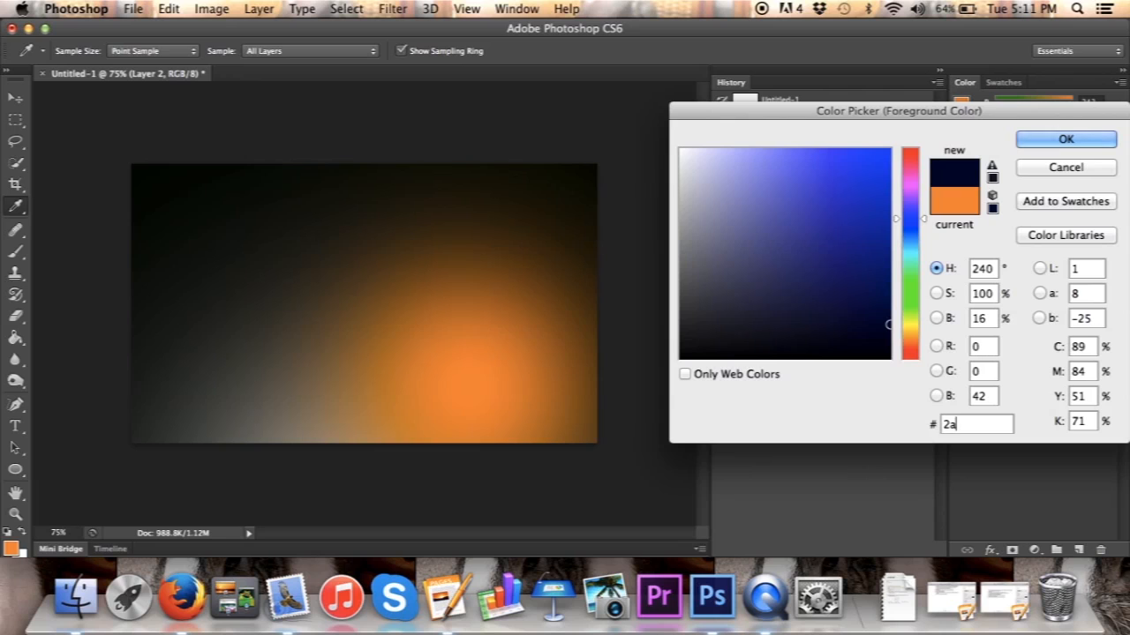
pyautogui.write('fa')
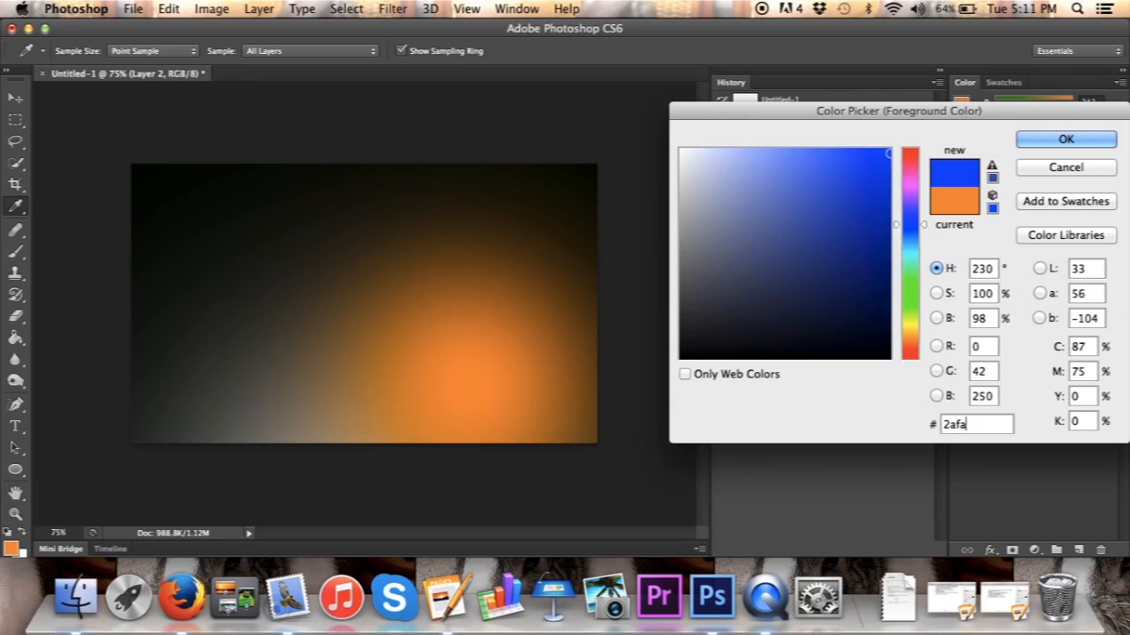
pyautogui.write('f0')
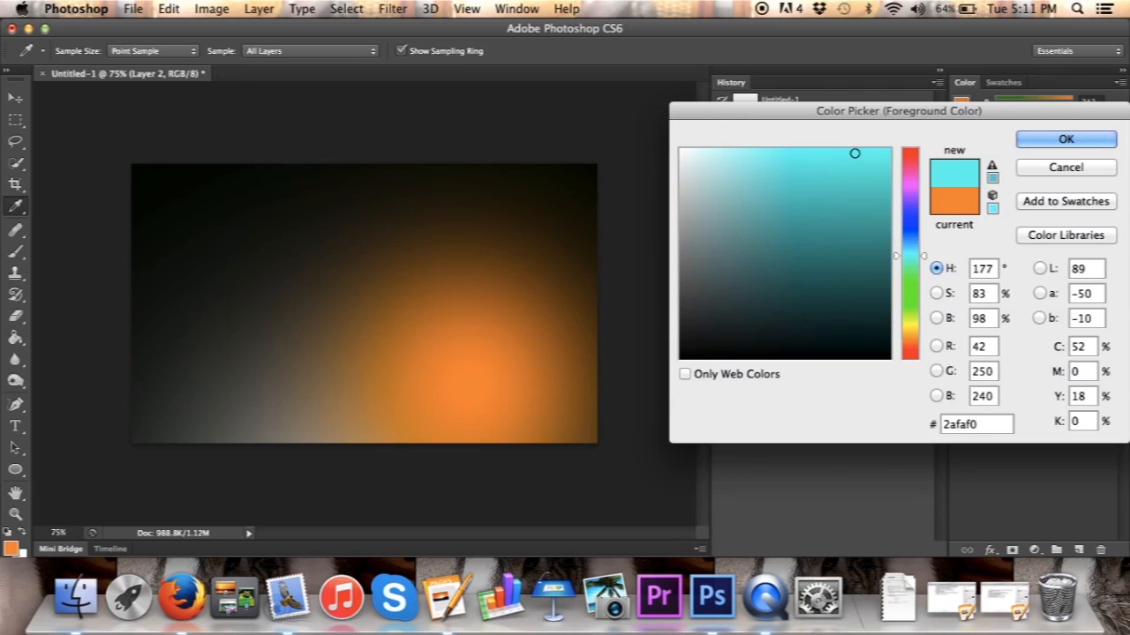
pyautogui.press('Return')
pyautogui.press('b')
pyautogui.click(247, 389)
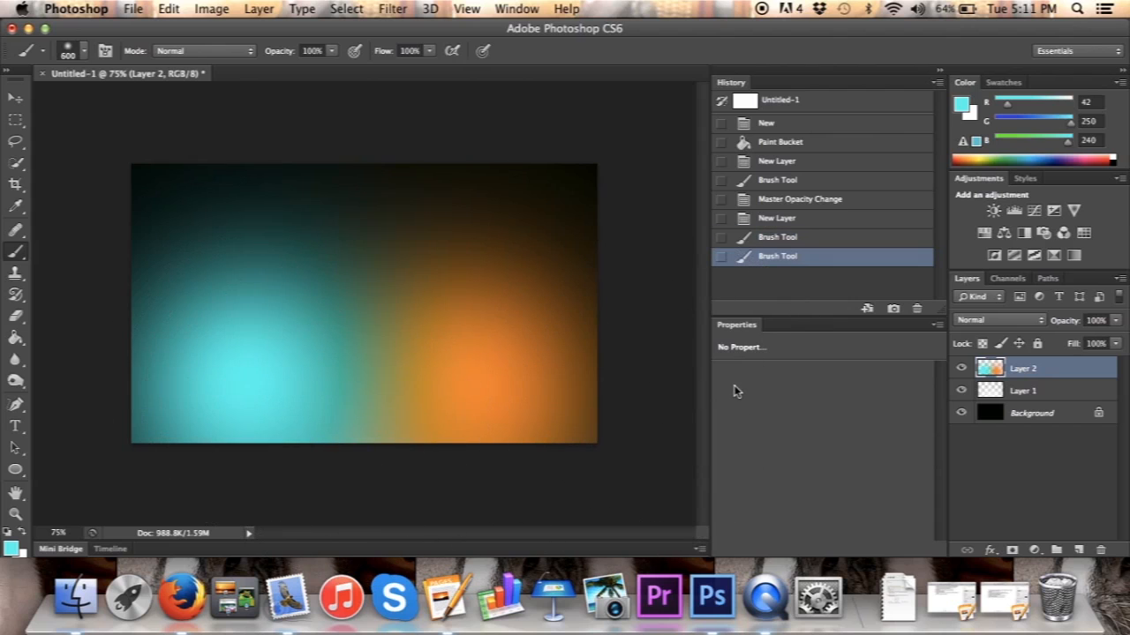
# Step: Set the foreground color to #c94ce1 and paint one soft purple dab at the upper center of the canvas on Layer 2
pyautogui.click(10, 548)
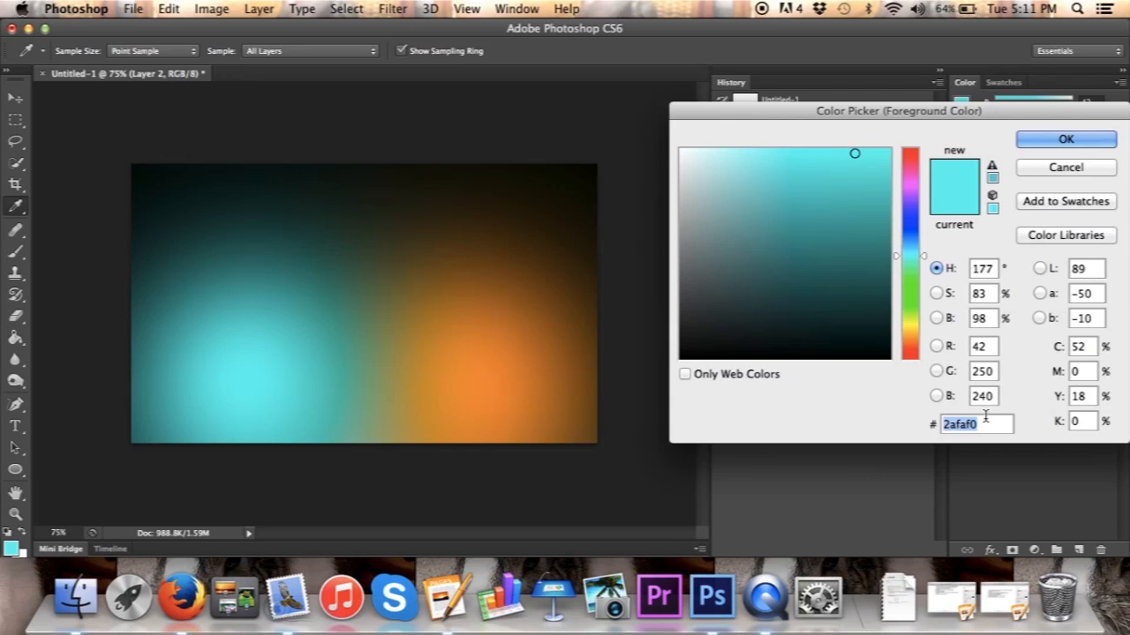
pyautogui.write('c9')
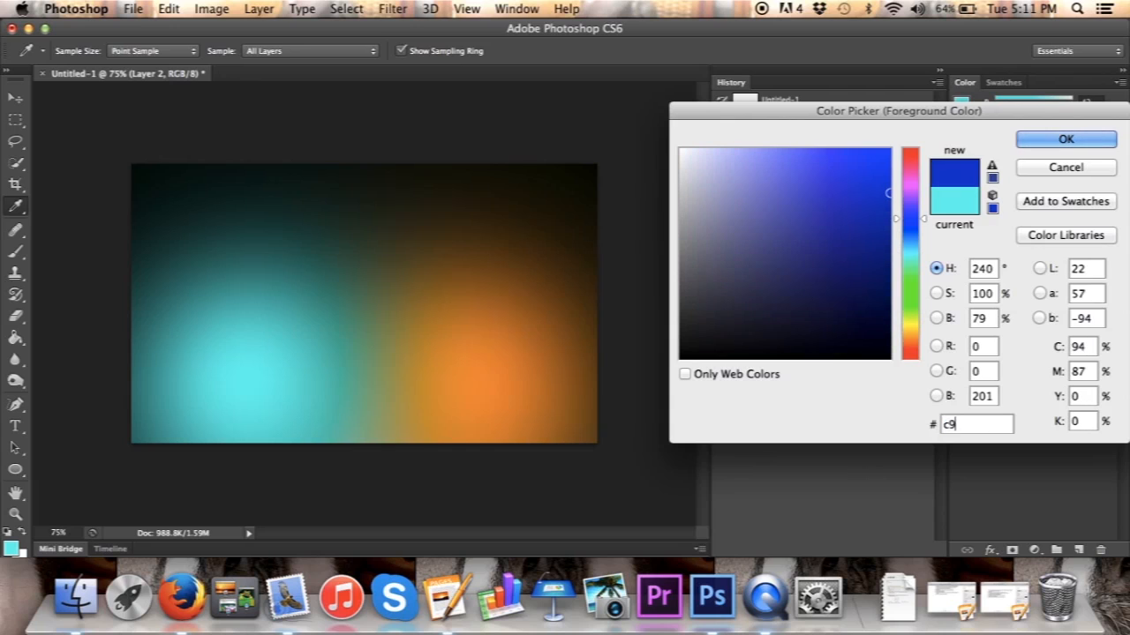
pyautogui.write('4ce1')
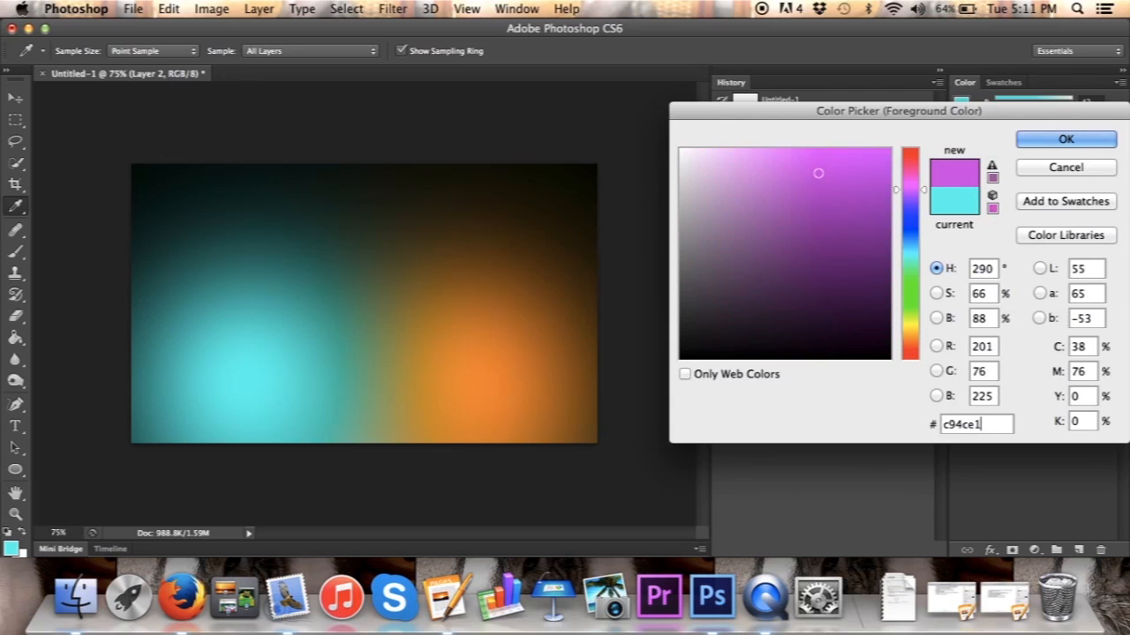
pyautogui.press('Return')
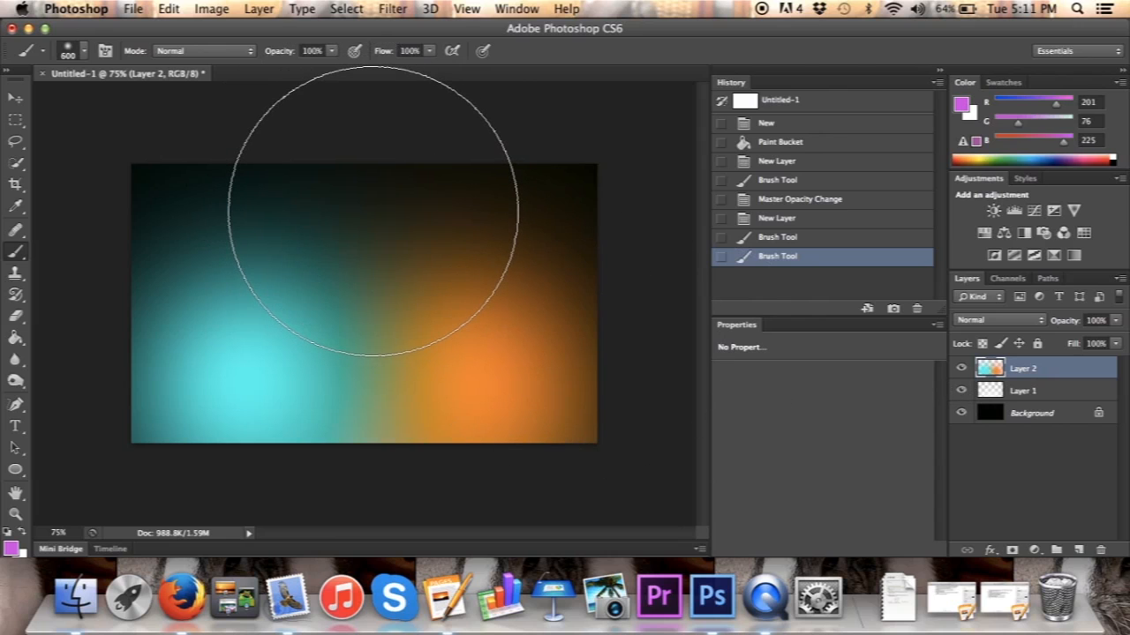
pyautogui.click(371, 207)
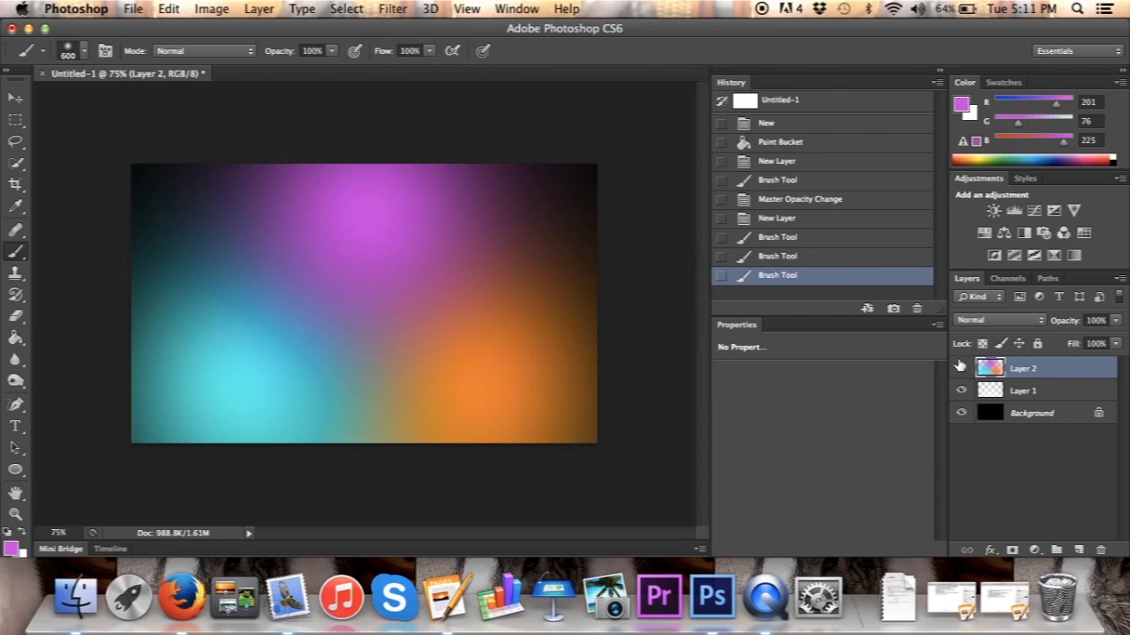
# Step: Set Layer 2's blending mode to Overlay and compare the image with that layer hidden and shown
pyautogui.click(1006, 320)
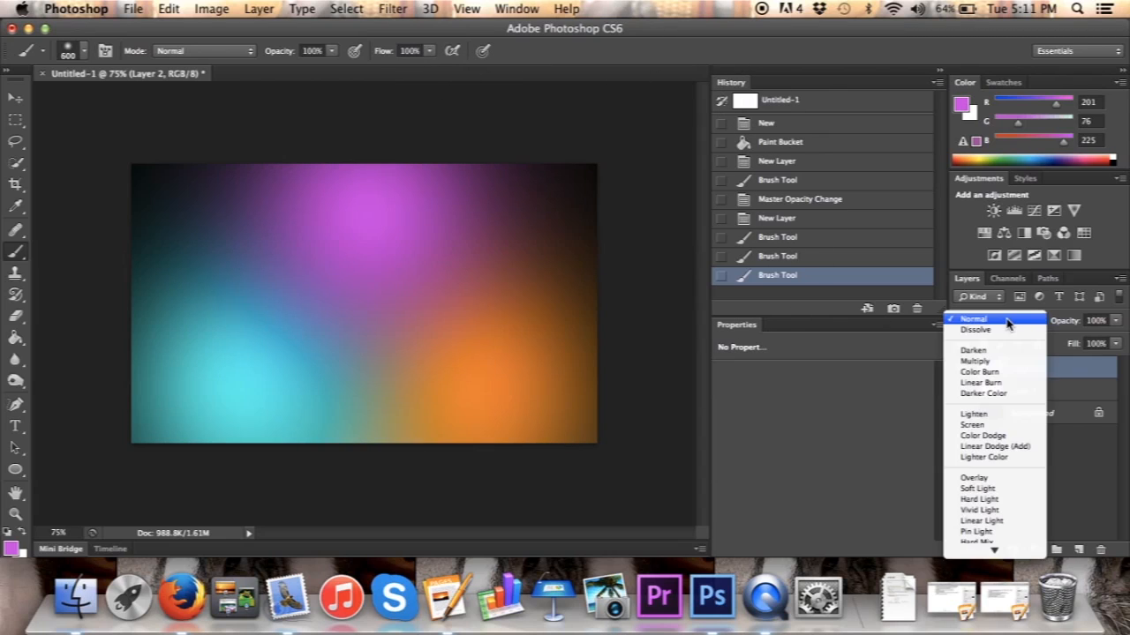
pyautogui.click(984, 478)
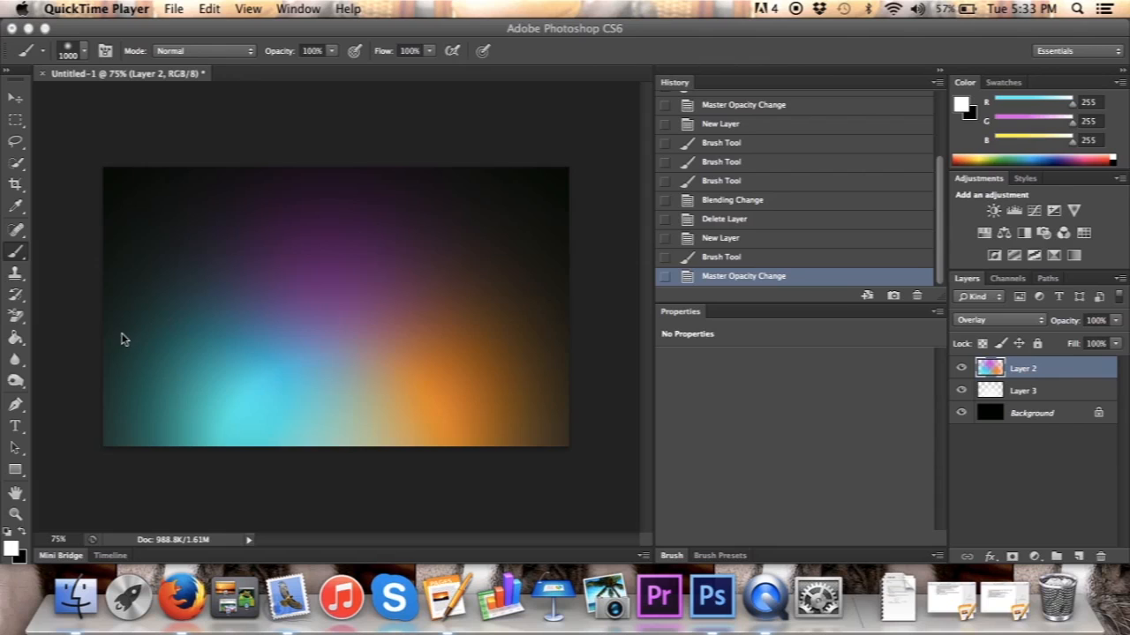
pyautogui.click(961, 371)
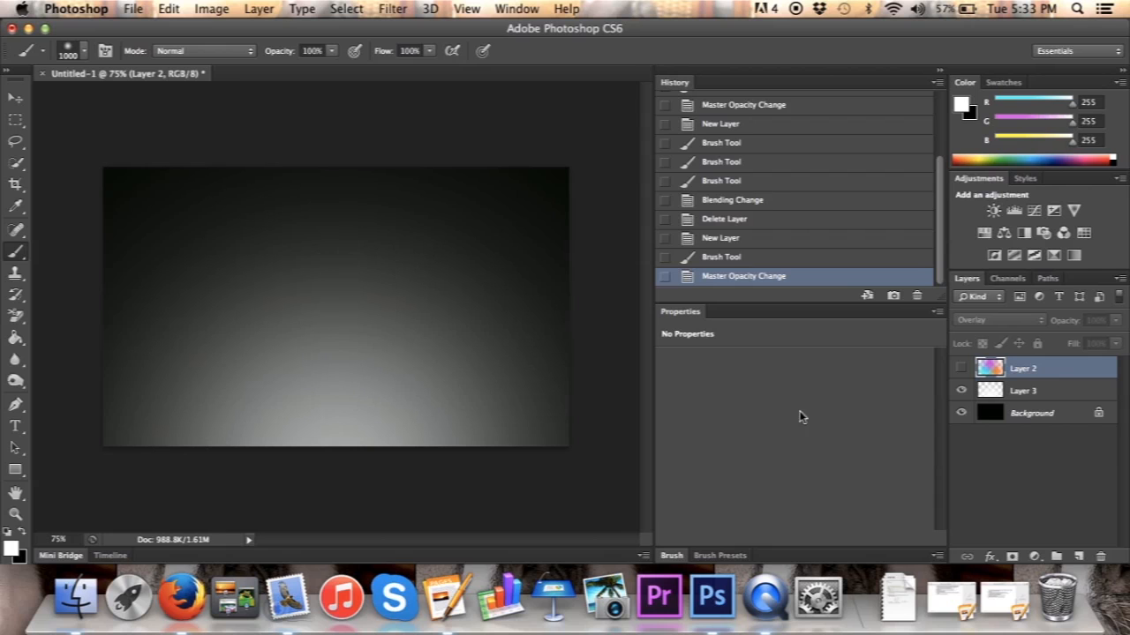
pyautogui.click(961, 368)
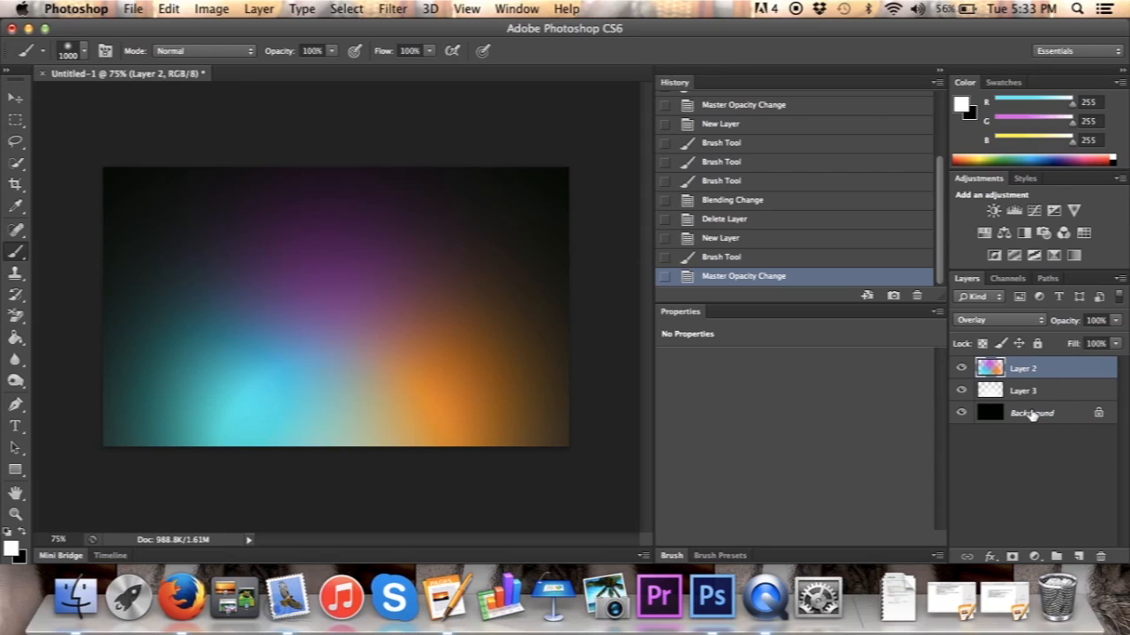
# Step: Add a new layer above Layer 2 and set the soft brush size to 60 px
pyautogui.click(1078, 557)
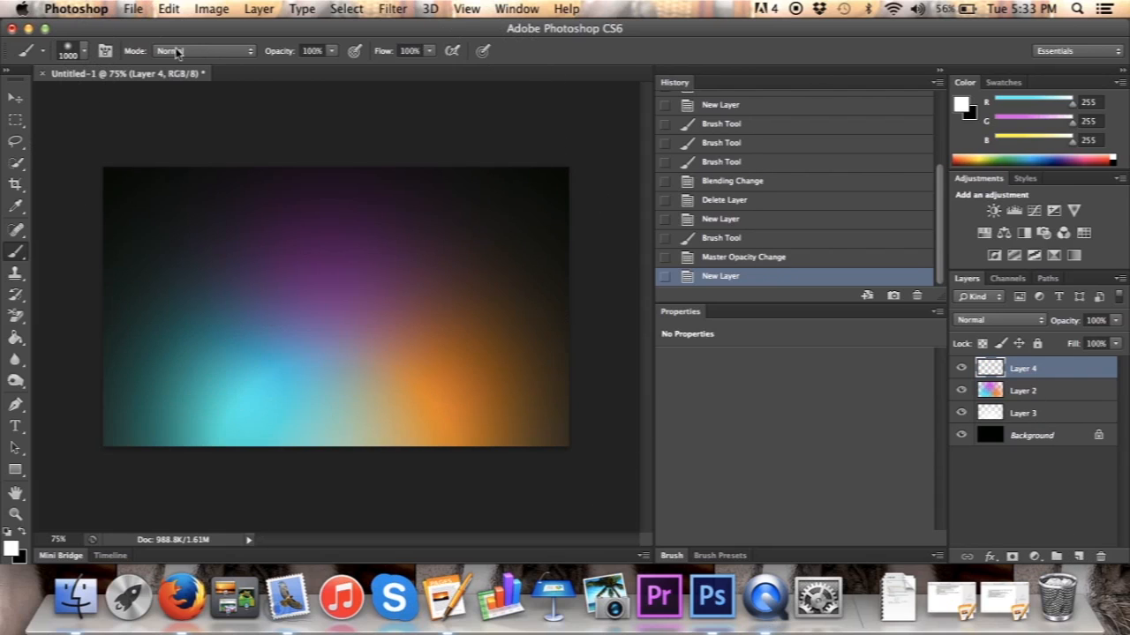
pyautogui.click(83, 50)
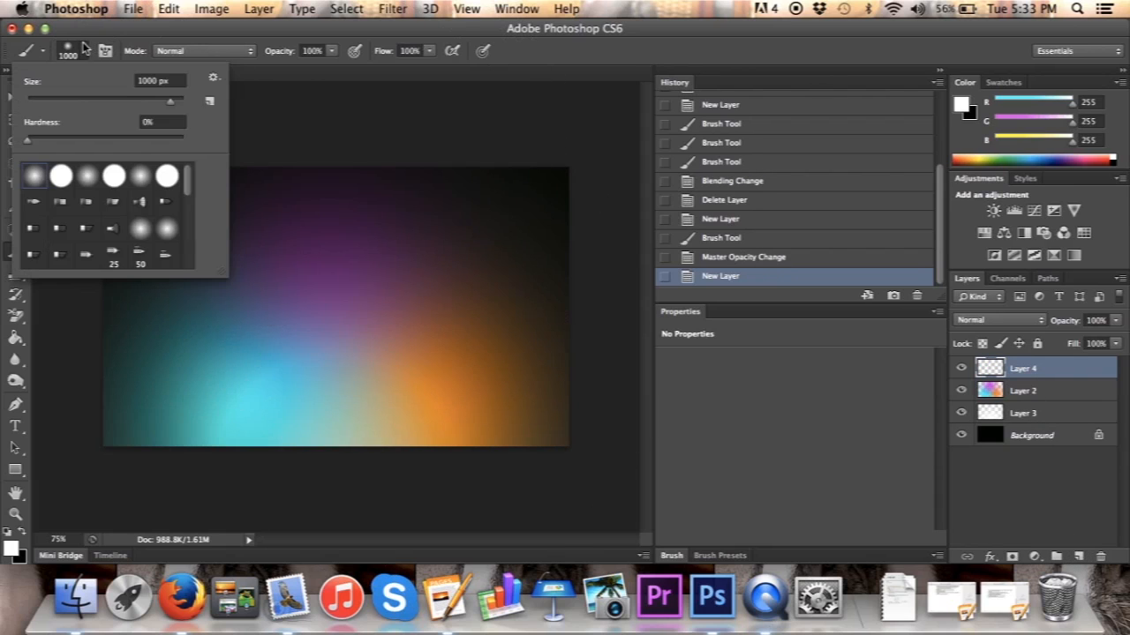
pyautogui.doubleClick(157, 80)
pyautogui.write('1')
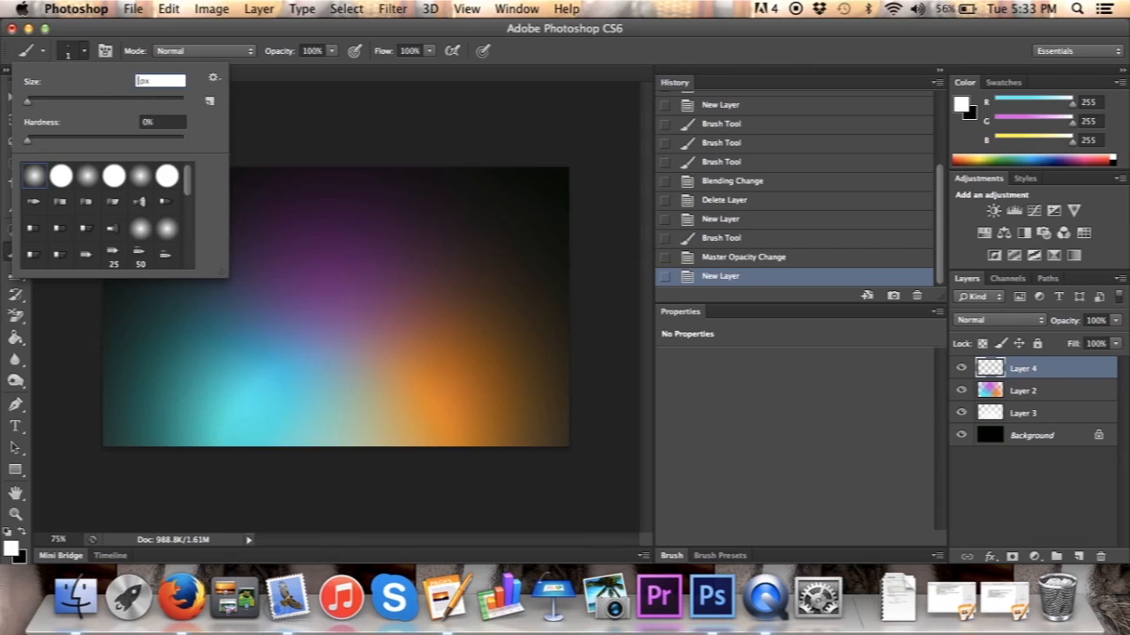
pyautogui.write('60')
pyautogui.press('Return')
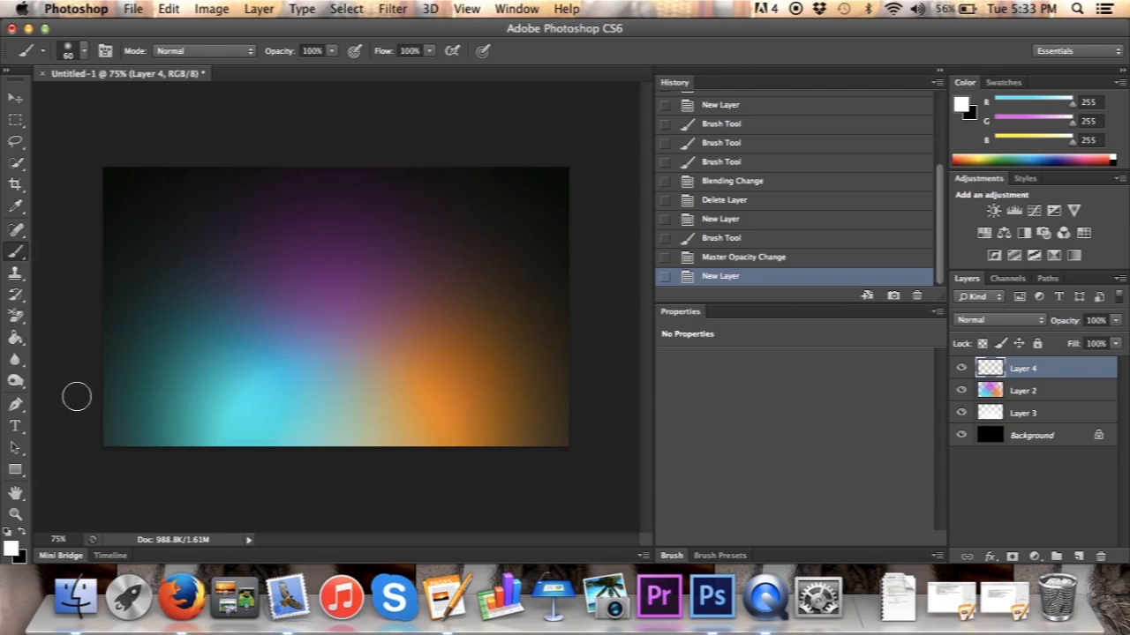
pyautogui.click(85, 52)
pyautogui.click(86, 52)
# Step: Paint four loose white strokes, three long and one short, across the glowing area of the canvas on Layer 4
pyautogui.moveTo(168, 389)
pyautogui.mouseDown()
pyautogui.moveTo(281, 382)
pyautogui.moveTo(389, 348)
pyautogui.moveTo(456, 287)
pyautogui.moveTo(475, 244)
pyautogui.mouseUp()
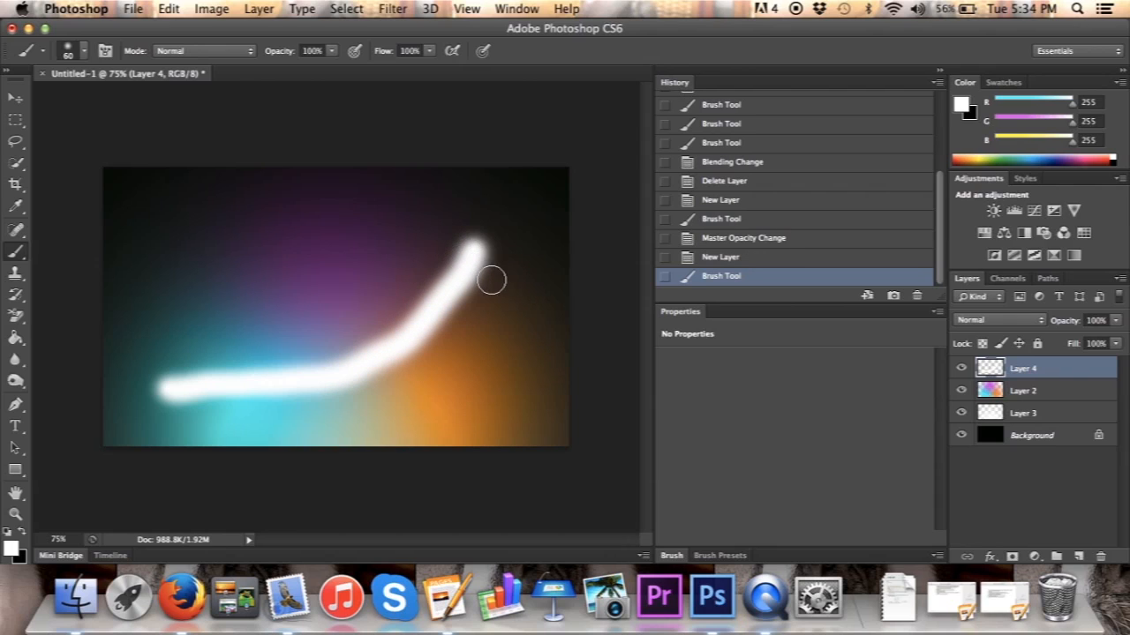
pyautogui.moveTo(225, 245); pyautogui.dragTo(360, 356)
pyautogui.moveTo(189, 323); pyautogui.dragTo(243, 359)
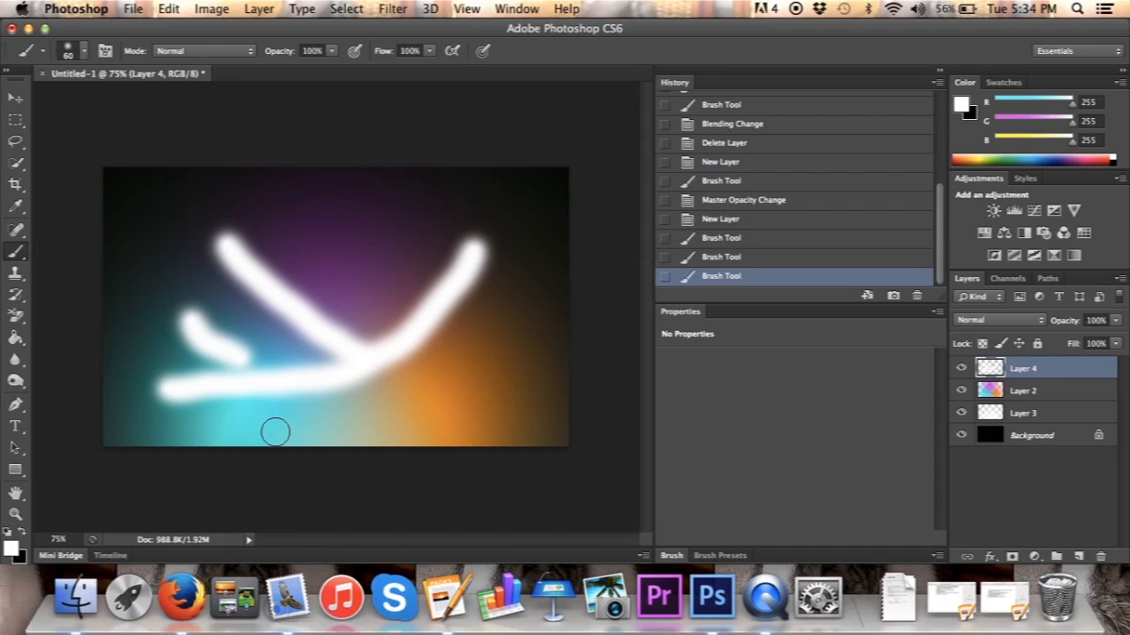
pyautogui.moveTo(262, 433)
pyautogui.mouseDown()
pyautogui.moveTo(407, 405)
pyautogui.moveTo(500, 331)
pyautogui.mouseUp()
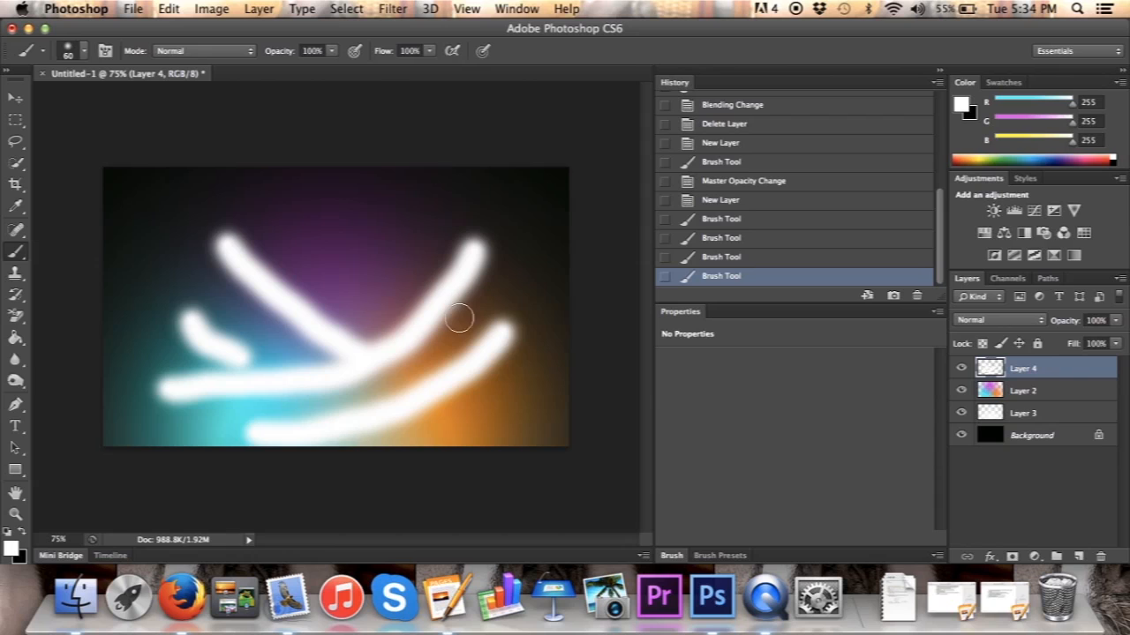
# Step: Apply a Radial Blur with amount 70, Spin method and Good quality to Layer 4 and set its blending mode to Overlay
pyautogui.click(393, 8)
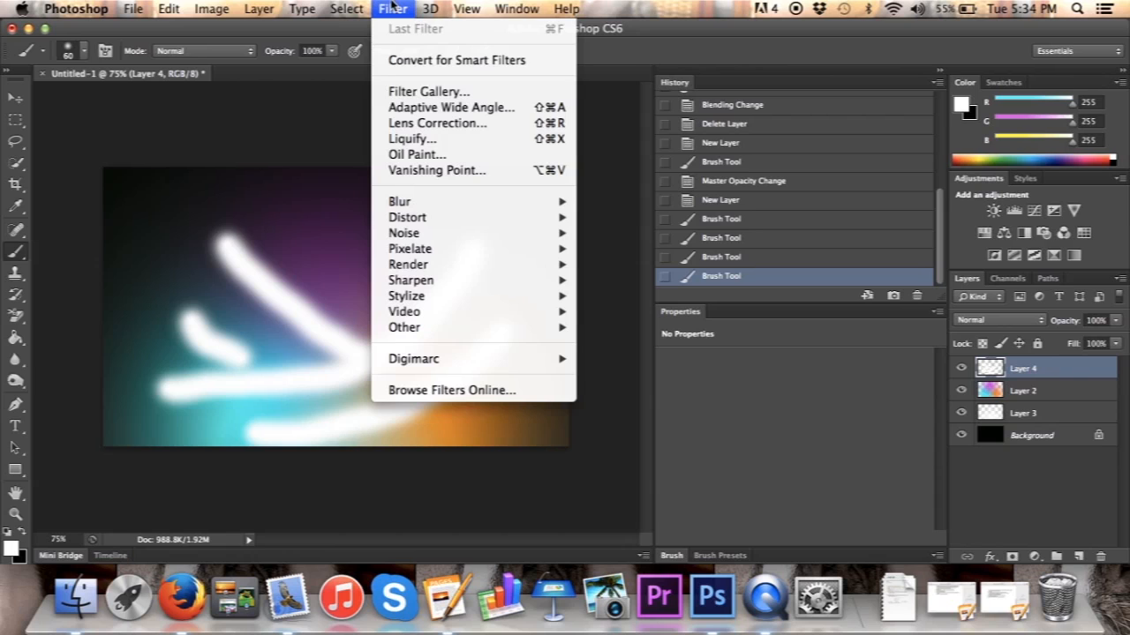
pyautogui.moveTo(429, 204)
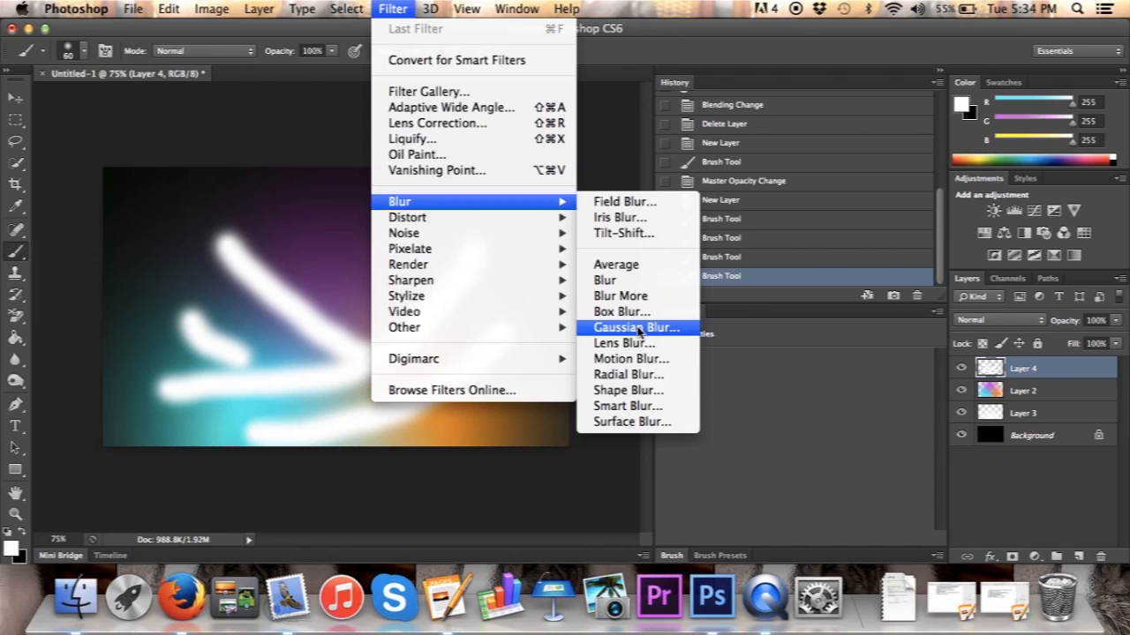
pyautogui.click(628, 374)
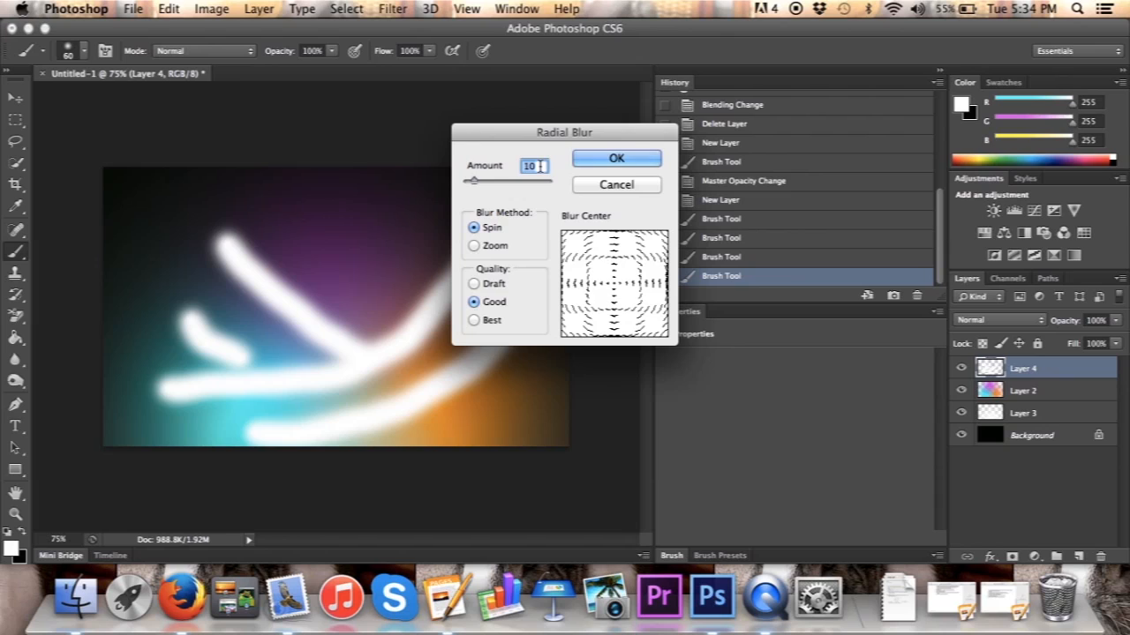
pyautogui.write('70')
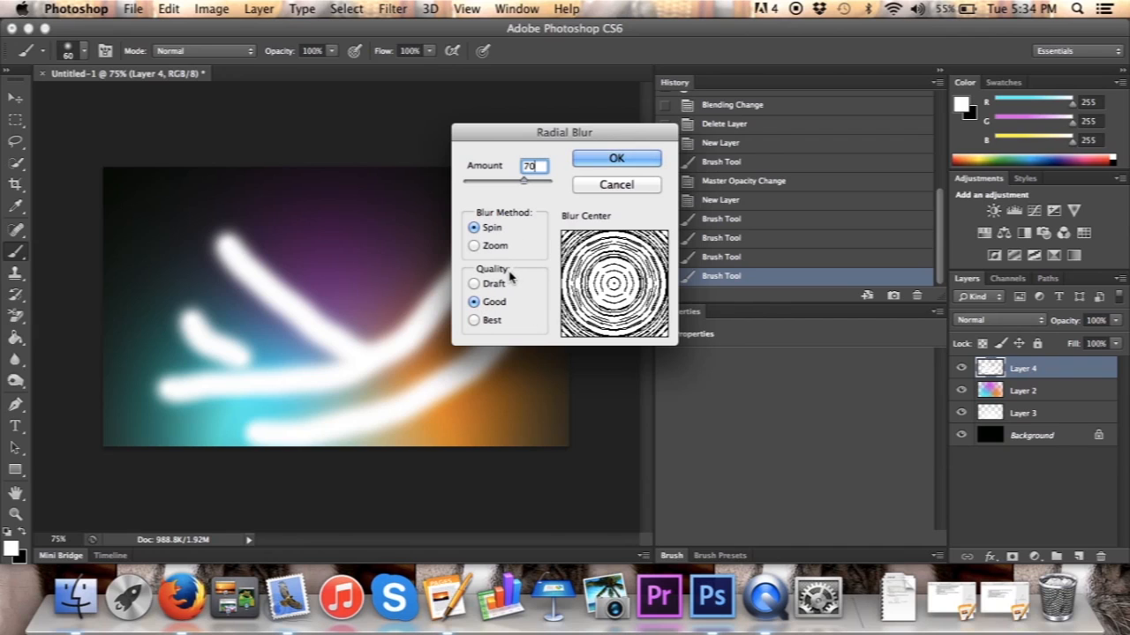
pyautogui.click(615, 159)
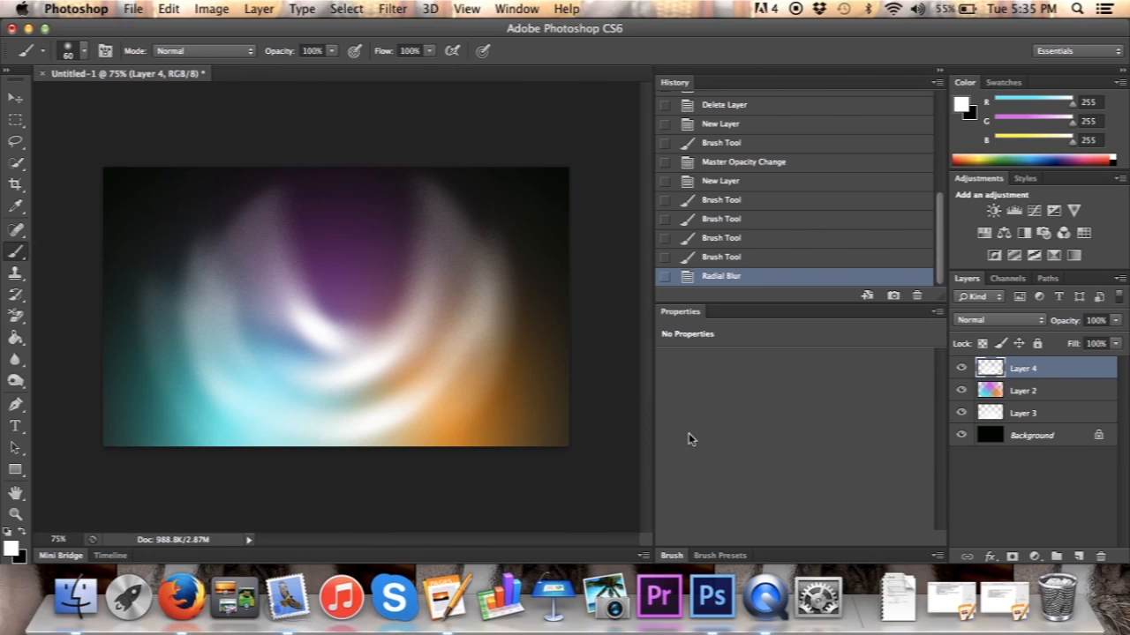
pyautogui.click(1024, 321)
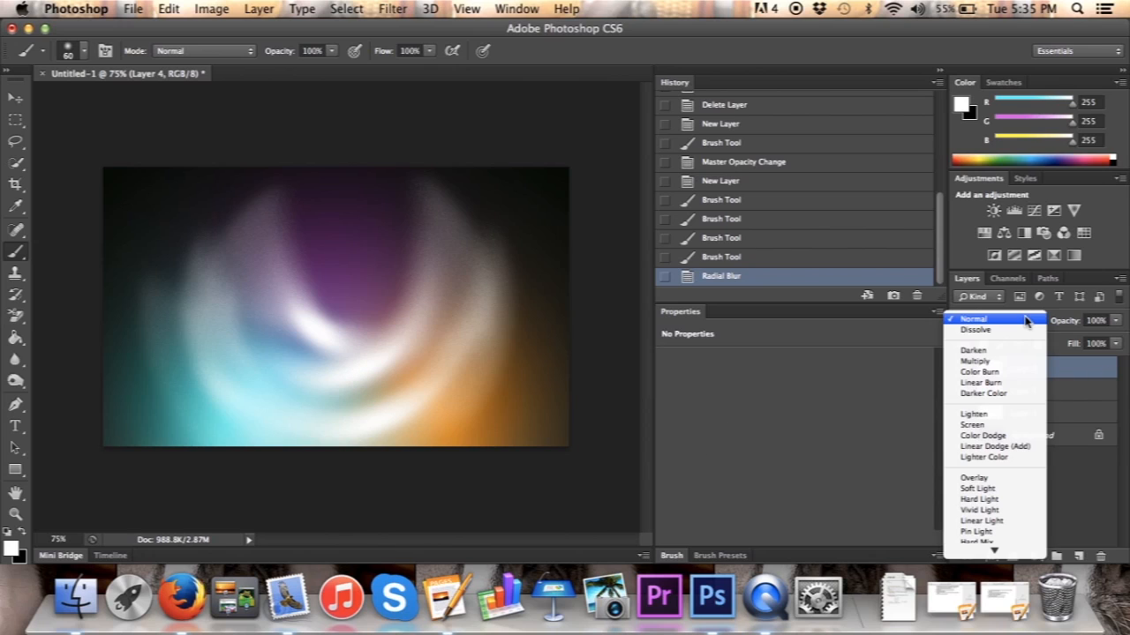
pyautogui.click(990, 480)
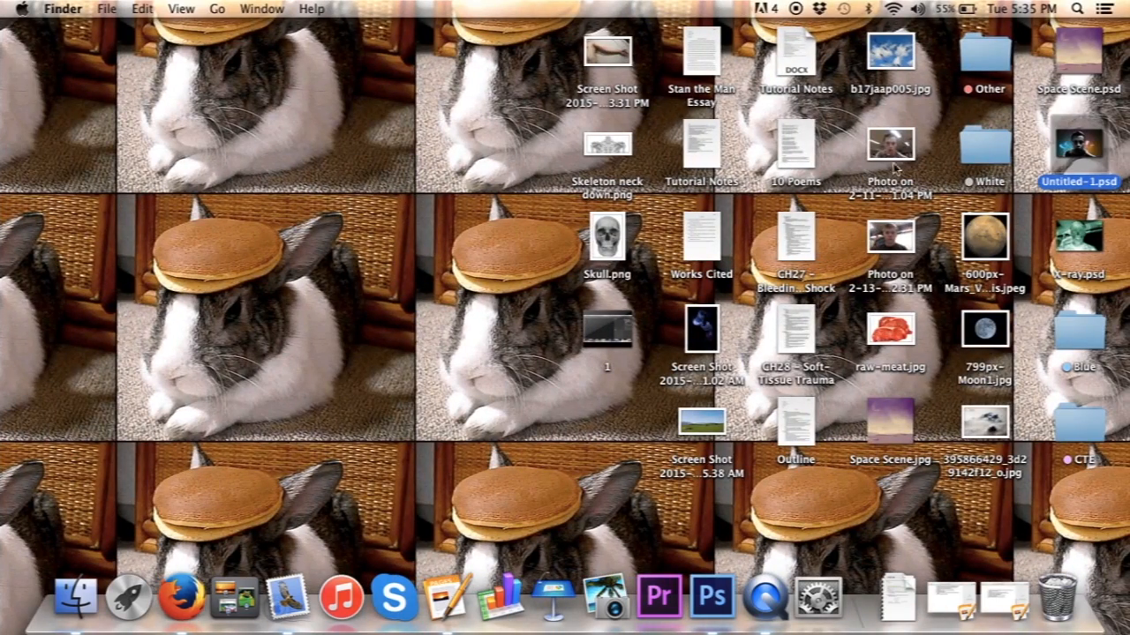
# Step: Open Photo on 2-11-15 at 1.04 PM.jpg from the desktop and select the person's head and upper body with additive Quick Selection
pyautogui.moveTo(891, 150); pyautogui.dragTo(252, 78)
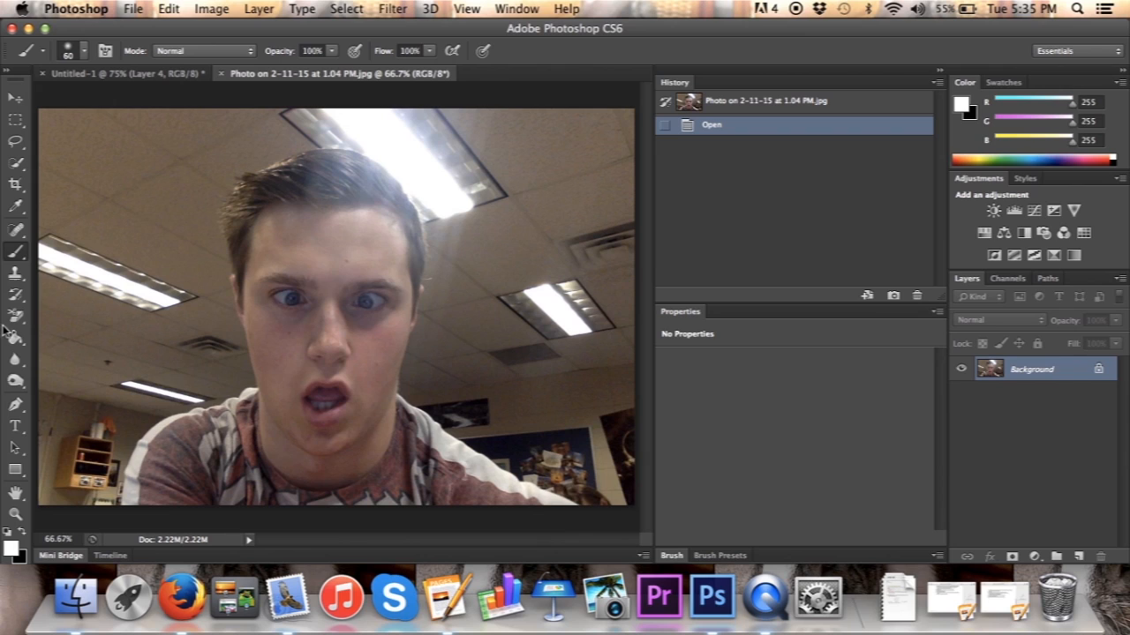
pyautogui.click(17, 164)
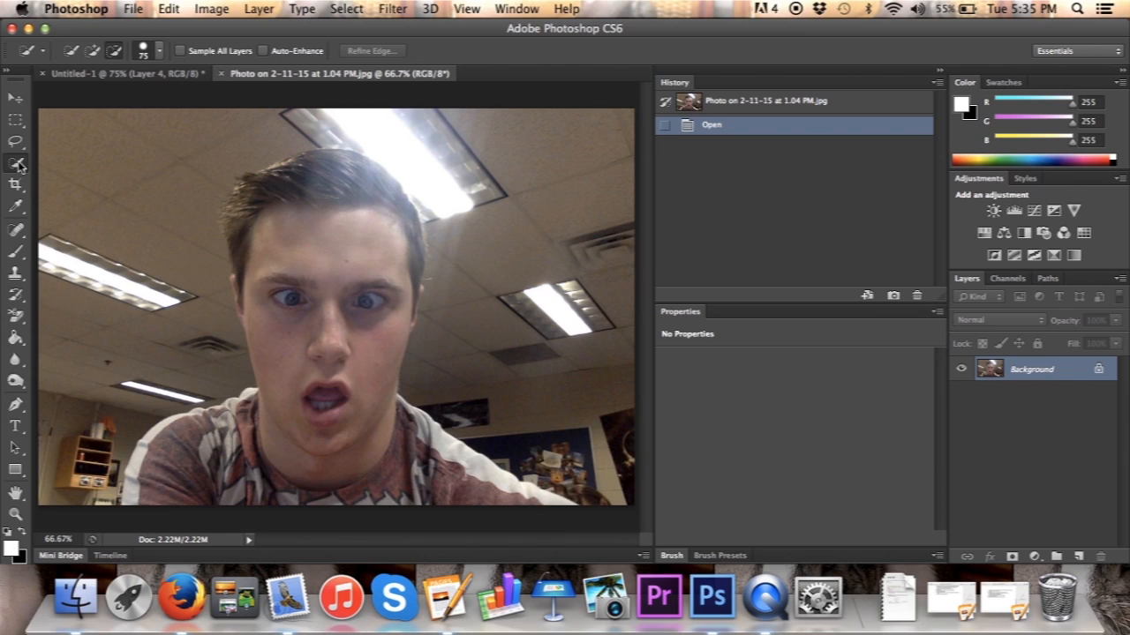
pyautogui.click(93, 50)
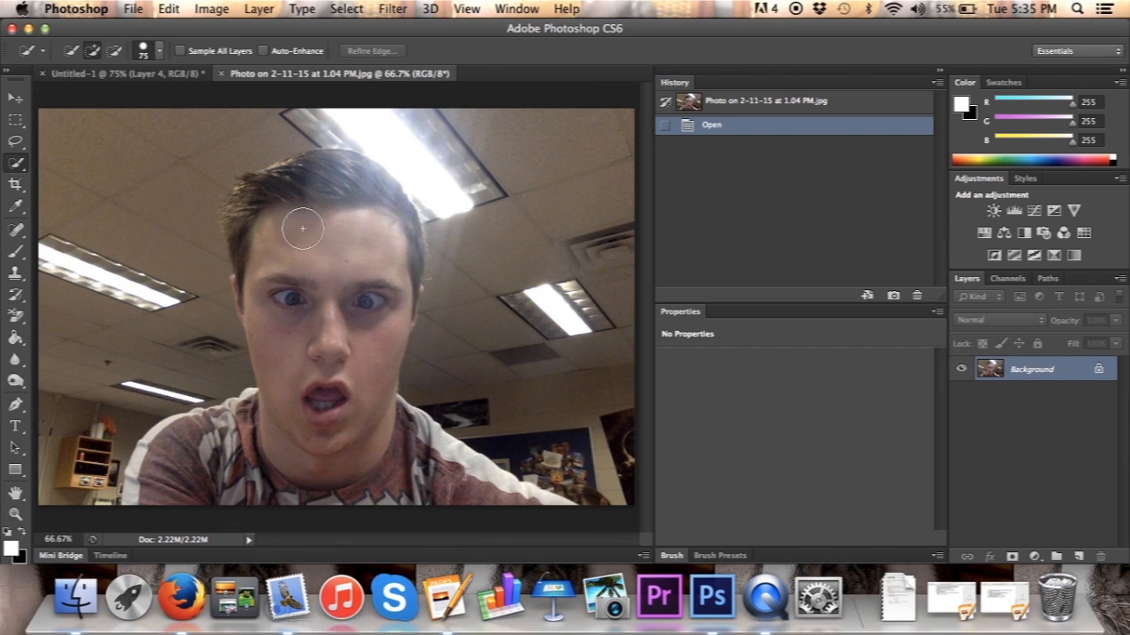
pyautogui.moveTo(328, 188)
pyautogui.mouseDown()
pyautogui.moveTo(290, 207)
pyautogui.moveTo(290, 239)
pyautogui.moveTo(324, 306)
pyautogui.moveTo(327, 408)
pyautogui.moveTo(283, 477)
pyautogui.moveTo(154, 500)
pyautogui.moveTo(155, 481)
pyautogui.moveTo(360, 465)
pyautogui.moveTo(509, 508)
pyautogui.moveTo(364, 472)
pyautogui.mouseUp()
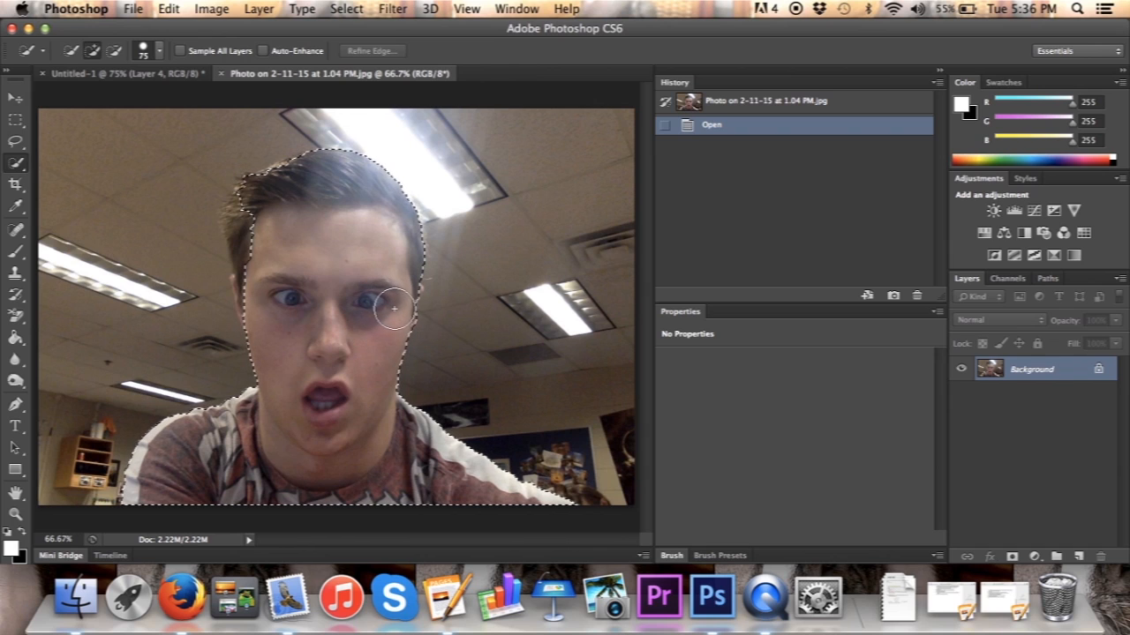
pyautogui.moveTo(400, 292)
pyautogui.mouseDown()
pyautogui.moveTo(323, 282)
pyautogui.moveTo(292, 177)
pyautogui.moveTo(257, 199)
pyautogui.moveTo(255, 305)
pyautogui.moveTo(259, 237)
pyautogui.moveTo(247, 221)
pyautogui.mouseUp()
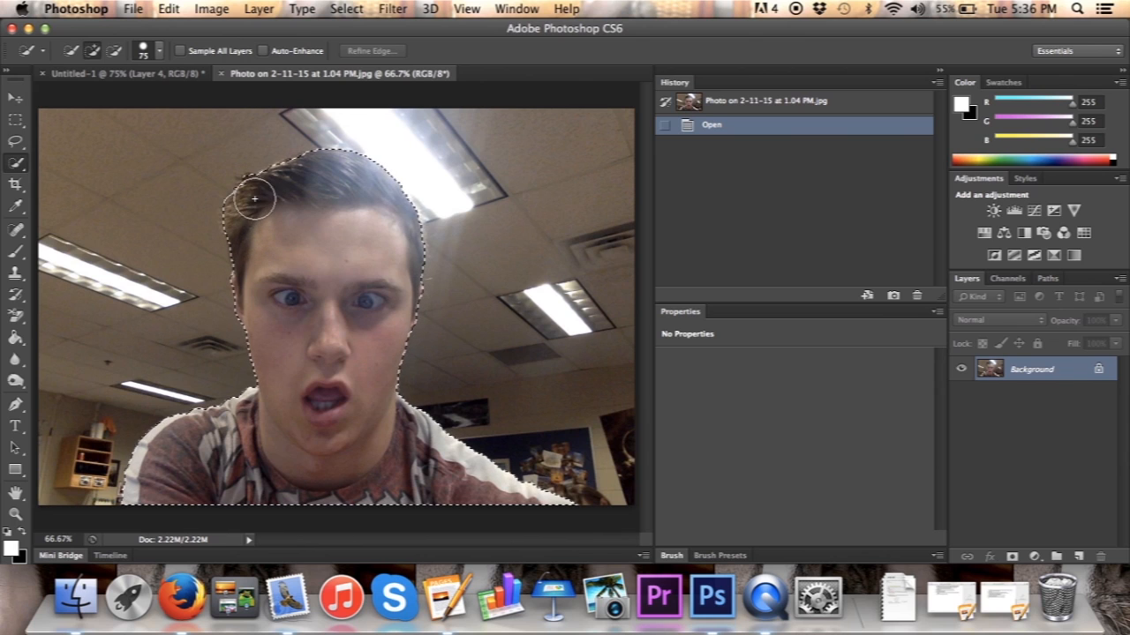
pyautogui.moveTo(258, 192); pyautogui.dragTo(260, 196)
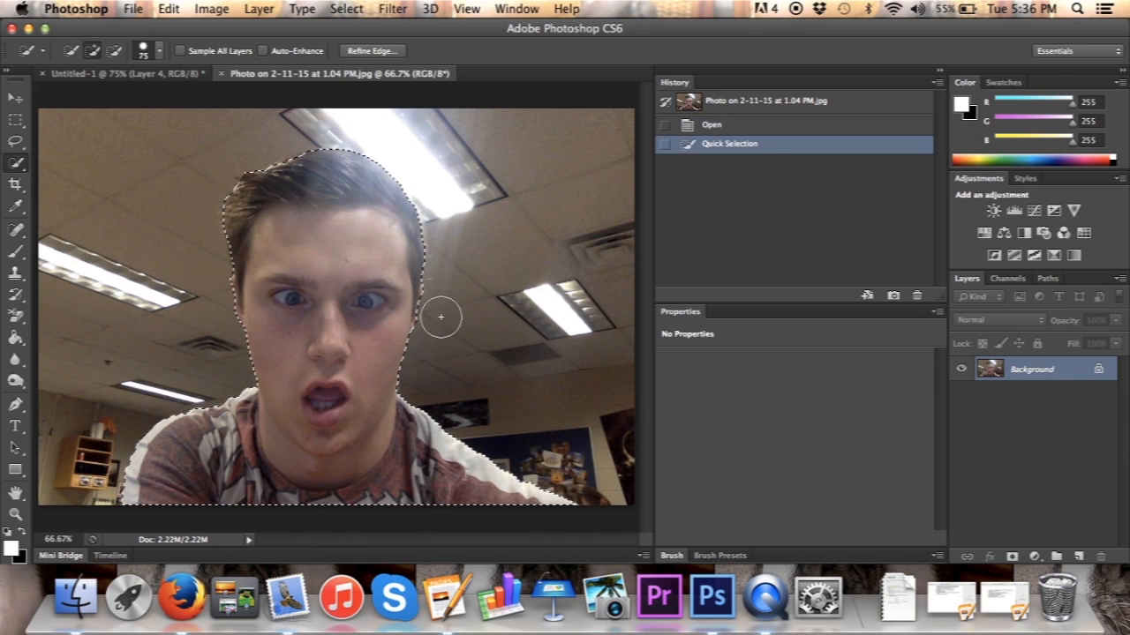
pyautogui.click(15, 98)
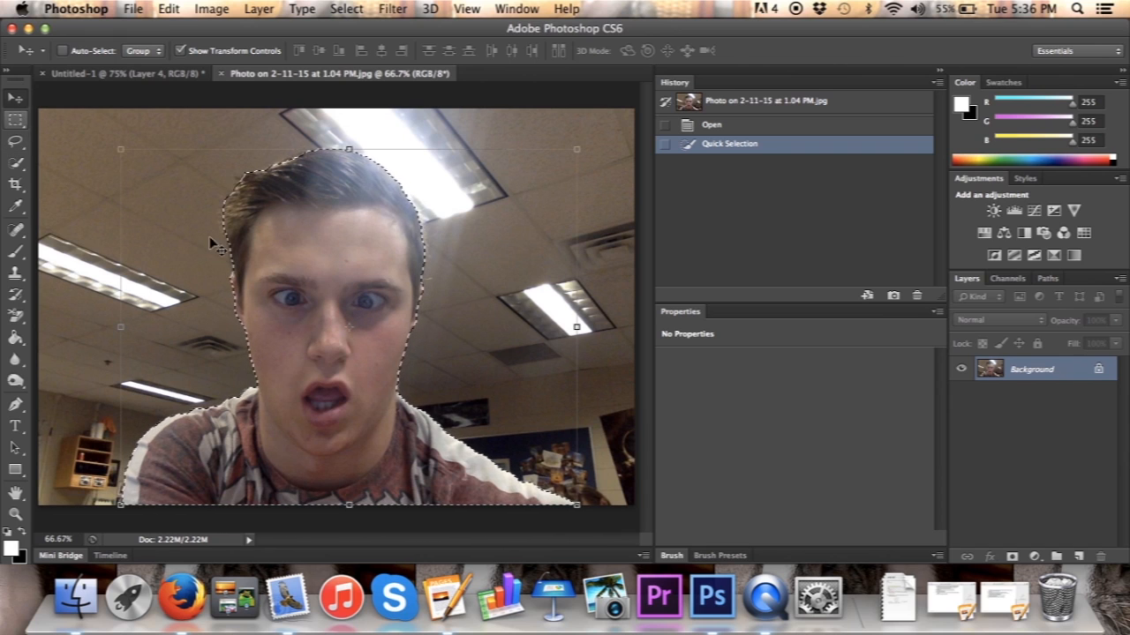
# Step: Move the selected person from the photo into the Untitled-1 document as a new layer over the lower half of the canvas
pyautogui.moveTo(344, 251); pyautogui.dragTo(175, 79)
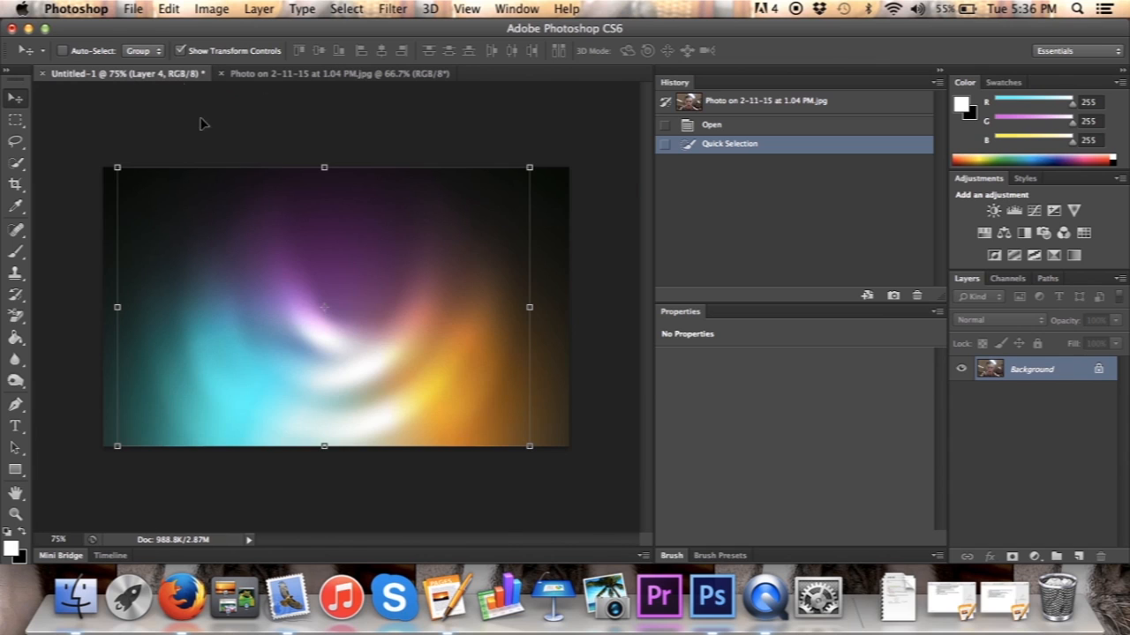
pyautogui.moveTo(357, 358); pyautogui.dragTo(362, 364)
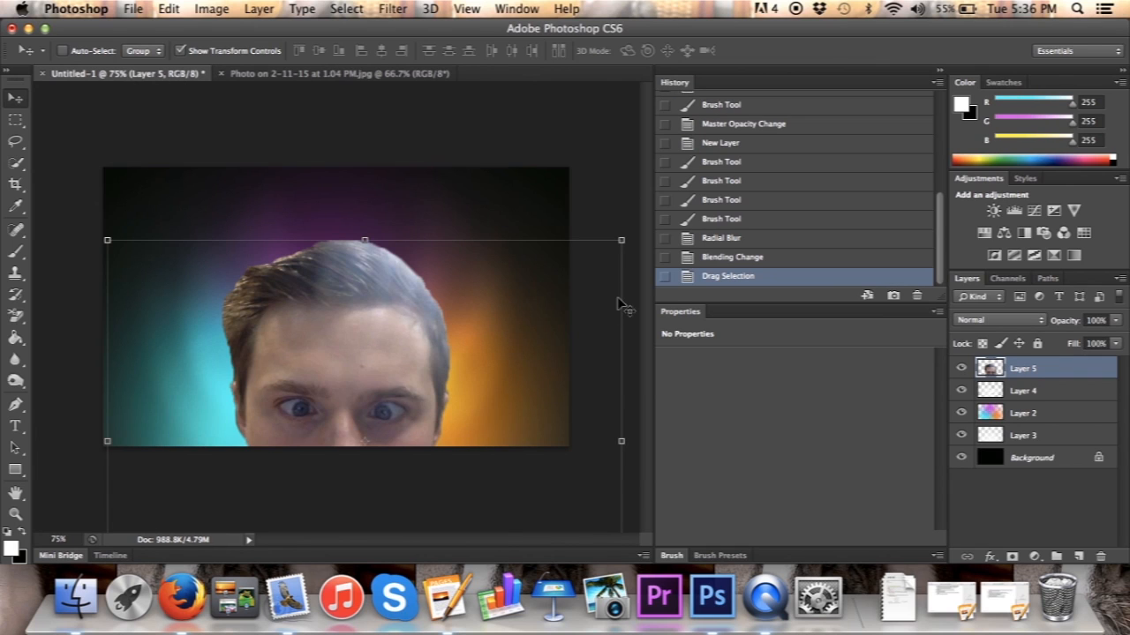
pyautogui.moveTo(621, 240); pyautogui.dragTo(459, 321)
pyautogui.moveTo(290, 391); pyautogui.dragTo(351, 243)
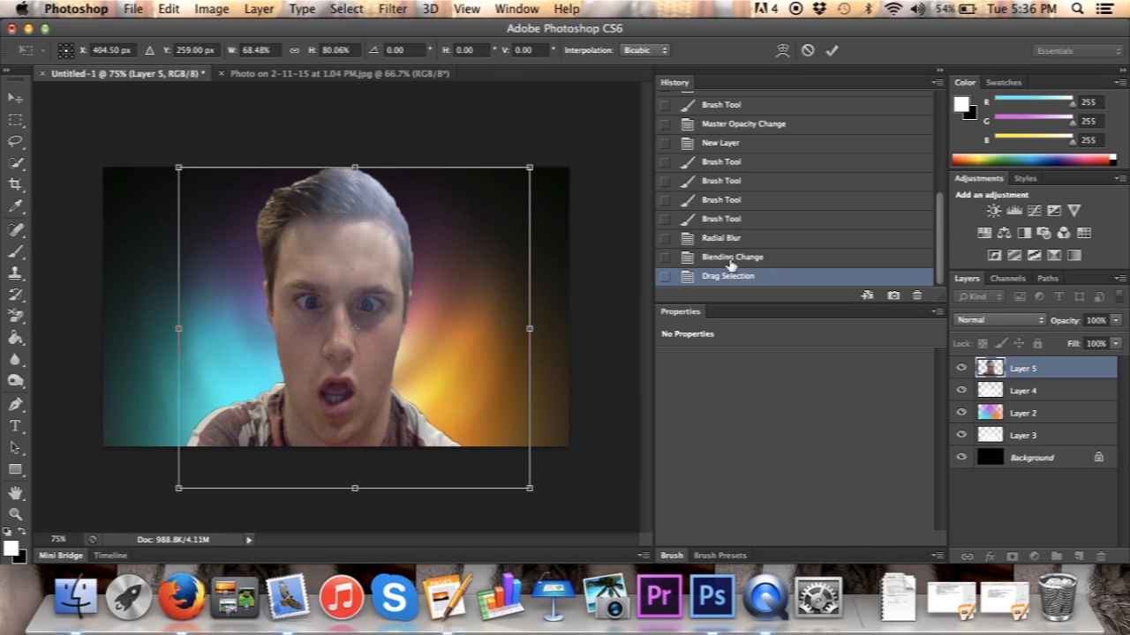
pyautogui.click(832, 53)
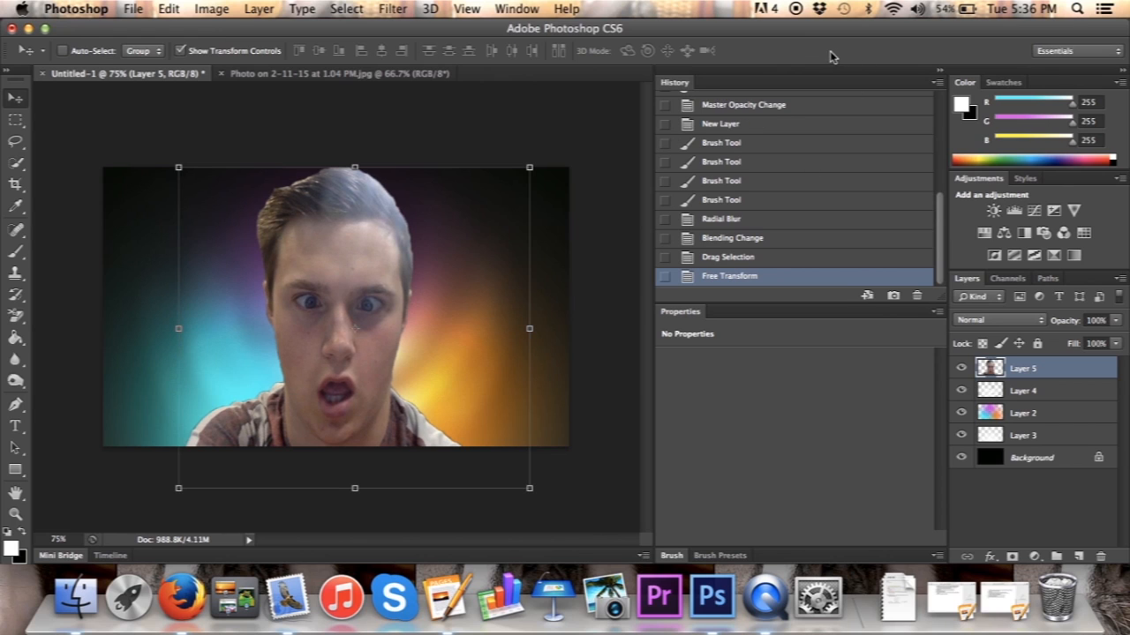
pyautogui.click(736, 261)
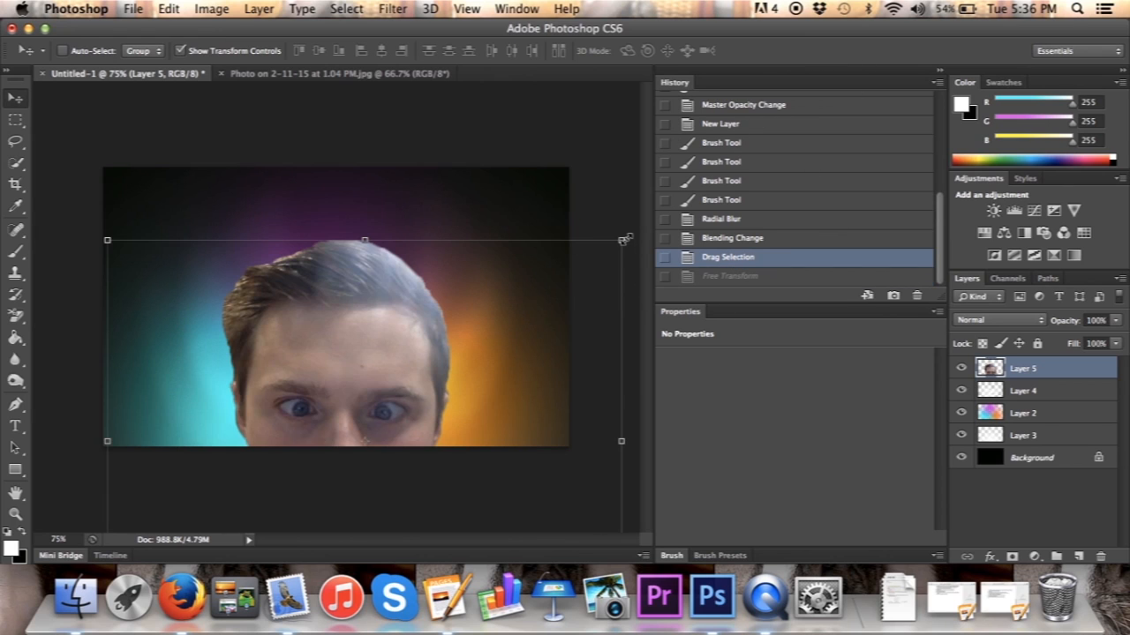
# Step: Scale the person on Layer 5 to about 67% and centre the cutout against the bottom edge of the canvas
pyautogui.moveTo(622, 238); pyautogui.dragTo(452, 372)
pyautogui.moveTo(282, 428); pyautogui.dragTo(382, 199)
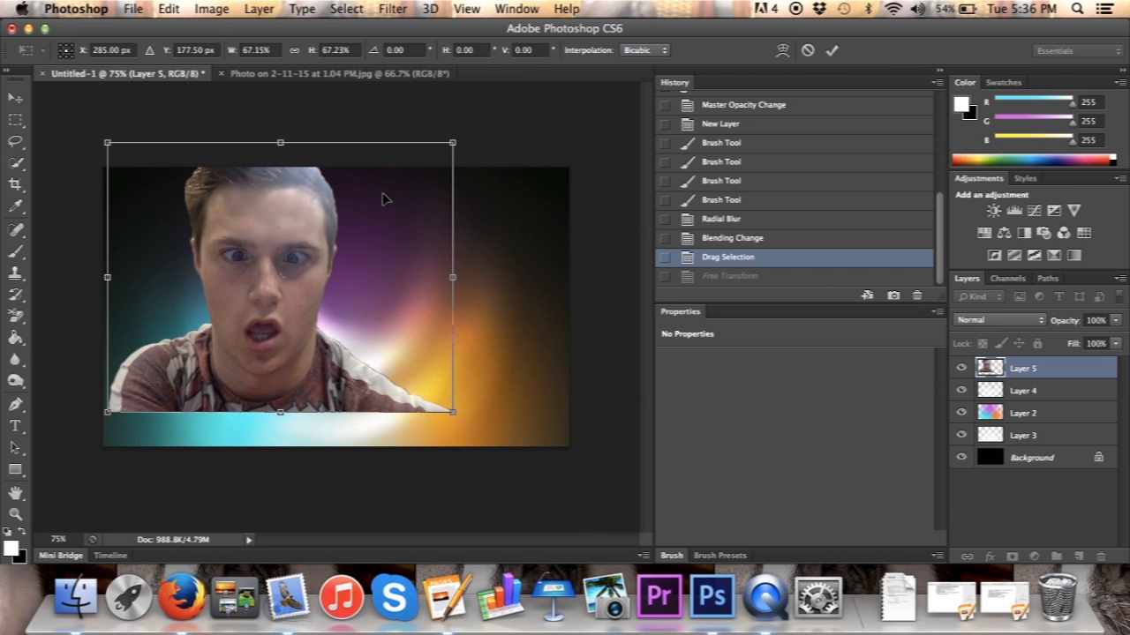
pyautogui.click(831, 50)
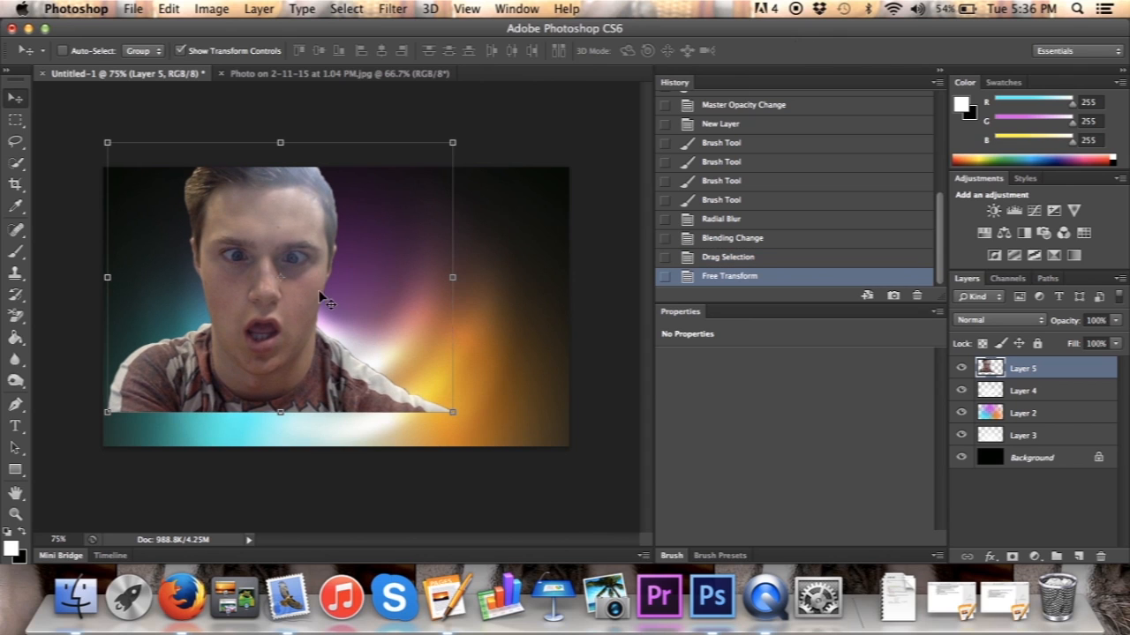
pyautogui.moveTo(282, 244); pyautogui.dragTo(351, 281)
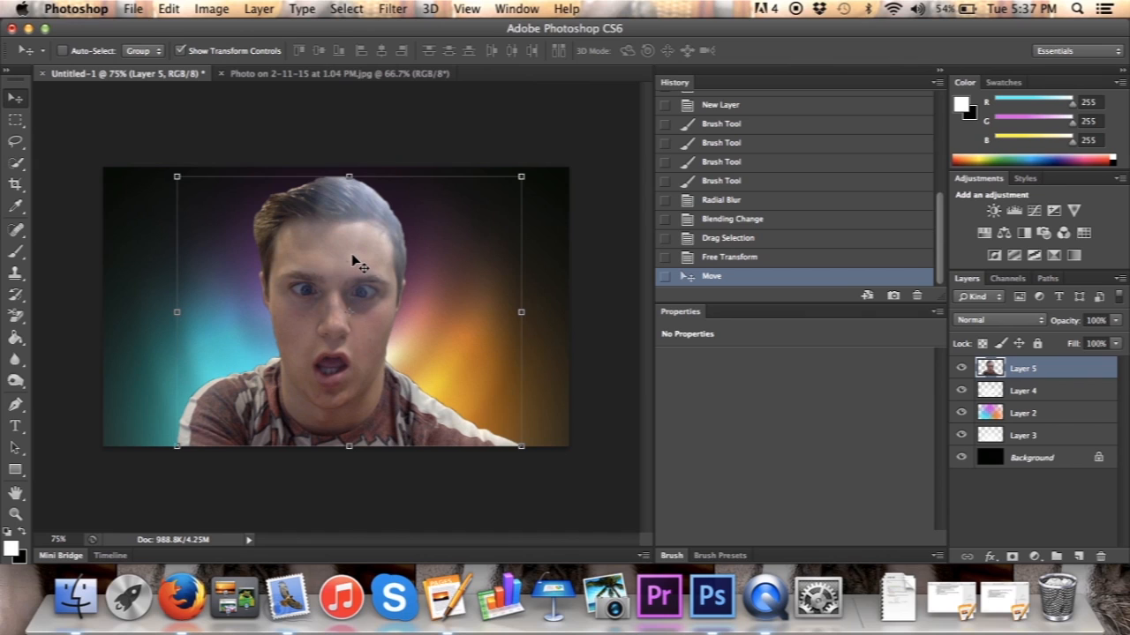
# Step: Compare the history states from before the cutout was brought in through its scaling, and return to the latest Move state
pyautogui.click(1019, 391)
pyautogui.click(1022, 370)
pyautogui.click(1020, 395)
pyautogui.click(1023, 371)
pyautogui.click(732, 258)
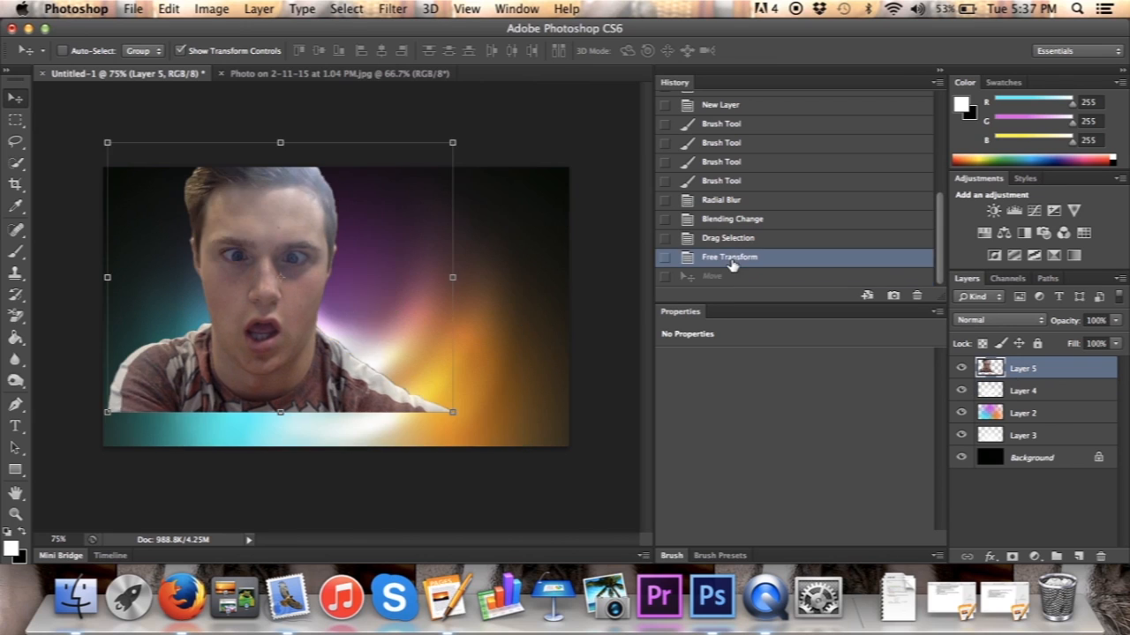
pyautogui.click(729, 239)
pyautogui.click(735, 222)
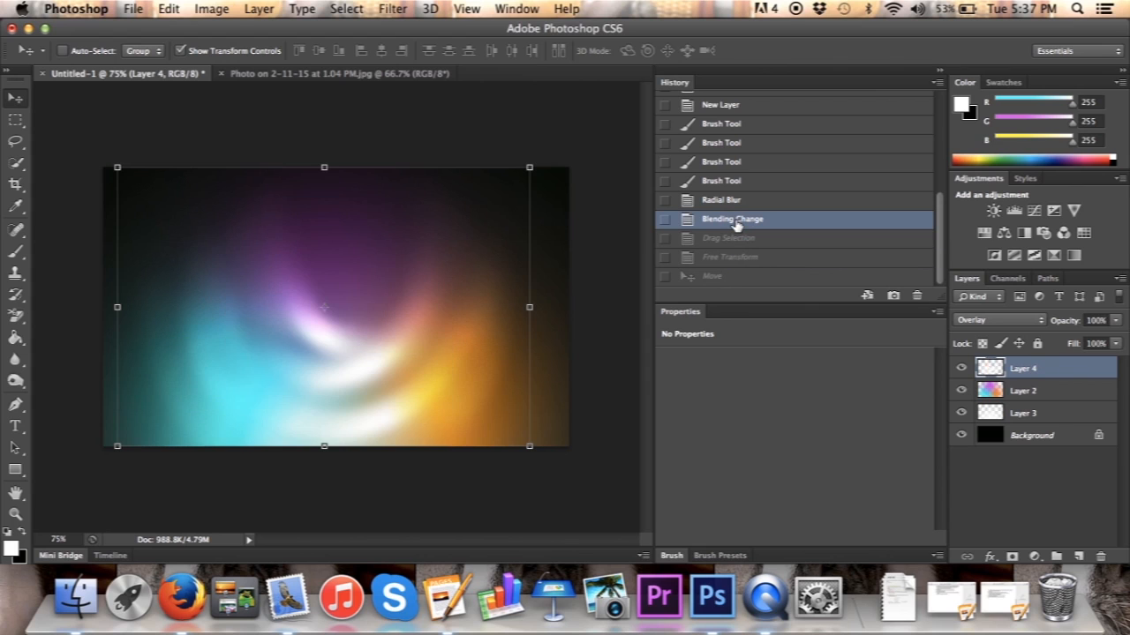
pyautogui.click(731, 239)
pyautogui.click(726, 257)
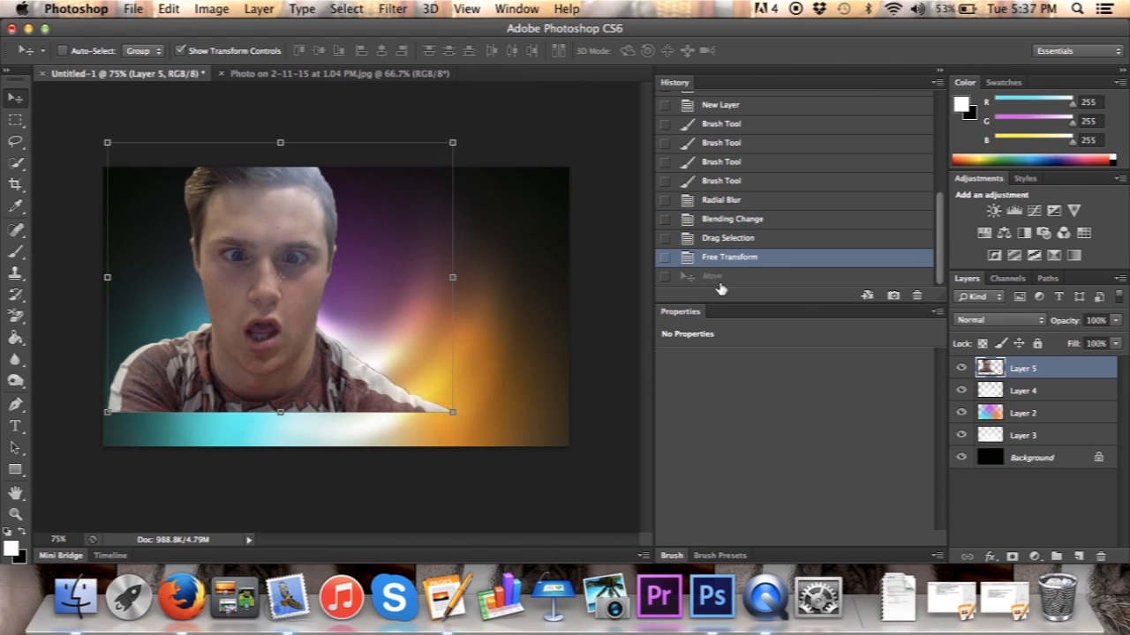
pyautogui.click(711, 277)
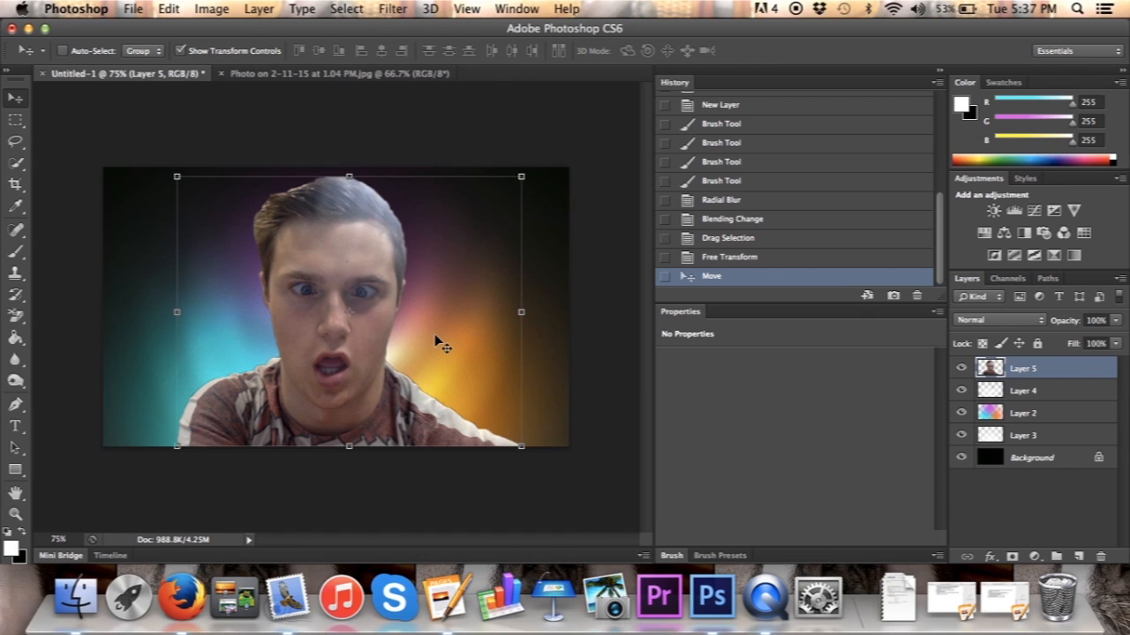
# Step: Desaturate the person on Layer 5 to grayscale
pyautogui.click(205, 8)
pyautogui.moveTo(260, 62)
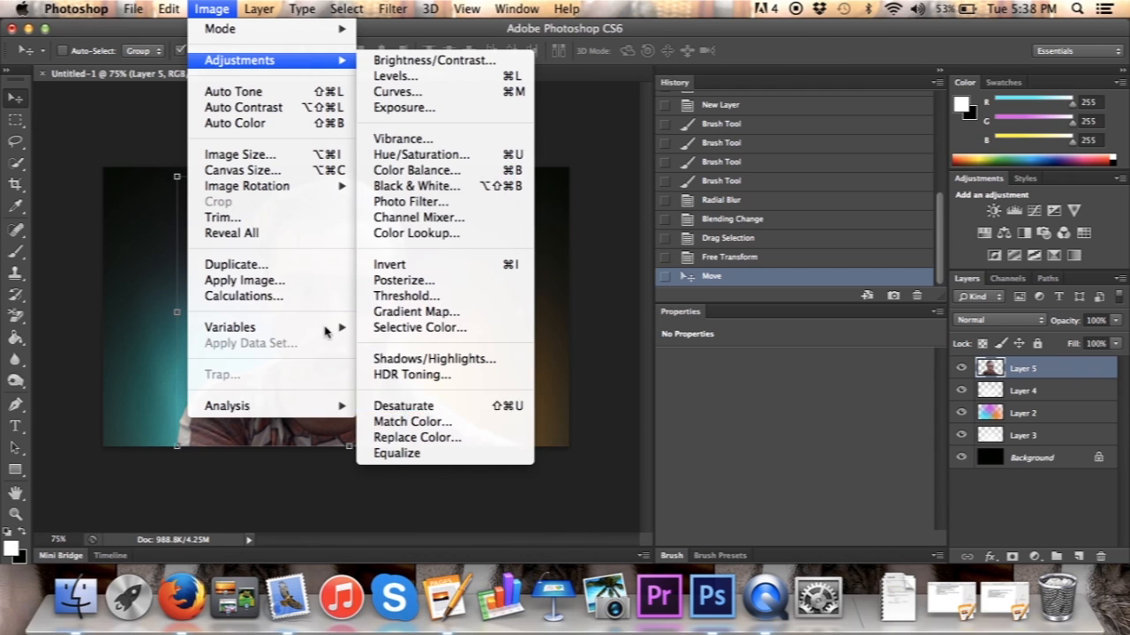
pyautogui.click(118, 177)
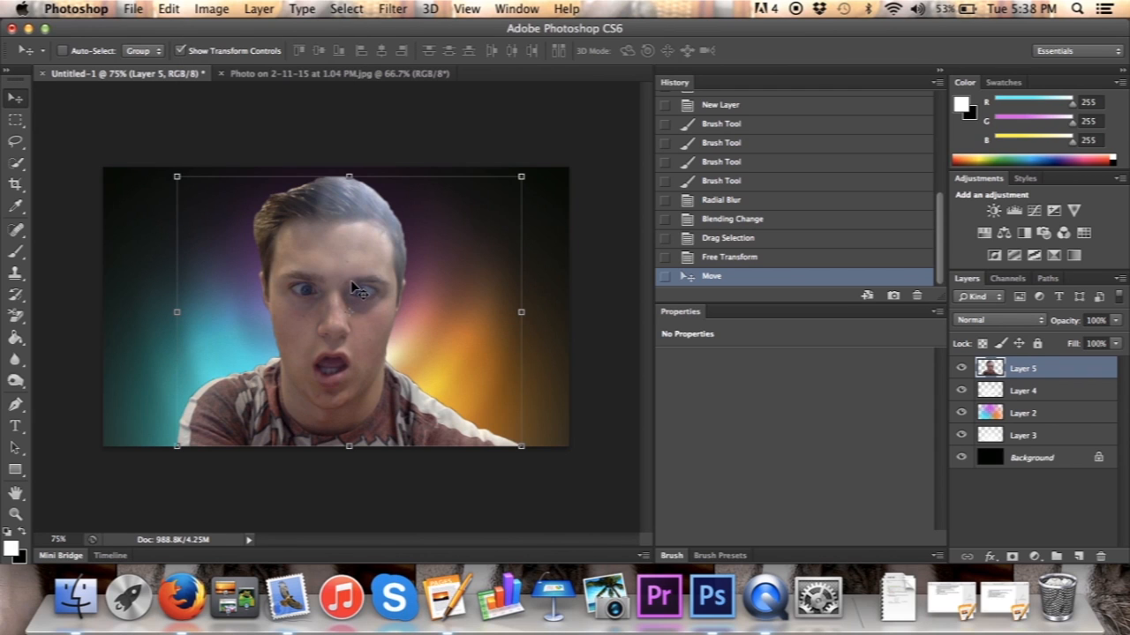
pyautogui.press('super+shift+u')
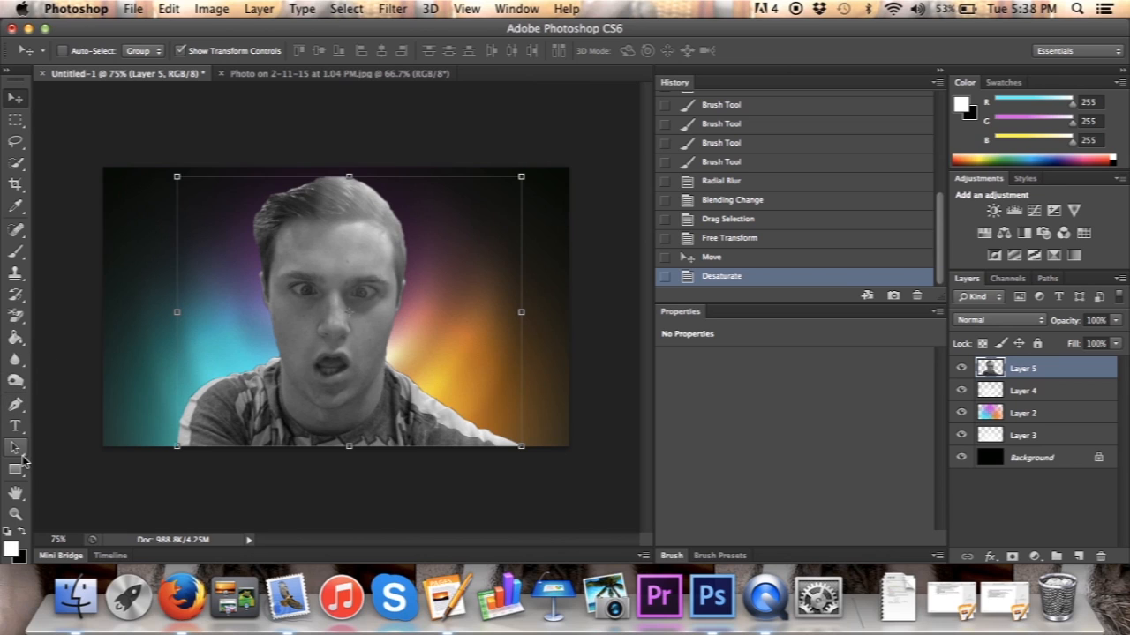
# Step: Darken the person's face, hair and shirt on Layer 5 using the Burn Tool with its range set to Shadows
pyautogui.click(15, 362)
pyautogui.click(14, 363)
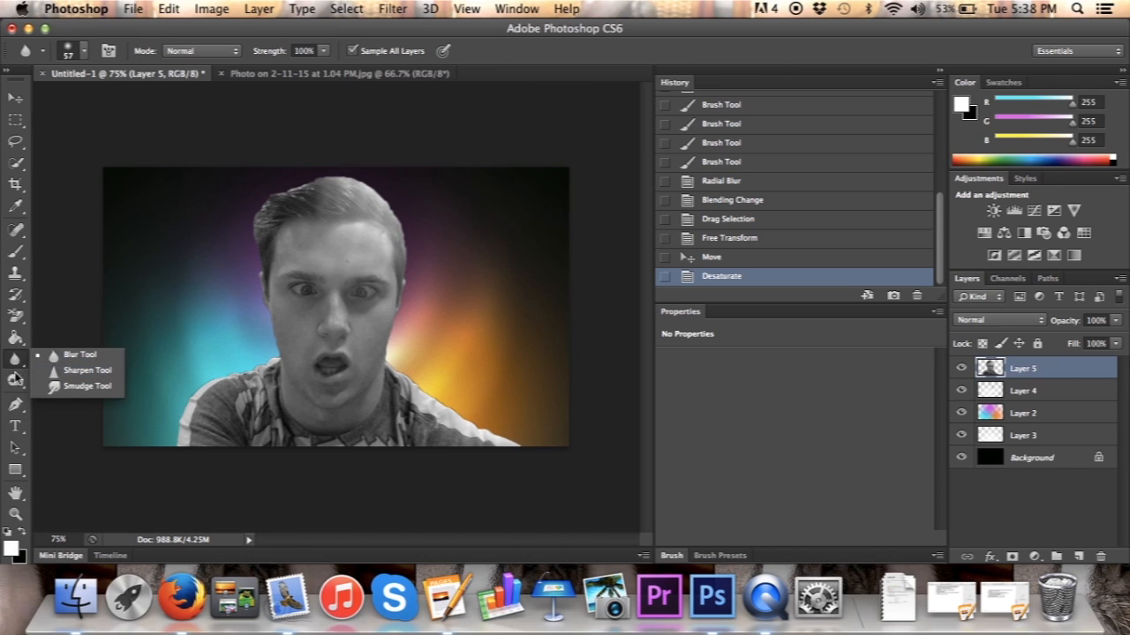
pyautogui.click(15, 380)
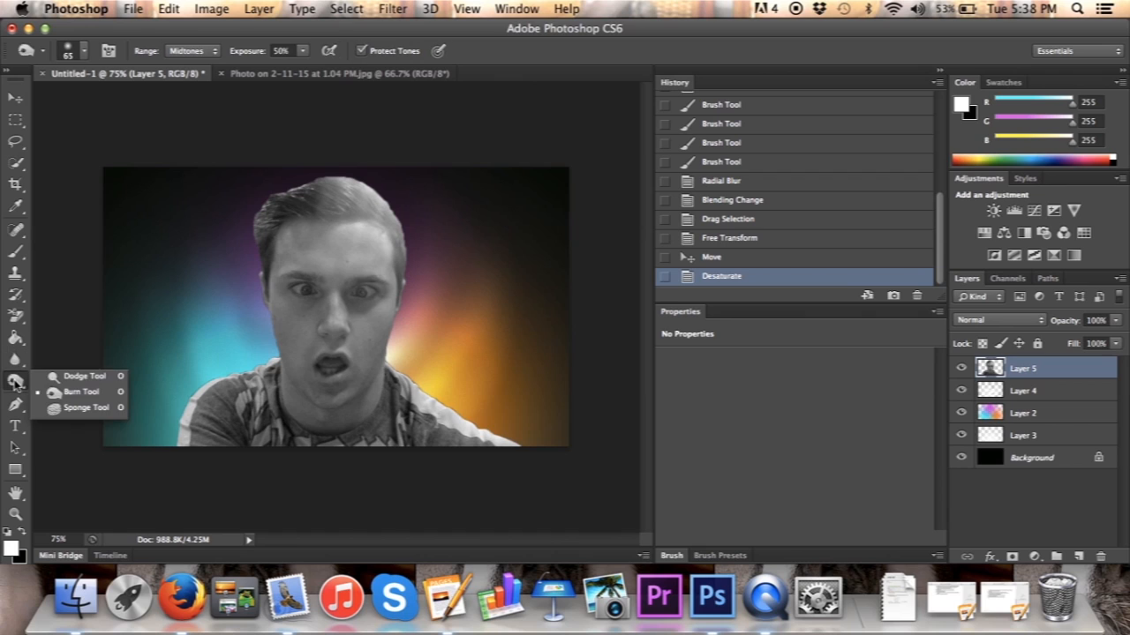
pyautogui.click(89, 392)
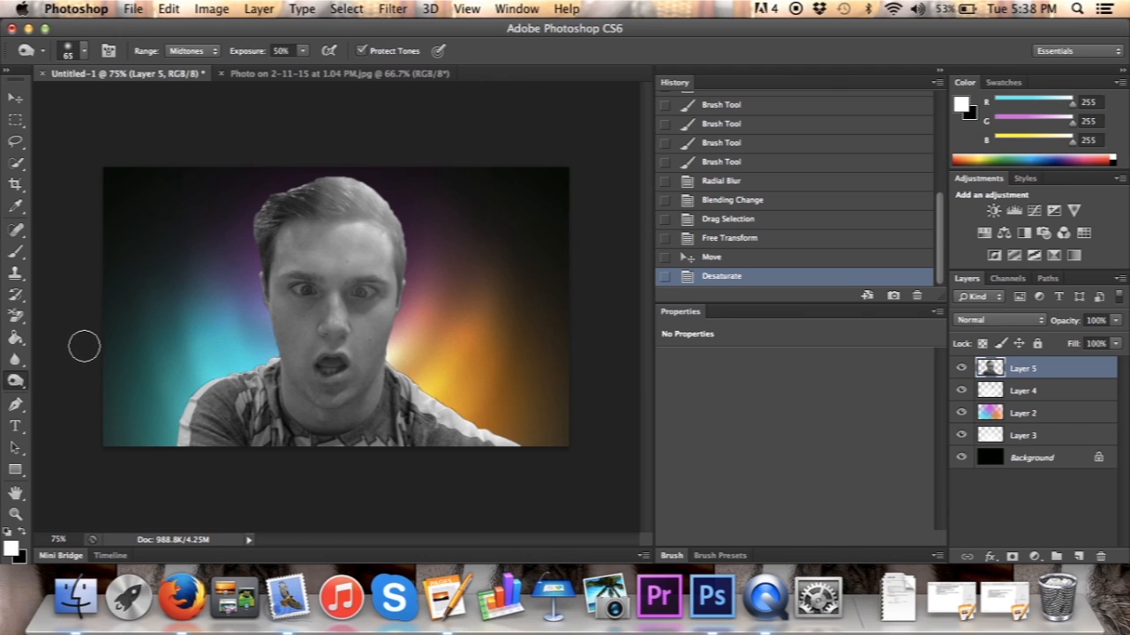
pyautogui.click(206, 48)
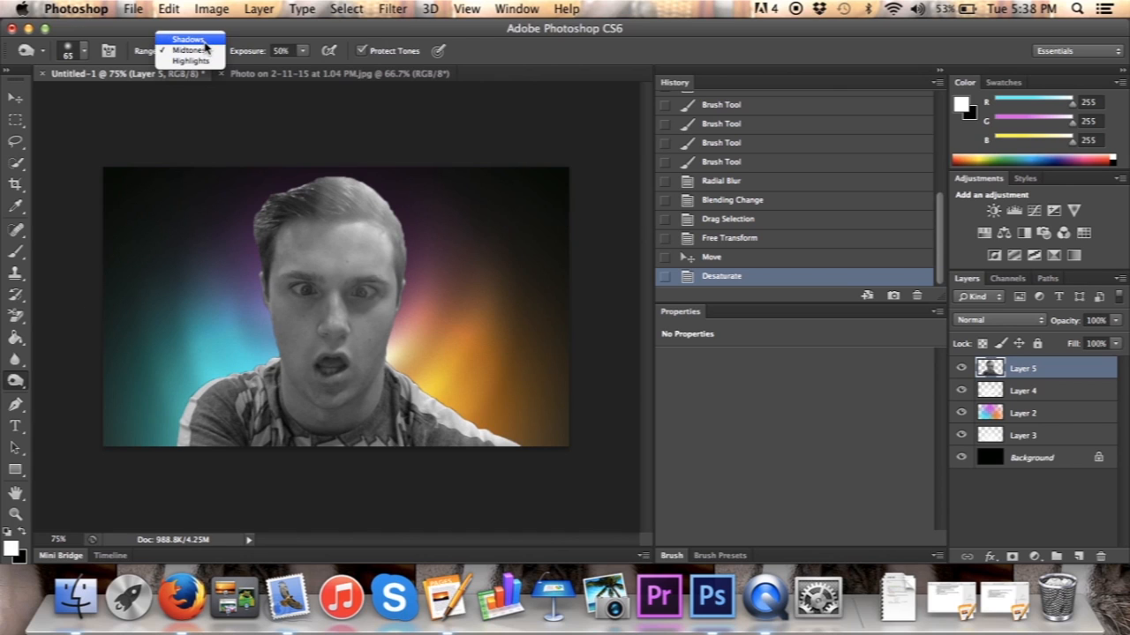
pyautogui.click(204, 42)
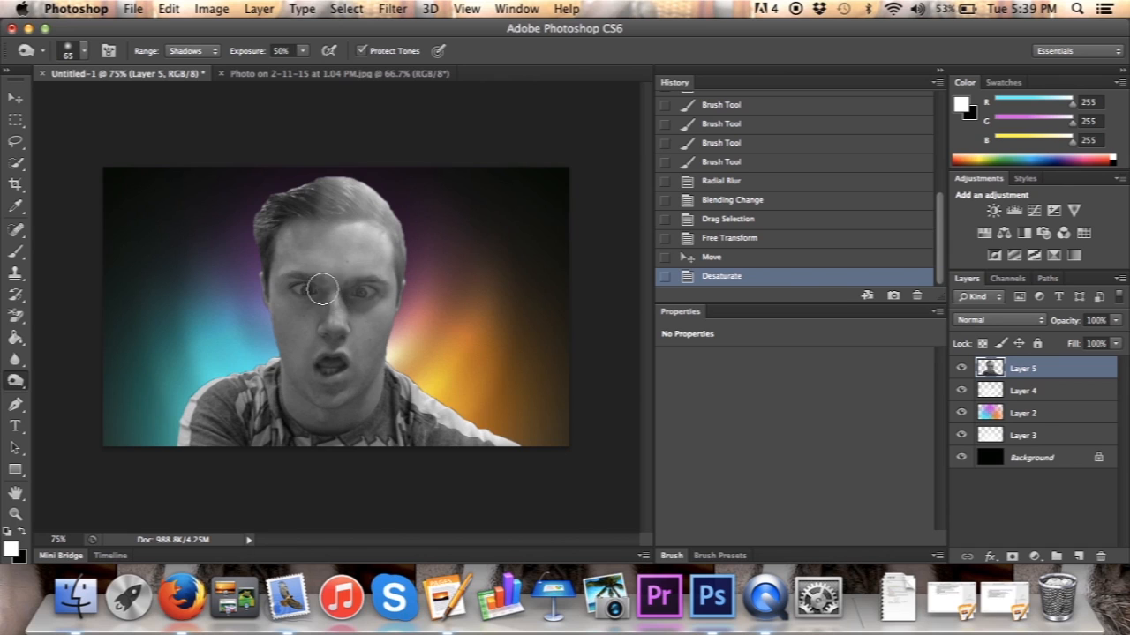
pyautogui.moveTo(336, 238)
pyautogui.mouseDown()
pyautogui.moveTo(297, 207)
pyautogui.moveTo(312, 202)
pyautogui.moveTo(275, 259)
pyautogui.moveTo(368, 193)
pyautogui.moveTo(398, 290)
pyautogui.moveTo(379, 389)
pyautogui.moveTo(449, 446)
pyautogui.moveTo(441, 426)
pyautogui.mouseUp()
pyautogui.moveTo(430, 374)
pyautogui.mouseDown()
pyautogui.moveTo(323, 399)
pyautogui.moveTo(332, 439)
pyautogui.moveTo(250, 451)
pyautogui.moveTo(206, 434)
pyautogui.moveTo(191, 405)
pyautogui.moveTo(305, 369)
pyautogui.moveTo(353, 330)
pyautogui.moveTo(360, 269)
pyautogui.moveTo(367, 283)
pyautogui.moveTo(382, 268)
pyautogui.moveTo(342, 206)
pyautogui.moveTo(327, 206)
pyautogui.moveTo(396, 250)
pyautogui.moveTo(400, 319)
pyautogui.moveTo(300, 210)
pyautogui.mouseUp()
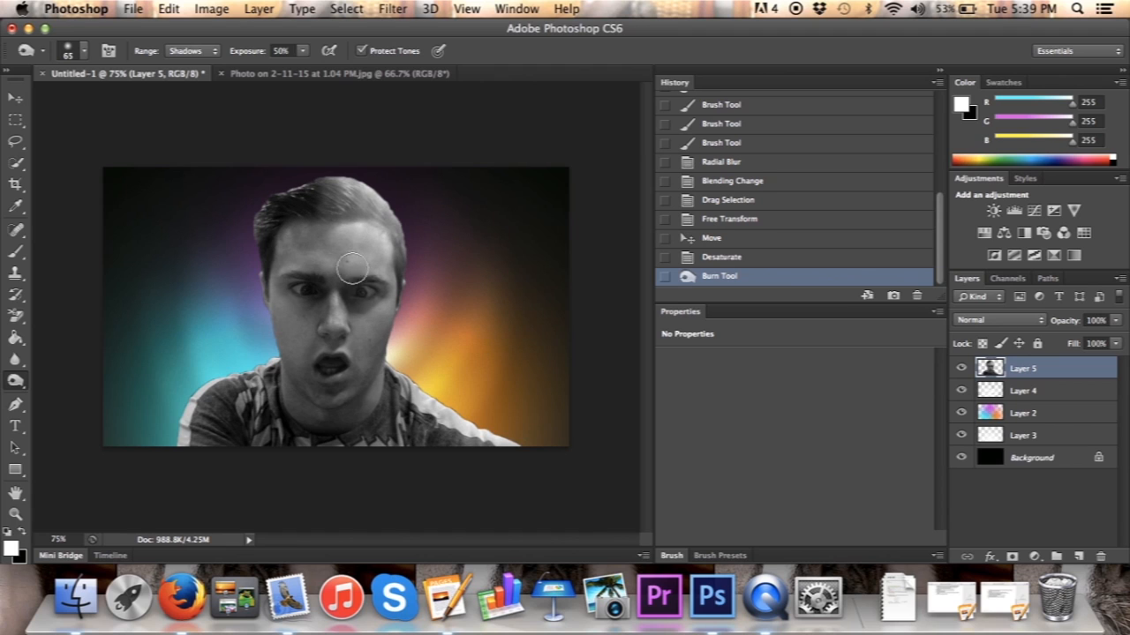
# Step: Burn the top and side of the hair further and deepen the shadows across the face, neck and shirt
pyautogui.moveTo(381, 201); pyautogui.dragTo(398, 228)
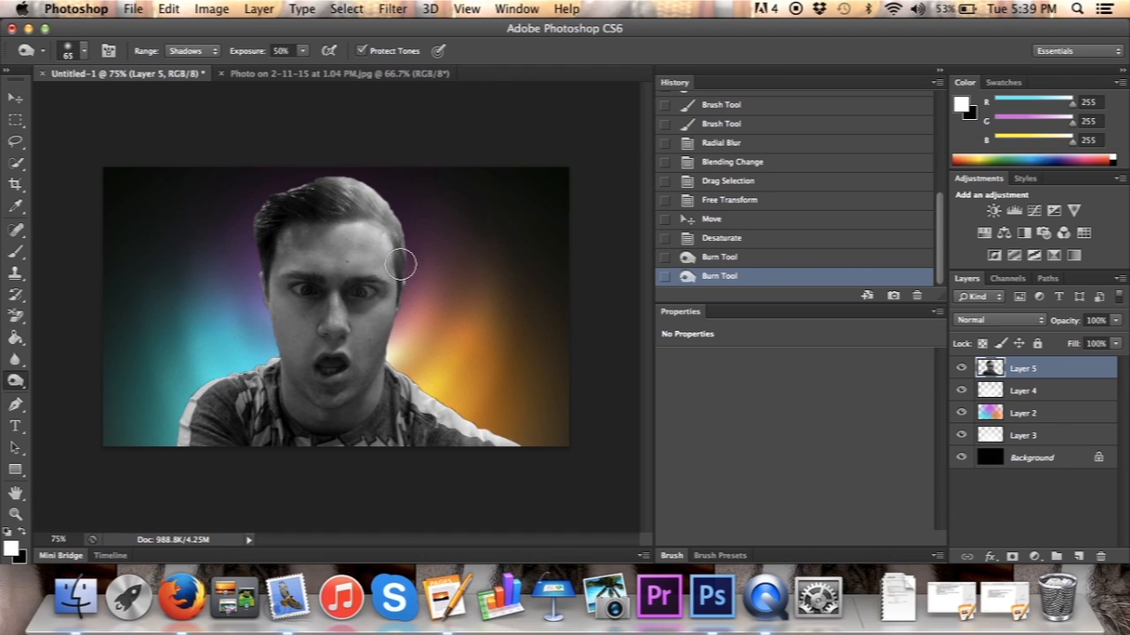
pyautogui.moveTo(340, 193)
pyautogui.mouseDown()
pyautogui.moveTo(401, 238)
pyautogui.moveTo(328, 188)
pyautogui.moveTo(382, 212)
pyautogui.moveTo(331, 187)
pyautogui.mouseUp()
pyautogui.moveTo(346, 189)
pyautogui.mouseDown()
pyautogui.moveTo(413, 241)
pyautogui.moveTo(355, 202)
pyautogui.moveTo(354, 188)
pyautogui.moveTo(399, 228)
pyautogui.mouseUp()
pyautogui.moveTo(397, 224)
pyautogui.mouseDown()
pyautogui.moveTo(359, 176)
pyautogui.moveTo(370, 192)
pyautogui.mouseUp()
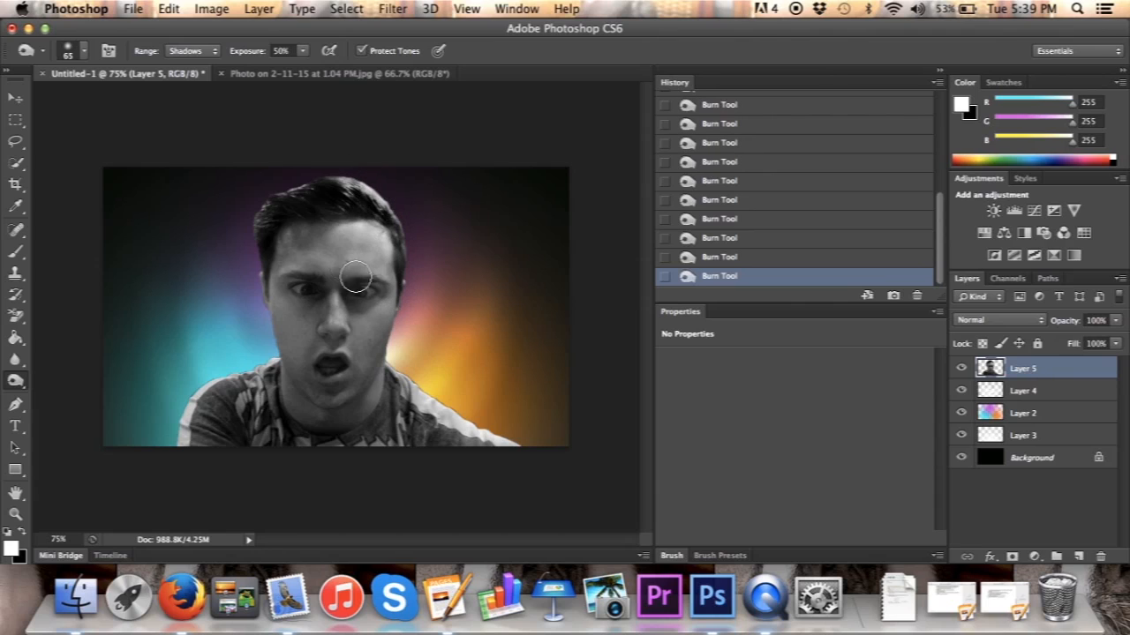
pyautogui.moveTo(306, 249)
pyautogui.mouseDown()
pyautogui.moveTo(369, 252)
pyautogui.moveTo(306, 380)
pyautogui.moveTo(280, 213)
pyautogui.moveTo(383, 326)
pyautogui.moveTo(367, 197)
pyautogui.moveTo(406, 235)
pyautogui.mouseUp()
pyautogui.moveTo(265, 393)
pyautogui.mouseDown()
pyautogui.moveTo(220, 452)
pyautogui.moveTo(172, 411)
pyautogui.moveTo(321, 361)
pyautogui.moveTo(352, 441)
pyautogui.moveTo(404, 399)
pyautogui.moveTo(519, 445)
pyautogui.moveTo(377, 381)
pyautogui.moveTo(318, 335)
pyautogui.moveTo(386, 403)
pyautogui.moveTo(261, 441)
pyautogui.moveTo(225, 420)
pyautogui.moveTo(173, 416)
pyautogui.moveTo(198, 426)
pyautogui.moveTo(326, 412)
pyautogui.moveTo(504, 442)
pyautogui.moveTo(392, 397)
pyautogui.moveTo(496, 456)
pyautogui.moveTo(403, 401)
pyautogui.moveTo(491, 439)
pyautogui.moveTo(416, 397)
pyautogui.moveTo(509, 464)
pyautogui.moveTo(358, 432)
pyautogui.moveTo(179, 422)
pyautogui.moveTo(389, 402)
pyautogui.moveTo(458, 470)
pyautogui.moveTo(326, 291)
pyautogui.moveTo(312, 306)
pyautogui.moveTo(290, 167)
pyautogui.moveTo(307, 211)
pyautogui.moveTo(384, 247)
pyautogui.moveTo(359, 368)
pyautogui.moveTo(313, 384)
pyautogui.moveTo(304, 434)
pyautogui.moveTo(294, 397)
pyautogui.mouseUp()
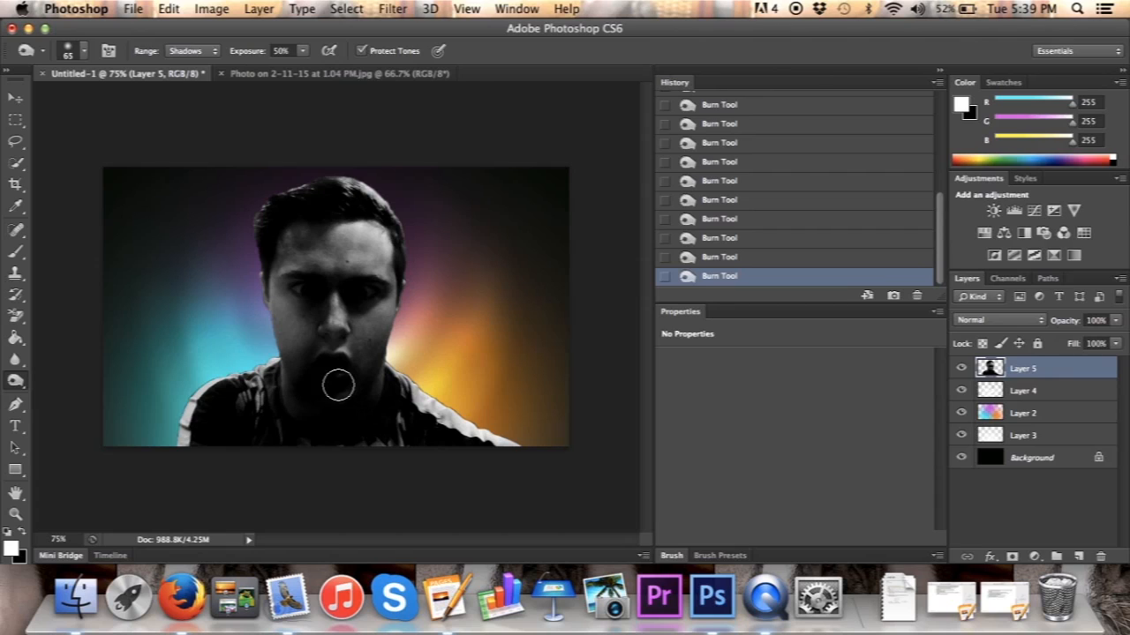
# Step: Try to lighten the cheek, jaw and chin with the Dodge Tool in the Midtones range
pyautogui.click(19, 391)
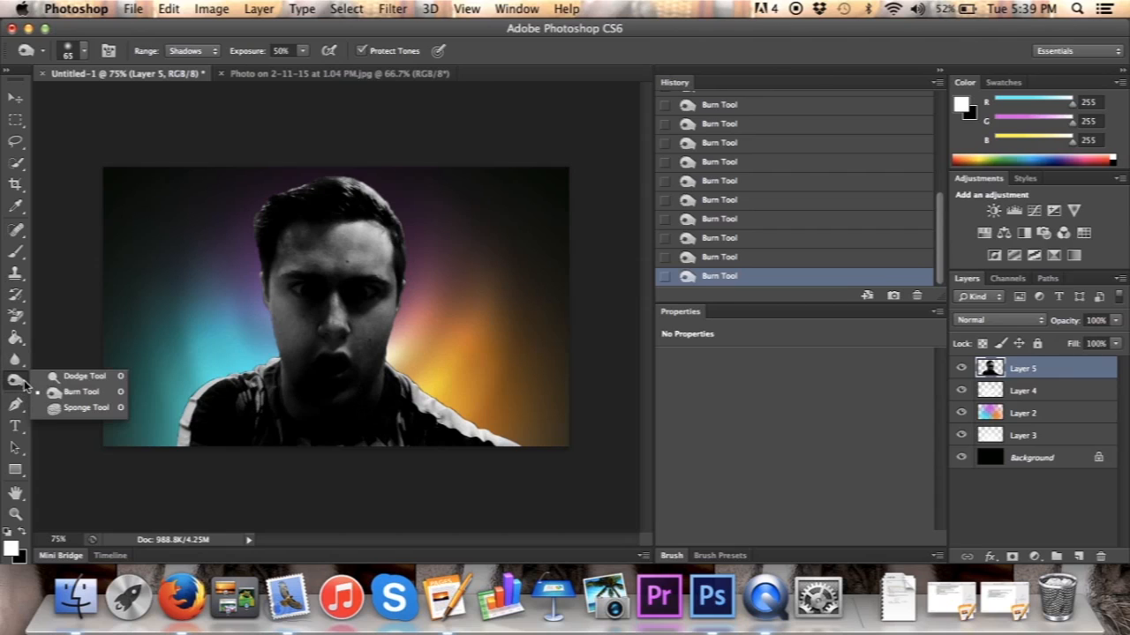
pyautogui.click(80, 376)
pyautogui.moveTo(300, 394)
pyautogui.mouseDown()
pyautogui.moveTo(300, 347)
pyautogui.moveTo(351, 365)
pyautogui.moveTo(351, 415)
pyautogui.moveTo(300, 403)
pyautogui.moveTo(324, 360)
pyautogui.moveTo(338, 398)
pyautogui.moveTo(278, 391)
pyautogui.moveTo(326, 338)
pyautogui.moveTo(368, 382)
pyautogui.moveTo(317, 389)
pyautogui.moveTo(291, 357)
pyautogui.mouseUp()
pyautogui.moveTo(352, 382)
pyautogui.mouseDown()
pyautogui.moveTo(326, 401)
pyautogui.moveTo(293, 346)
pyautogui.moveTo(322, 401)
pyautogui.moveTo(282, 416)
pyautogui.moveTo(306, 345)
pyautogui.moveTo(371, 397)
pyautogui.mouseUp()
# Step: Revert through the history to an intermediate Burn Tool state, discarding the dodge strokes and the heaviest burning
pyautogui.scroll(10, 750, 177)
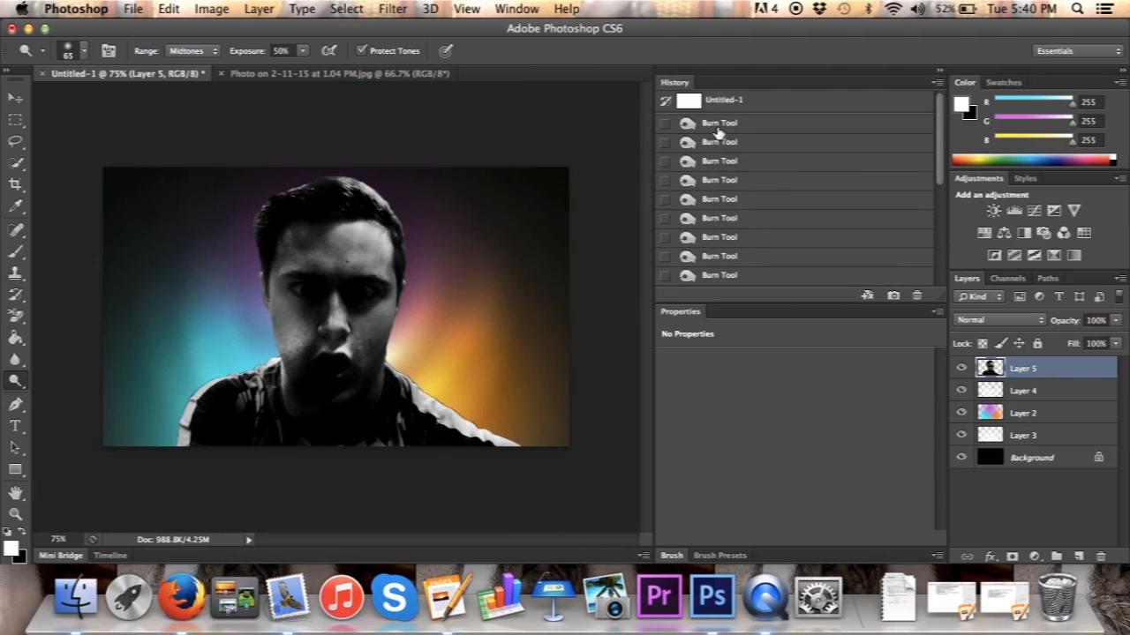
pyautogui.click(718, 125)
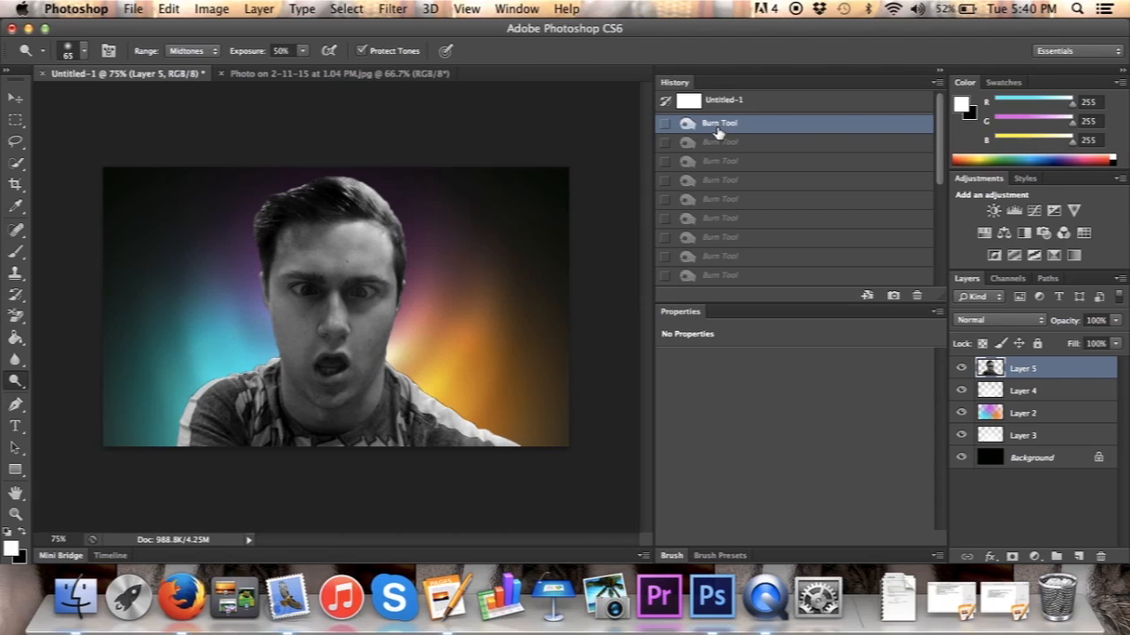
pyautogui.click(725, 276)
pyautogui.scroll(-4, 730, 270)
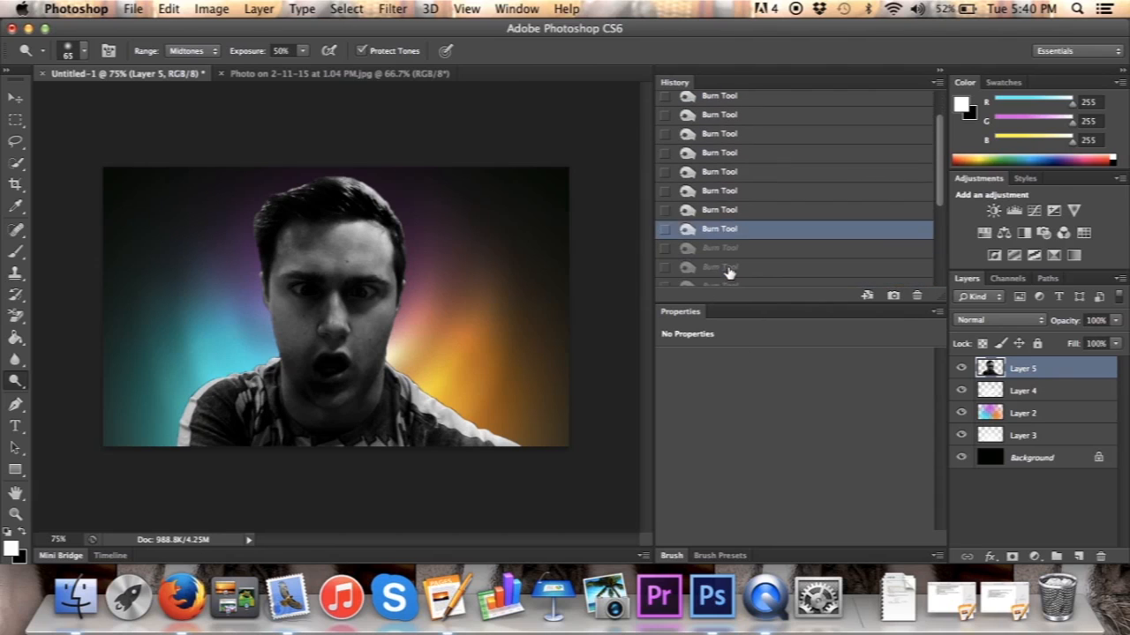
pyautogui.click(720, 211)
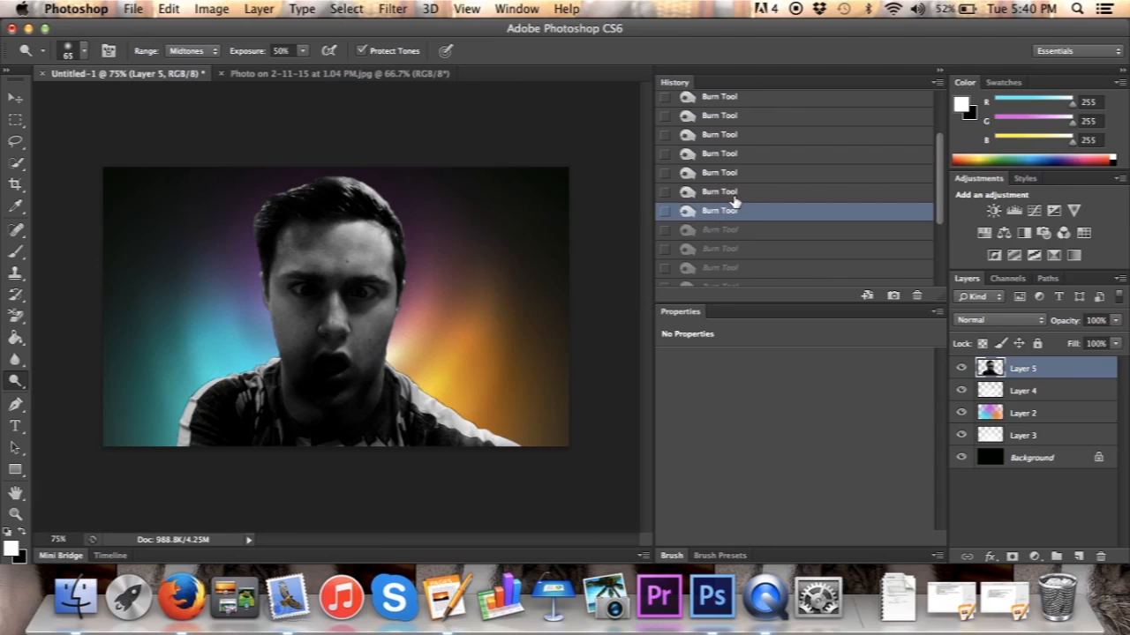
pyautogui.click(732, 197)
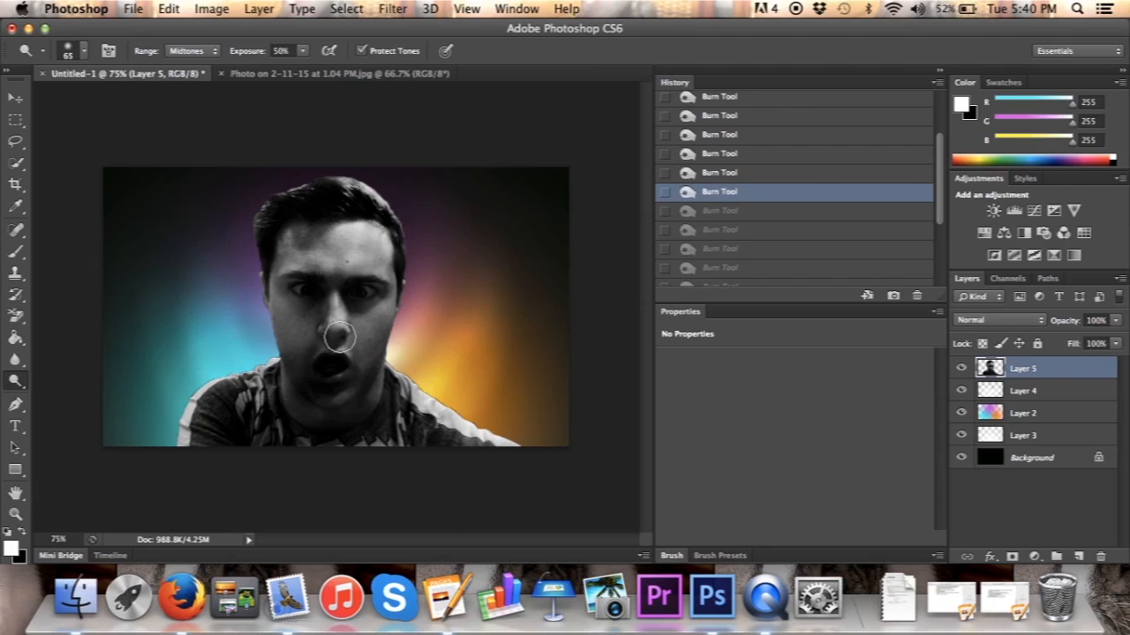
# Step: Try a Dodge stroke along the jaw and another Shadows Burn stroke down the face, undoing each one
pyautogui.moveTo(307, 391)
pyautogui.mouseDown()
pyautogui.moveTo(258, 363)
pyautogui.moveTo(277, 357)
pyautogui.mouseUp()
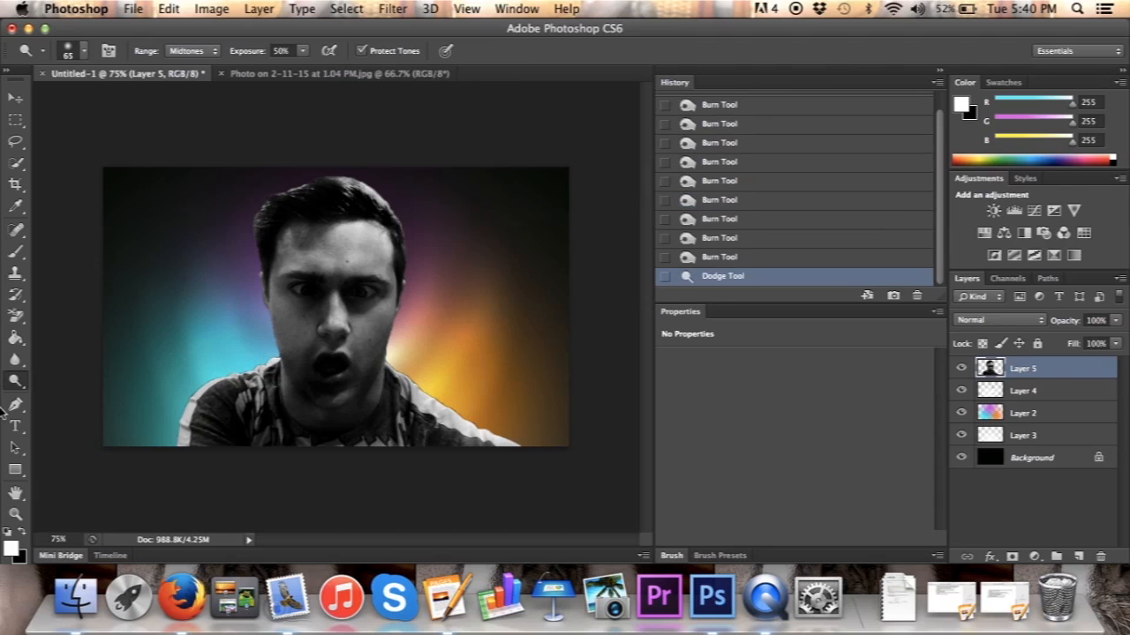
pyautogui.click(718, 259)
pyautogui.moveTo(14, 380); pyautogui.dragTo(72, 394)
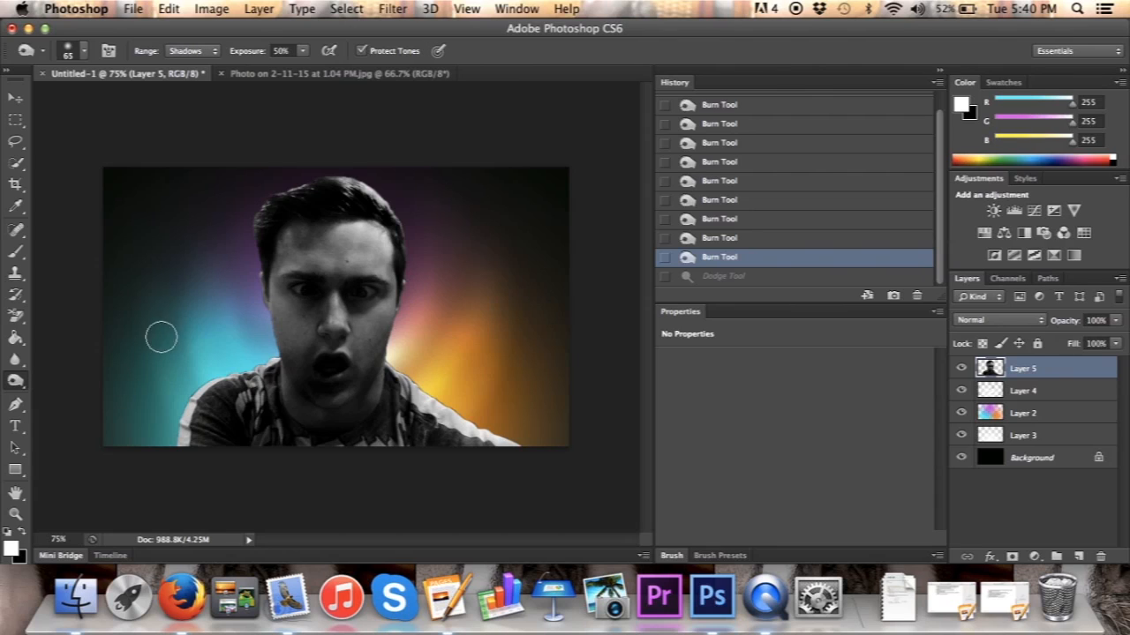
pyautogui.moveTo(366, 233)
pyautogui.mouseDown()
pyautogui.moveTo(333, 328)
pyautogui.moveTo(373, 279)
pyautogui.moveTo(342, 373)
pyautogui.moveTo(293, 312)
pyautogui.moveTo(305, 251)
pyautogui.moveTo(328, 332)
pyautogui.moveTo(330, 402)
pyautogui.mouseUp()
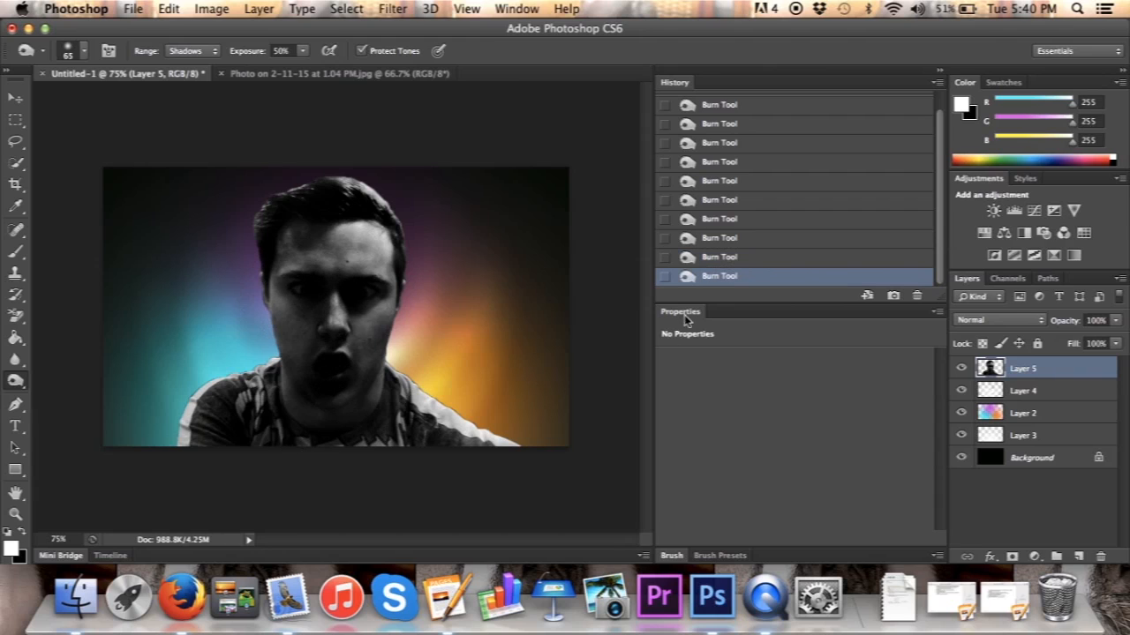
pyautogui.click(719, 238)
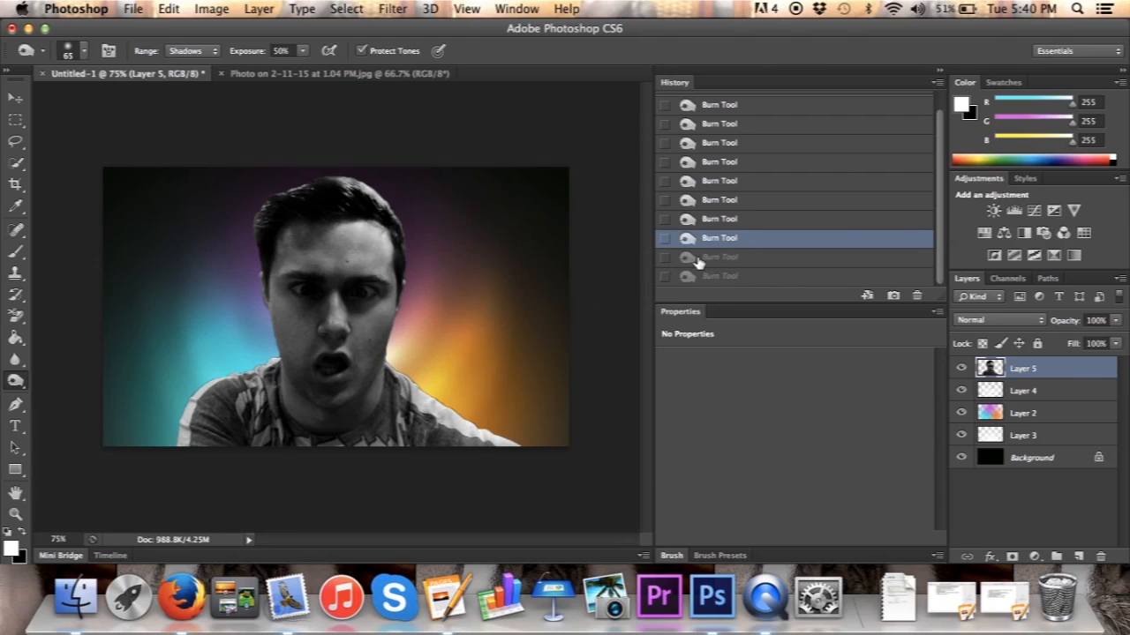
pyautogui.click(700, 257)
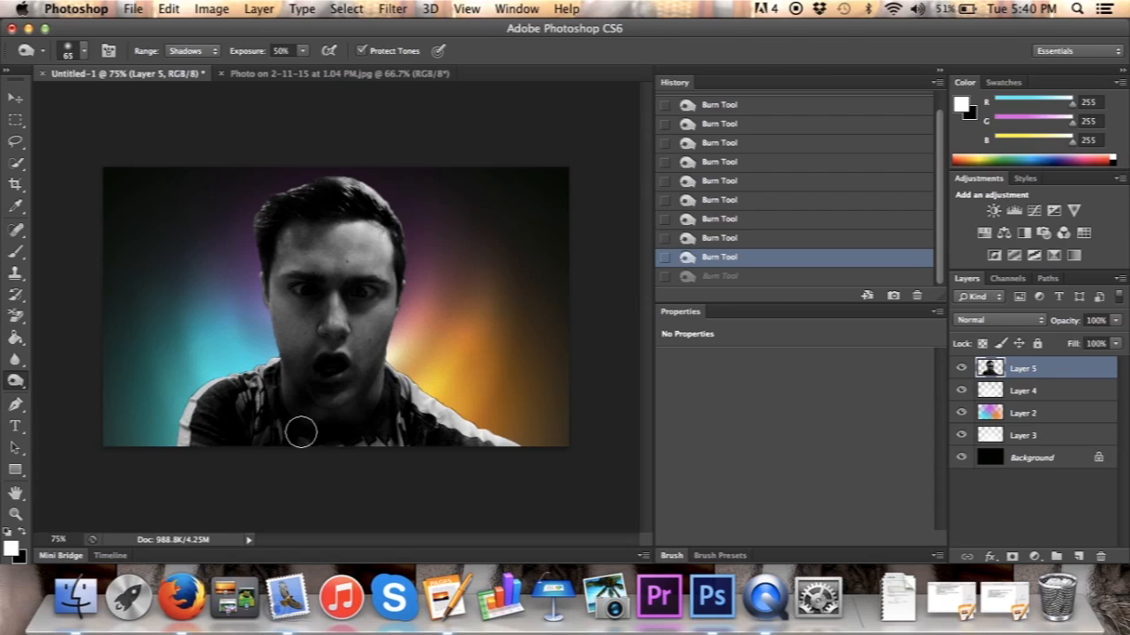
# Step: Burn the shadows of the neck, collar and shirt, and darken the jaw and the side of the face at 50% exposure
pyautogui.moveTo(261, 381)
pyautogui.mouseDown()
pyautogui.moveTo(237, 428)
pyautogui.moveTo(257, 385)
pyautogui.mouseUp()
pyautogui.moveTo(284, 422); pyautogui.dragTo(298, 437)
pyautogui.moveTo(383, 433)
pyautogui.mouseDown()
pyautogui.moveTo(431, 435)
pyautogui.moveTo(402, 415)
pyautogui.moveTo(475, 438)
pyautogui.moveTo(446, 449)
pyautogui.moveTo(479, 443)
pyautogui.mouseUp()
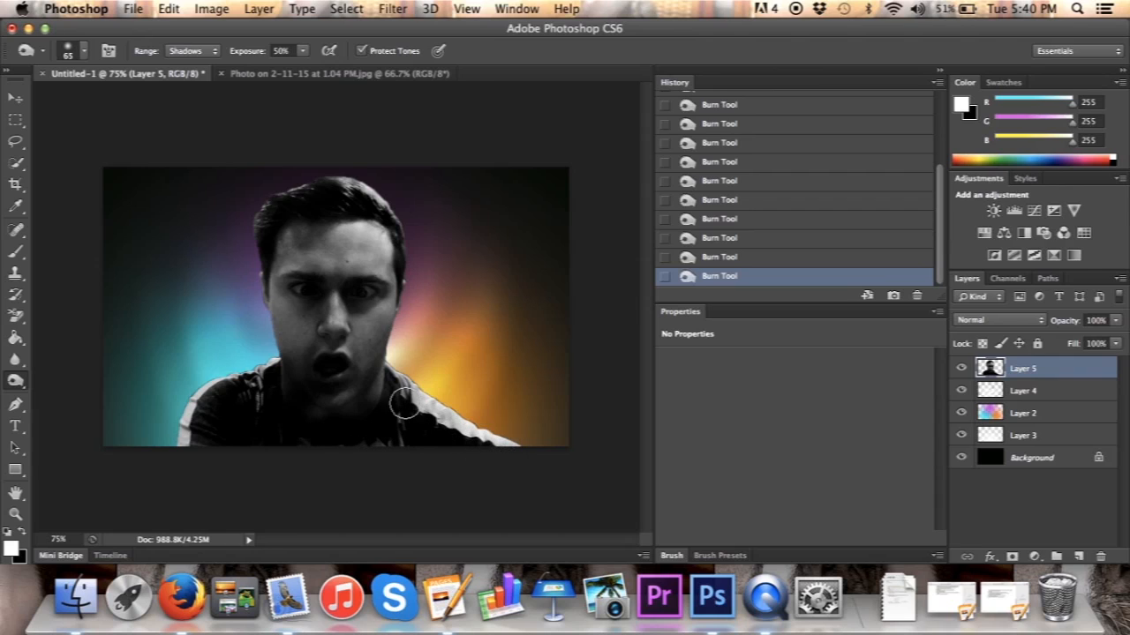
pyautogui.moveTo(342, 446)
pyautogui.mouseDown()
pyautogui.moveTo(379, 445)
pyautogui.moveTo(285, 447)
pyautogui.moveTo(391, 394)
pyautogui.moveTo(488, 445)
pyautogui.mouseUp()
pyautogui.moveTo(383, 377)
pyautogui.mouseDown()
pyautogui.moveTo(361, 283)
pyautogui.moveTo(374, 204)
pyautogui.moveTo(300, 232)
pyautogui.moveTo(285, 270)
pyautogui.moveTo(397, 212)
pyautogui.moveTo(333, 182)
pyautogui.moveTo(372, 195)
pyautogui.moveTo(387, 275)
pyautogui.moveTo(365, 226)
pyautogui.moveTo(372, 254)
pyautogui.moveTo(365, 229)
pyautogui.moveTo(361, 241)
pyautogui.moveTo(385, 259)
pyautogui.moveTo(366, 234)
pyautogui.moveTo(346, 237)
pyautogui.moveTo(392, 256)
pyautogui.moveTo(361, 228)
pyautogui.moveTo(389, 232)
pyautogui.moveTo(398, 248)
pyautogui.moveTo(357, 234)
pyautogui.moveTo(295, 251)
pyautogui.moveTo(283, 269)
pyautogui.moveTo(278, 338)
pyautogui.moveTo(263, 298)
pyautogui.moveTo(289, 378)
pyautogui.moveTo(305, 392)
pyautogui.moveTo(355, 382)
pyautogui.moveTo(386, 321)
pyautogui.moveTo(396, 252)
pyautogui.moveTo(381, 267)
pyautogui.moveTo(369, 237)
pyautogui.moveTo(300, 307)
pyautogui.moveTo(307, 365)
pyautogui.moveTo(277, 261)
pyautogui.moveTo(308, 253)
pyautogui.moveTo(335, 271)
pyautogui.moveTo(337, 360)
pyautogui.moveTo(345, 267)
pyautogui.moveTo(360, 356)
pyautogui.mouseUp()
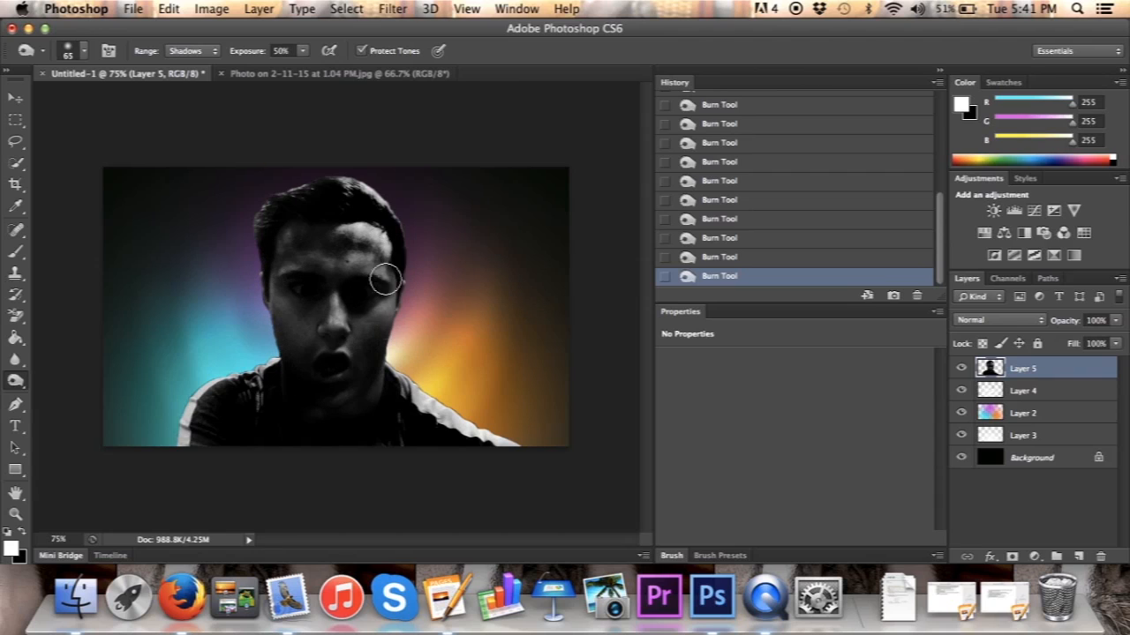
pyautogui.moveTo(385, 261); pyautogui.dragTo(385, 349)
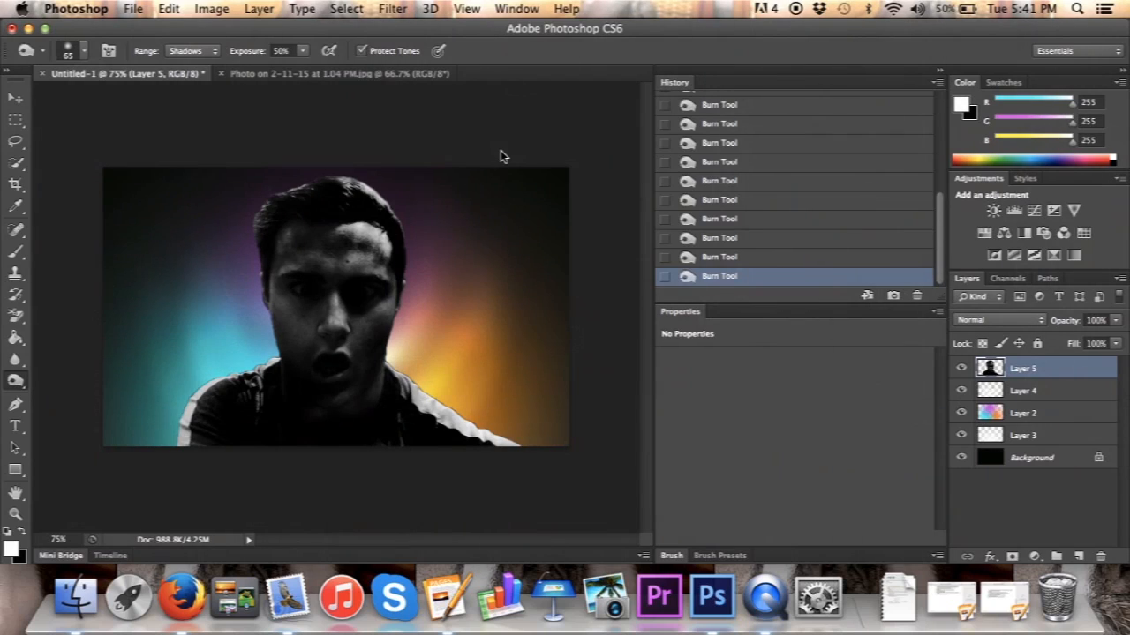
pyautogui.hotkey('ctrl', 'Right')
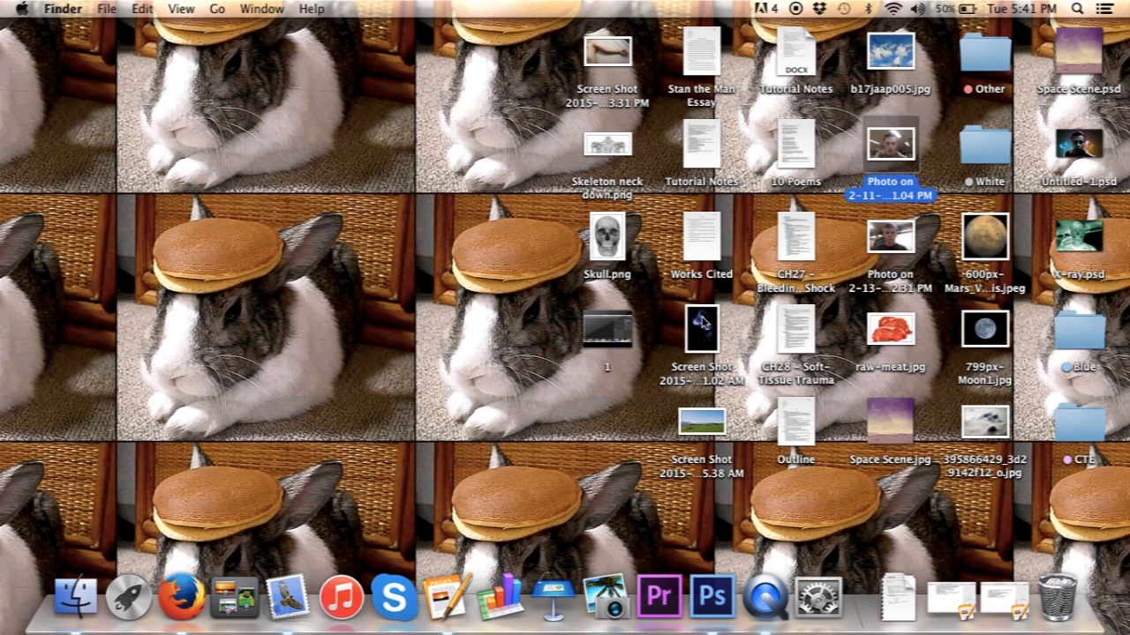
pyautogui.moveTo(701, 324); pyautogui.dragTo(482, 76)
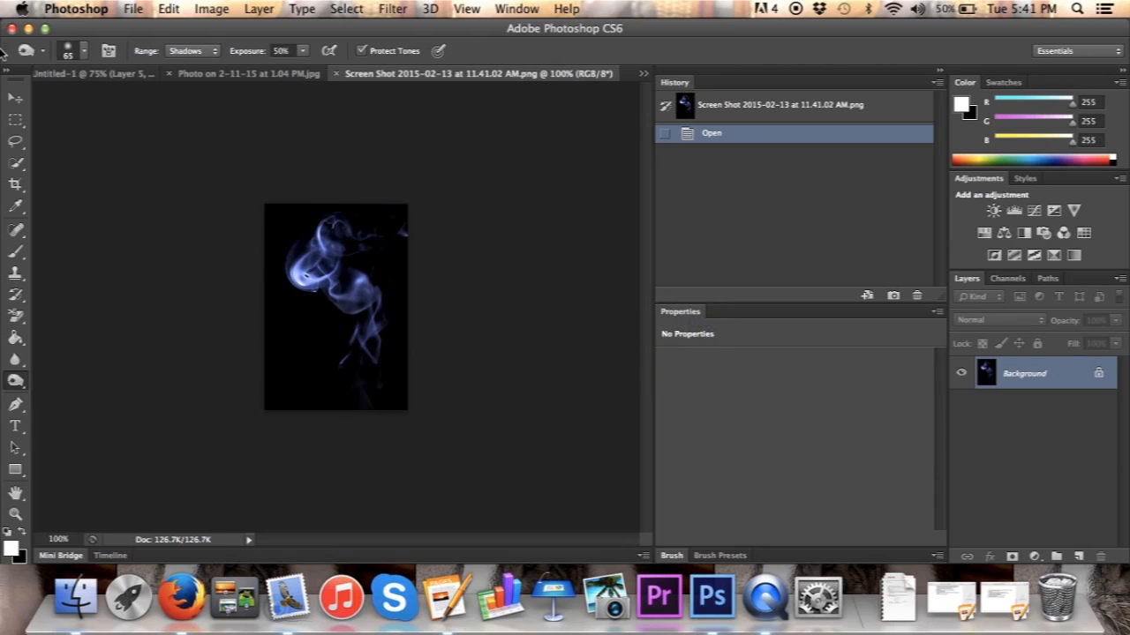
pyautogui.click(17, 99)
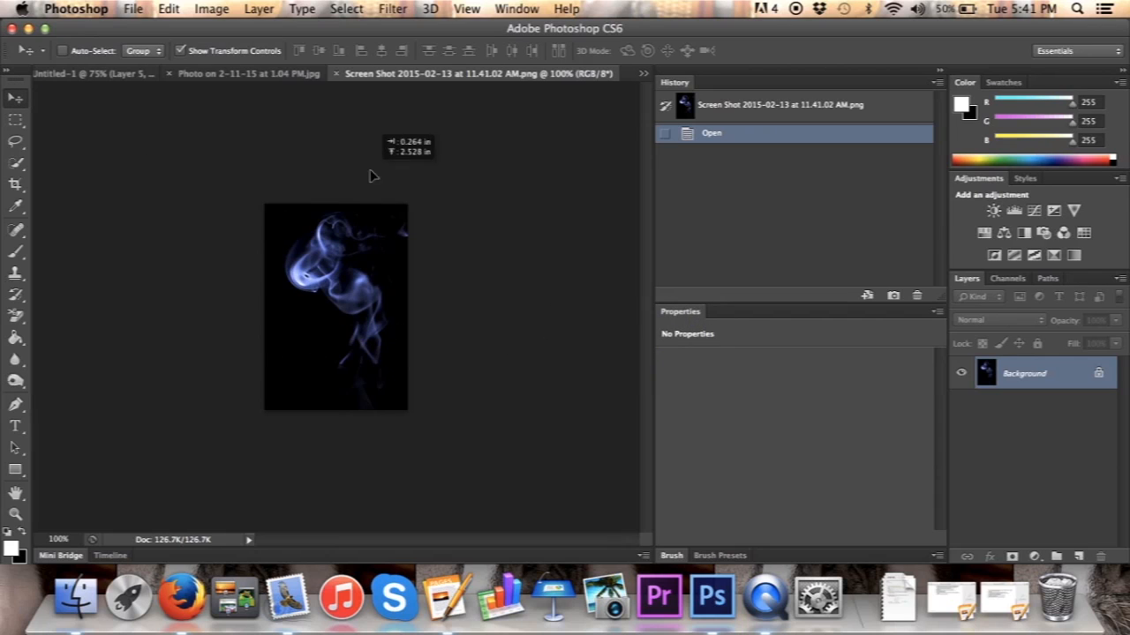
pyautogui.click(323, 323)
pyautogui.click(681, 224)
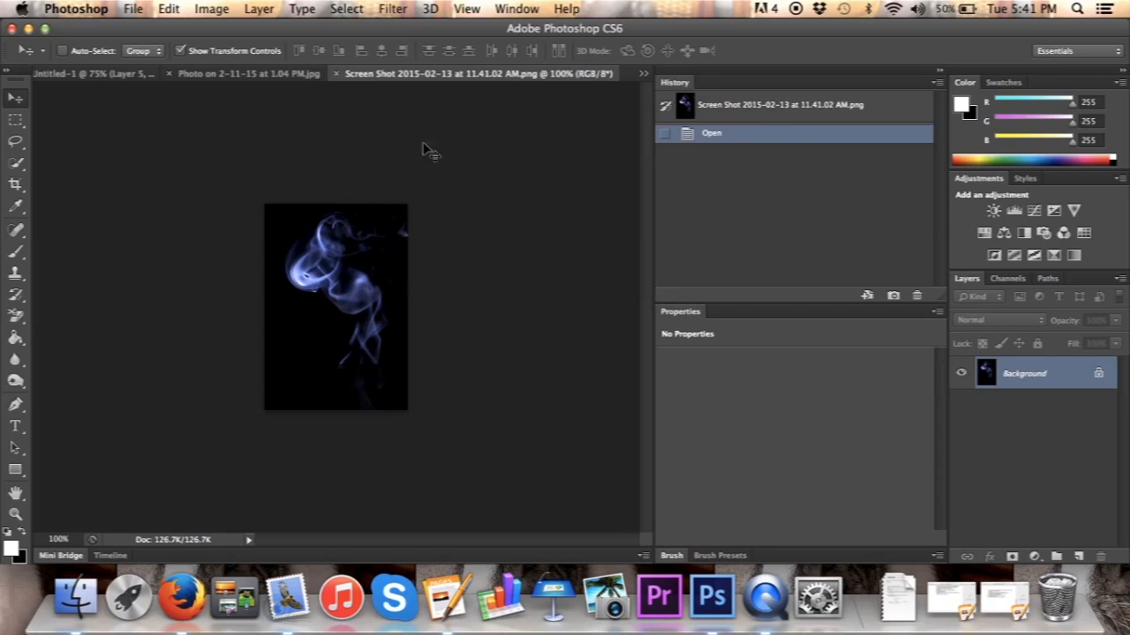
pyautogui.click(336, 73)
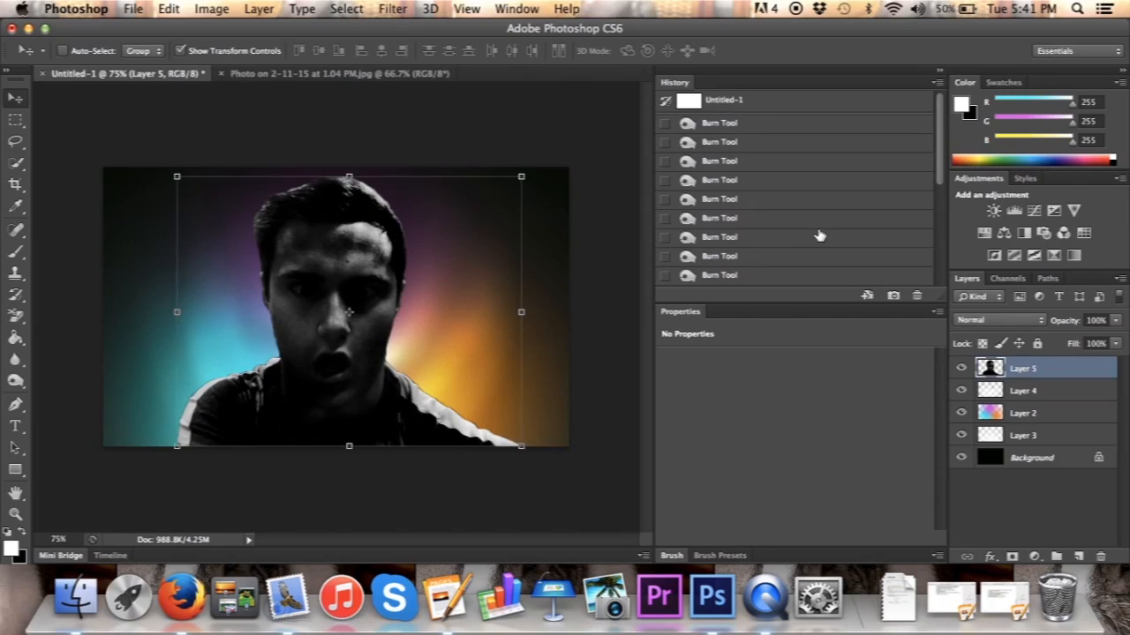
# Step: Place the smoke screenshot from the desktop into the Untitled-1 composition and position it to the left of the face
pyautogui.press('super+h')
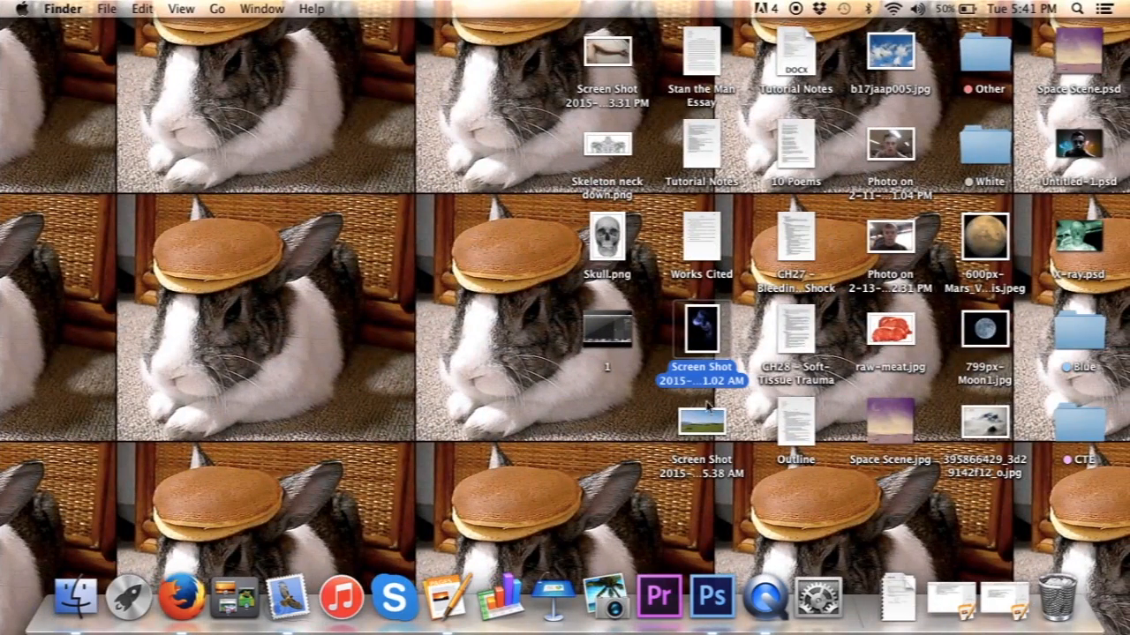
pyautogui.moveTo(713, 332); pyautogui.dragTo(168, 339)
pyautogui.press('super+Tab')
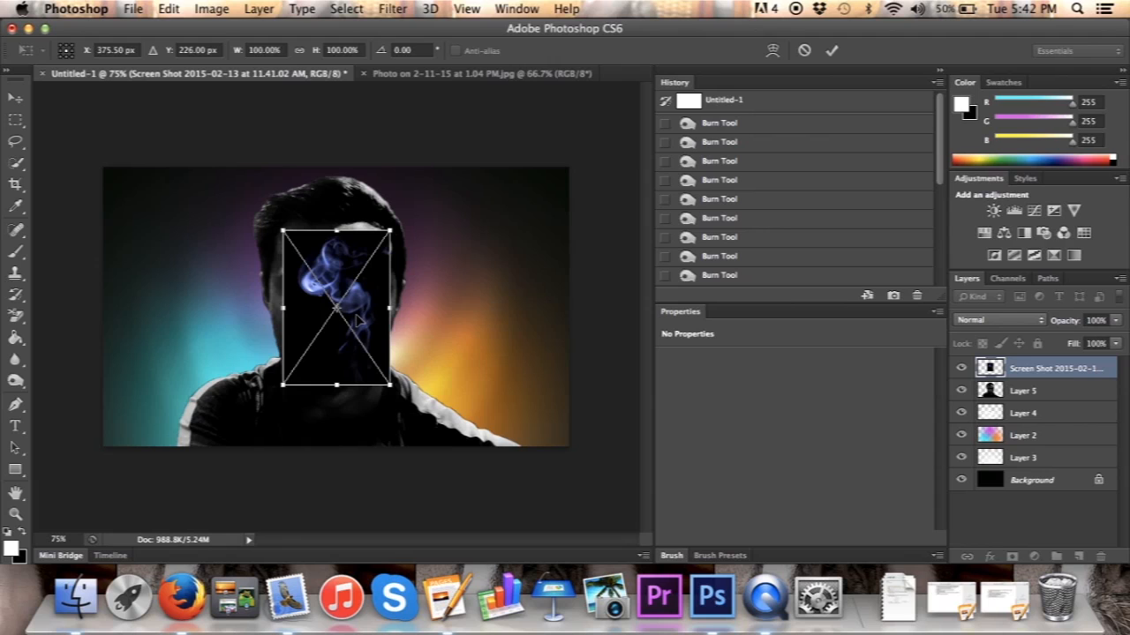
pyautogui.moveTo(374, 320); pyautogui.dragTo(241, 332)
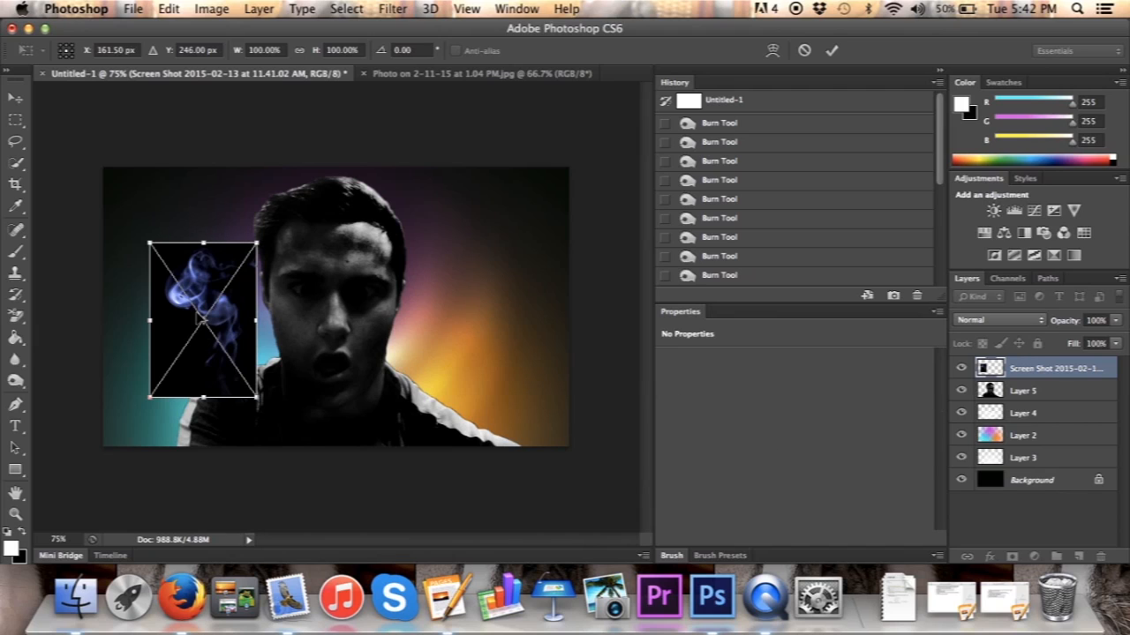
pyautogui.click(832, 50)
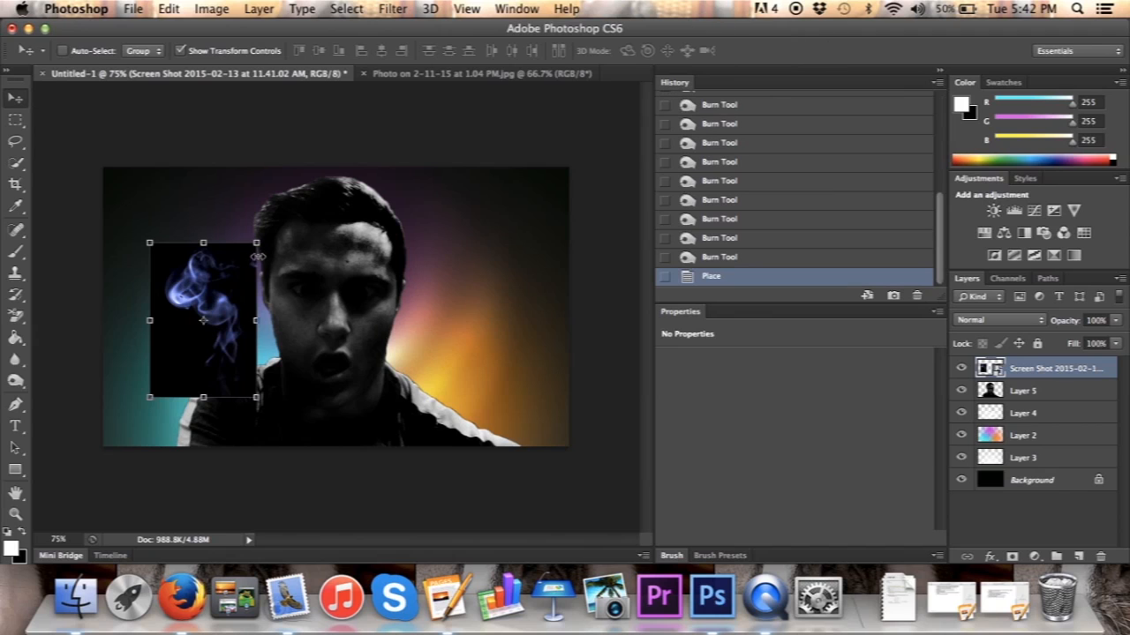
# Step: Set the smoke layer's blend mode to Screen and move the smoke over the orange glow beside the face
pyautogui.click(1032, 320)
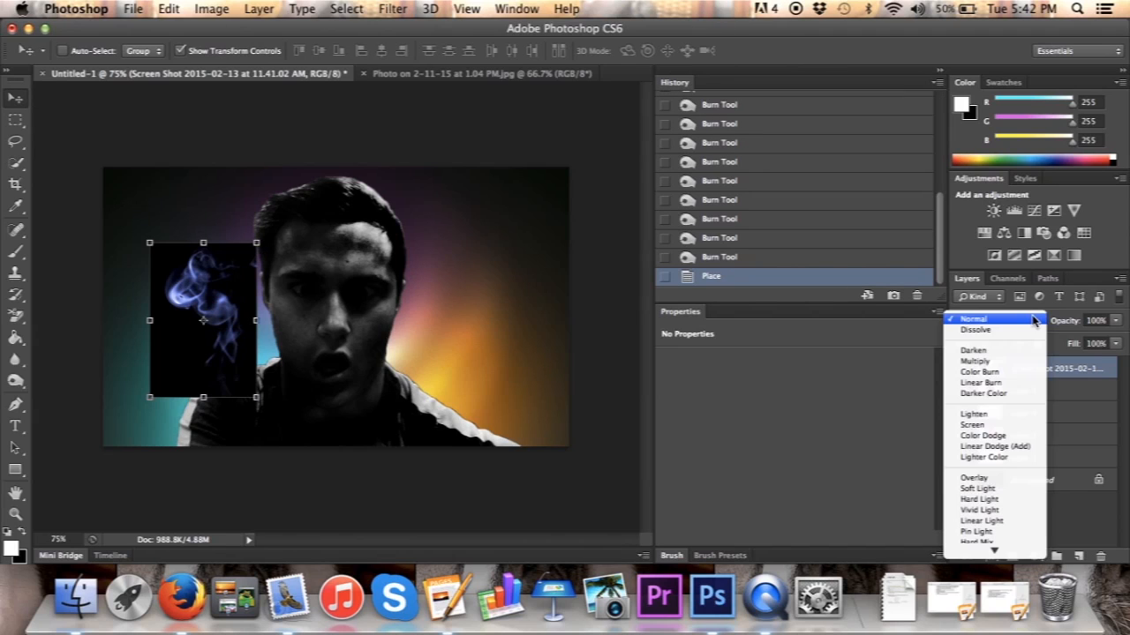
pyautogui.click(996, 429)
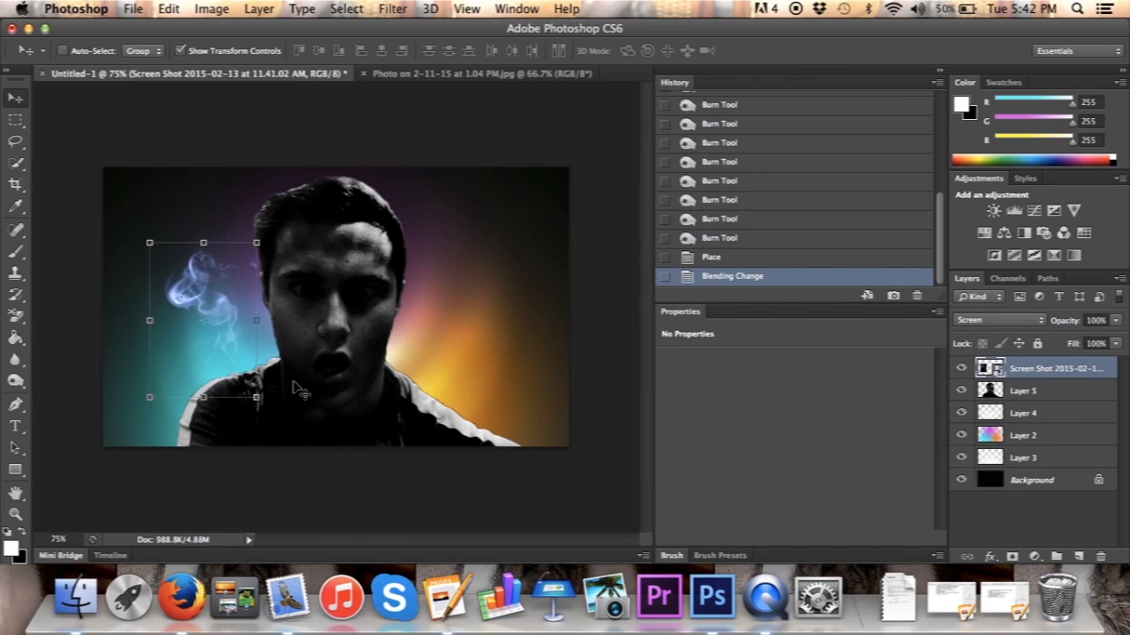
pyautogui.moveTo(221, 313); pyautogui.dragTo(448, 347)
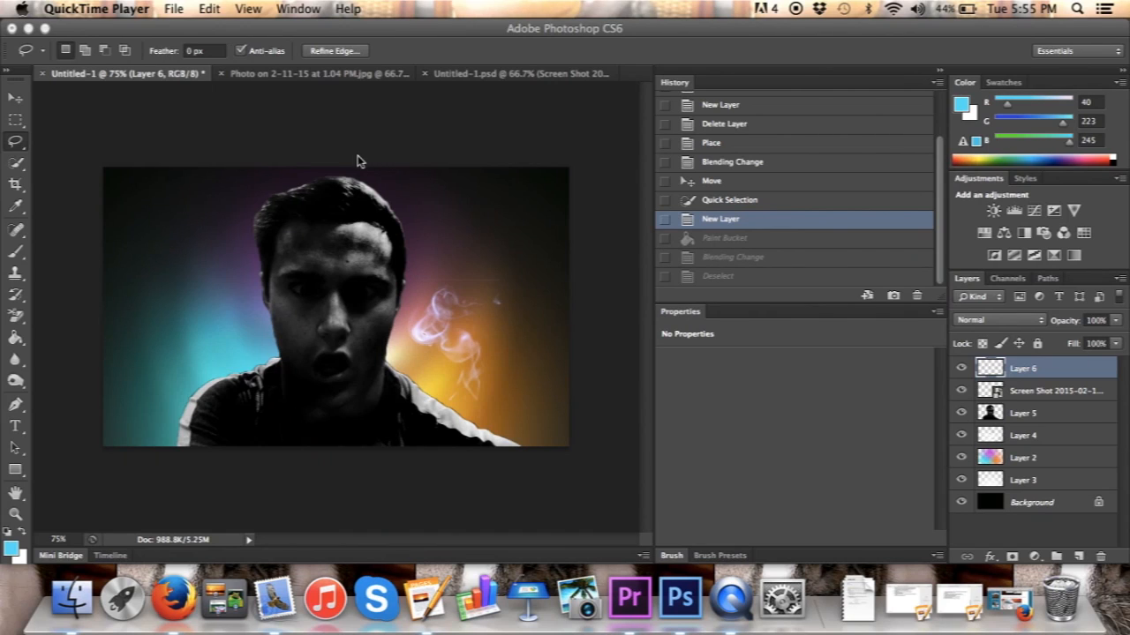
# Step: Clear the rectangular selection around the smoke and delete the empty Layer 6
pyautogui.click(14, 97)
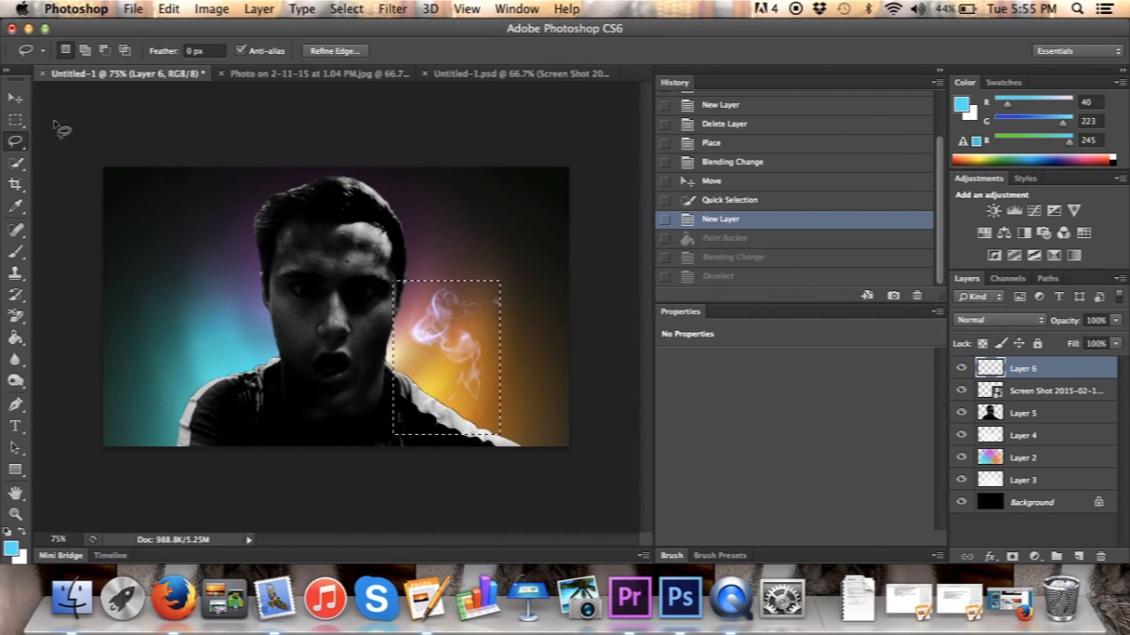
pyautogui.click(16, 98)
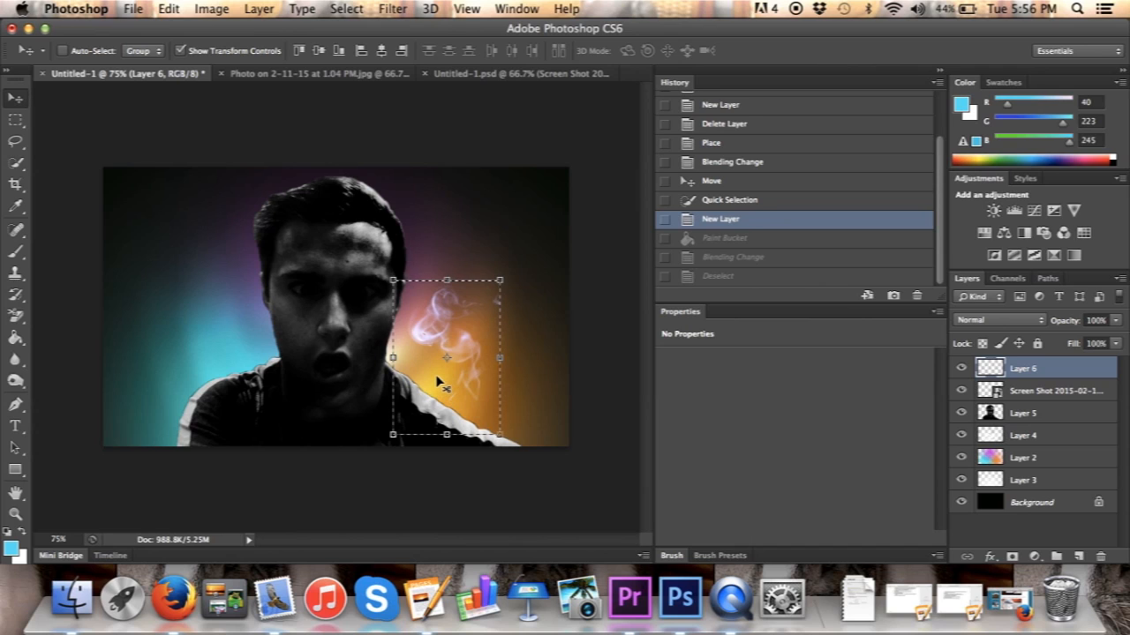
pyautogui.press('super+d')
pyautogui.moveTo(450, 341); pyautogui.dragTo(397, 309)
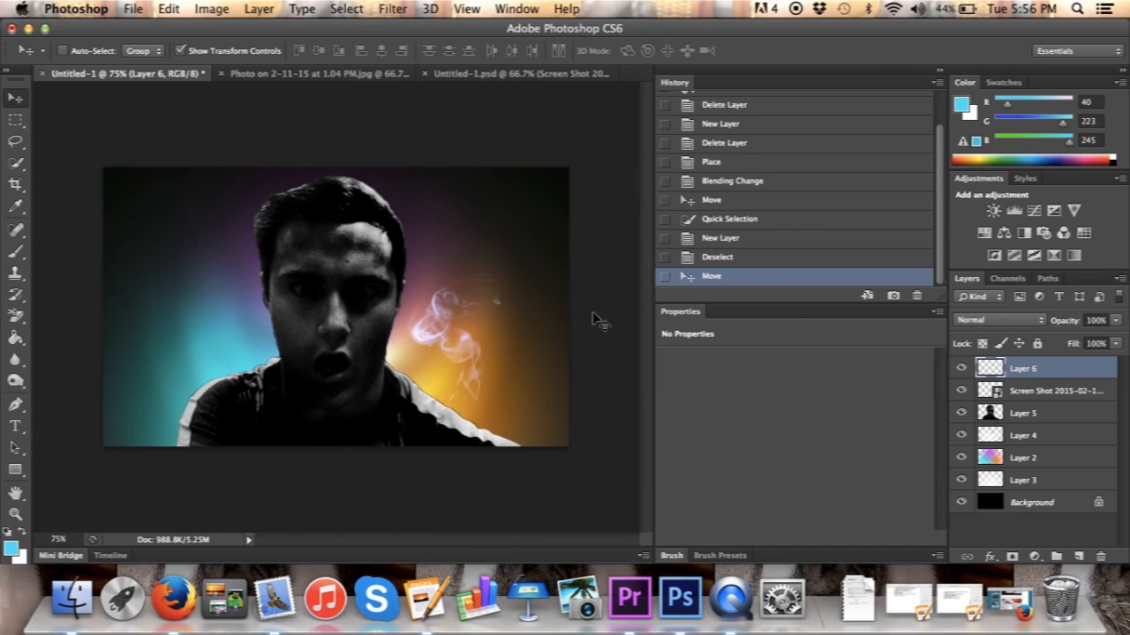
pyautogui.press('Delete')
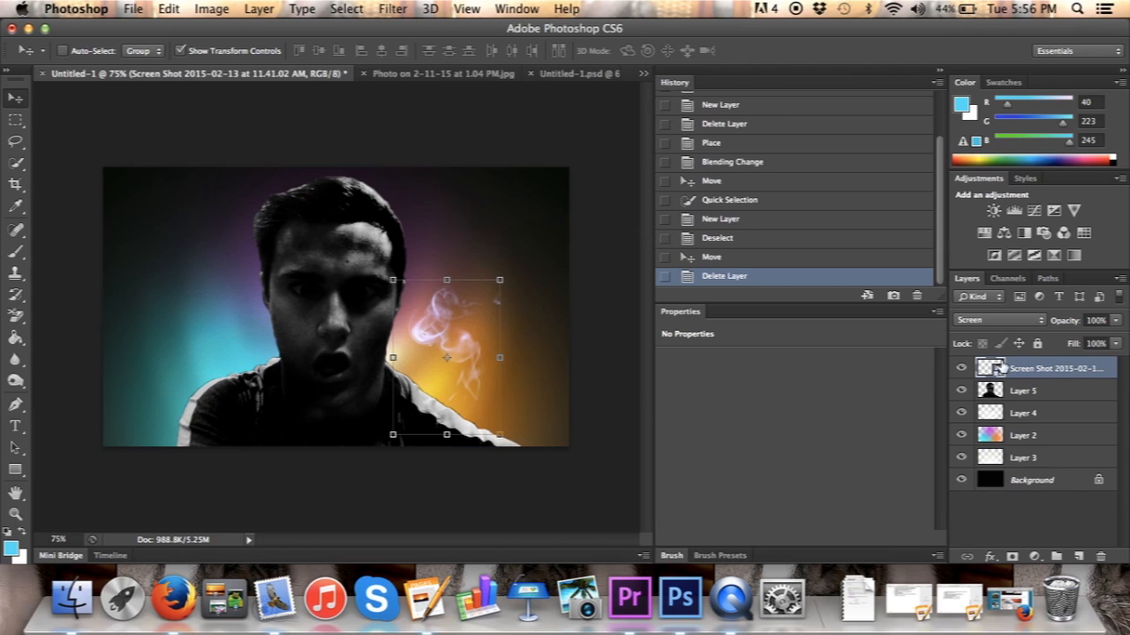
# Step: Move the smoke over the cyan glow and place a duplicate of it over the orange glow across the face
pyautogui.moveTo(441, 333); pyautogui.dragTo(219, 330)
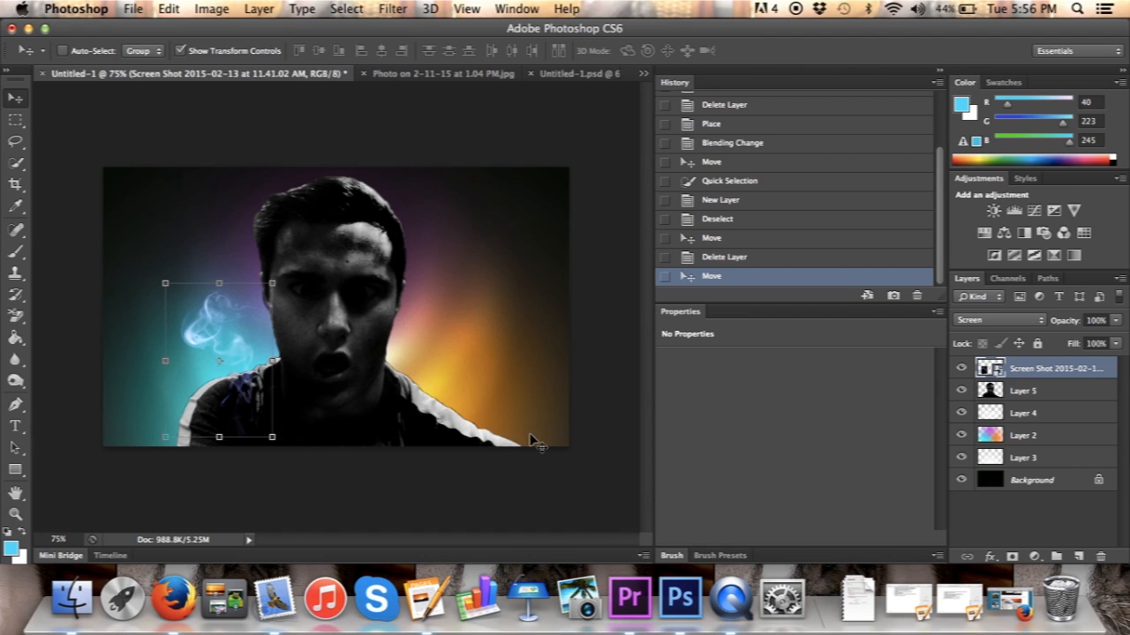
pyautogui.press('super+j')
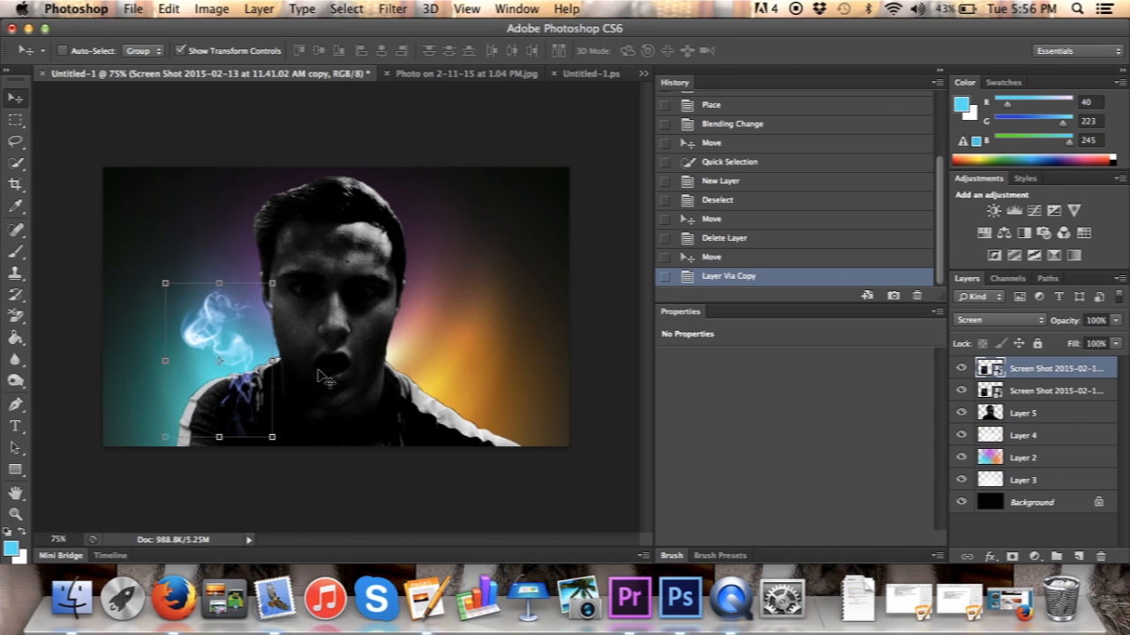
pyautogui.moveTo(228, 343); pyautogui.dragTo(449, 328)
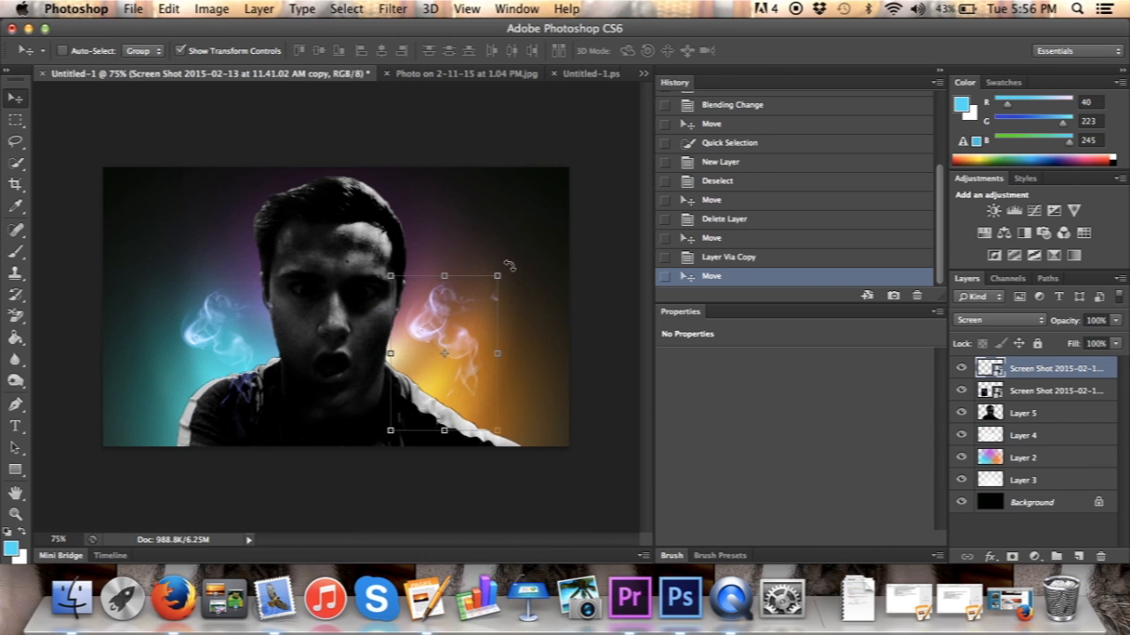
# Step: Rotate the smoke copy over the orange glow to about 45° and lower it toward the shoulder
pyautogui.moveTo(505, 265); pyautogui.dragTo(536, 344)
pyautogui.moveTo(468, 320); pyautogui.dragTo(453, 342)
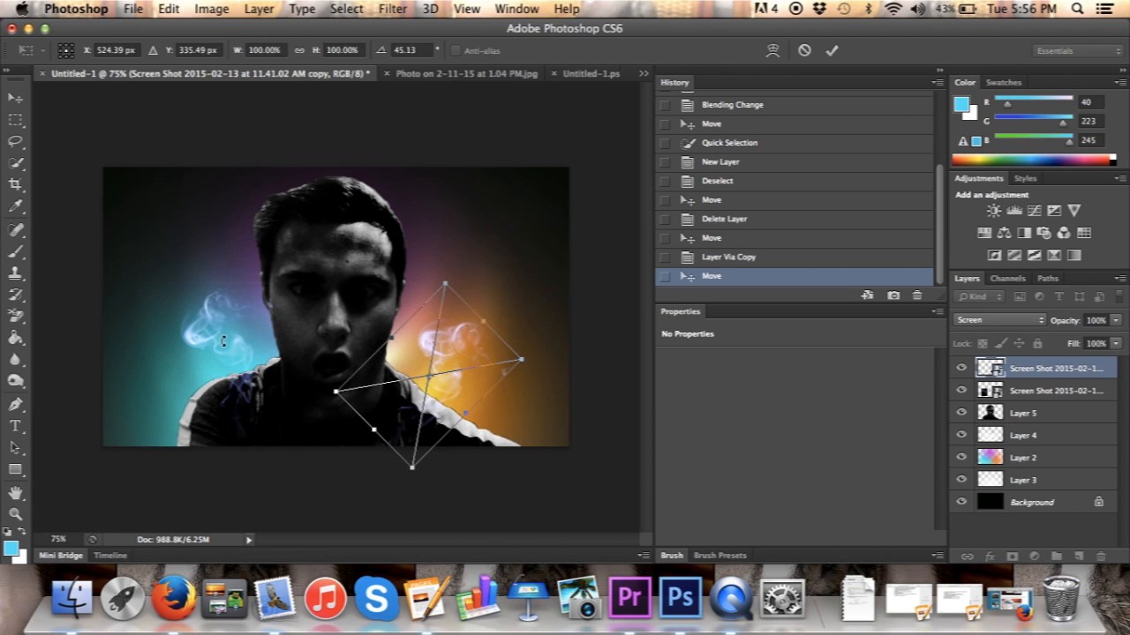
pyautogui.click(16, 97)
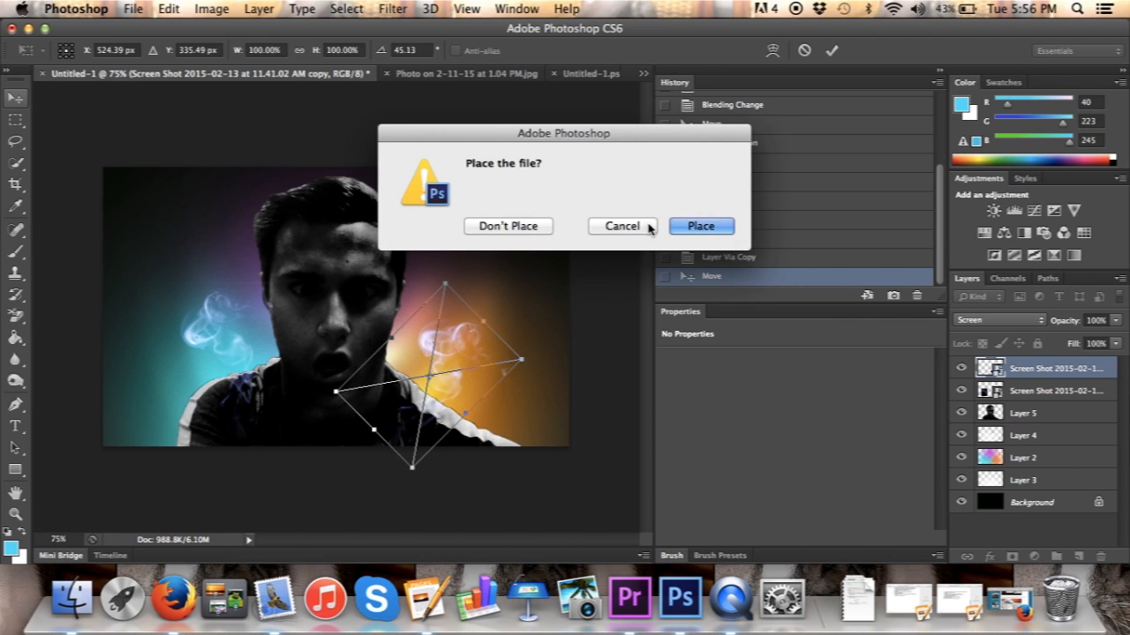
pyautogui.click(699, 227)
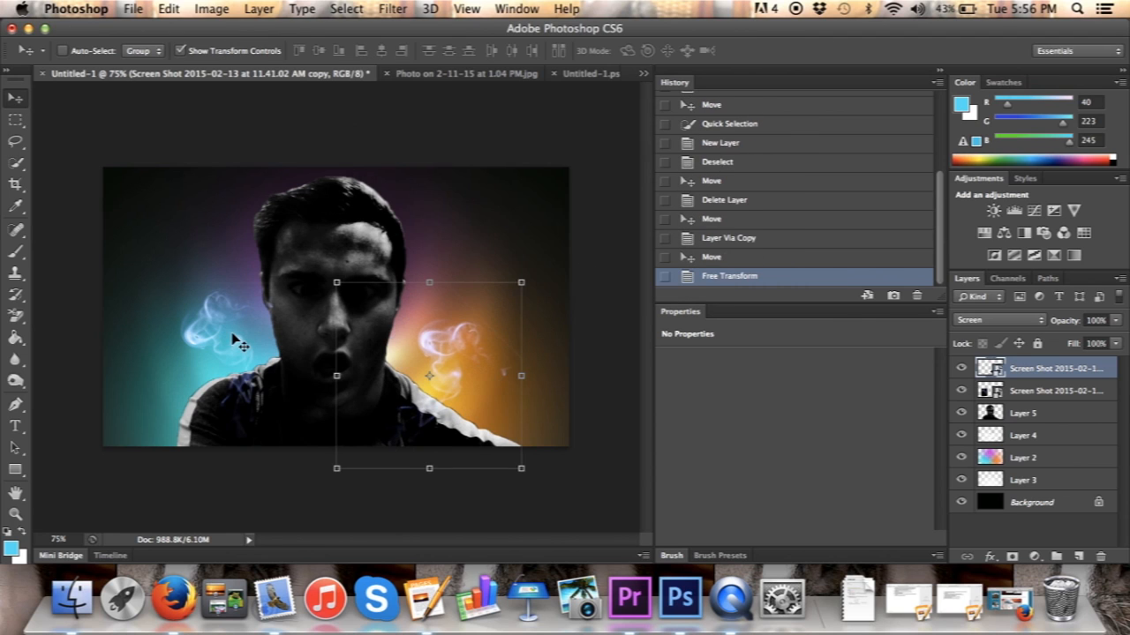
# Step: Rotate the original smoke layer over the cyan glow to about -43° and set it just above the shoulder
pyautogui.click(1043, 397)
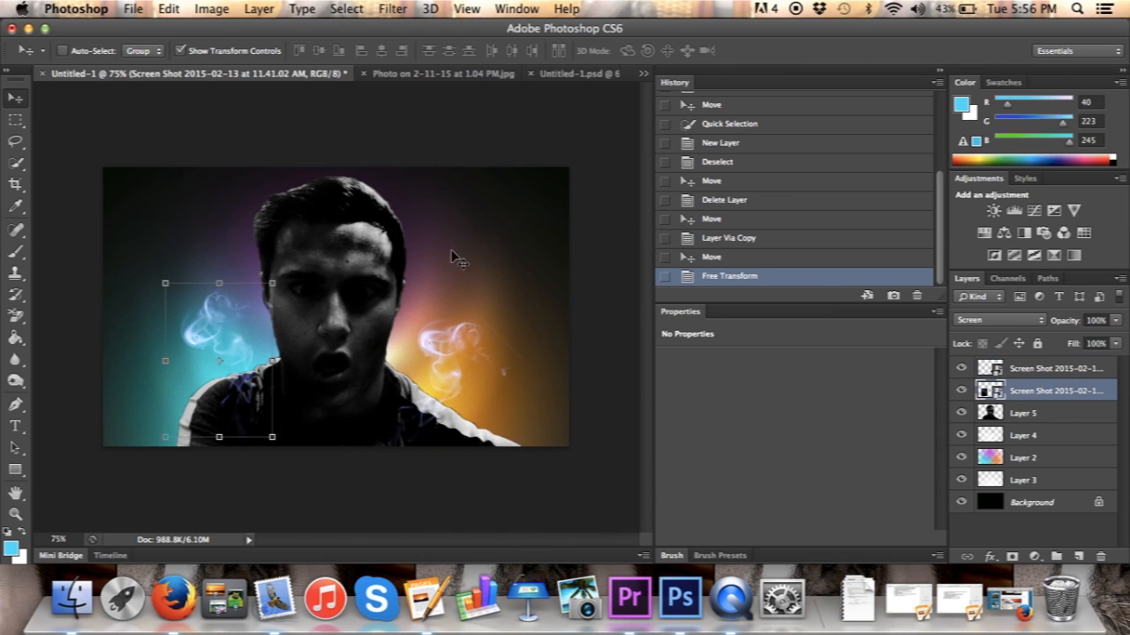
pyautogui.moveTo(155, 274); pyautogui.dragTo(127, 374)
pyautogui.moveTo(236, 351); pyautogui.dragTo(218, 371)
pyautogui.moveTo(171, 297); pyautogui.dragTo(207, 287)
pyautogui.moveTo(213, 414); pyautogui.dragTo(228, 384)
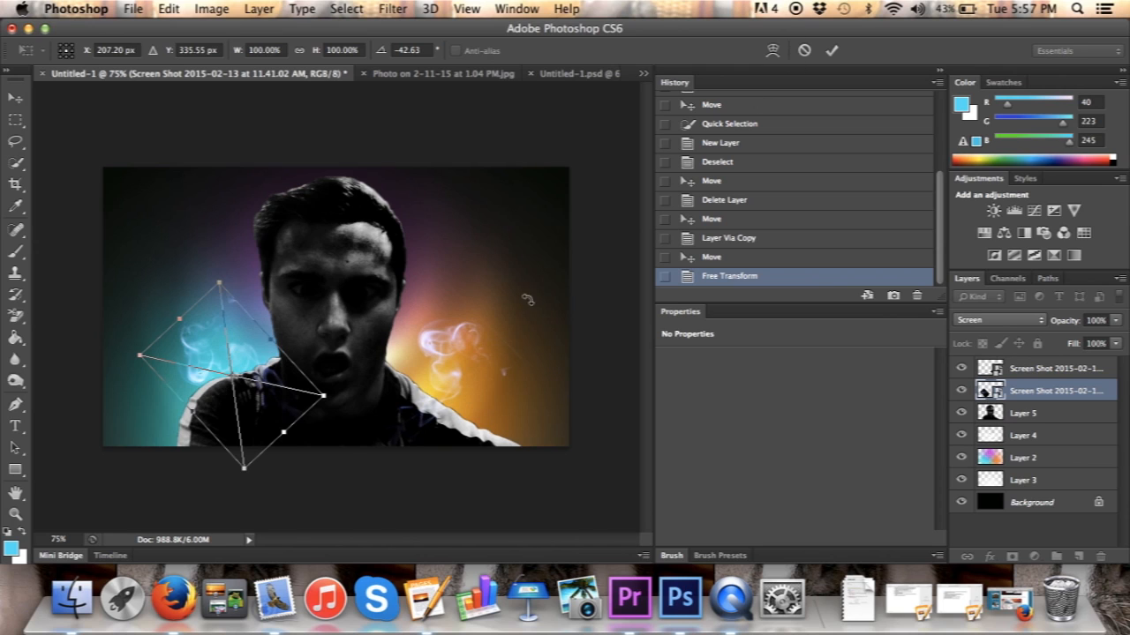
pyautogui.click(831, 51)
# Step: Rotate the smoke copy over the orange glow to about 83° and reposition it just above the shoulder
pyautogui.click(1033, 377)
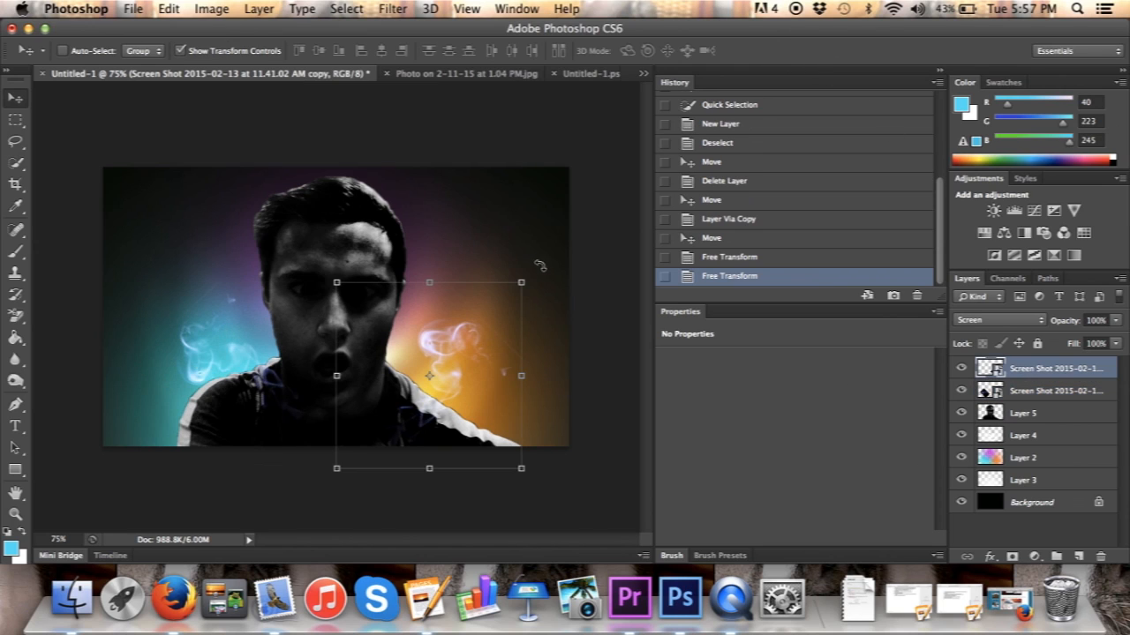
pyautogui.hotkey('ctrl', 't')
pyautogui.moveTo(536, 268); pyautogui.dragTo(326, 270)
pyautogui.moveTo(457, 365); pyautogui.dragTo(470, 388)
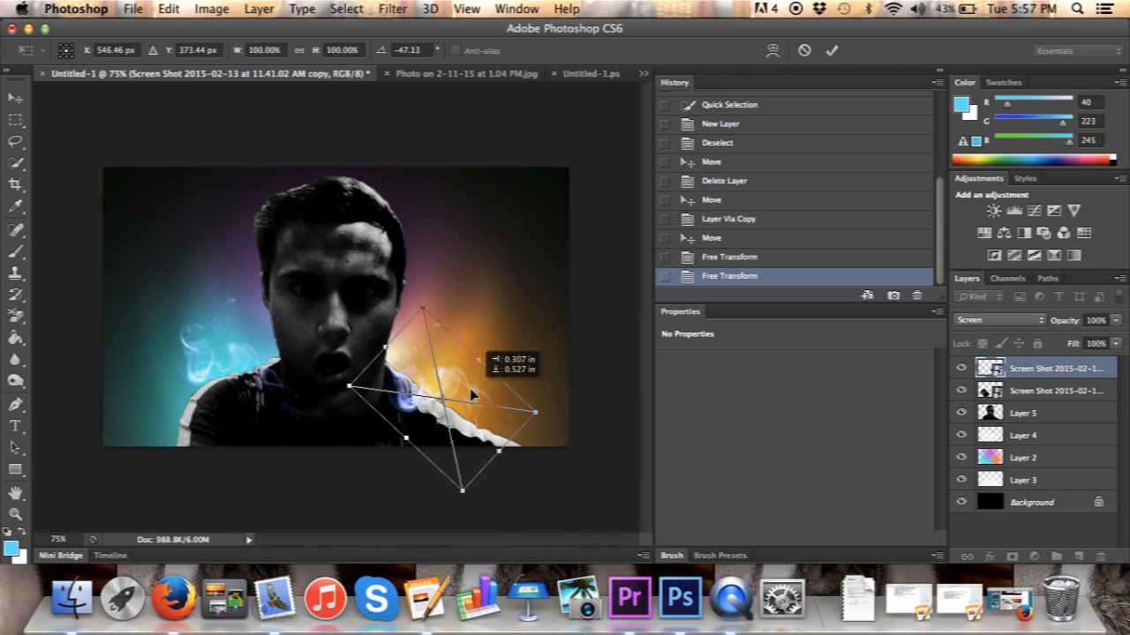
pyautogui.moveTo(422, 291); pyautogui.dragTo(451, 374)
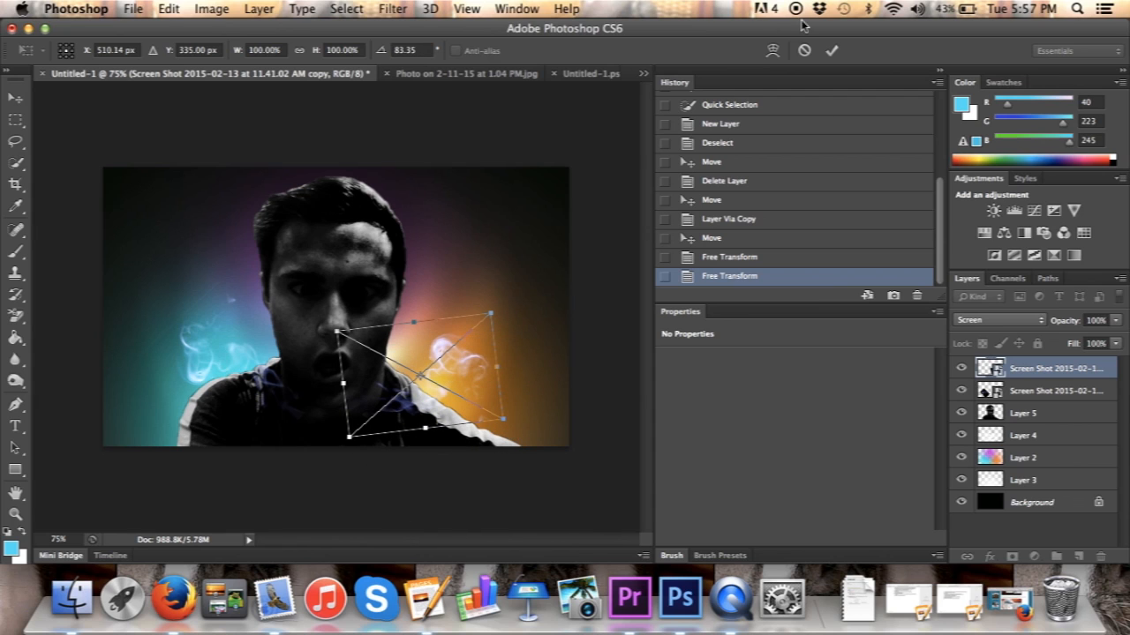
pyautogui.click(832, 50)
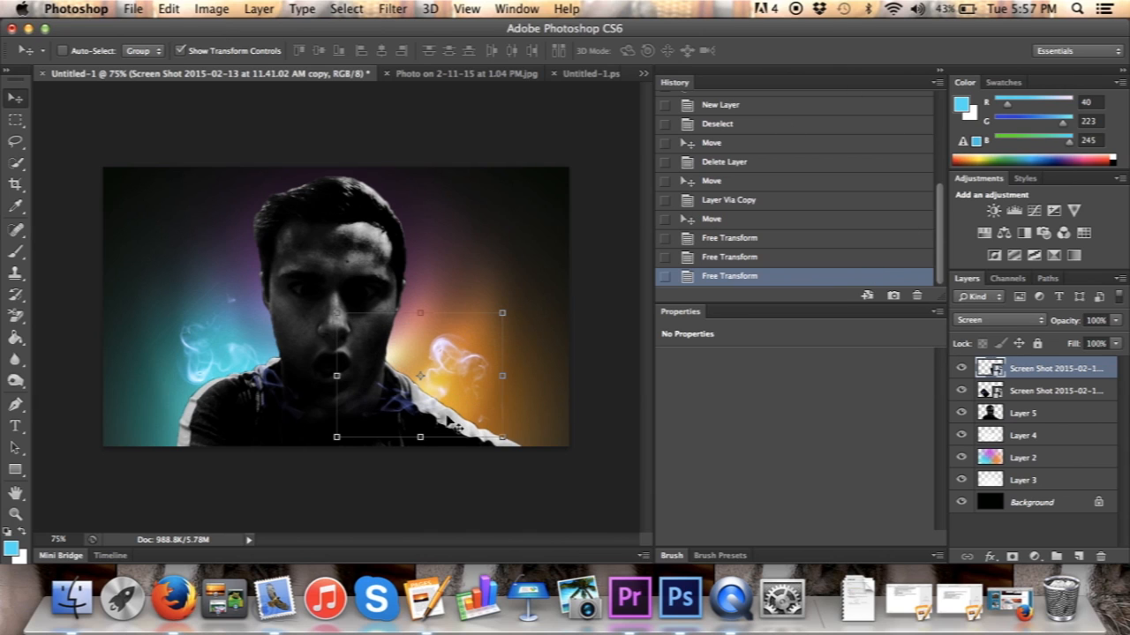
# Step: Nudge both smoke layers, and rotate the one over the cyan glow to about -25°, keeping it close to the shoulder
pyautogui.moveTo(217, 353); pyautogui.dragTo(198, 388)
pyautogui.click(1069, 391)
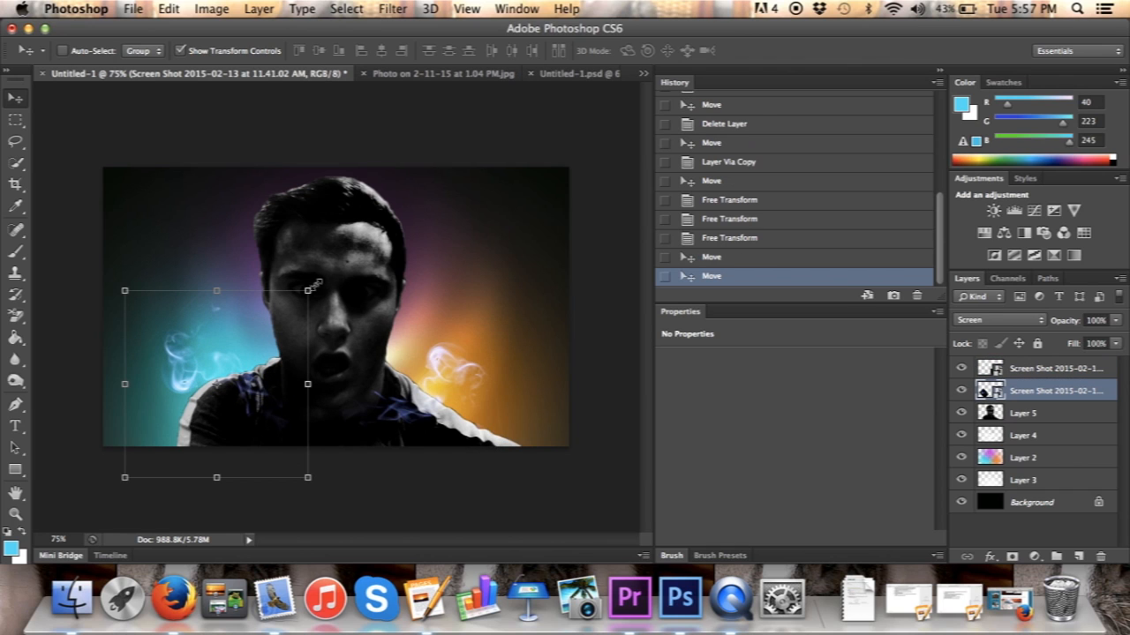
pyautogui.click(323, 288)
pyautogui.moveTo(323, 288); pyautogui.dragTo(353, 318)
pyautogui.moveTo(243, 398); pyautogui.dragTo(254, 394)
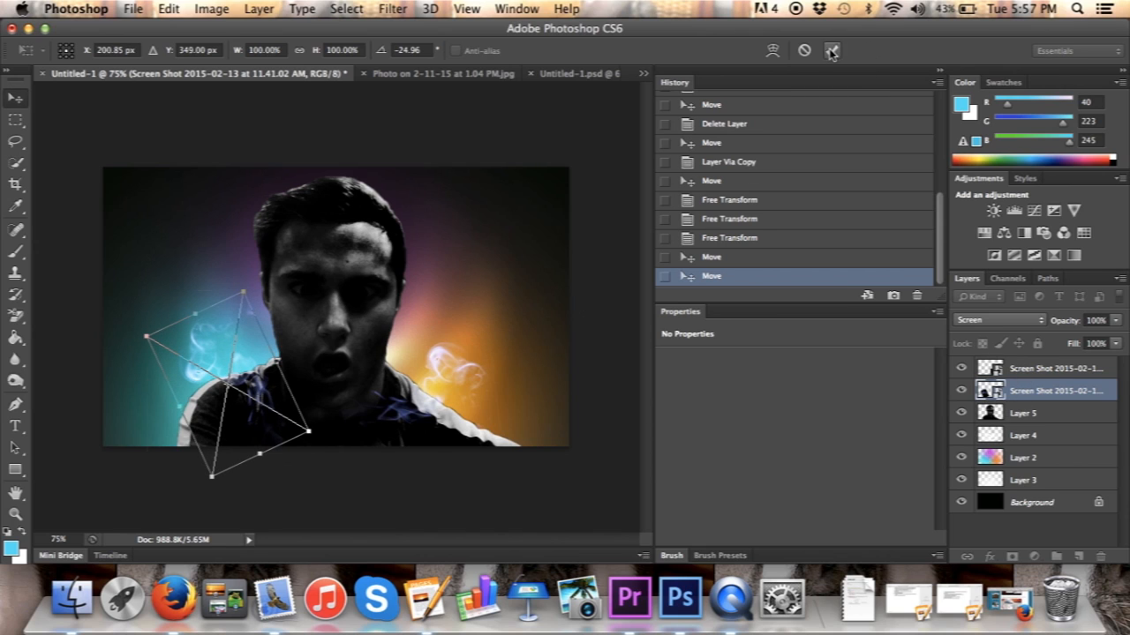
pyautogui.click(831, 50)
# Step: Turn the smoke copy over the orange glow counterclockwise and shift it slightly outward from the face
pyautogui.click(1006, 368)
pyautogui.moveTo(454, 368)
pyautogui.mouseDown()
pyautogui.moveTo(447, 356)
pyautogui.moveTo(460, 371)
pyautogui.mouseUp()
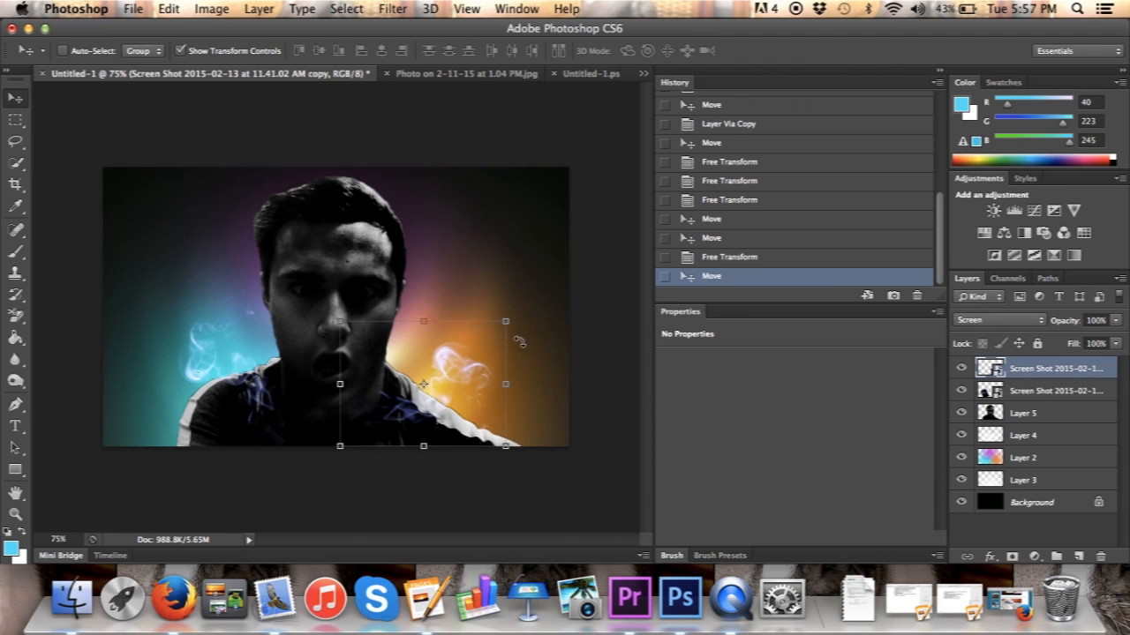
pyautogui.moveTo(520, 302); pyautogui.dragTo(479, 276)
pyautogui.moveTo(450, 368); pyautogui.dragTo(468, 357)
pyautogui.click(826, 48)
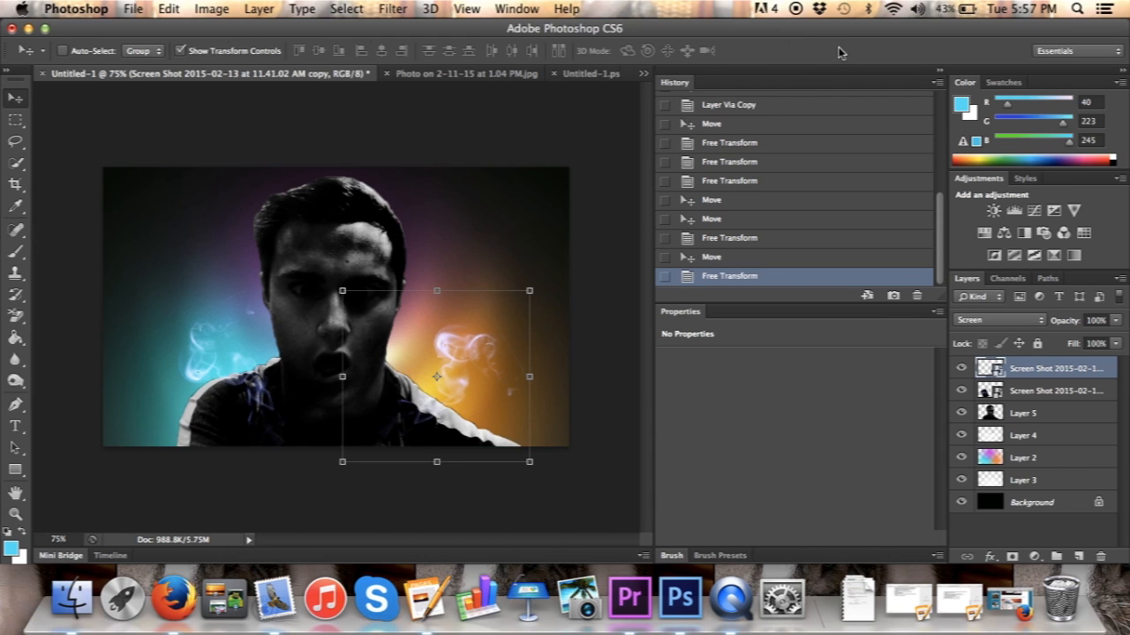
# Step: Nudge the smoke copy over the orange glow slightly toward the face and set its blend mode to Color Dodge
pyautogui.click(15, 119)
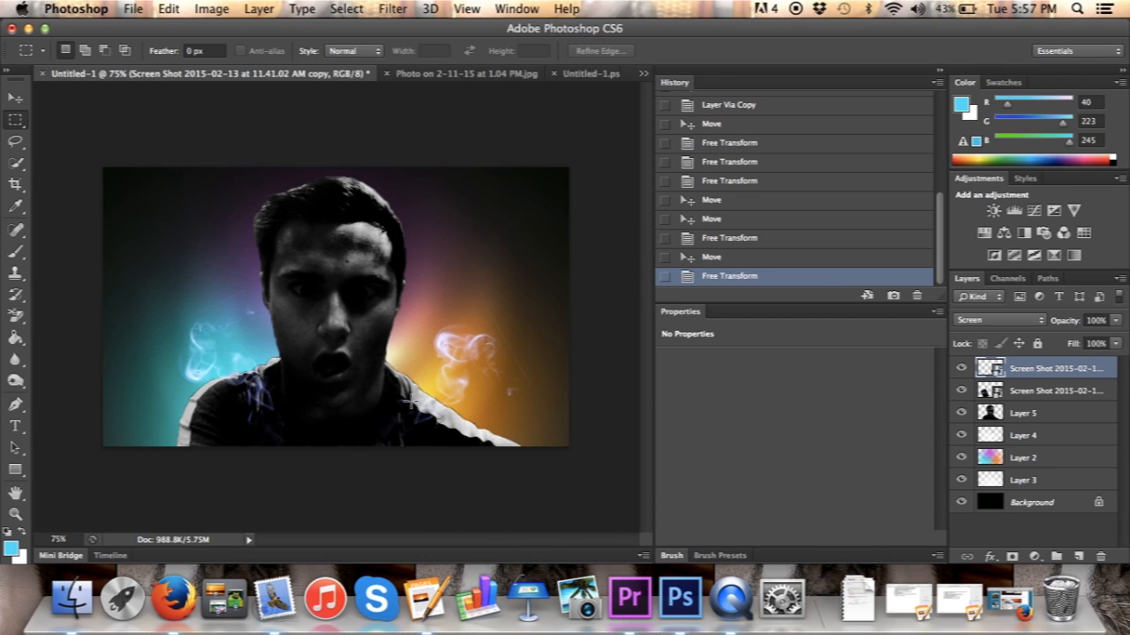
pyautogui.click(15, 98)
pyautogui.moveTo(458, 361); pyautogui.dragTo(449, 362)
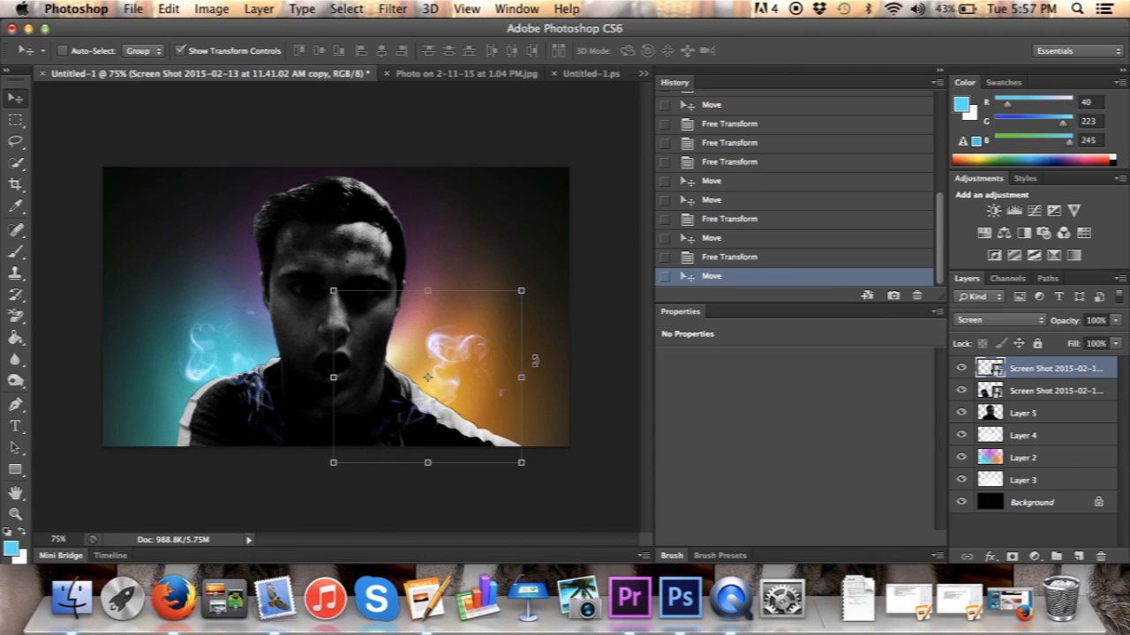
pyautogui.click(1038, 320)
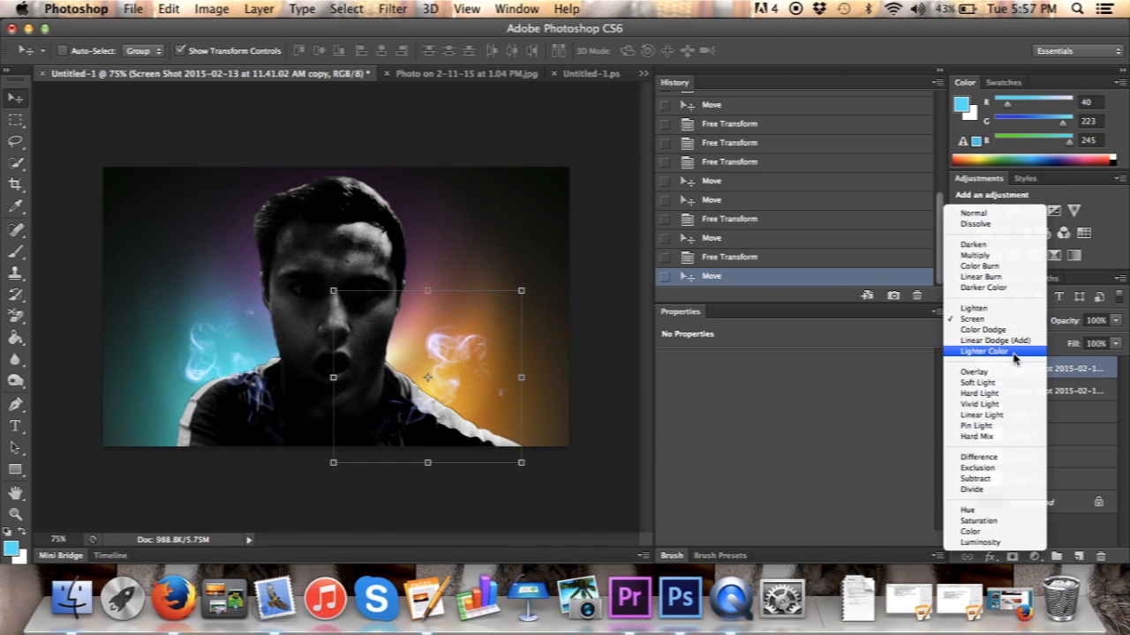
pyautogui.click(995, 332)
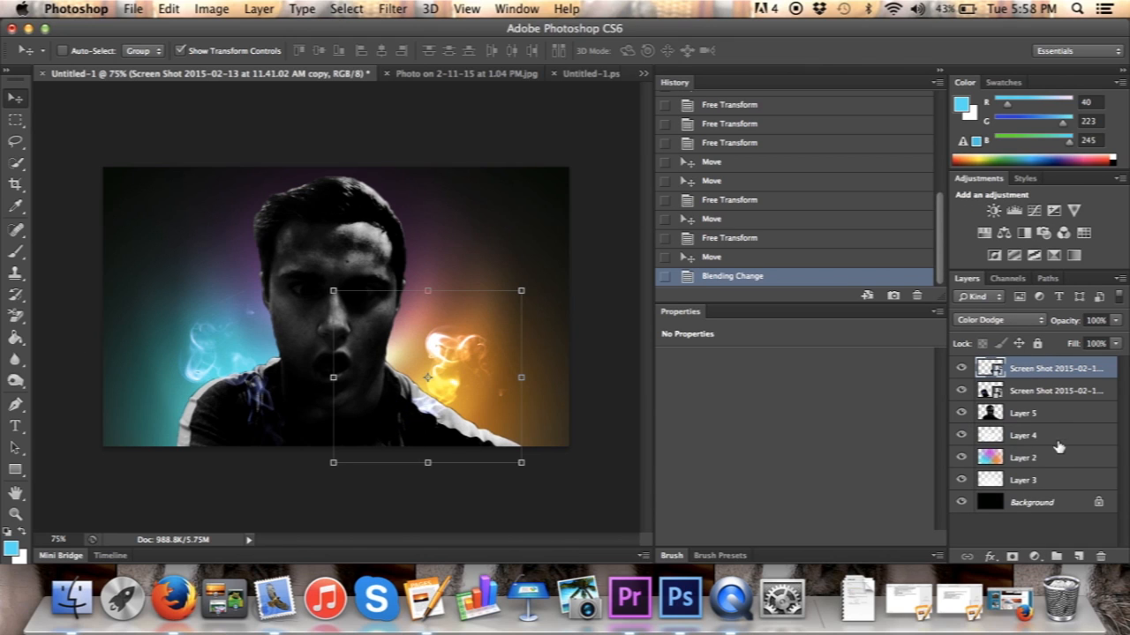
# Step: Try Linear Dodge (Add) on the smoke layer over the cyan glow, and settle on Color Dodge as its blend mode
pyautogui.click(1051, 390)
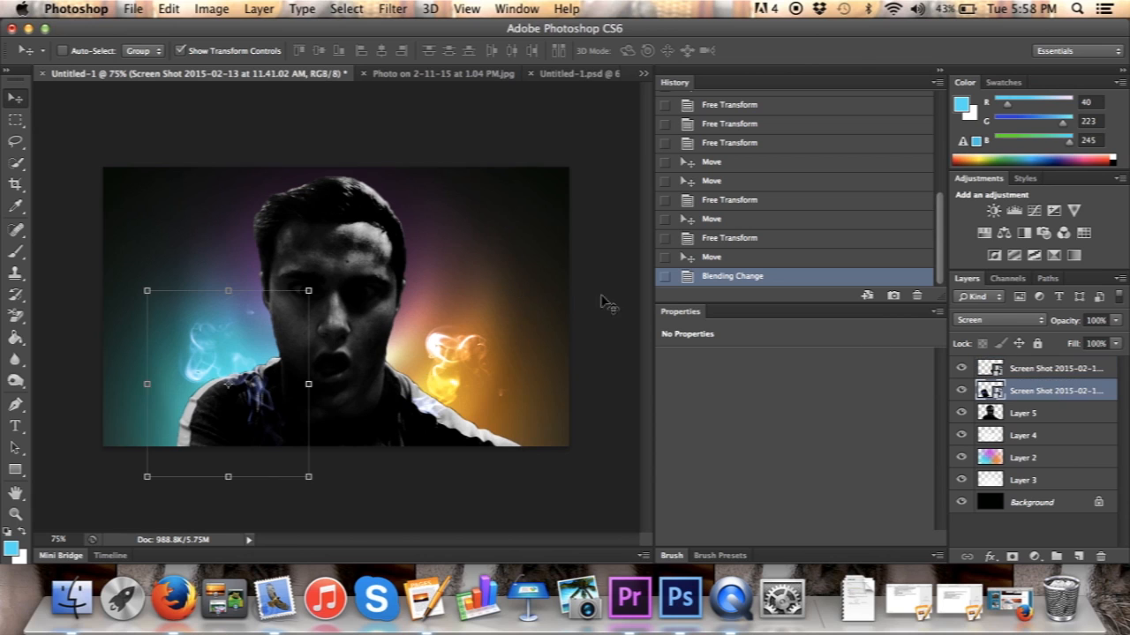
pyautogui.click(1026, 318)
pyautogui.click(1006, 344)
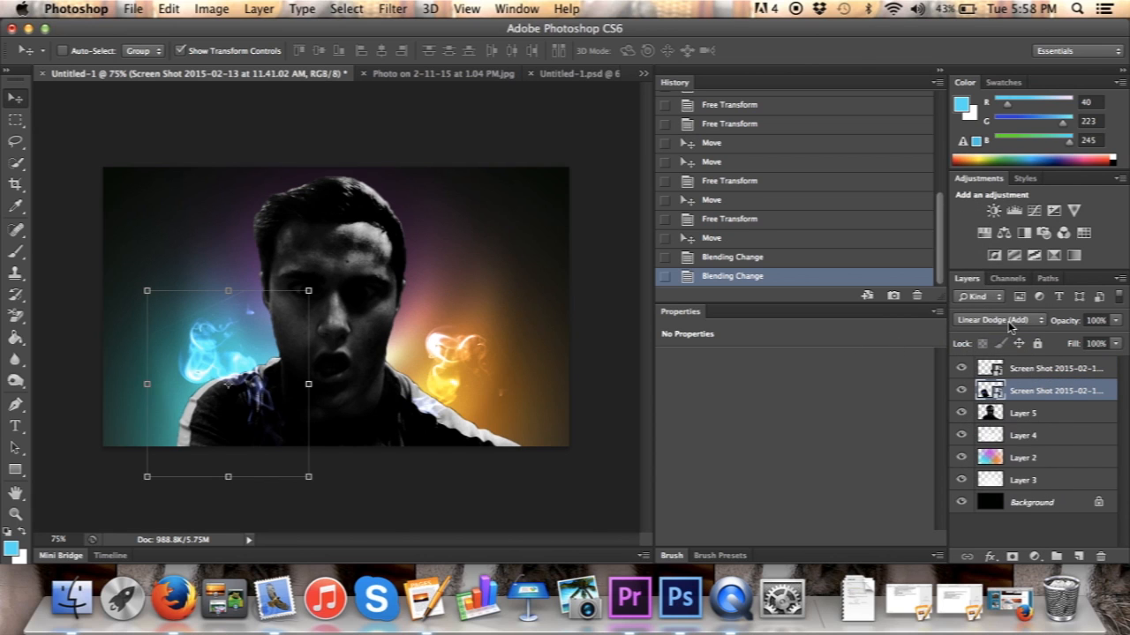
pyautogui.click(1009, 325)
pyautogui.click(994, 316)
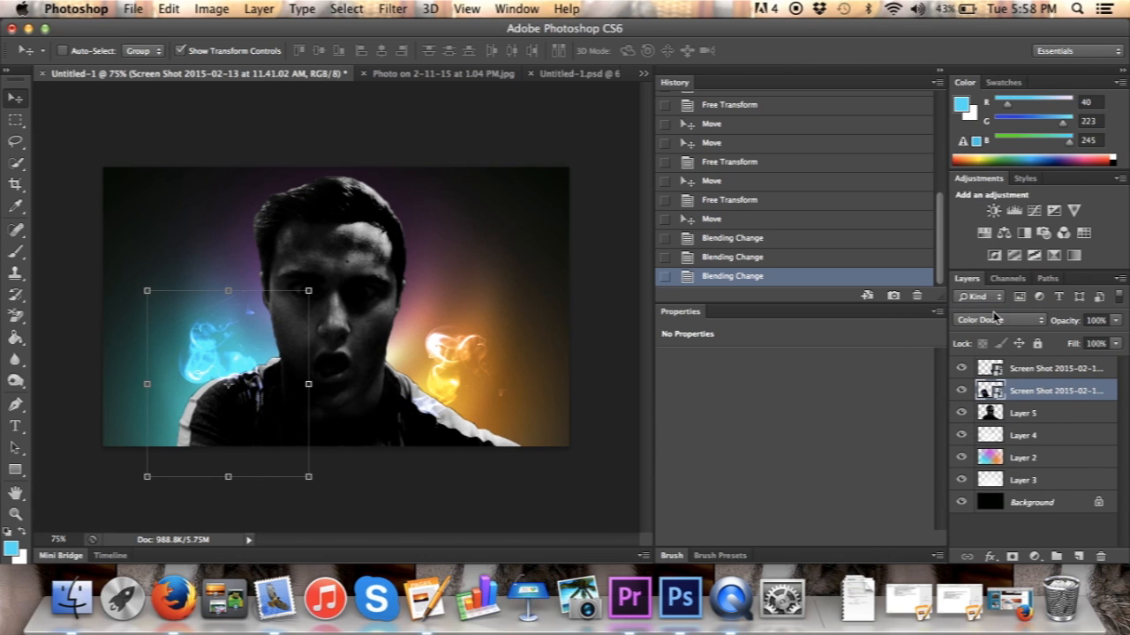
# Step: Shift the cyan smoke up and outward from the face, and raise the orange smoke slightly above the shoulder
pyautogui.moveTo(221, 355); pyautogui.dragTo(203, 339)
pyautogui.click(1019, 371)
pyautogui.moveTo(444, 359); pyautogui.dragTo(451, 348)
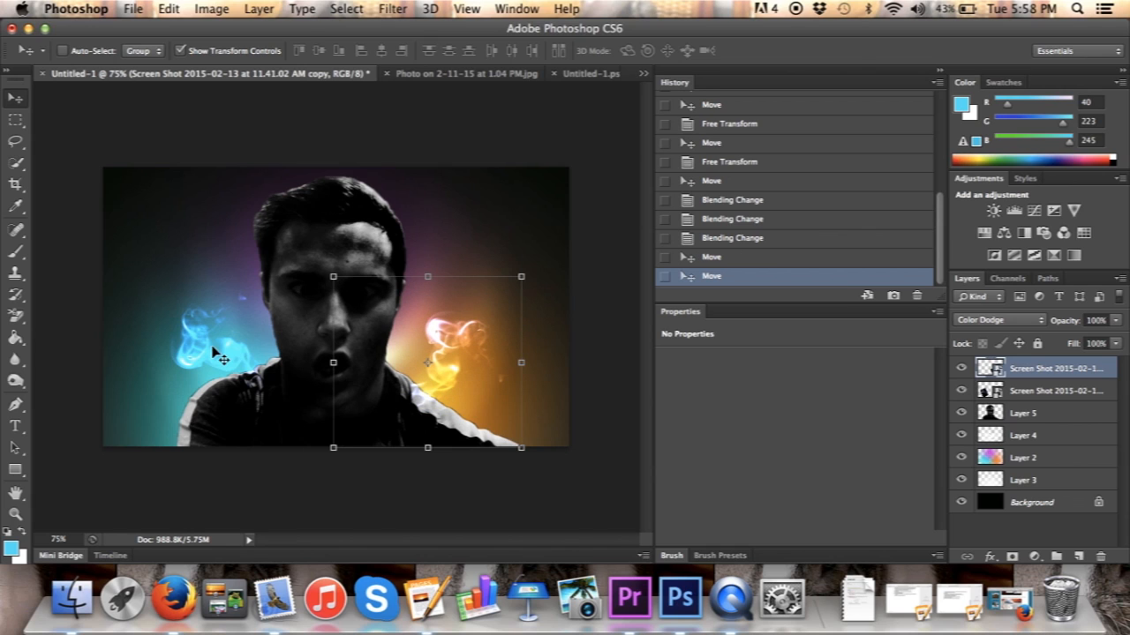
pyautogui.click(1019, 389)
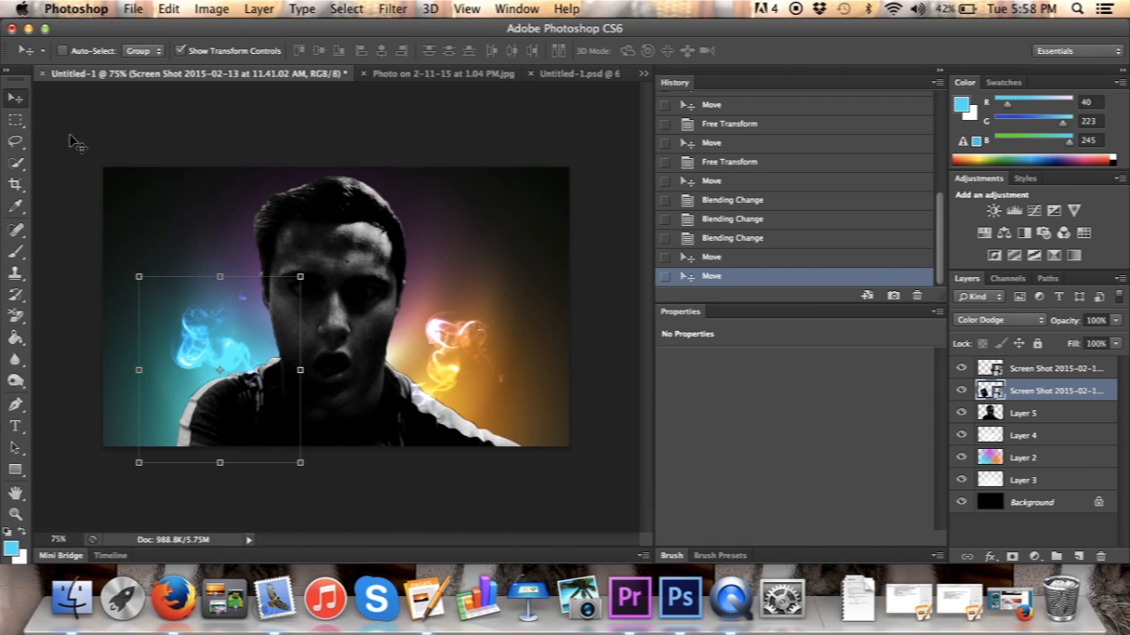
# Step: Apply a Gaussian Blur with a 3-pixel radius to the smoke copy over the orange glow
pyautogui.click(1001, 369)
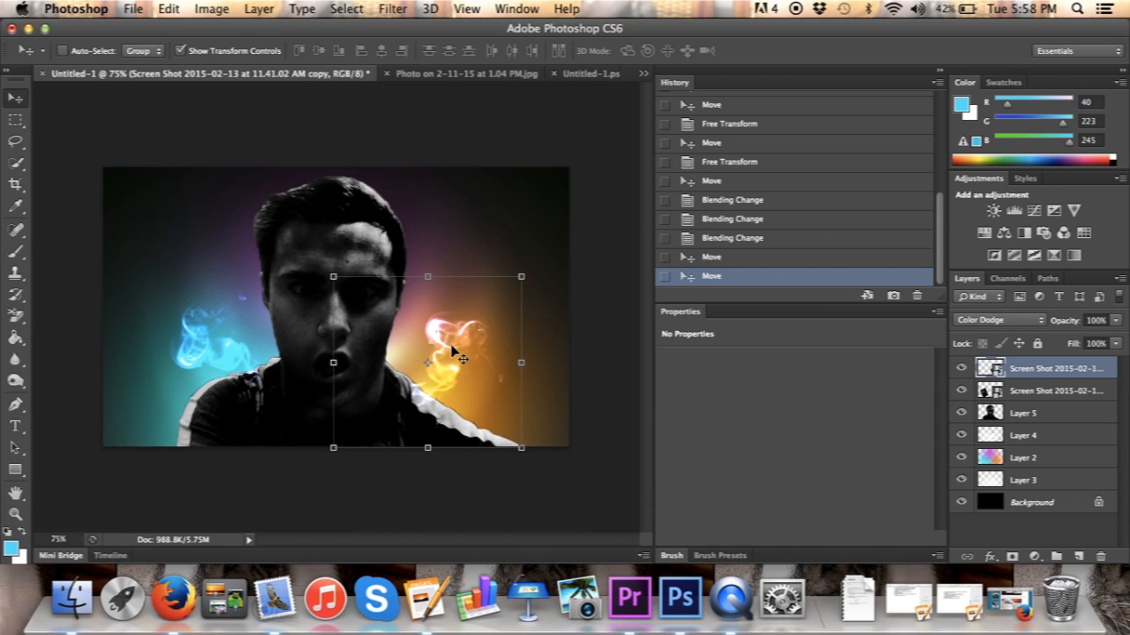
pyautogui.click(397, 8)
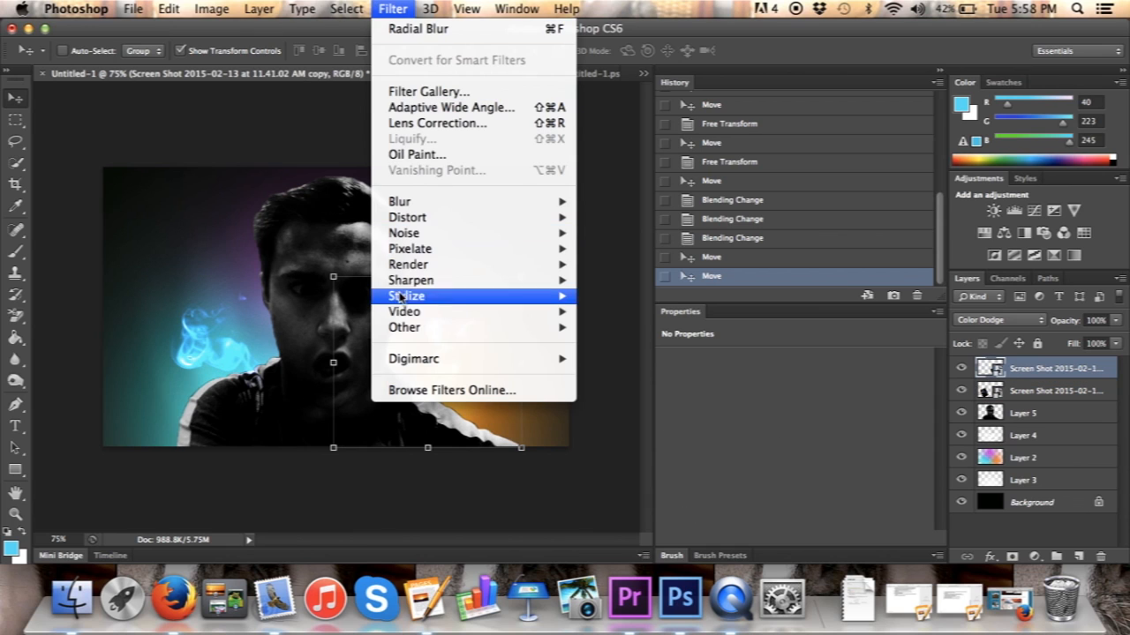
pyautogui.moveTo(402, 201)
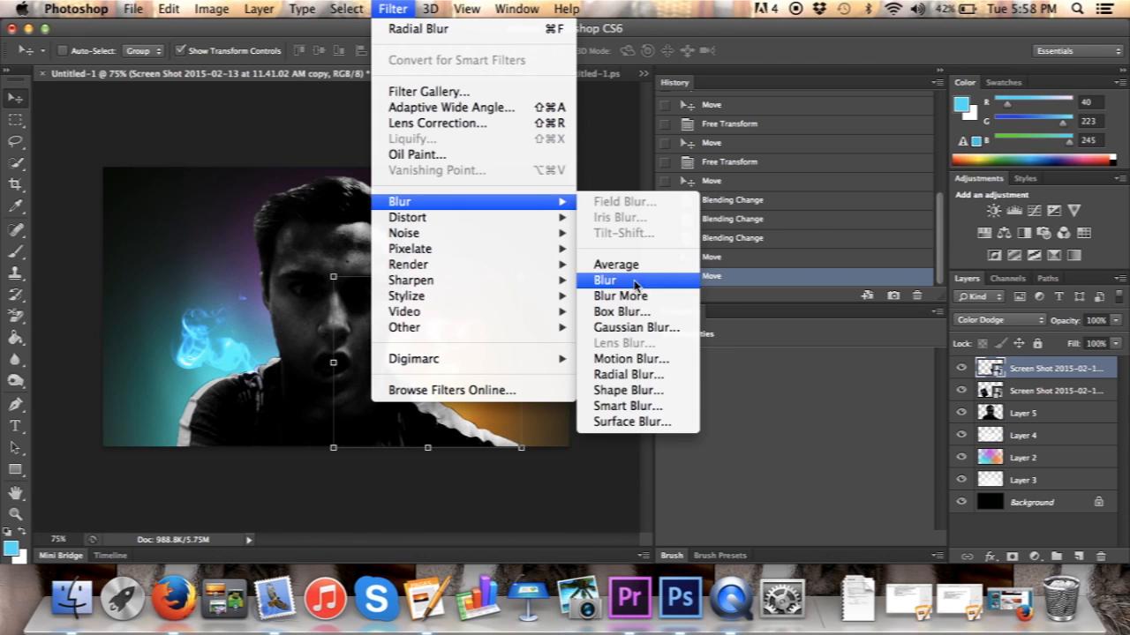
pyautogui.click(634, 327)
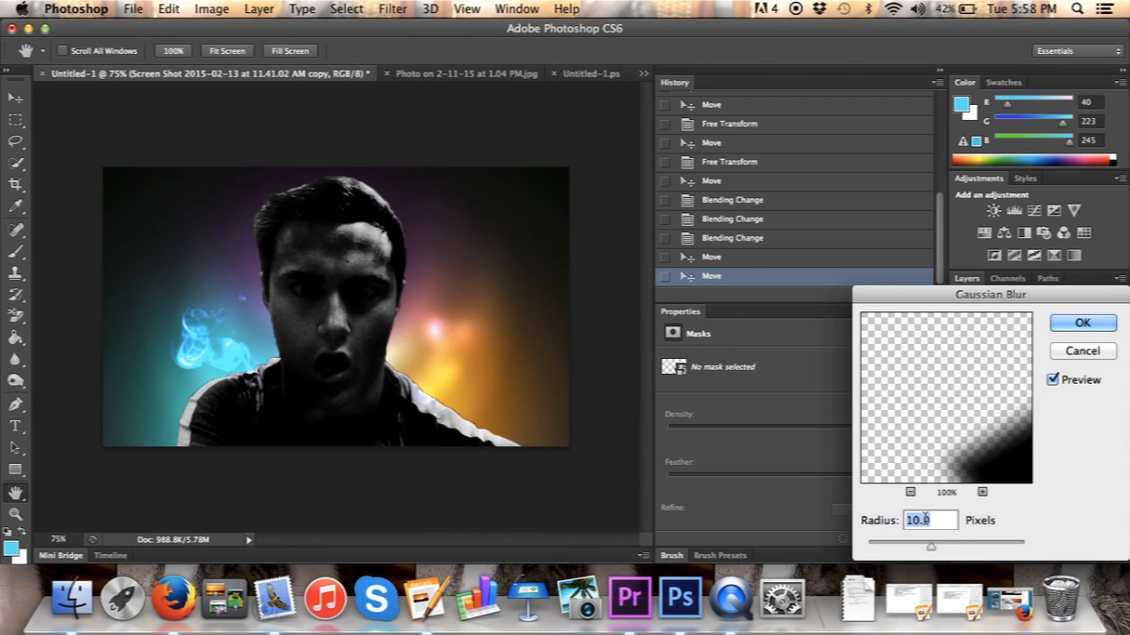
pyautogui.write('5')
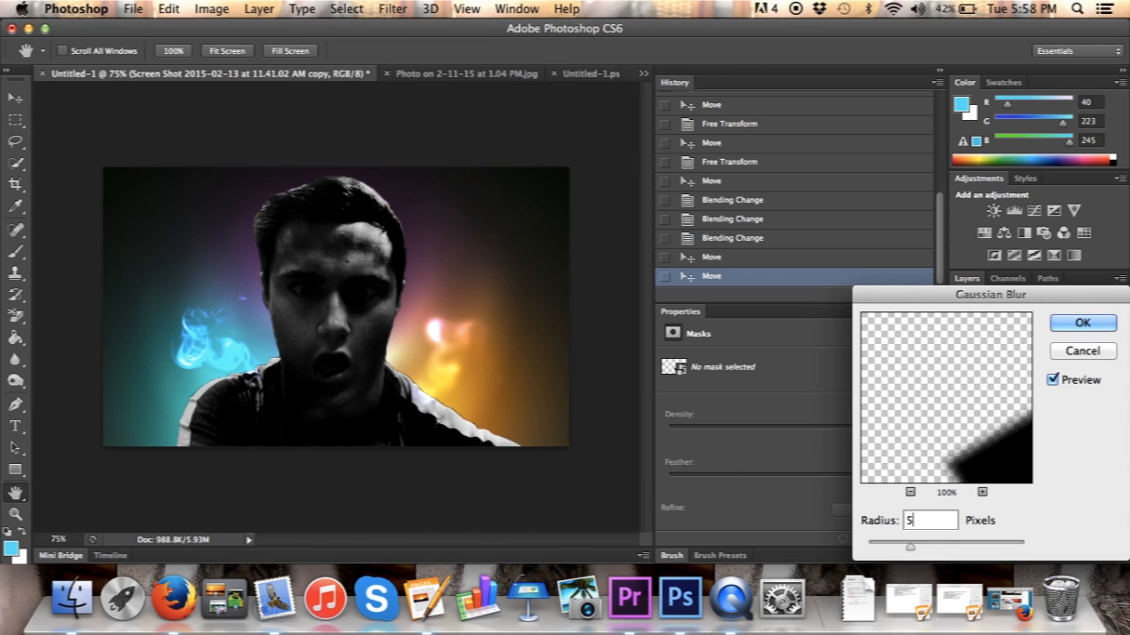
pyautogui.press('BackSpace')
pyautogui.write('3')
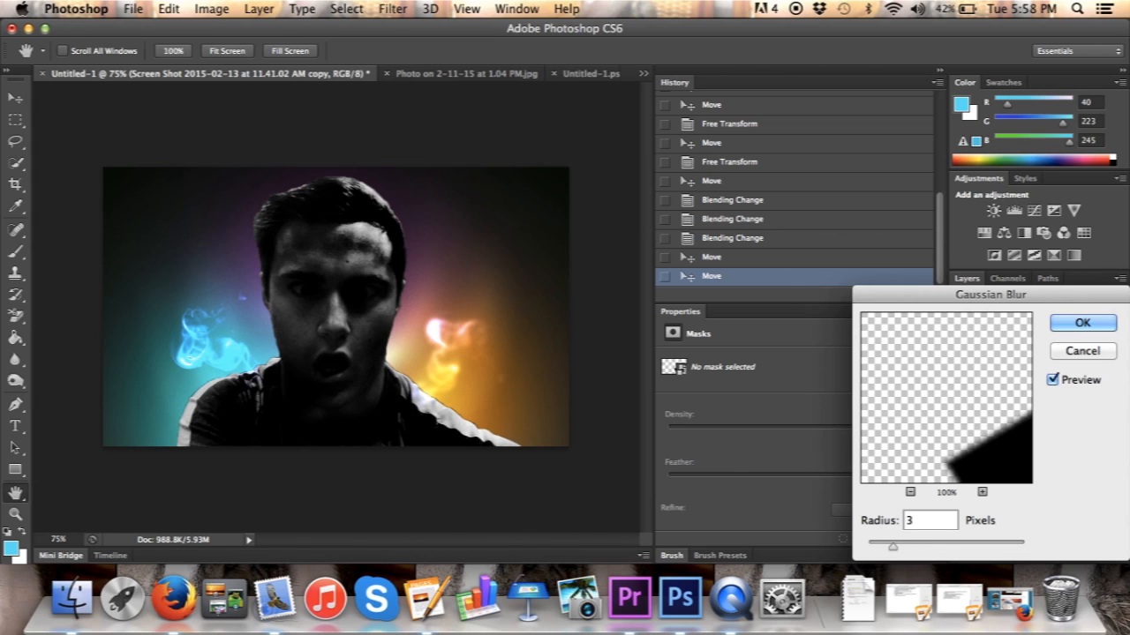
pyautogui.press('Return')
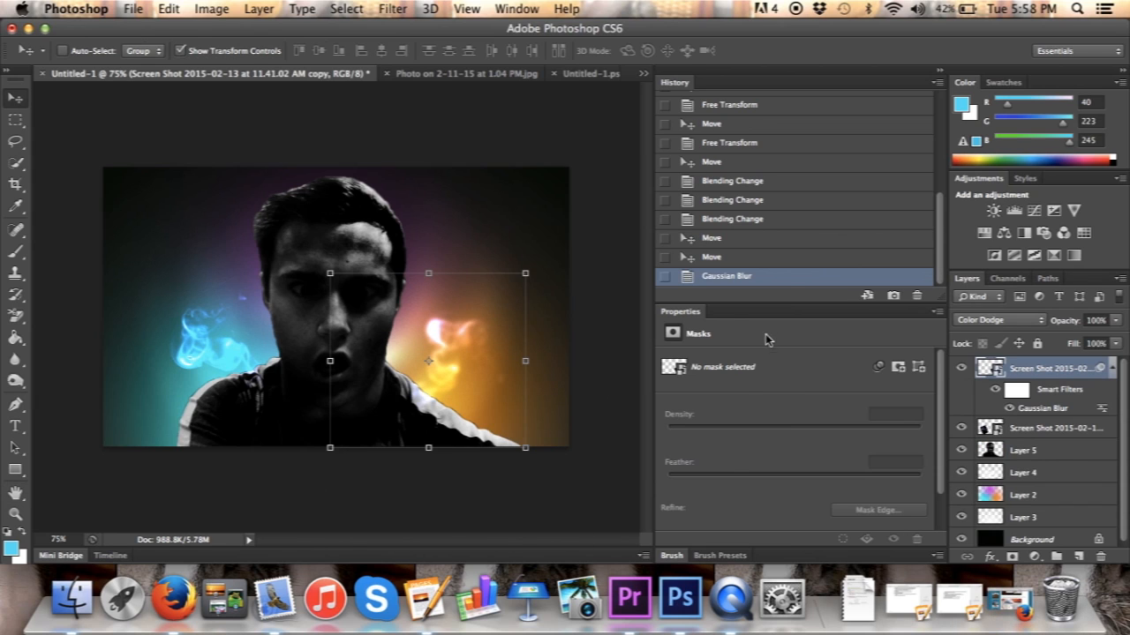
# Step: Apply a Gaussian Blur to the original smoke layer over the cyan glow
pyautogui.click(1042, 429)
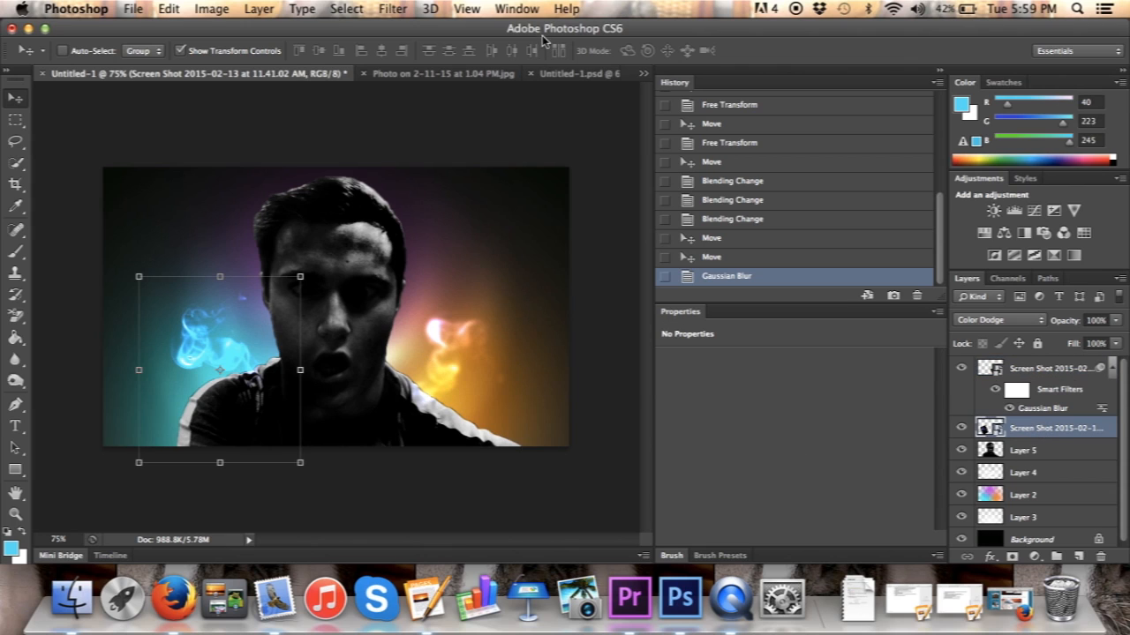
pyautogui.click(392, 9)
pyautogui.moveTo(446, 206)
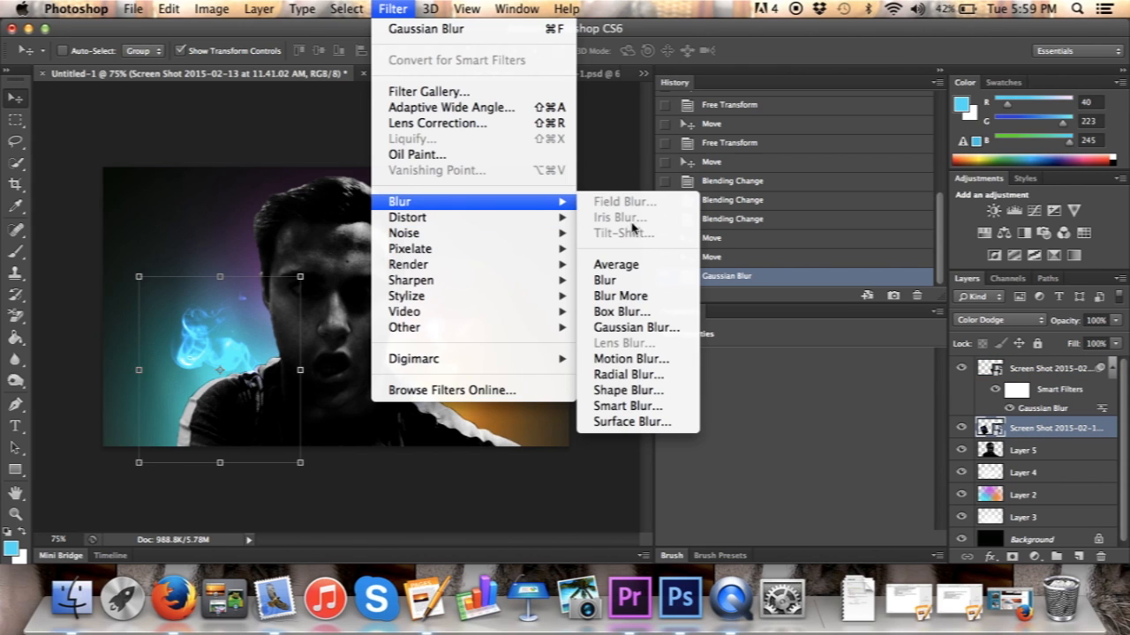
pyautogui.click(635, 329)
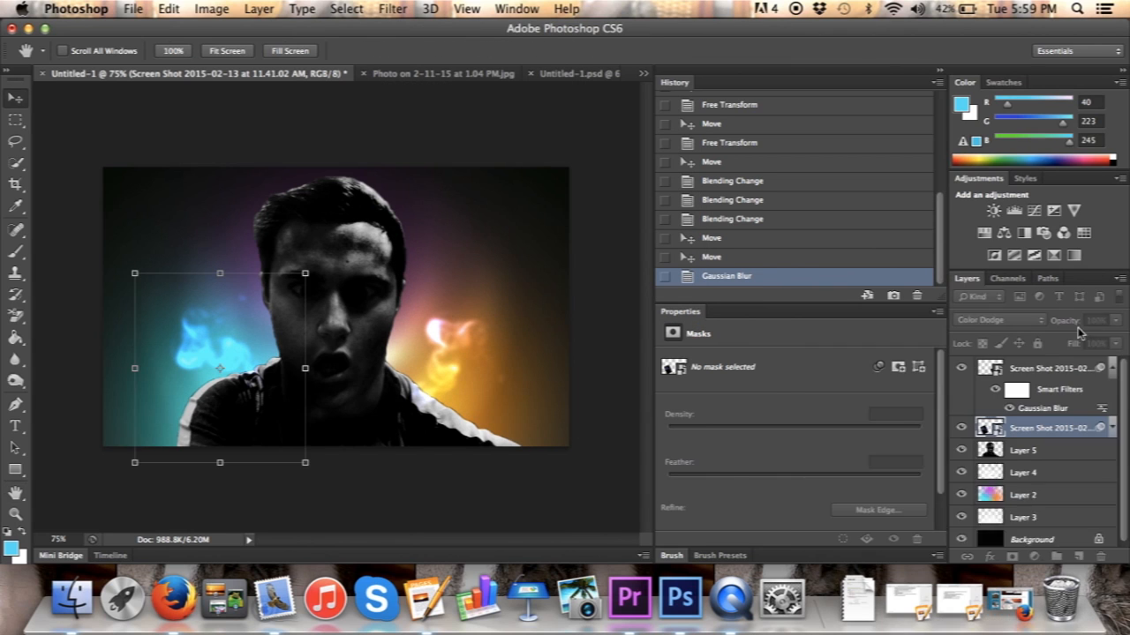
pyautogui.click(1082, 323)
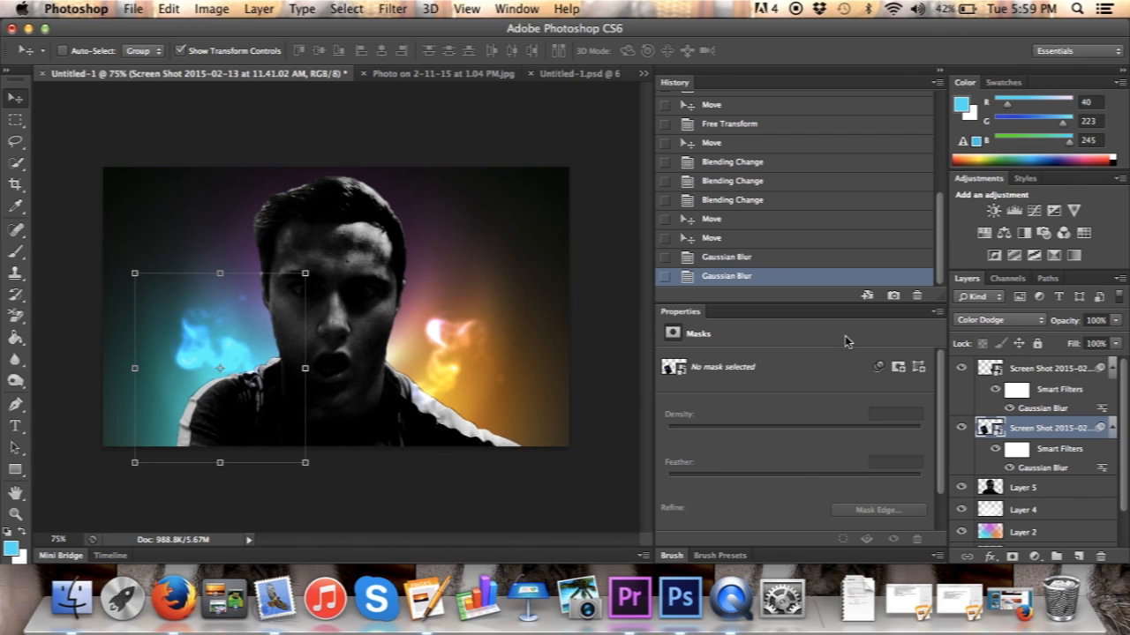
pyautogui.rightClick(737, 580)
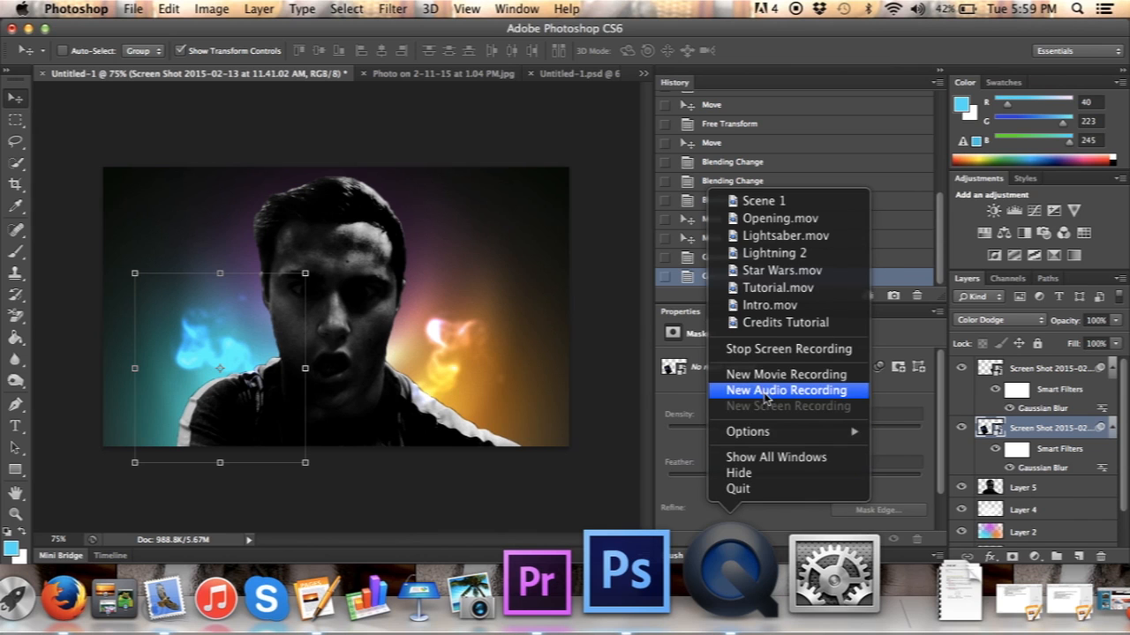
pyautogui.click(609, 372)
pyautogui.click(795, 9)
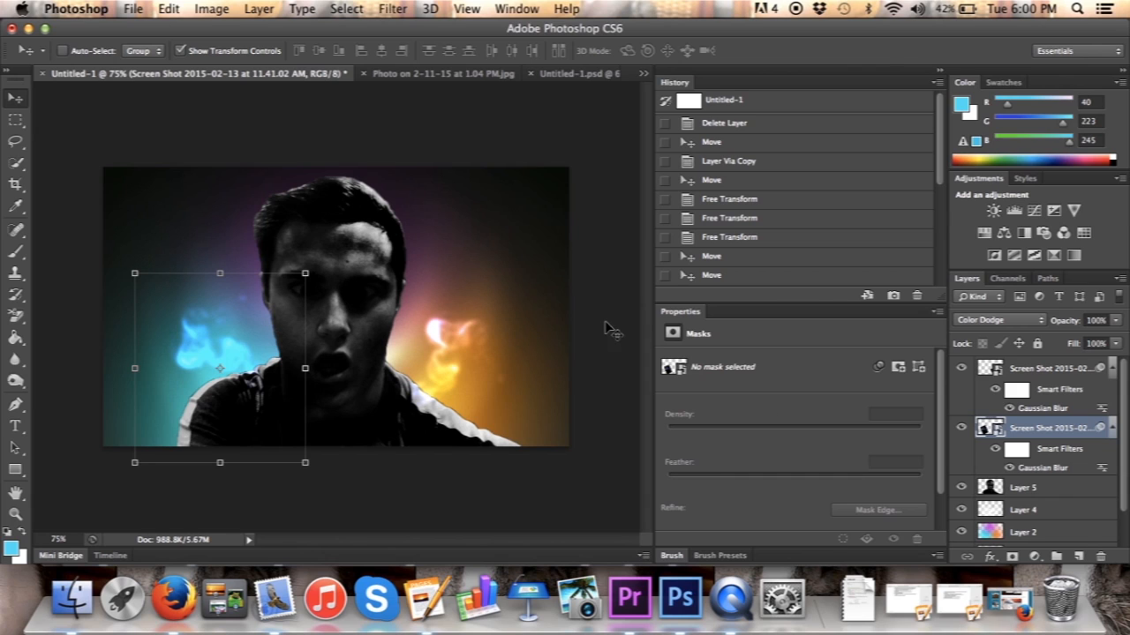
# Step: Step back in the document history to the last move, undoing the Gaussian Blur on both smoke layers
pyautogui.scroll(-10, 908, 224)
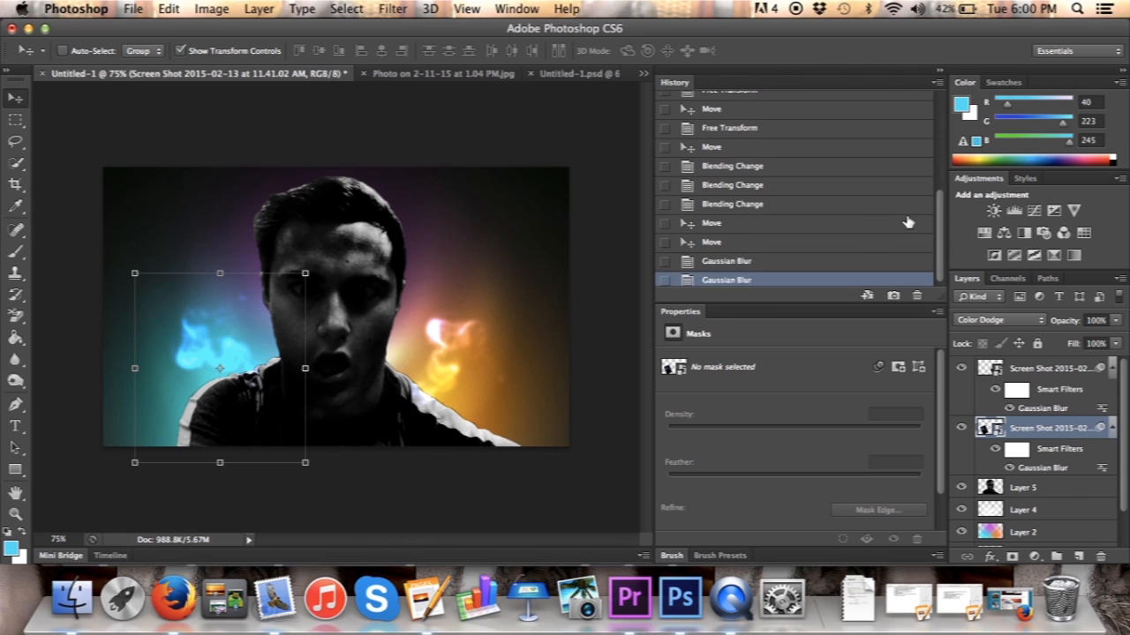
pyautogui.click(714, 265)
pyautogui.click(714, 261)
pyautogui.click(712, 242)
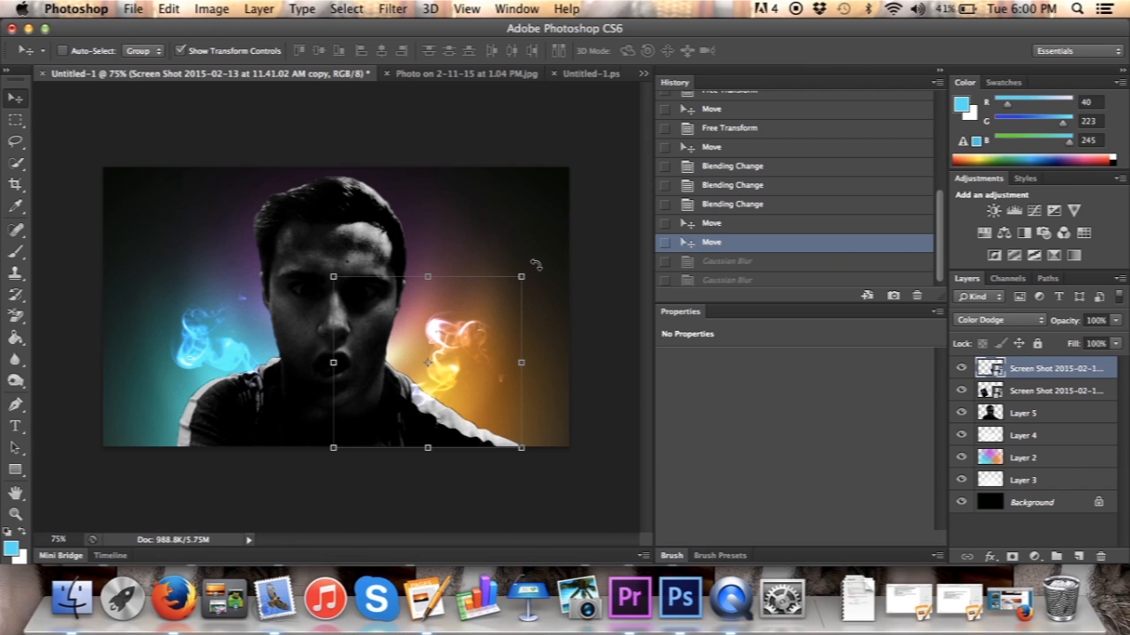
# Step: Rotate the smoke copy over the orange glow to 61°, stretch its width to about 178%, and reposition it just above the shoulder
pyautogui.moveTo(529, 269); pyautogui.dragTo(618, 211)
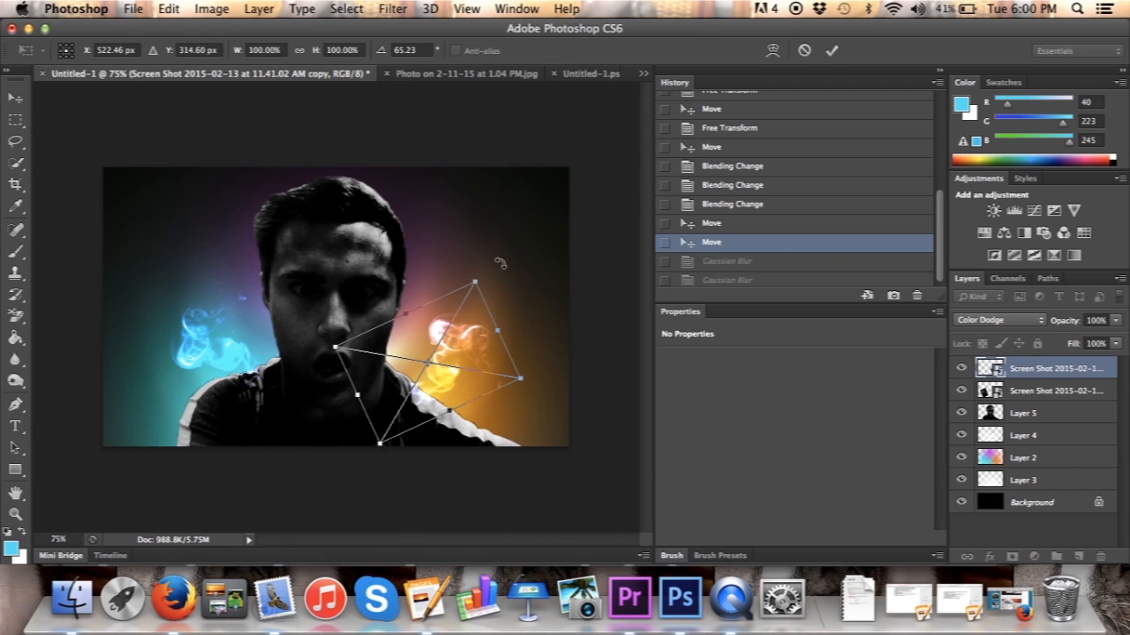
pyautogui.click(830, 50)
pyautogui.press('super+t')
pyautogui.moveTo(525, 280)
pyautogui.mouseDown()
pyautogui.moveTo(543, 278)
pyautogui.moveTo(520, 270)
pyautogui.mouseUp()
pyautogui.moveTo(453, 408); pyautogui.dragTo(543, 432)
pyautogui.moveTo(484, 370); pyautogui.dragTo(451, 351)
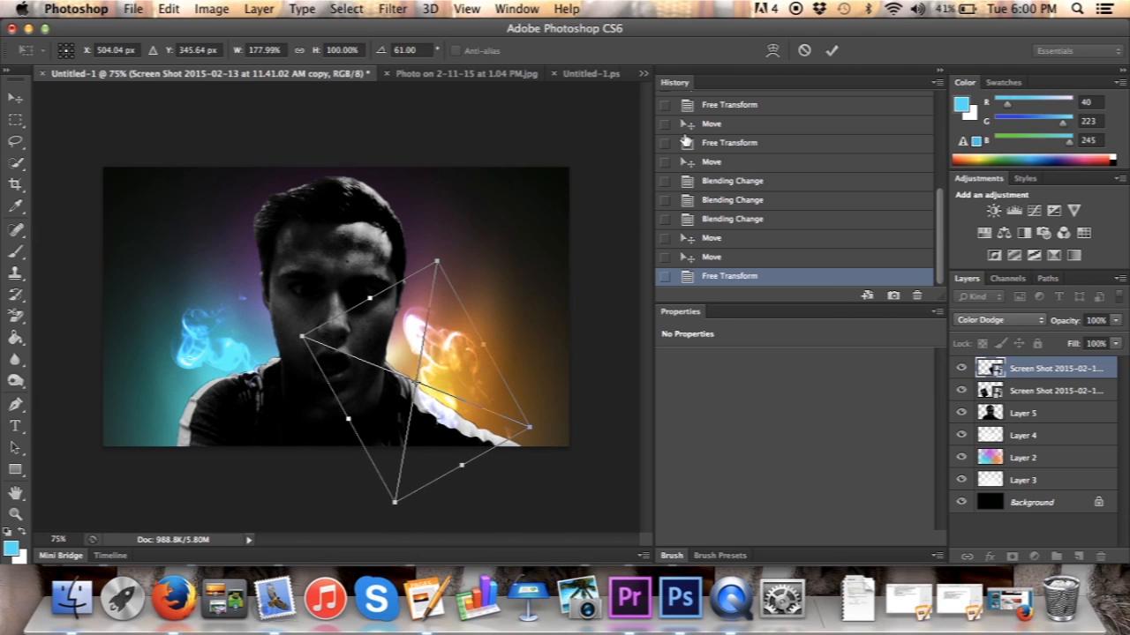
pyautogui.click(831, 51)
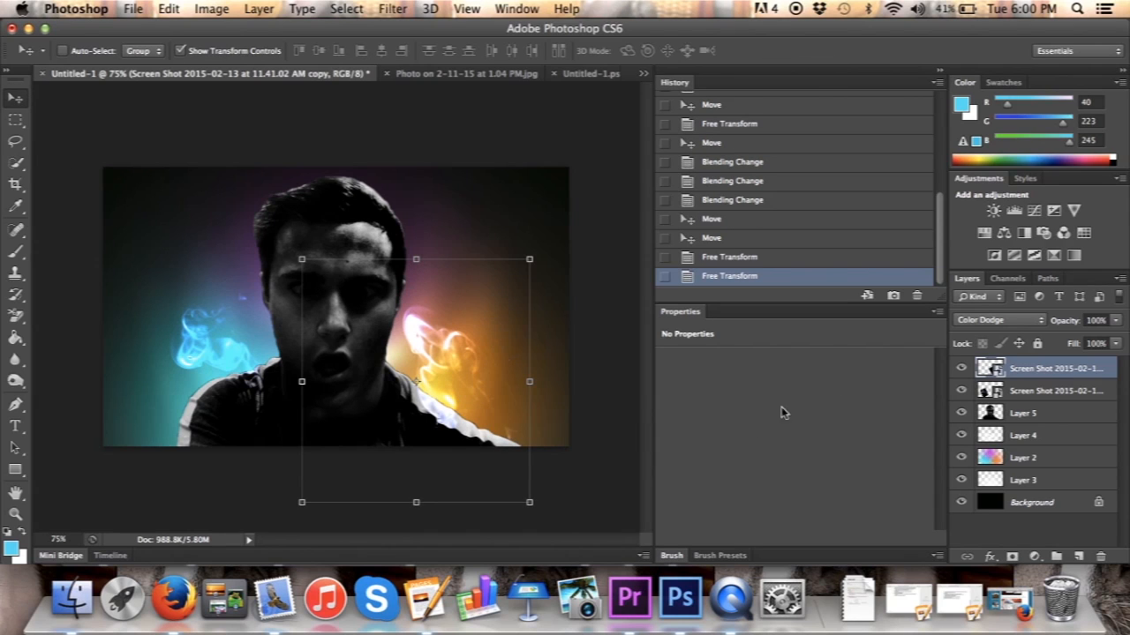
# Step: Rotate the smoke layer over the cyan glow to about -18°, widen it to about 133%, and place it just above the shoulder
pyautogui.click(1012, 394)
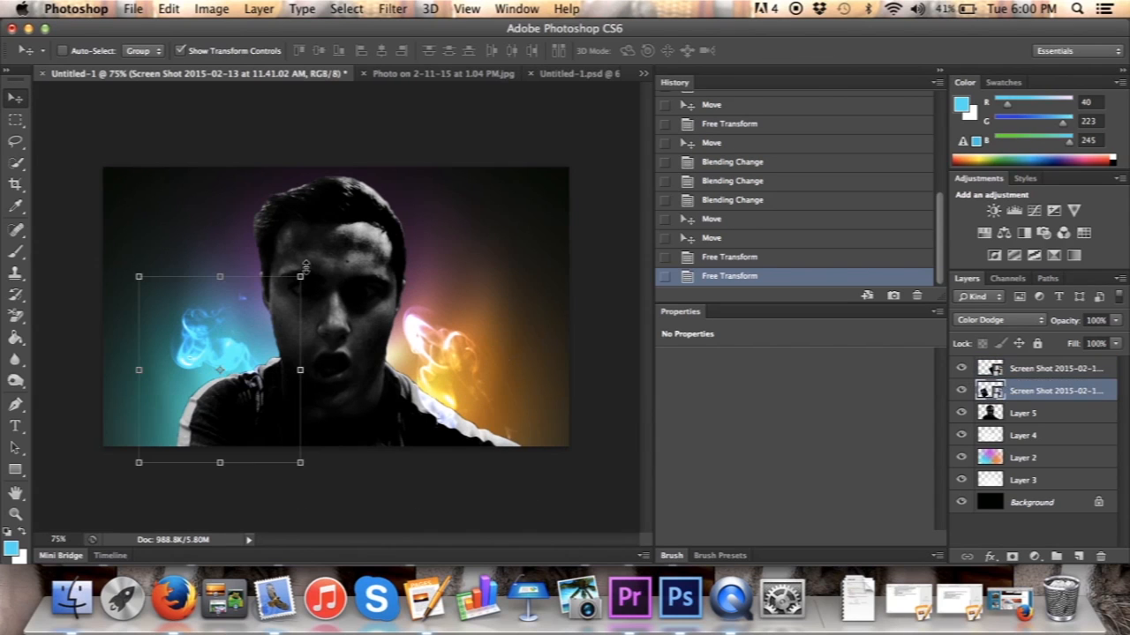
pyautogui.moveTo(307, 267); pyautogui.dragTo(371, 236)
pyautogui.moveTo(267, 354); pyautogui.dragTo(375, 311)
pyautogui.moveTo(307, 343); pyautogui.dragTo(252, 371)
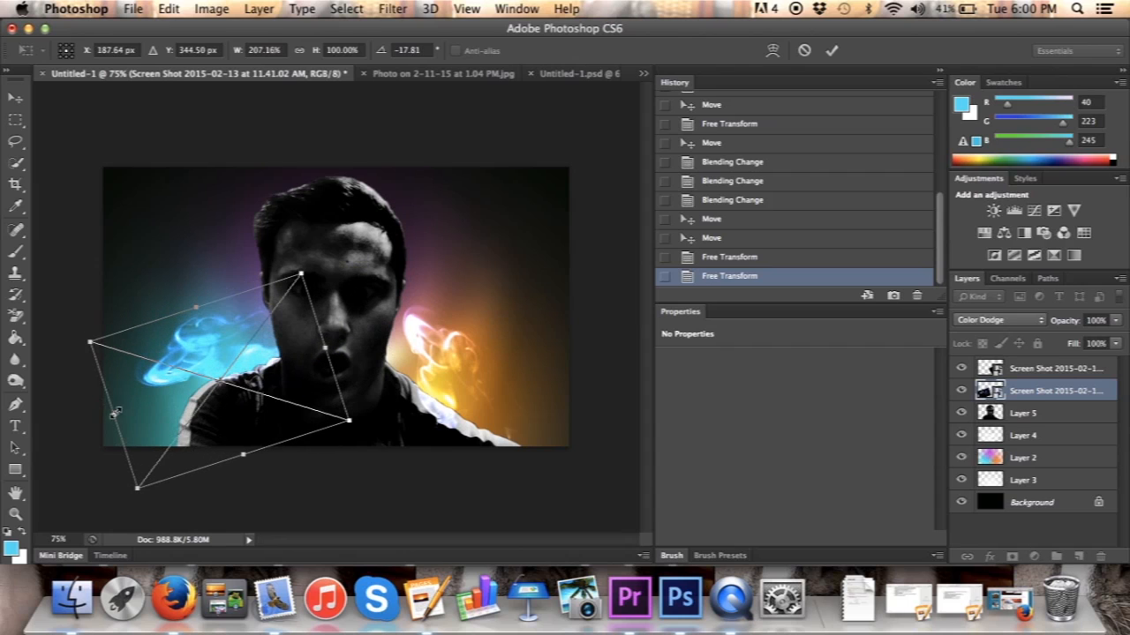
pyautogui.moveTo(114, 413); pyautogui.dragTo(190, 390)
pyautogui.moveTo(248, 367); pyautogui.dragTo(202, 376)
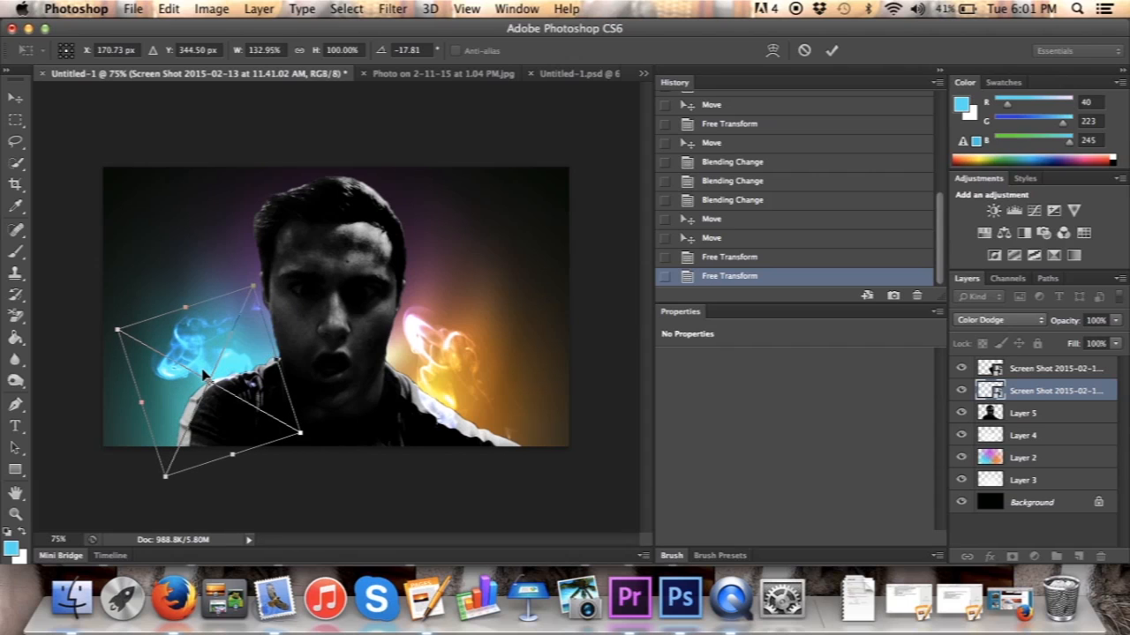
pyautogui.click(394, 9)
pyautogui.click(835, 53)
pyautogui.click(834, 51)
# Step: Apply a Gaussian Blur with a 2-pixel radius to the smoke layer over the cyan glow
pyautogui.click(390, 9)
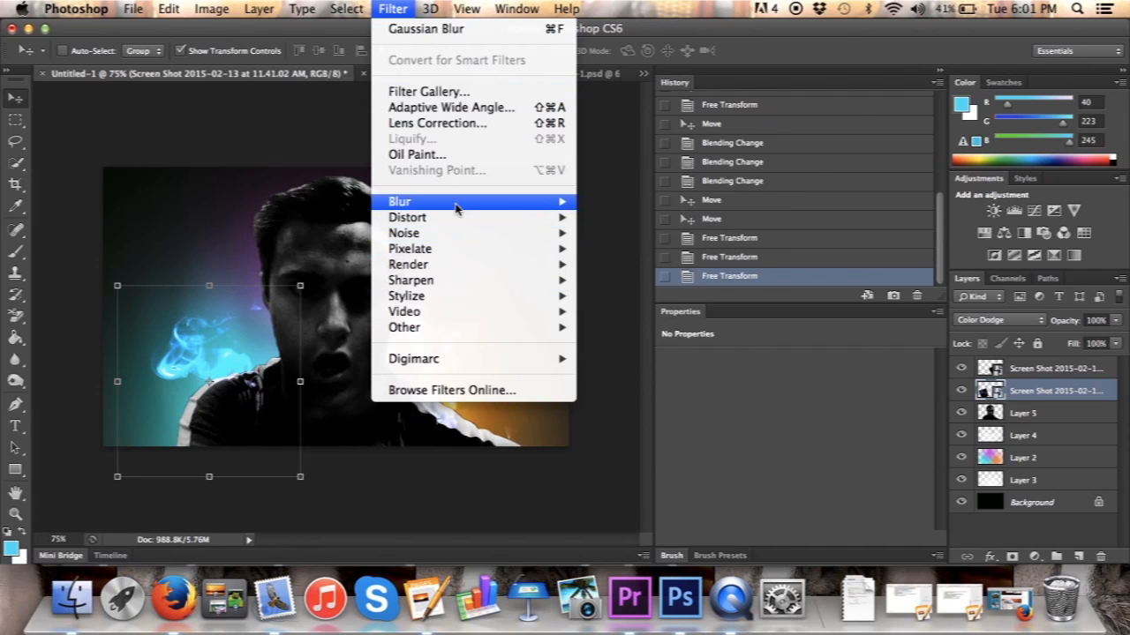
pyautogui.moveTo(455, 208)
pyautogui.click(622, 326)
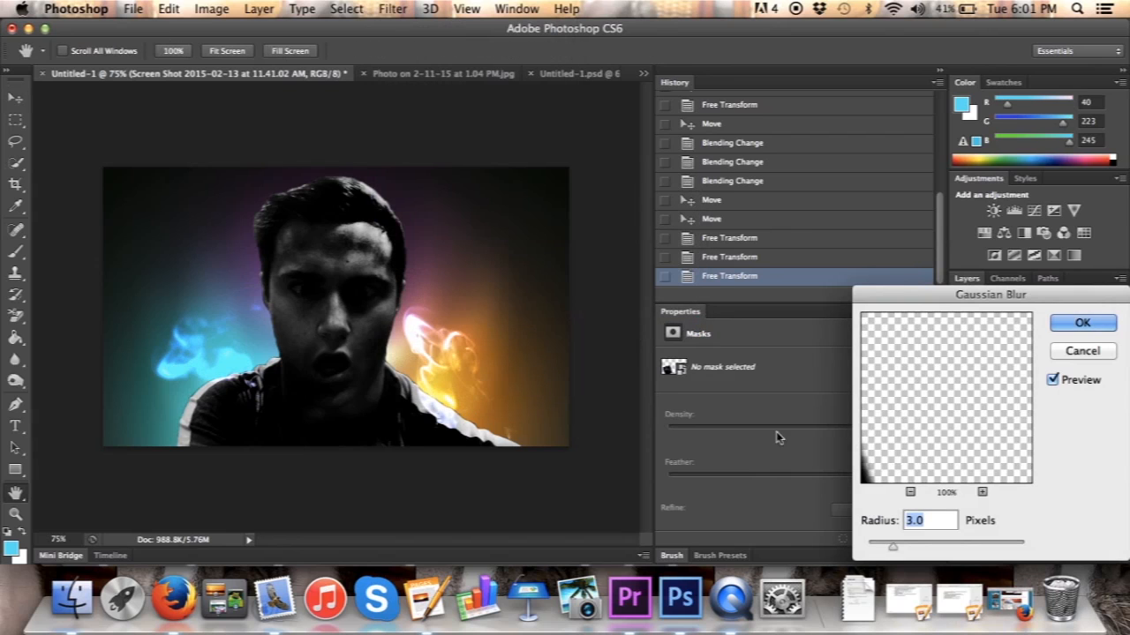
pyautogui.write('1')
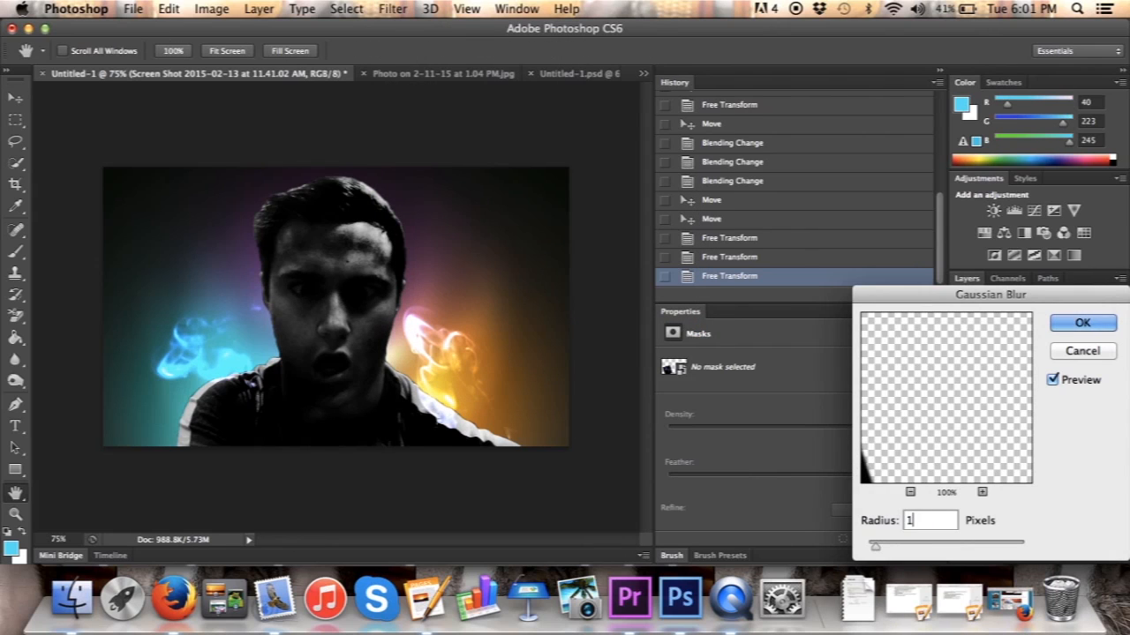
pyautogui.press('BackSpace')
pyautogui.write('2')
pyautogui.press('Return')
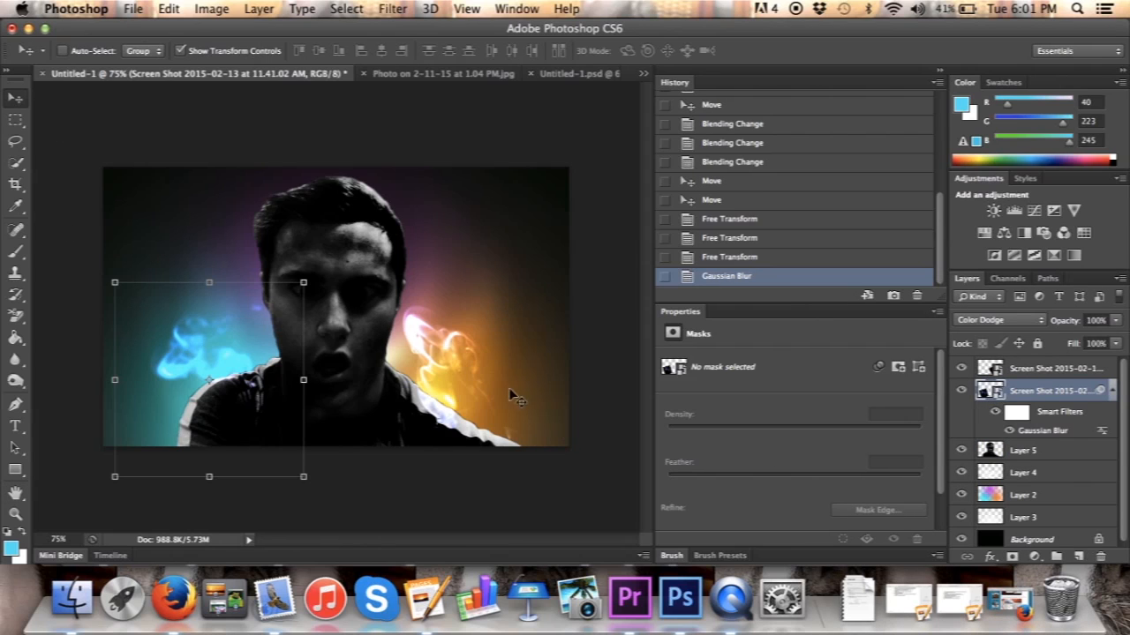
# Step: Apply a Gaussian Blur with a 2-pixel radius to the smoke copy over the orange glow
pyautogui.click(1028, 371)
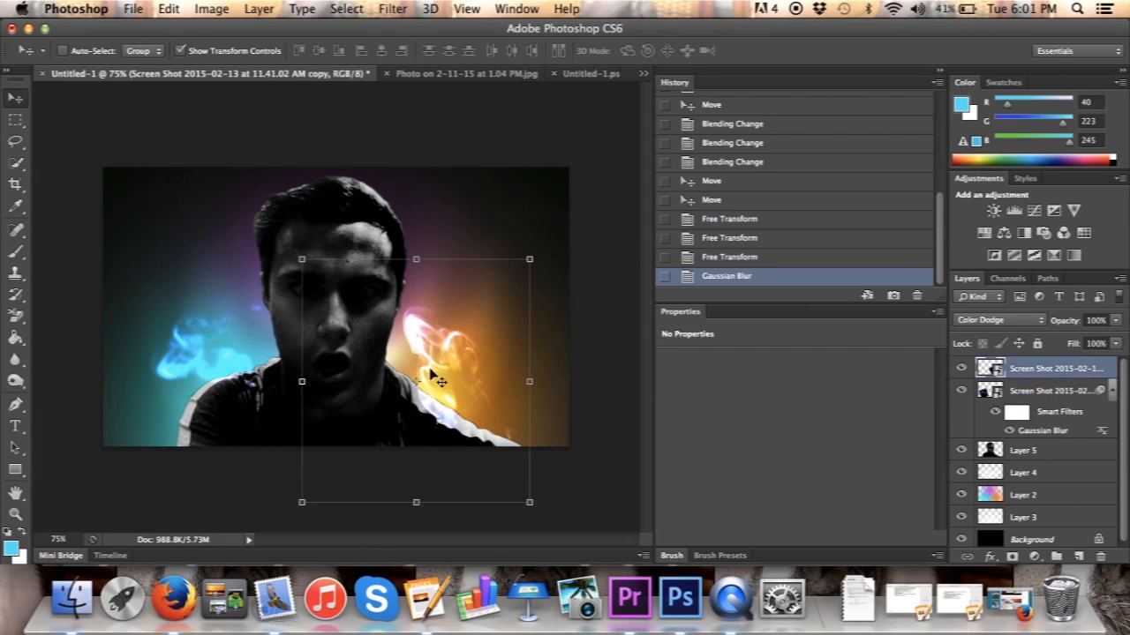
pyautogui.click(392, 8)
pyautogui.click(415, 35)
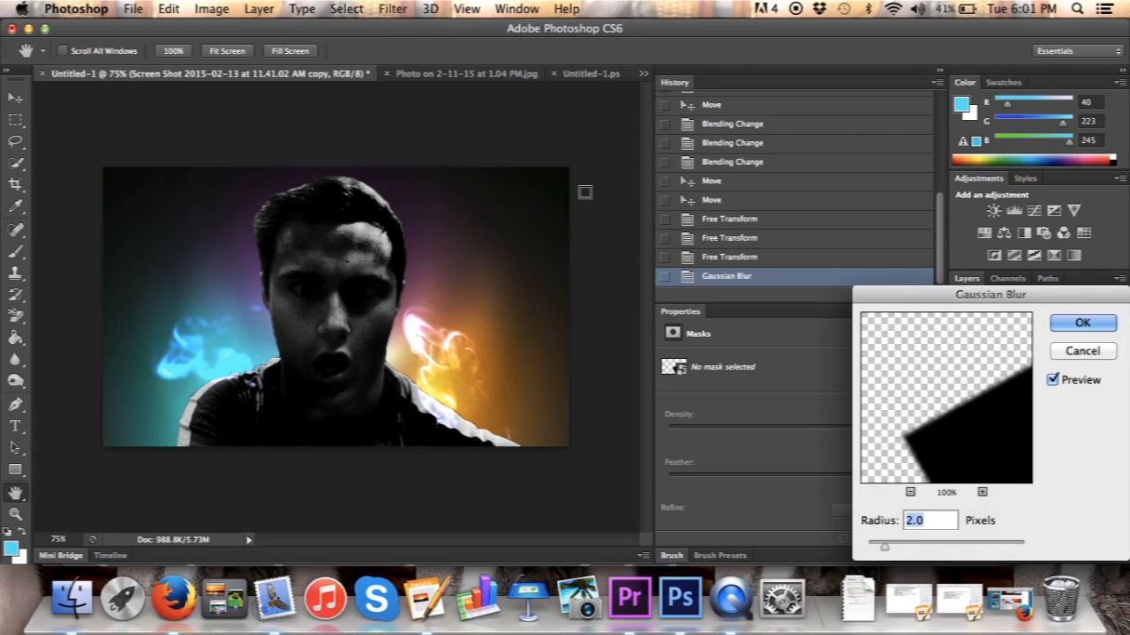
pyautogui.click(1082, 323)
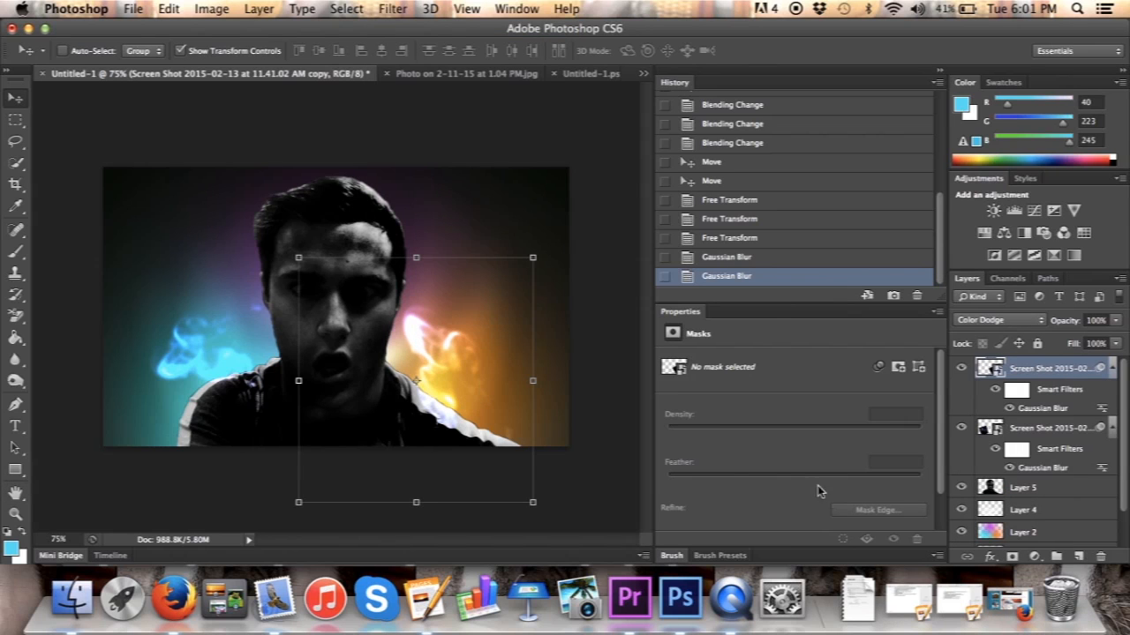
# Step: Move the orange-side smoke up and away from the face, and shift the cyan-side smoke slightly outward
pyautogui.click(15, 119)
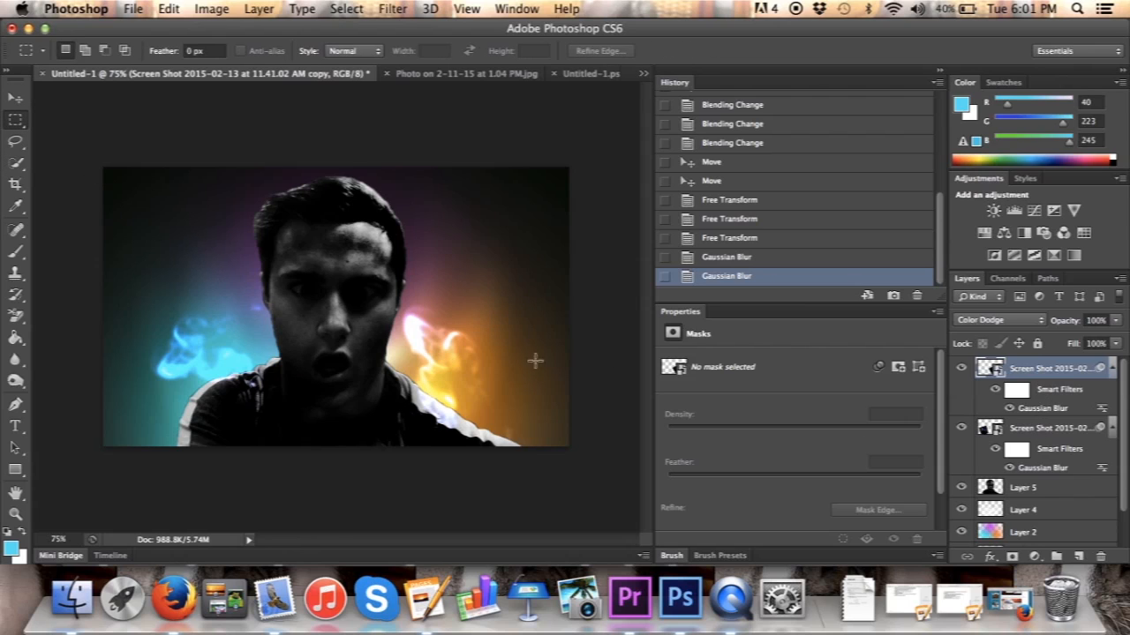
pyautogui.click(15, 97)
pyautogui.moveTo(446, 362); pyautogui.dragTo(459, 331)
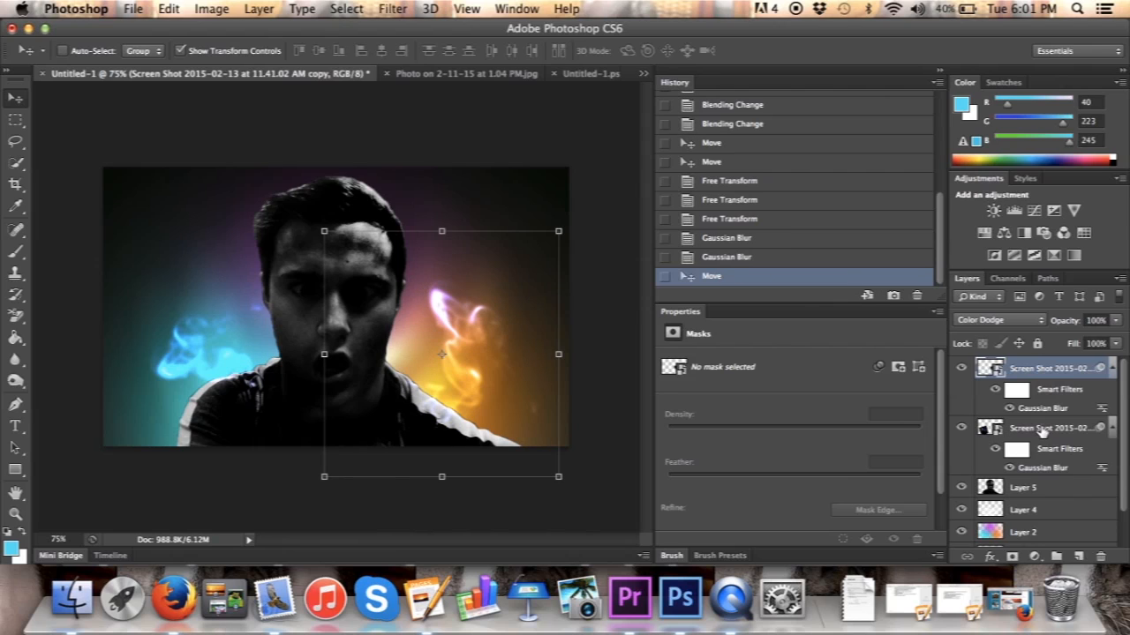
pyautogui.click(1043, 431)
pyautogui.moveTo(210, 364); pyautogui.dragTo(198, 364)
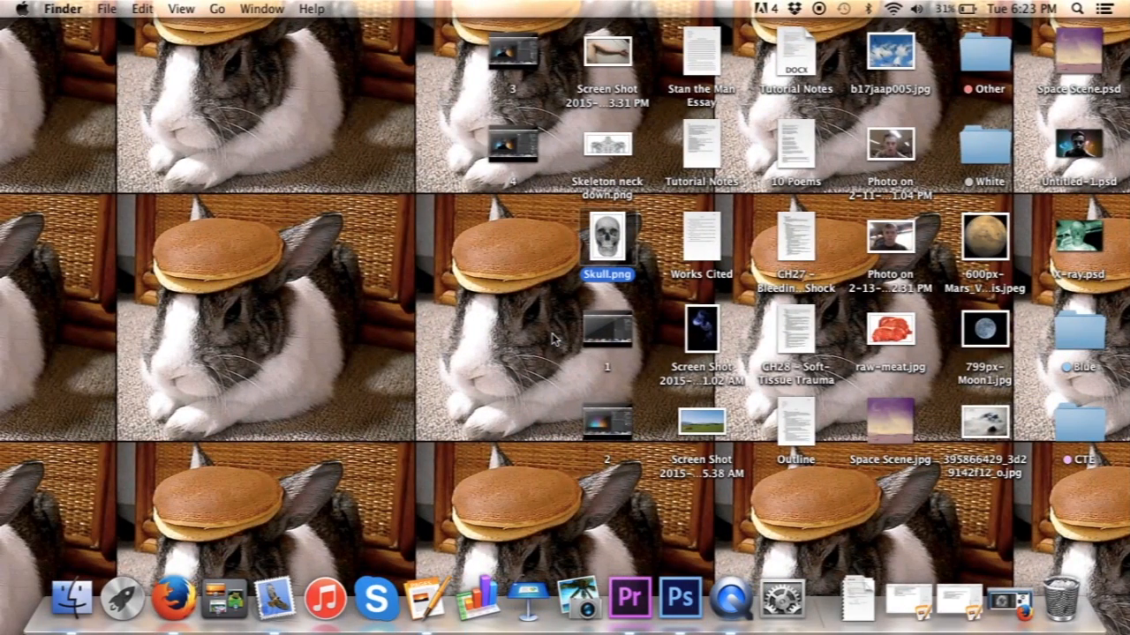
# Step: Open Photo on 2-13-15 at 12.31 PM.jpg from the desktop in Photoshop and make a desaturated copy of its background layer
pyautogui.moveTo(892, 238); pyautogui.dragTo(343, 298)
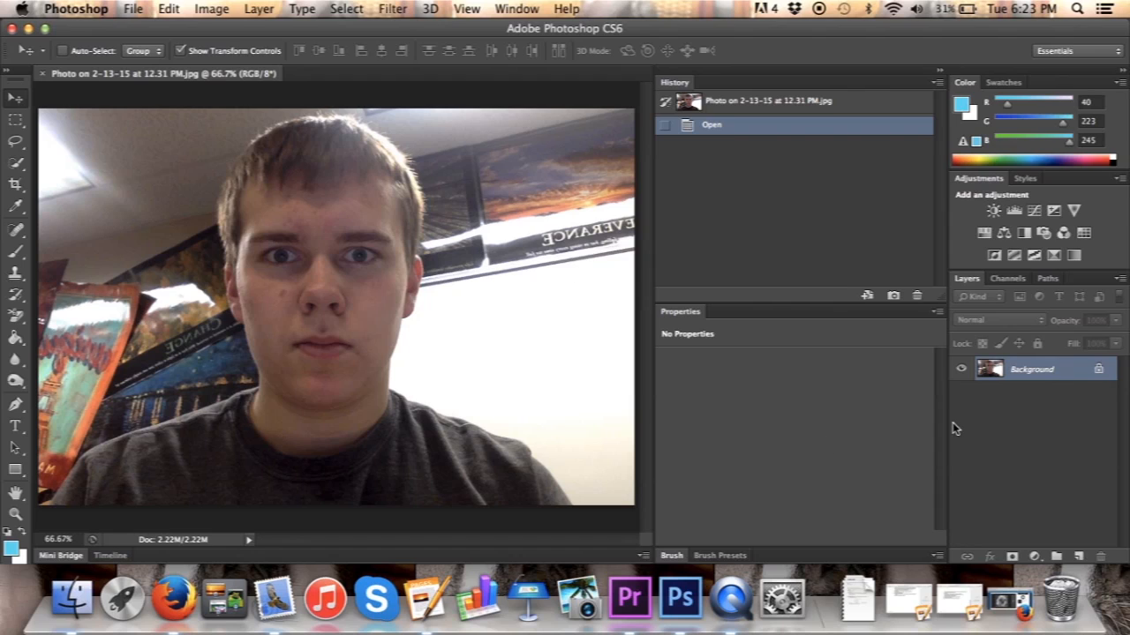
pyautogui.press('cmd+j')
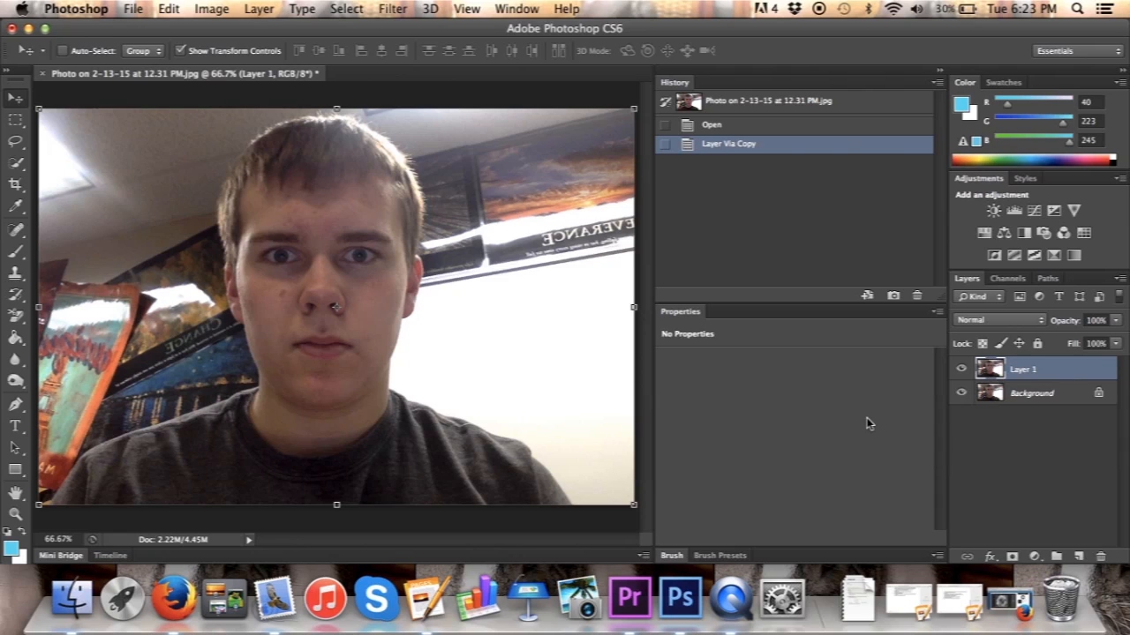
pyautogui.press('cmd+shift+u')
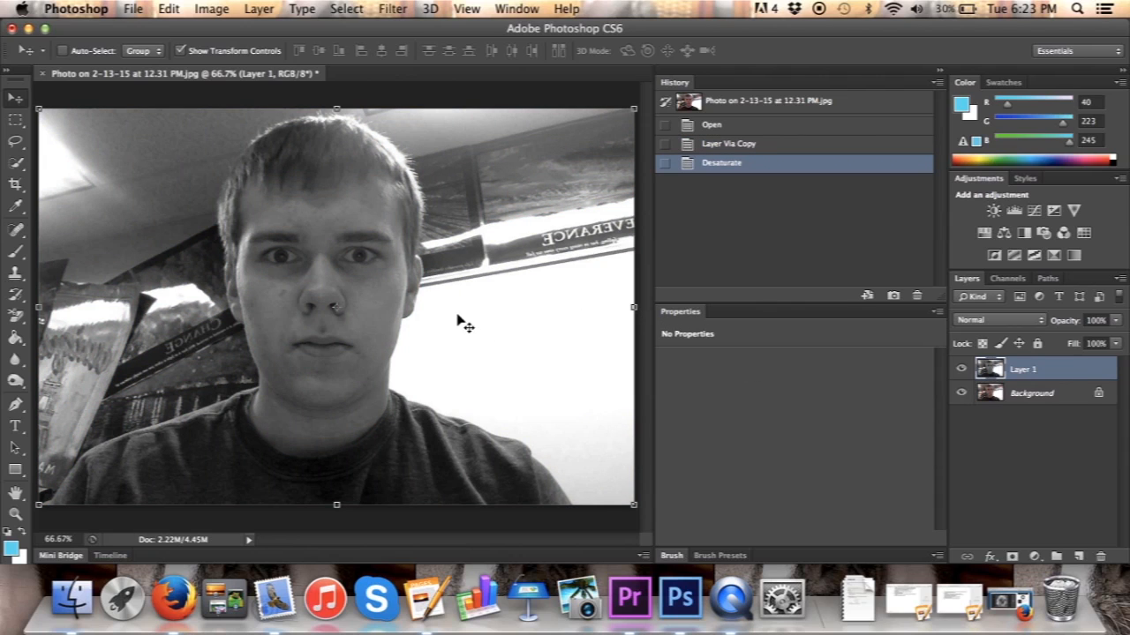
# Step: Apply Shadows/Highlights with shadows at 35% and highlights at 0% to Layer 1, and invert its tones
pyautogui.click(220, 7)
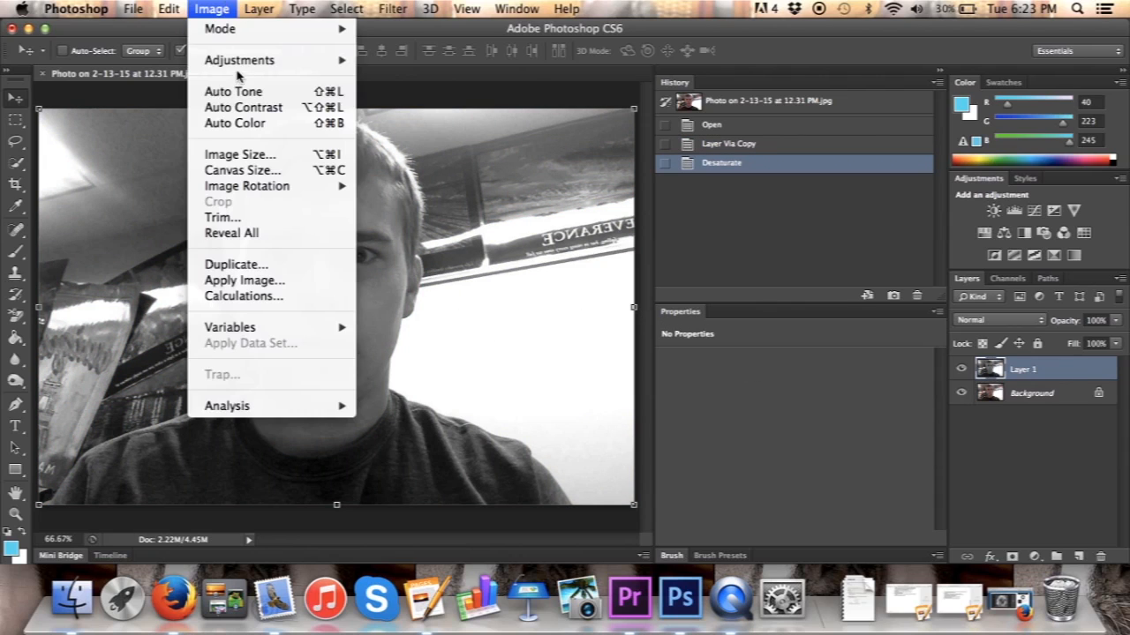
pyautogui.moveTo(243, 62)
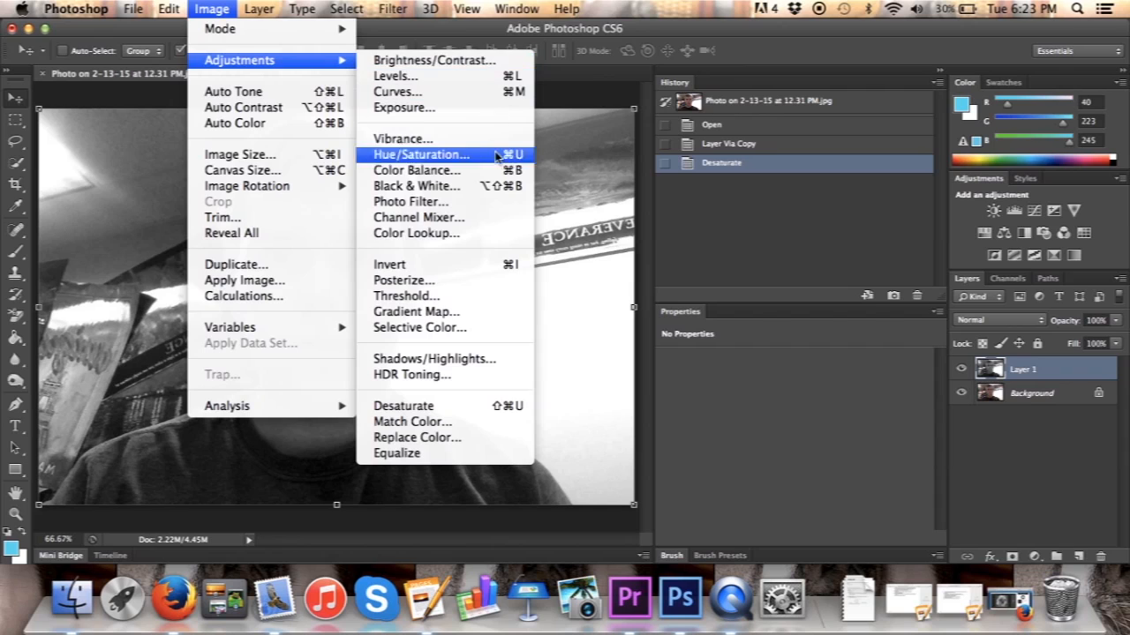
pyautogui.click(467, 359)
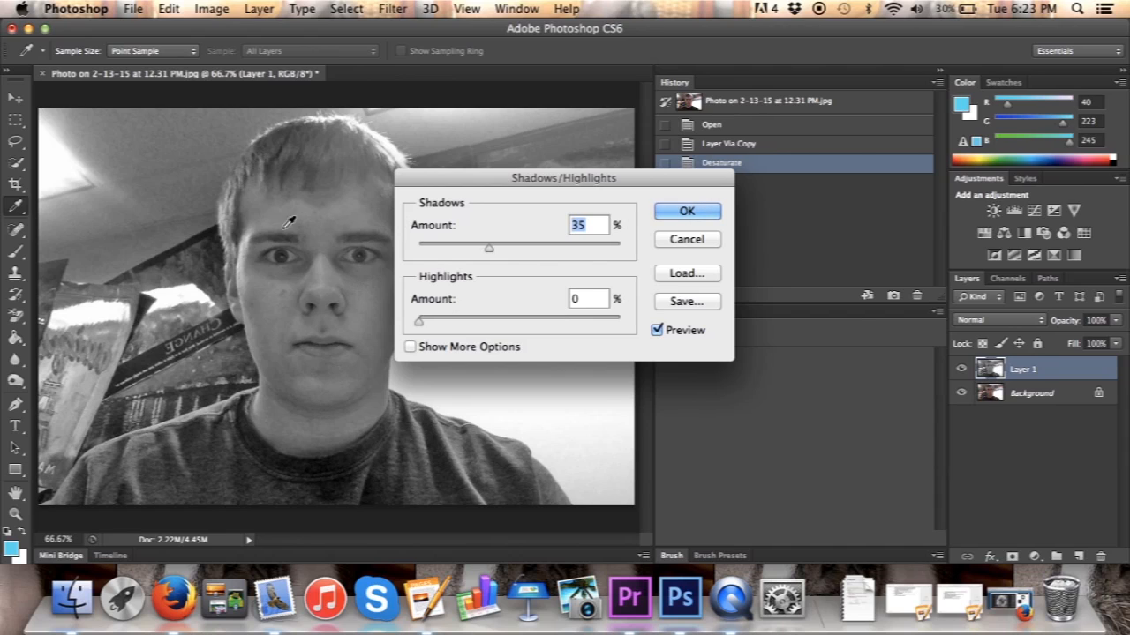
pyautogui.click(678, 212)
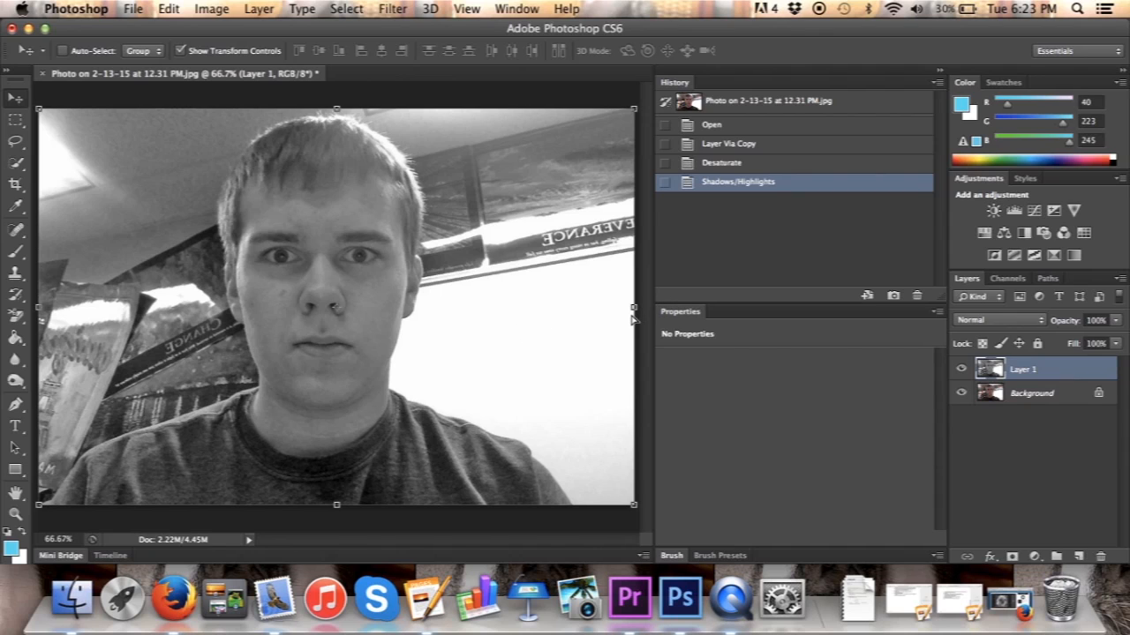
pyautogui.press('cmd+i')
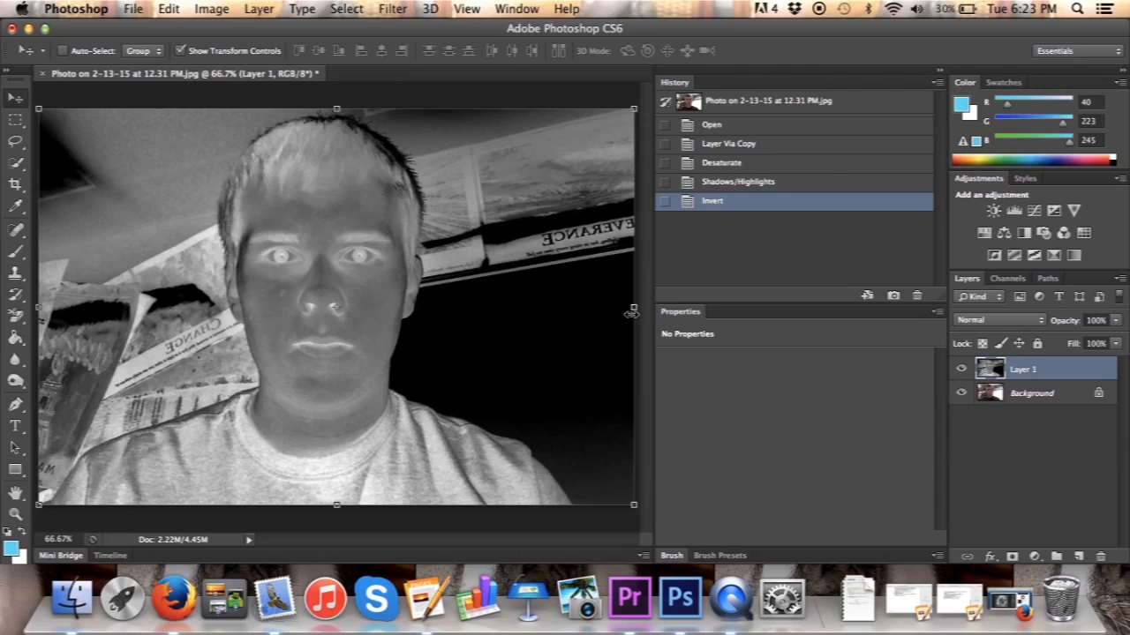
# Step: Place Skull.png from the desktop into the portrait document as a new layer
pyautogui.hotkey('ctrl', 'Left')
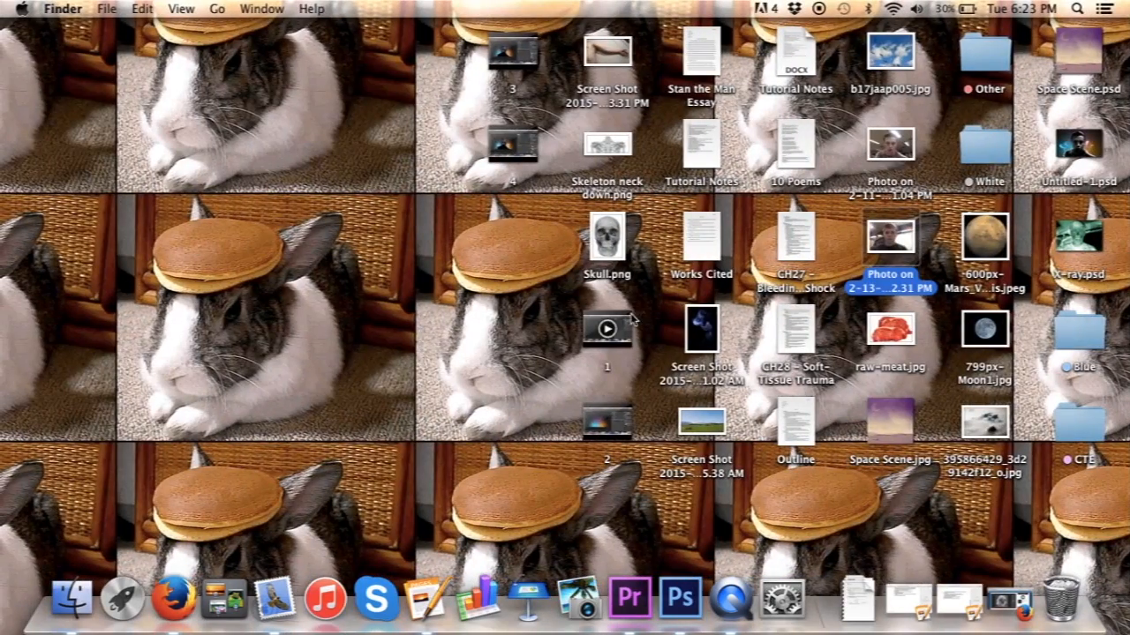
pyautogui.moveTo(607, 251); pyautogui.dragTo(314, 272)
pyautogui.hotkey('ctrl', 'Right')
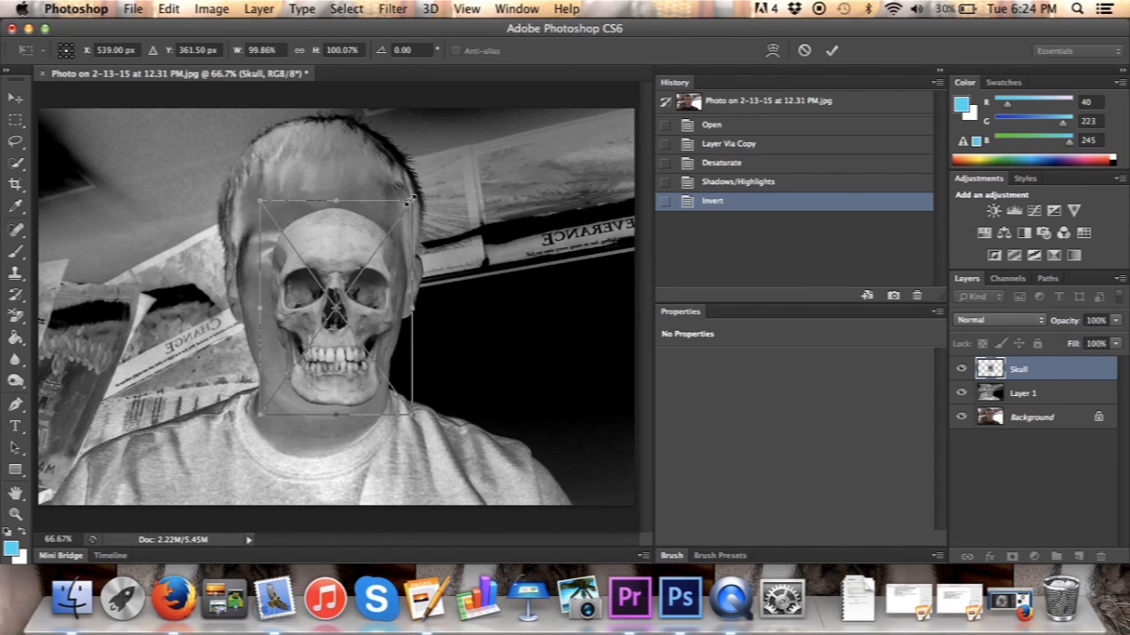
# Step: Scale the placed skull to about 124% and position it over the face
pyautogui.moveTo(413, 199); pyautogui.dragTo(487, 99)
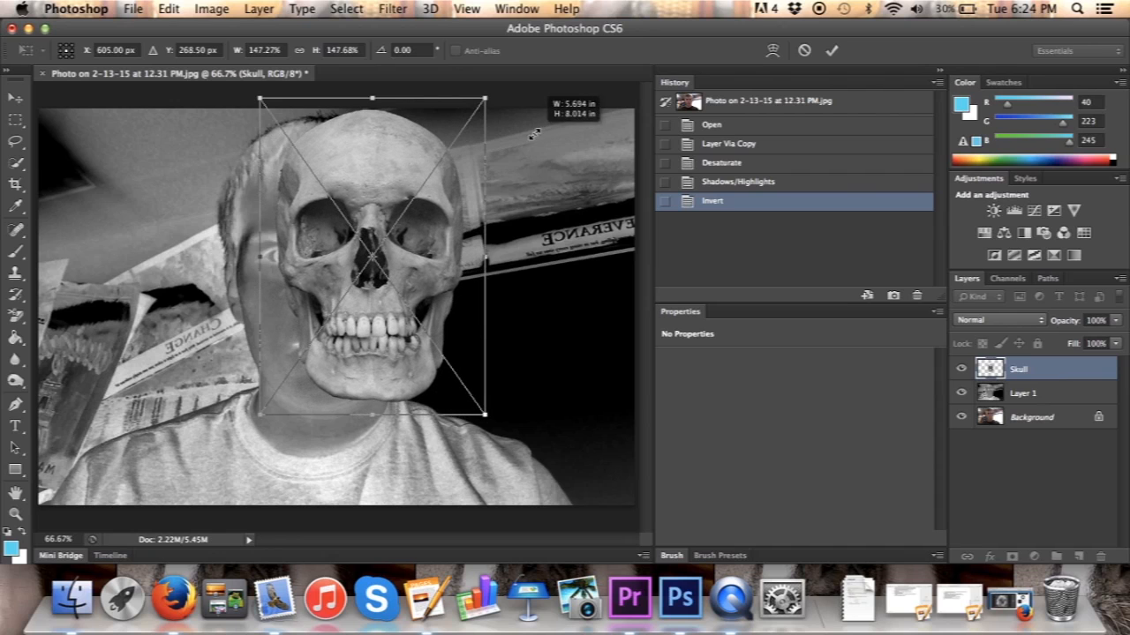
pyautogui.moveTo(381, 183); pyautogui.dragTo(328, 214)
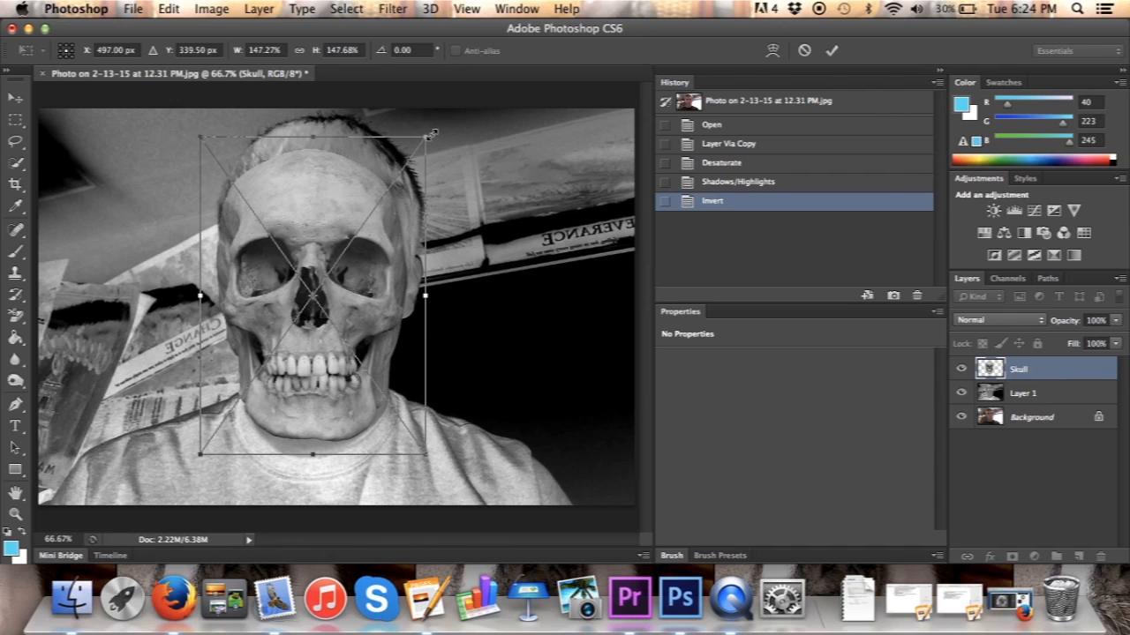
pyautogui.moveTo(427, 135); pyautogui.dragTo(360, 194)
pyautogui.moveTo(303, 268); pyautogui.dragTo(338, 232)
pyautogui.moveTo(409, 173); pyautogui.dragTo(424, 152)
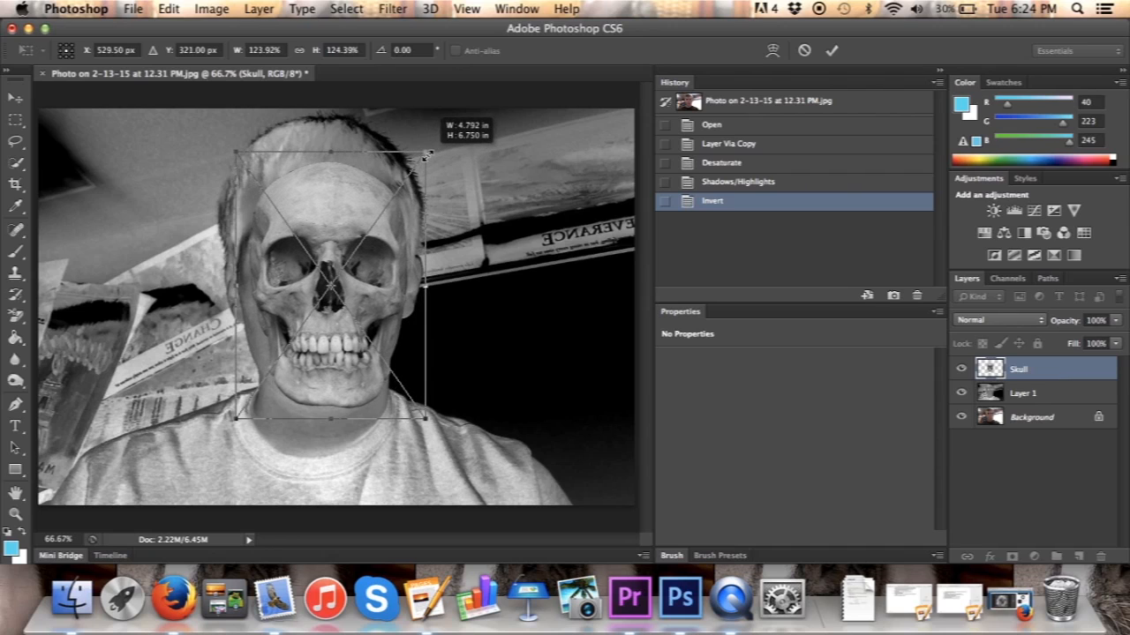
# Step: Lower the skull layer's opacity to 61% and nudge the skull into line with the facial features beneath
pyautogui.click(1115, 321)
pyautogui.moveTo(1117, 340); pyautogui.dragTo(1087, 346)
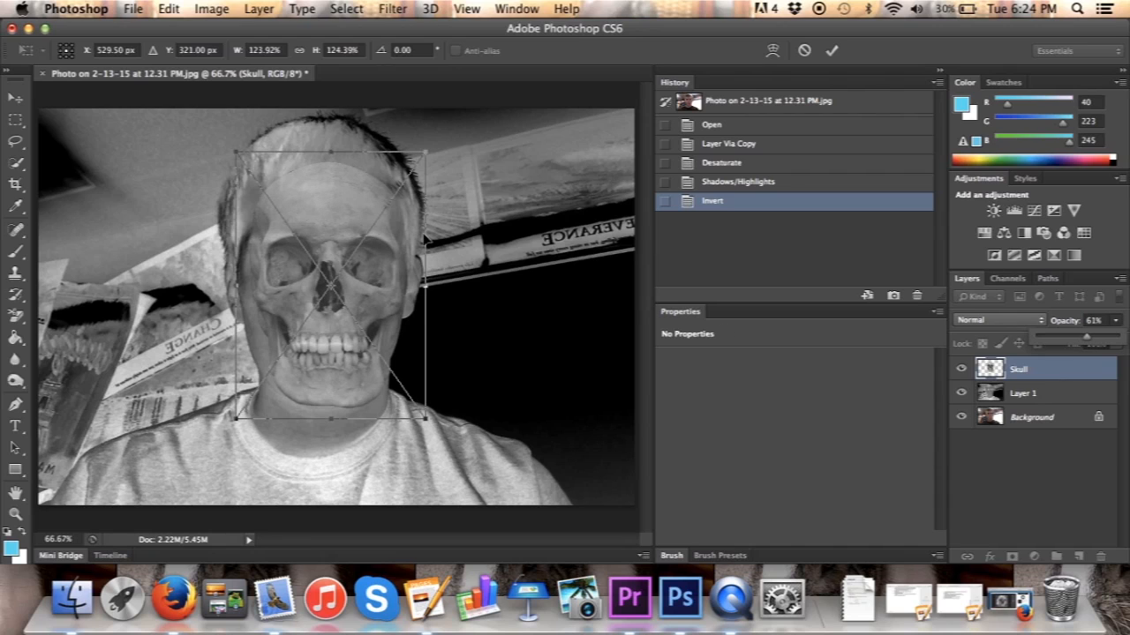
pyautogui.click(333, 214)
pyautogui.moveTo(333, 214); pyautogui.dragTo(326, 210)
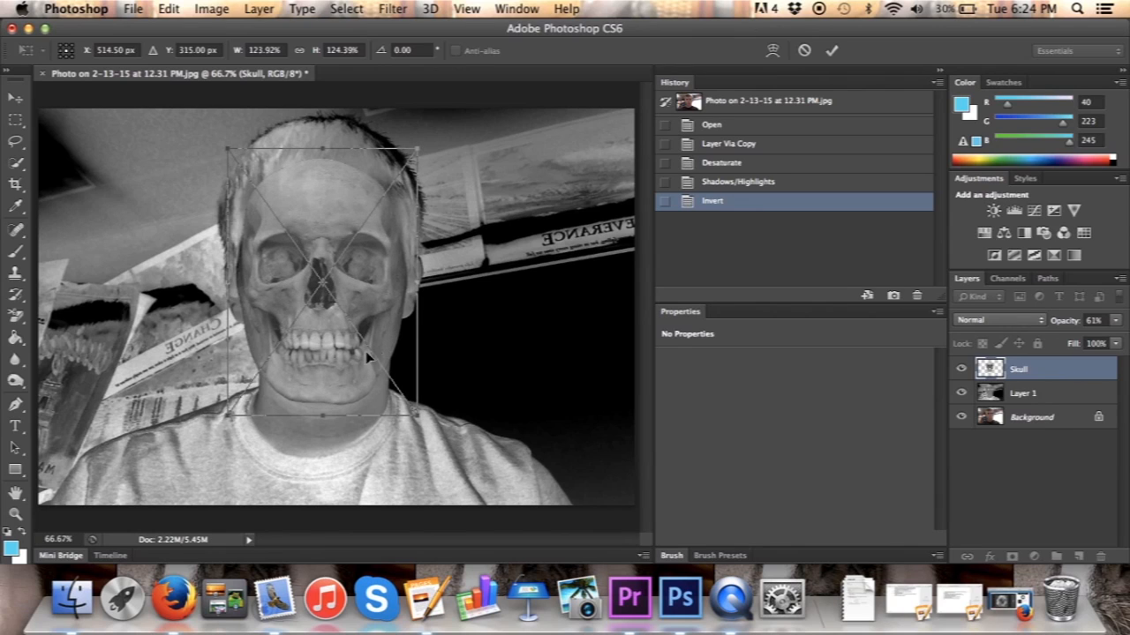
pyautogui.moveTo(324, 197)
pyautogui.mouseDown()
pyautogui.moveTo(391, 184)
pyautogui.moveTo(325, 205)
pyautogui.mouseUp()
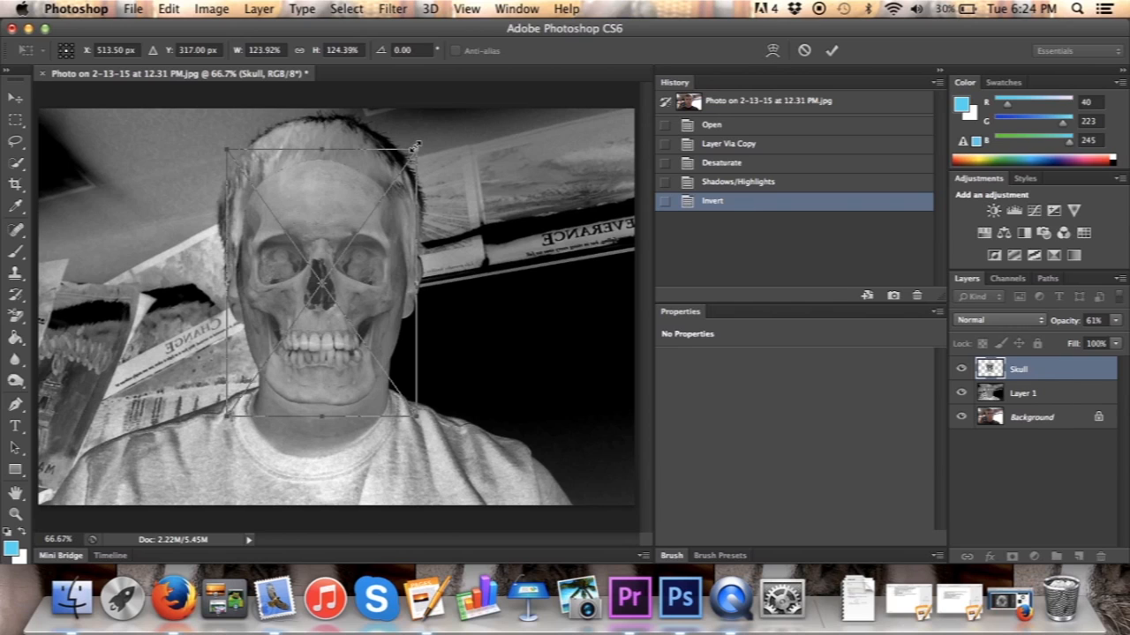
# Step: Enlarge the skull to about 129% and reposition it so its eye sockets sit over the eyes
pyautogui.moveTo(420, 146); pyautogui.dragTo(429, 131)
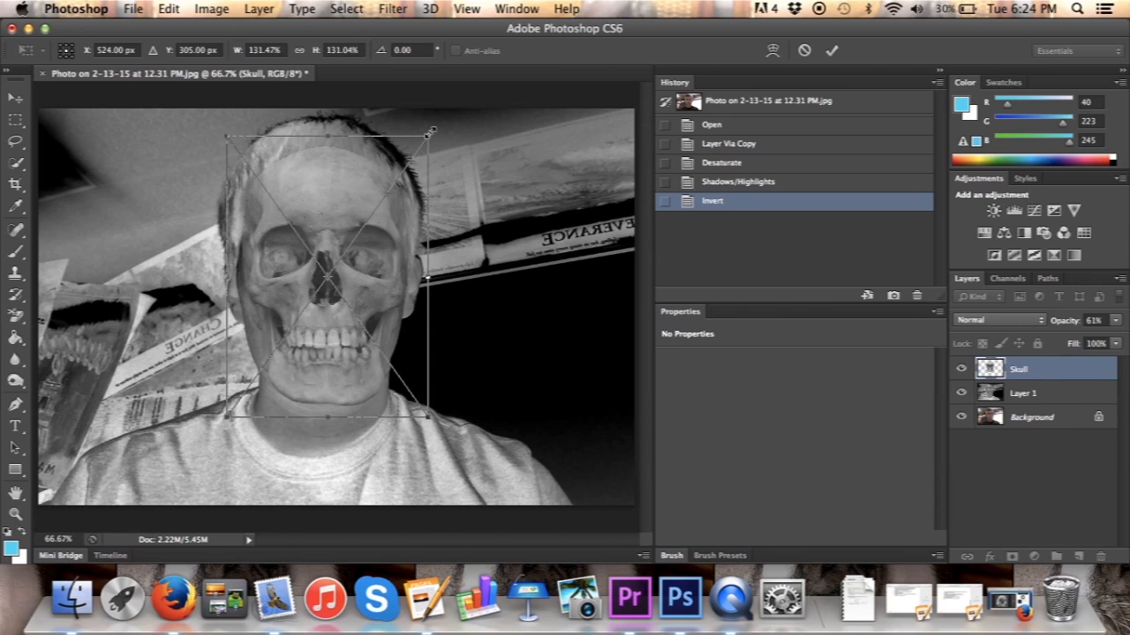
pyautogui.press('super+z')
pyautogui.moveTo(413, 148); pyautogui.dragTo(421, 137)
pyautogui.moveTo(335, 188); pyautogui.dragTo(331, 187)
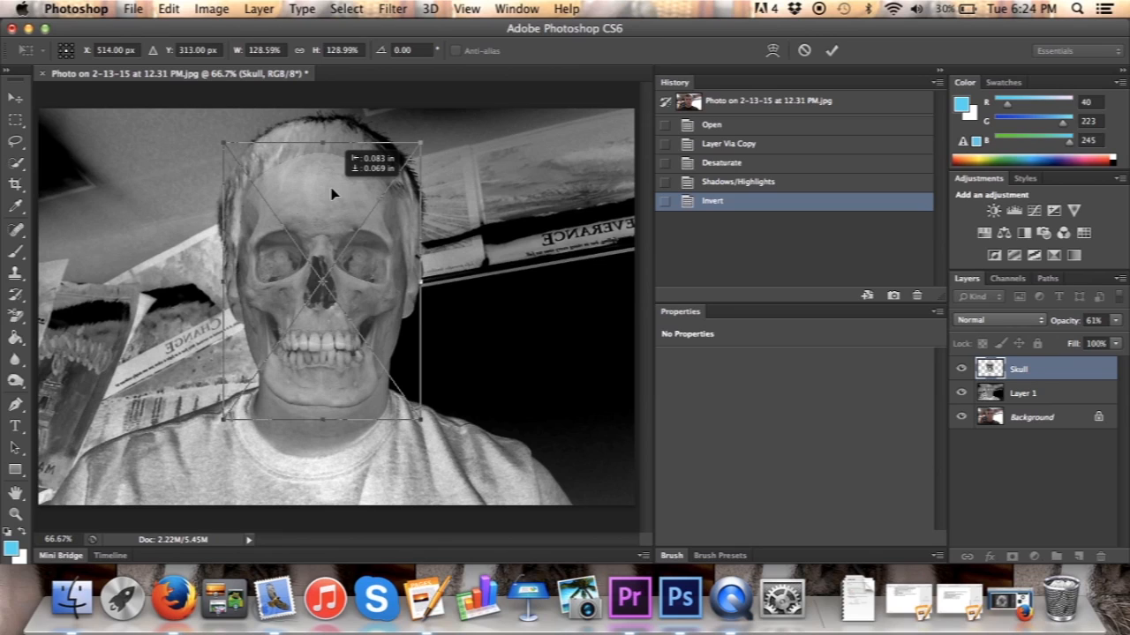
pyautogui.moveTo(330, 187); pyautogui.dragTo(331, 187)
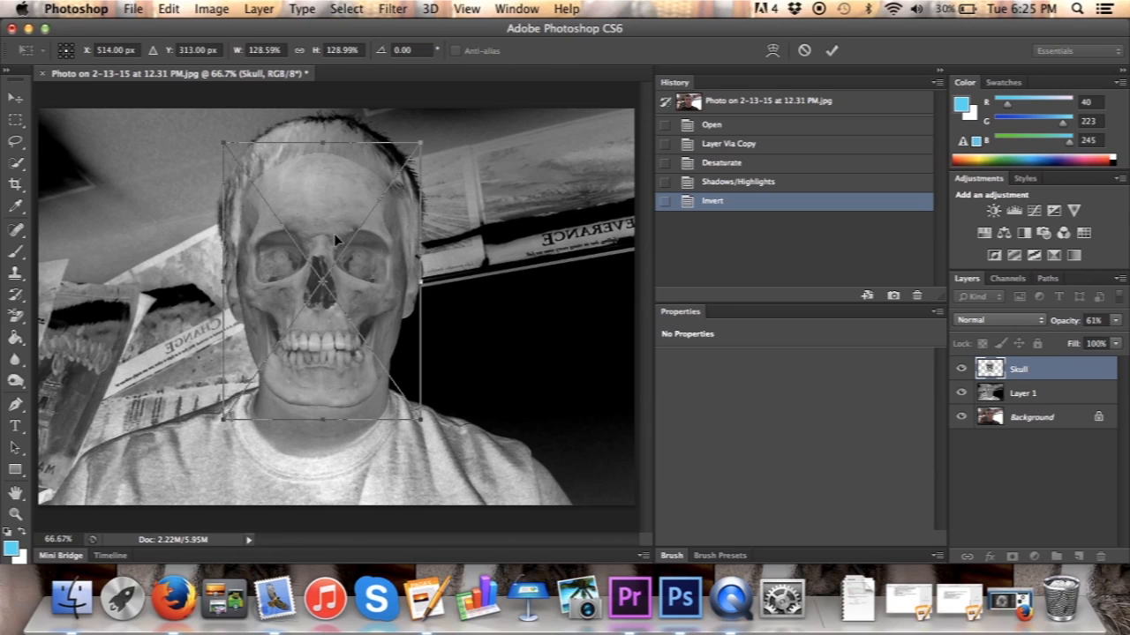
pyautogui.moveTo(326, 213)
pyautogui.mouseDown()
pyautogui.moveTo(327, 187)
pyautogui.moveTo(327, 214)
pyautogui.mouseUp()
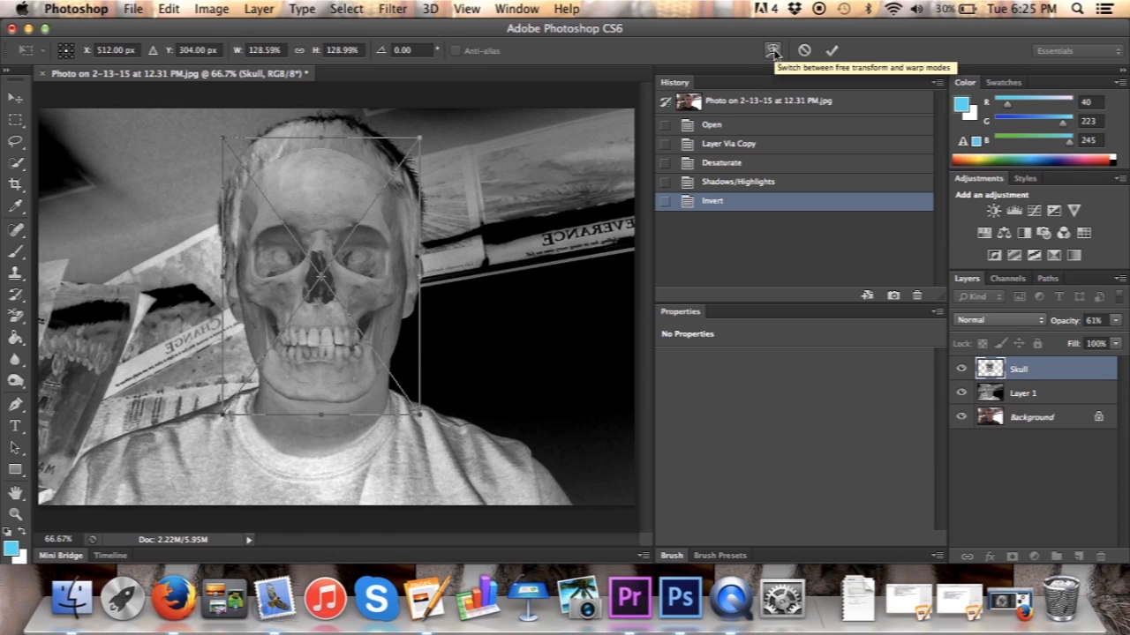
# Step: Switch the skull's transform to a custom warp and pull the mesh's lower-right corner up and its adjacent handle outward
pyautogui.click(773, 51)
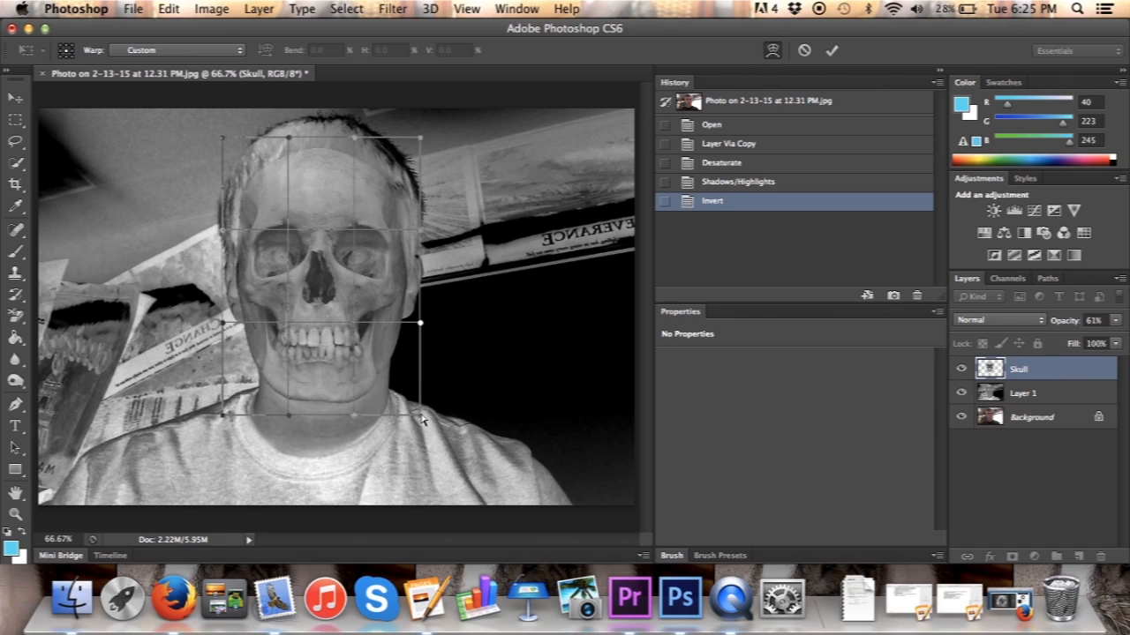
pyautogui.moveTo(421, 422); pyautogui.dragTo(428, 377)
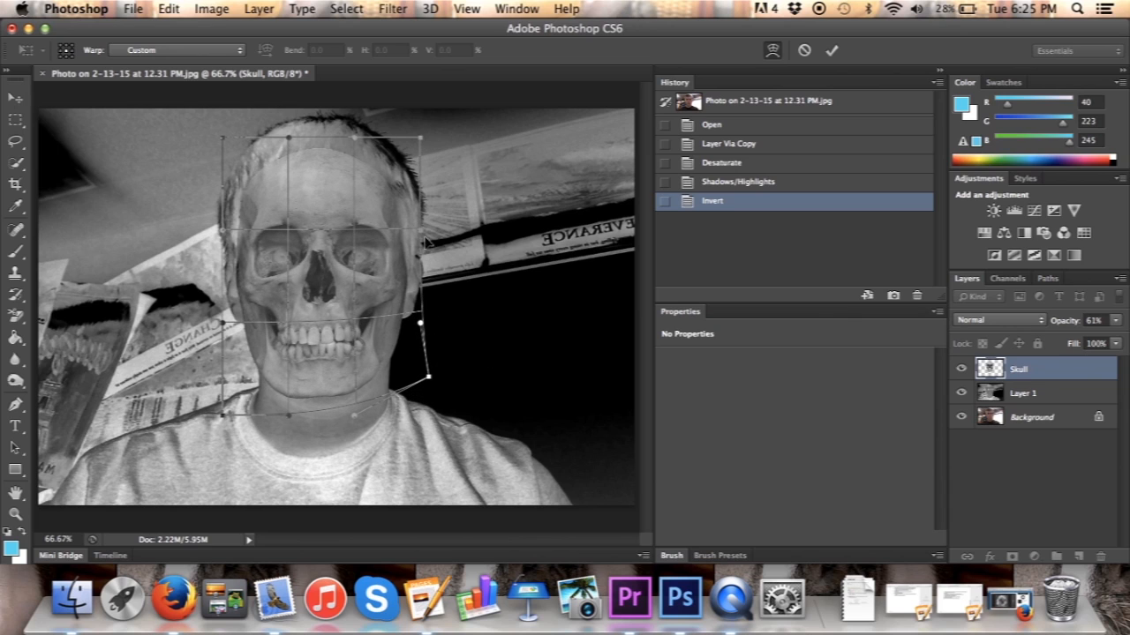
pyautogui.moveTo(424, 326)
pyautogui.mouseDown()
pyautogui.moveTo(433, 328)
pyautogui.moveTo(411, 326)
pyautogui.moveTo(432, 334)
pyautogui.mouseUp()
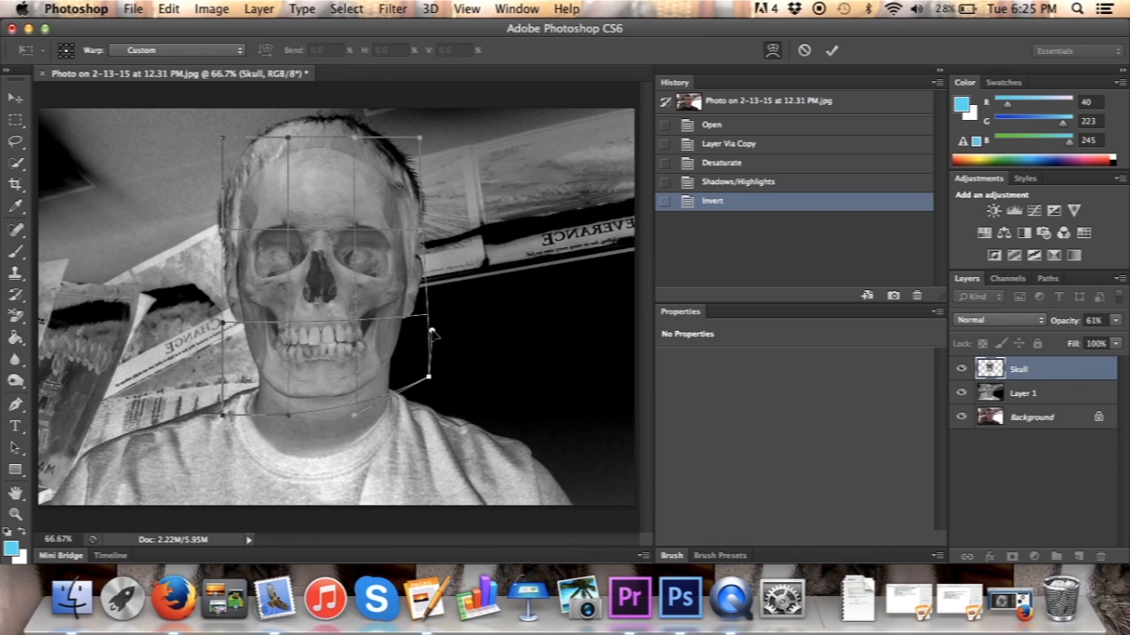
# Step: Warp the top of the skull upward by reshaping the mesh's upper corners and handle, fitting the cranium to the hairline
pyautogui.moveTo(418, 139); pyautogui.dragTo(409, 141)
pyautogui.moveTo(222, 143); pyautogui.dragTo(244, 148)
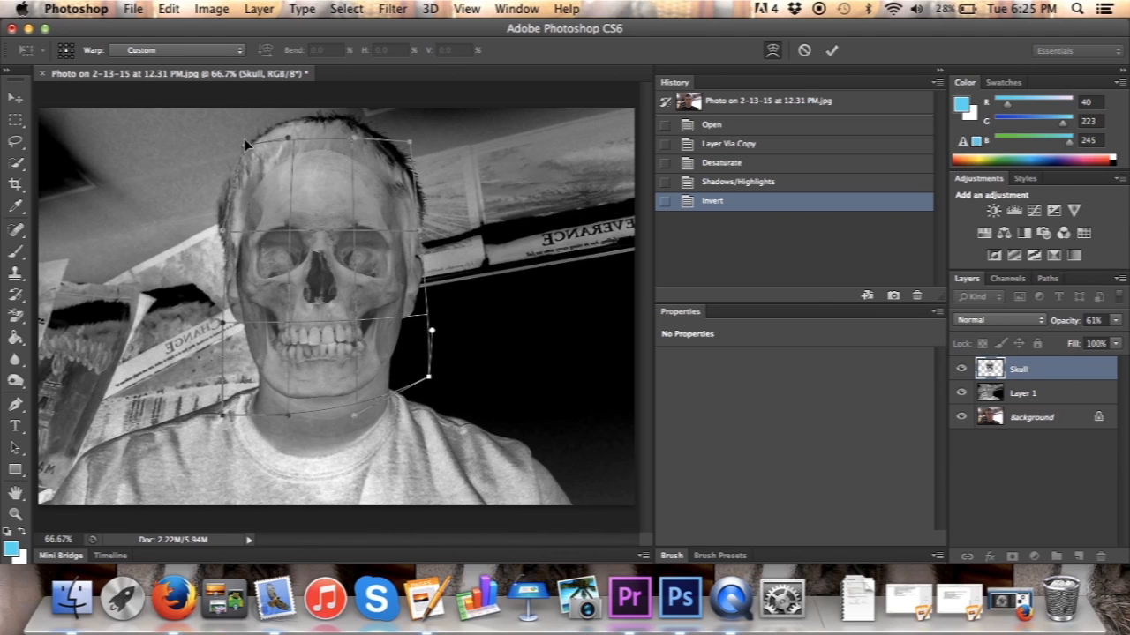
pyautogui.moveTo(243, 144); pyautogui.dragTo(236, 99)
pyautogui.moveTo(351, 139); pyautogui.dragTo(366, 100)
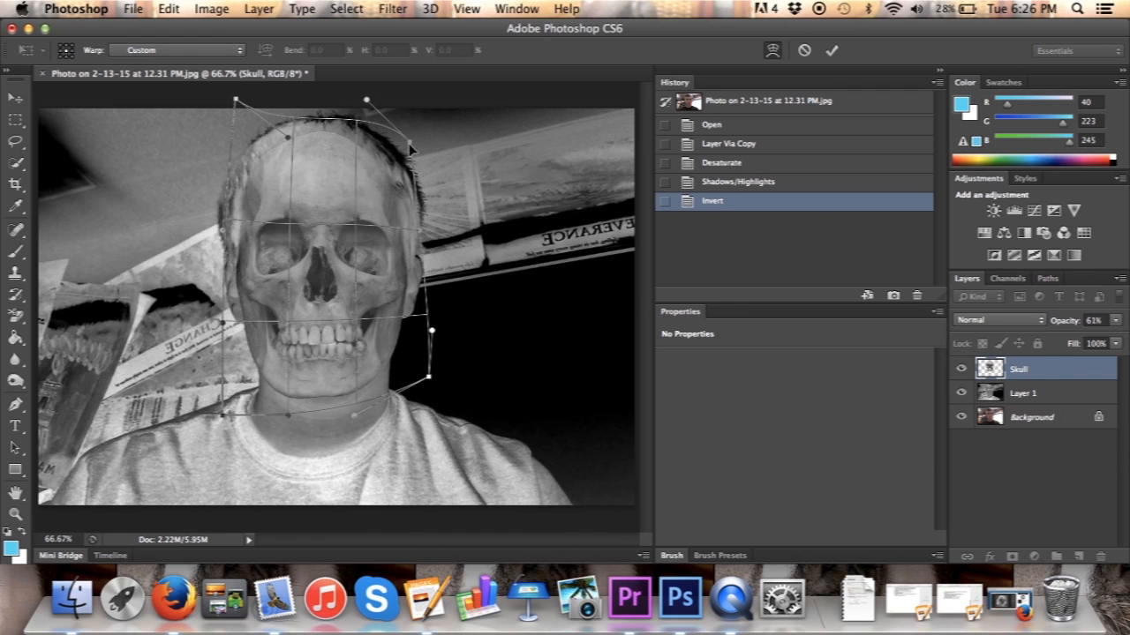
pyautogui.moveTo(413, 137)
pyautogui.mouseDown()
pyautogui.moveTo(427, 134)
pyautogui.moveTo(410, 134)
pyautogui.mouseUp()
# Step: Warp the skull's teeth and lower corners to match the mouth and jawline, and apply the transform
pyautogui.moveTo(325, 327); pyautogui.dragTo(325, 334)
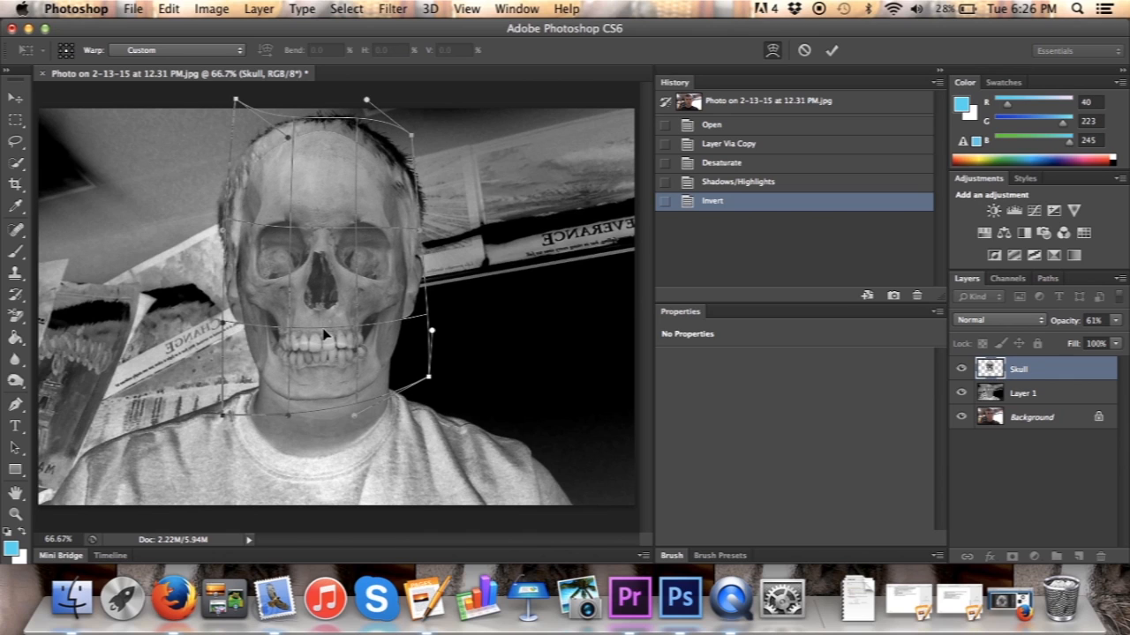
pyautogui.moveTo(323, 329); pyautogui.dragTo(321, 331)
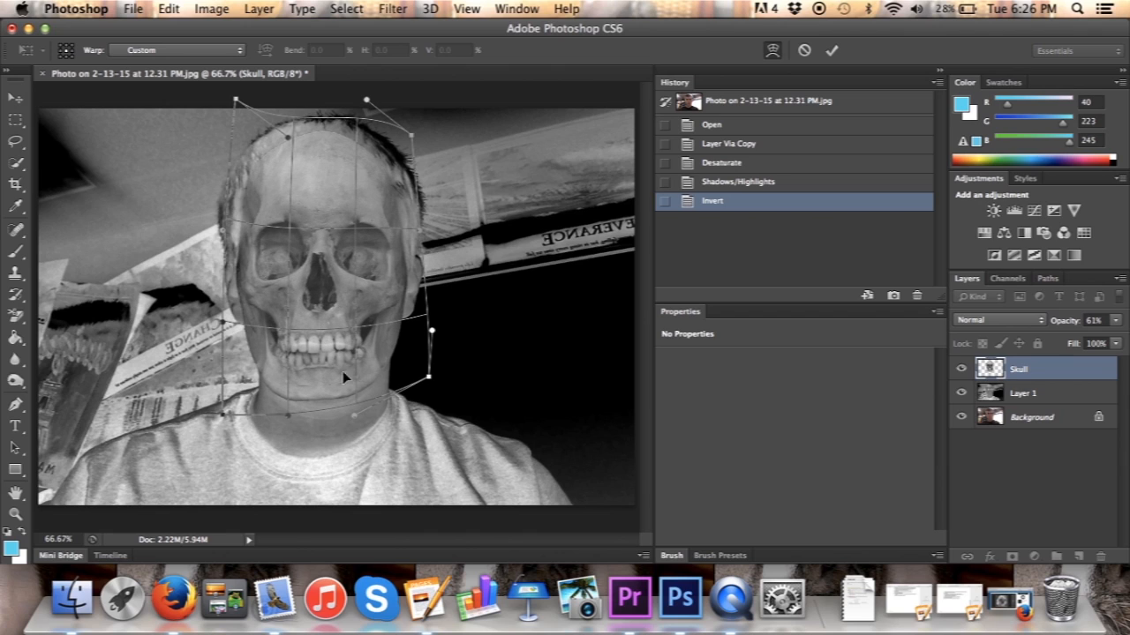
pyautogui.moveTo(223, 413); pyautogui.dragTo(252, 386)
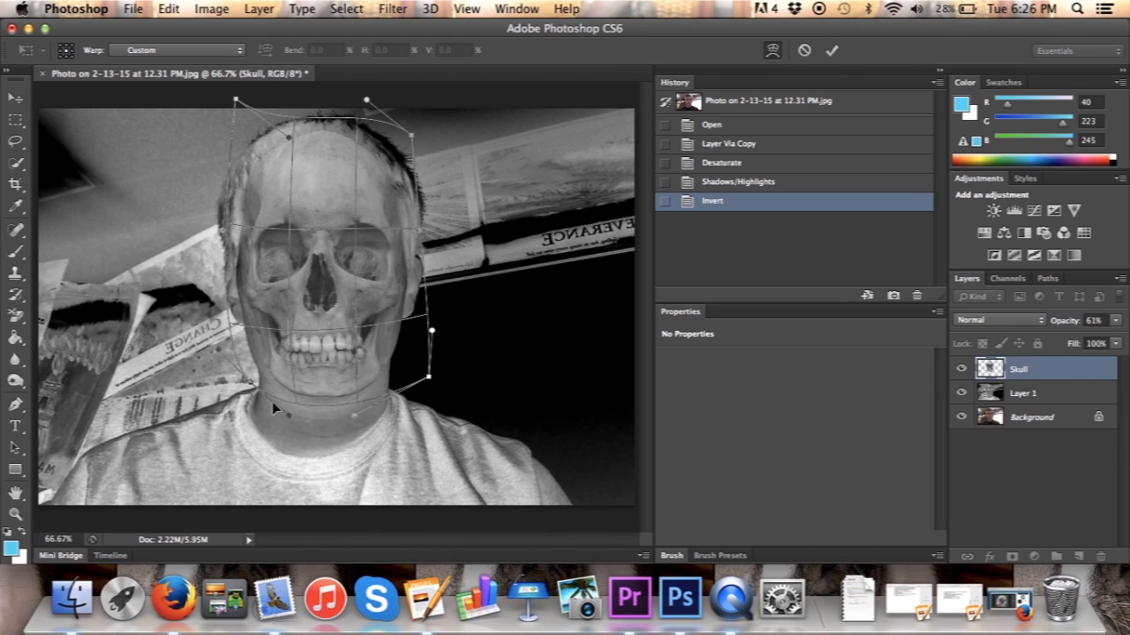
pyautogui.moveTo(251, 386); pyautogui.dragTo(237, 404)
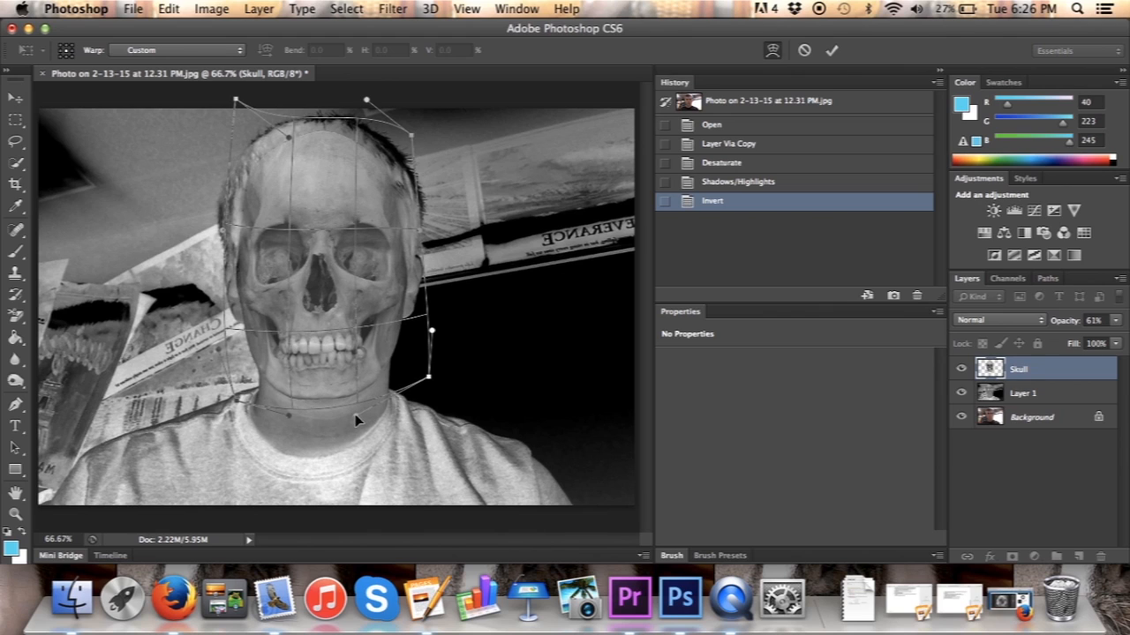
pyautogui.moveTo(432, 381); pyautogui.dragTo(424, 377)
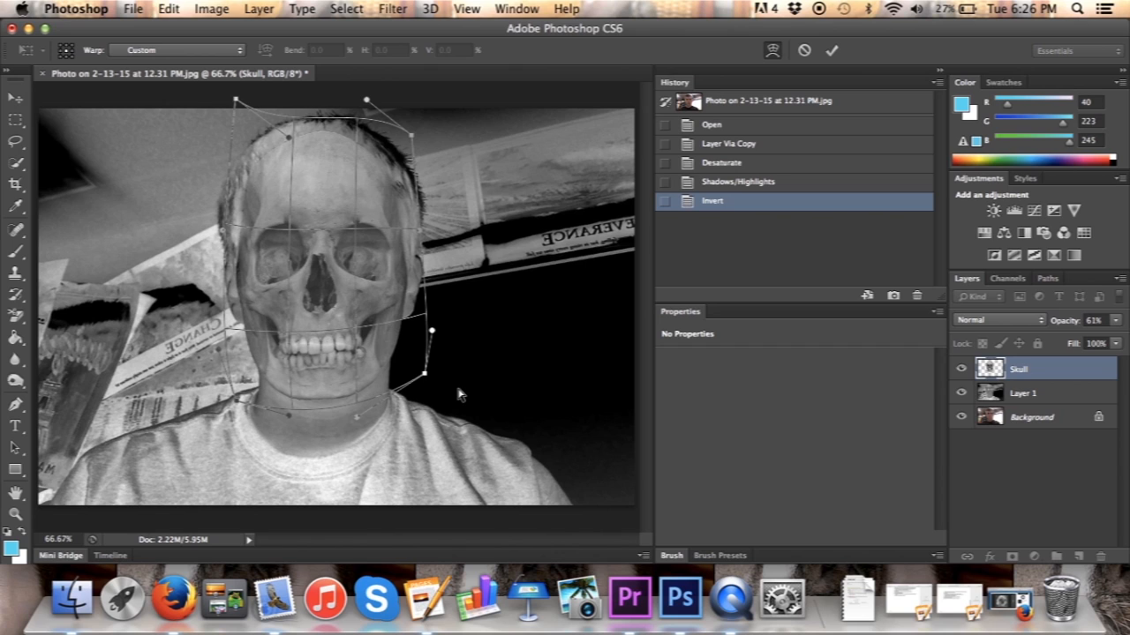
pyautogui.click(831, 50)
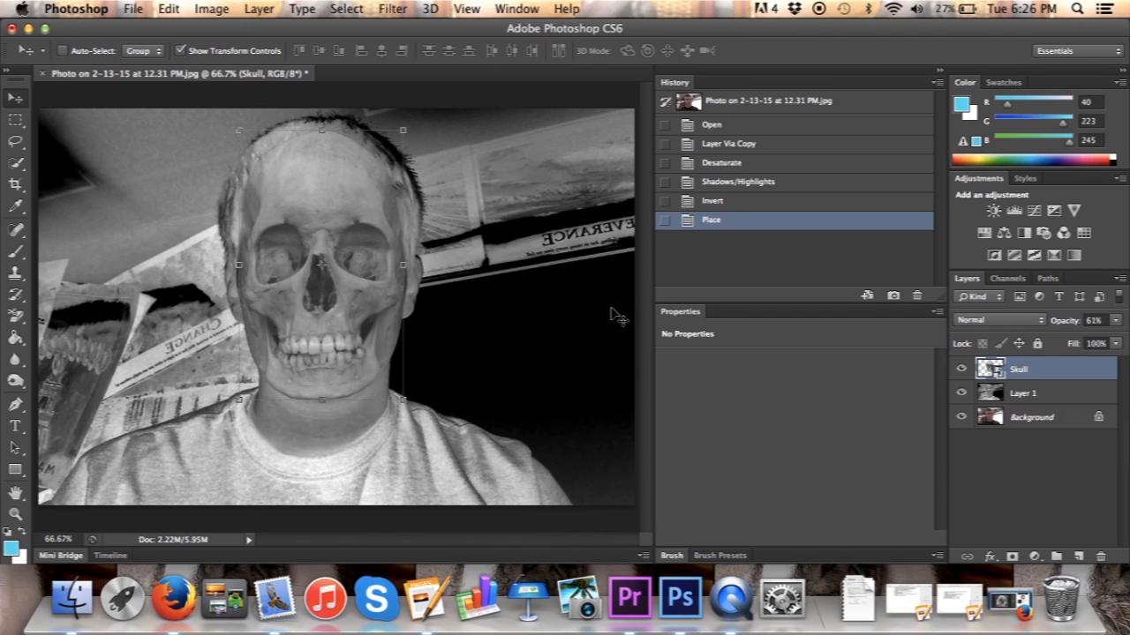
# Step: Place the Skeleton neck down image from the desktop into the portrait and position its neck beneath the skull's chin
pyautogui.hotkey('ctrl', 'Left')
pyautogui.moveTo(608, 148); pyautogui.dragTo(520, 235)
pyautogui.hotkey('ctrl', 'Left')
pyautogui.moveTo(618, 144); pyautogui.dragTo(299, 445)
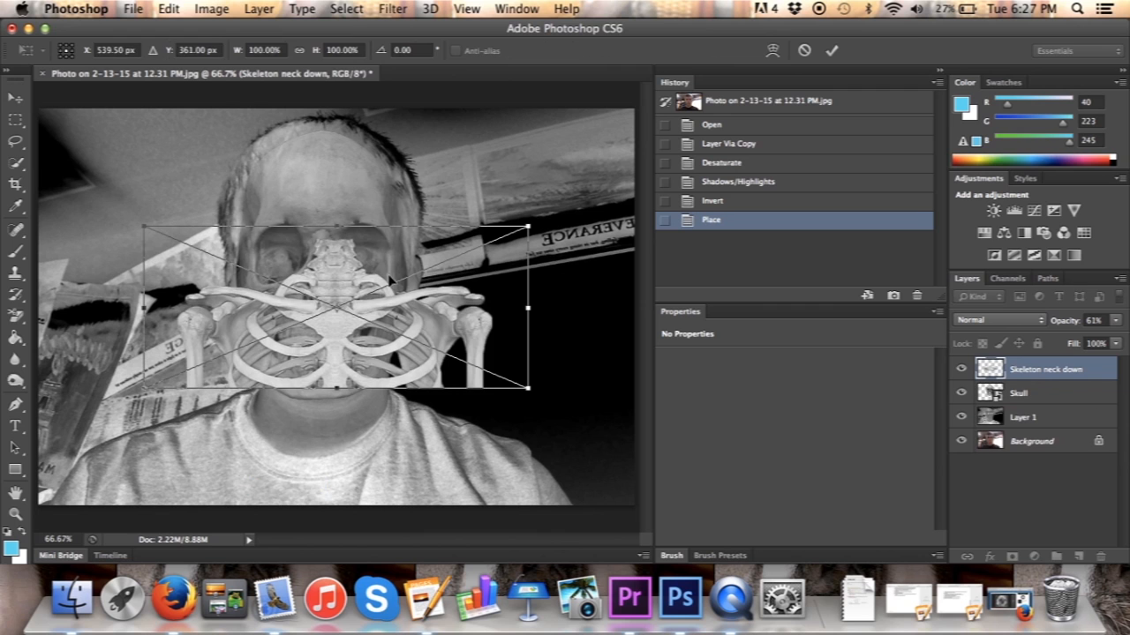
pyautogui.moveTo(346, 269); pyautogui.dragTo(329, 416)
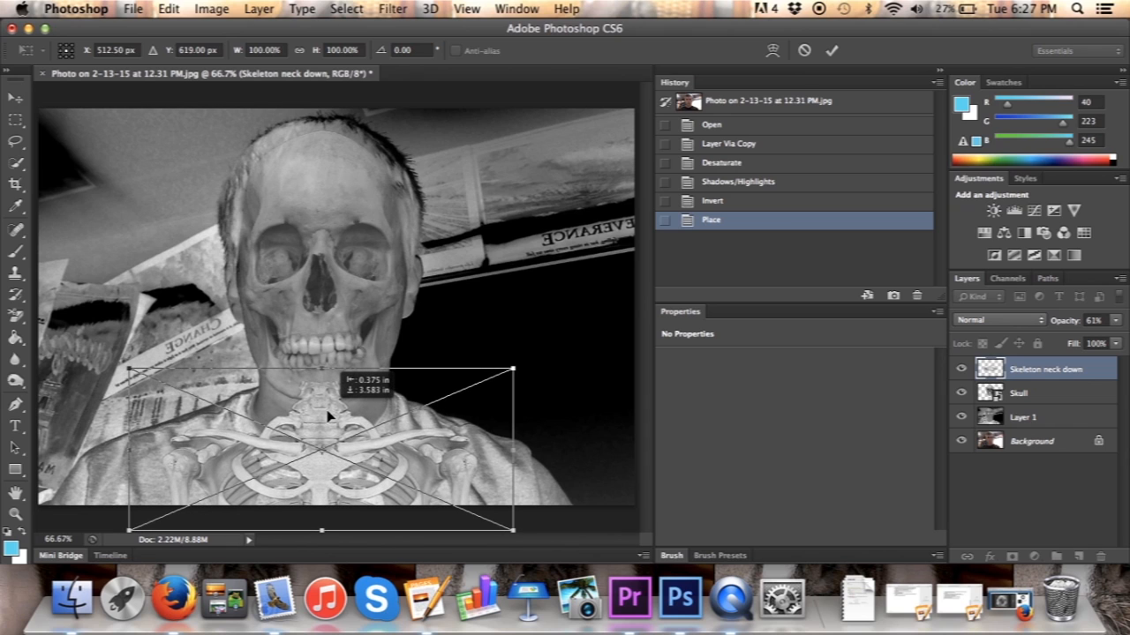
# Step: Switch the placed skeleton to a custom warp and stretch its lower corners and side handles outward to span the shoulders
pyautogui.click(773, 50)
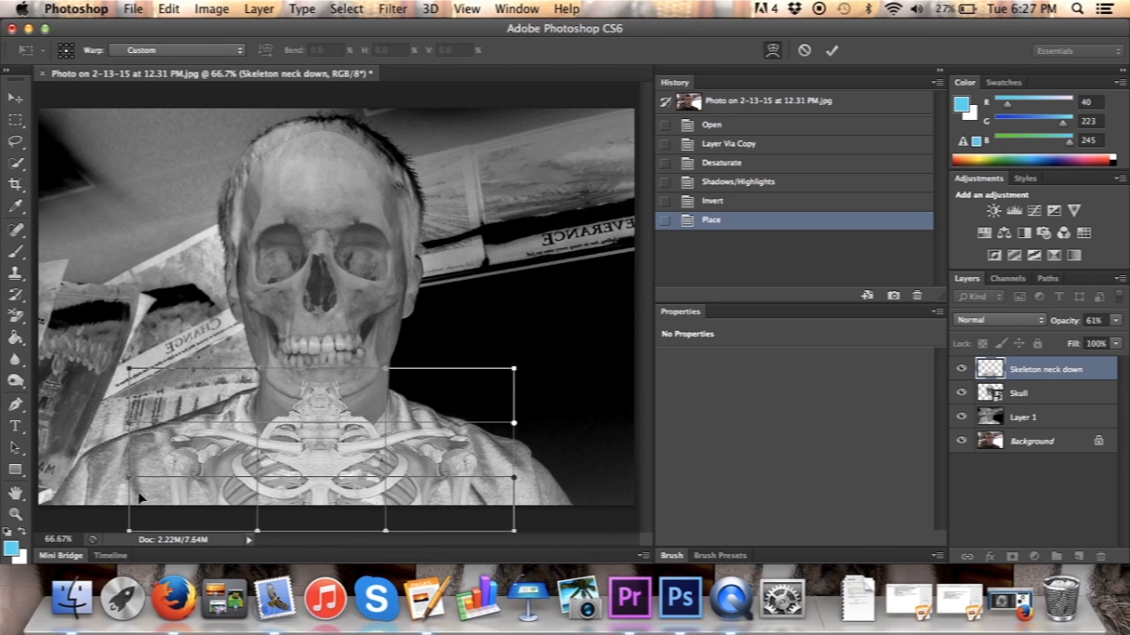
pyautogui.moveTo(129, 478); pyautogui.dragTo(3, 526)
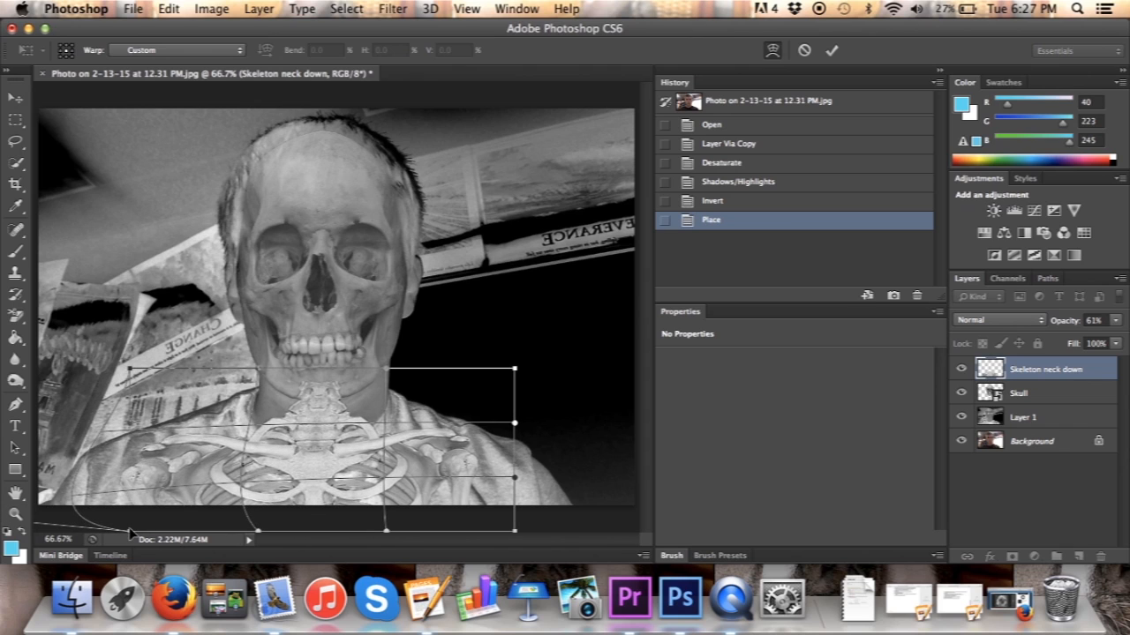
pyautogui.moveTo(130, 534); pyautogui.dragTo(12, 535)
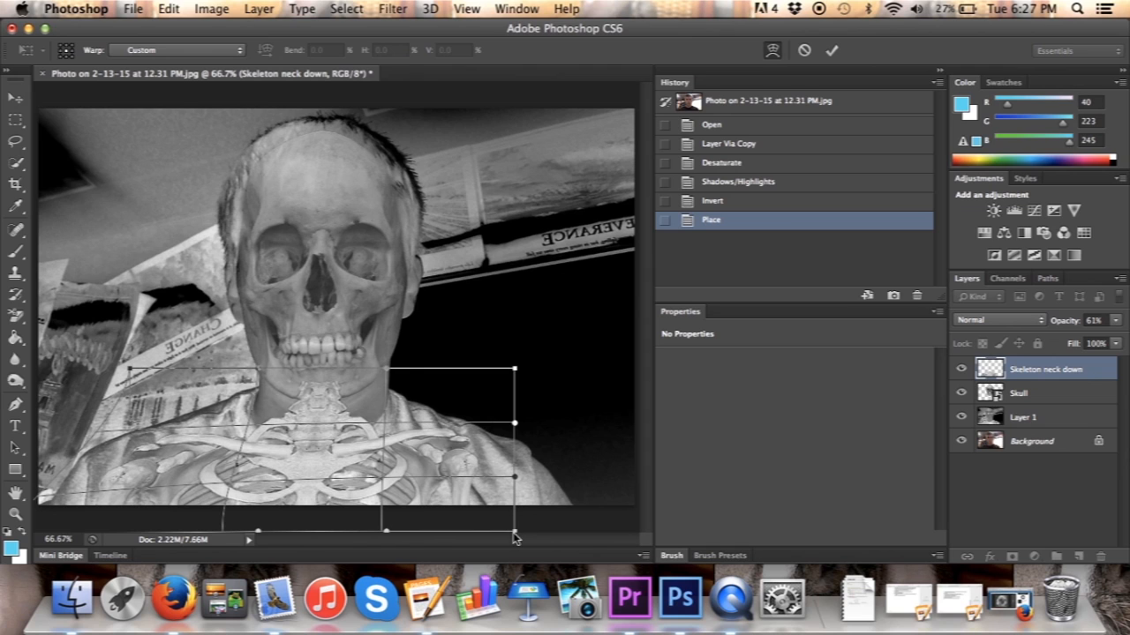
pyautogui.moveTo(516, 536); pyautogui.dragTo(712, 549)
pyautogui.moveTo(515, 424); pyautogui.dragTo(580, 453)
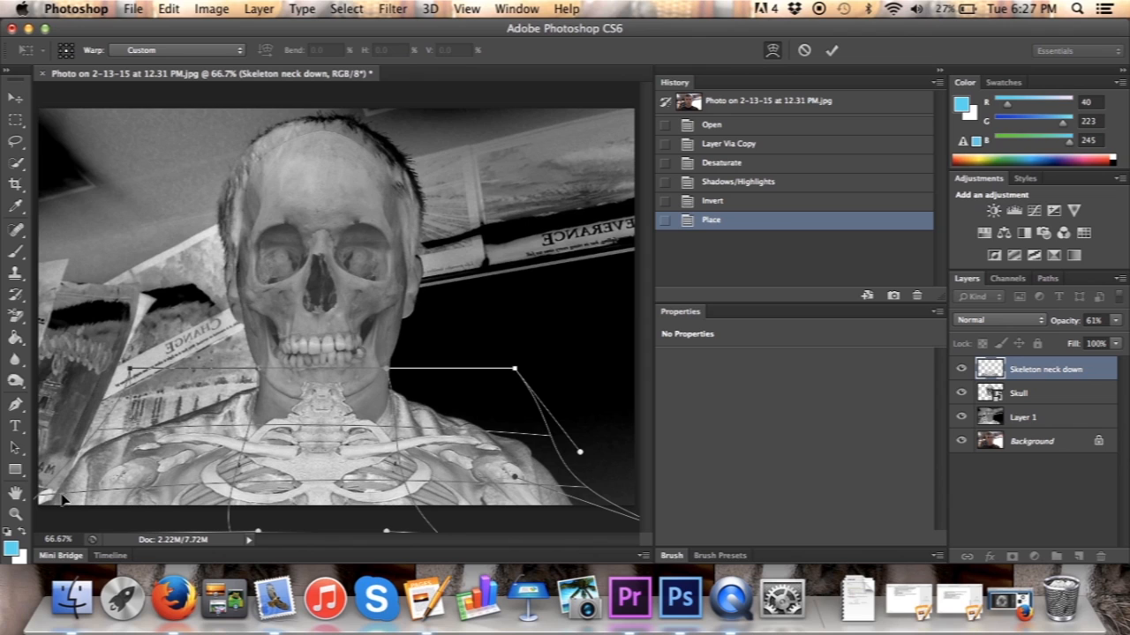
pyautogui.moveTo(61, 499); pyautogui.dragTo(40, 492)
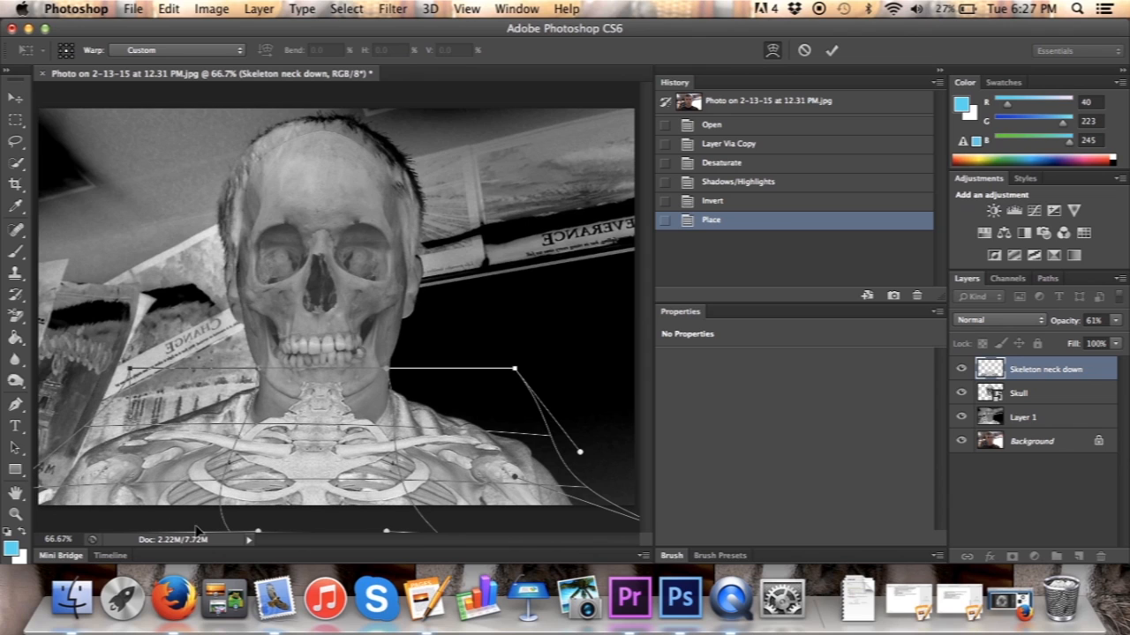
# Step: Refine the skeleton's warp by pulling both lower corners inward, fitting the shoulder bones and collarbone to the body, and apply it
pyautogui.click(65, 538)
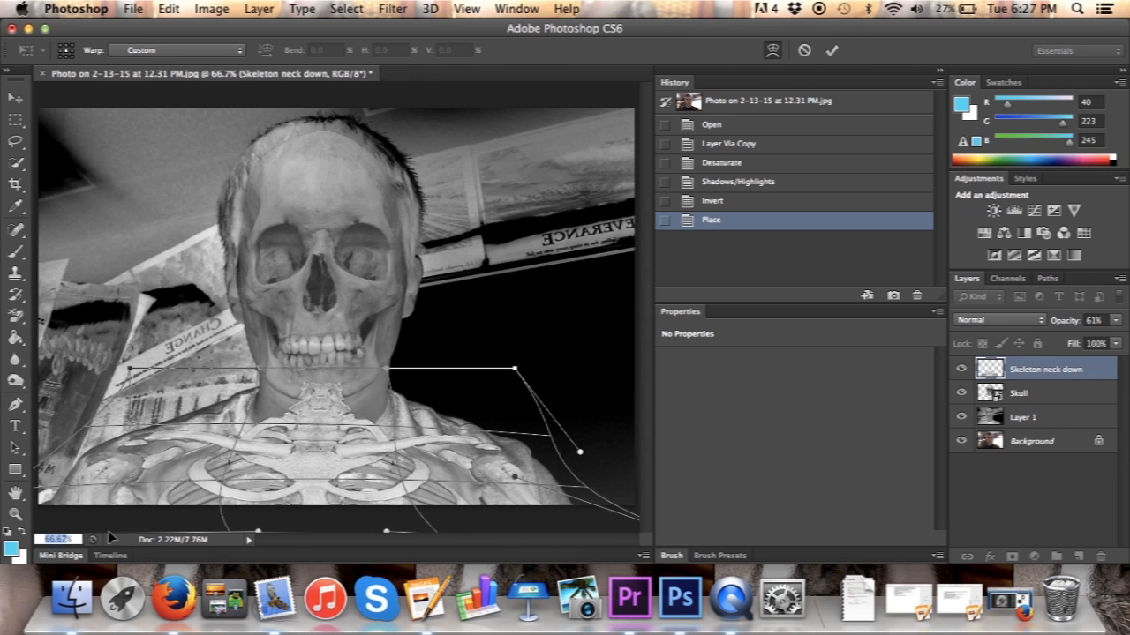
pyautogui.write('50')
pyautogui.press('Return')
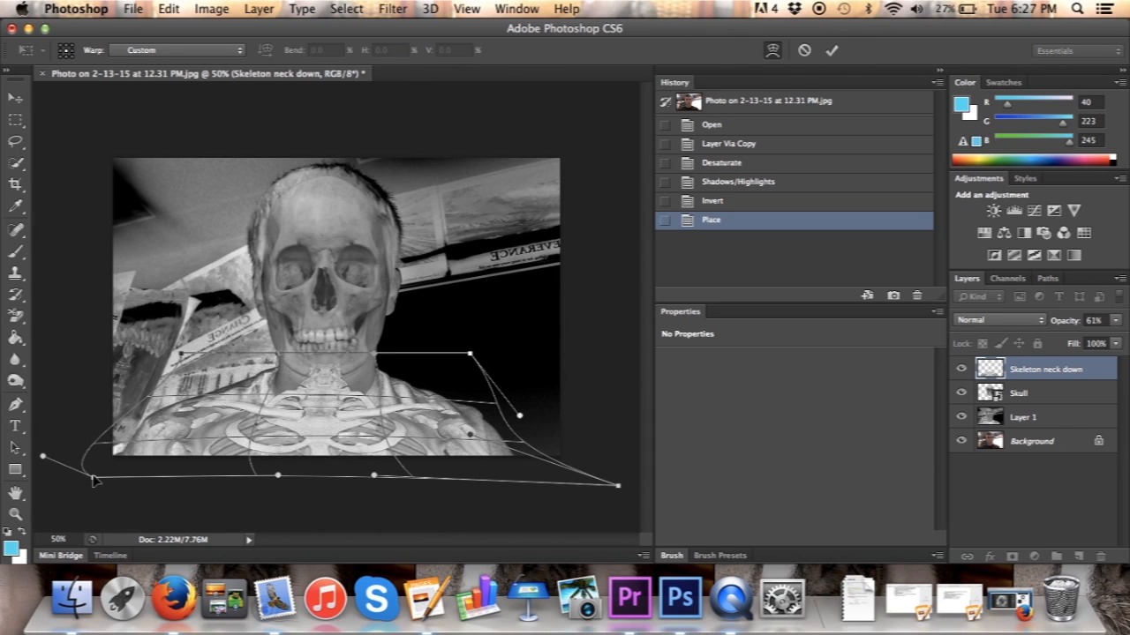
pyautogui.moveTo(95, 480); pyautogui.dragTo(71, 464)
pyautogui.moveTo(161, 436); pyautogui.dragTo(171, 435)
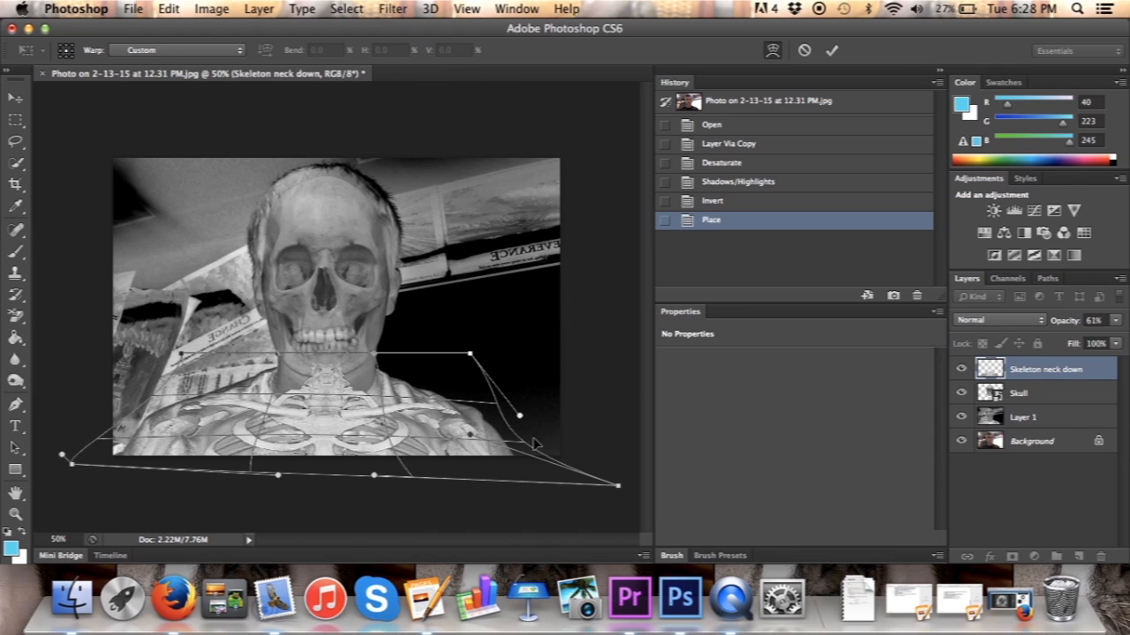
pyautogui.moveTo(475, 449); pyautogui.dragTo(477, 445)
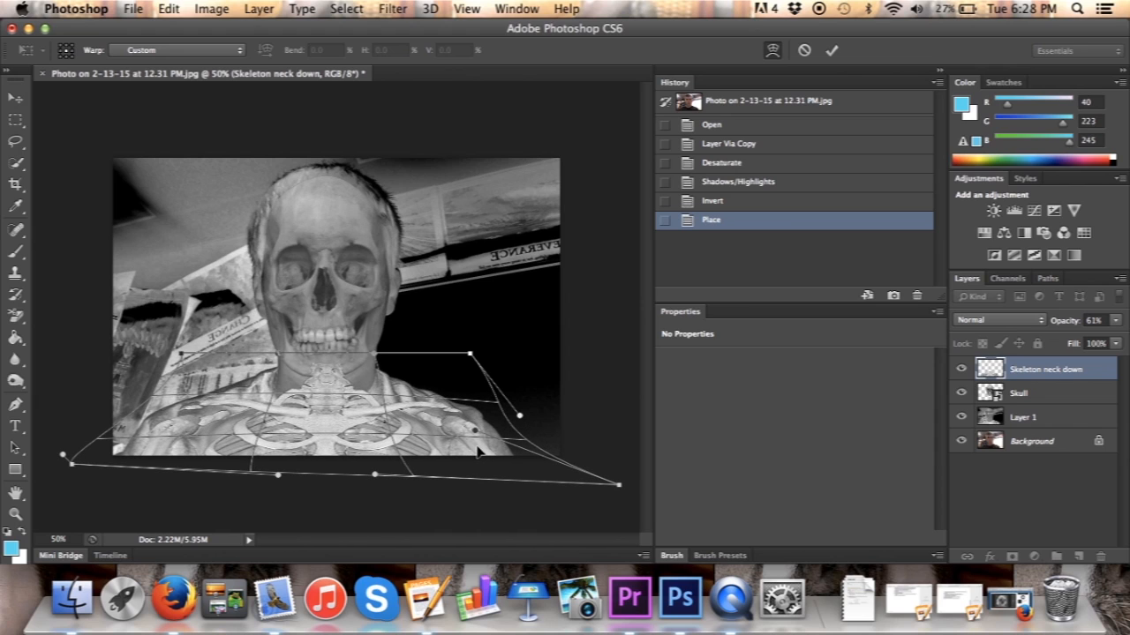
pyautogui.moveTo(620, 486); pyautogui.dragTo(574, 470)
pyautogui.moveTo(460, 430); pyautogui.dragTo(460, 431)
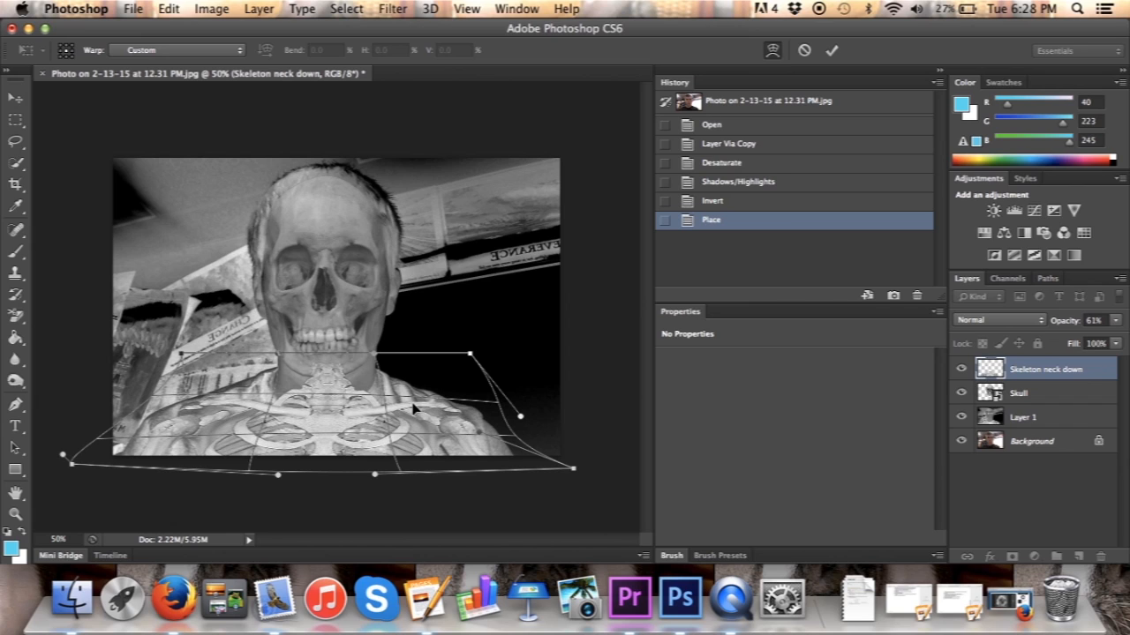
pyautogui.moveTo(413, 409); pyautogui.dragTo(412, 404)
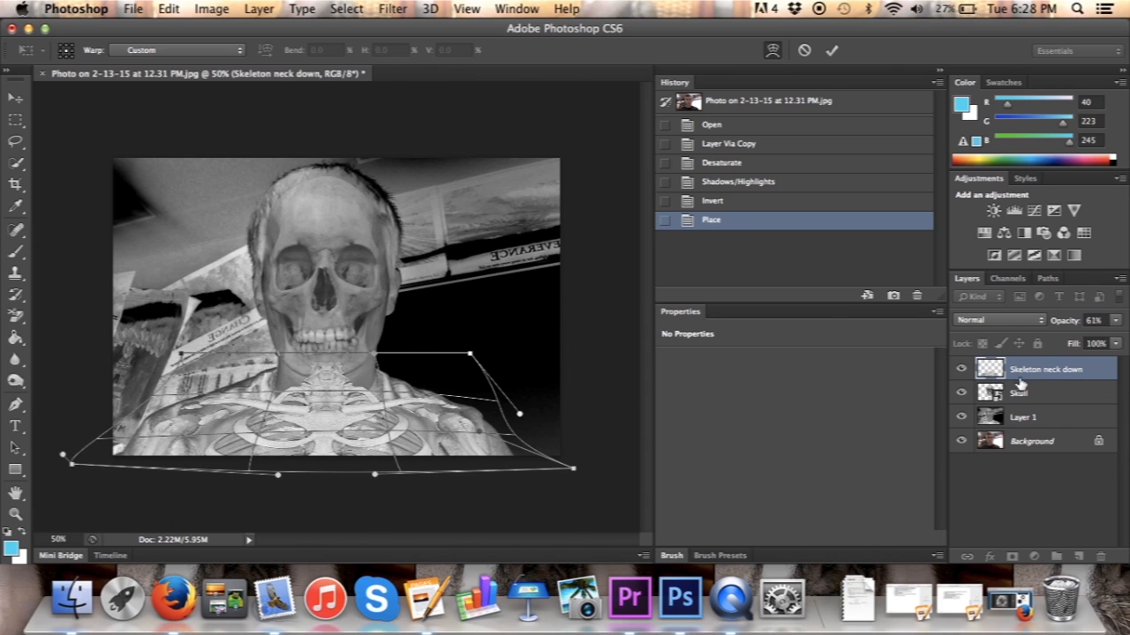
pyautogui.click(832, 51)
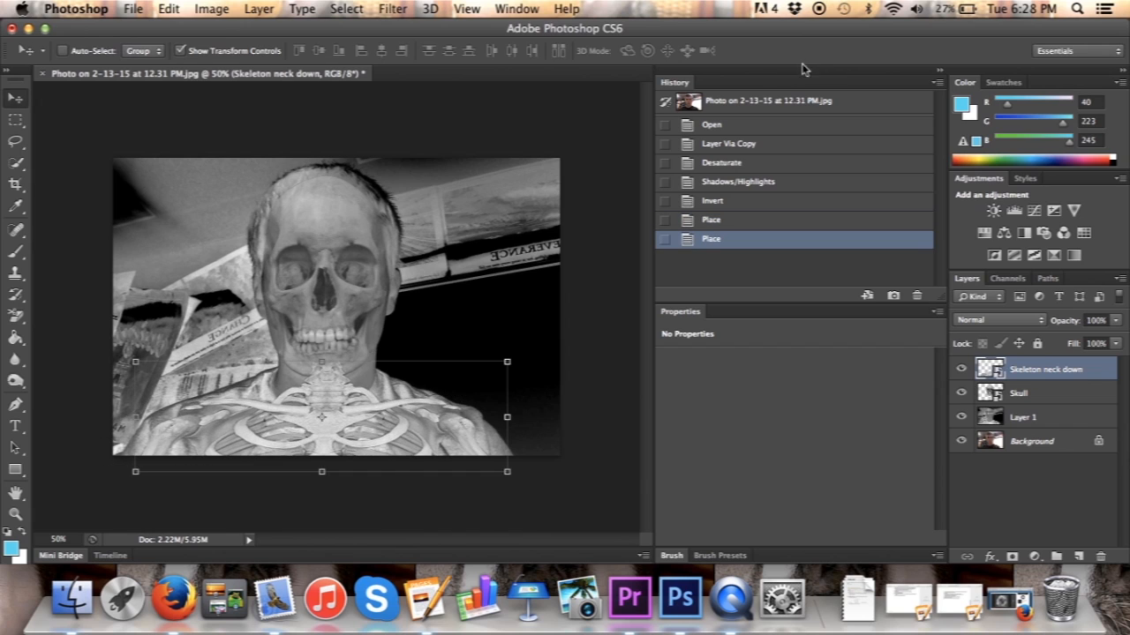
# Step: Move the Skull layer above the Skeleton neck down layer
pyautogui.doubleClick(1021, 394)
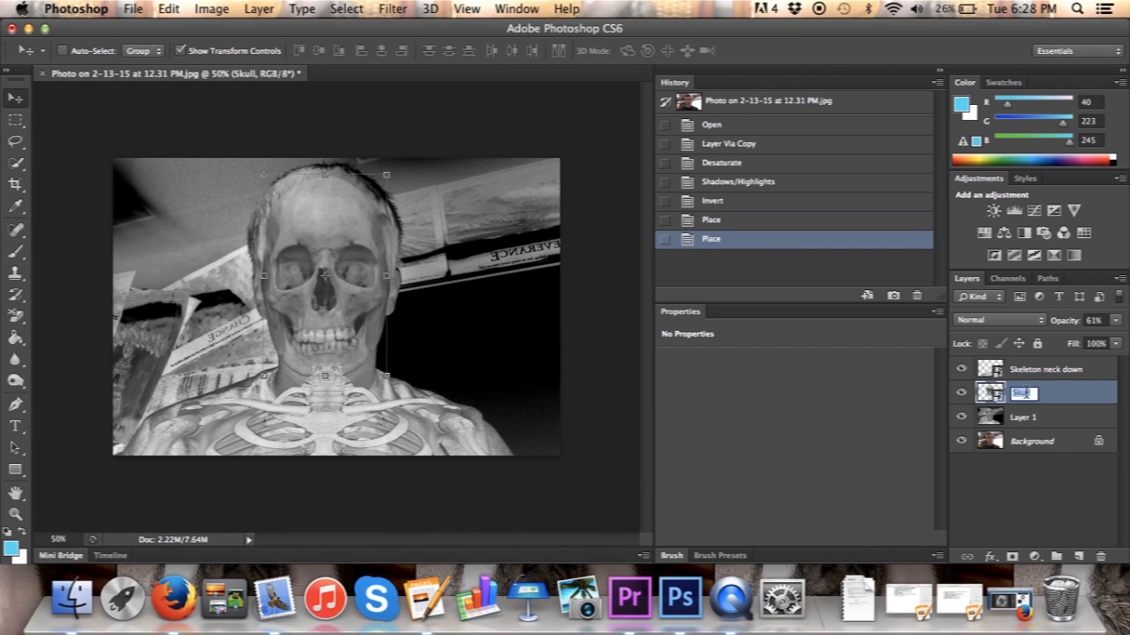
pyautogui.click(1069, 393)
pyautogui.doubleClick(1064, 395)
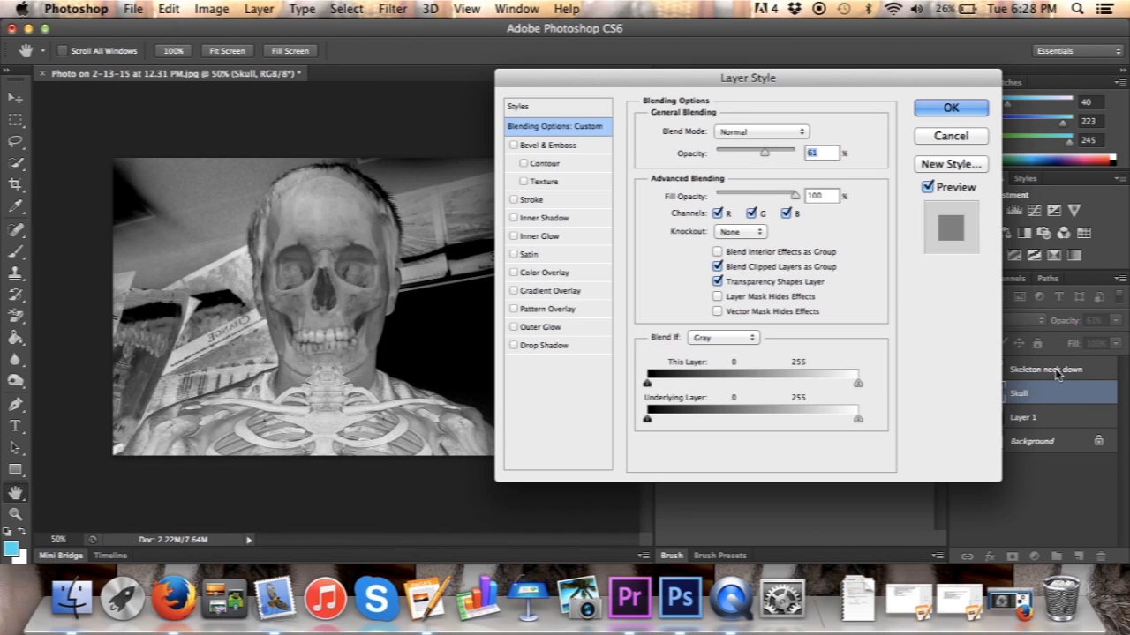
pyautogui.click(950, 106)
pyautogui.moveTo(1028, 392); pyautogui.dragTo(1024, 367)
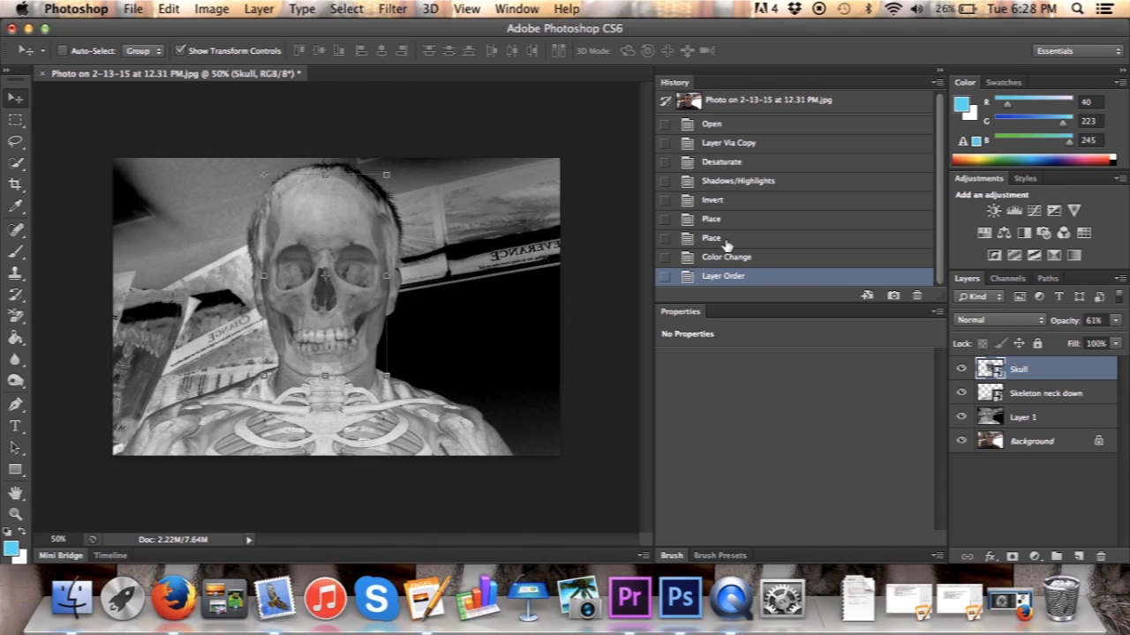
# Step: Shift the Skeleton neck down layer slightly left to line its spine up with the skull
pyautogui.click(1031, 397)
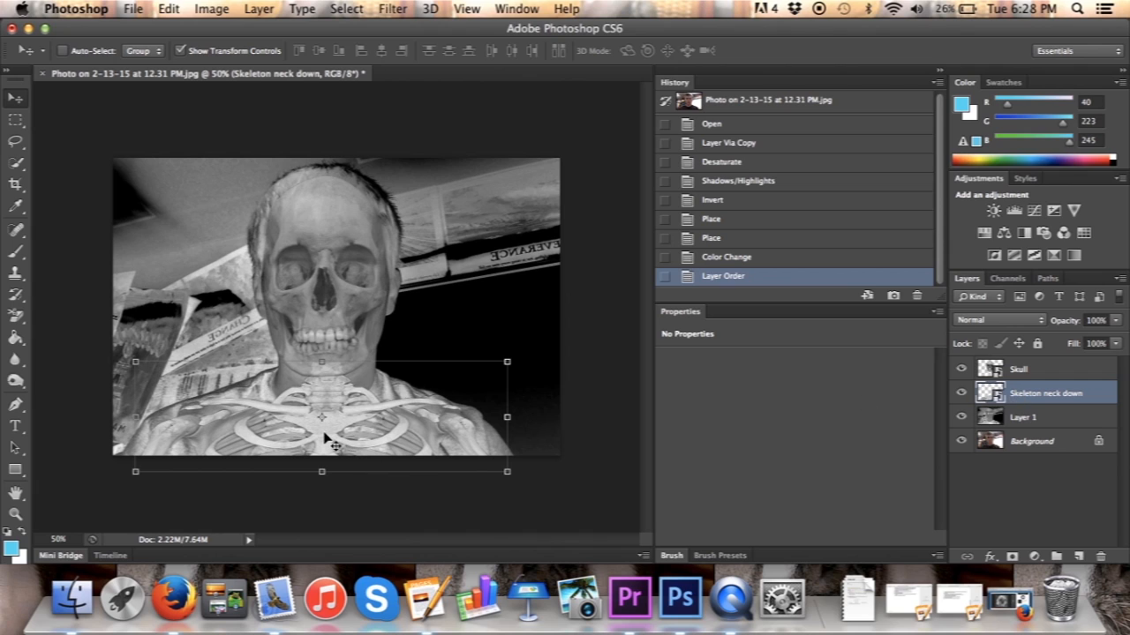
pyautogui.moveTo(324, 439); pyautogui.dragTo(321, 436)
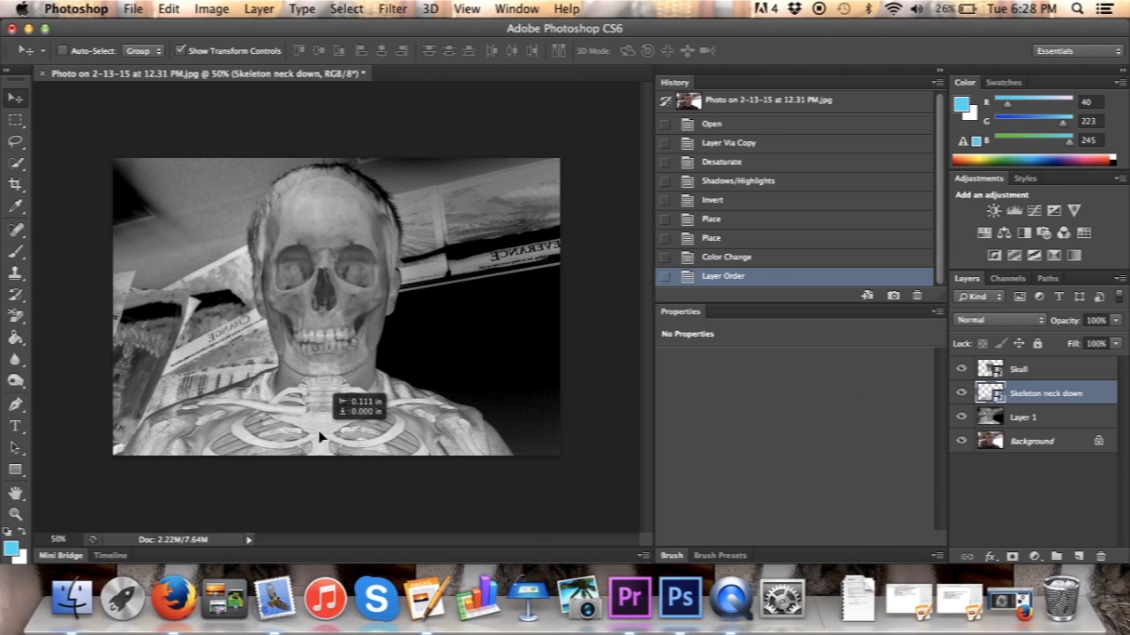
pyautogui.moveTo(321, 436); pyautogui.dragTo(321, 436)
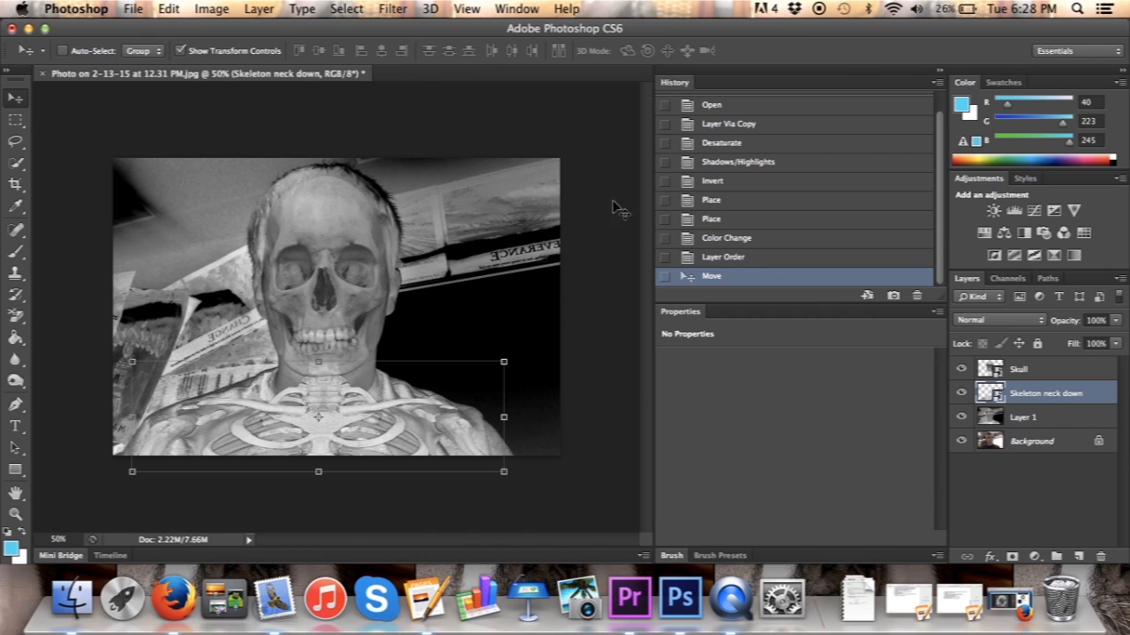
# Step: Warp the Skeleton neck down layer again, adjusting the shoulders, neck edge and both collarbones to follow the body, and apply it
pyautogui.press('super+t')
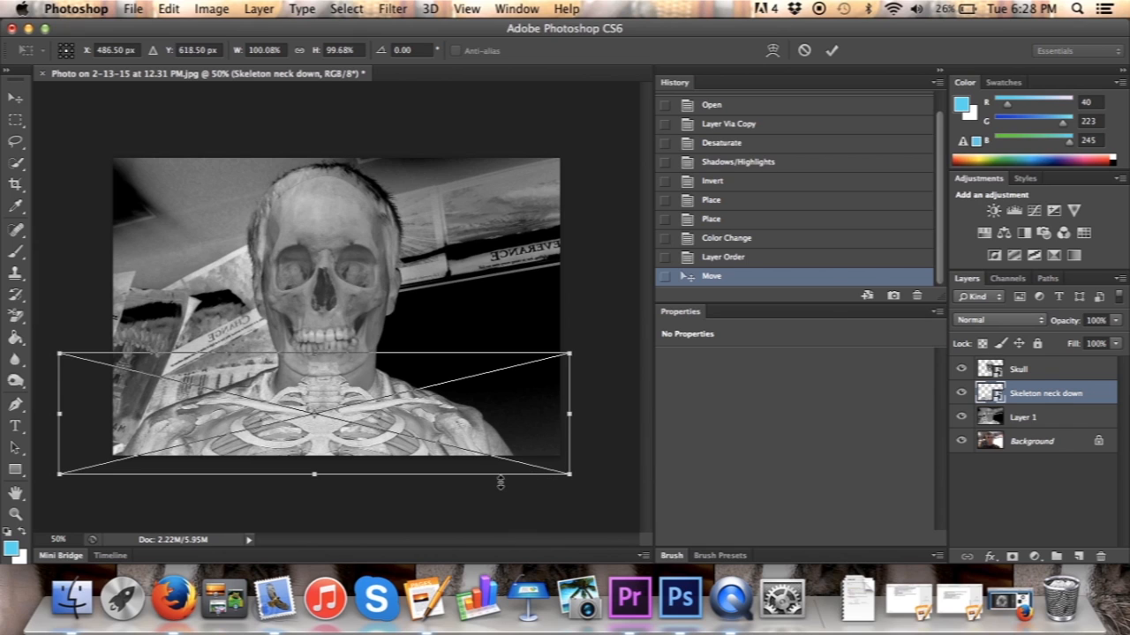
pyautogui.click(772, 52)
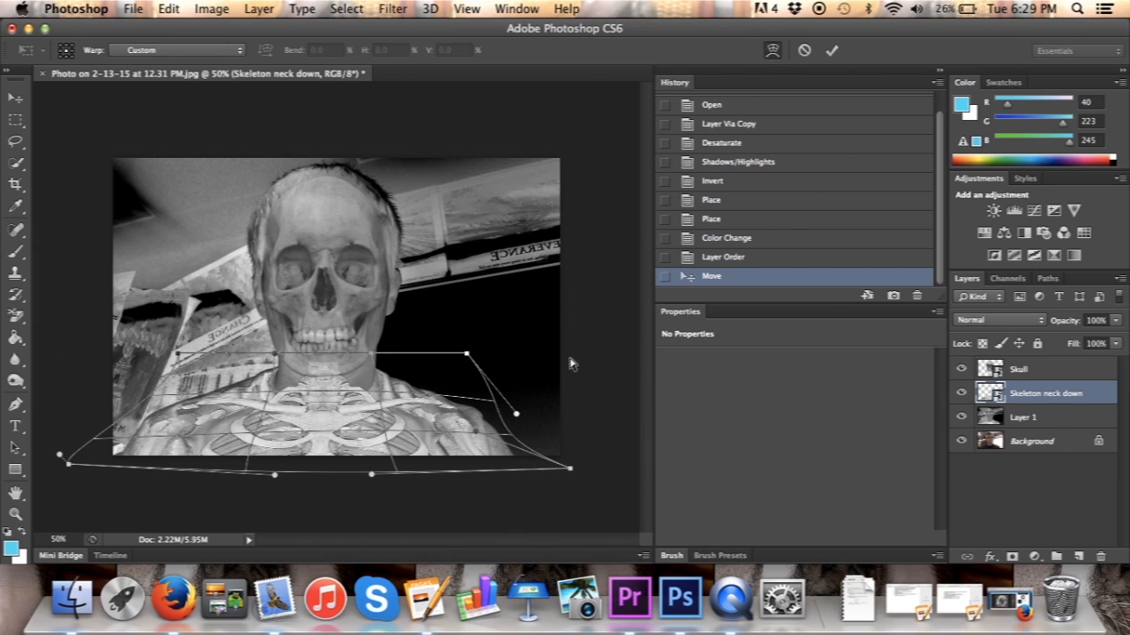
pyautogui.moveTo(477, 435); pyautogui.dragTo(486, 454)
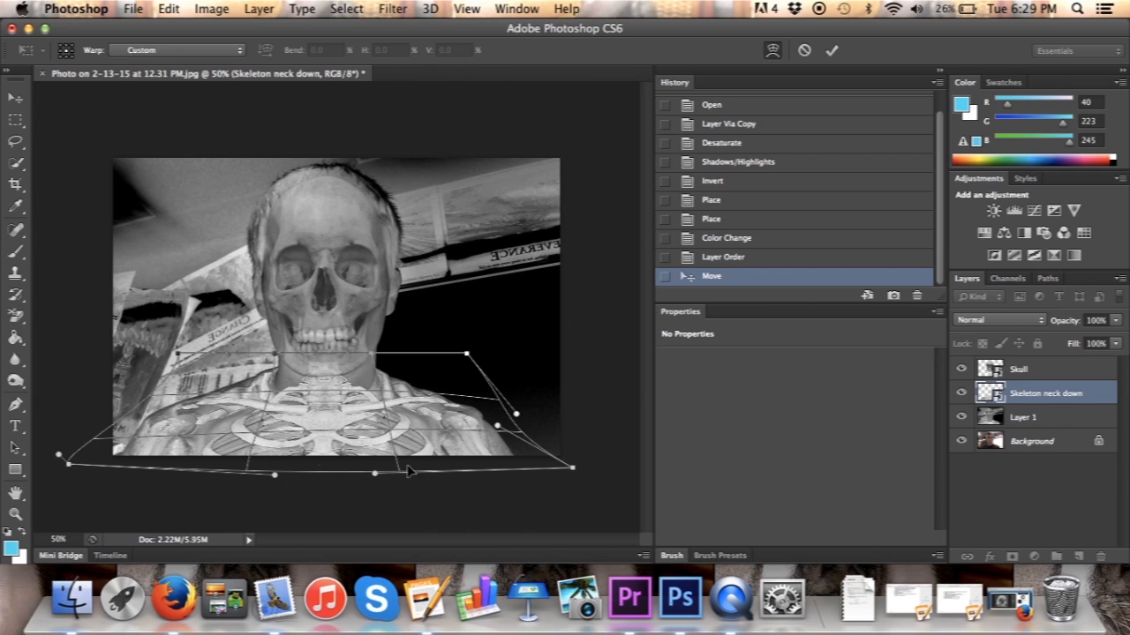
pyautogui.moveTo(160, 440); pyautogui.dragTo(166, 445)
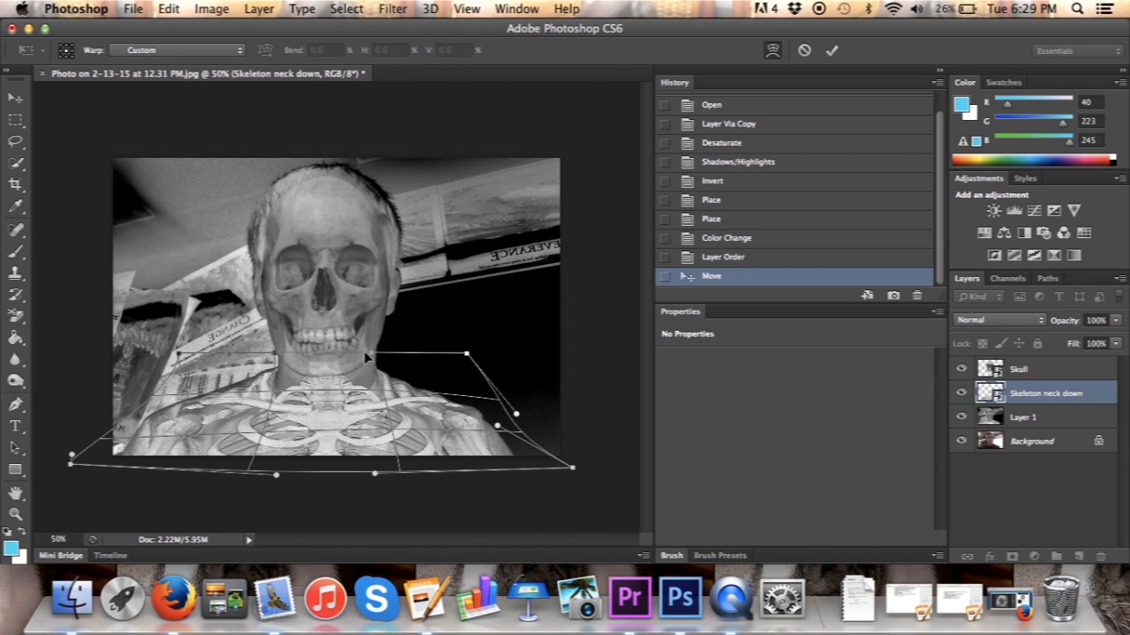
pyautogui.moveTo(373, 355); pyautogui.dragTo(388, 364)
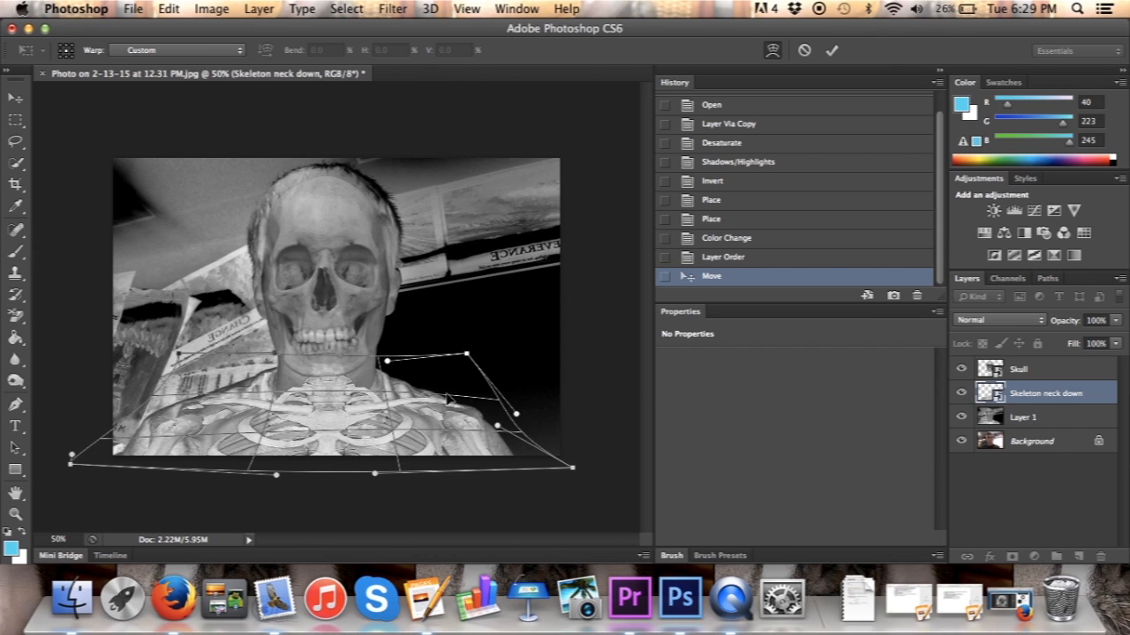
pyautogui.moveTo(449, 395); pyautogui.dragTo(447, 405)
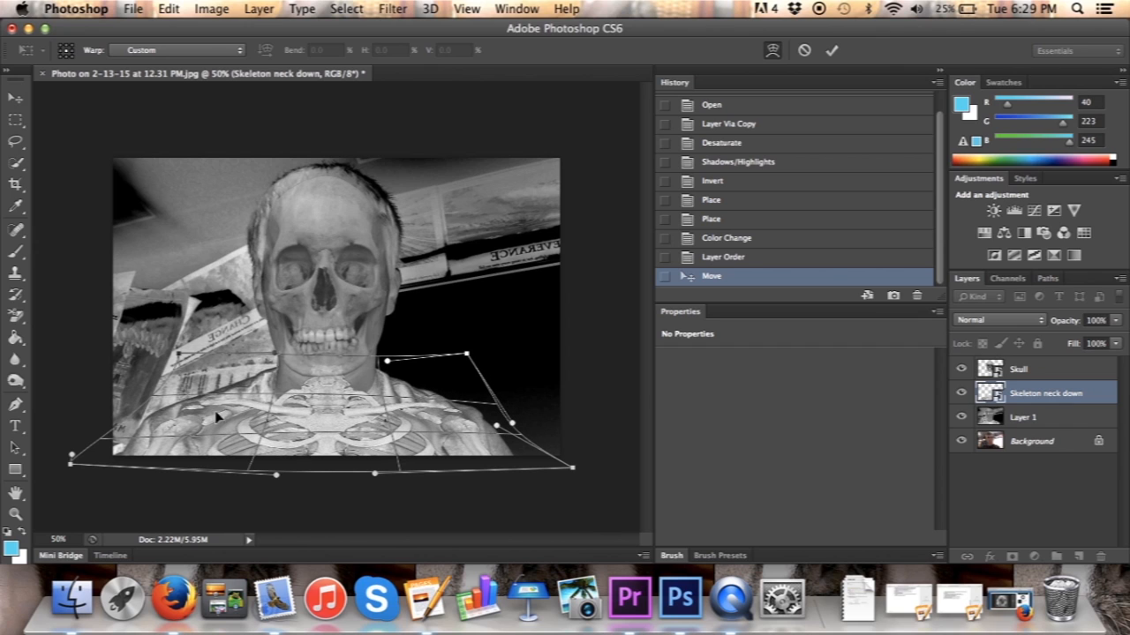
pyautogui.moveTo(209, 399); pyautogui.dragTo(215, 403)
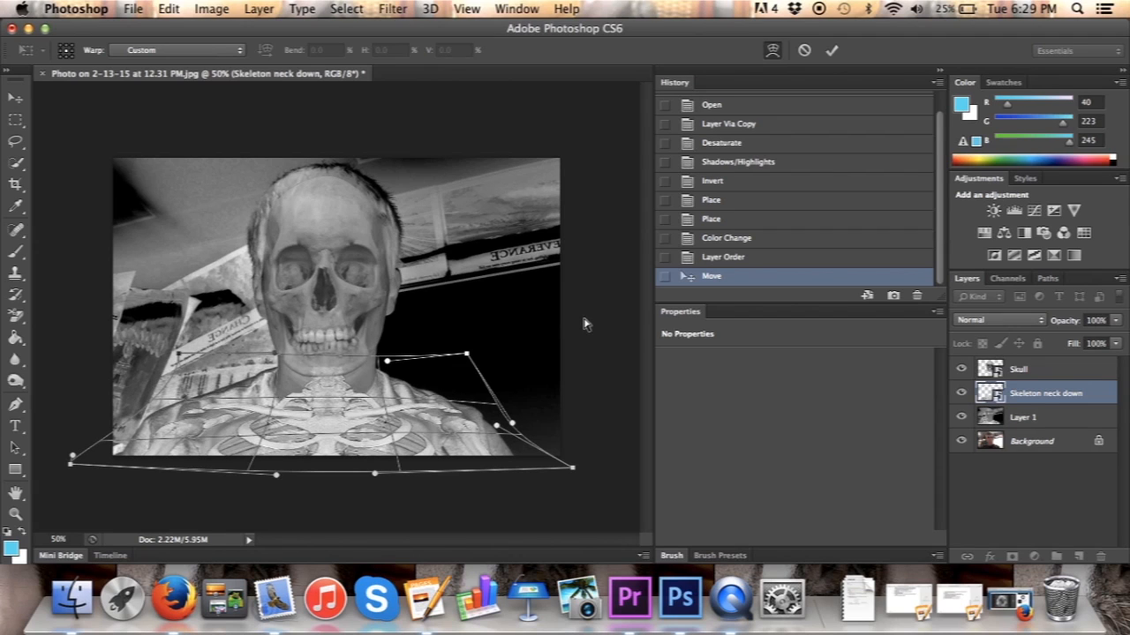
pyautogui.click(831, 50)
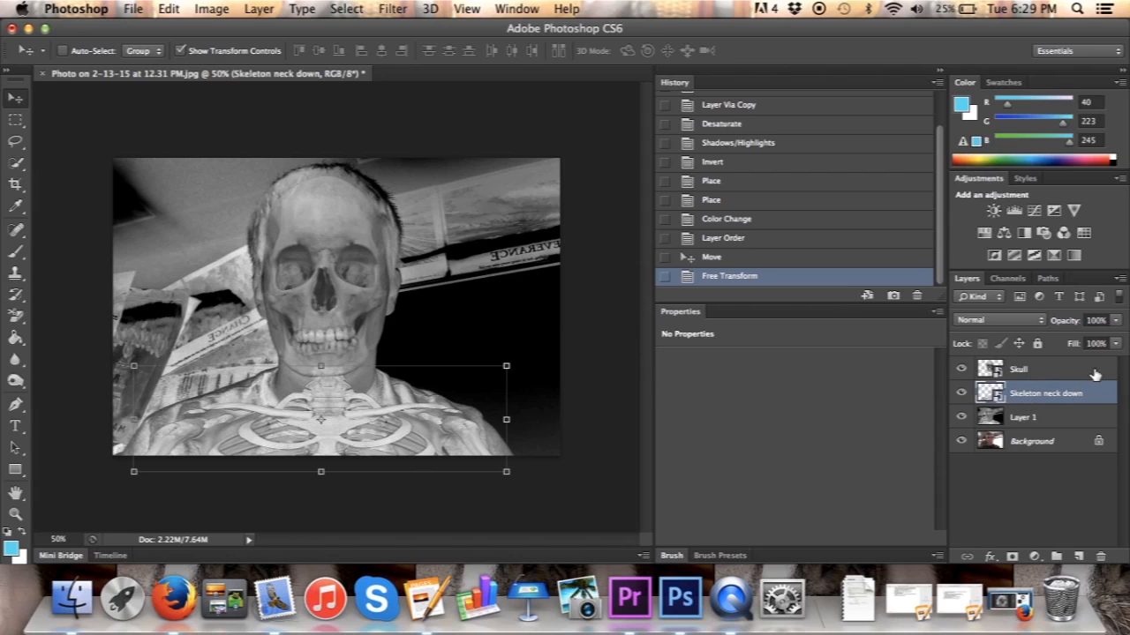
# Step: Lower the Skeleton neck down layer's opacity to 50%
pyautogui.click(1115, 320)
pyautogui.moveTo(1115, 339); pyautogui.dragTo(1078, 351)
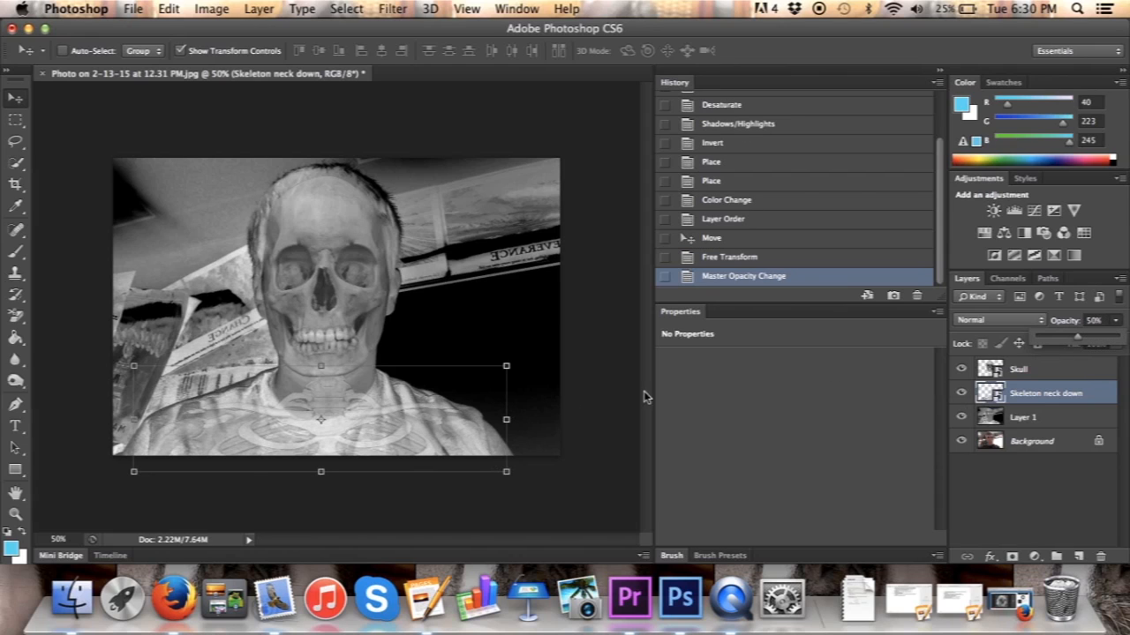
# Step: Set the Skull layer's opacity to 40%
pyautogui.click(1041, 370)
pyautogui.click(1094, 320)
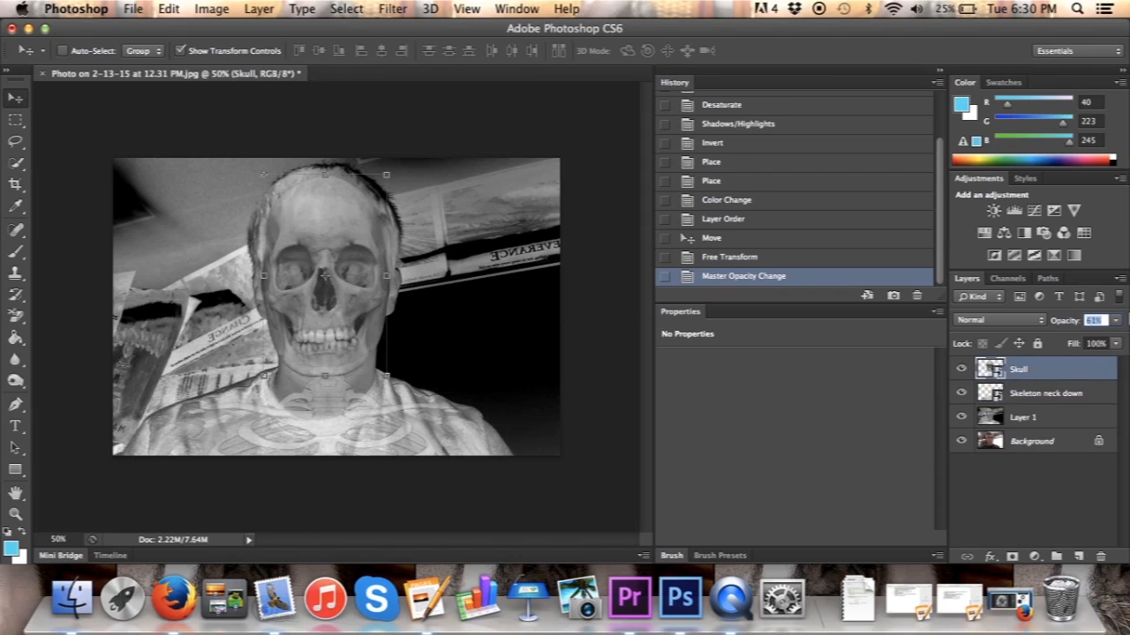
pyautogui.write('40')
pyautogui.press('Return')
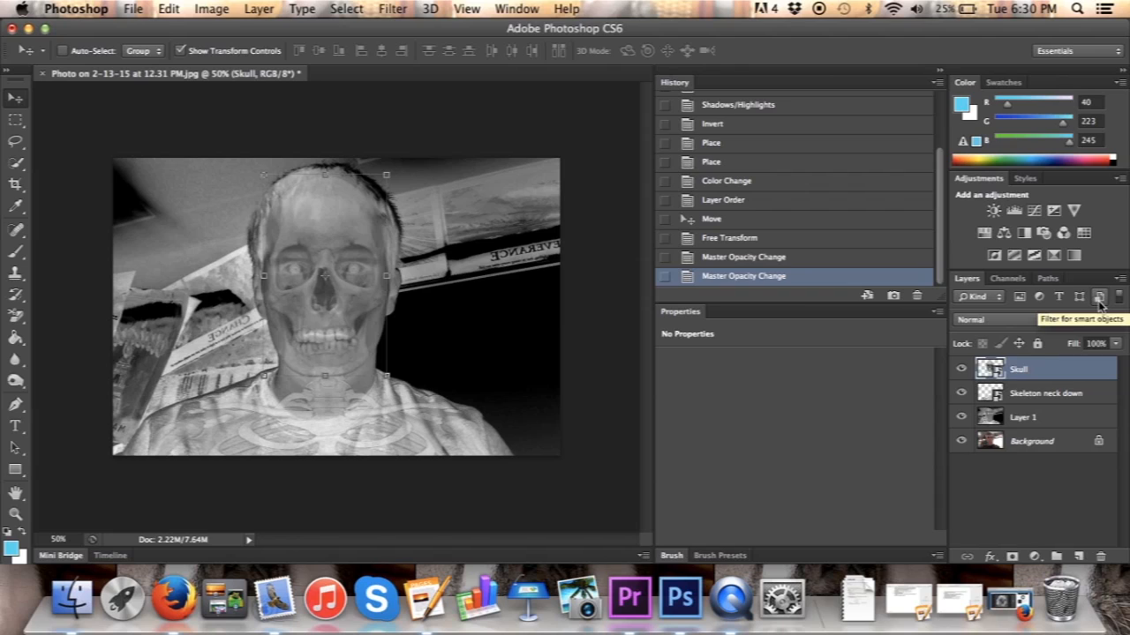
# Step: Set the Skeleton neck down layer's opacity to 60% and deselect all layers
pyautogui.click(1029, 394)
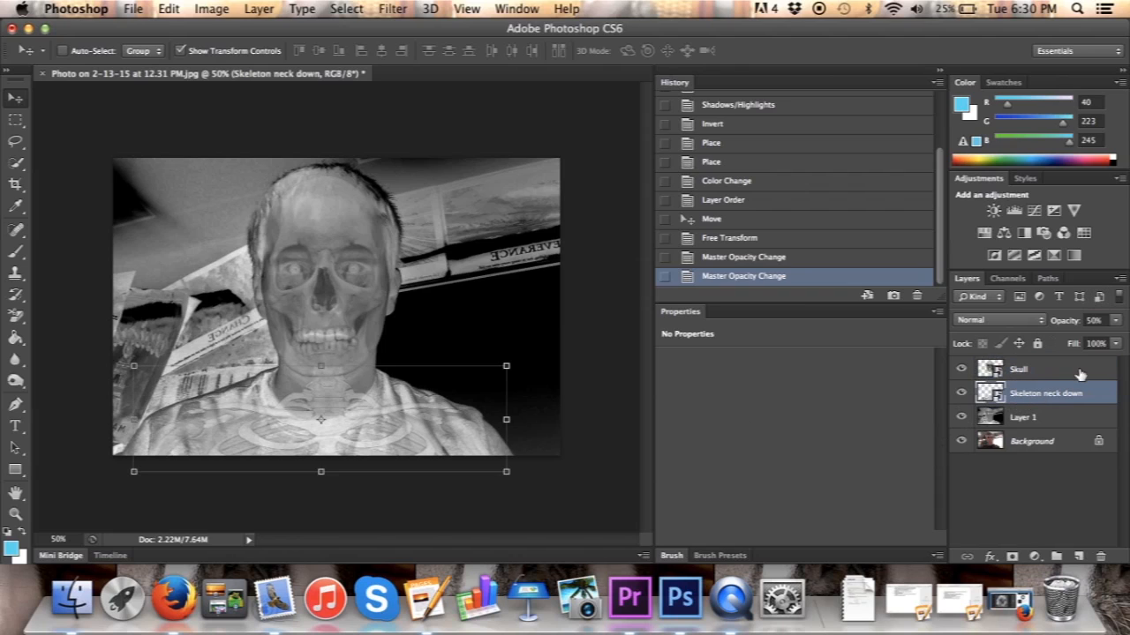
pyautogui.click(1117, 320)
pyautogui.moveTo(1082, 343); pyautogui.dragTo(1090, 343)
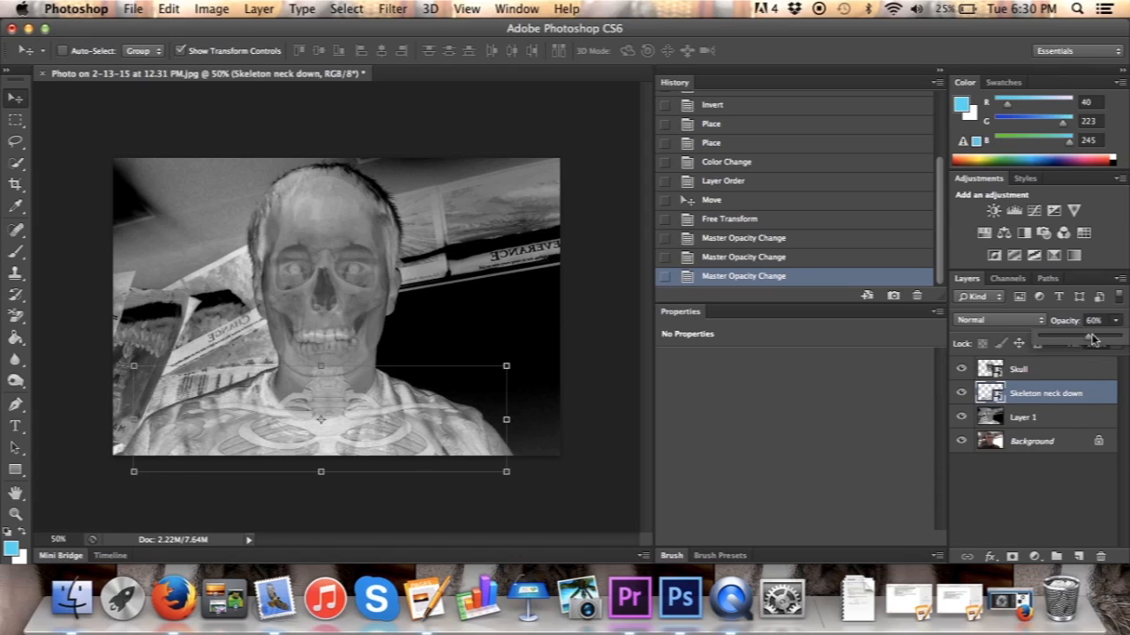
pyautogui.click(1051, 475)
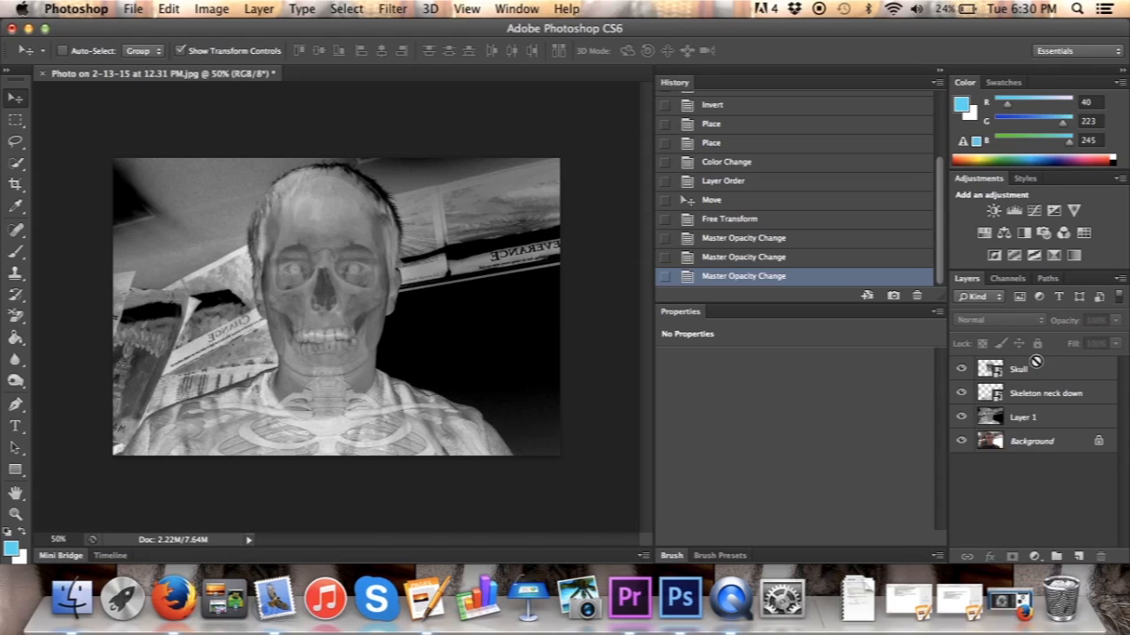
# Step: Stamp all visible layers into a new top layer and add a Color Overlay effect to it
pyautogui.press('super+alt+shift+e')
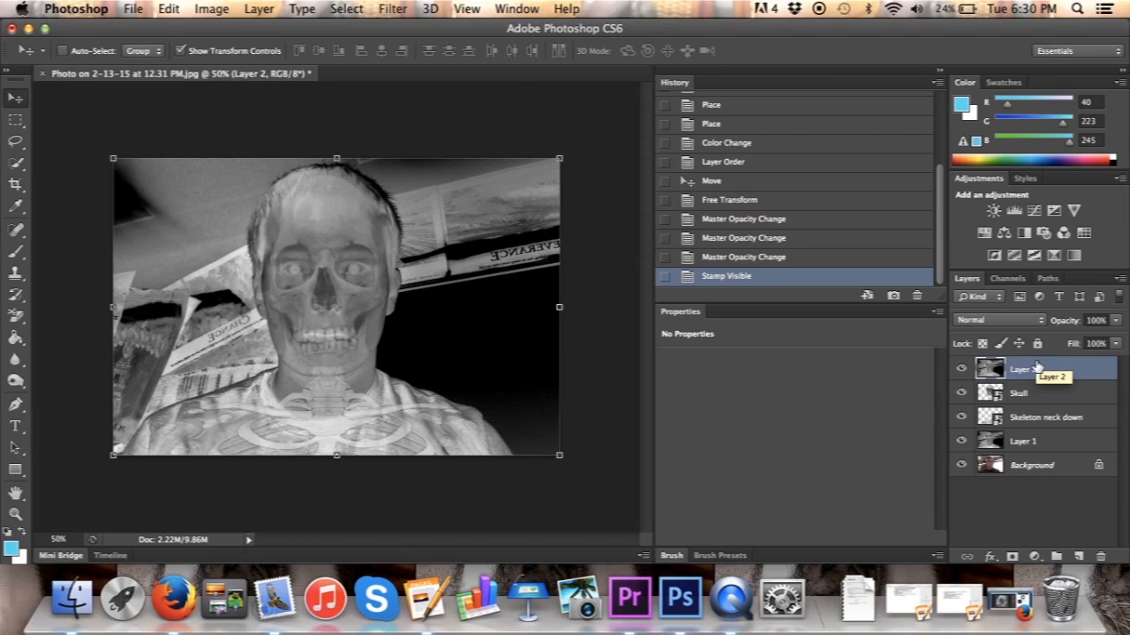
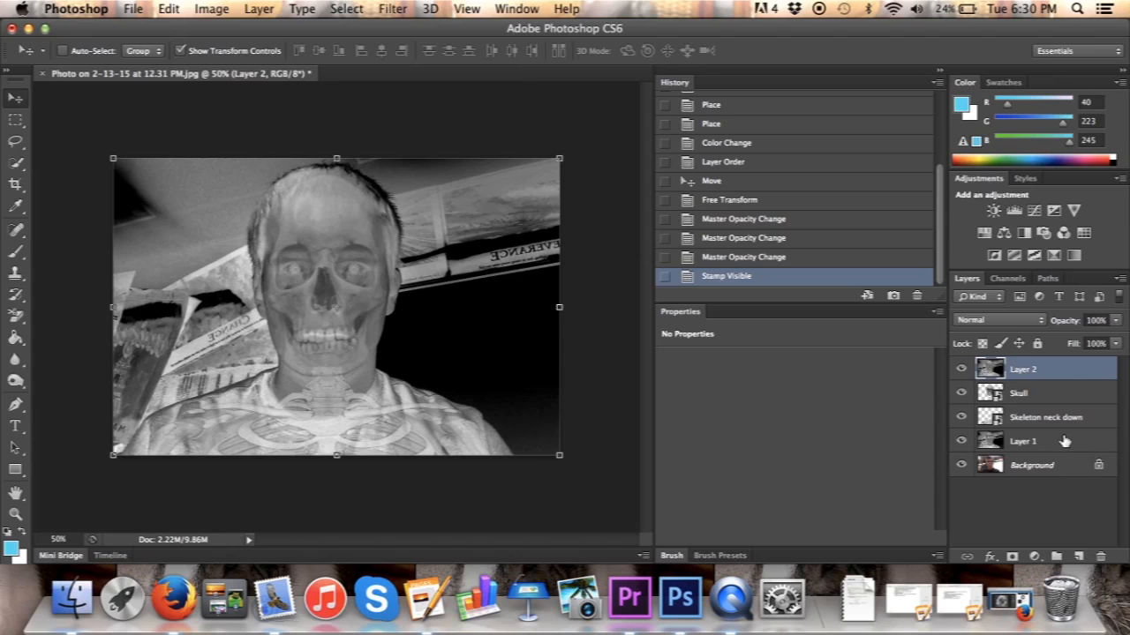
pyautogui.doubleClick(1024, 373)
pyautogui.doubleClick(1072, 373)
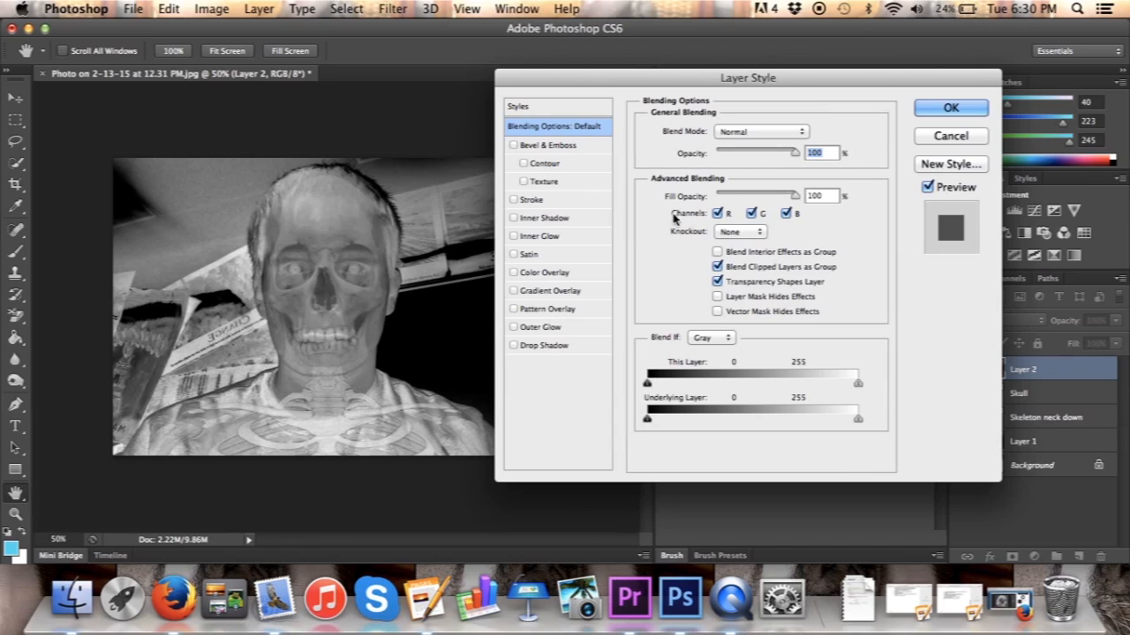
pyautogui.click(561, 280)
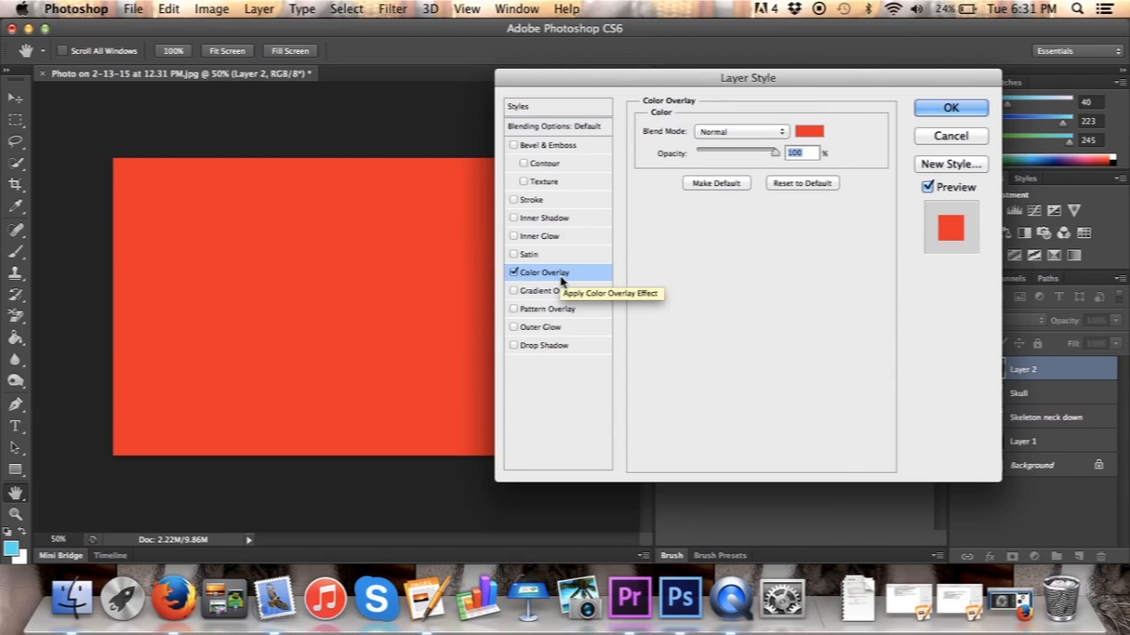
# Step: Set the overlay colour to hex 428e61
pyautogui.click(809, 132)
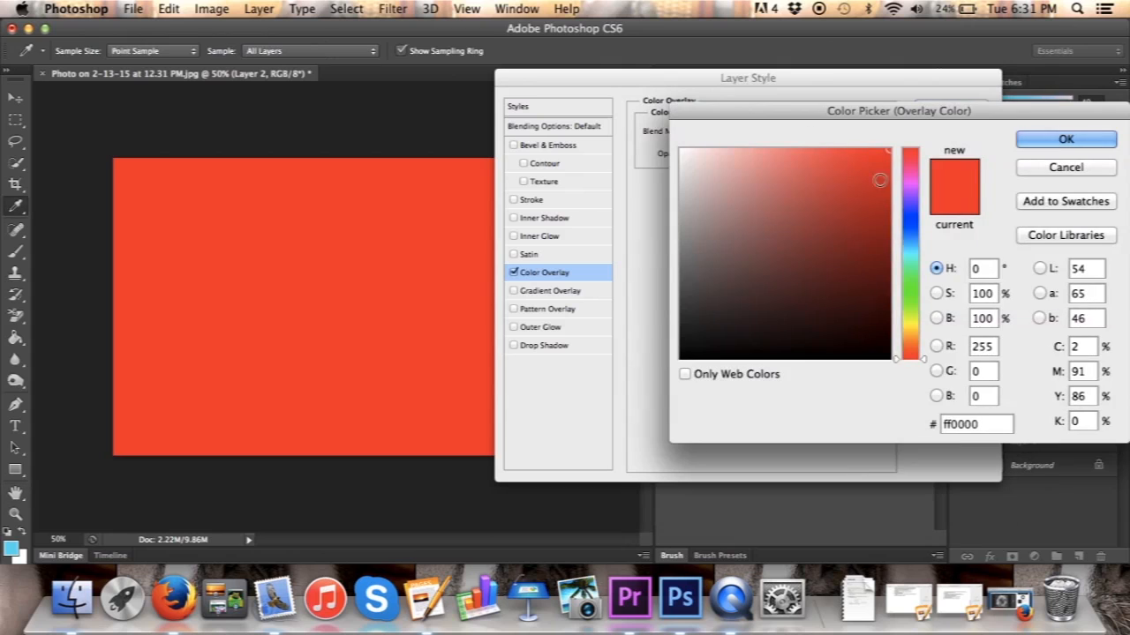
pyautogui.press('BackSpace')
pyautogui.press('BackSpace')
pyautogui.press('BackSpace')
pyautogui.press('BackSpace')
pyautogui.press('BackSpace')
pyautogui.press('BackSpace')
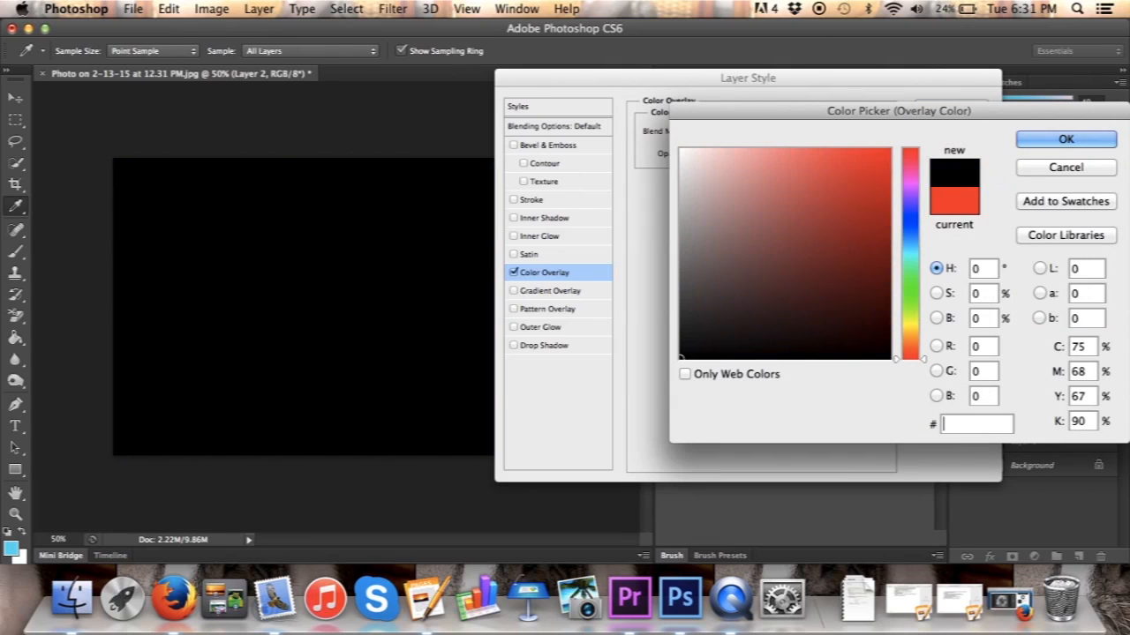
pyautogui.write('428e')
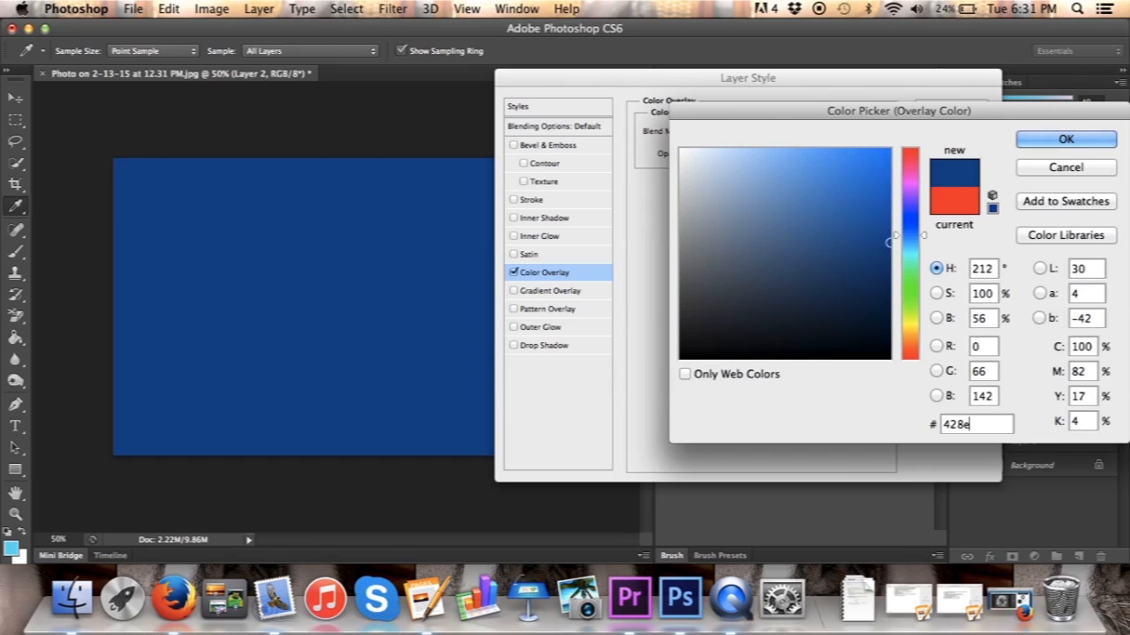
pyautogui.write('61')
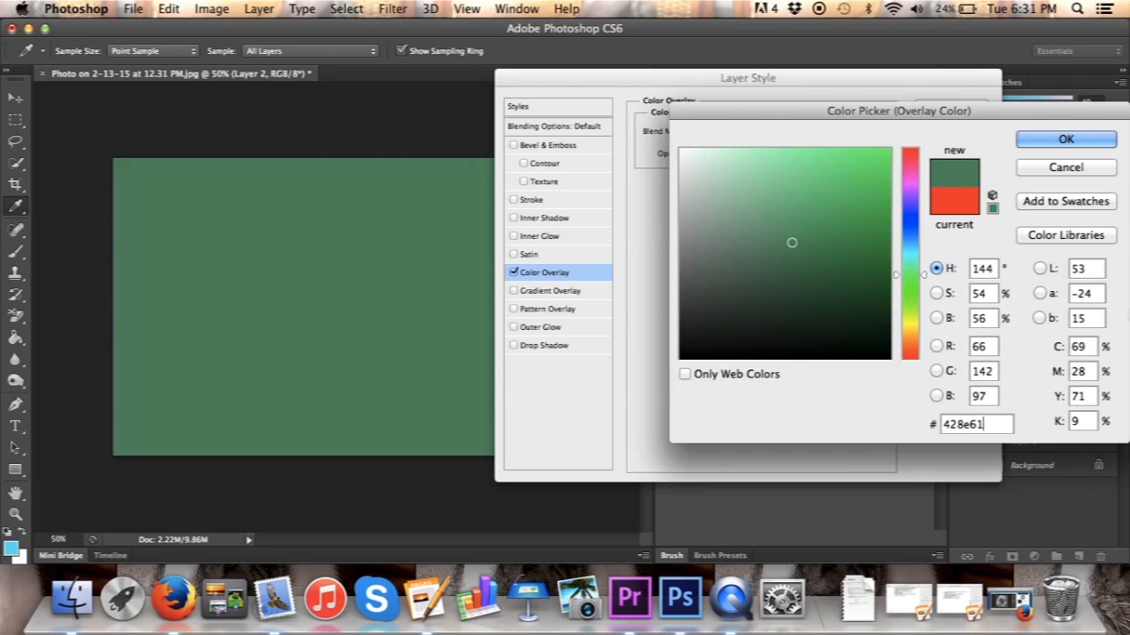
pyautogui.click(1059, 143)
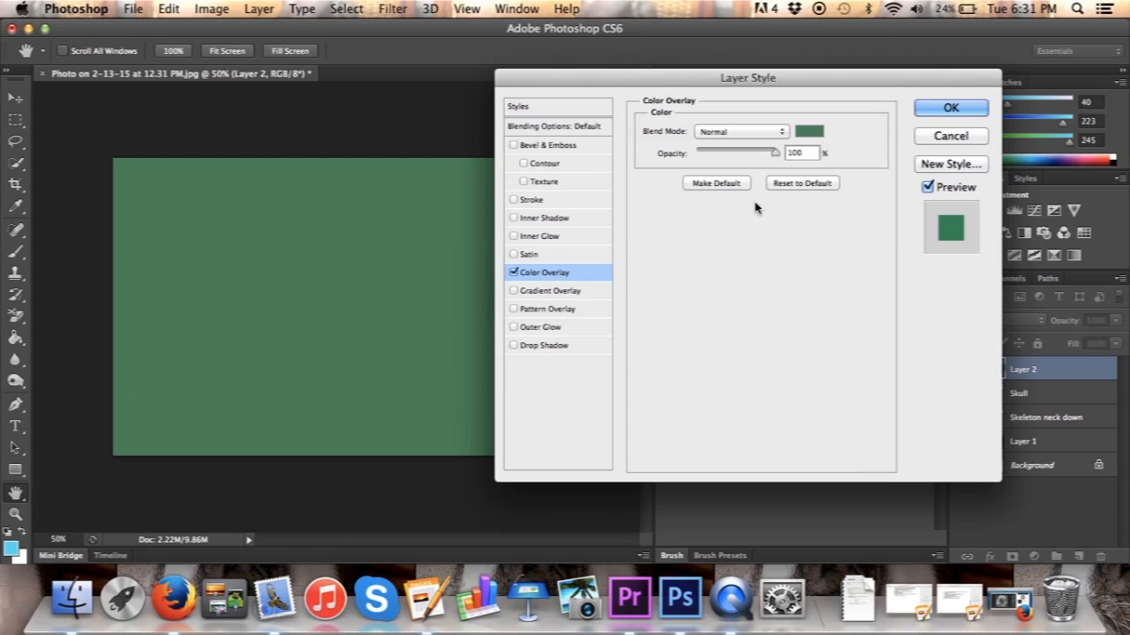
# Step: Set the Color Overlay's blend mode to Hard Light and apply the layer style
pyautogui.click(740, 132)
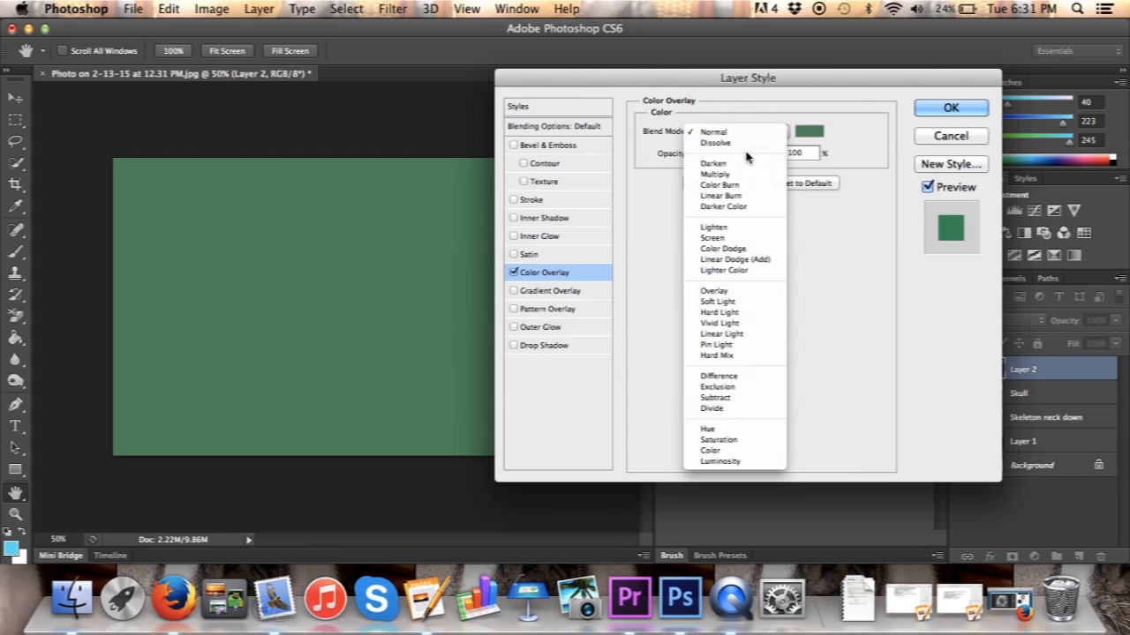
pyautogui.click(740, 312)
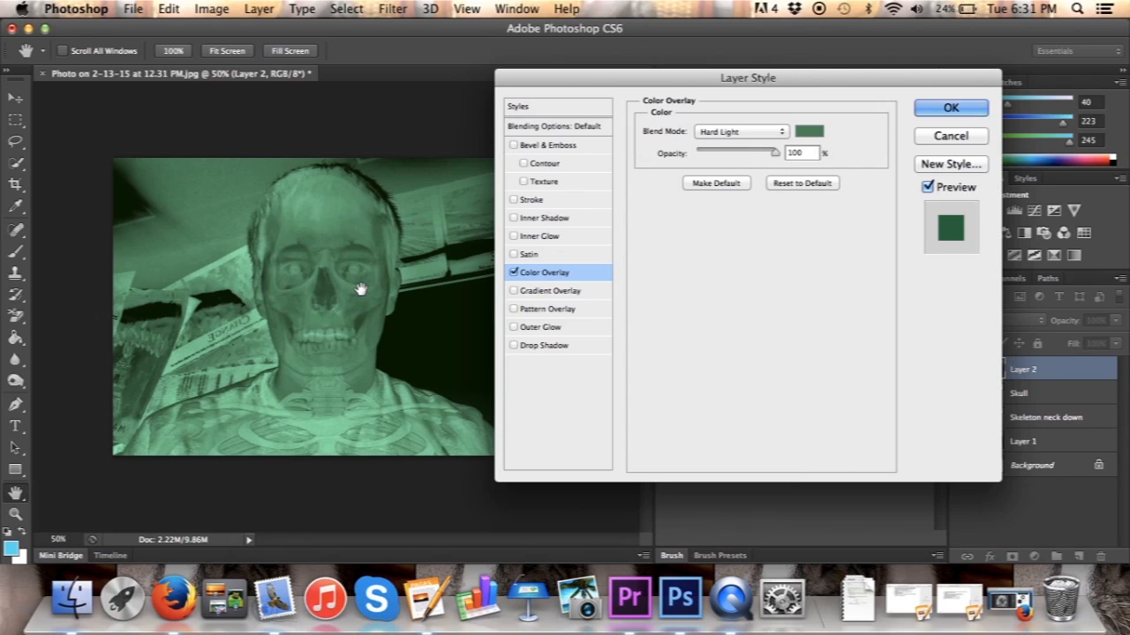
pyautogui.click(948, 111)
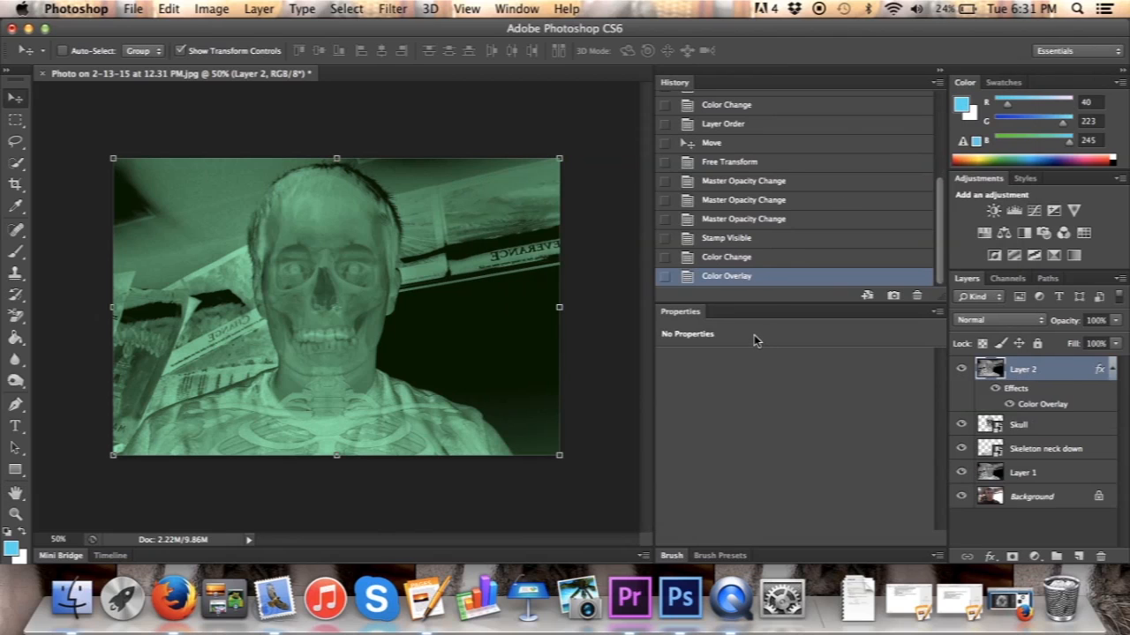
# Step: Apply a Gaussian Blur with a 4-pixel radius to Layer 2 and set the layer's blend mode to Hard Light
pyautogui.click(392, 9)
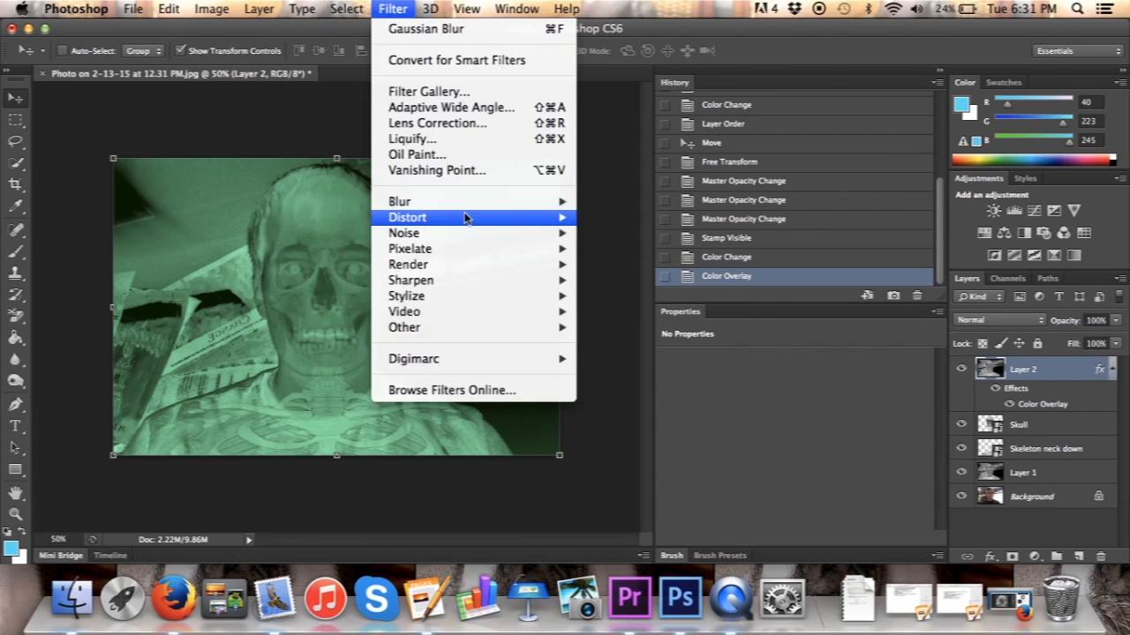
pyautogui.moveTo(458, 203)
pyautogui.click(650, 328)
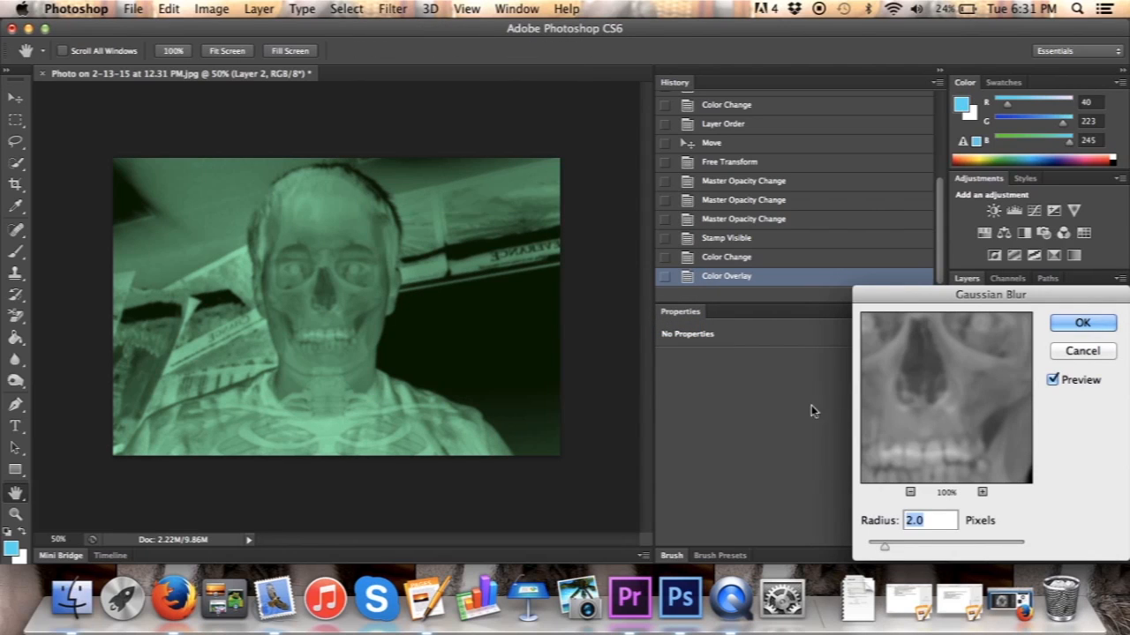
pyautogui.write('4')
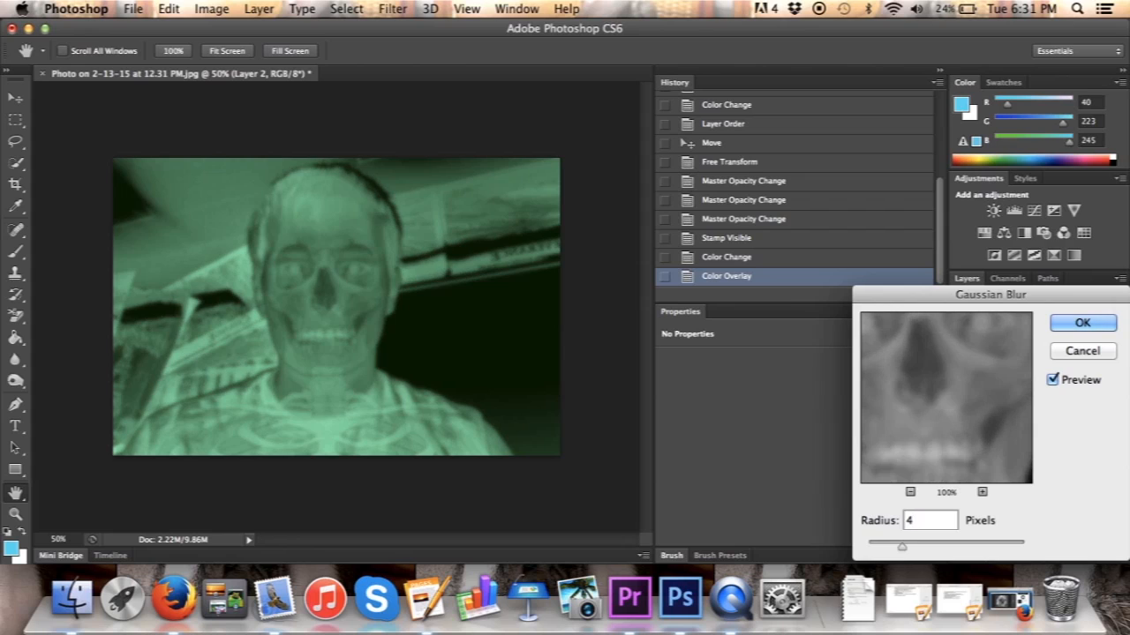
pyautogui.press('Return')
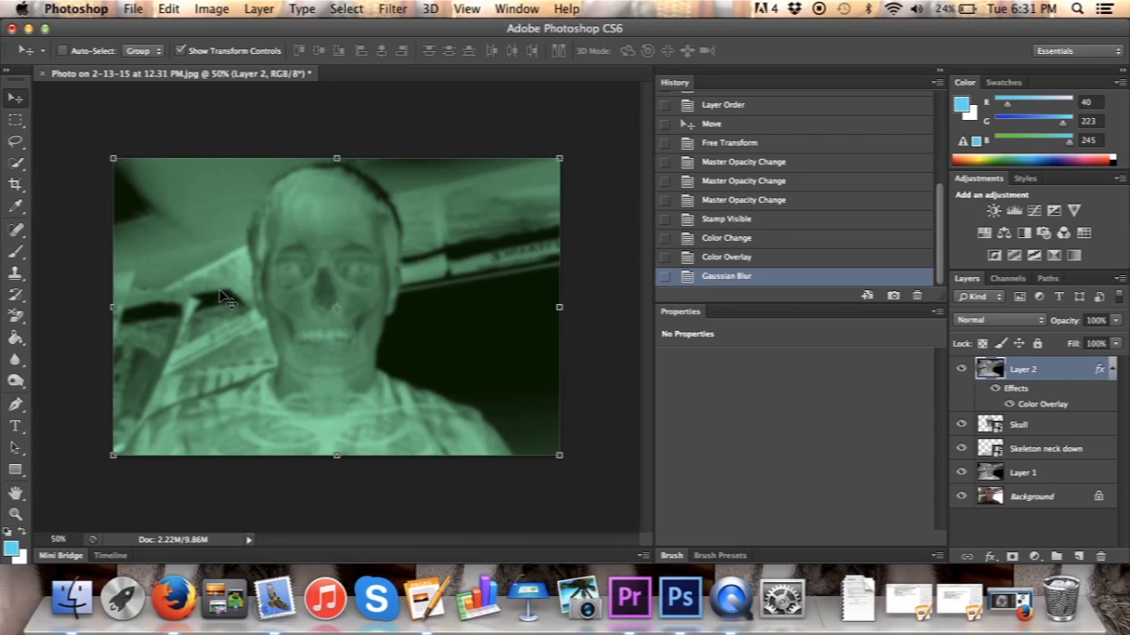
pyautogui.click(1010, 321)
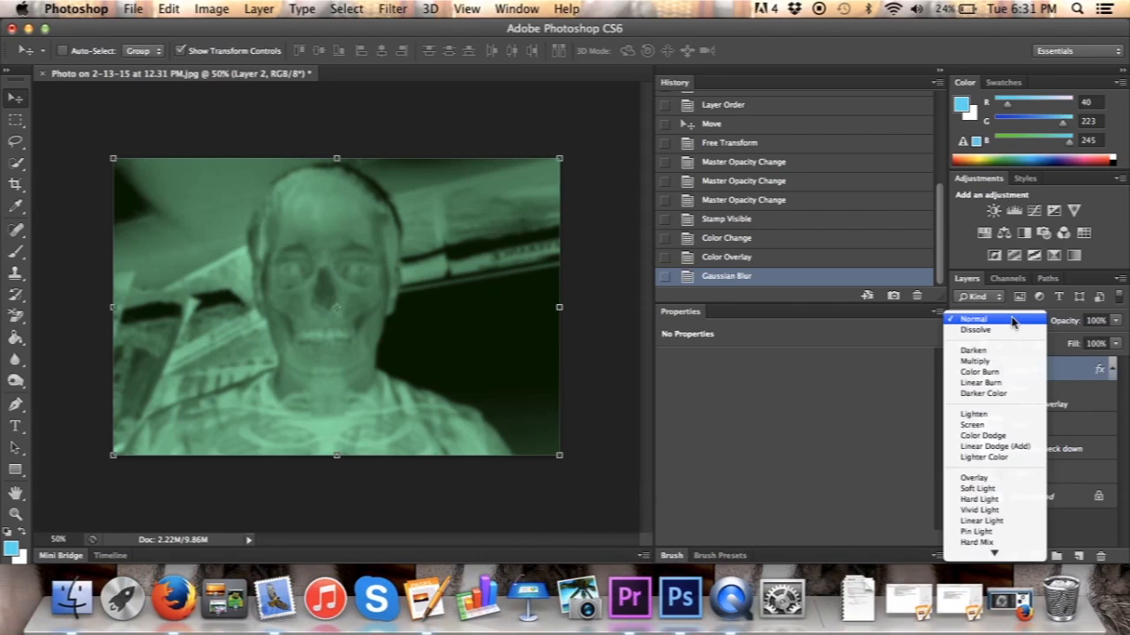
pyautogui.click(989, 499)
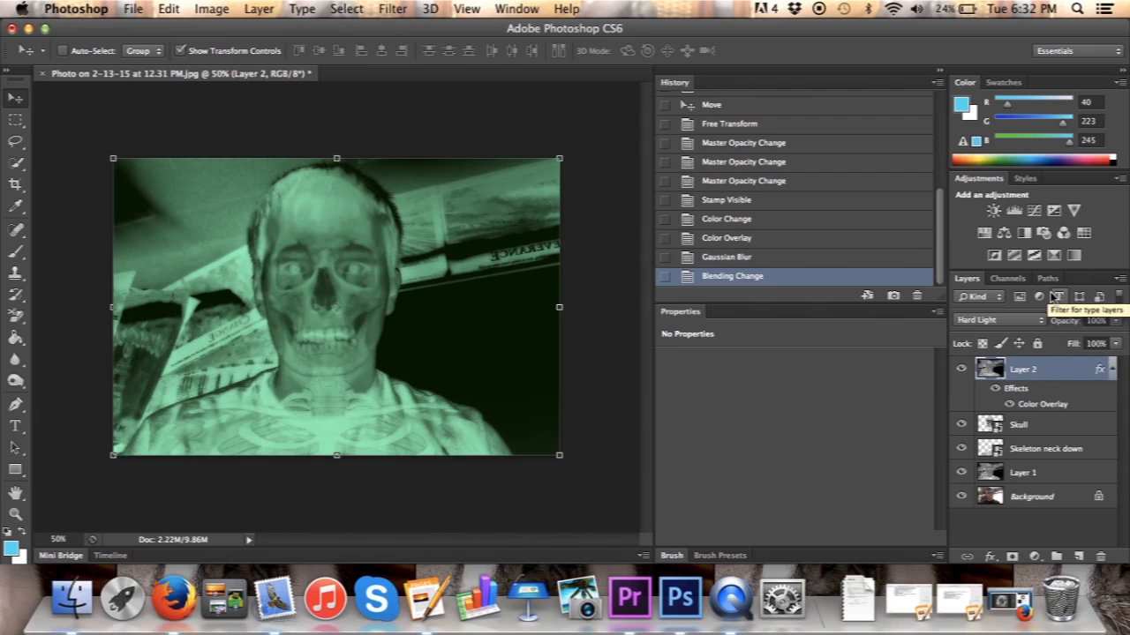
# Step: Try stamping the visible layers into a new layer with Auto Tone, comparing the image with and without the tone change
pyautogui.press('super+alt+shift+e')
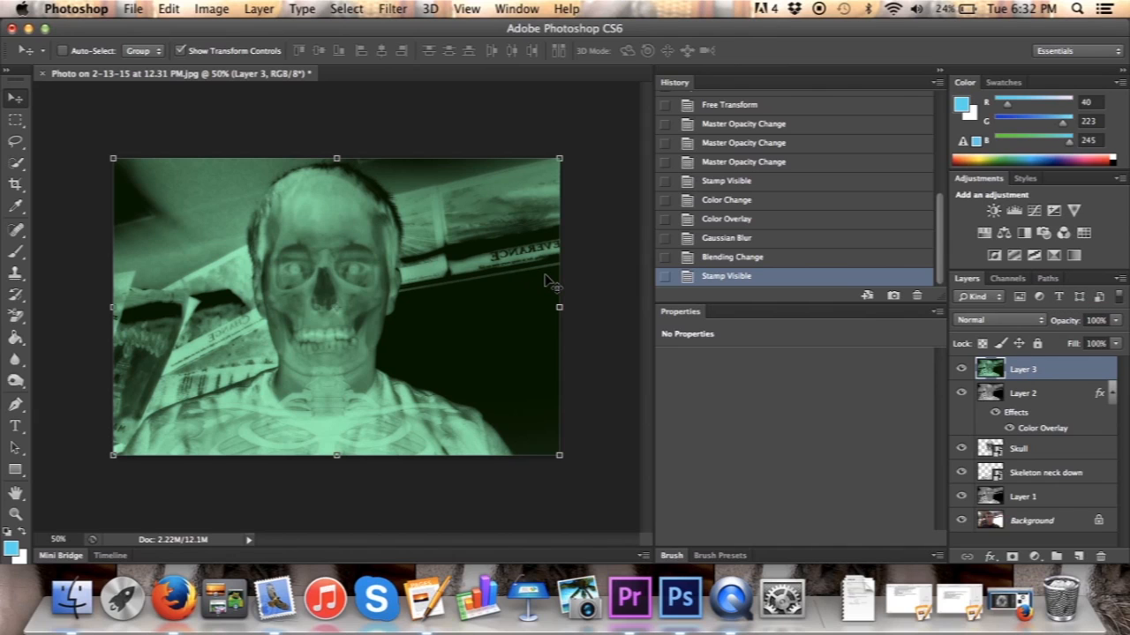
pyautogui.press('super+shift+l')
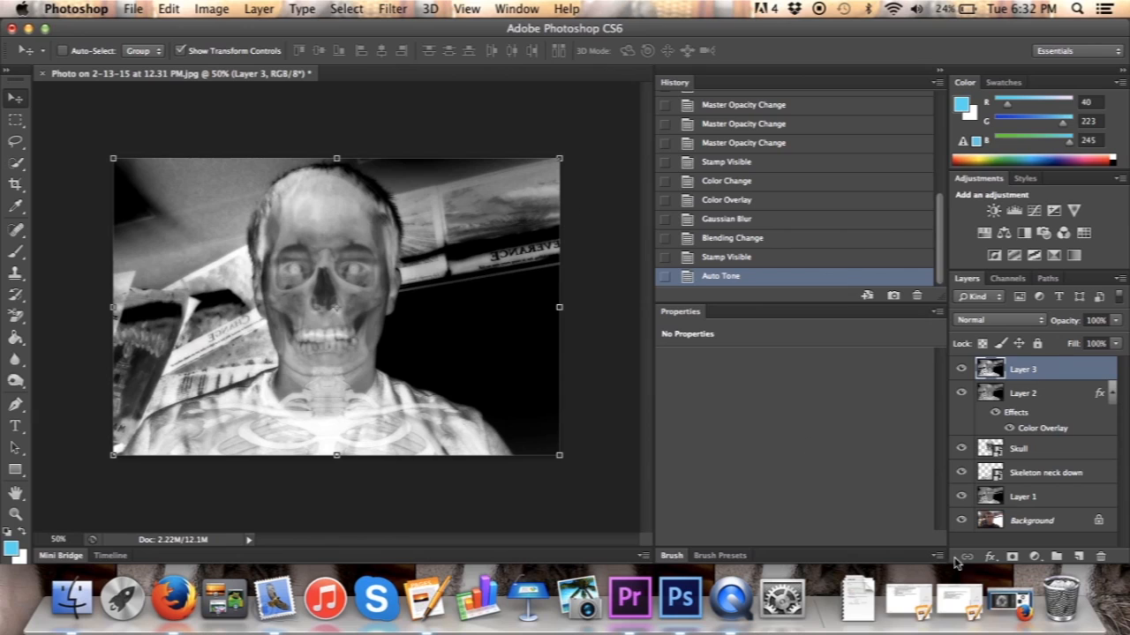
pyautogui.click(717, 256)
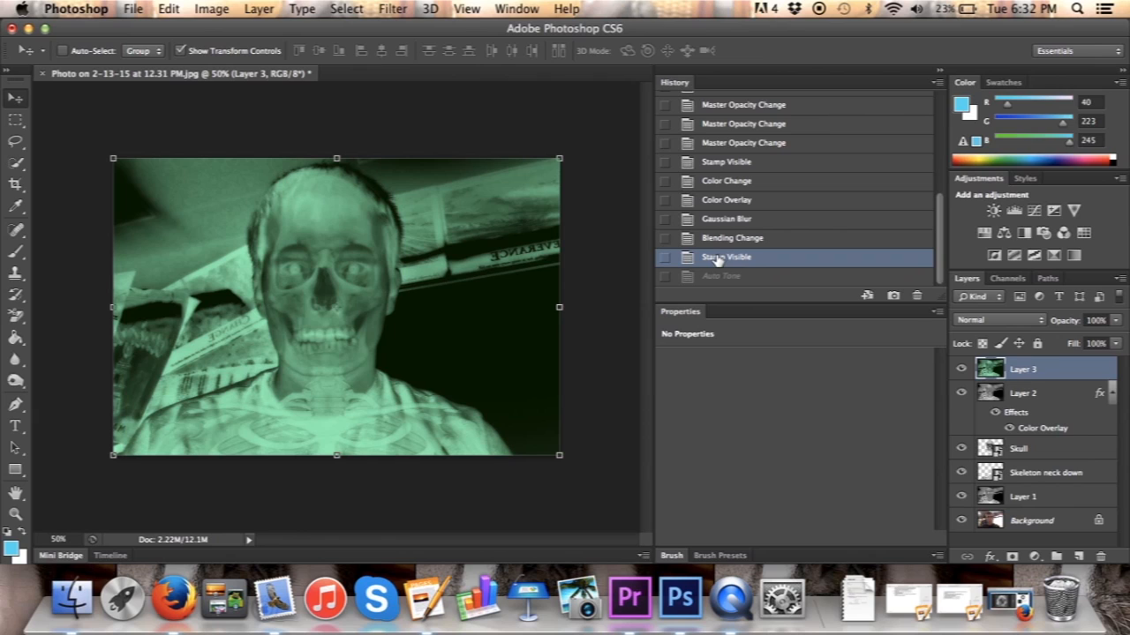
pyautogui.press('super+z')
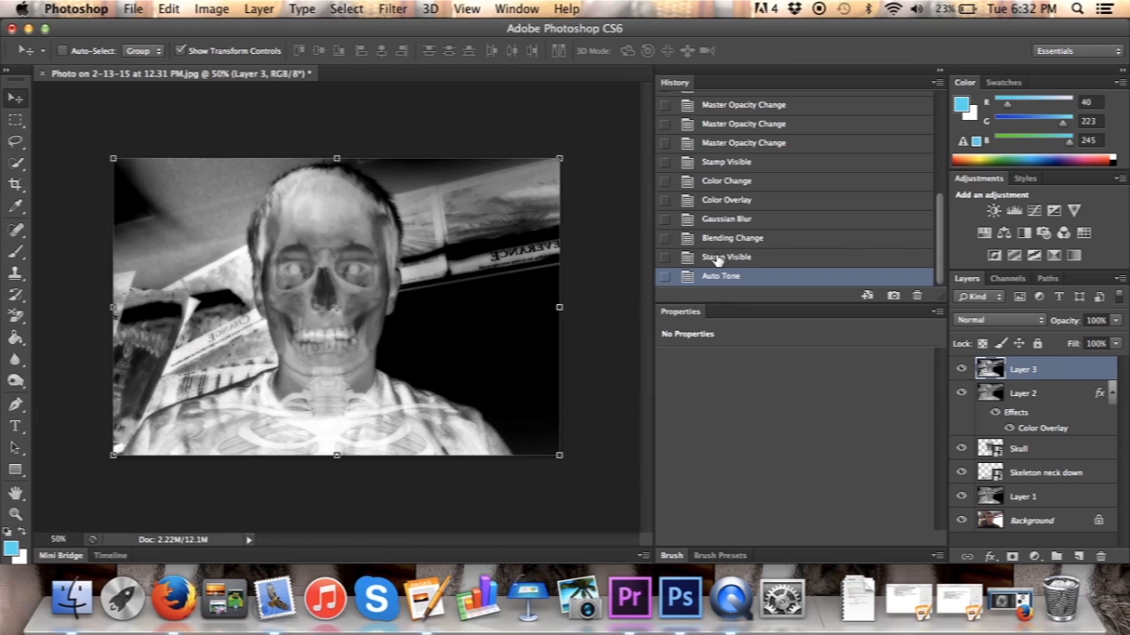
pyautogui.click(717, 257)
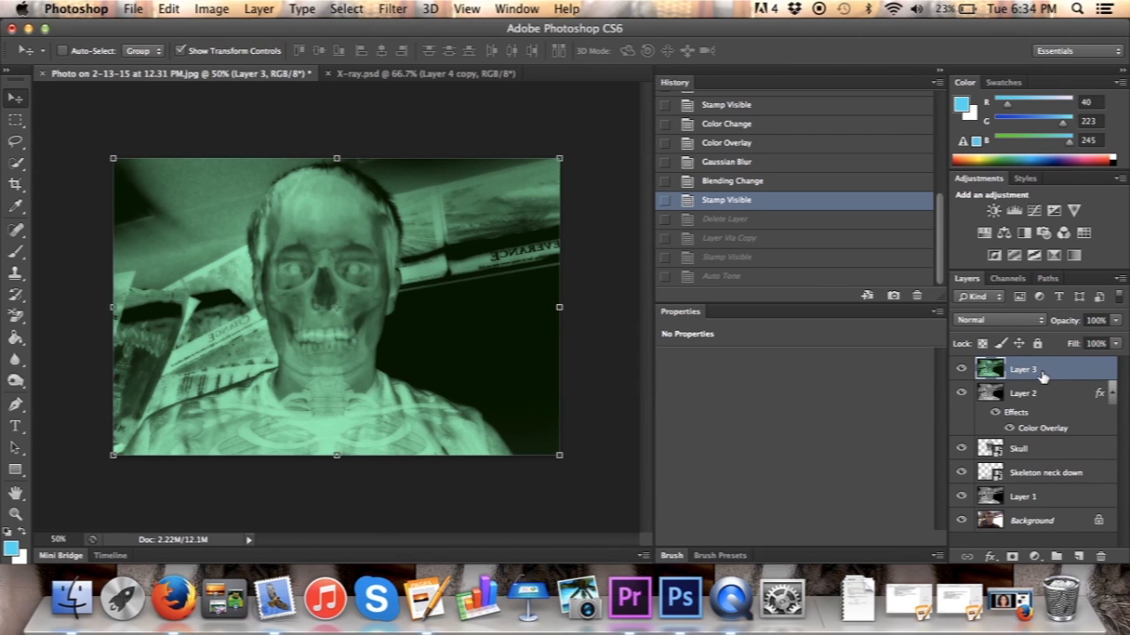
# Step: Delete the stamped Layer 3
pyautogui.rightClick(1020, 376)
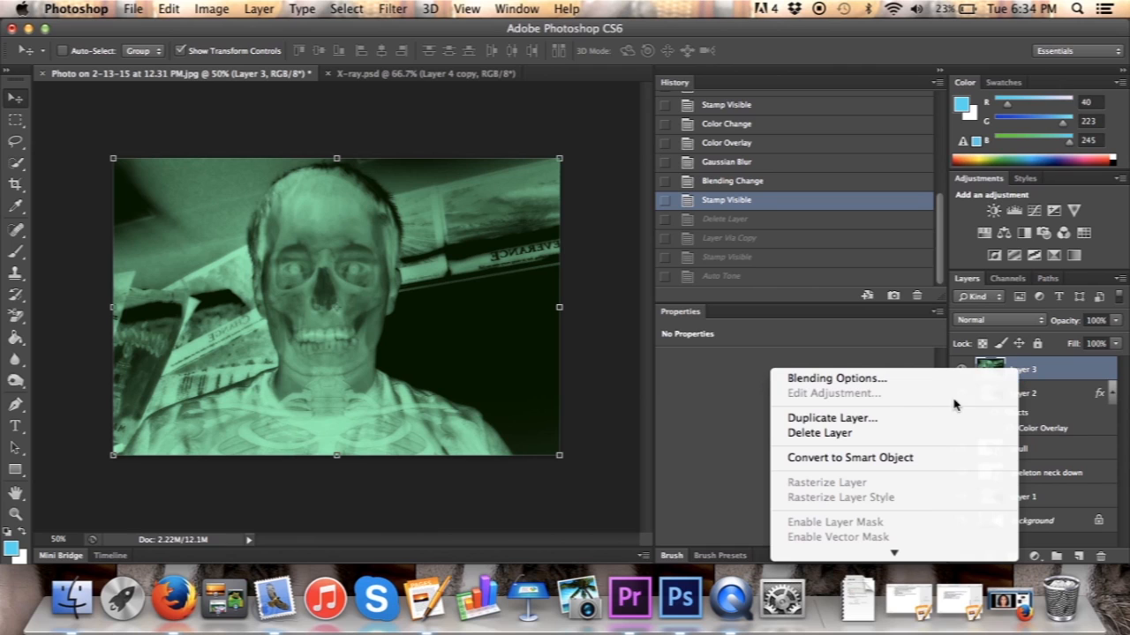
pyautogui.click(876, 432)
pyautogui.click(702, 239)
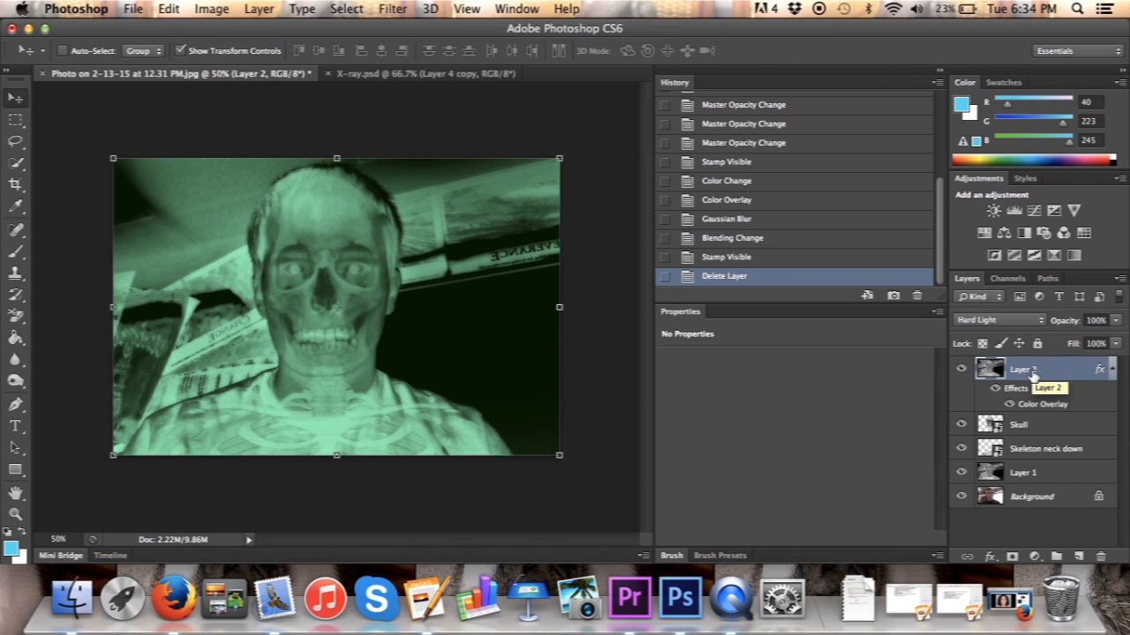
# Step: Duplicate Layer 2 together with its Color Overlay and keep the copy selected
pyautogui.press('super+j')
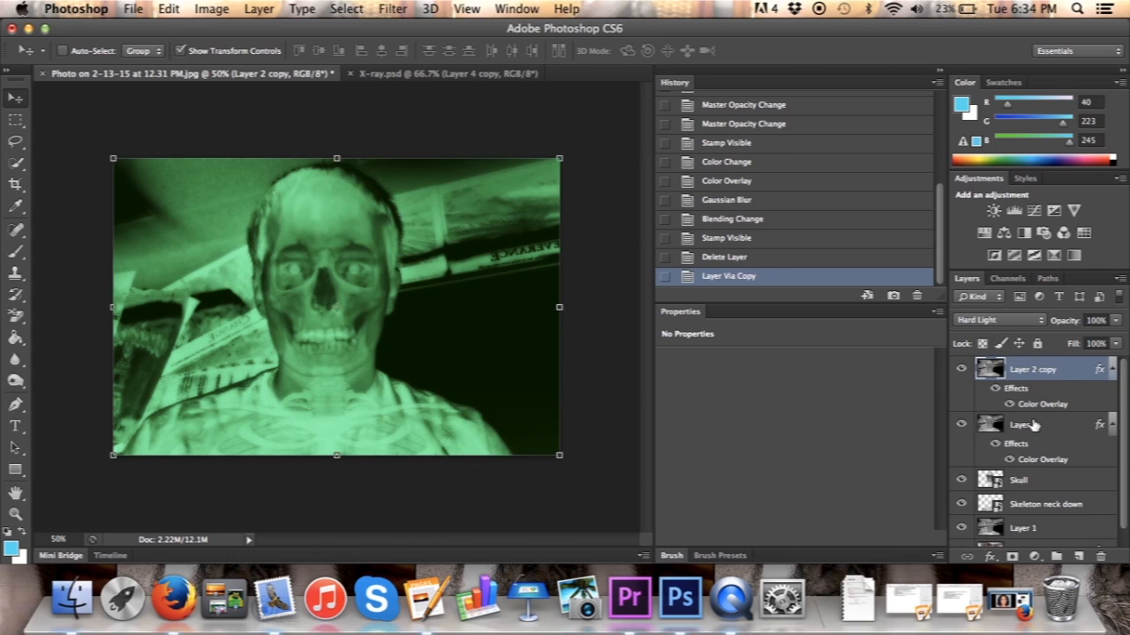
pyautogui.click(1034, 425)
pyautogui.click(1029, 380)
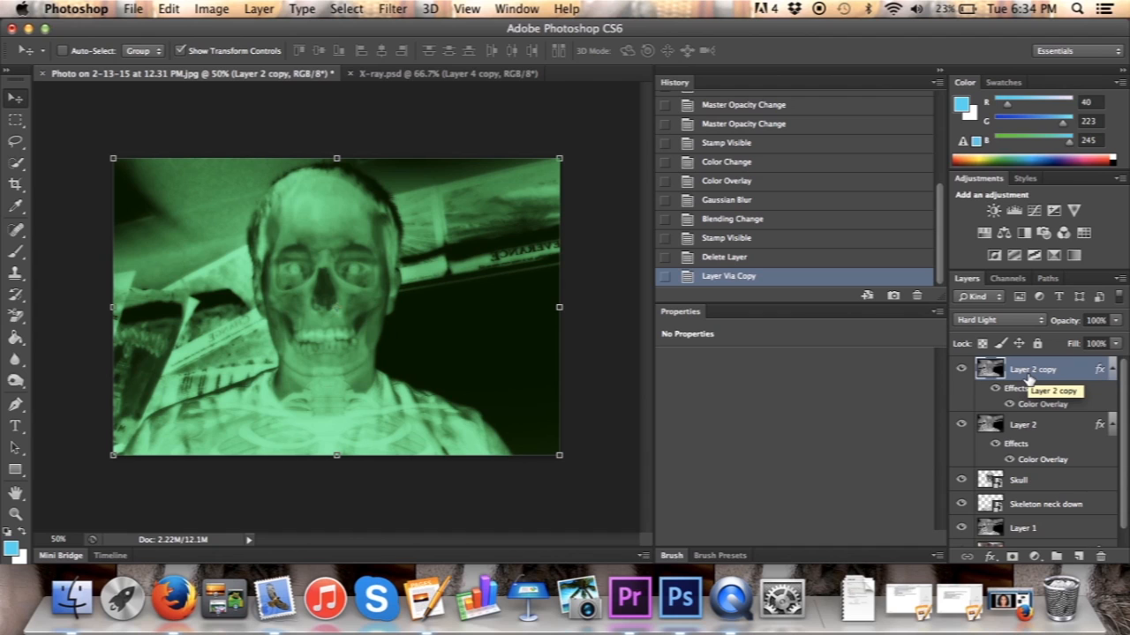
# Step: Stamp all visible layers into a new layer above Layer 2 copy and apply Auto Tone to it
pyautogui.press('super+alt+shift+e')
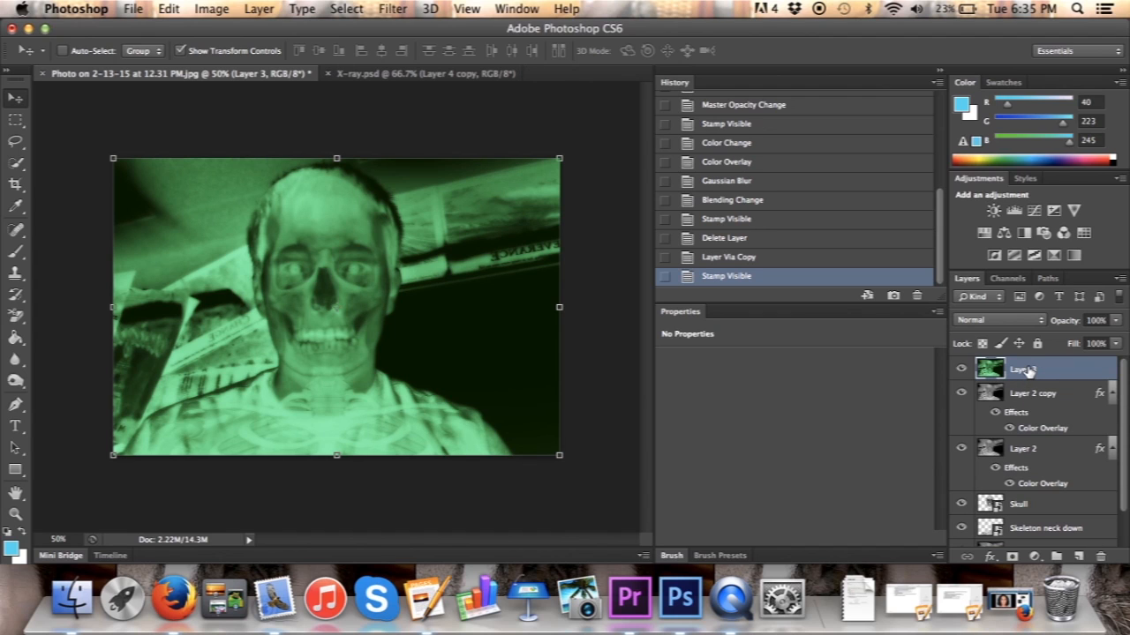
pyautogui.press('super+shift+l')
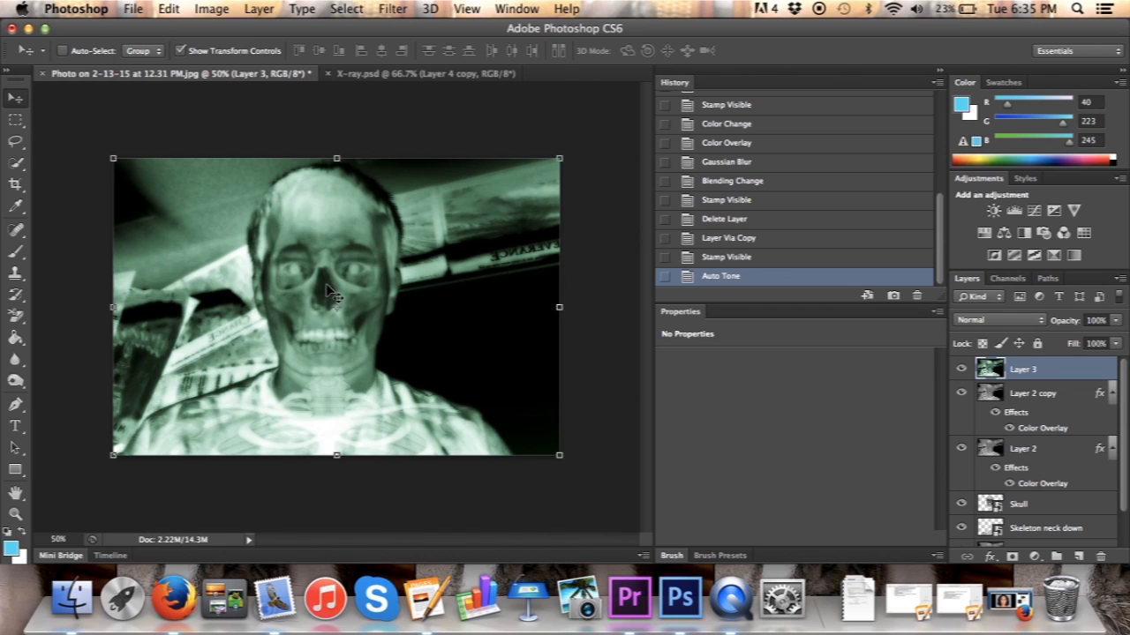
pyautogui.click(1056, 399)
pyautogui.click(1041, 454)
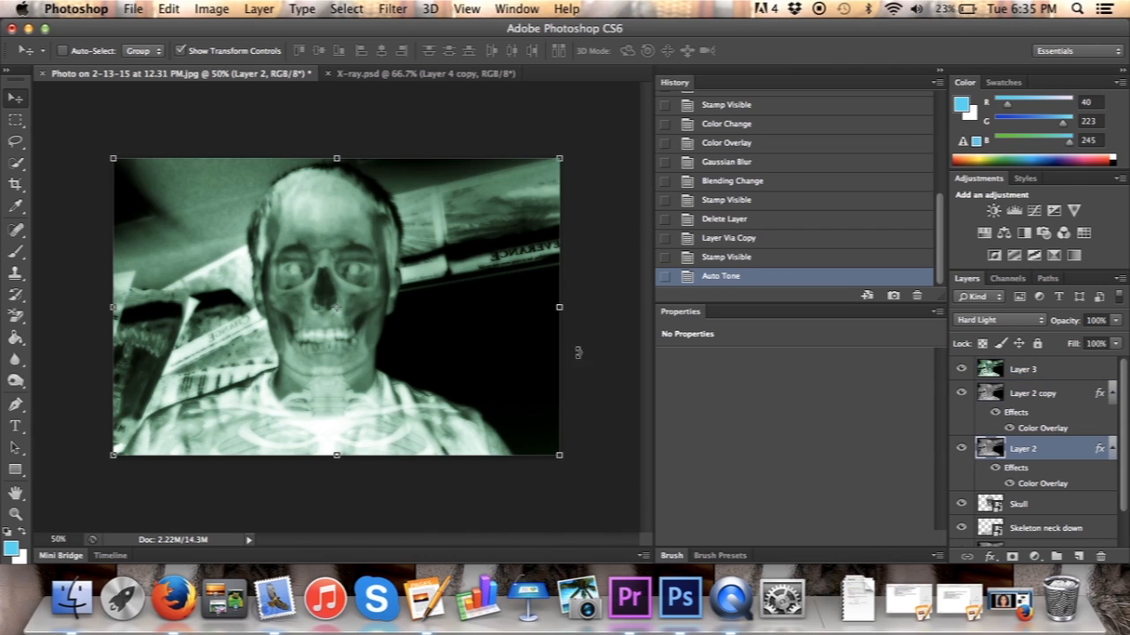
pyautogui.click(1033, 399)
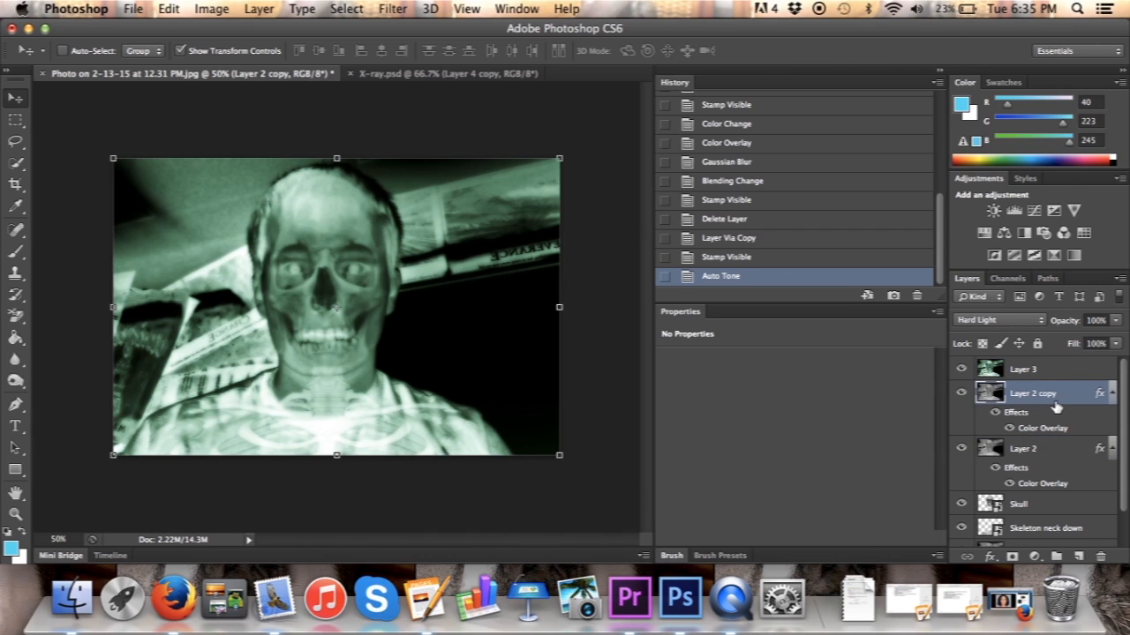
pyautogui.click(1034, 372)
pyautogui.click(1044, 399)
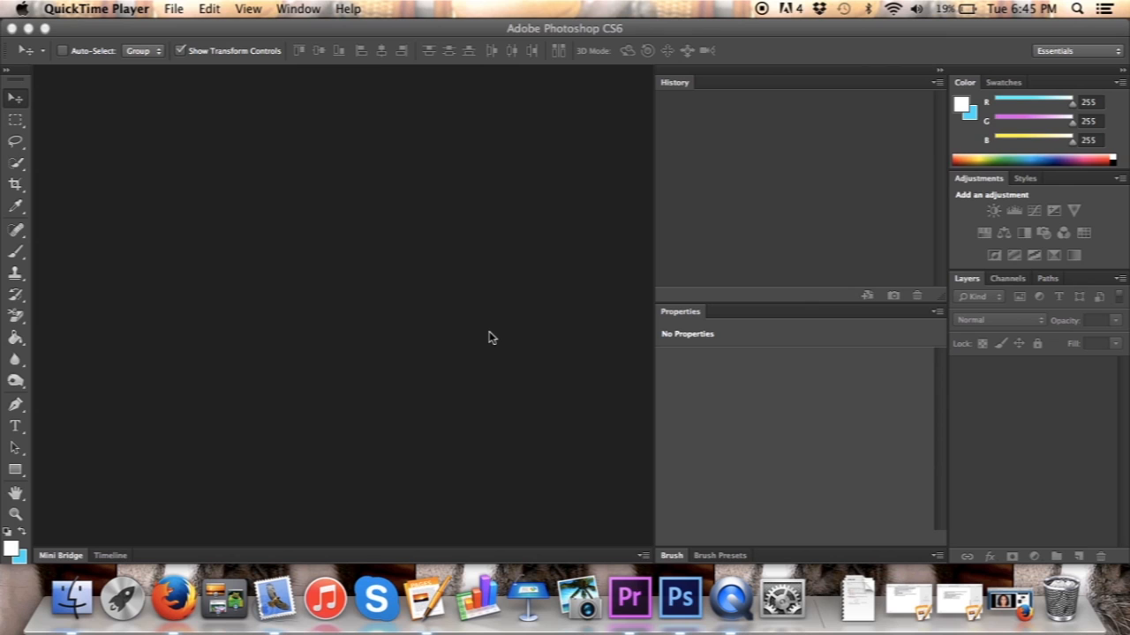
# Step: Create a new white RGB document 1200 pixels wide and 1200 pixels high at 72 pixels/inch
pyautogui.click(479, 327)
pyautogui.click(133, 8)
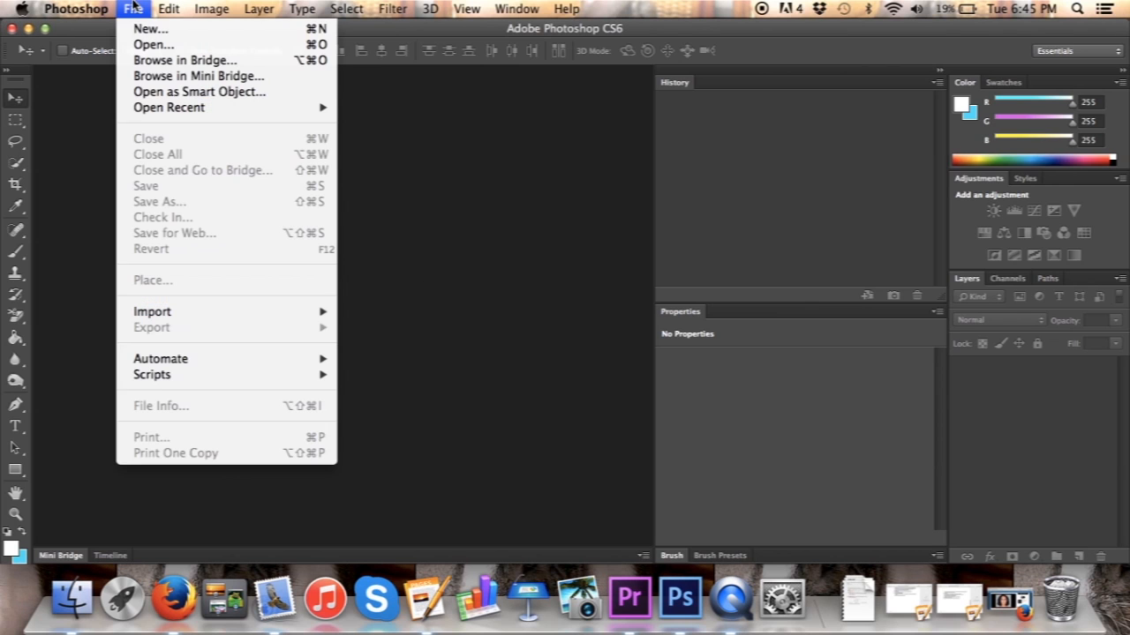
pyautogui.click(152, 28)
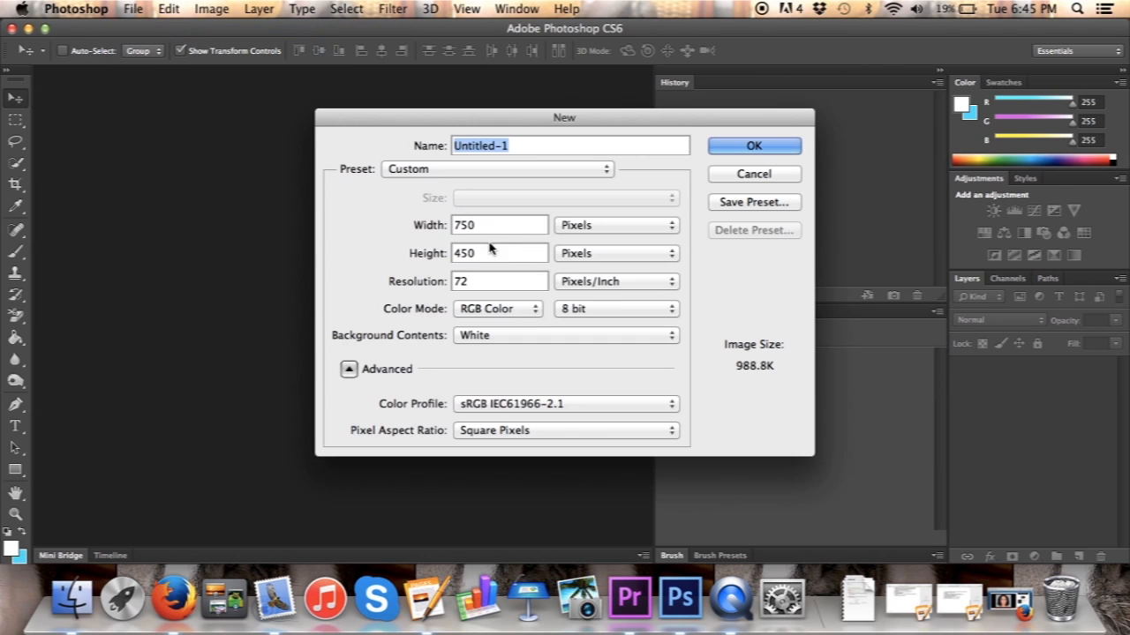
pyautogui.doubleClick(485, 224)
pyautogui.write('1200')
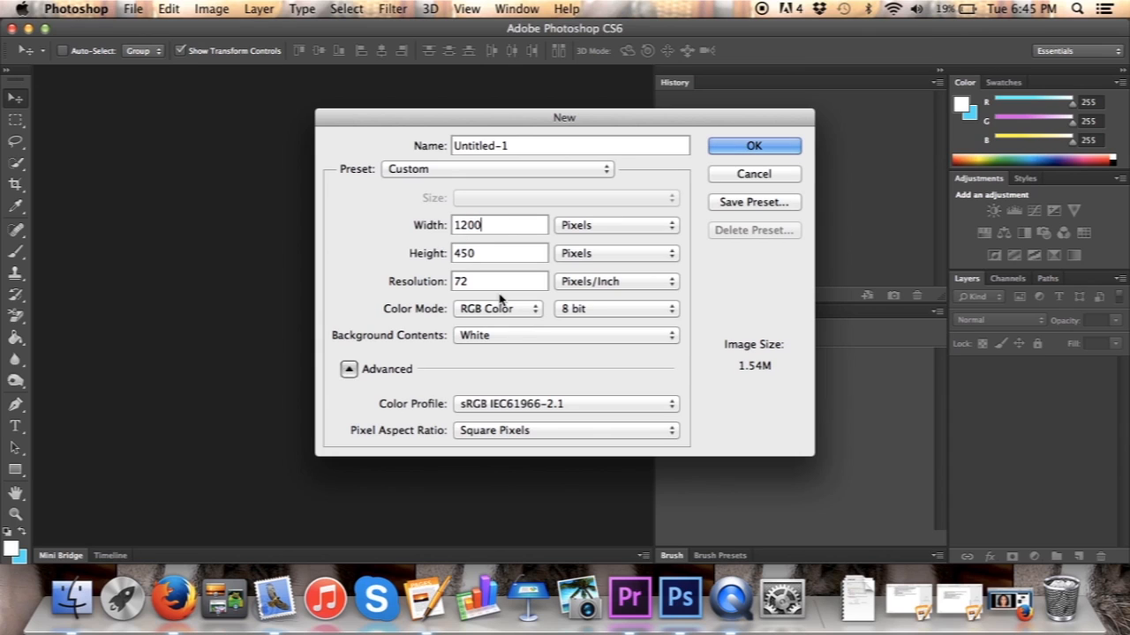
pyautogui.doubleClick(496, 254)
pyautogui.write('1200')
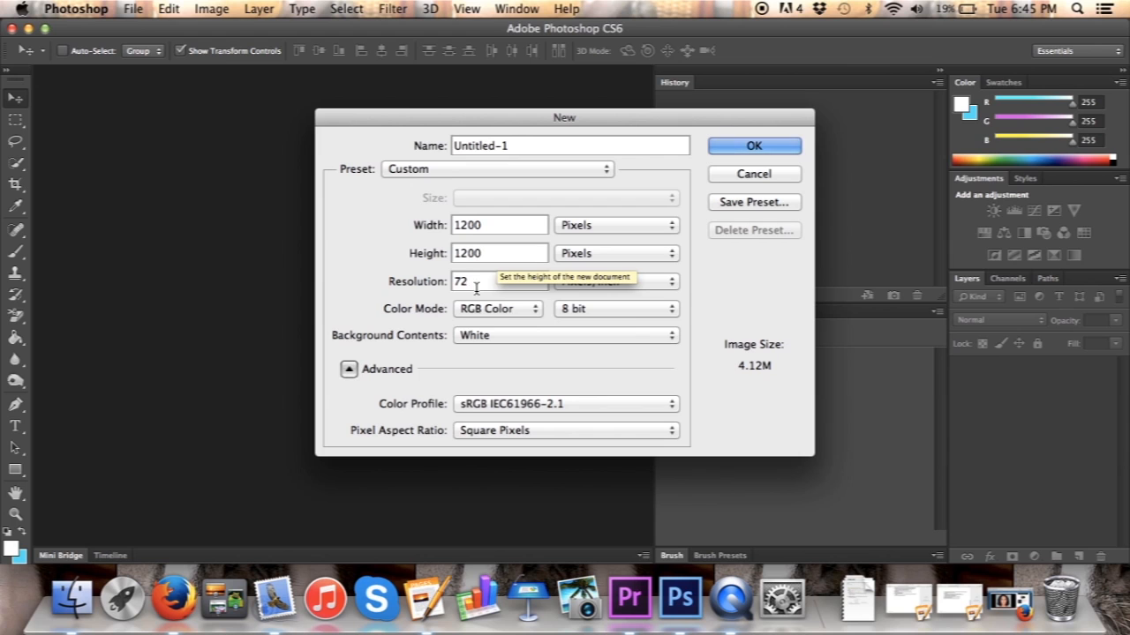
pyautogui.click(752, 146)
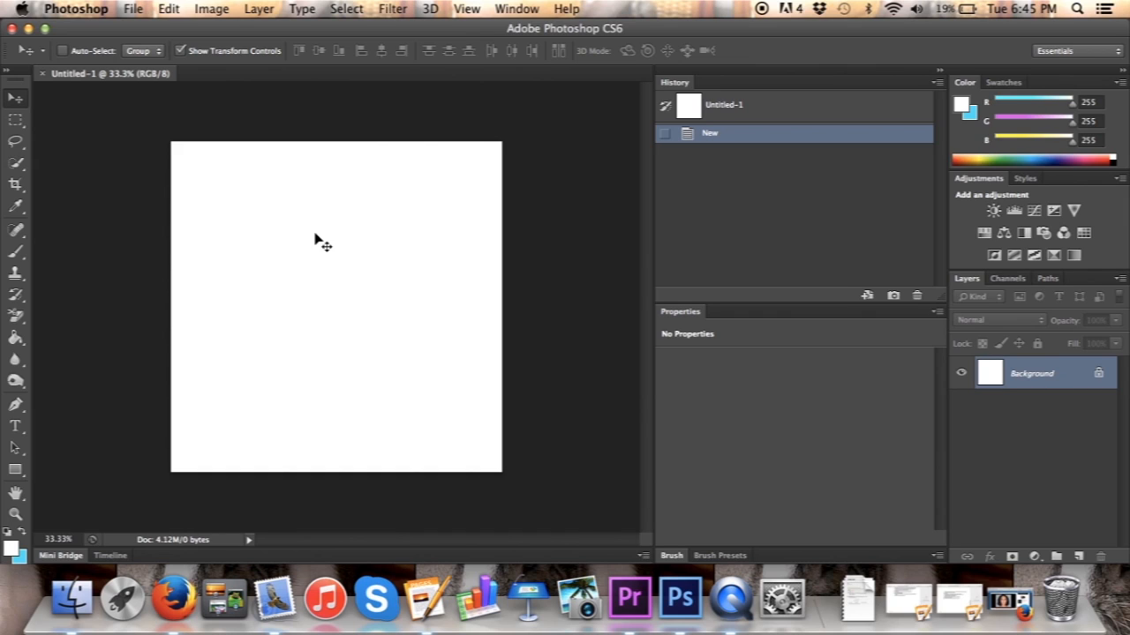
# Step: Place the green-hills landscape screenshot from the desktop and scale it to the full canvas width, aligned with the canvas's bottom edge
pyautogui.hotkey('ctrl', 'Left')
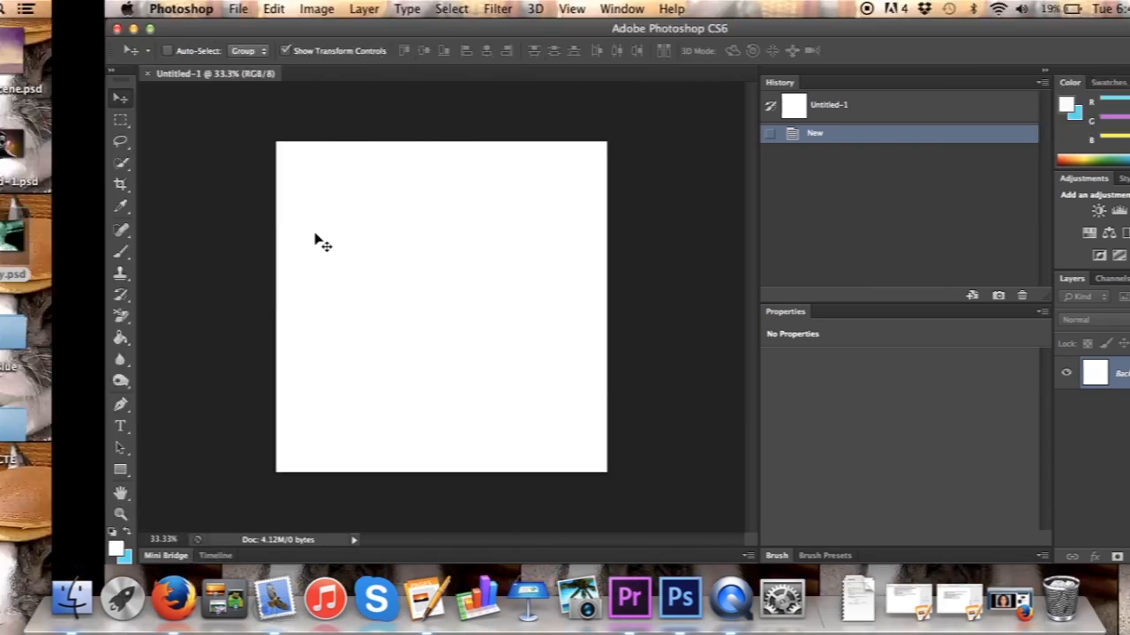
pyautogui.moveTo(706, 428); pyautogui.dragTo(323, 315)
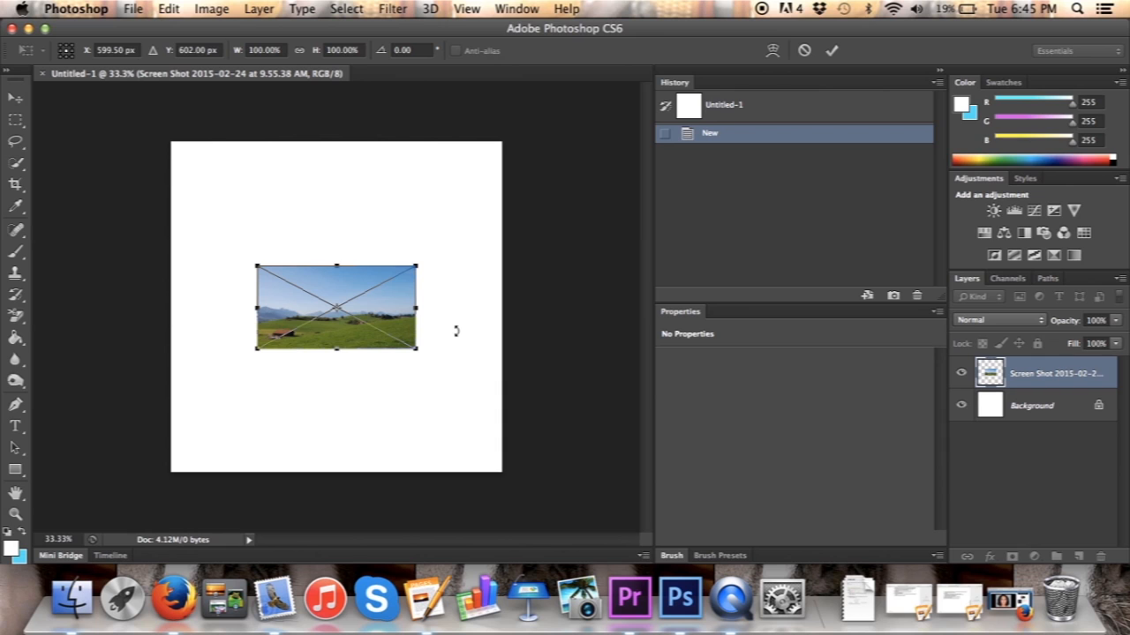
pyautogui.moveTo(417, 263); pyautogui.dragTo(486, 239)
pyautogui.moveTo(442, 288); pyautogui.dragTo(364, 405)
pyautogui.moveTo(394, 355); pyautogui.dragTo(513, 320)
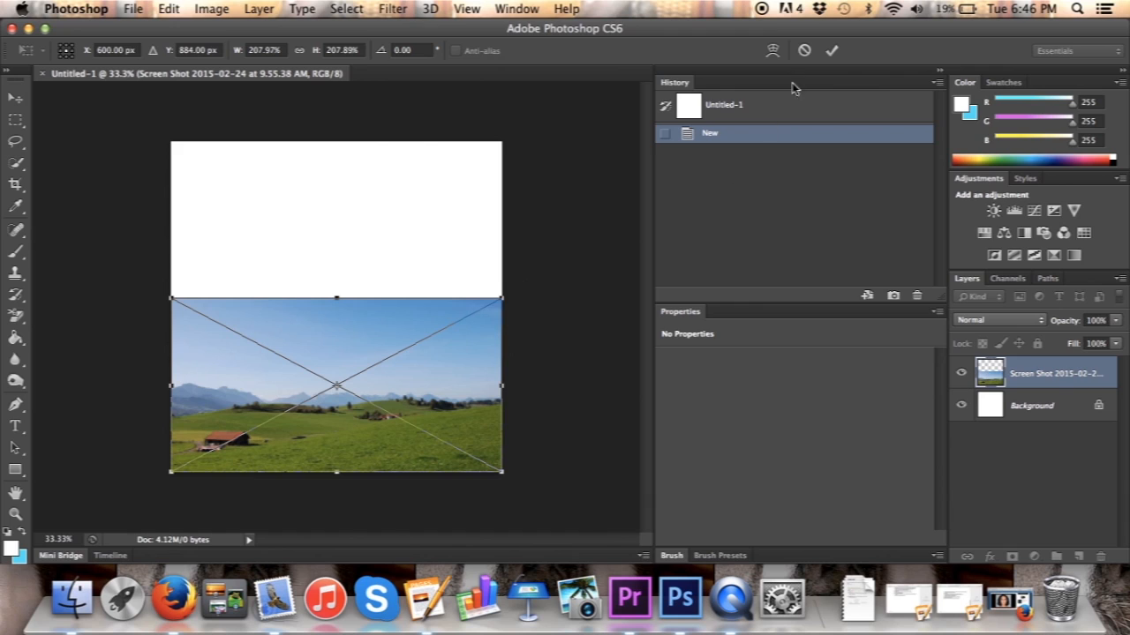
pyautogui.click(831, 50)
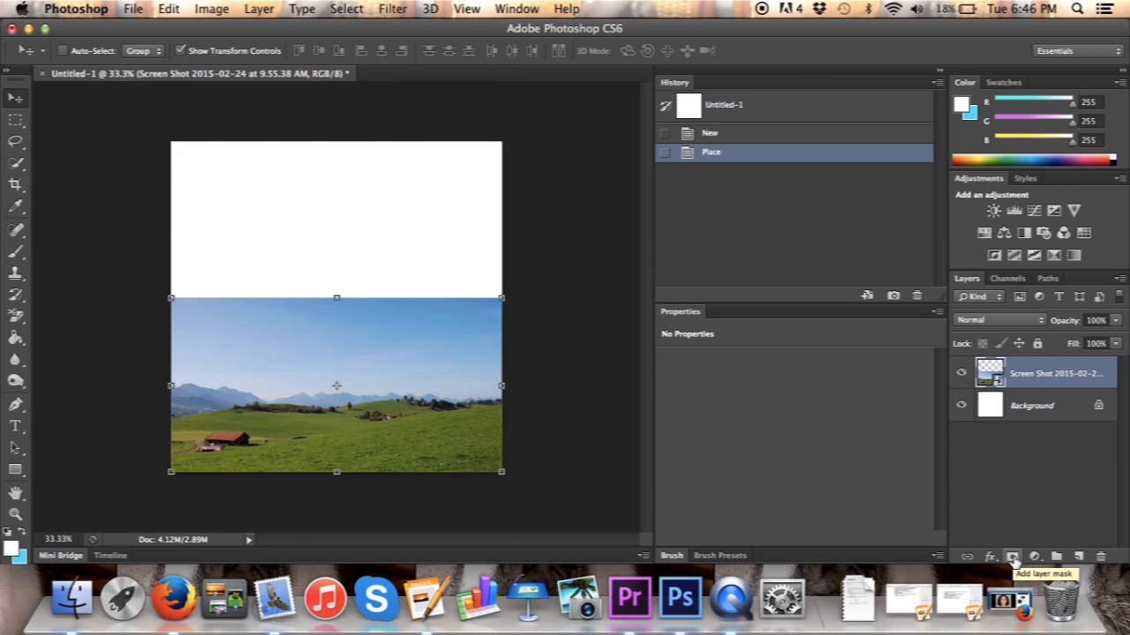
# Step: Add a layer mask to the landscape photo layer and switch to the Gradient tool
pyautogui.click(1012, 558)
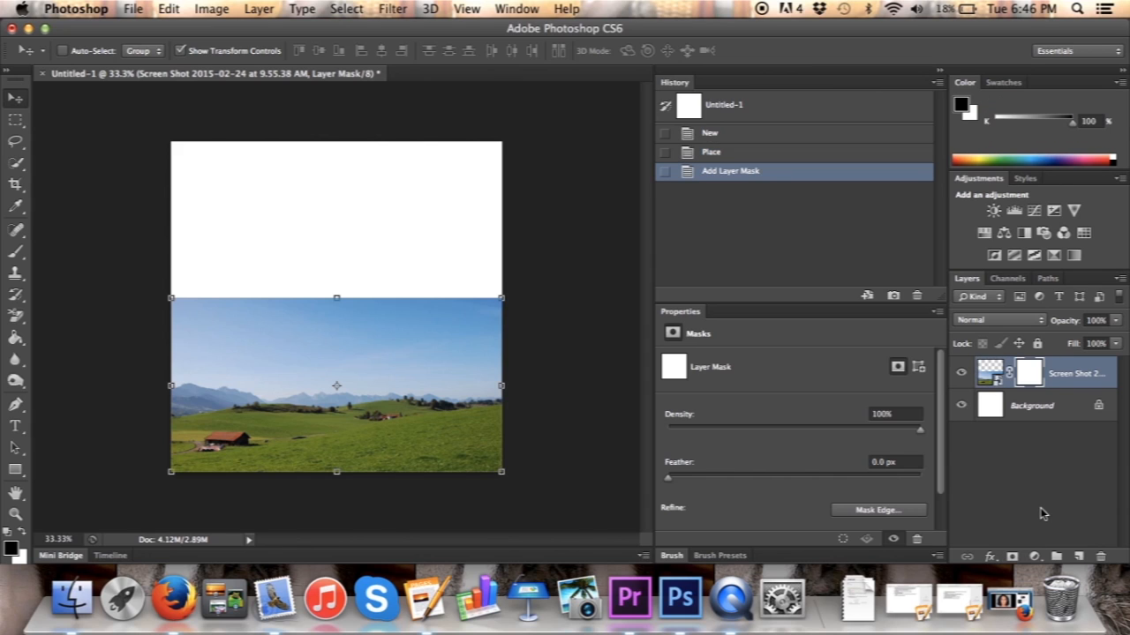
pyautogui.click(16, 472)
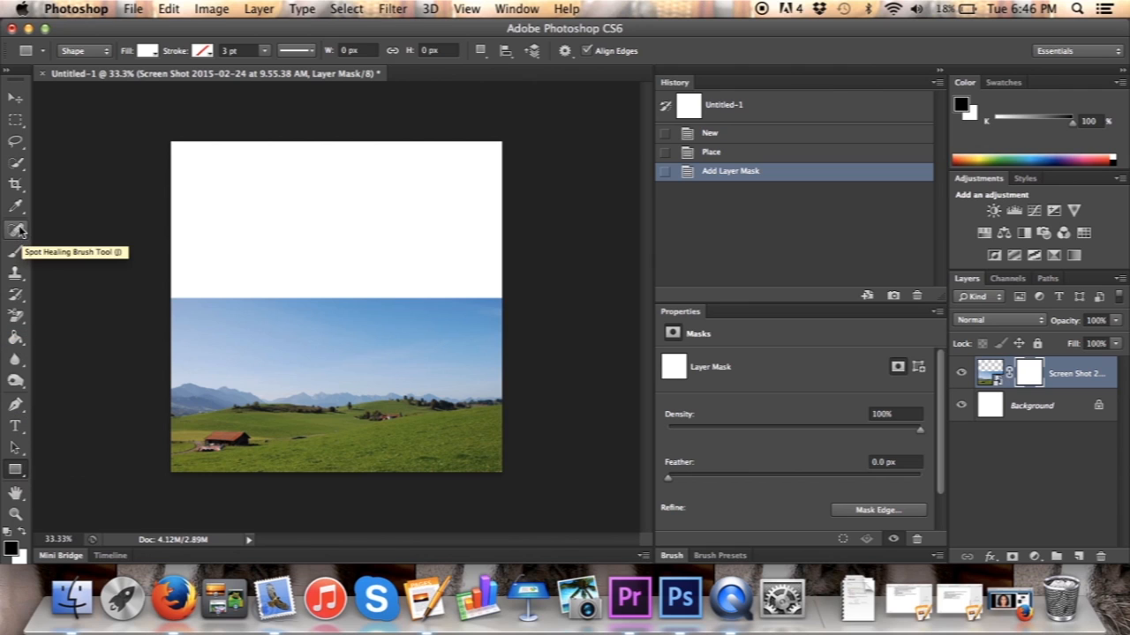
pyautogui.click(17, 255)
pyautogui.click(16, 273)
pyautogui.click(16, 295)
pyautogui.click(16, 316)
pyautogui.click(16, 338)
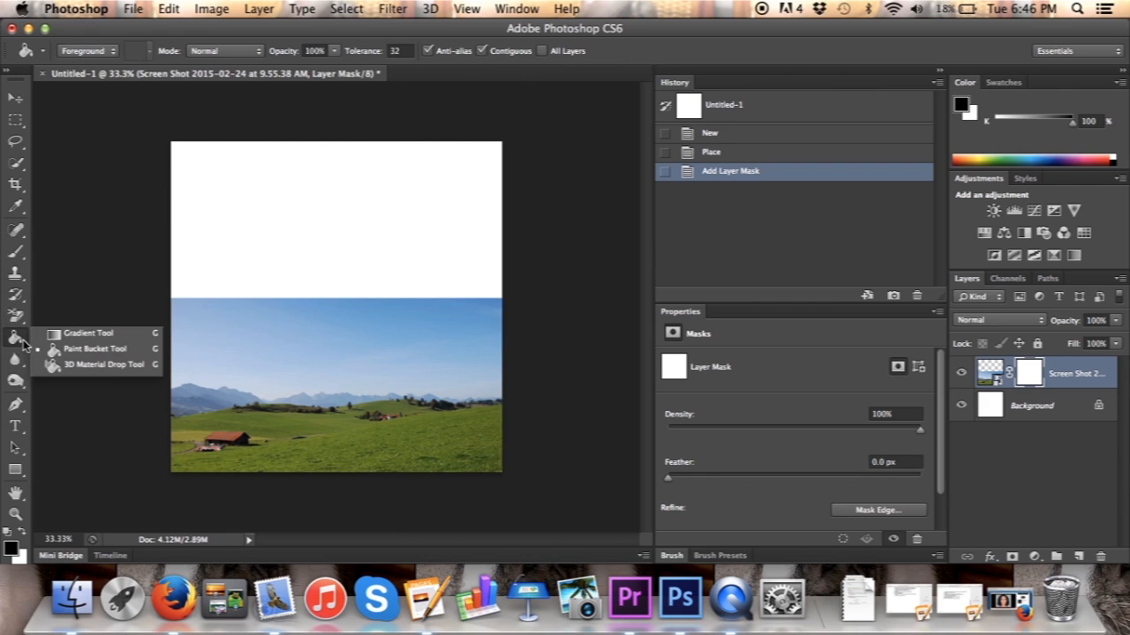
pyautogui.click(88, 335)
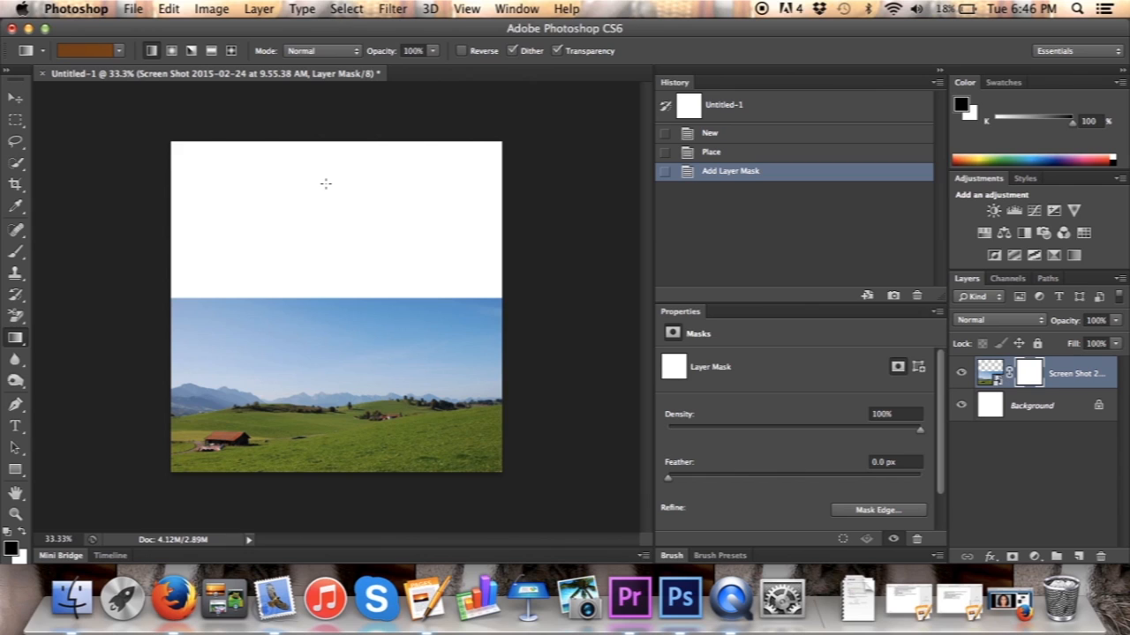
# Step: Choose the Foreground to Transparent gradient and draw it on the mask from the photo's top edge down to the mountains
pyautogui.click(116, 53)
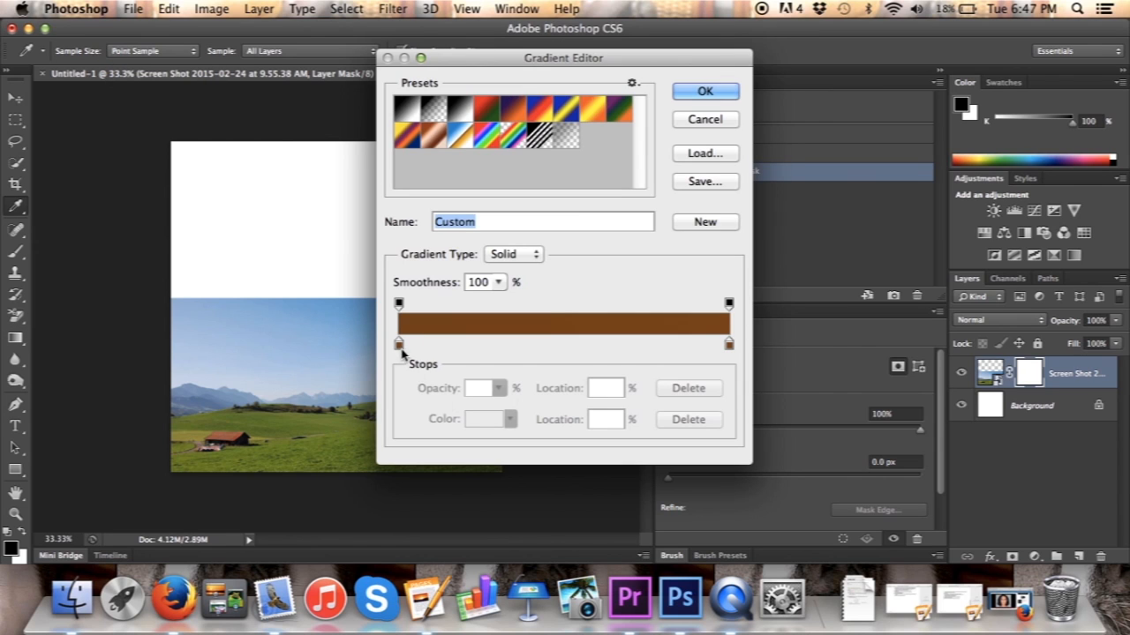
pyautogui.click(434, 112)
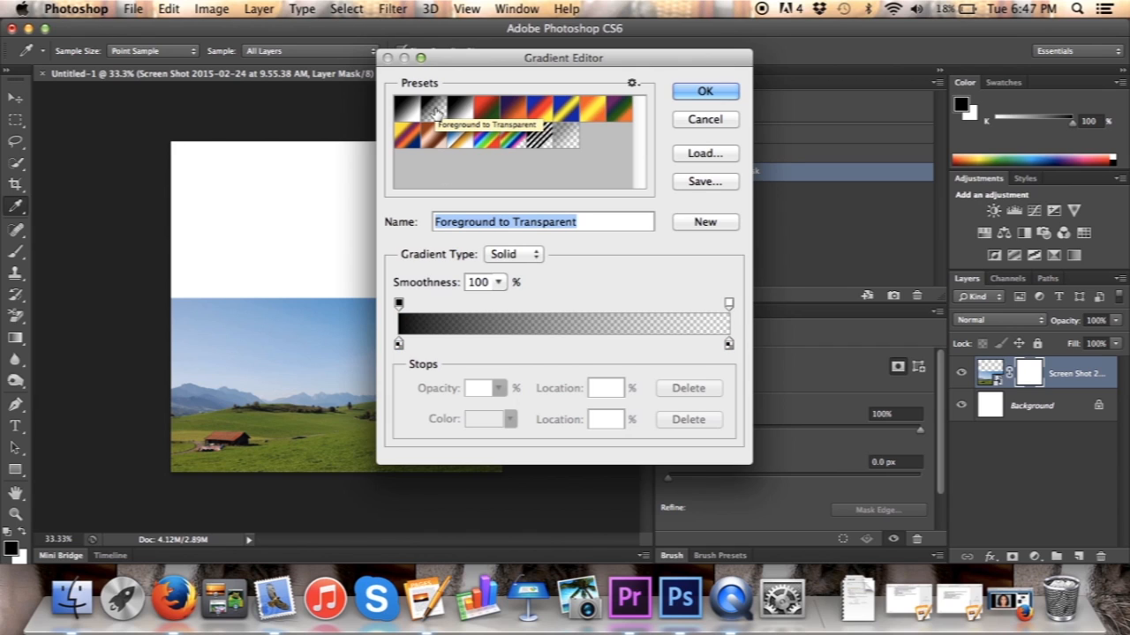
pyautogui.click(712, 101)
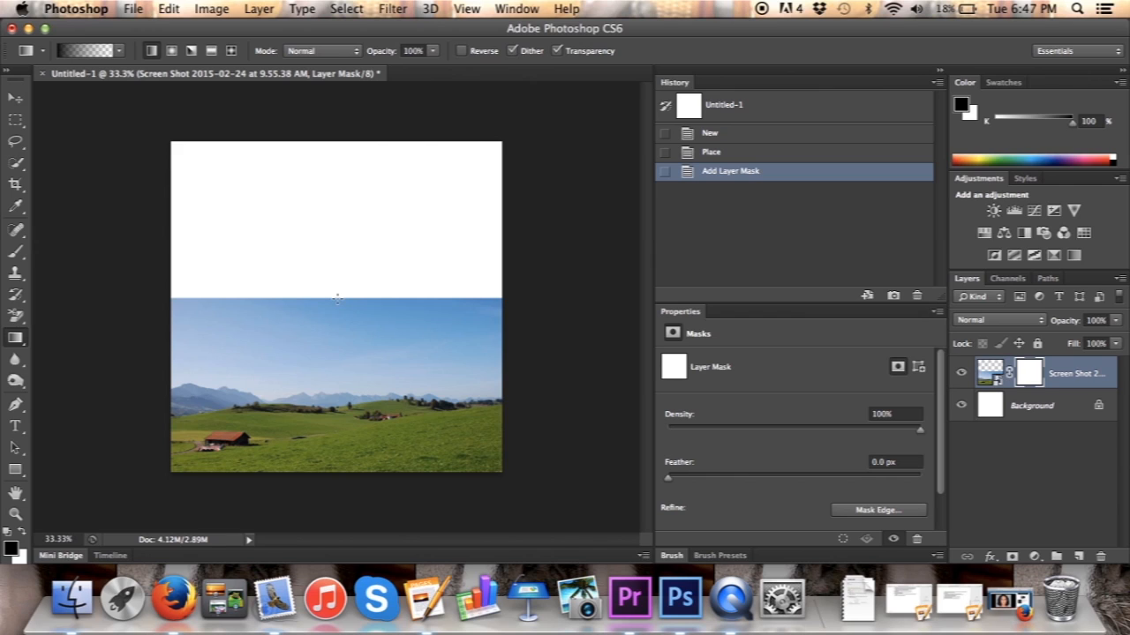
pyautogui.moveTo(336, 298); pyautogui.dragTo(337, 390)
pyautogui.moveTo(337, 390); pyautogui.dragTo(337, 390)
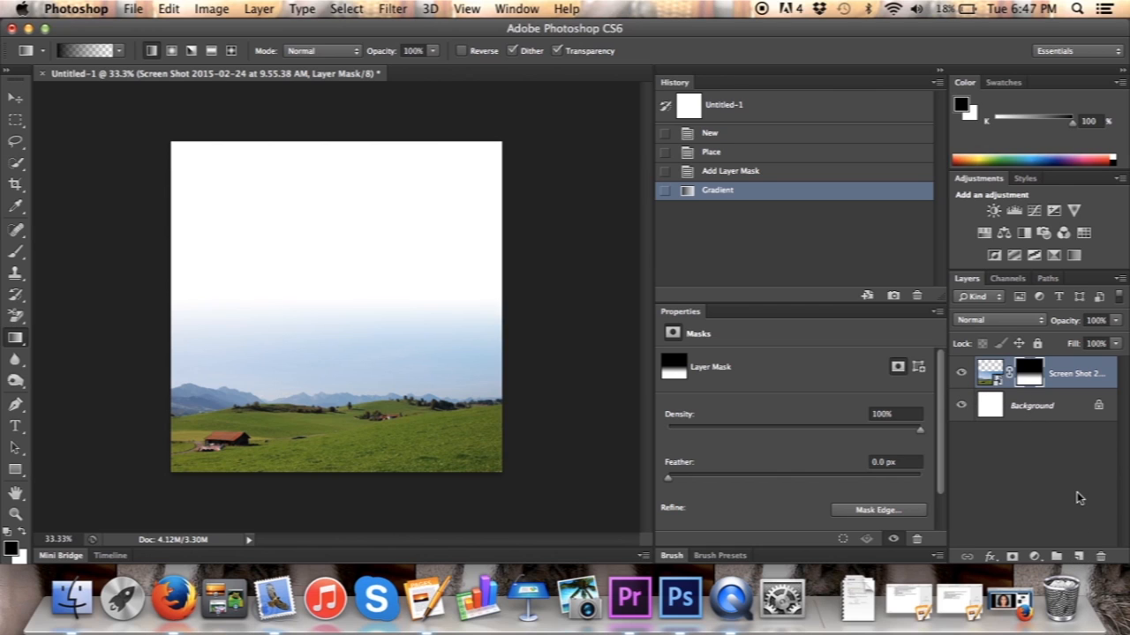
# Step: Add a new layer and draw a #2c6ac2 to transparent gradient on it from the upper sky down to the mountains
pyautogui.press('super+shift+n')
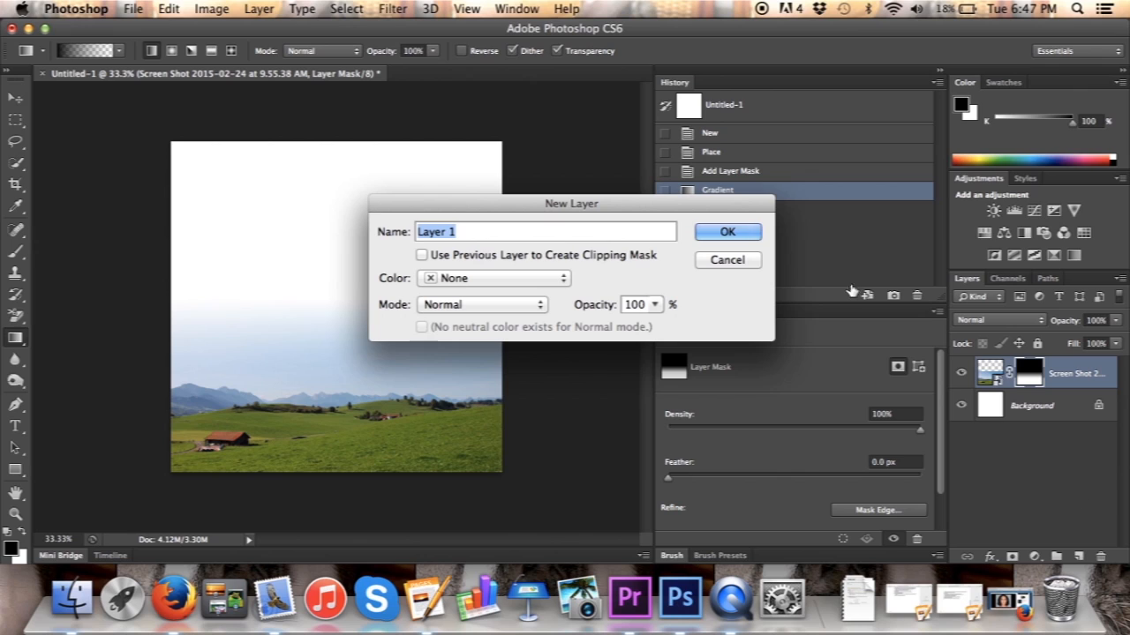
pyautogui.click(727, 232)
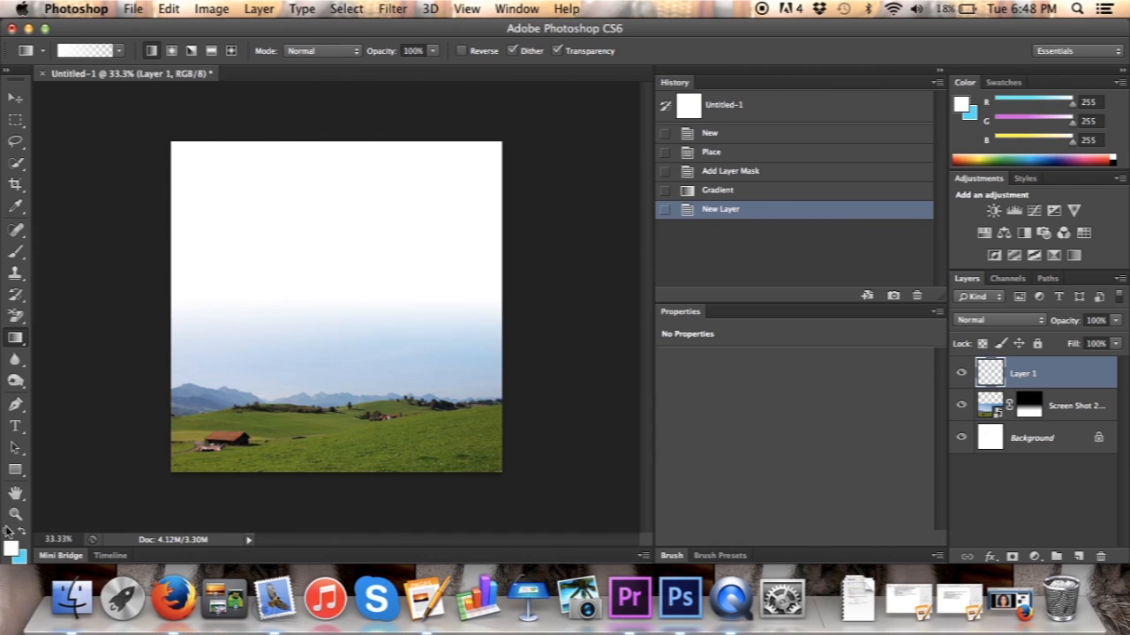
pyautogui.click(23, 533)
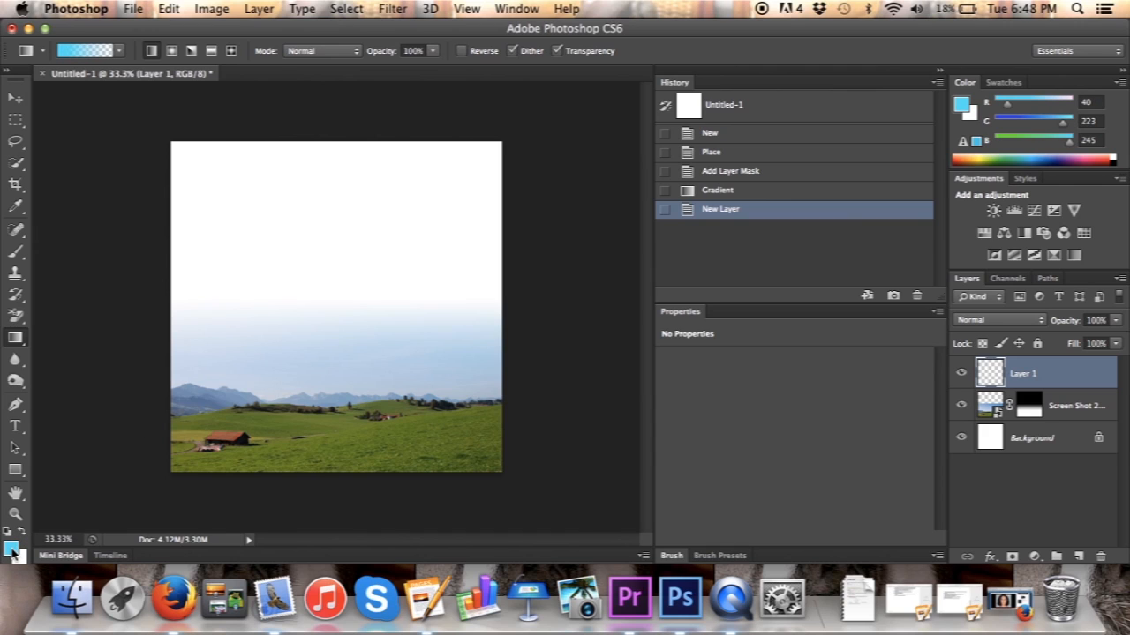
pyautogui.click(11, 548)
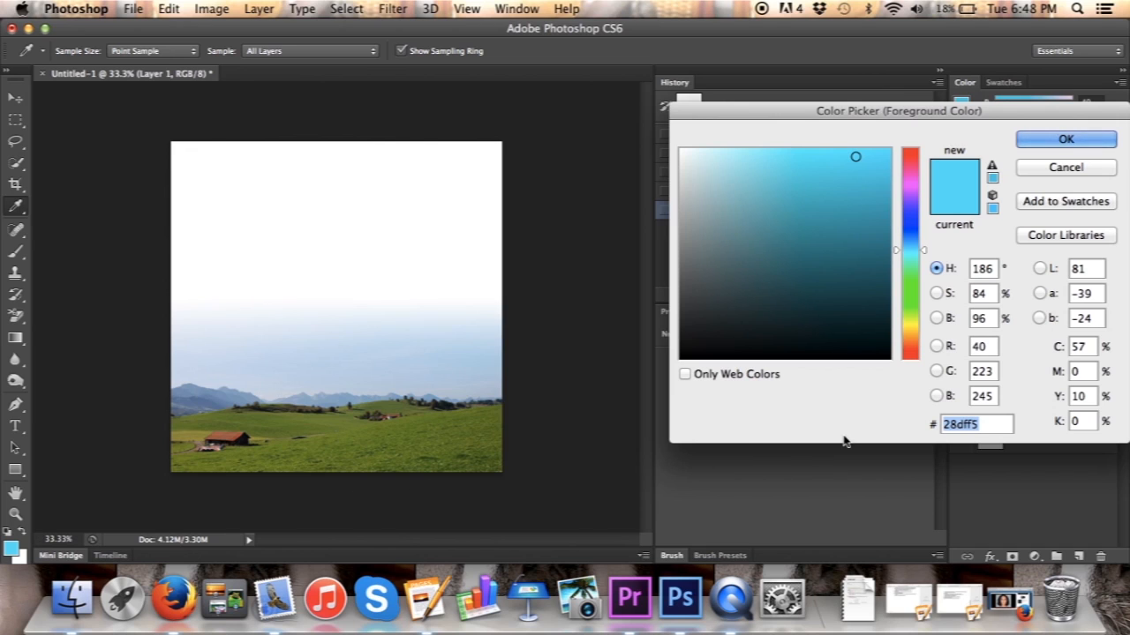
pyautogui.write('2c')
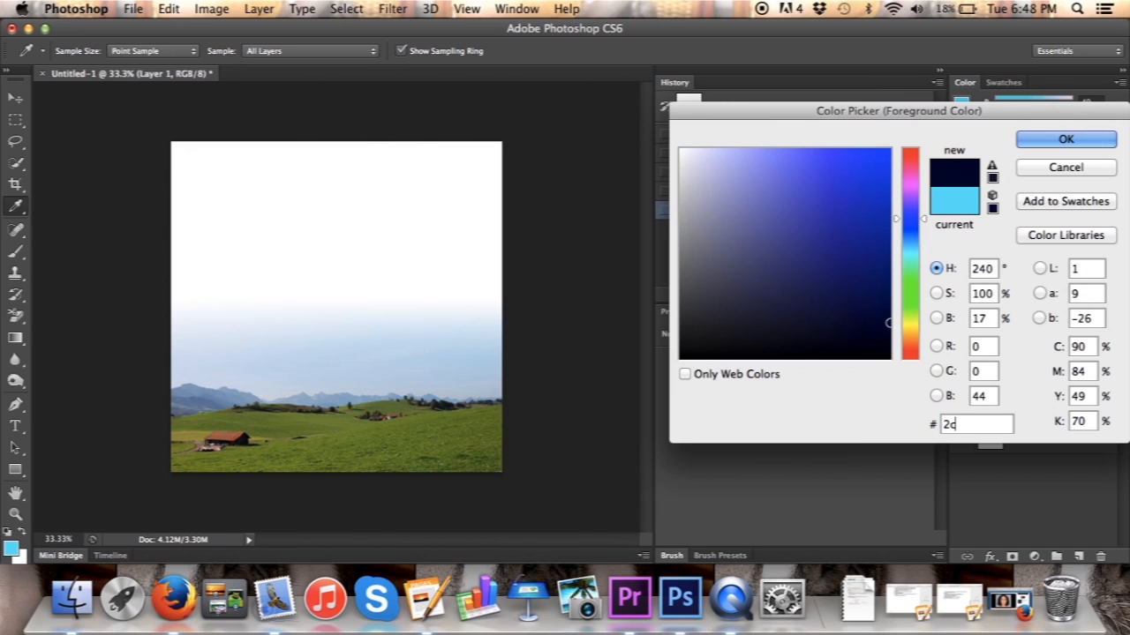
pyautogui.write('6ac2')
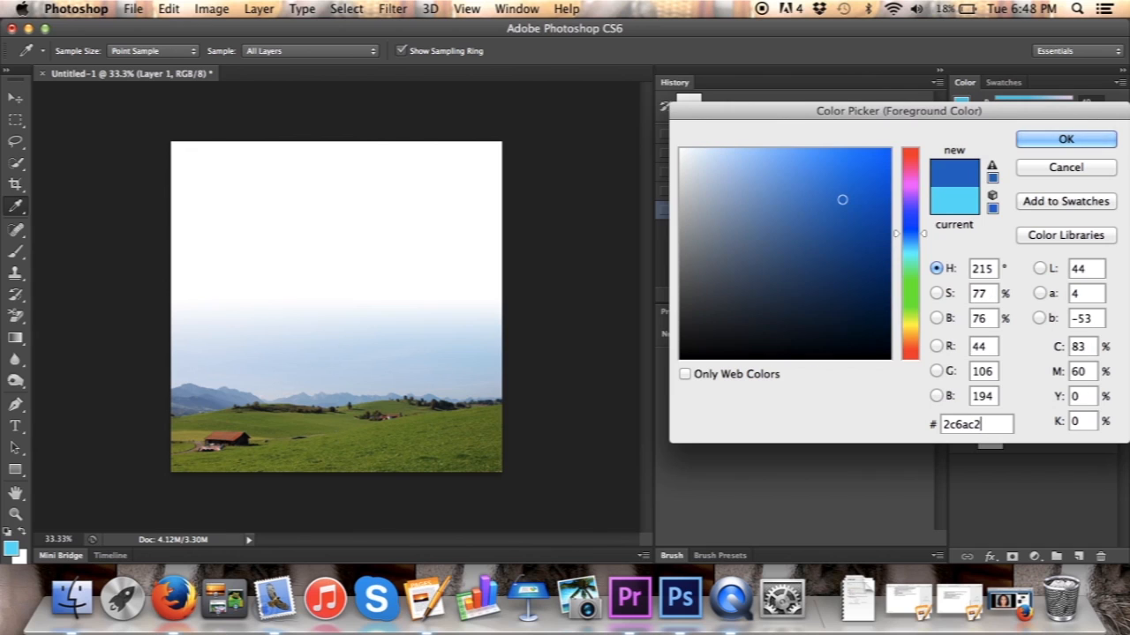
pyautogui.click(1085, 141)
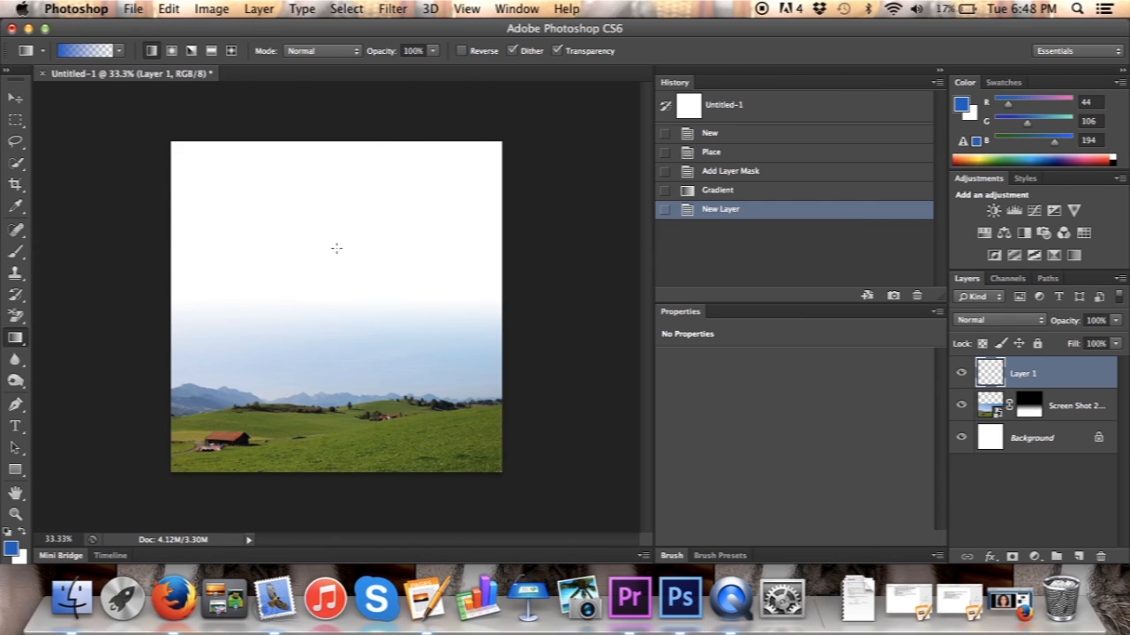
pyautogui.moveTo(336, 248); pyautogui.dragTo(336, 350)
pyautogui.moveTo(341, 390); pyautogui.dragTo(341, 390)
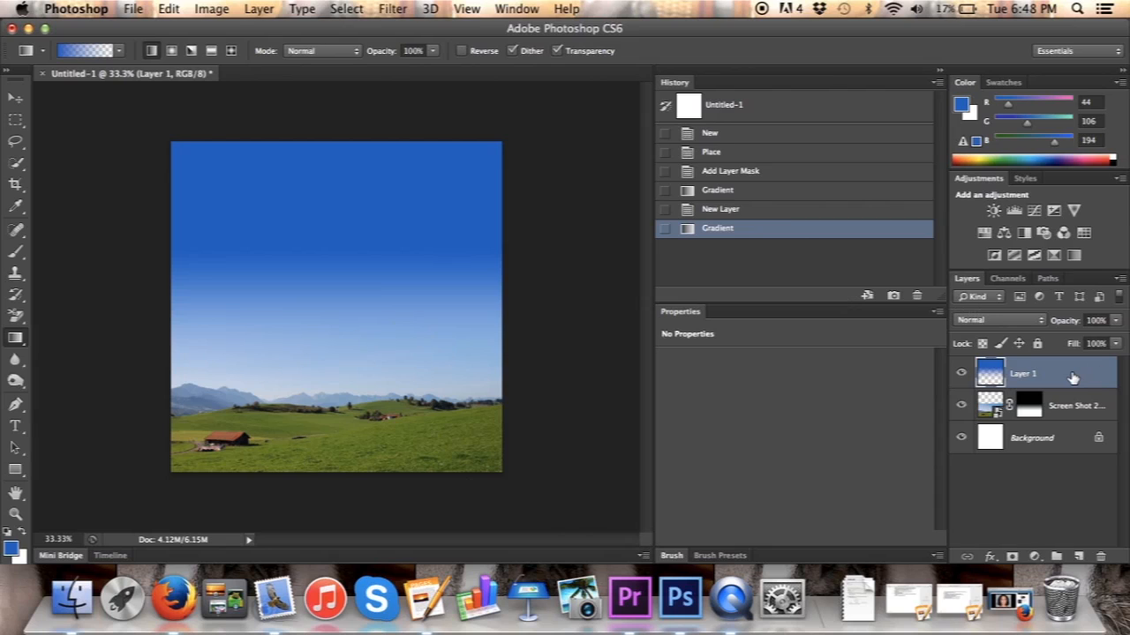
# Step: Add another new layer above the blue gradient layer and set the foreground colour to #1c4379
pyautogui.press('super+shift+n')
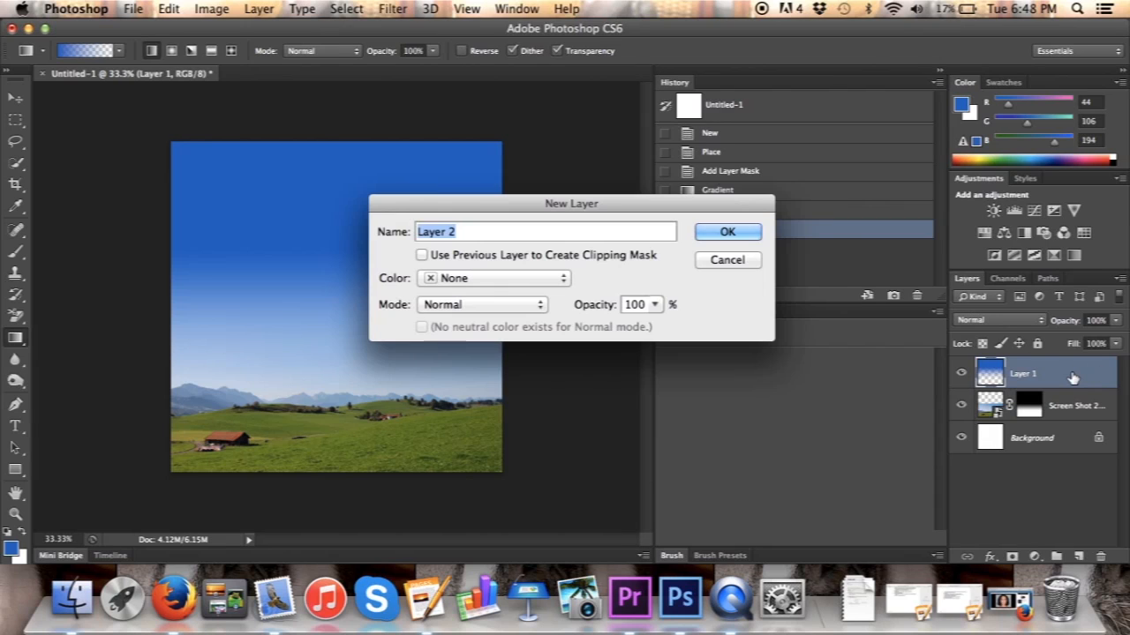
pyautogui.click(717, 232)
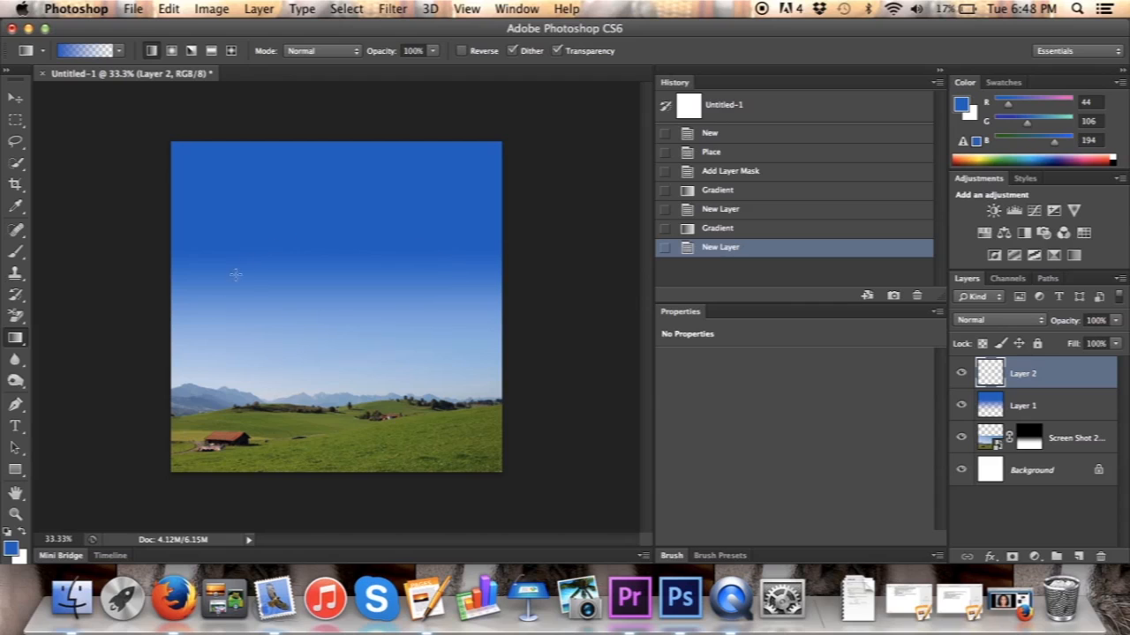
pyautogui.click(12, 551)
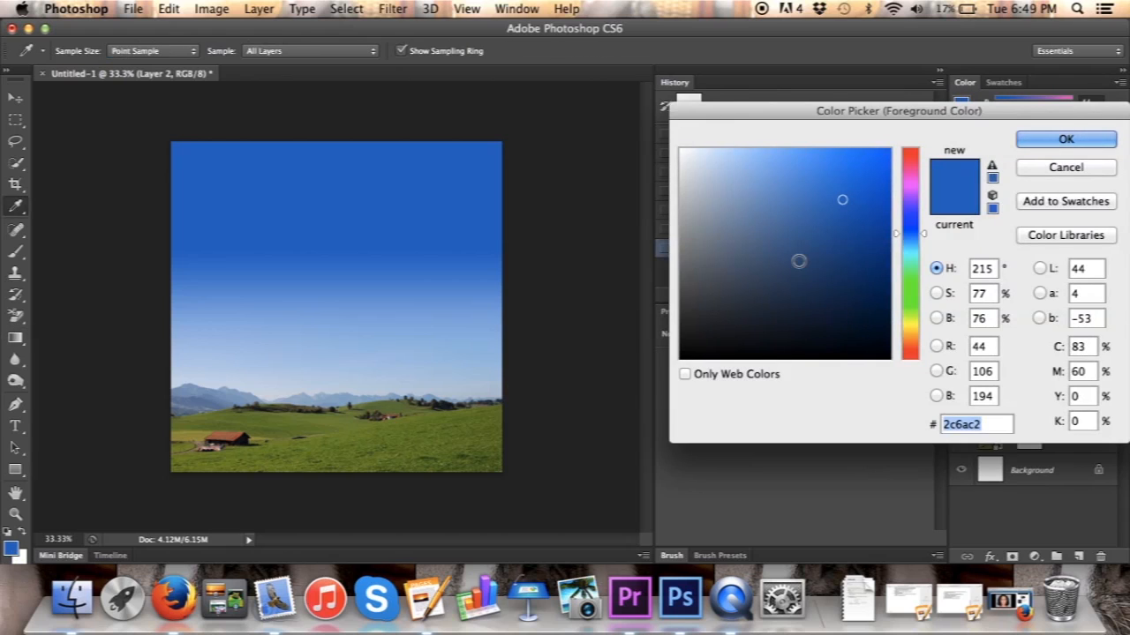
pyautogui.write('1c')
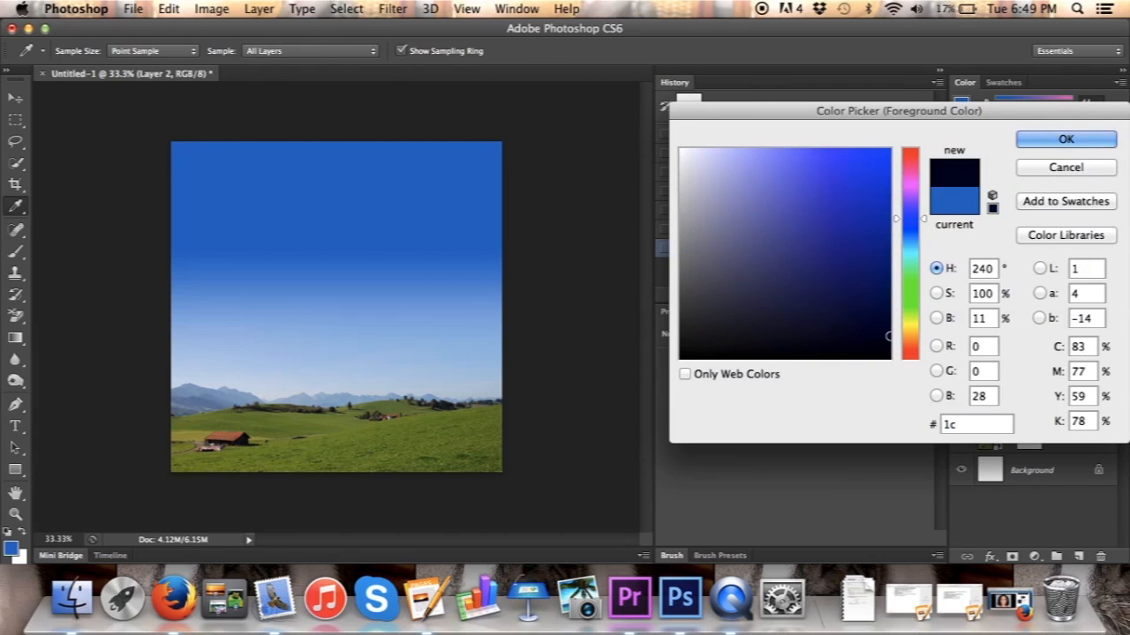
pyautogui.write('4379')
pyautogui.press('Return')
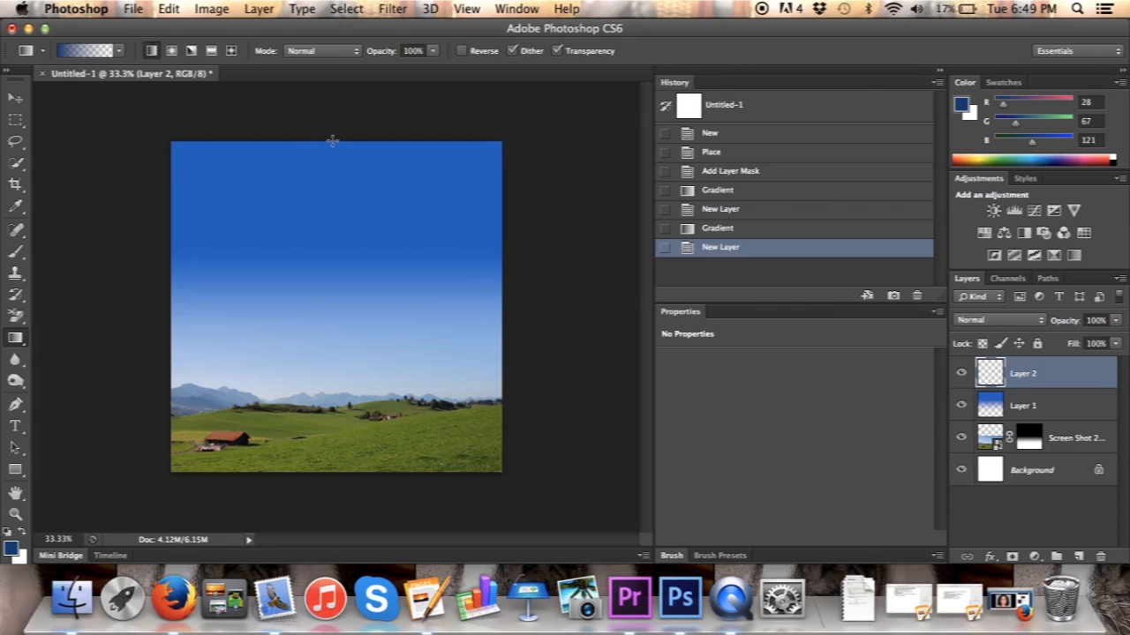
# Step: Draw the dark blue to transparent gradient from the canvas's top edge to about mid-canvas, replacing a shorter first attempt
pyautogui.moveTo(332, 140); pyautogui.dragTo(339, 246)
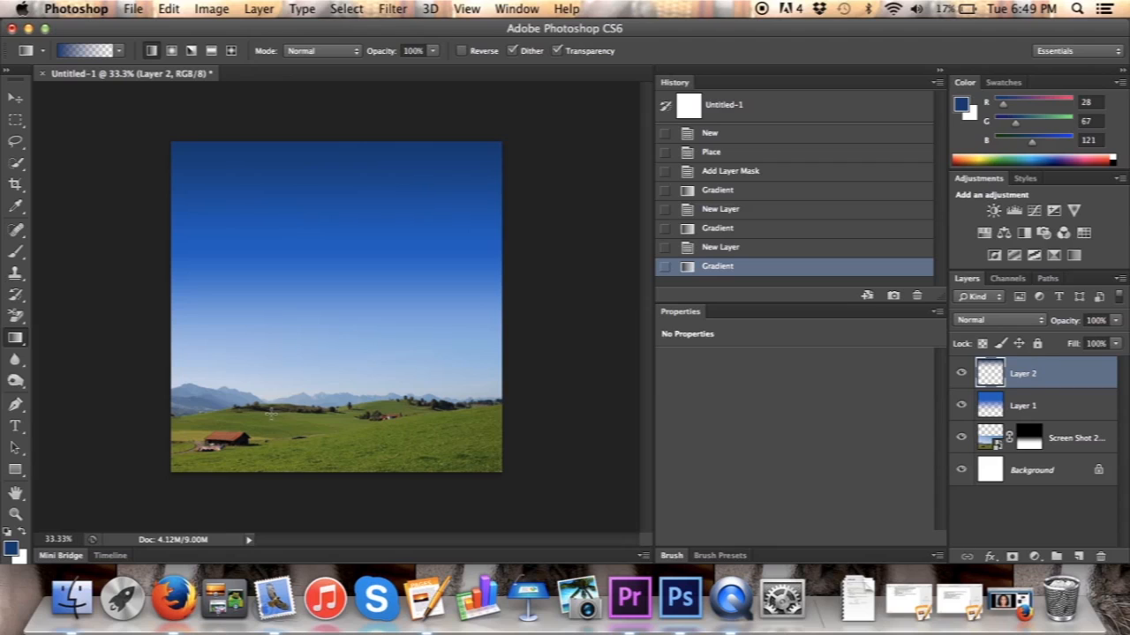
pyautogui.click(720, 250)
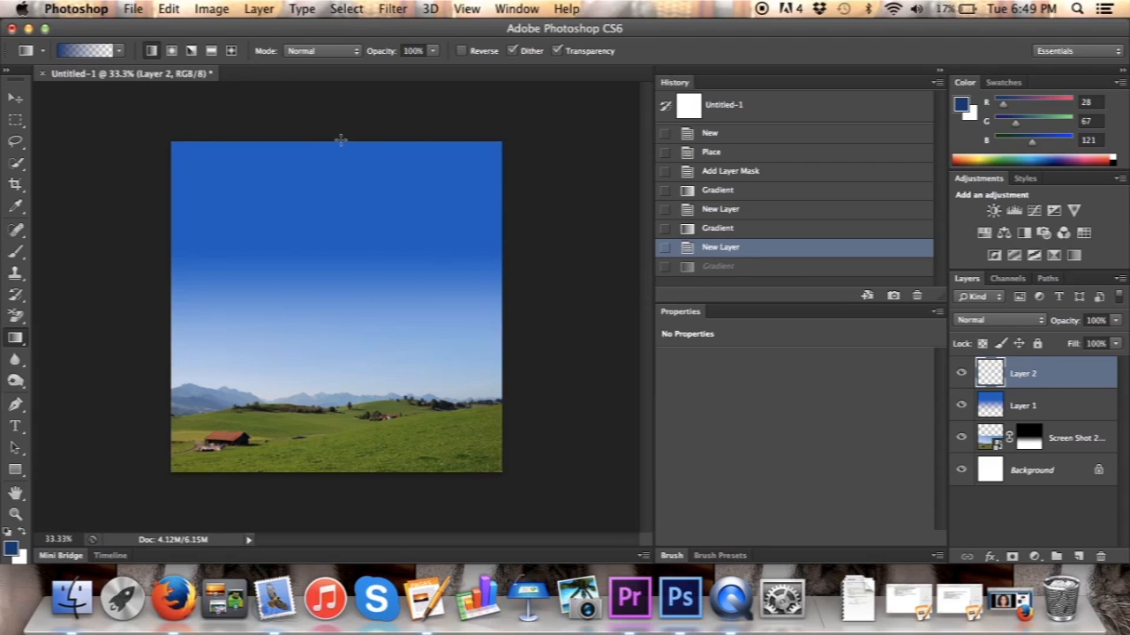
pyautogui.moveTo(346, 141); pyautogui.dragTo(347, 300)
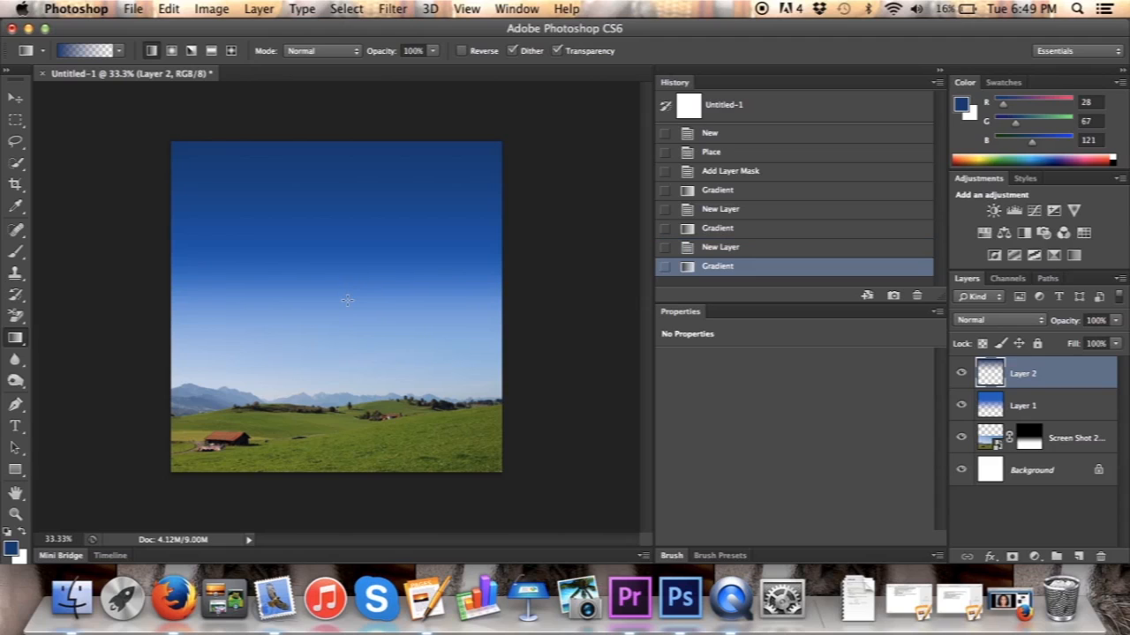
# Step: Replace the dark blue gradient on Layer 2 with a shorter one from the canvas's top edge down through the upper quarter
pyautogui.click(720, 247)
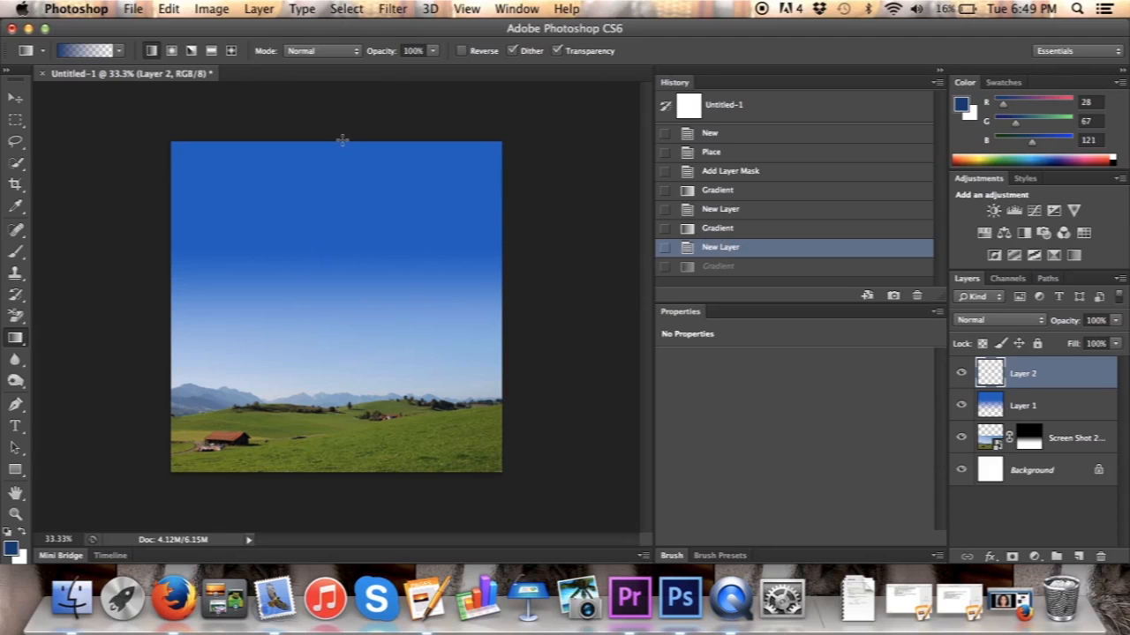
pyautogui.moveTo(340, 141); pyautogui.dragTo(340, 233)
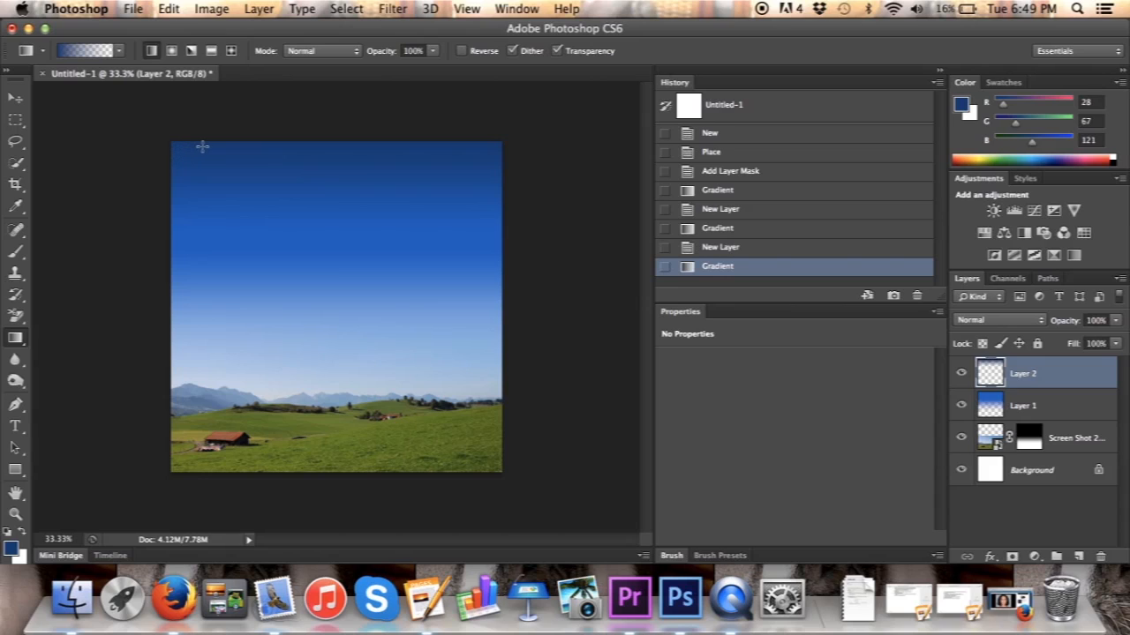
# Step: Try extra diagonal dark blue gradients of various lengths from the canvas's upper-left corner, reverting each to the straight gradient
pyautogui.moveTo(205, 147); pyautogui.dragTo(272, 237)
pyautogui.moveTo(274, 239); pyautogui.dragTo(274, 239)
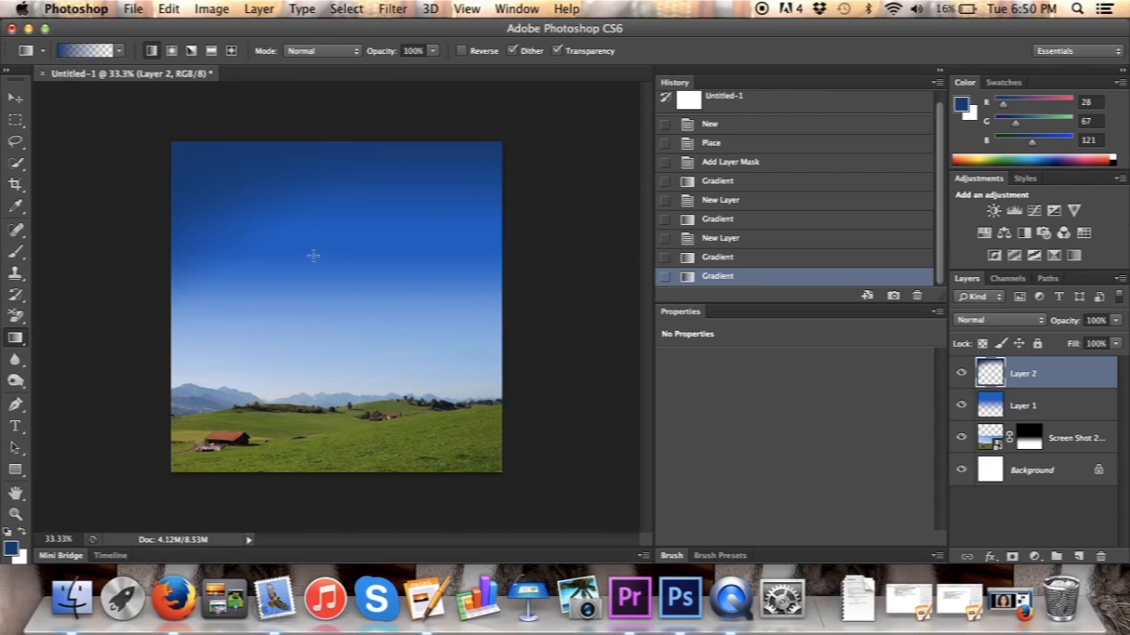
pyautogui.click(737, 257)
pyautogui.moveTo(227, 181); pyautogui.dragTo(265, 215)
pyautogui.click(722, 258)
pyautogui.moveTo(207, 159); pyautogui.dragTo(333, 286)
pyautogui.click(741, 259)
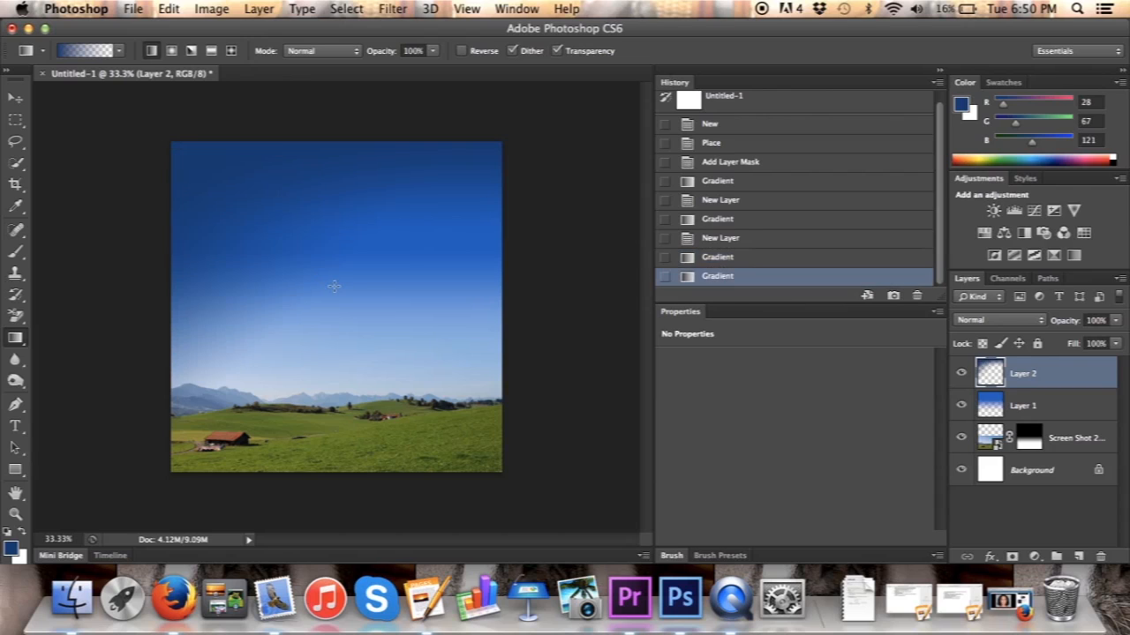
pyautogui.click(739, 258)
# Step: Try flatter, more sideways dark blue gradients inward from the upper-left sky, reverting each one
pyautogui.moveTo(185, 178); pyautogui.dragTo(251, 194)
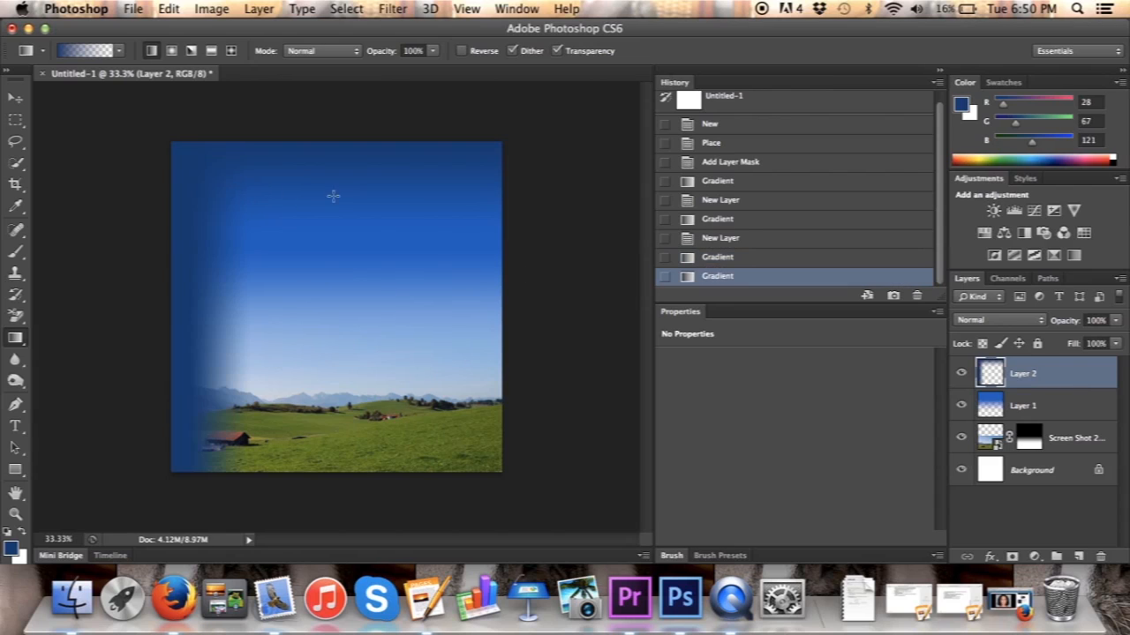
pyautogui.click(718, 258)
pyautogui.moveTo(197, 177); pyautogui.dragTo(254, 212)
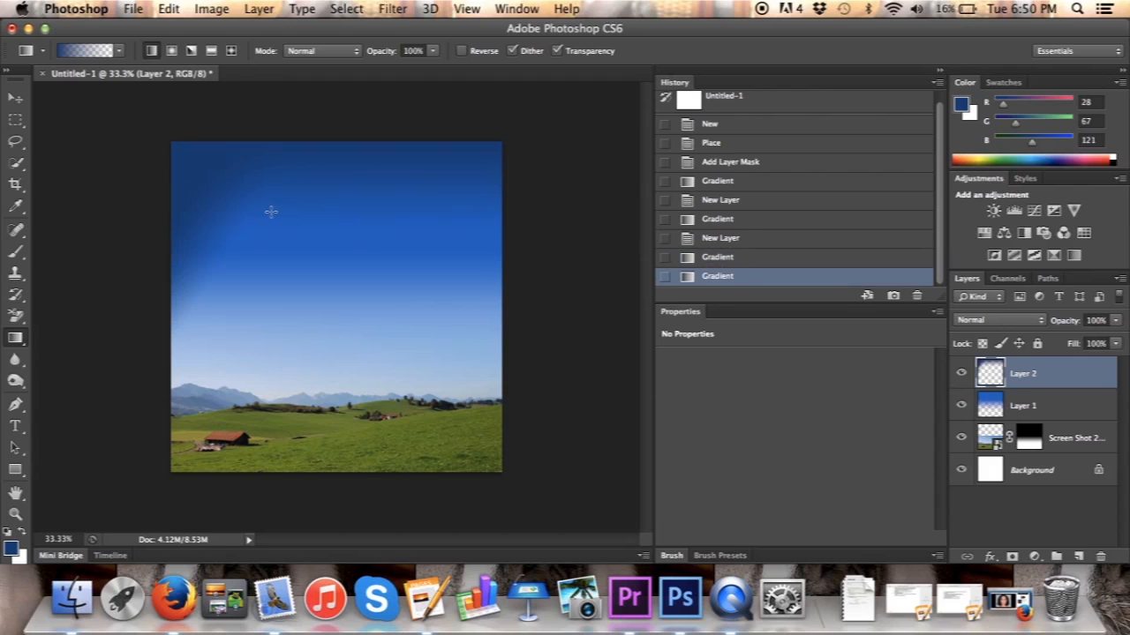
pyautogui.click(729, 263)
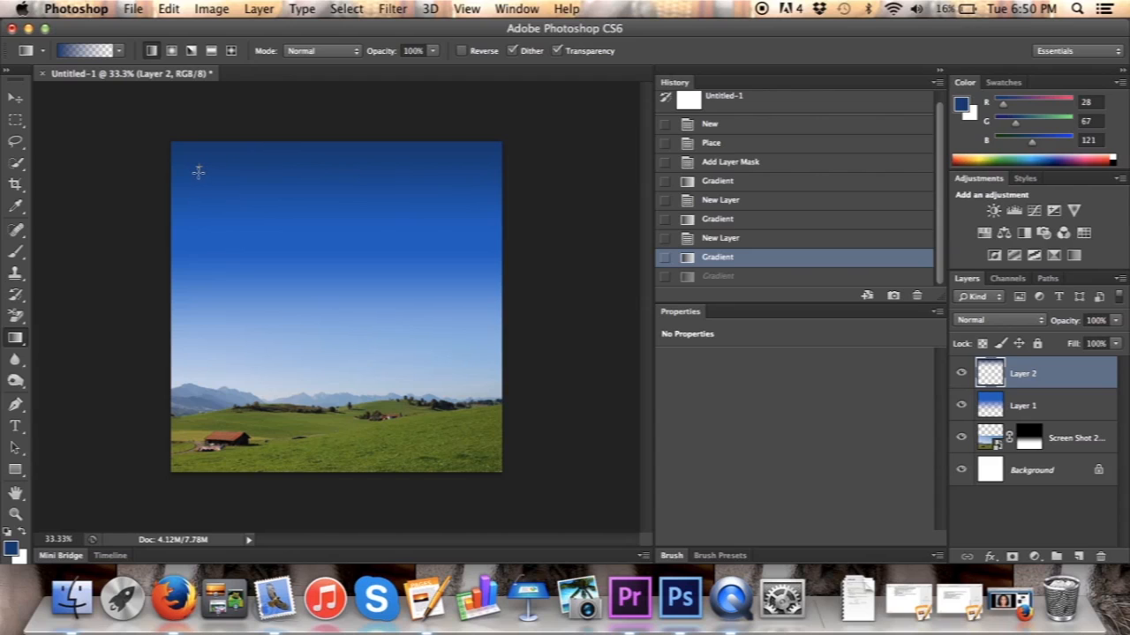
pyautogui.moveTo(201, 172); pyautogui.dragTo(255, 168)
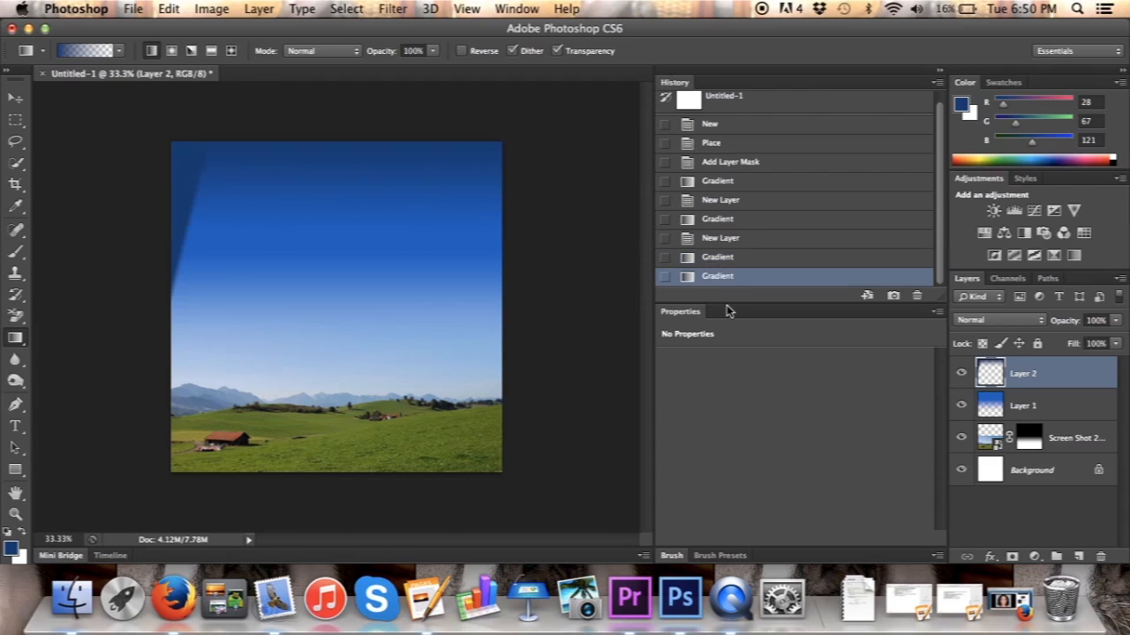
pyautogui.click(716, 258)
pyautogui.moveTo(189, 162); pyautogui.dragTo(277, 187)
pyautogui.click(739, 258)
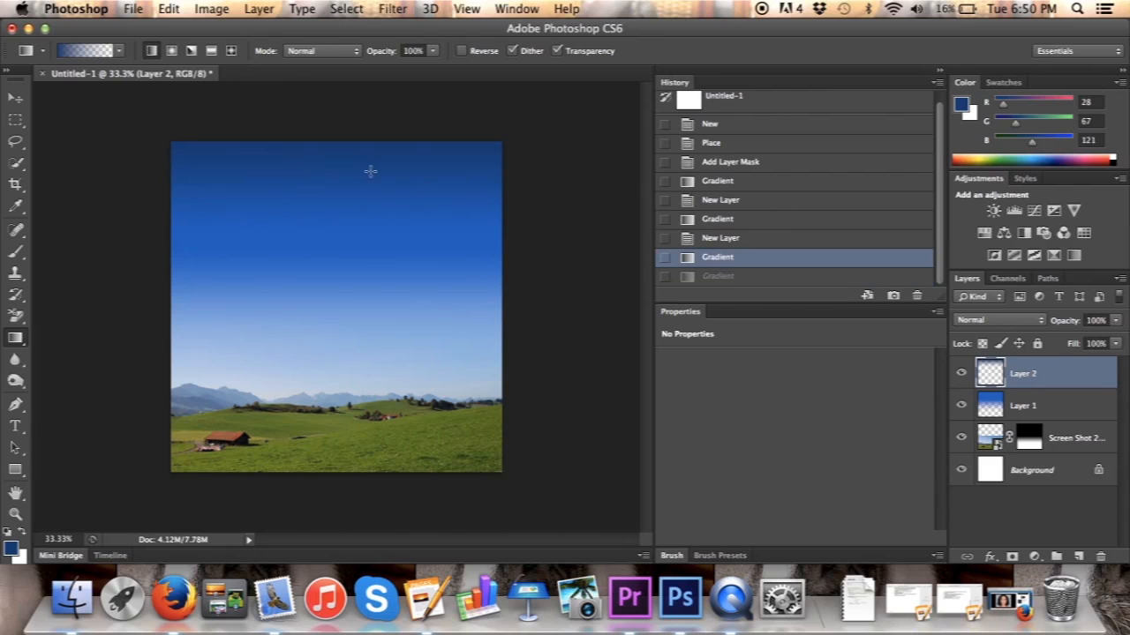
# Step: Try steeper dark blue gradients running downward from the upper-left corner of the sky, undoing each before the next attempt
pyautogui.moveTo(194, 163); pyautogui.dragTo(207, 247)
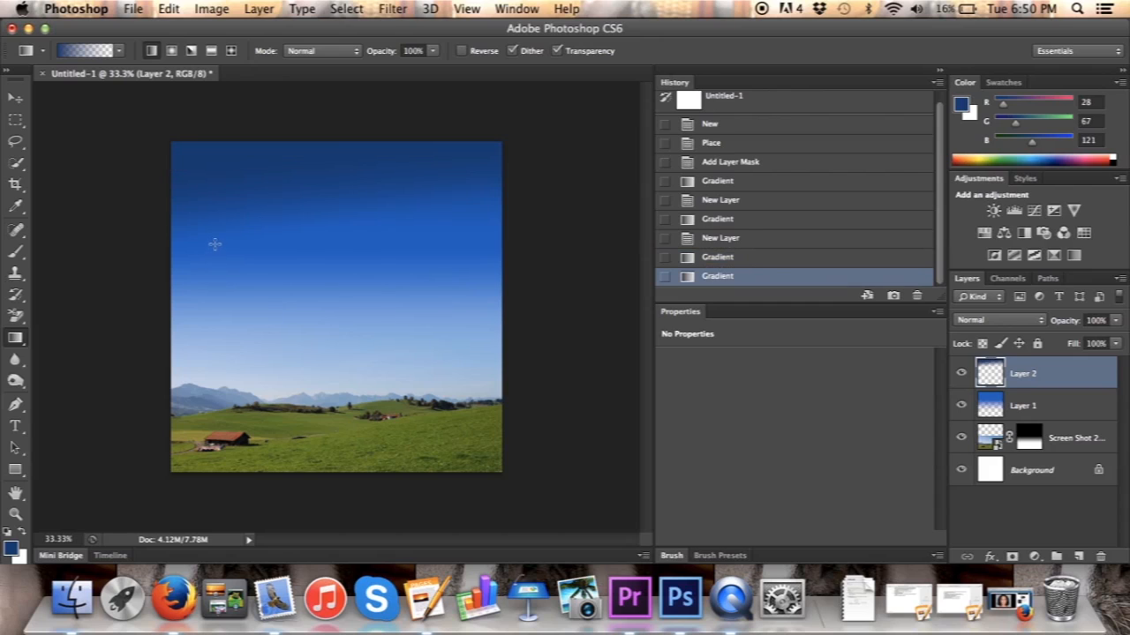
pyautogui.click(689, 259)
pyautogui.moveTo(205, 168); pyautogui.dragTo(228, 253)
pyautogui.click(715, 259)
pyautogui.moveTo(196, 177)
pyautogui.mouseDown()
pyautogui.moveTo(227, 221)
pyautogui.moveTo(208, 195)
pyautogui.mouseUp()
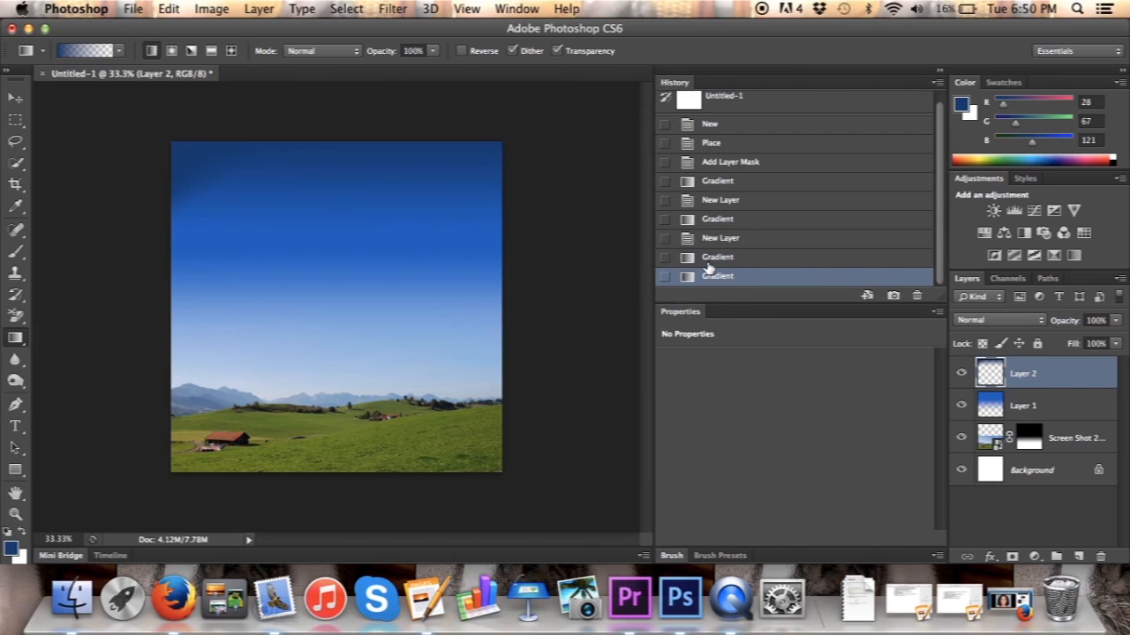
pyautogui.click(707, 261)
pyautogui.moveTo(173, 167); pyautogui.dragTo(212, 227)
pyautogui.click(710, 258)
pyautogui.moveTo(190, 169); pyautogui.dragTo(218, 222)
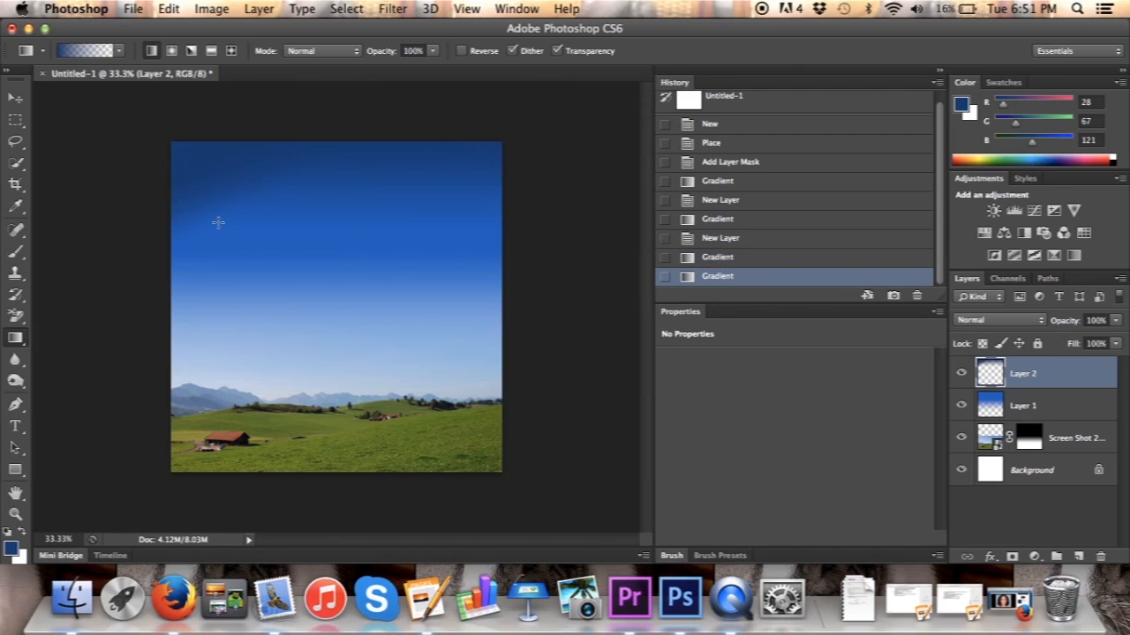
pyautogui.click(690, 257)
pyautogui.moveTo(194, 165); pyautogui.dragTo(201, 227)
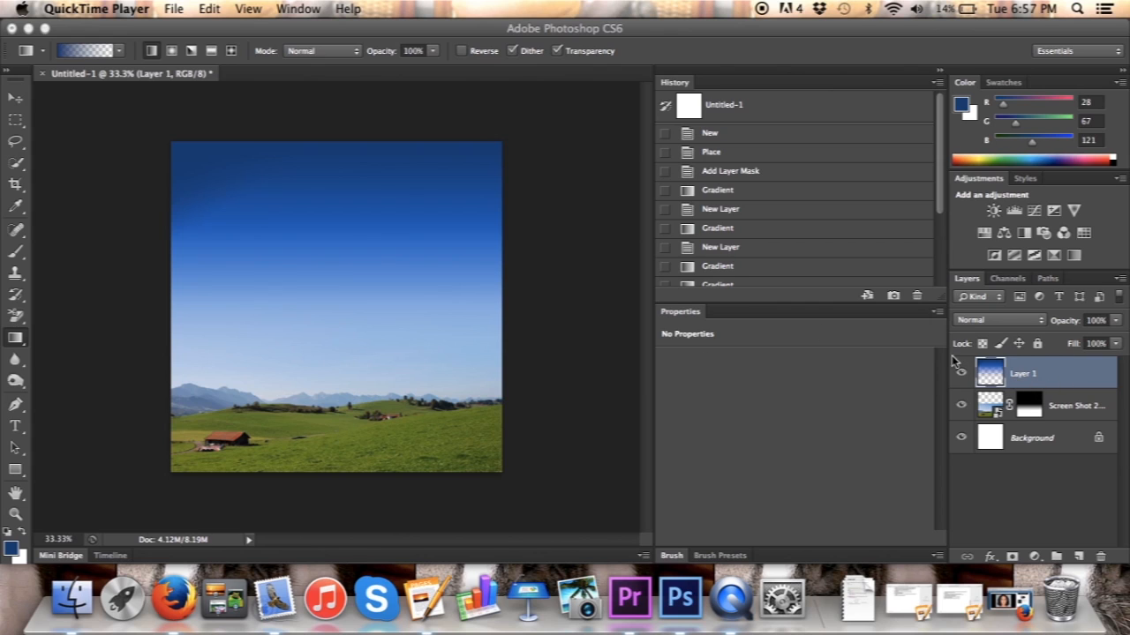
# Step: Step back through the history to the gradient state before the layer deletions, and return to the latest state
pyautogui.scroll(-5, 883, 237)
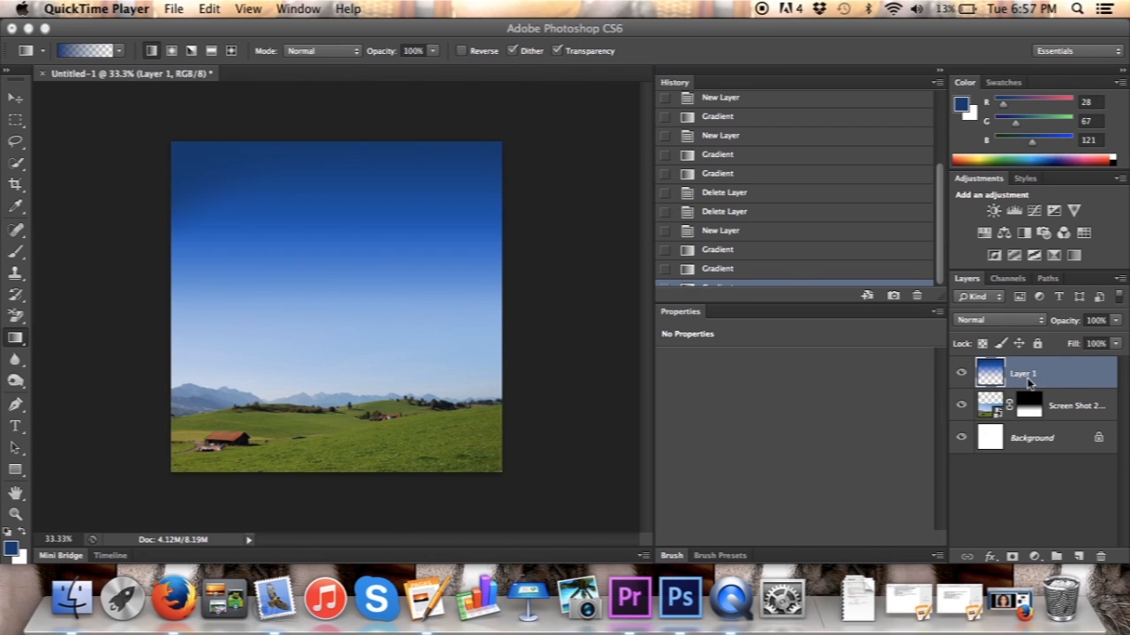
pyautogui.click(700, 263)
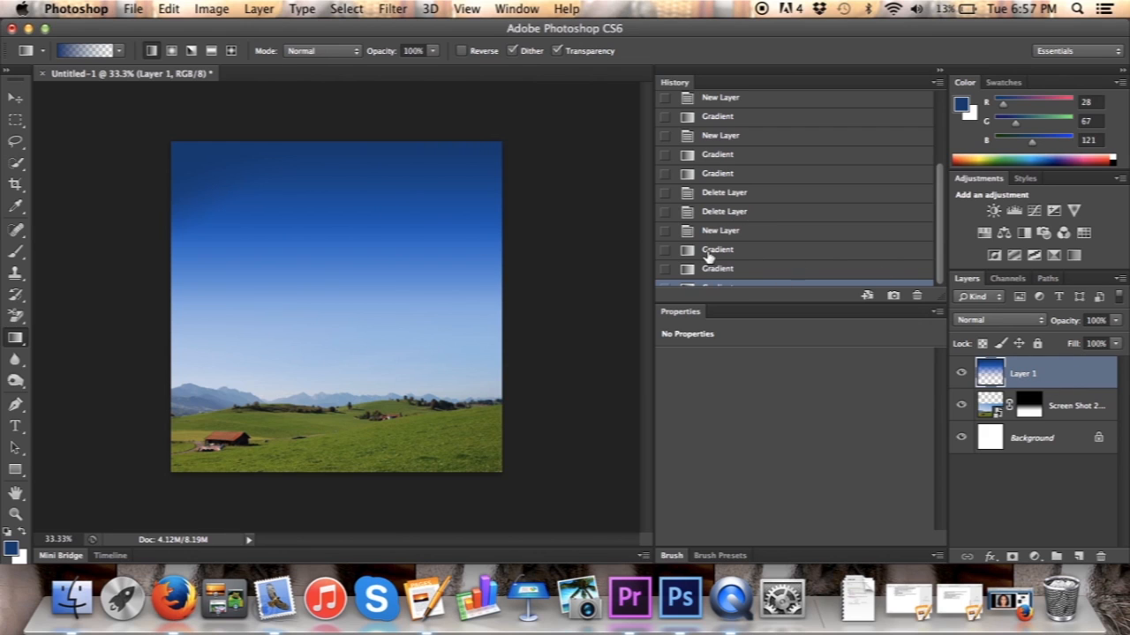
pyautogui.click(713, 252)
pyautogui.click(719, 233)
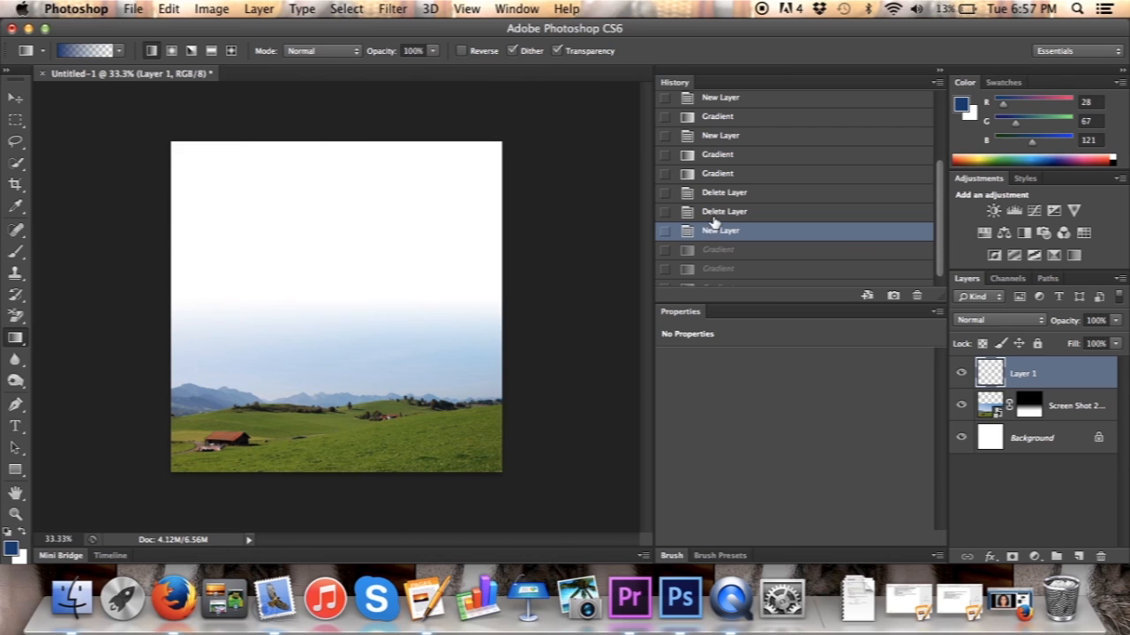
pyautogui.click(713, 215)
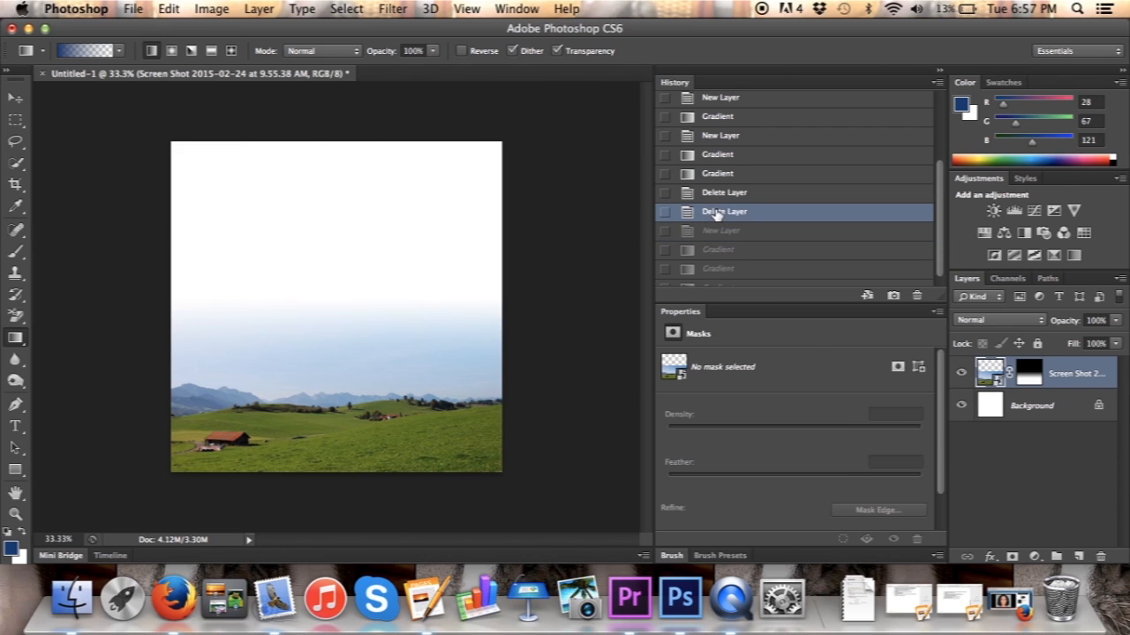
pyautogui.click(723, 194)
pyautogui.click(720, 175)
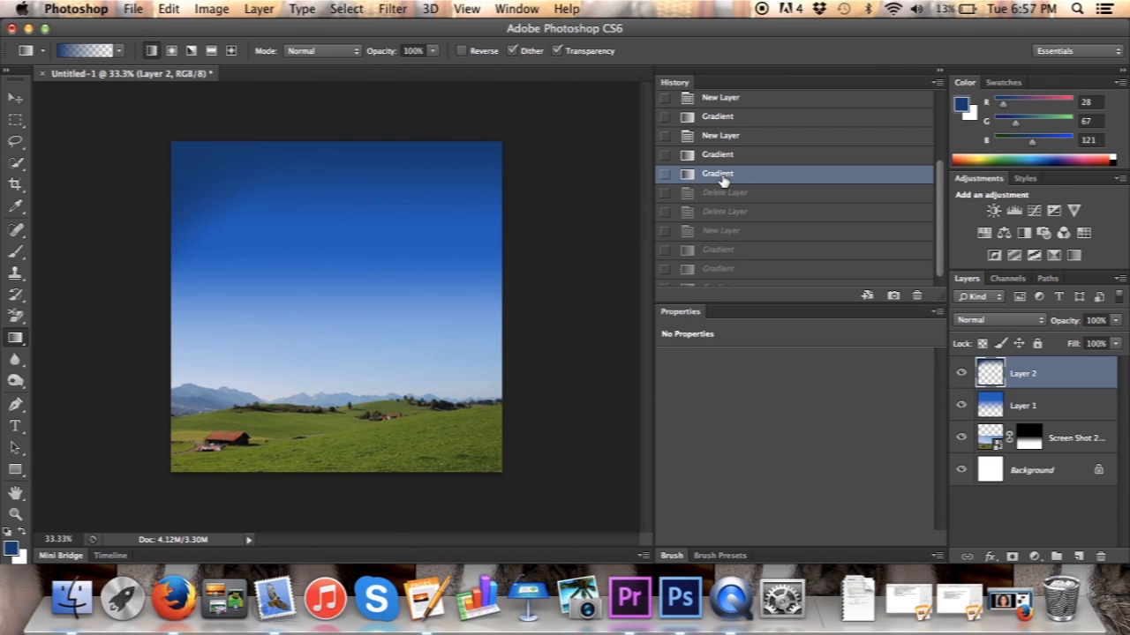
pyautogui.scroll(-1, 717, 280)
pyautogui.click(713, 277)
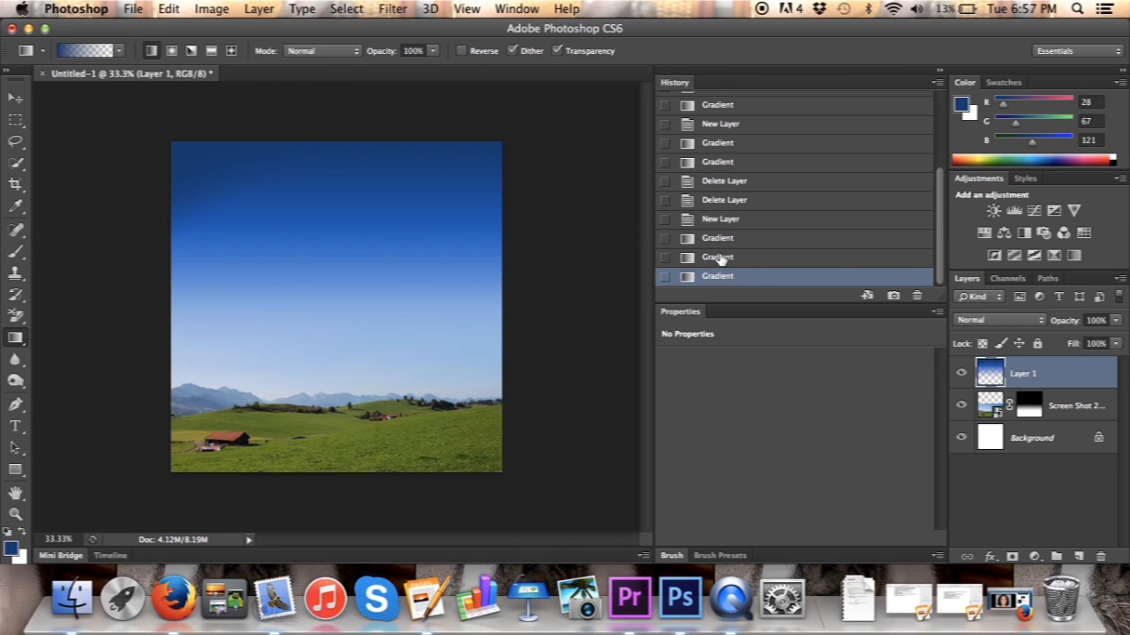
# Step: Revert the document history to the first dark blue gradient on Layer 2, before the layer deletions
pyautogui.click(720, 258)
pyautogui.click(724, 277)
pyautogui.click(729, 238)
pyautogui.click(734, 182)
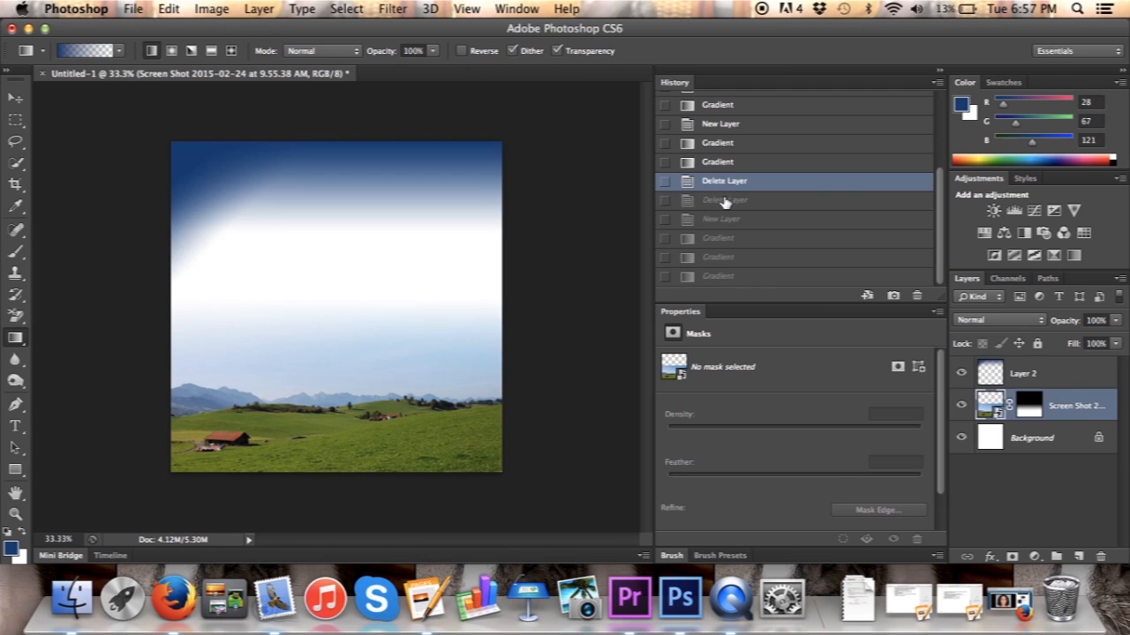
pyautogui.click(724, 201)
pyautogui.click(717, 166)
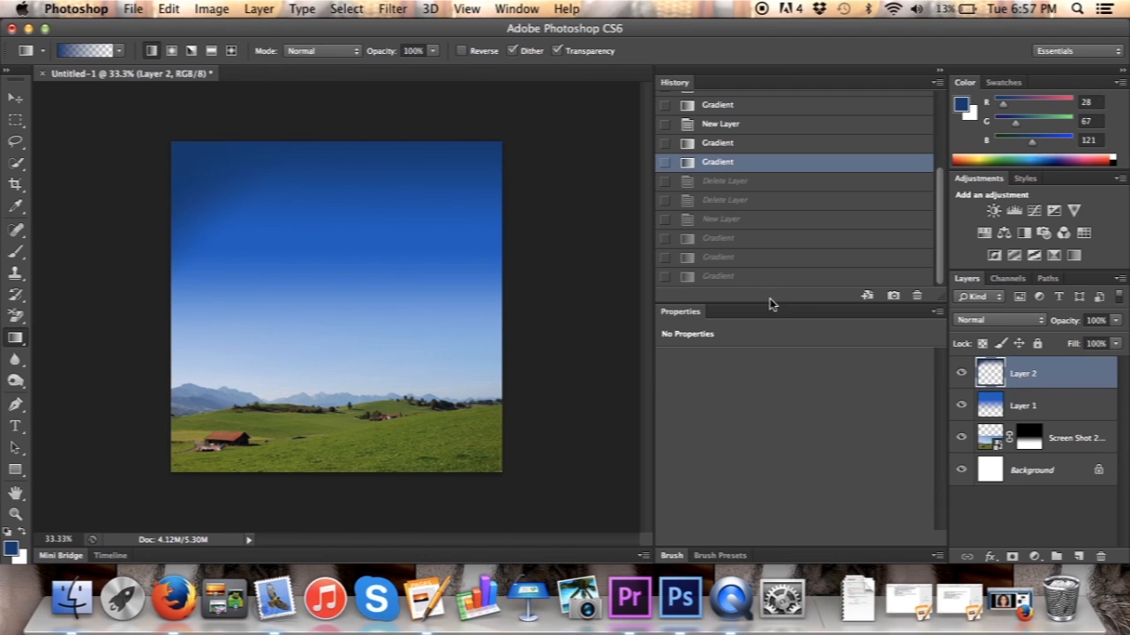
pyautogui.click(712, 143)
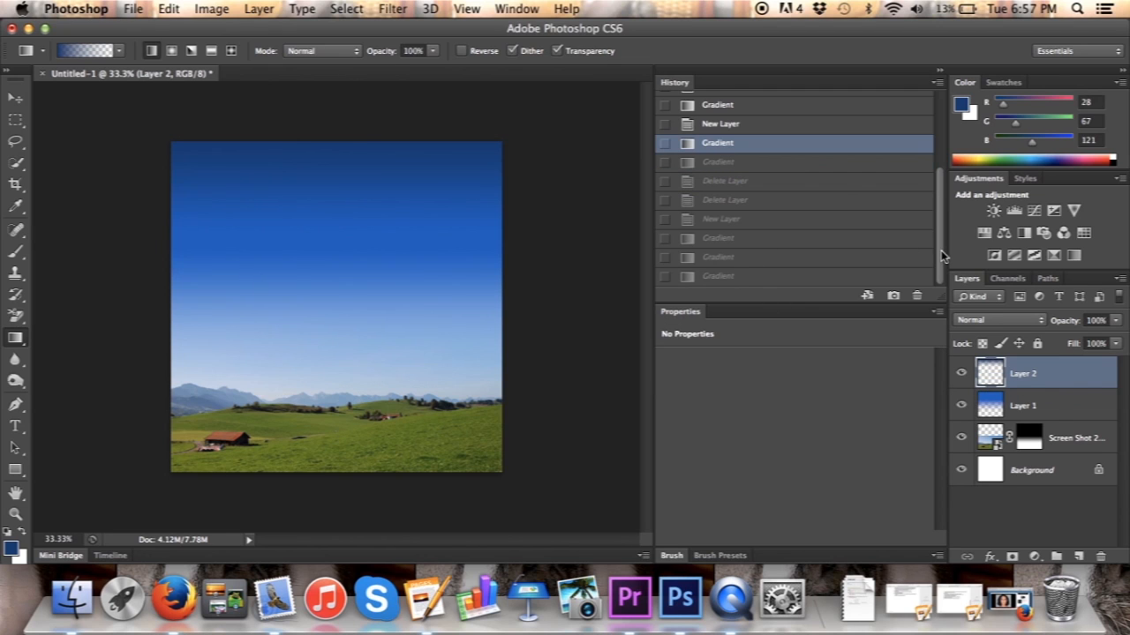
# Step: Delete both gradient layers, Layer 2 and Layer 1, above the masked hills photo
pyautogui.moveTo(939, 258); pyautogui.dragTo(931, 189)
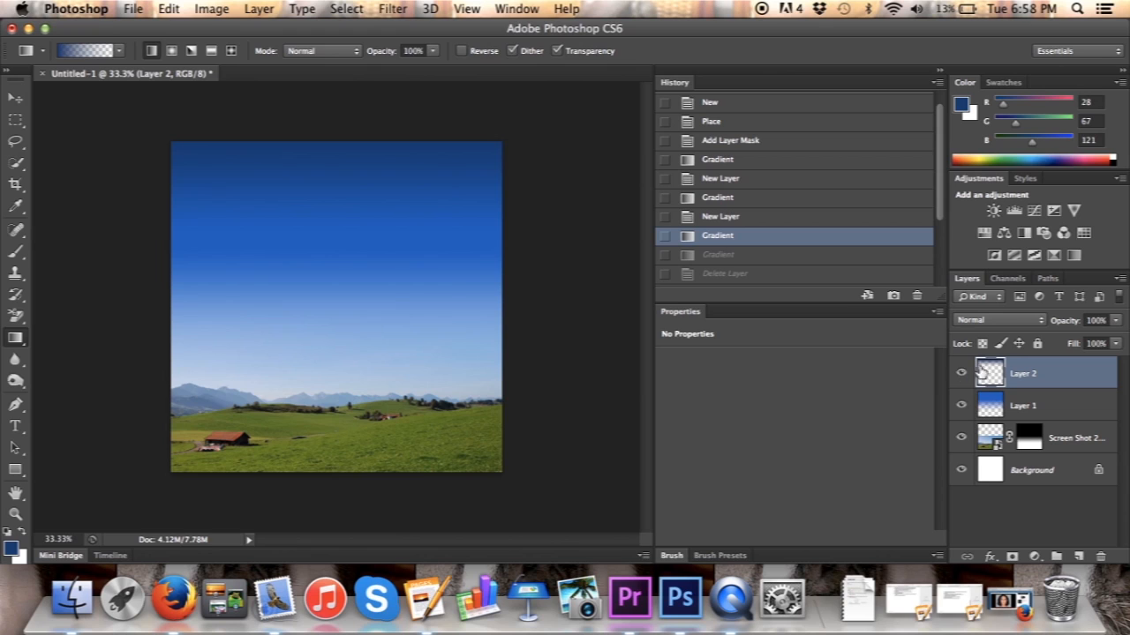
pyautogui.press('BackSpace')
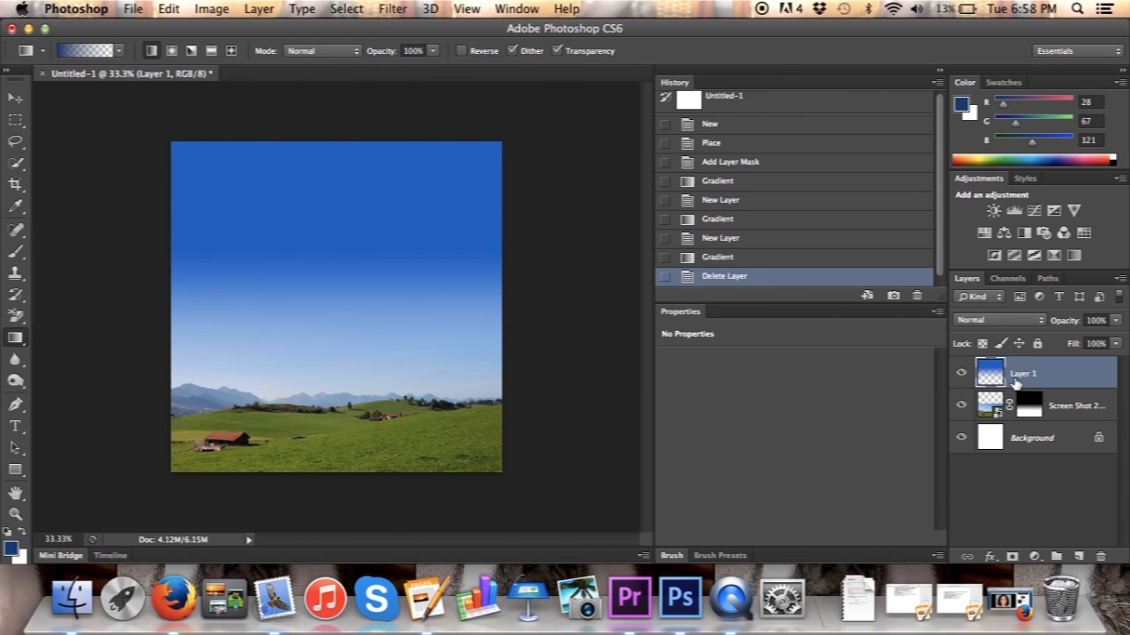
pyautogui.press('BackSpace')
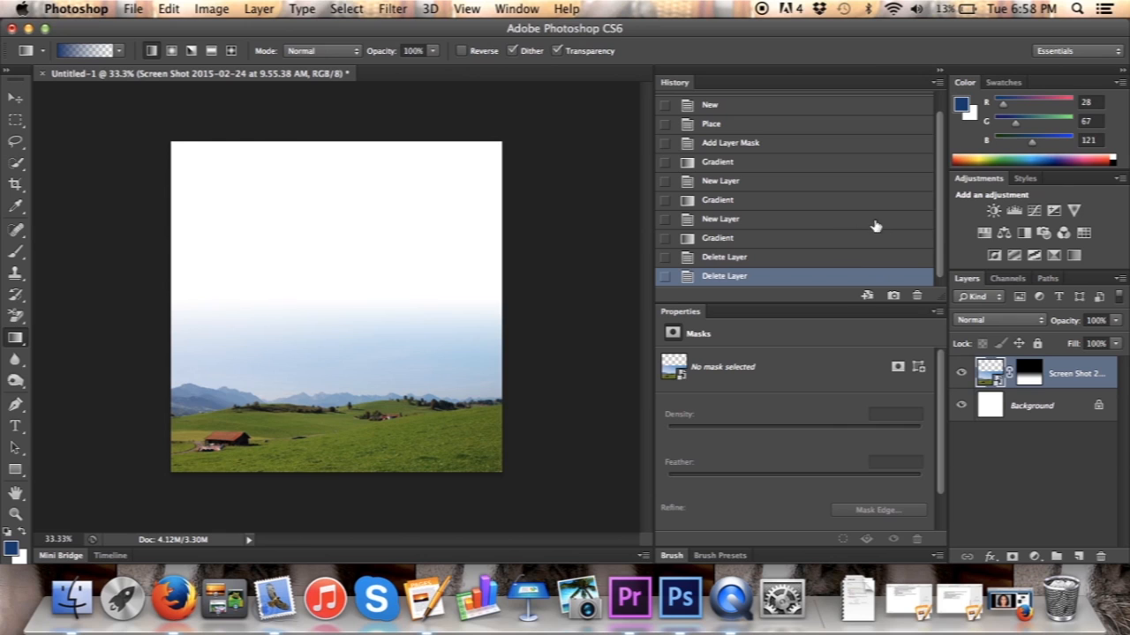
# Step: Add a new layer and draw a #2c6ac2 to transparent gradient from the upper sky down to the mountains
pyautogui.click(1078, 558)
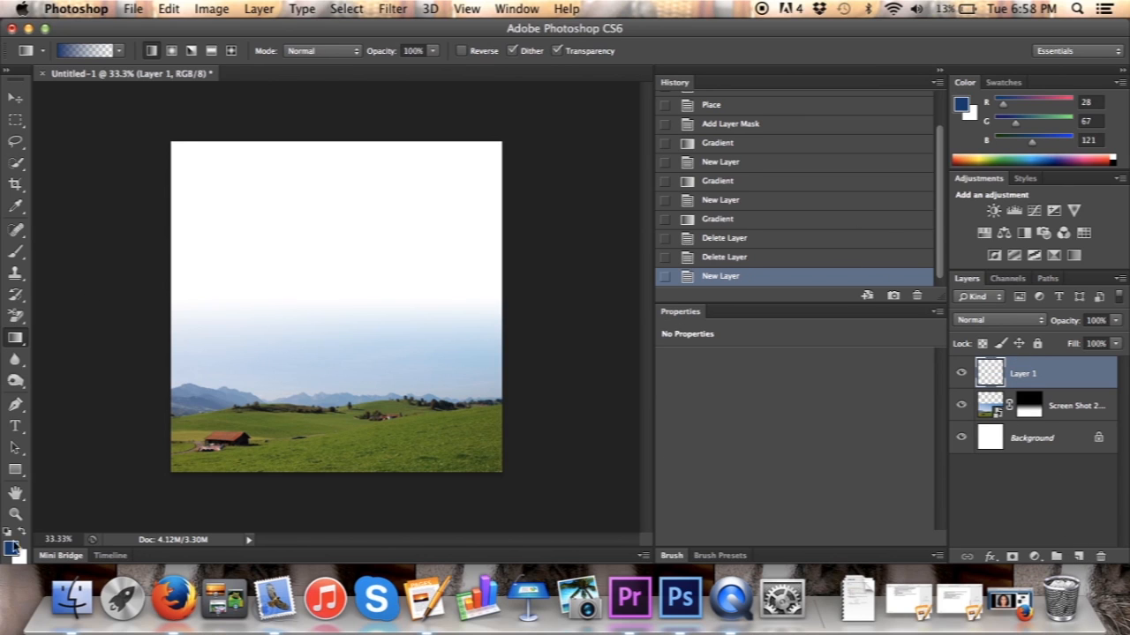
pyautogui.click(12, 548)
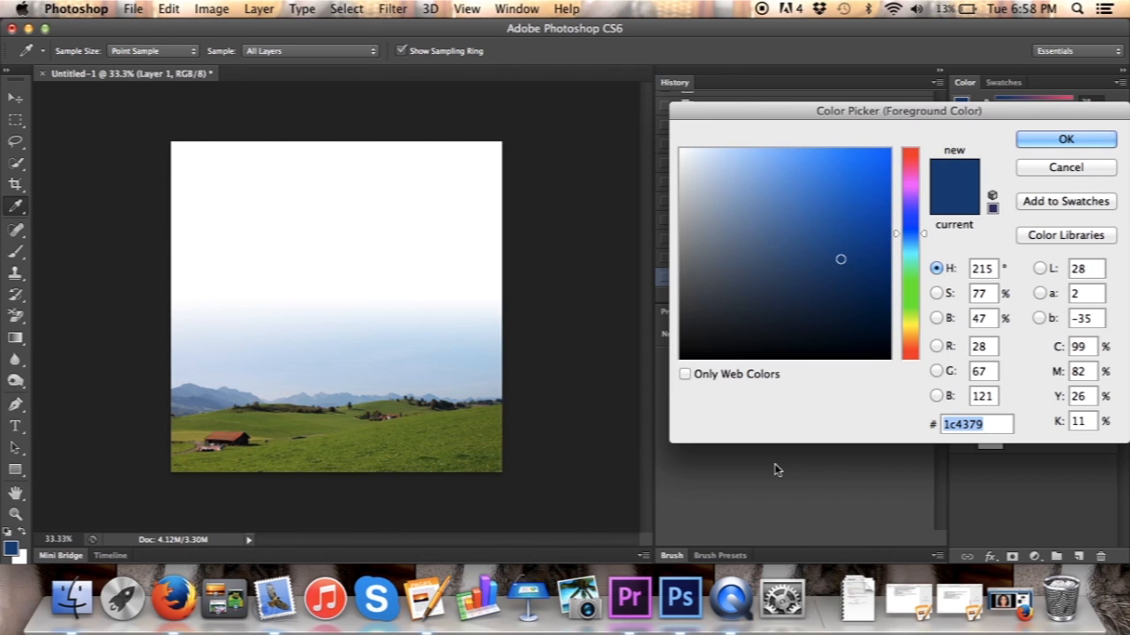
pyautogui.write('2c6ac2')
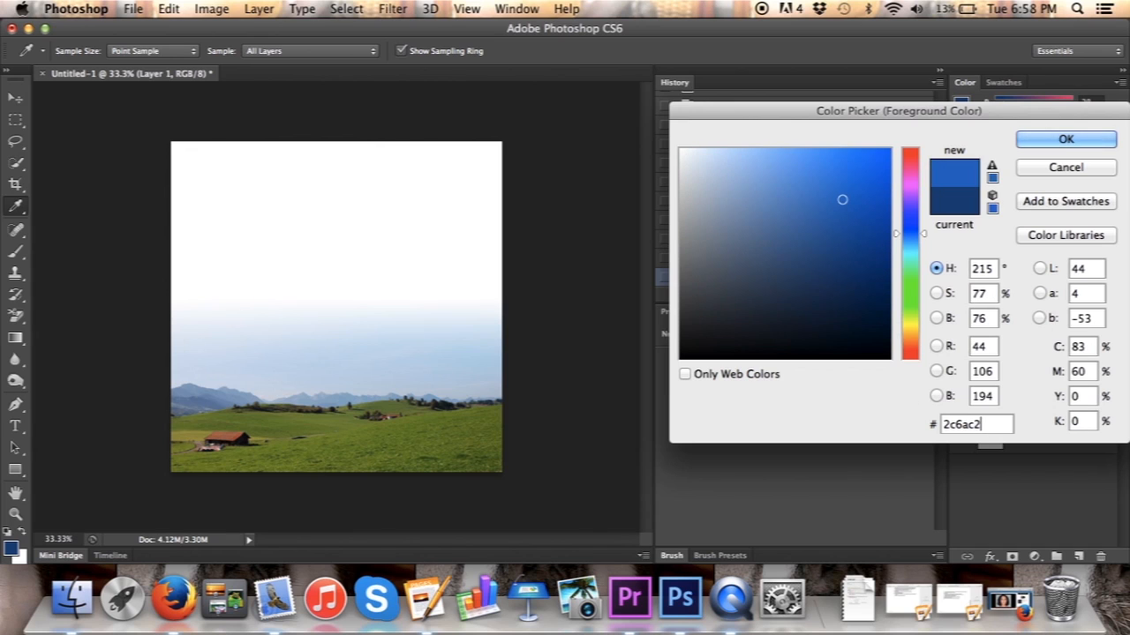
pyautogui.click(1080, 140)
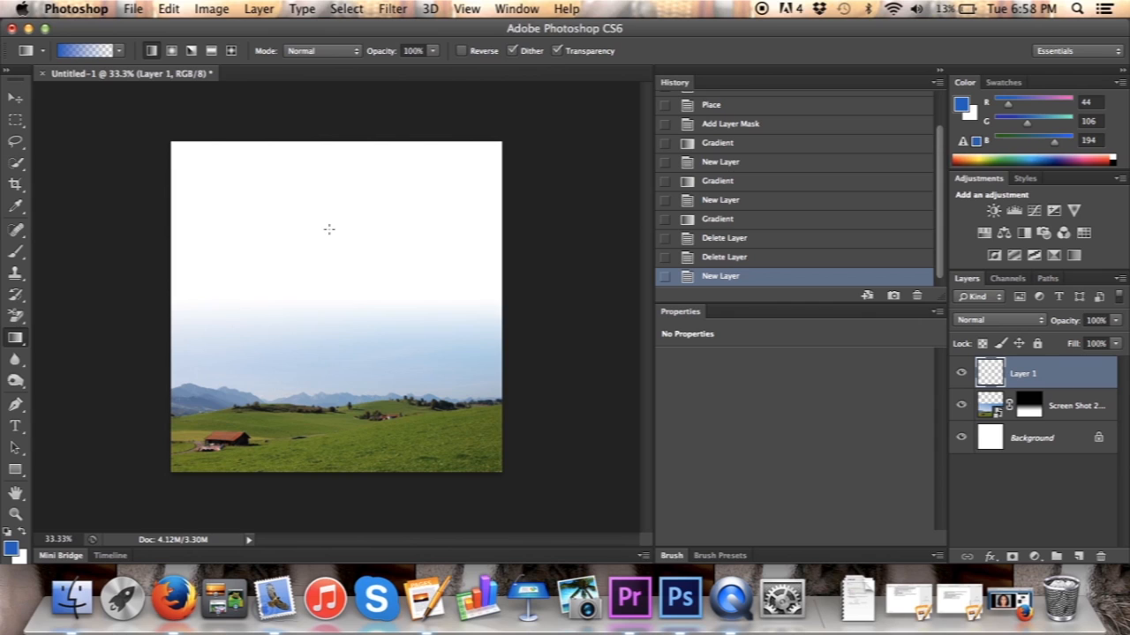
pyautogui.moveTo(333, 232); pyautogui.dragTo(328, 389)
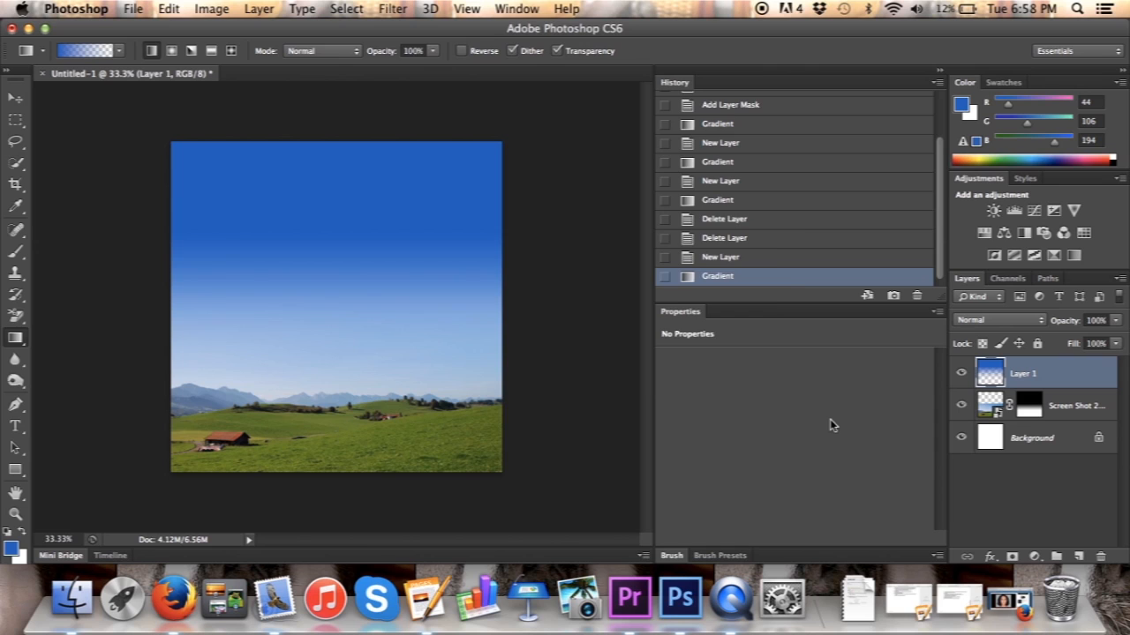
# Step: Add another new layer, set the foreground colour to #1c4379 and activate the Gradient tool
pyautogui.press('super+shift+n')
pyautogui.press('Return')
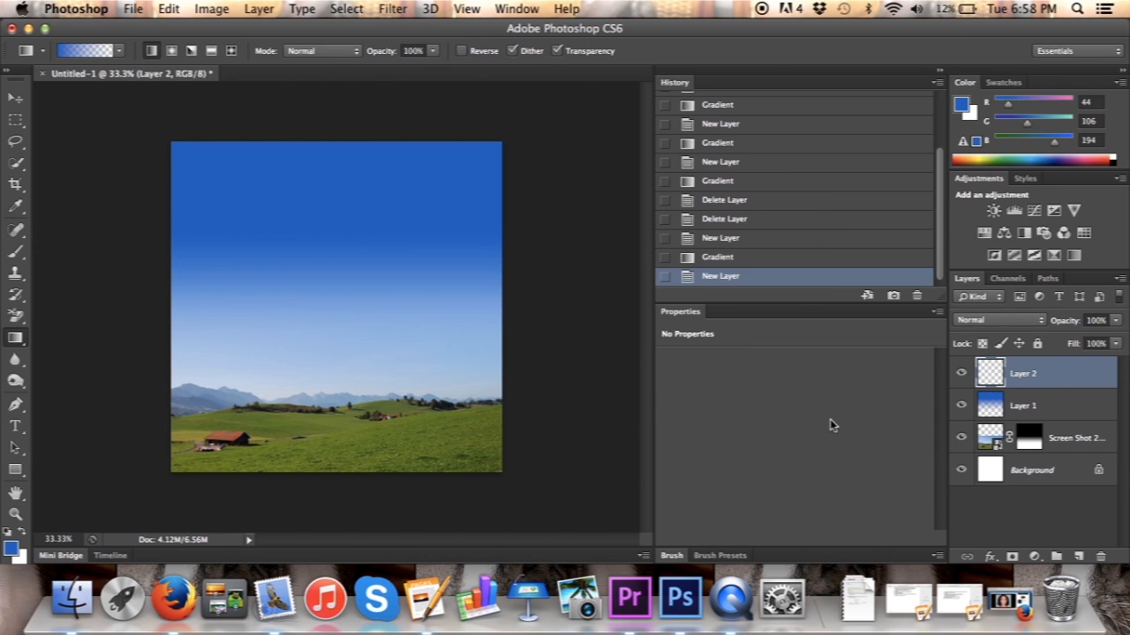
pyautogui.click(12, 549)
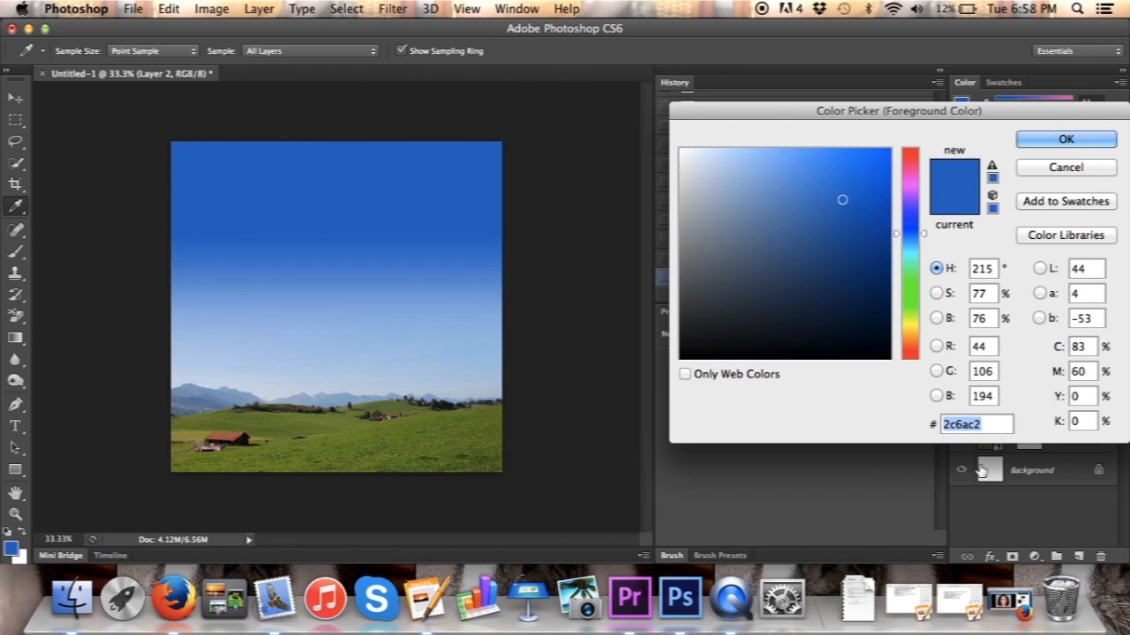
pyautogui.write('1')
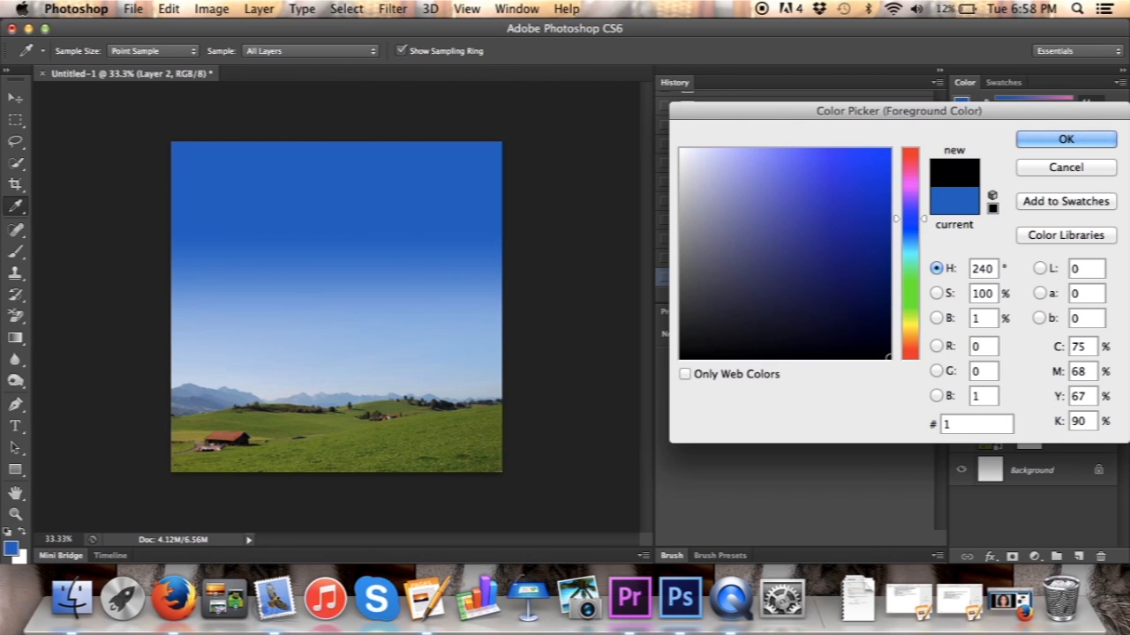
pyautogui.write('c4379')
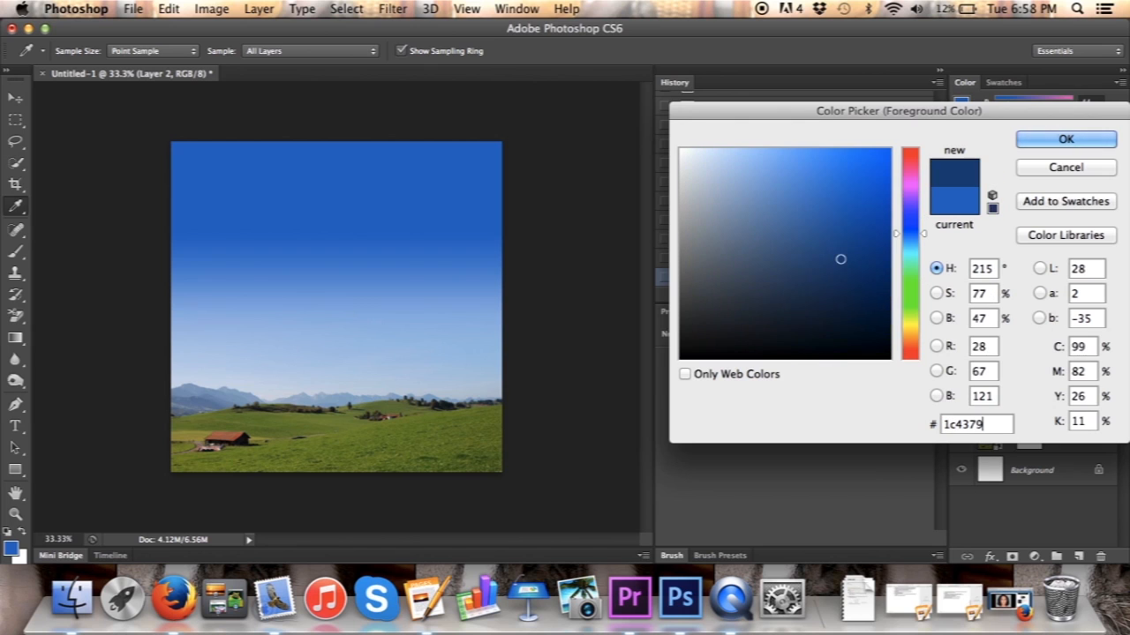
pyautogui.press('Return')
pyautogui.press('g')
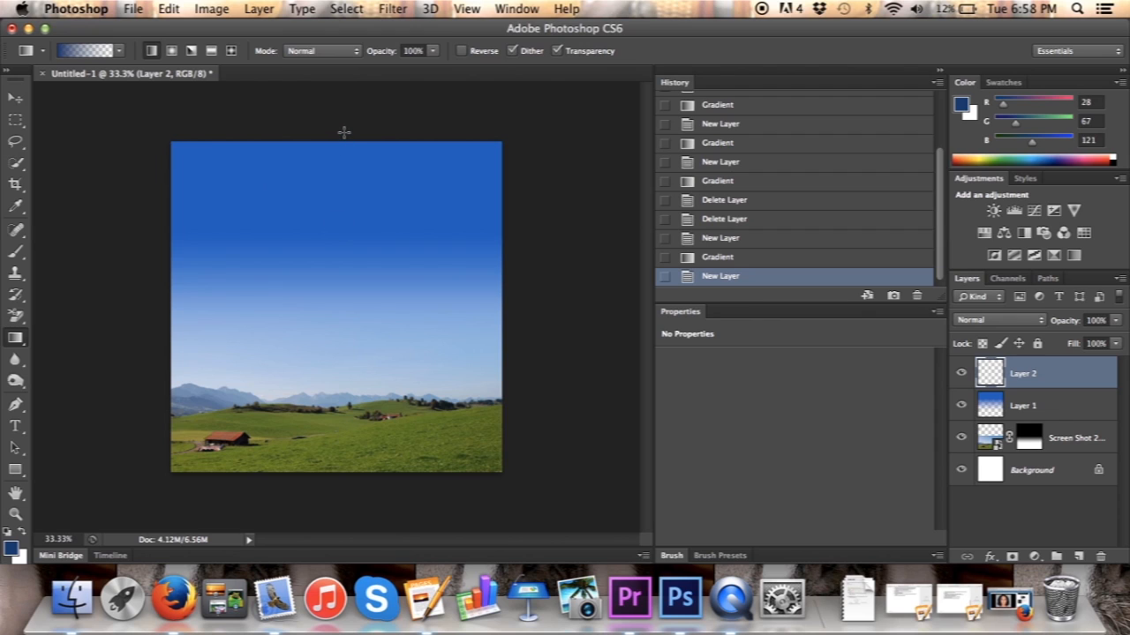
# Step: Draw a dark blue to transparent gradient on Layer 2 from just above the canvas to about a third of the way down, reverting shorter attempts
pyautogui.moveTo(345, 133); pyautogui.dragTo(346, 215)
pyautogui.click(759, 257)
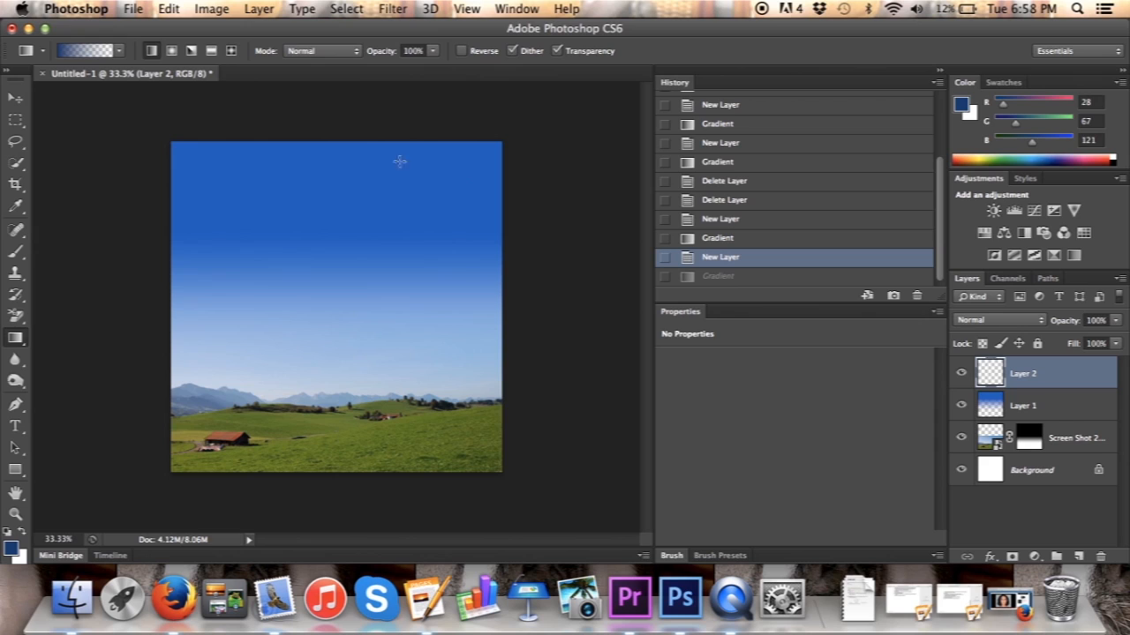
pyautogui.moveTo(350, 131); pyautogui.dragTo(352, 219)
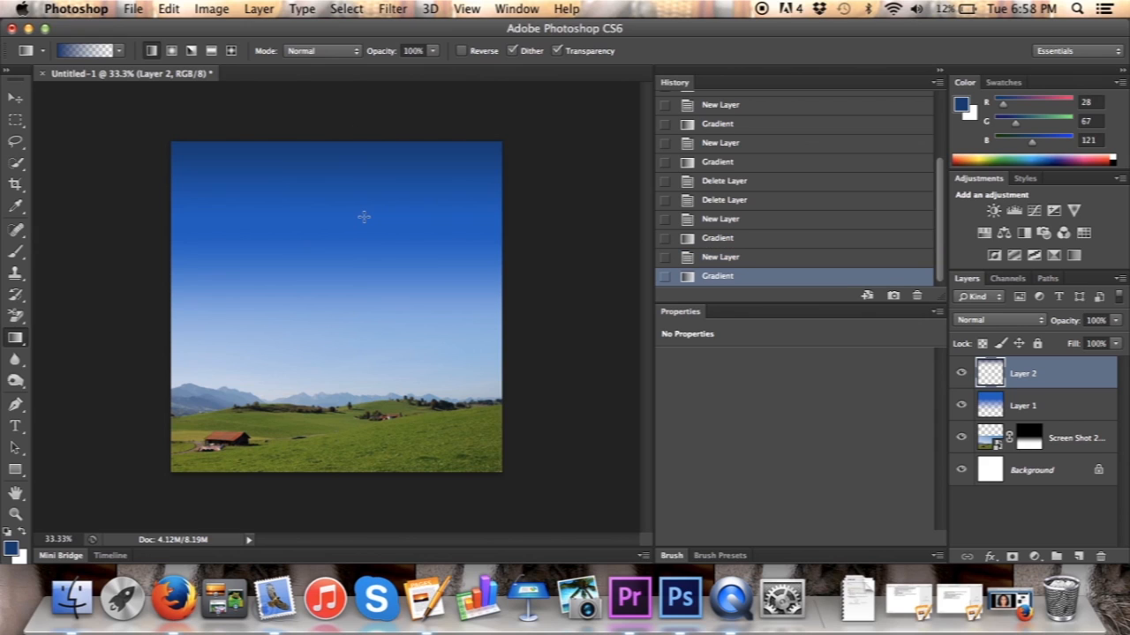
pyautogui.click(711, 259)
pyautogui.moveTo(344, 126); pyautogui.dragTo(335, 258)
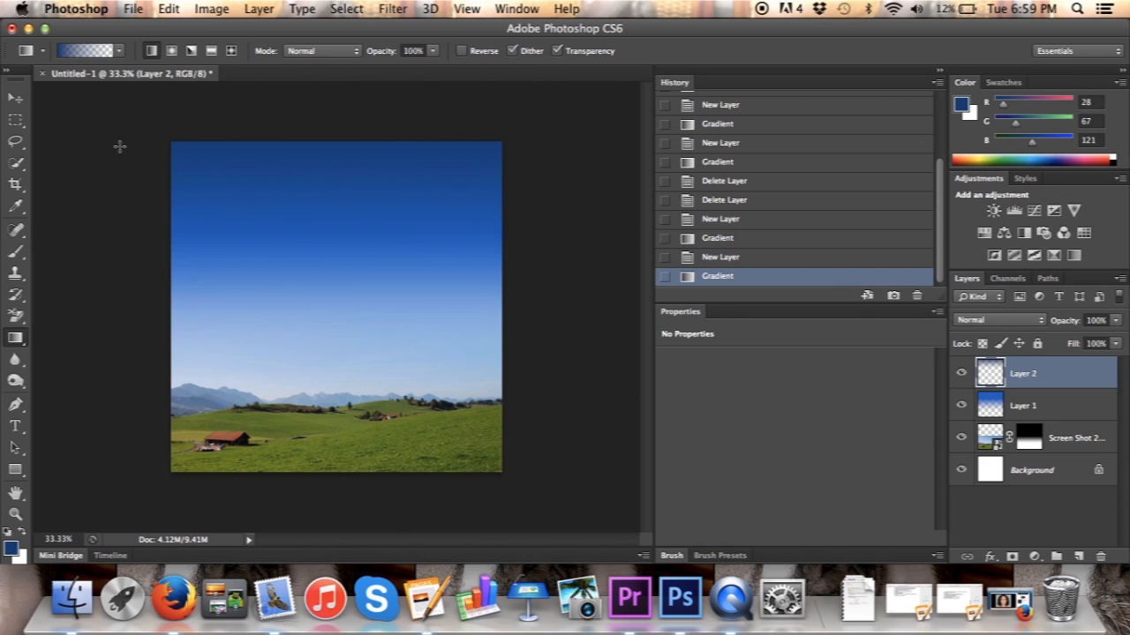
# Step: Add a short diagonal dark blue gradient in the sky's upper-left corner on Layer 2, reverting each attempt before redrawing it
pyautogui.moveTo(188, 155); pyautogui.dragTo(199, 200)
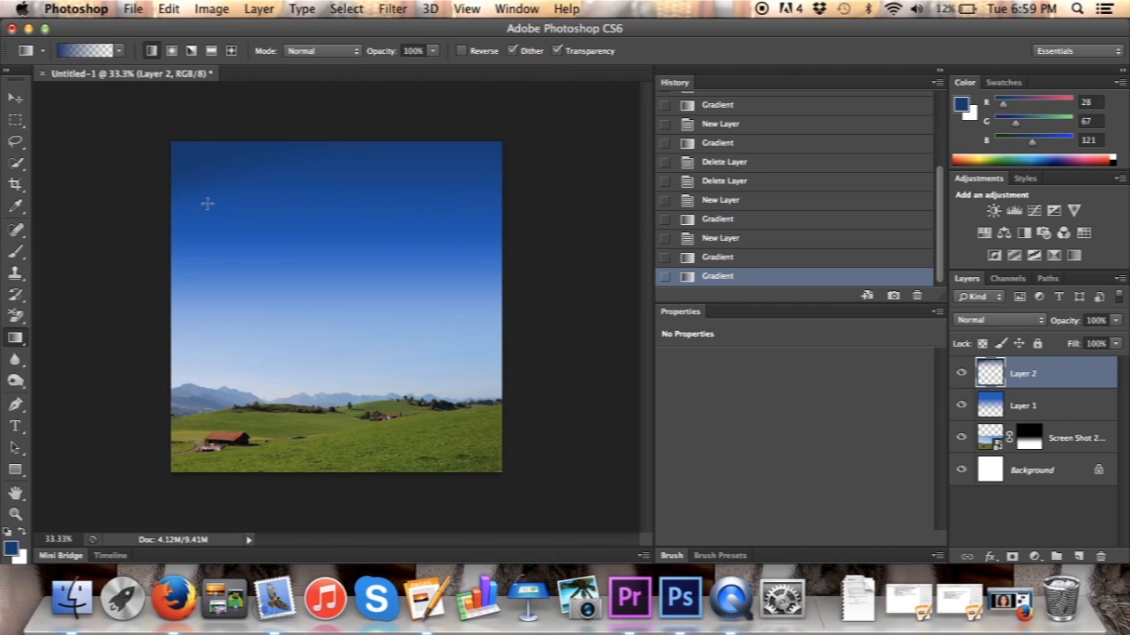
pyautogui.click(743, 258)
pyautogui.moveTo(188, 171); pyautogui.dragTo(217, 199)
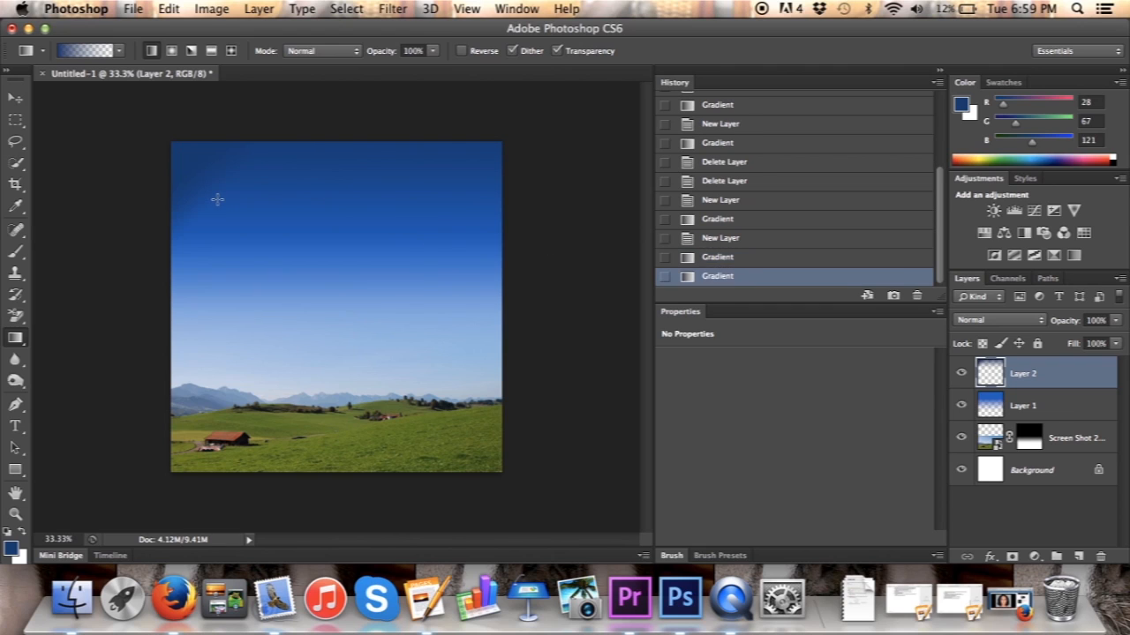
pyautogui.click(725, 258)
pyautogui.moveTo(178, 147); pyautogui.dragTo(213, 199)
pyautogui.click(713, 257)
pyautogui.moveTo(179, 156); pyautogui.dragTo(216, 216)
# Step: Add a Hue/Saturation adjustment layer directly above the masked hills photo and set its saturation to -77
pyautogui.click(991, 436)
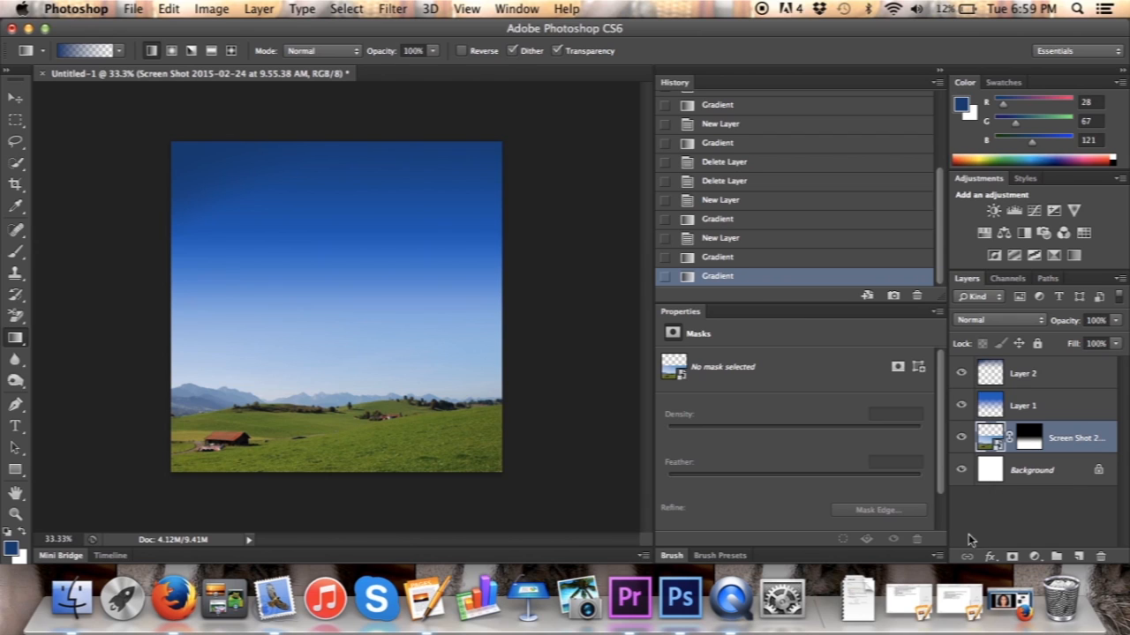
pyautogui.click(1036, 561)
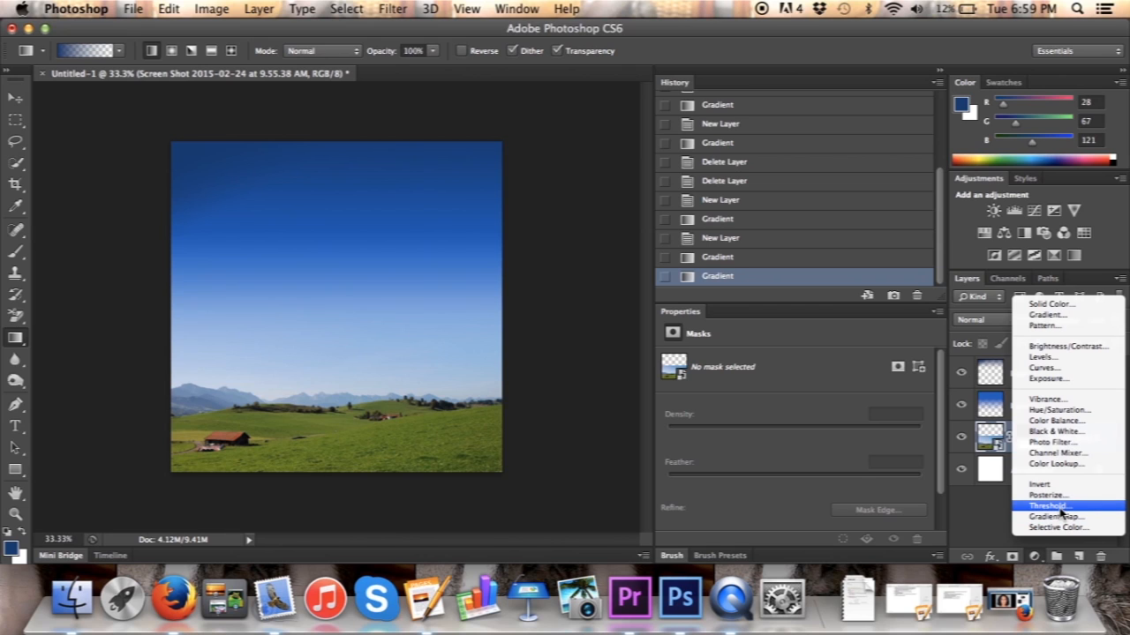
pyautogui.click(1061, 411)
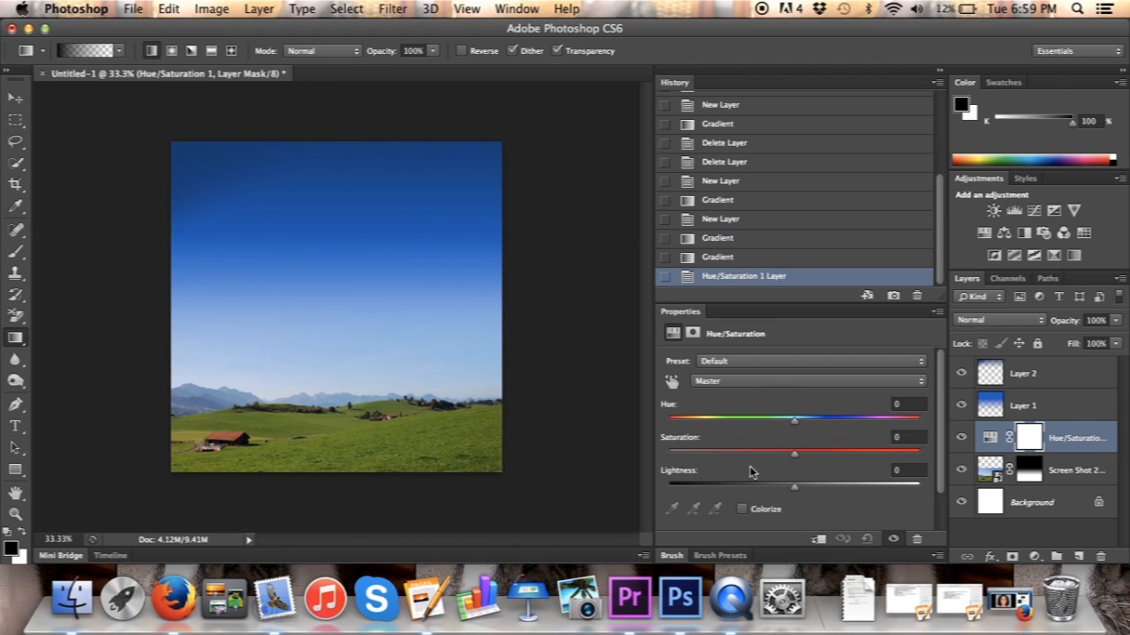
pyautogui.moveTo(795, 457); pyautogui.dragTo(698, 459)
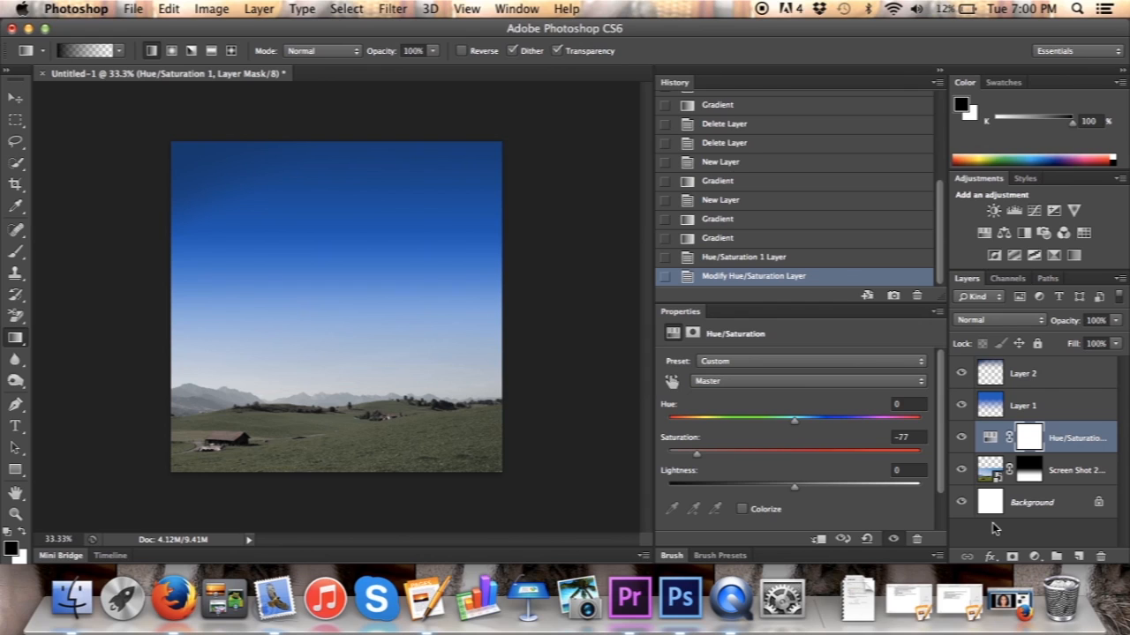
# Step: Add a Gradient Map adjustment layer above the Hue/Saturation layer and set its starting colour stop to #9a00cc
pyautogui.click(1034, 557)
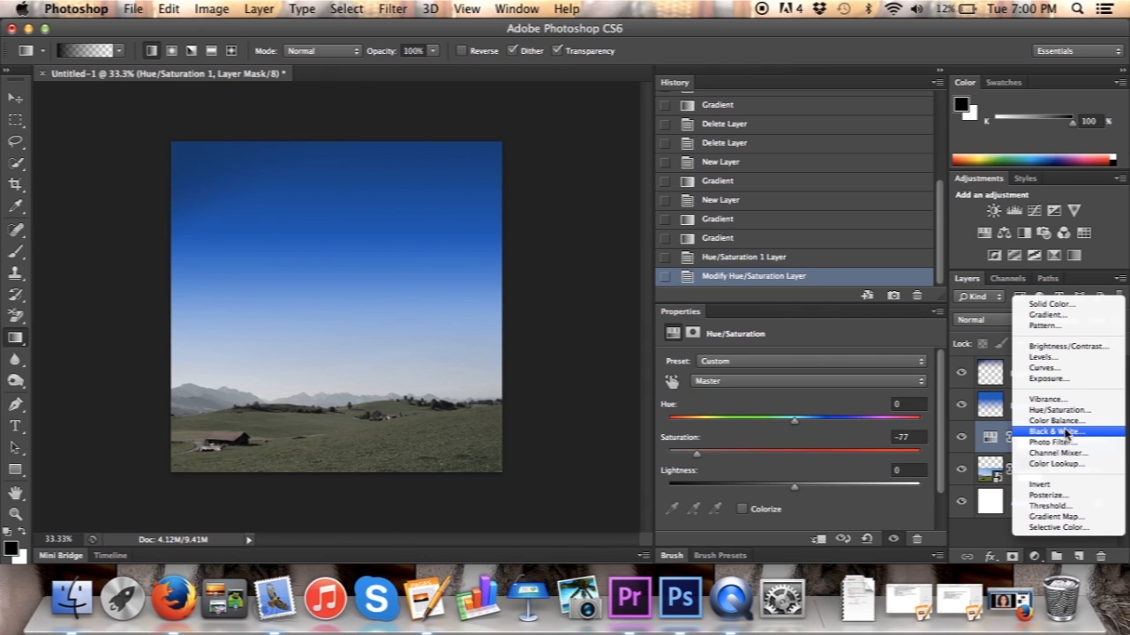
pyautogui.click(1056, 517)
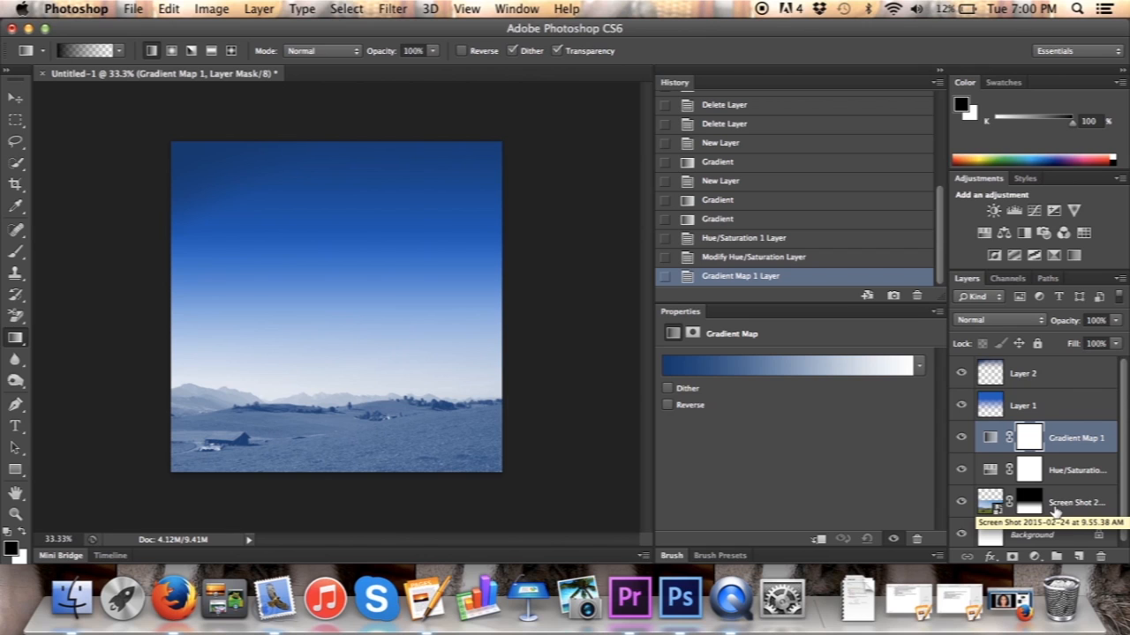
pyautogui.click(729, 366)
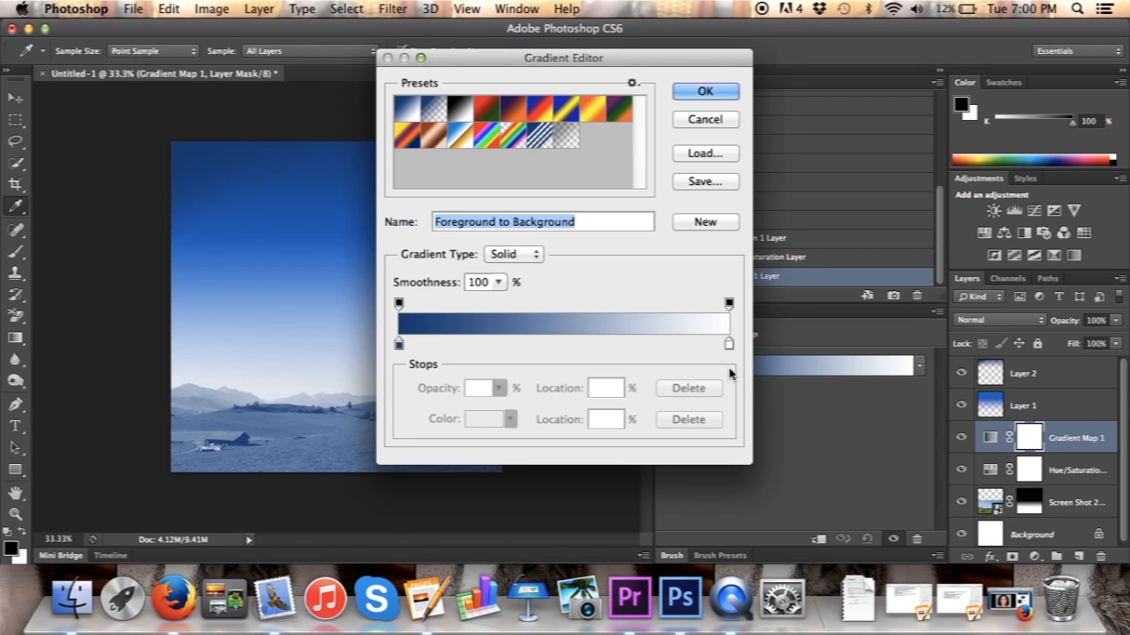
pyautogui.click(398, 345)
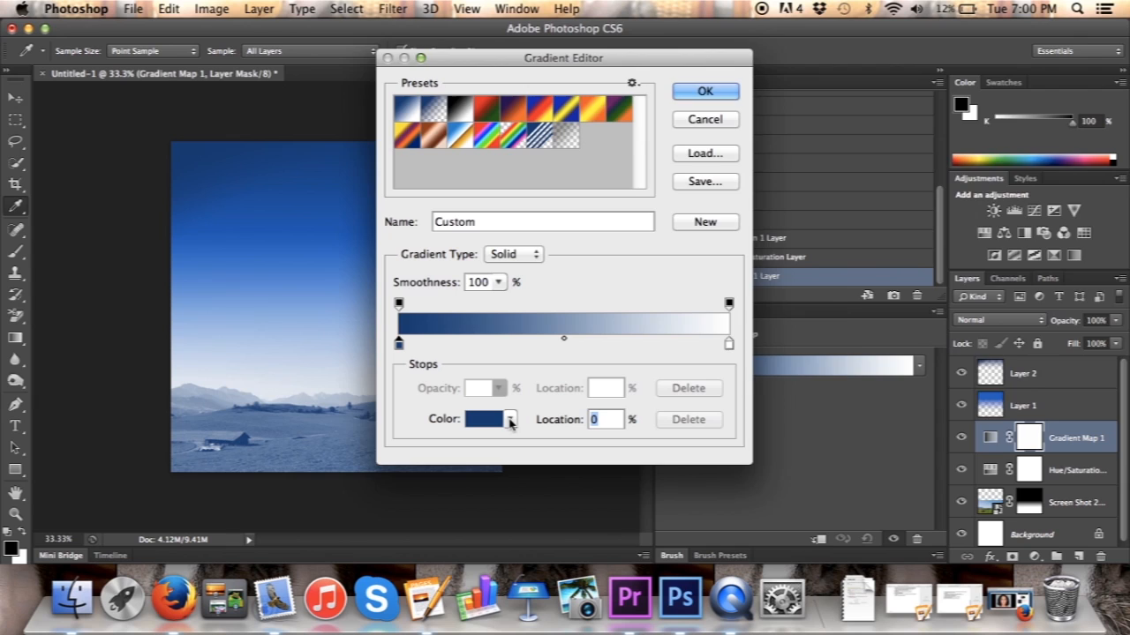
pyautogui.click(484, 422)
pyautogui.doubleClick(986, 425)
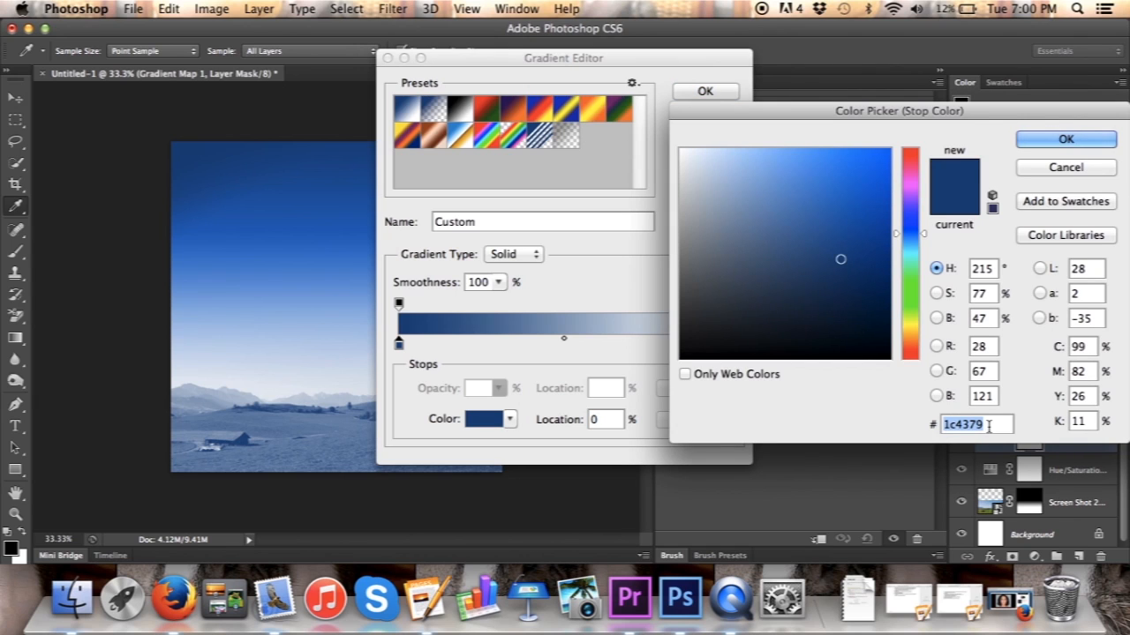
pyautogui.write('9a0')
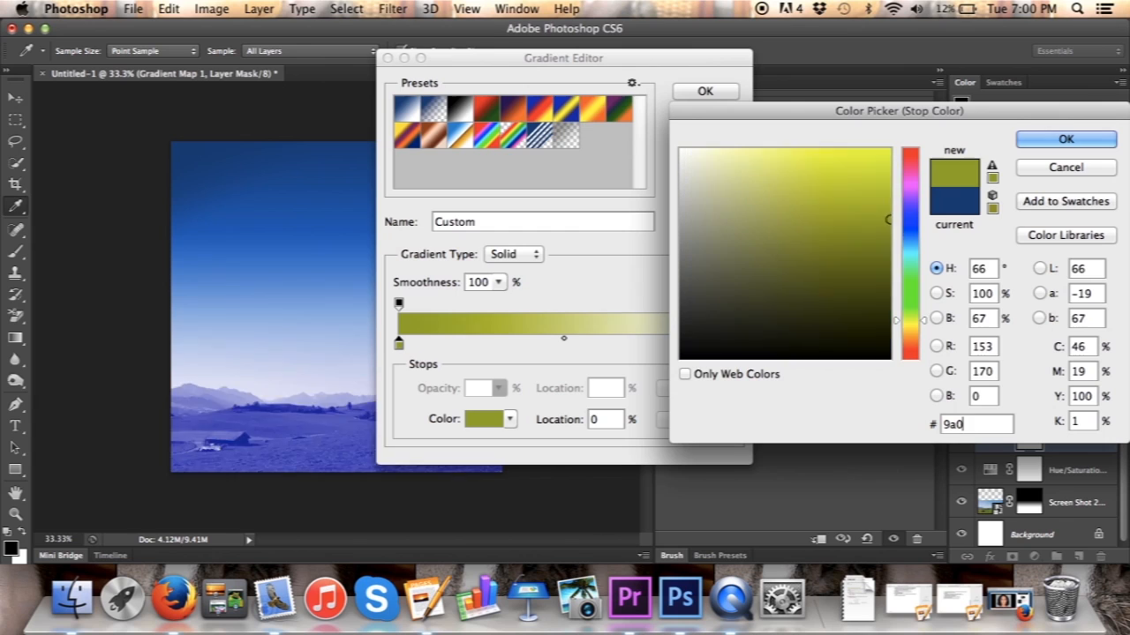
pyautogui.write('0cc')
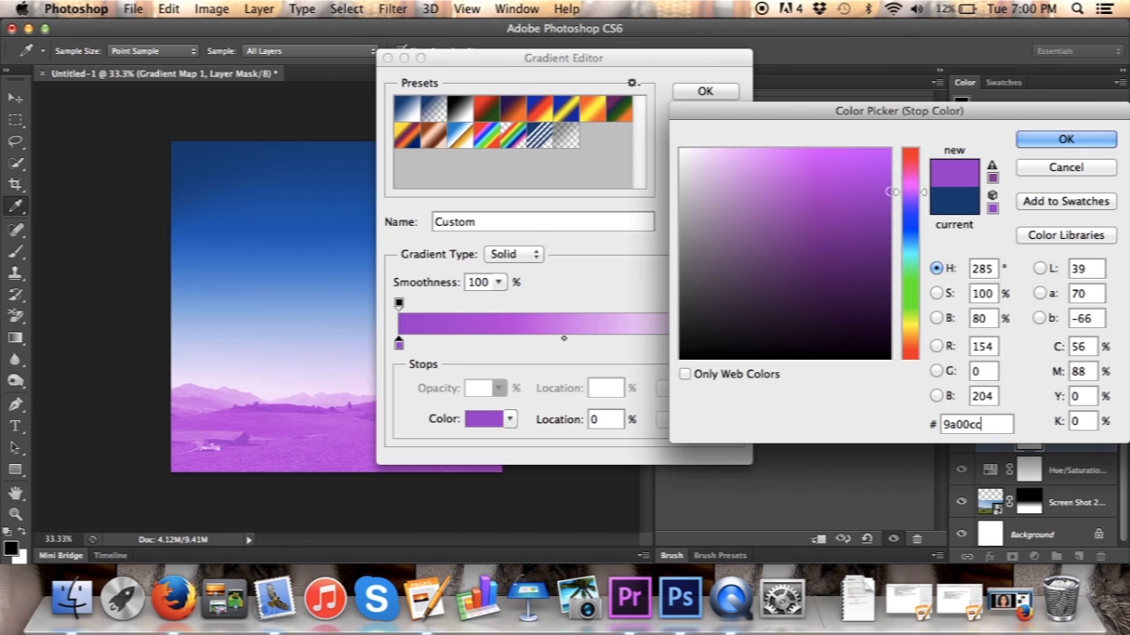
pyautogui.press('Return')
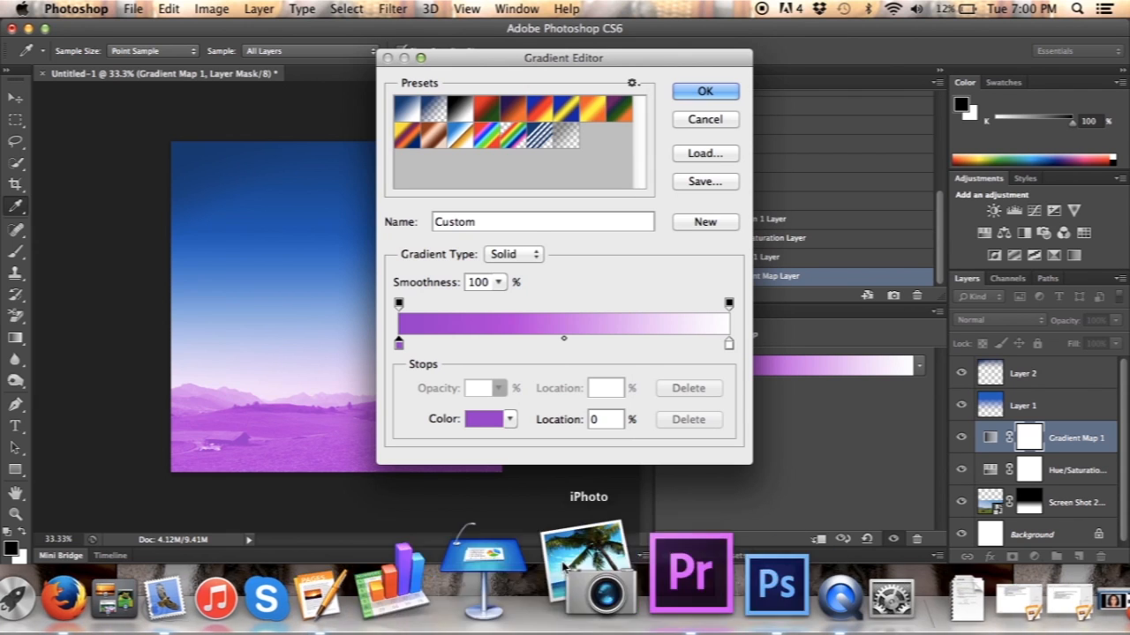
# Step: Set the gradient map's end colour stop to #ffd43d and apply the edited gradient
pyautogui.doubleClick(729, 344)
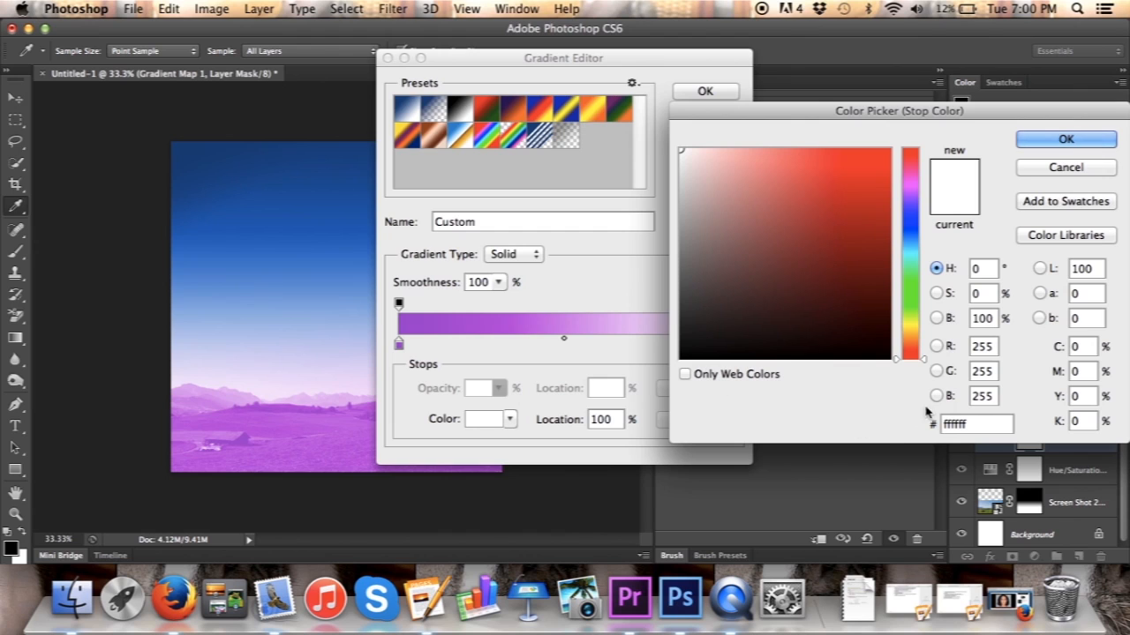
pyautogui.click(975, 426)
pyautogui.write('ff')
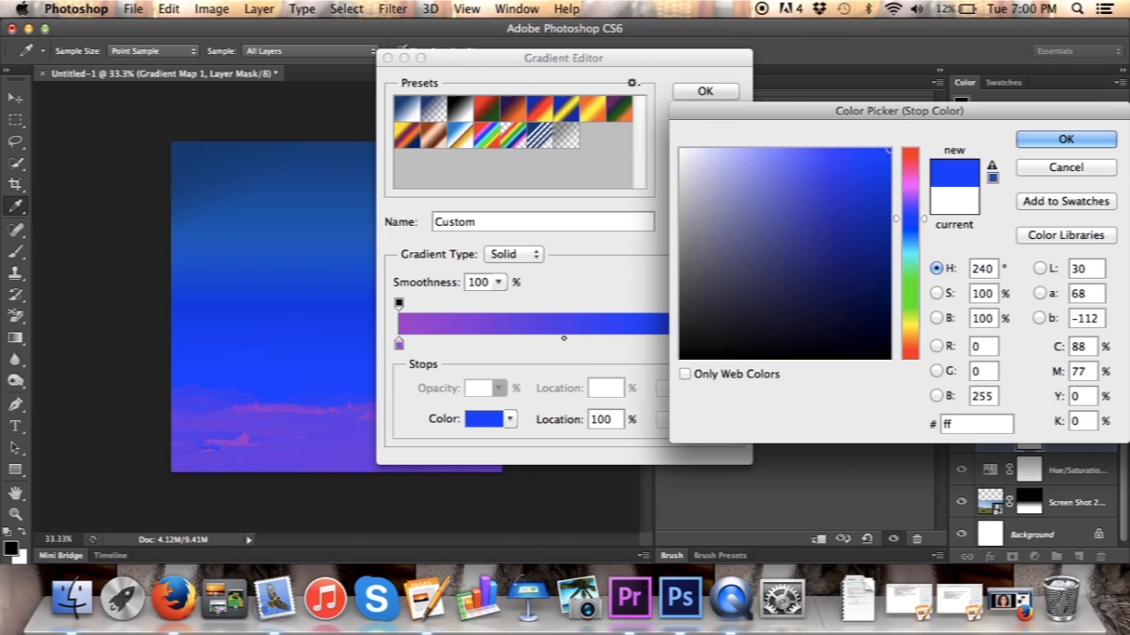
pyautogui.write('d')
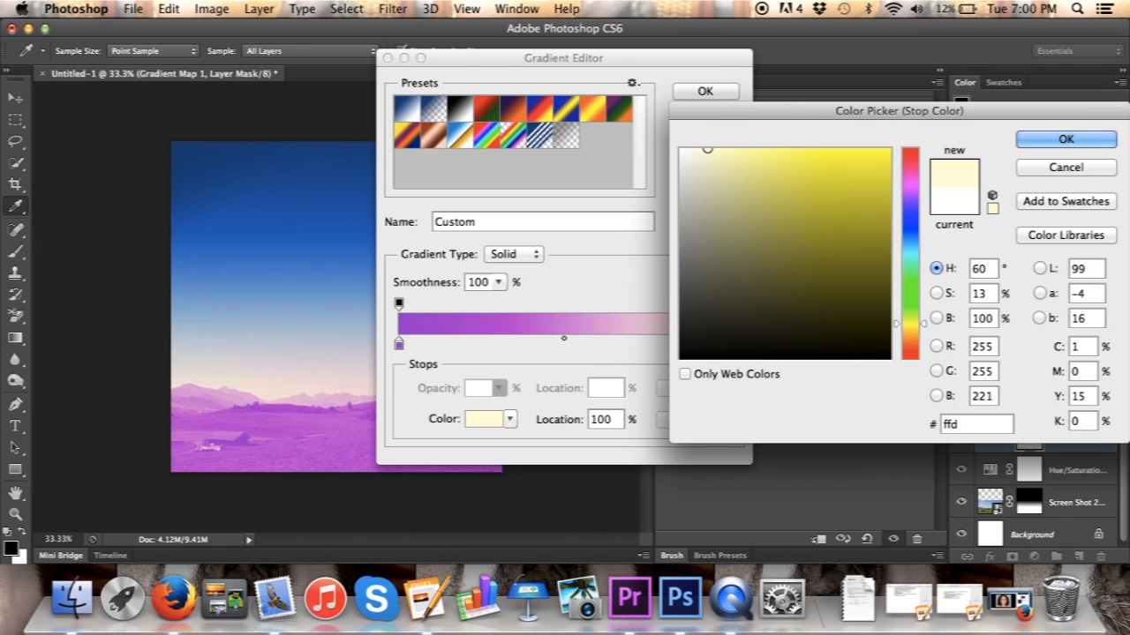
pyautogui.write('43d')
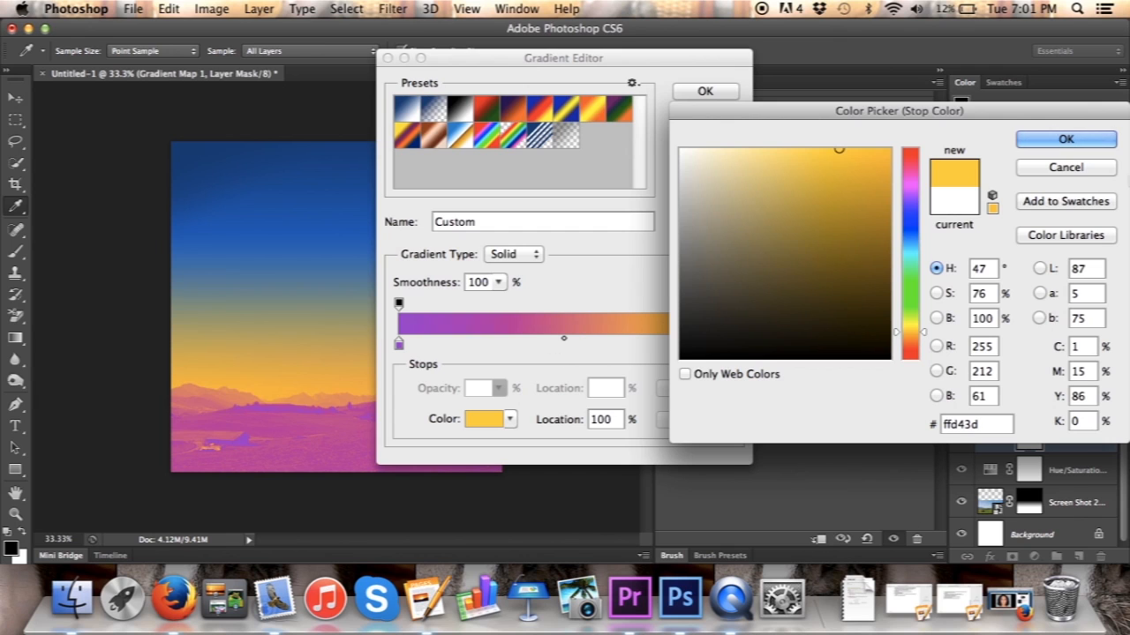
pyautogui.click(1065, 140)
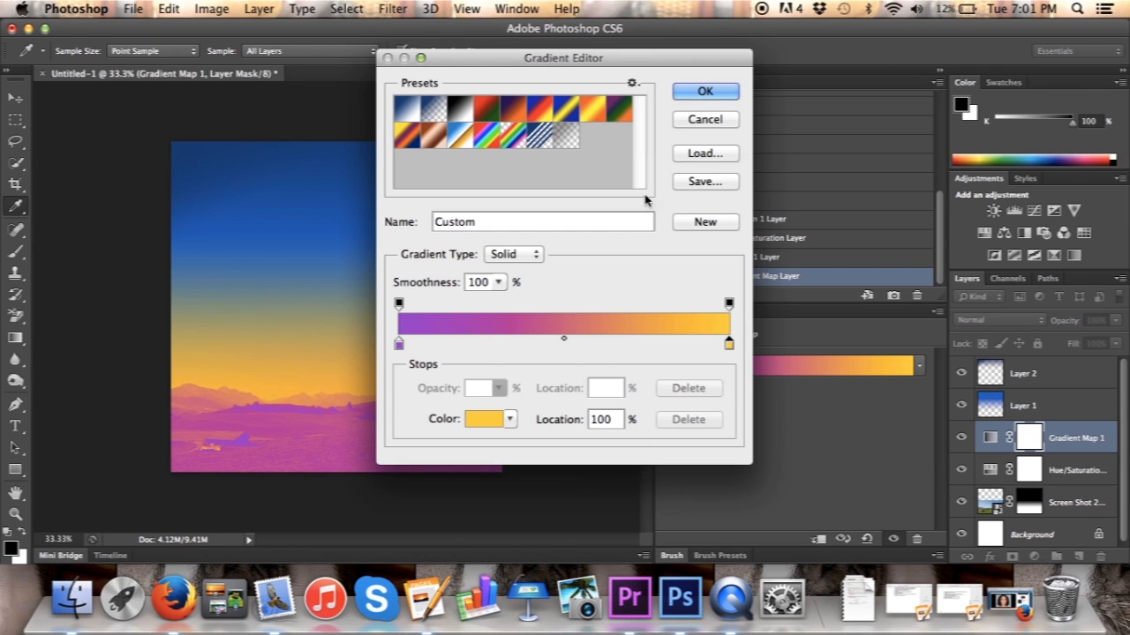
pyautogui.click(705, 91)
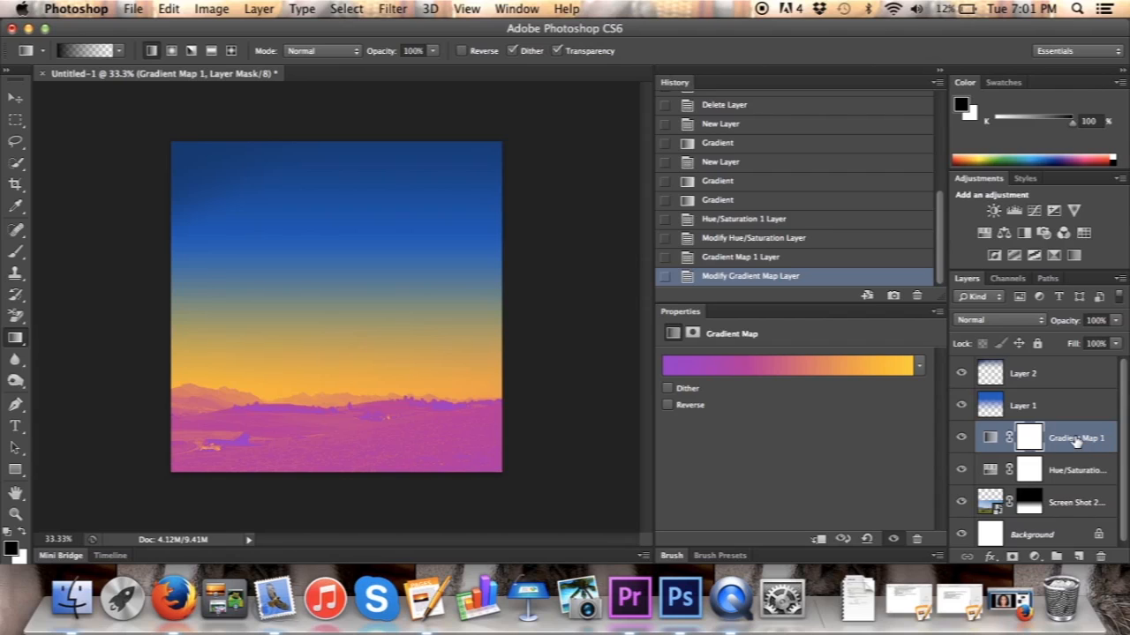
# Step: Move Gradient Map 1 to the top of the layer stack and place the Hue/Saturation layer directly beneath it
pyautogui.moveTo(1071, 441); pyautogui.dragTo(1063, 360)
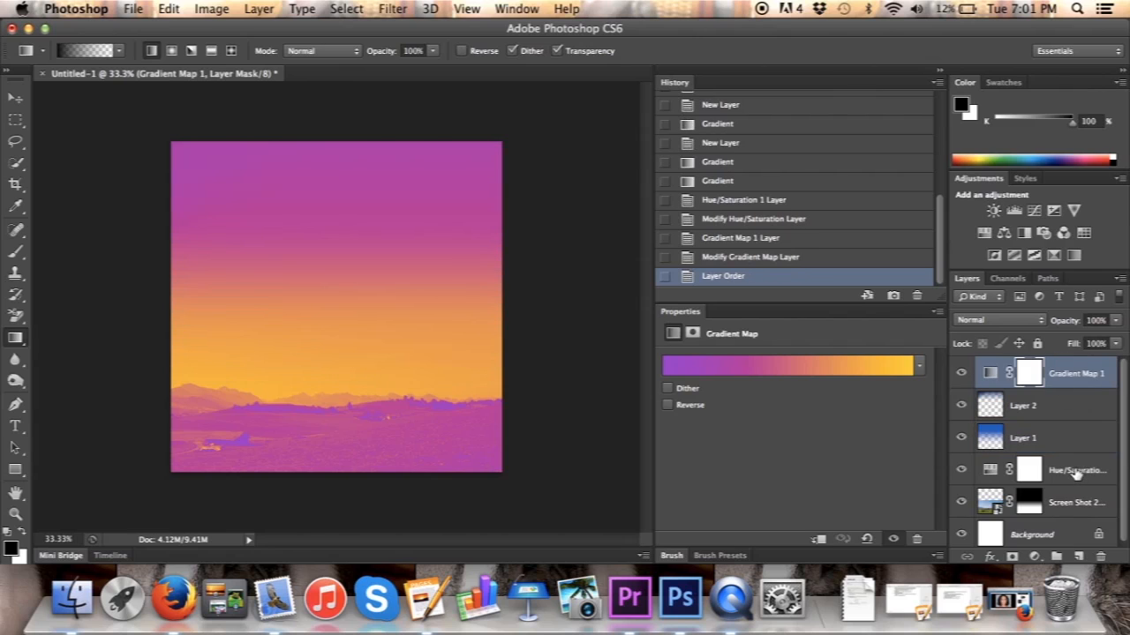
pyautogui.moveTo(1073, 472); pyautogui.dragTo(1069, 403)
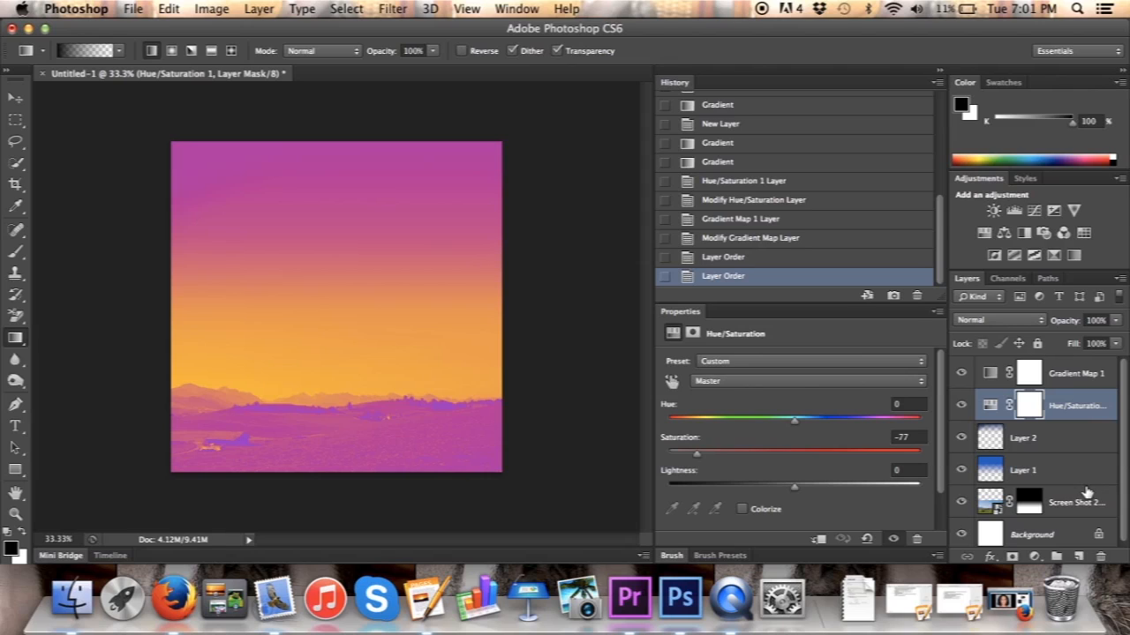
pyautogui.scroll(-1, 1077, 483)
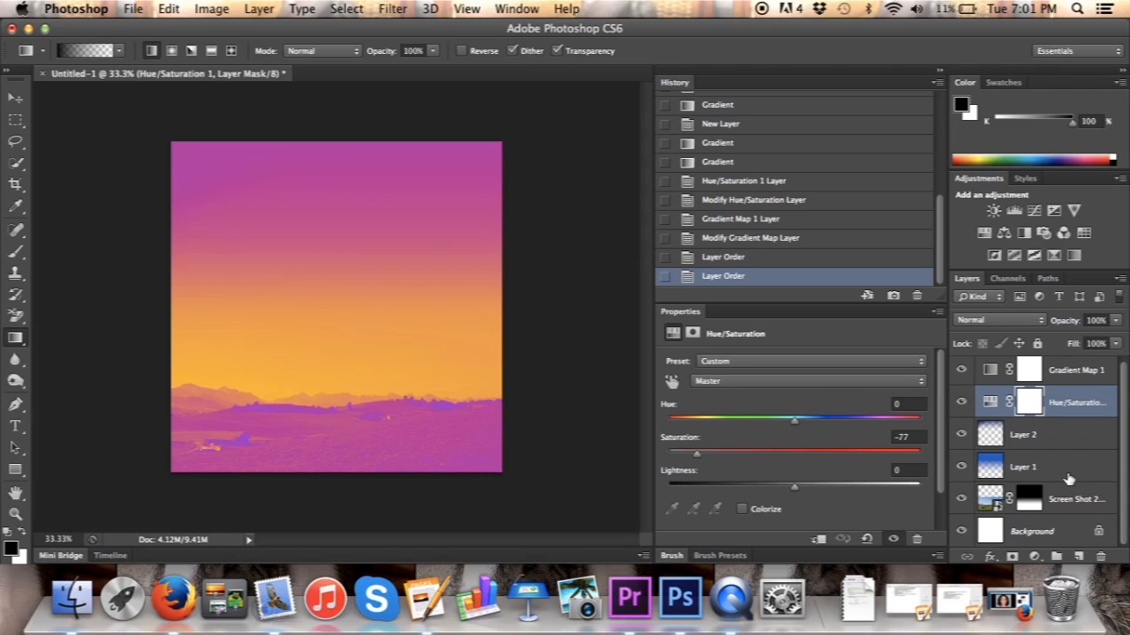
# Step: Revert the document history to the creation of the Hue/Saturation 1 layer, before its saturation change
pyautogui.click(734, 257)
pyautogui.click(734, 236)
pyautogui.click(736, 219)
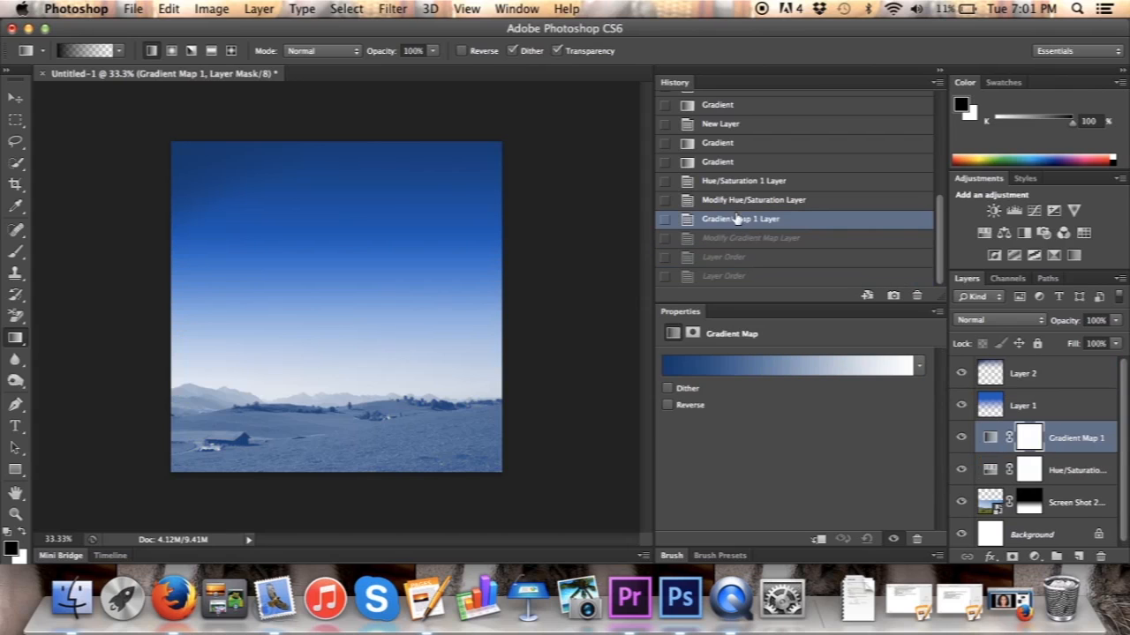
pyautogui.click(734, 200)
pyautogui.click(729, 182)
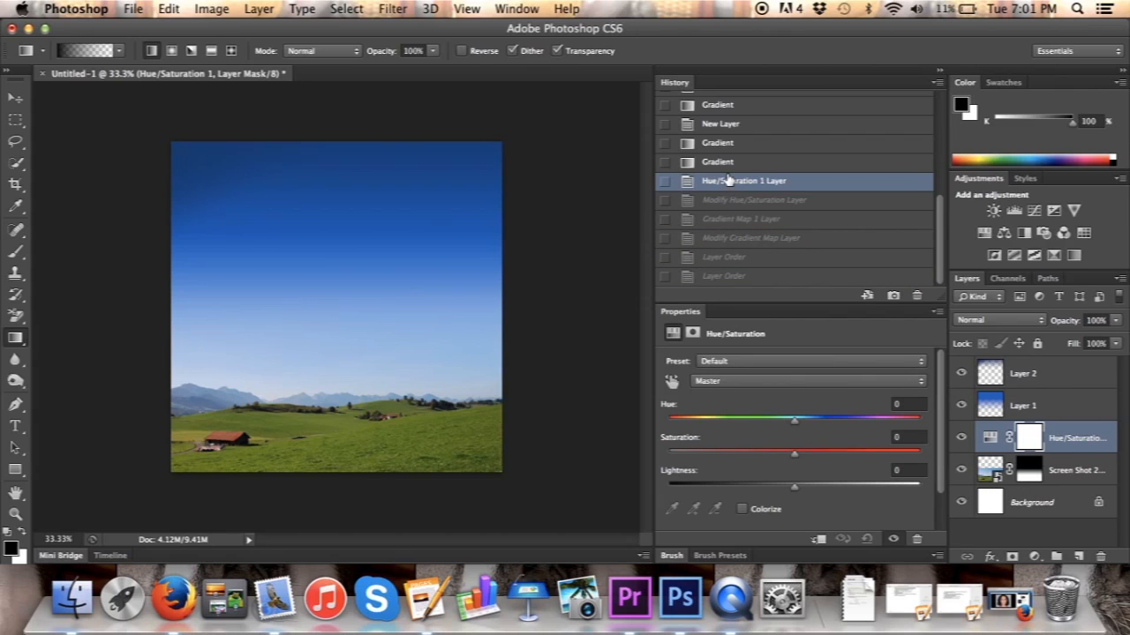
# Step: Add a second Hue/Saturation adjustment layer above Layer 2 and set its saturation to -77
pyautogui.click(1024, 374)
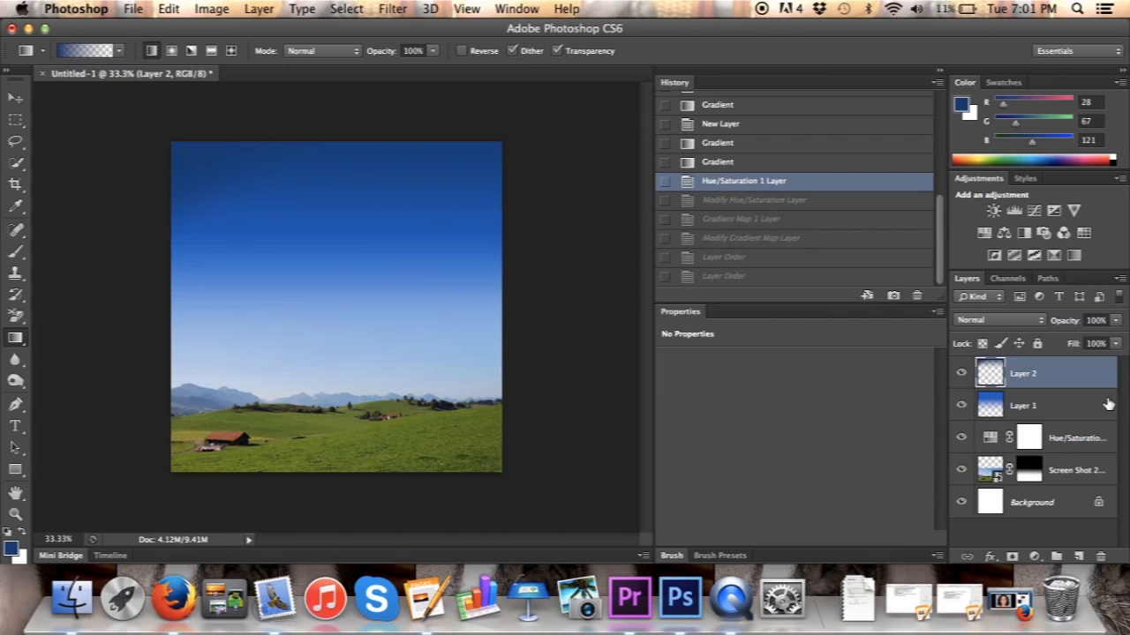
pyautogui.click(1034, 557)
pyautogui.click(1059, 410)
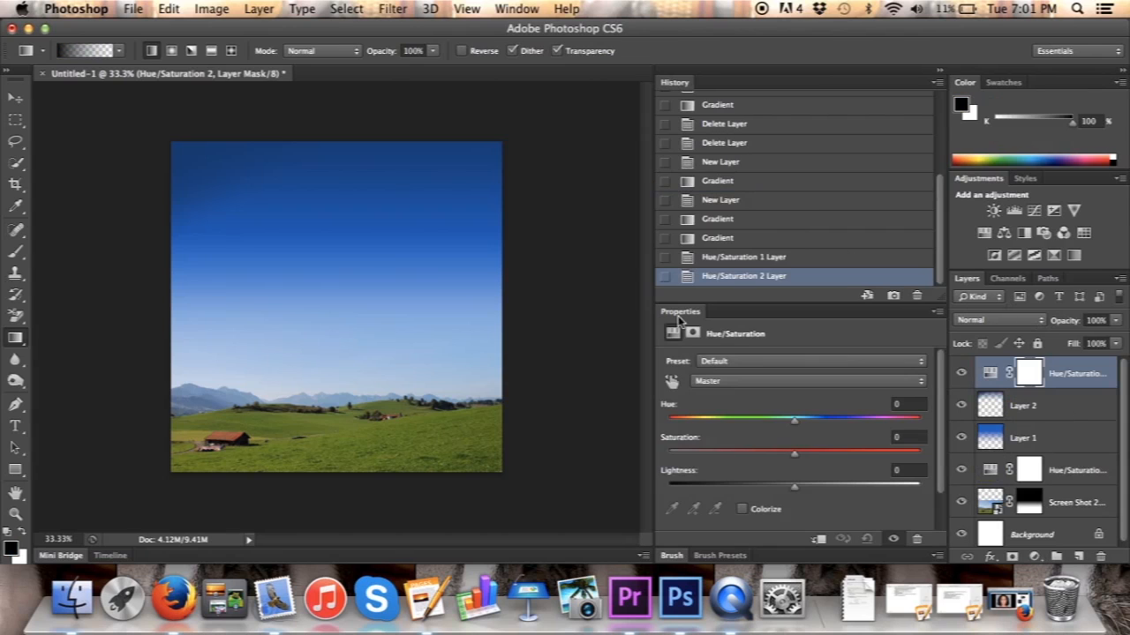
pyautogui.click(900, 437)
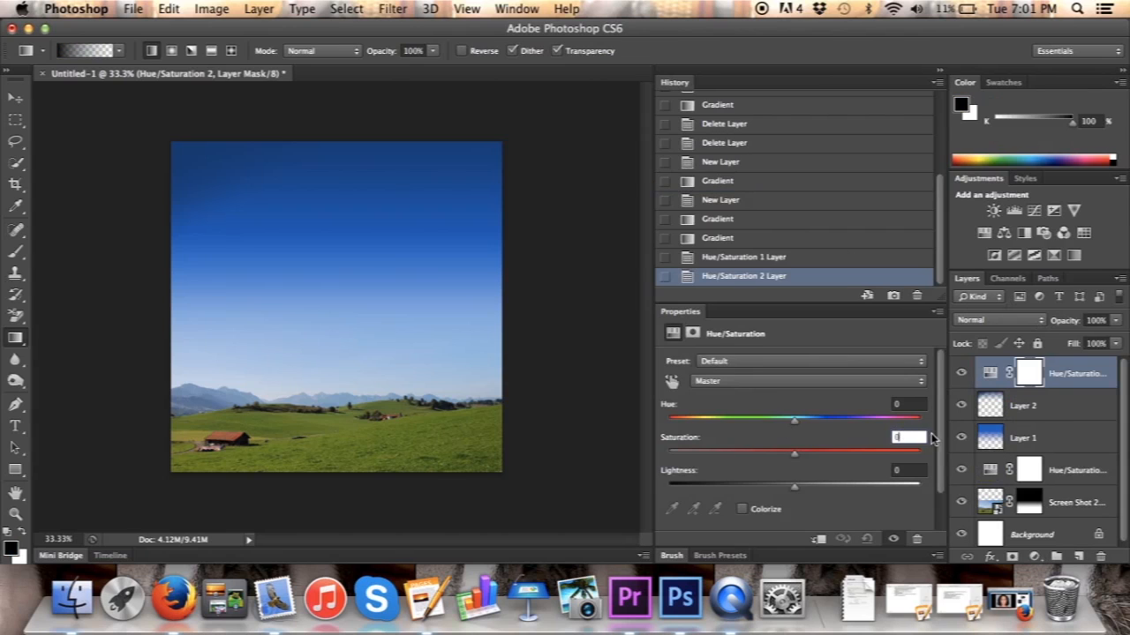
pyautogui.write('-77')
pyautogui.press('Return')
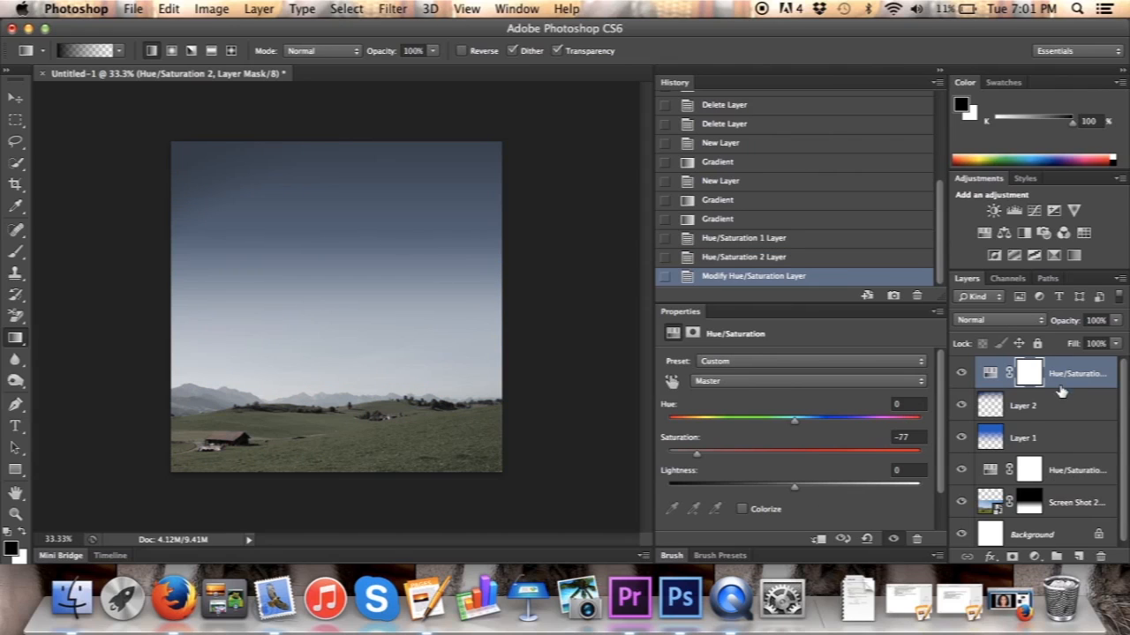
# Step: Add a Gradient Map adjustment layer at the top of the stack and open its starting stop's colour for editing
pyautogui.click(1033, 557)
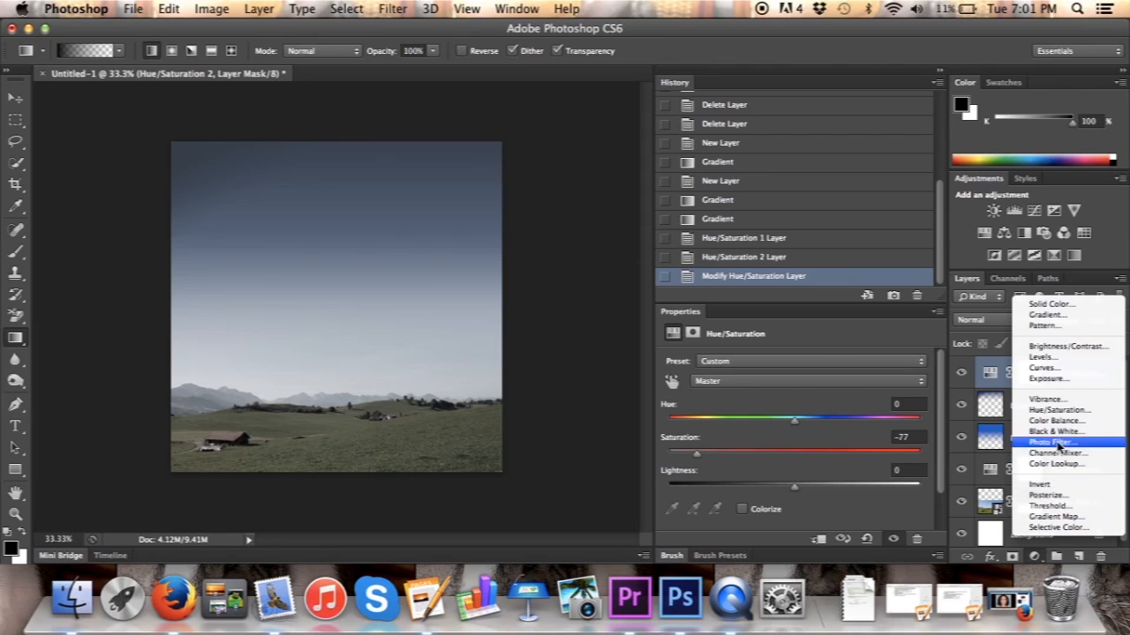
pyautogui.click(1065, 518)
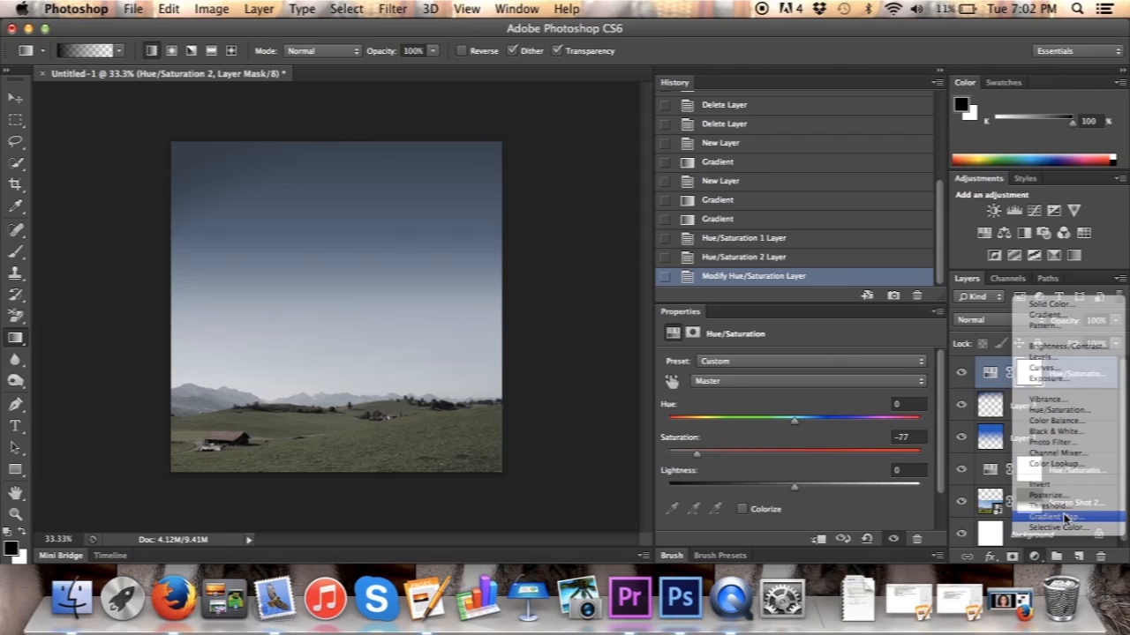
pyautogui.click(788, 367)
pyautogui.click(398, 344)
pyautogui.doubleClick(398, 345)
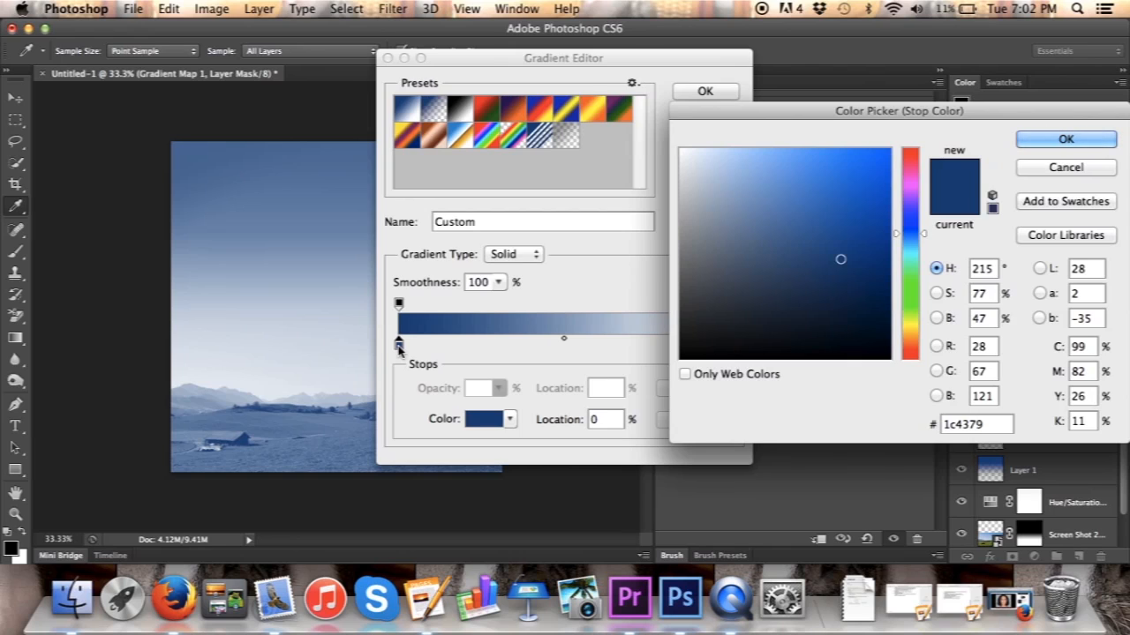
pyautogui.doubleClick(996, 422)
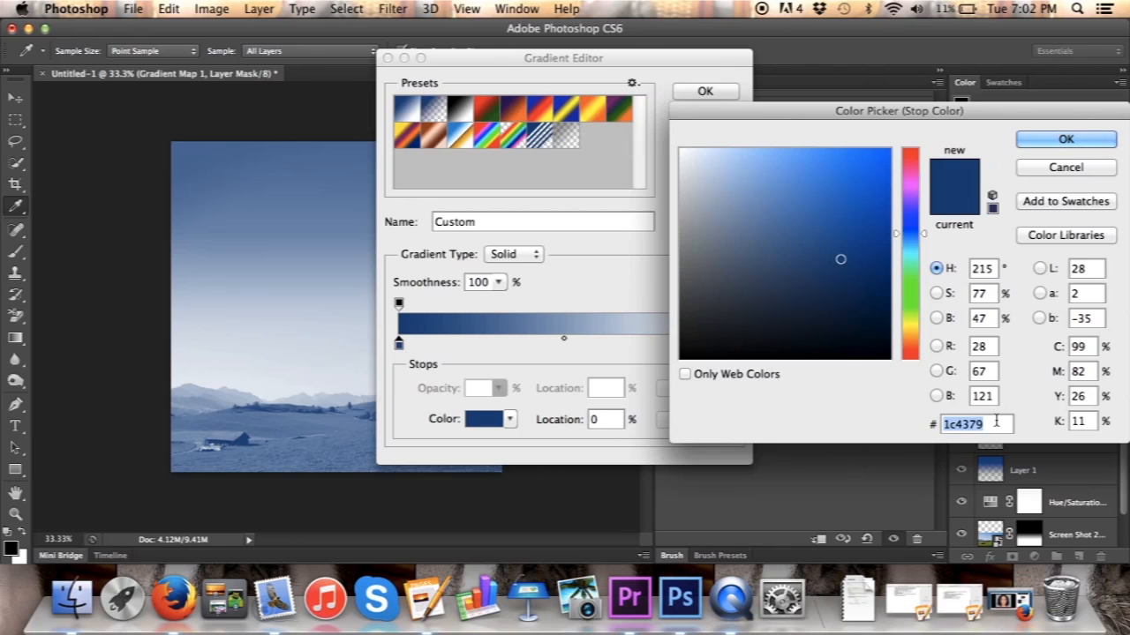
# Step: Set the dark colour stop at location 0% of the gradient map to hex 9a00cc
pyautogui.write('9a')
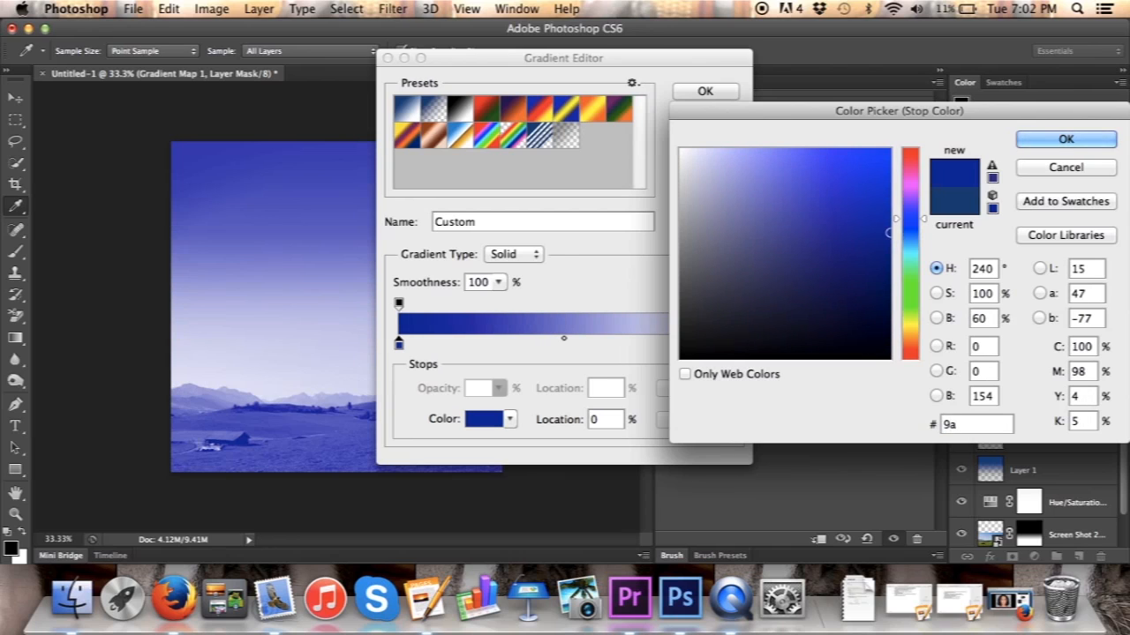
pyautogui.write('0')
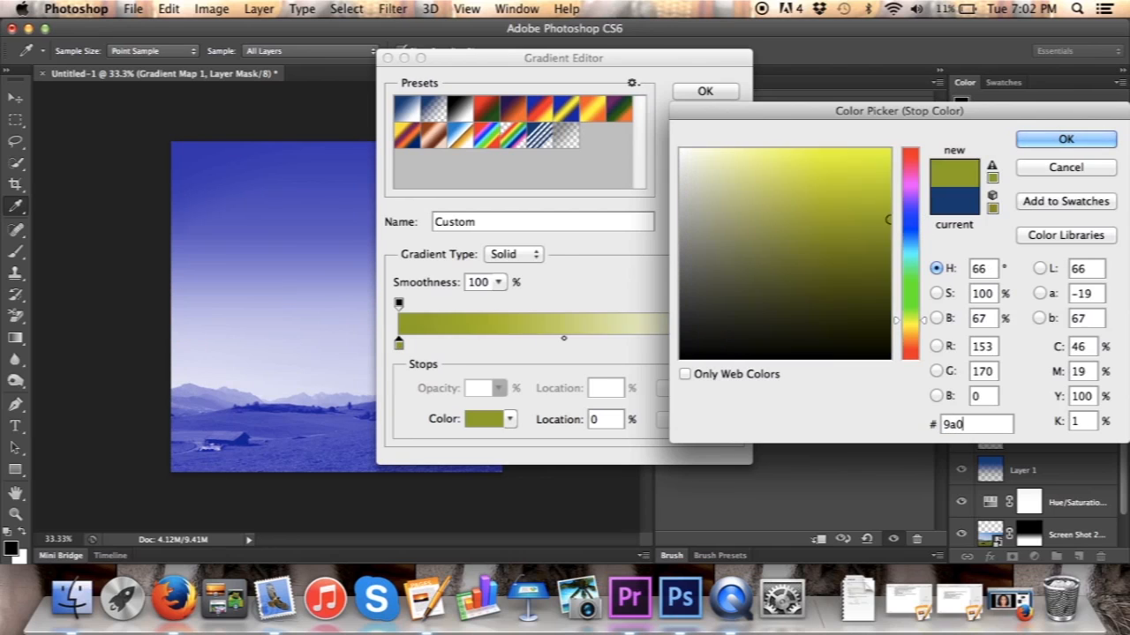
pyautogui.write('0cc')
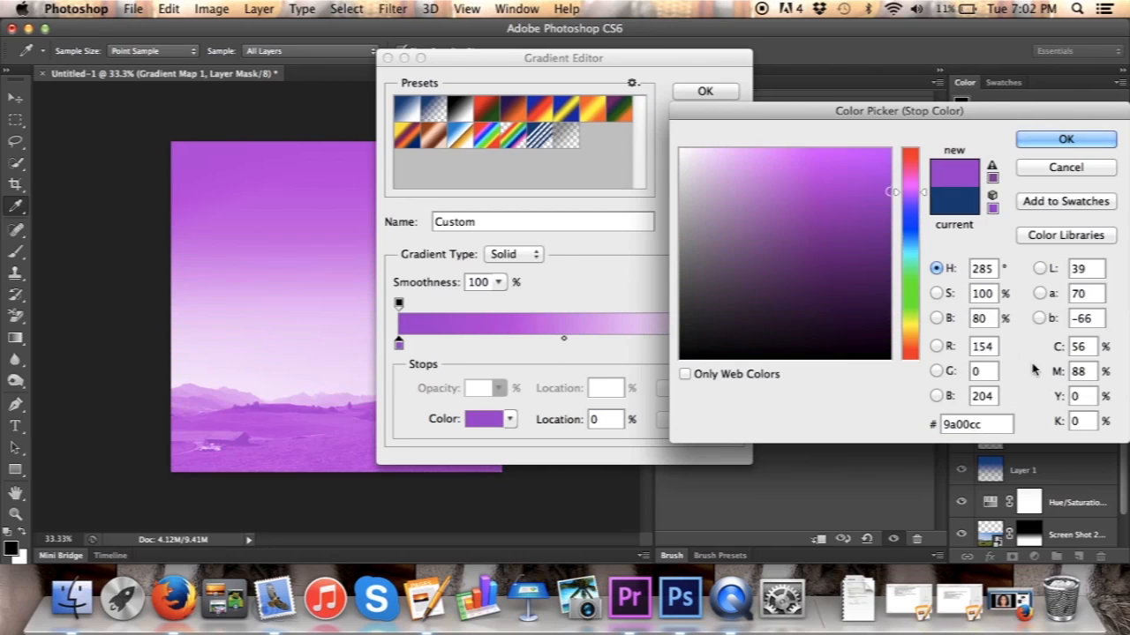
pyautogui.click(1092, 142)
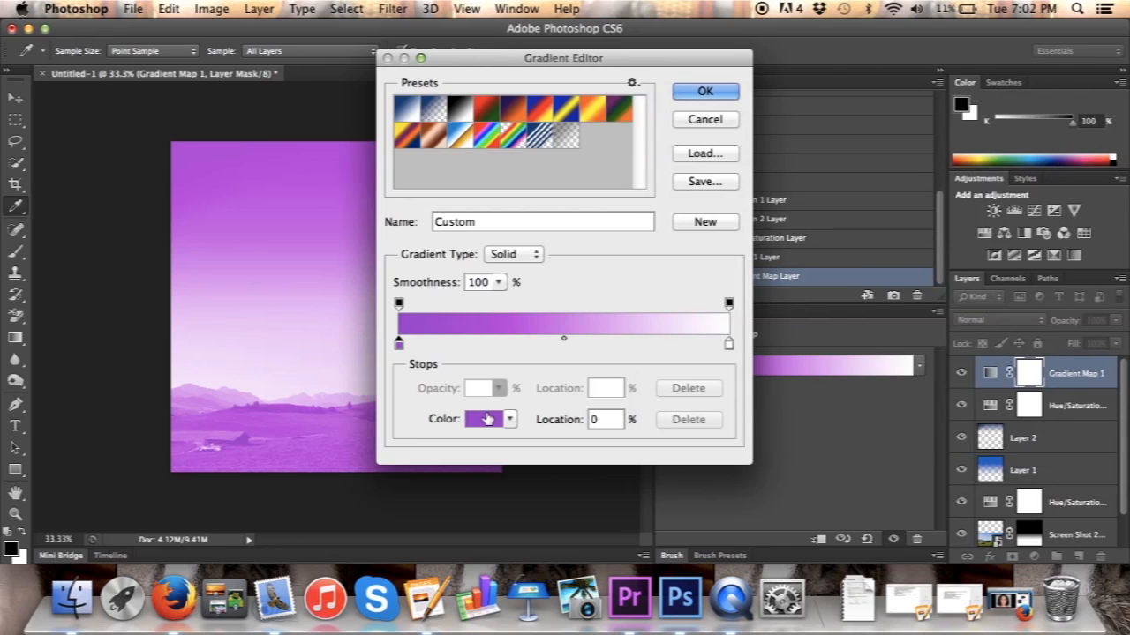
# Step: Set the white colour stop at location 100% to hex ffd43d and accept the edited gradient
pyautogui.click(729, 343)
pyautogui.doubleClick(729, 343)
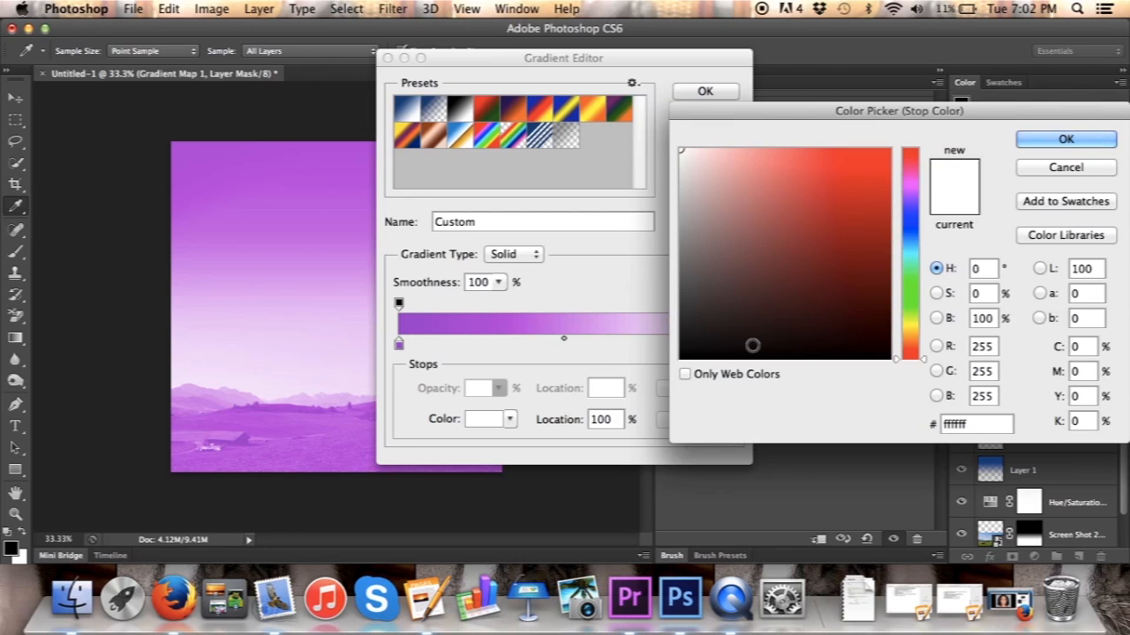
pyautogui.doubleClick(970, 425)
pyautogui.write('ff')
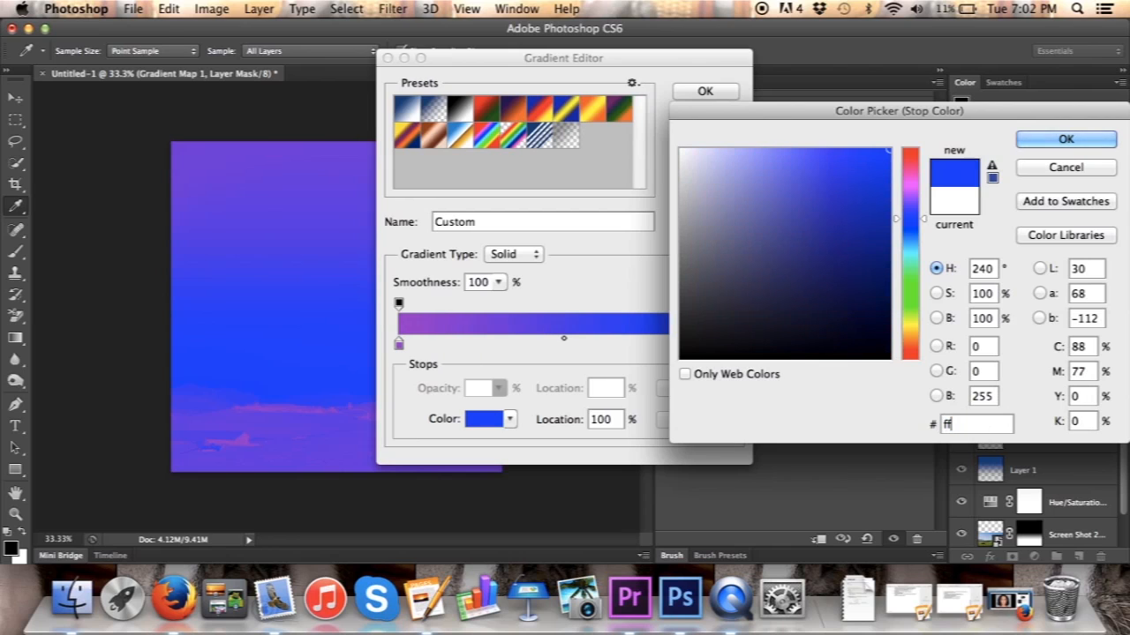
pyautogui.write('d4')
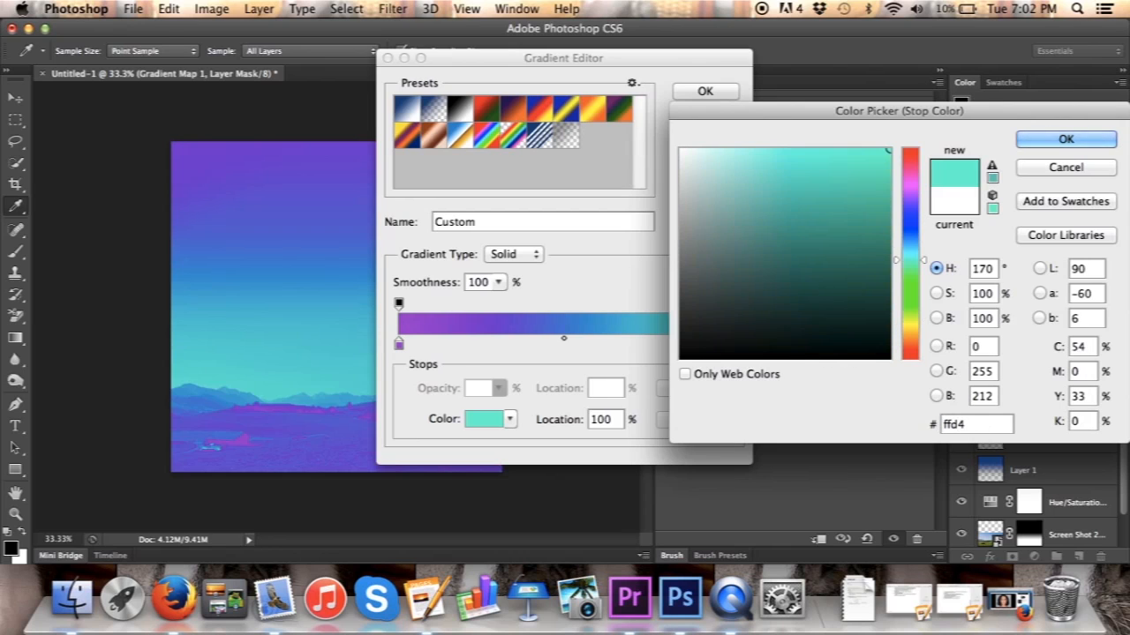
pyautogui.write('3d')
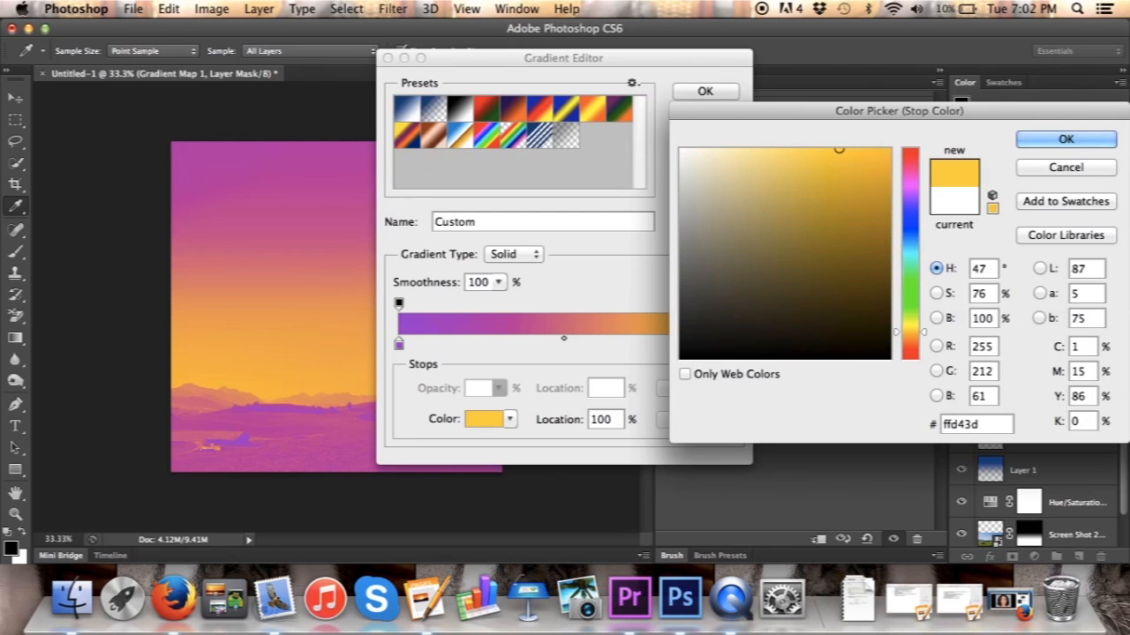
pyautogui.press('Return')
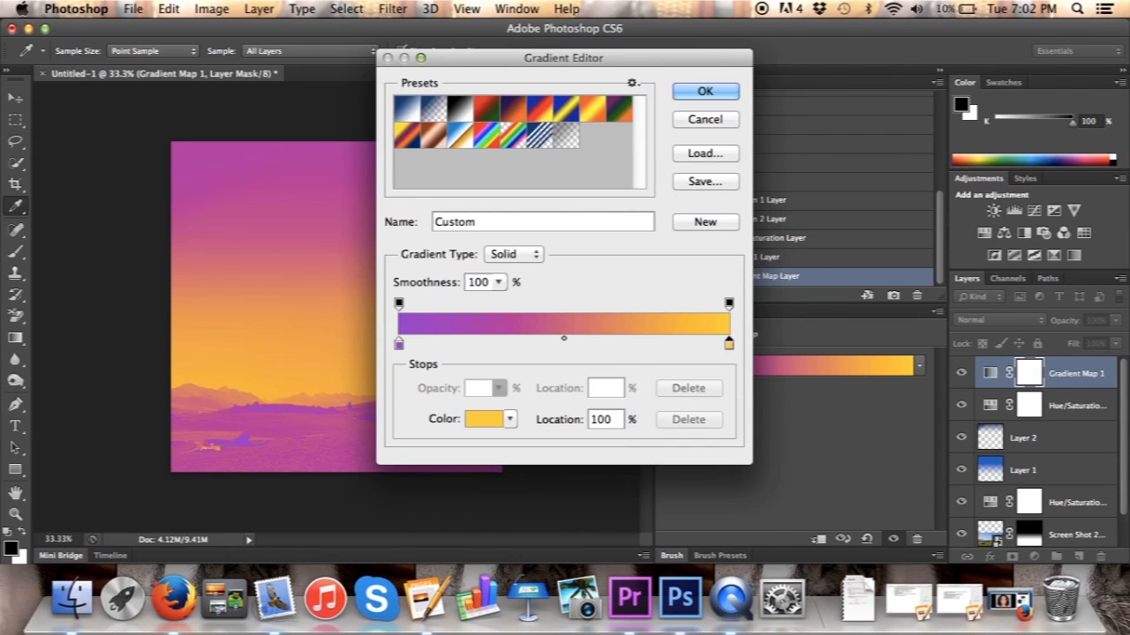
pyautogui.click(708, 94)
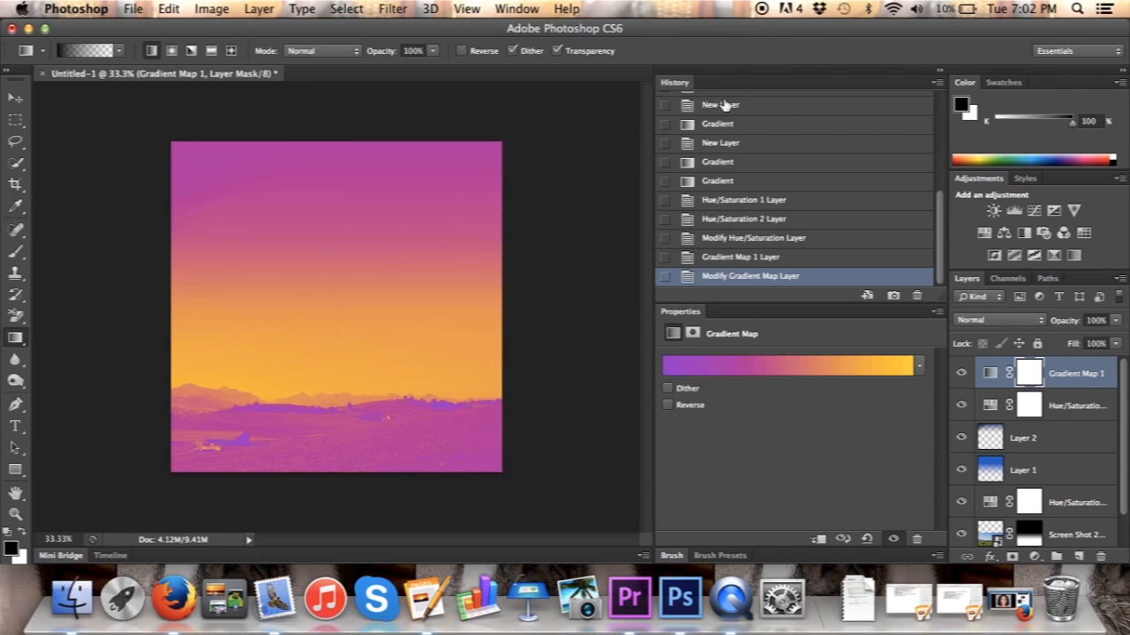
# Step: Reduce the opacity of the Gradient Map 1 layer to 40%
pyautogui.click(1066, 413)
pyautogui.click(1070, 375)
pyautogui.click(1073, 411)
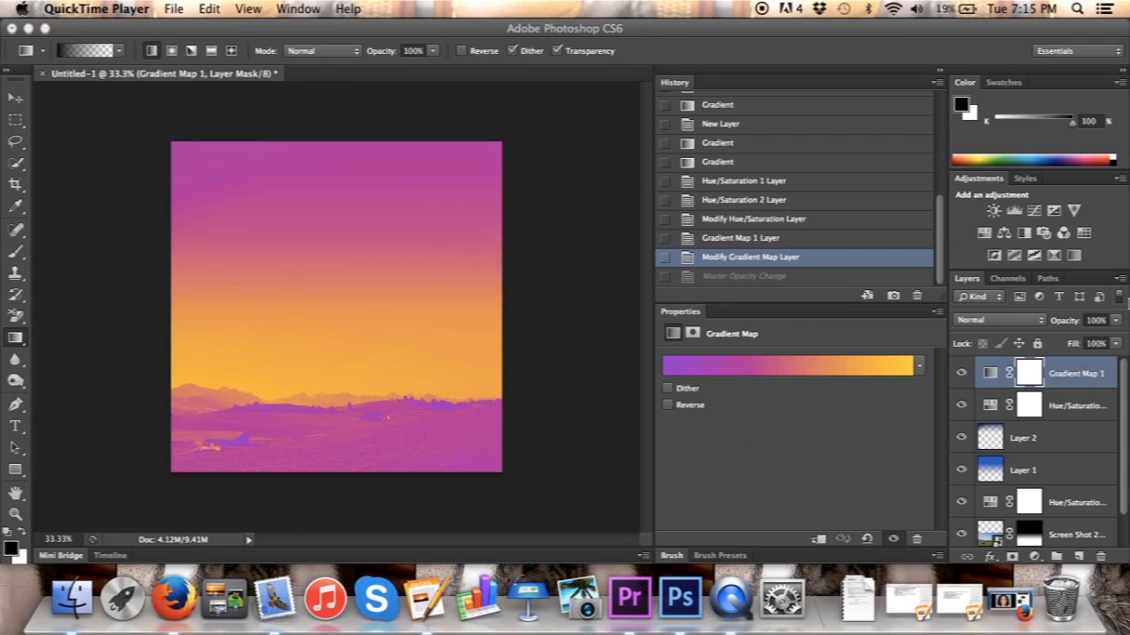
pyautogui.click(1121, 326)
pyautogui.click(1115, 320)
pyautogui.moveTo(1119, 341); pyautogui.dragTo(1068, 341)
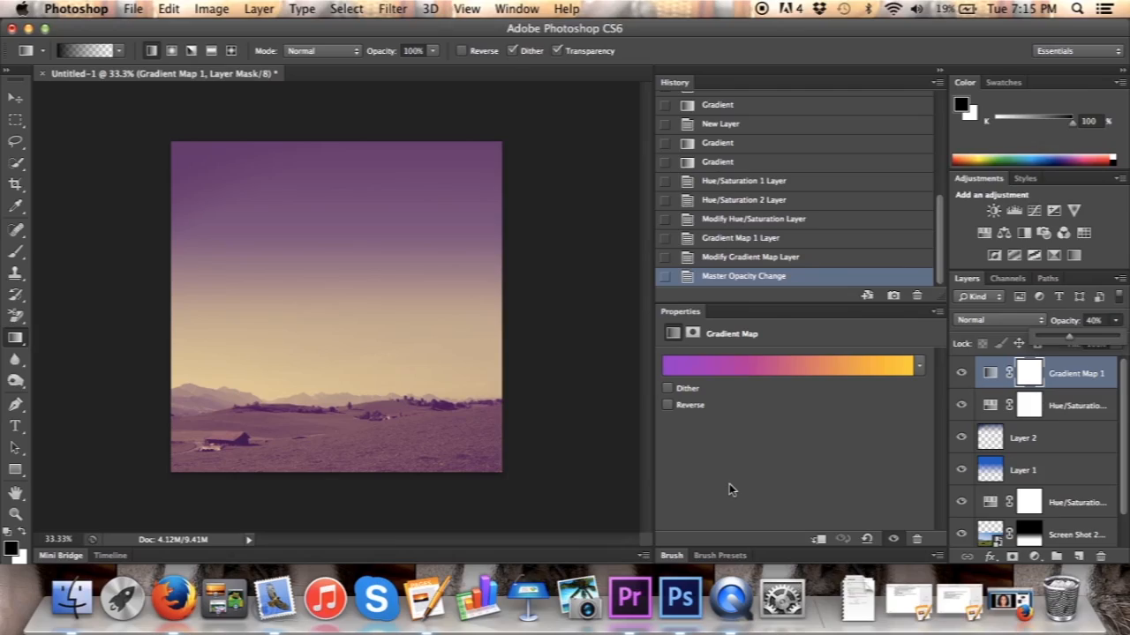
pyautogui.hotkey('ctrl', 'Left')
pyautogui.moveTo(985, 236); pyautogui.dragTo(389, 272)
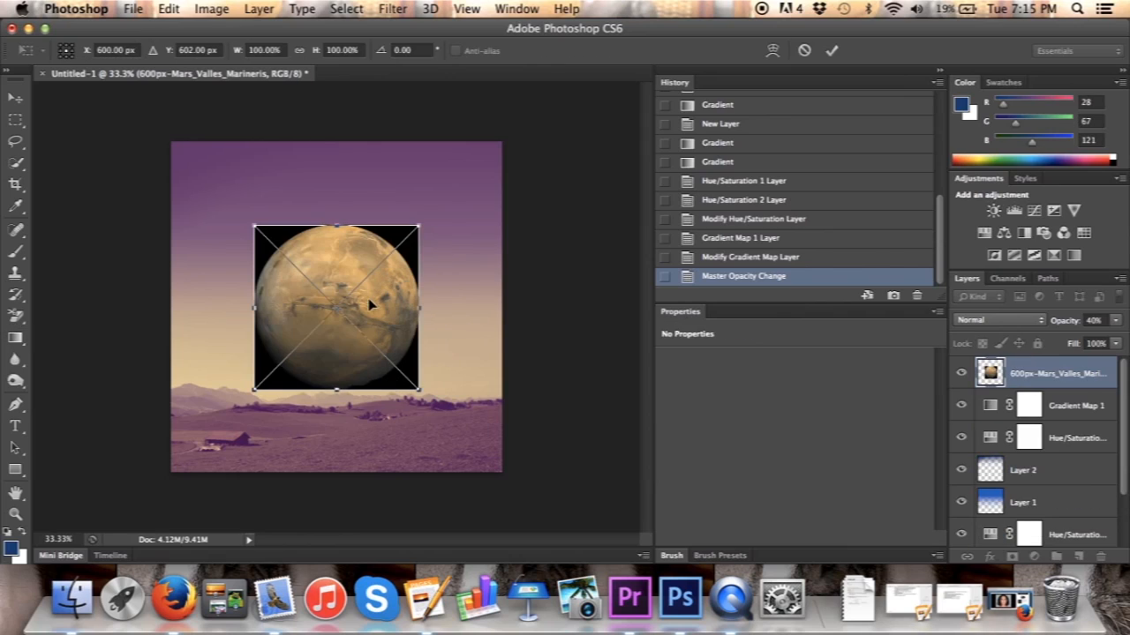
pyautogui.press('Escape')
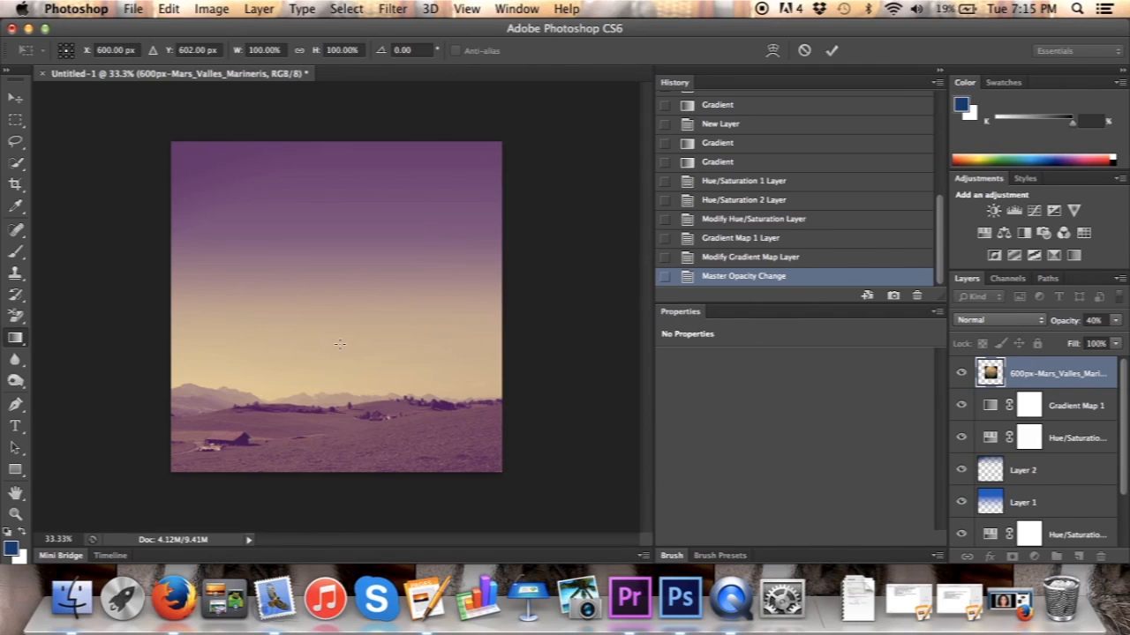
# Step: Open 600px-Mars_Valles_Marineris.jpeg from the desktop as a separate Photoshop document
pyautogui.hotkey('ctrl', 'Left')
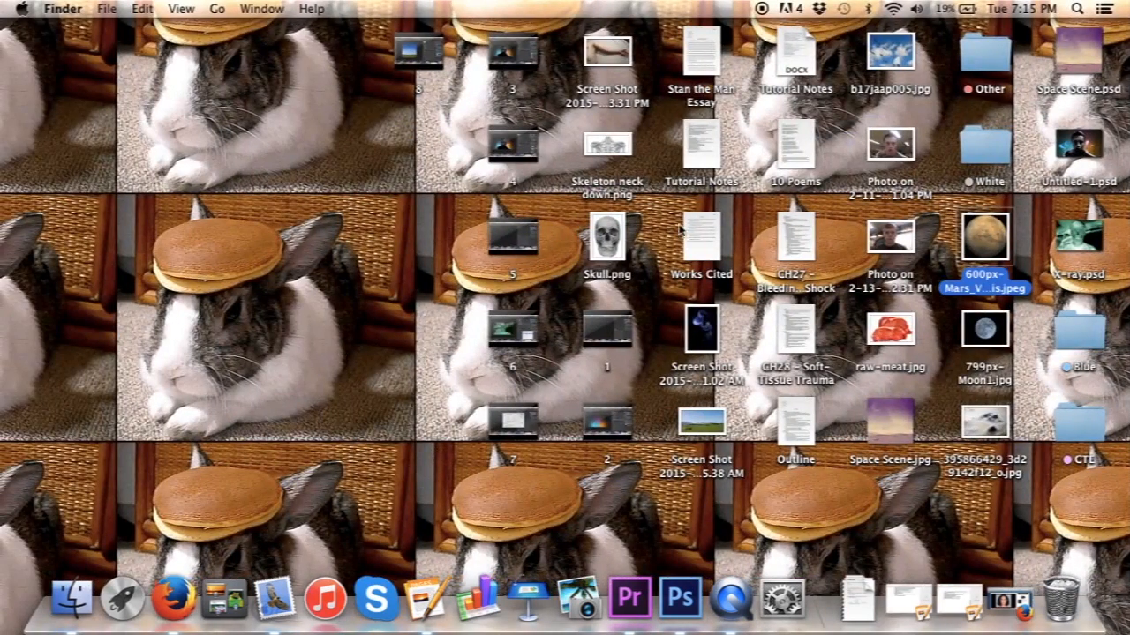
pyautogui.moveTo(971, 237); pyautogui.dragTo(310, 73)
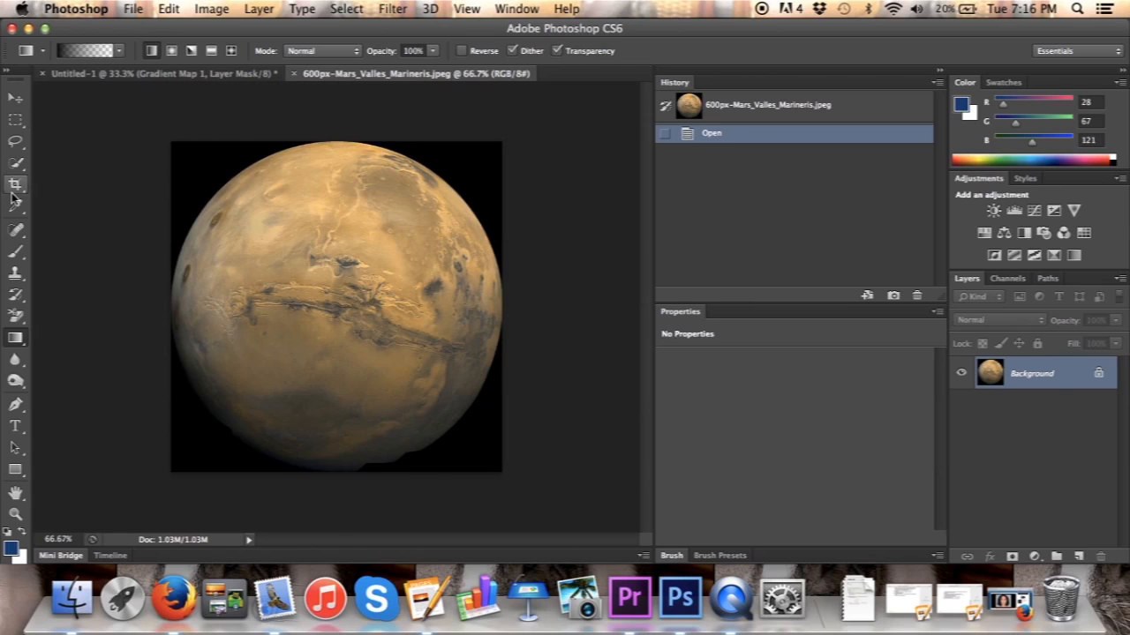
# Step: Draw a circular path over the planet with the Ellipse tool in Path mode, centred at about X 445, Y 374 px
pyautogui.click(21, 124)
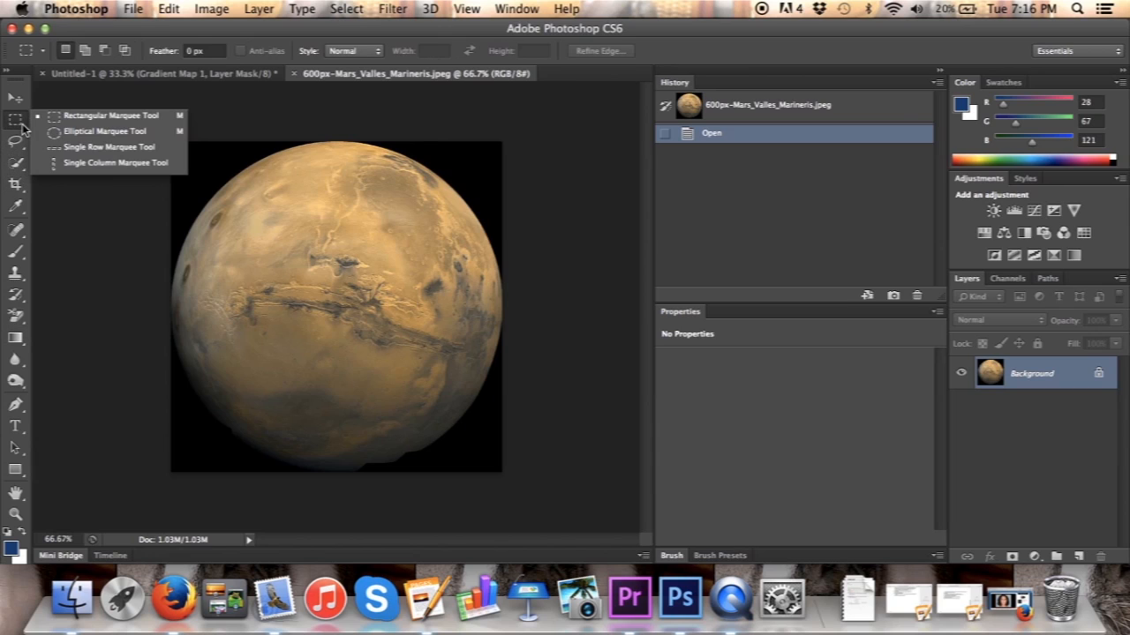
pyautogui.click(93, 134)
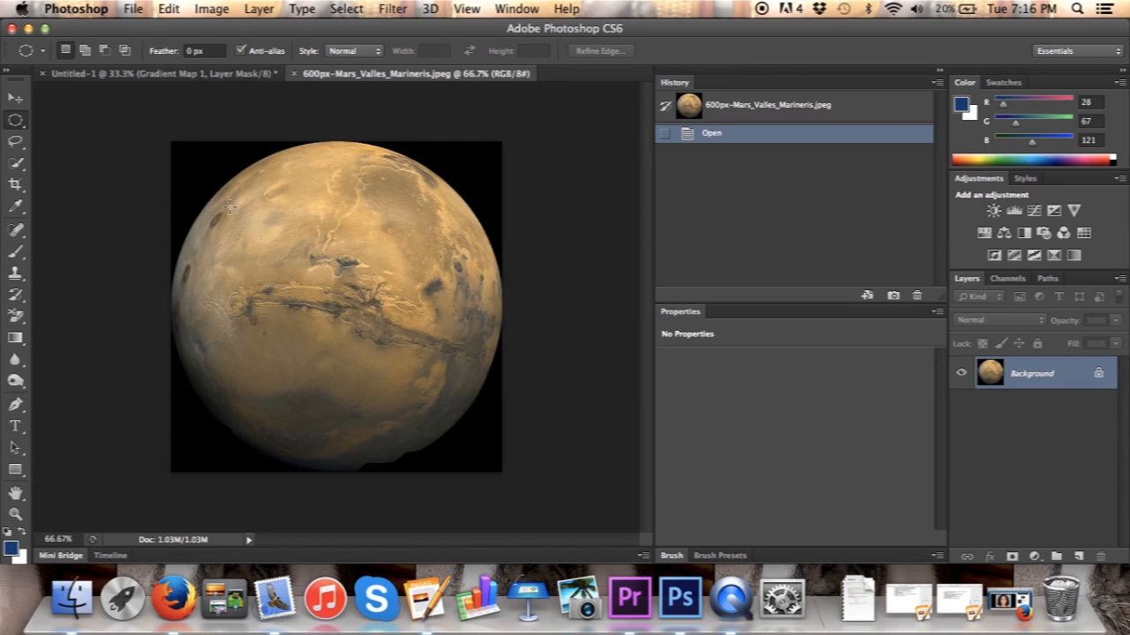
pyautogui.press('u')
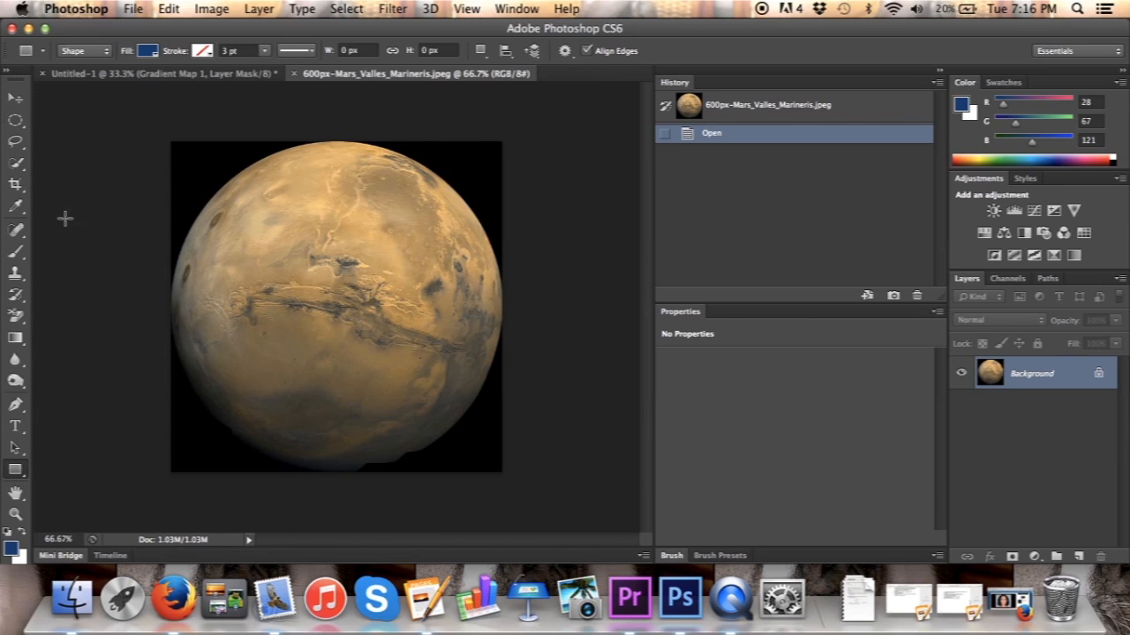
pyautogui.click(19, 472)
pyautogui.click(18, 473)
pyautogui.click(18, 472)
pyautogui.click(90, 504)
pyautogui.click(78, 51)
pyautogui.click(76, 63)
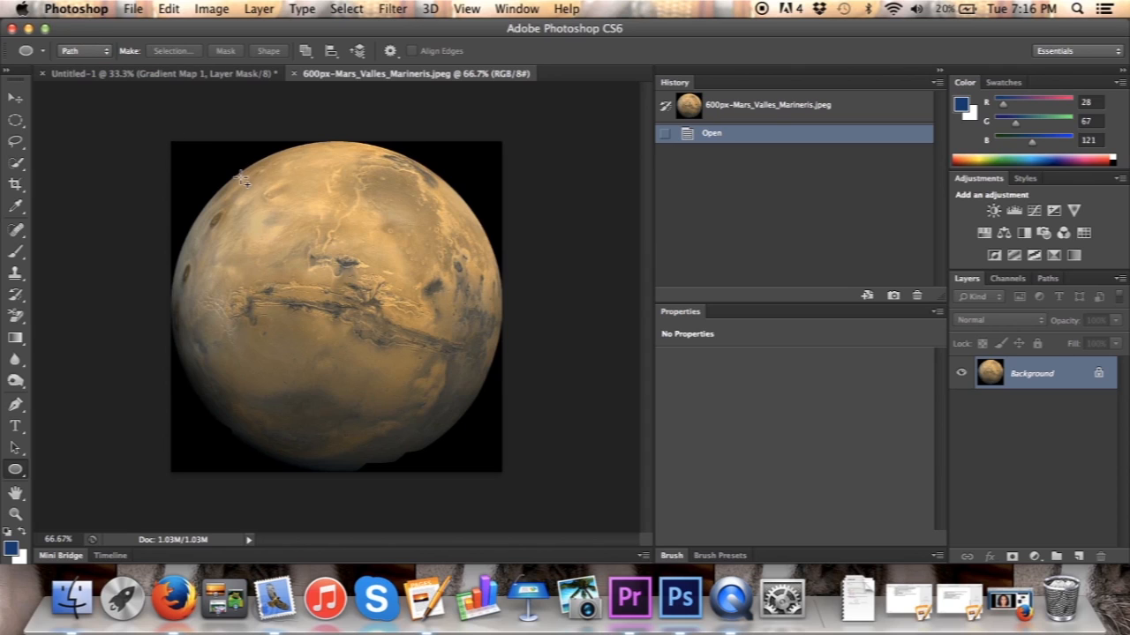
pyautogui.moveTo(240, 178); pyautogui.dragTo(585, 630)
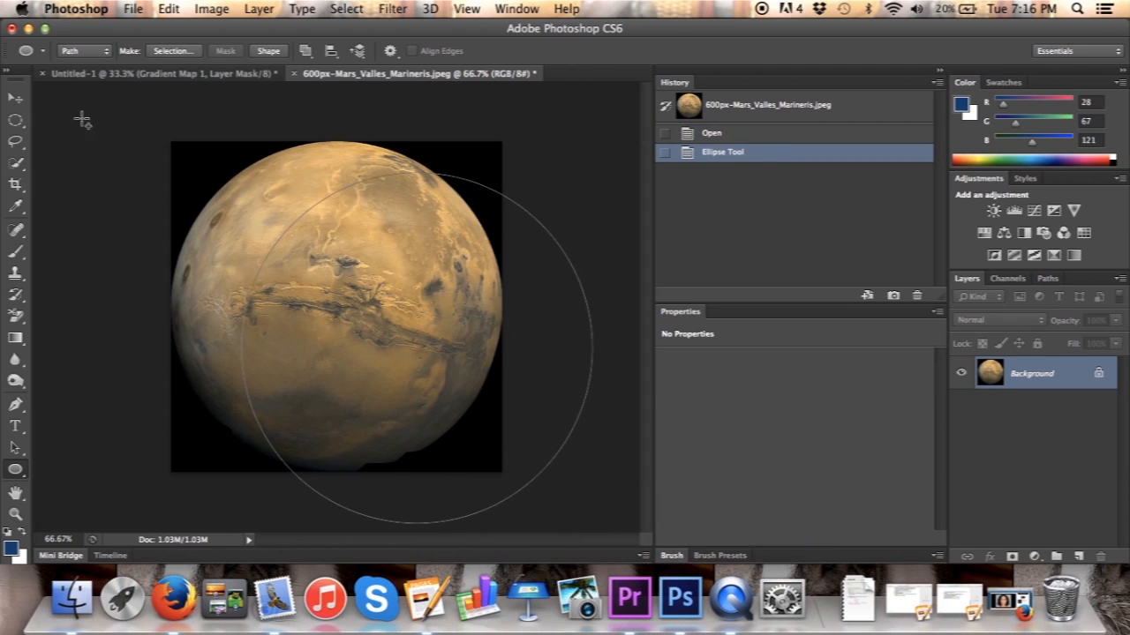
# Step: Free-transform the circular path to fit the planet's outline, scaled to 94.34% and centred at X 300, Y 300 px
pyautogui.click(16, 98)
pyautogui.moveTo(471, 185); pyautogui.dragTo(486, 206)
pyautogui.click(683, 224)
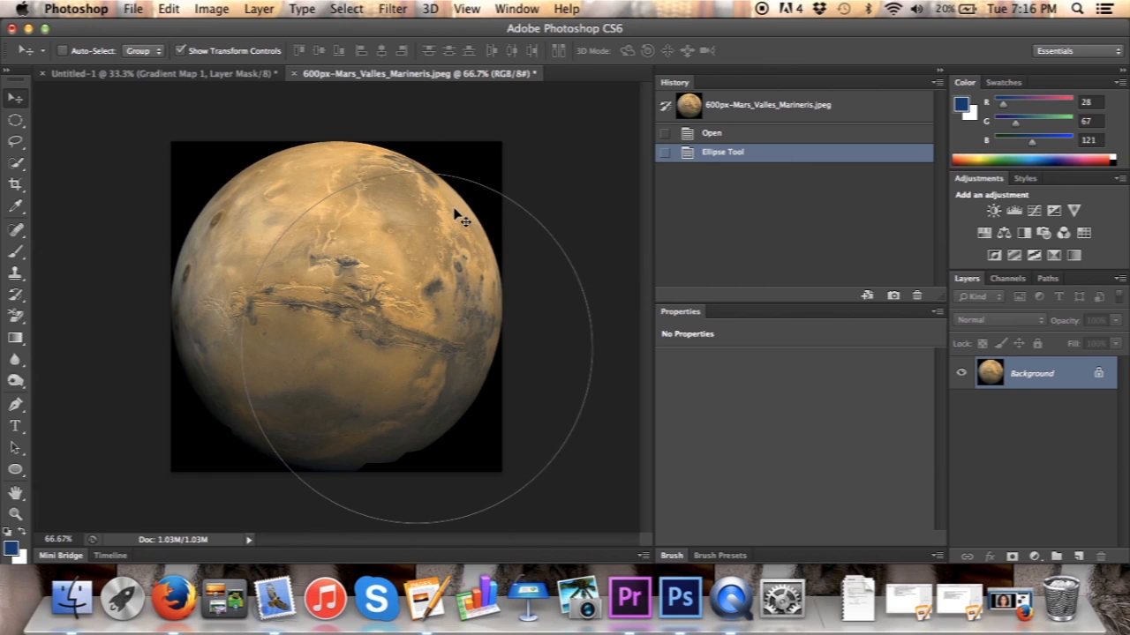
pyautogui.press('super+t')
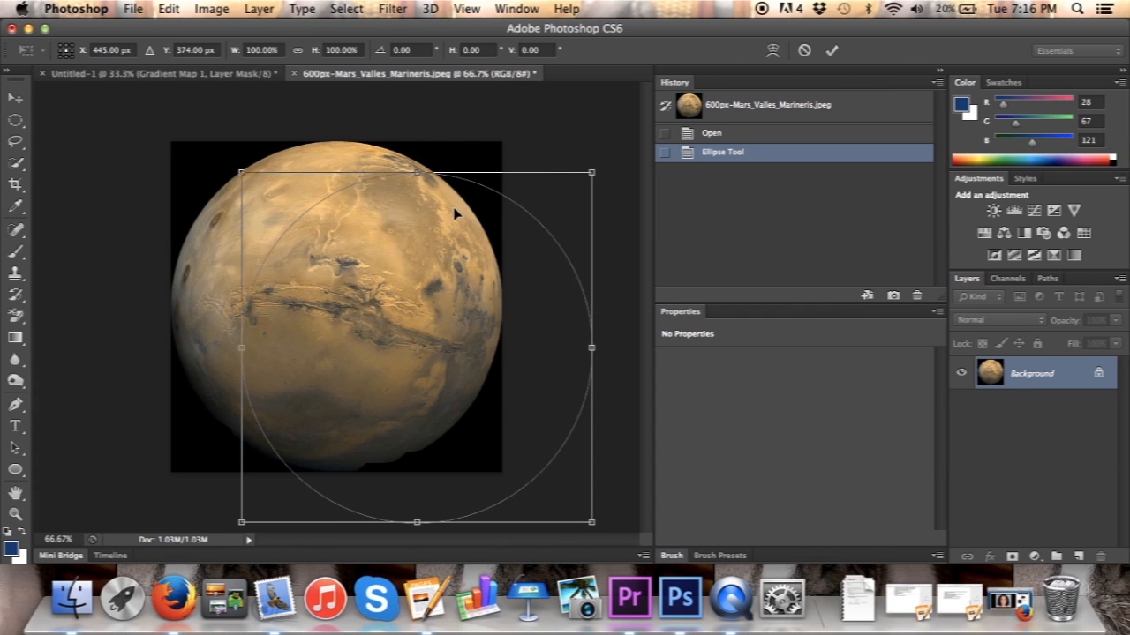
pyautogui.moveTo(522, 214); pyautogui.dragTo(448, 181)
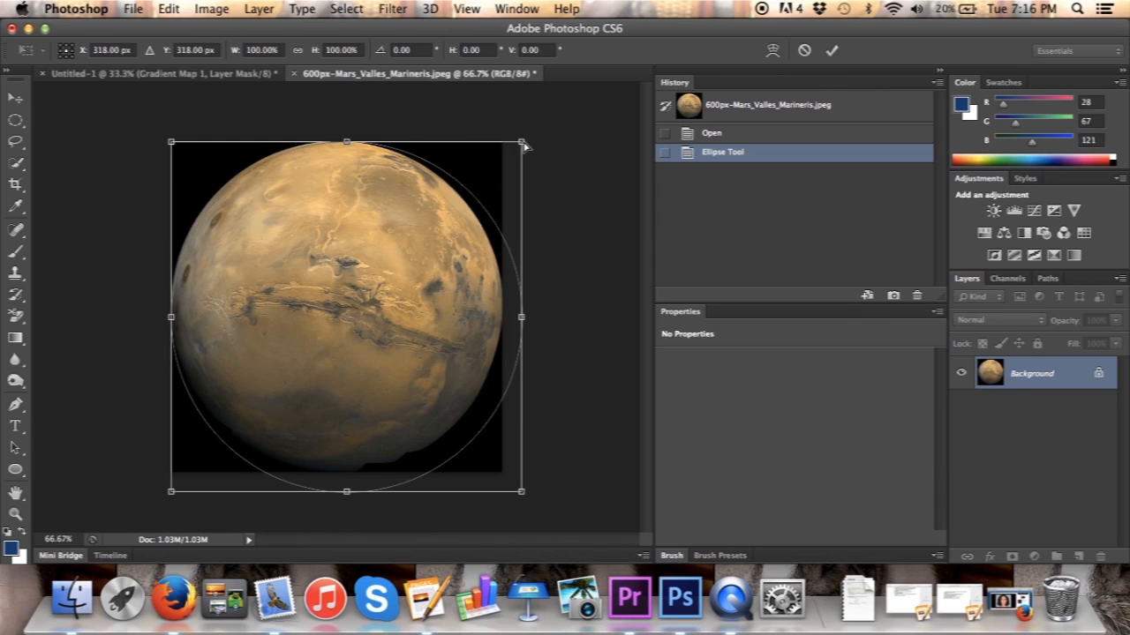
pyautogui.moveTo(521, 490); pyautogui.dragTo(504, 472)
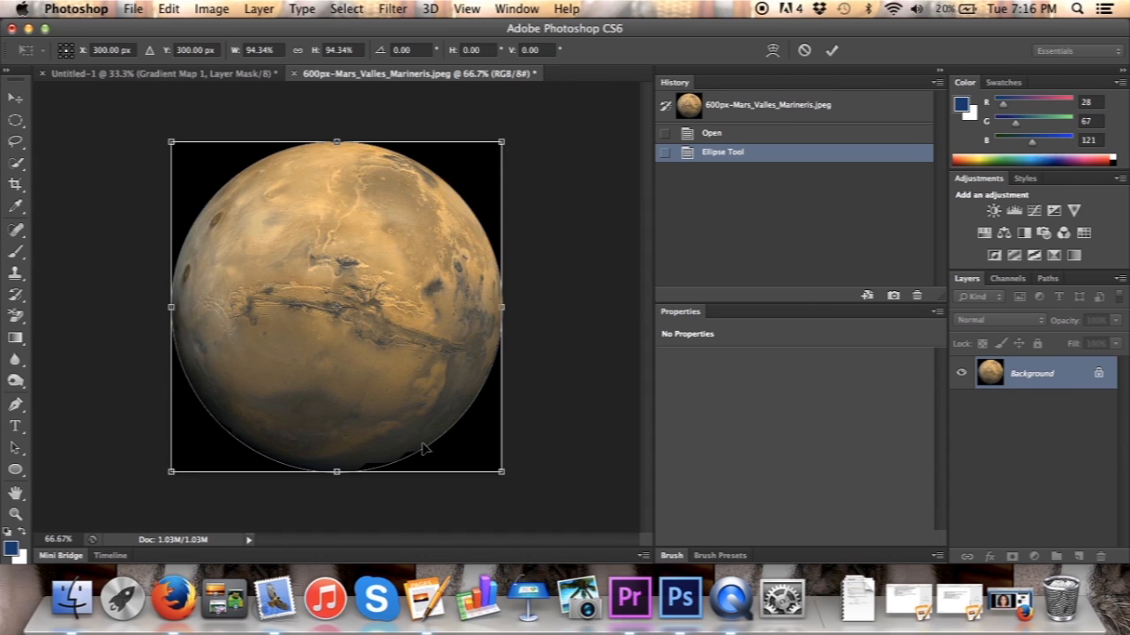
pyautogui.moveTo(423, 441); pyautogui.dragTo(435, 441)
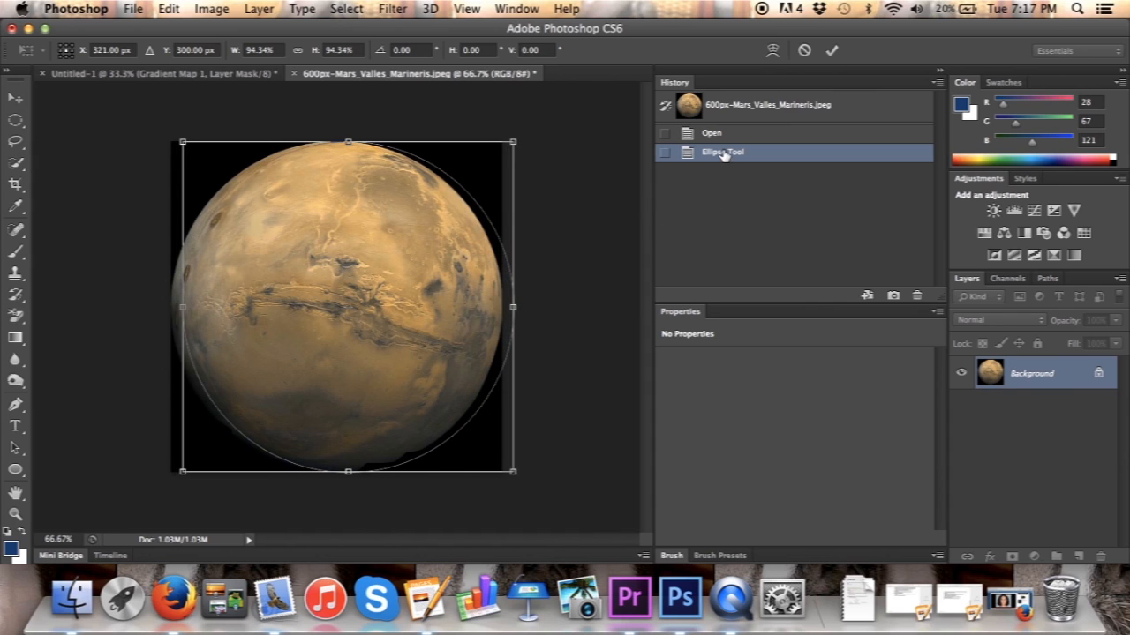
pyautogui.press('super+z')
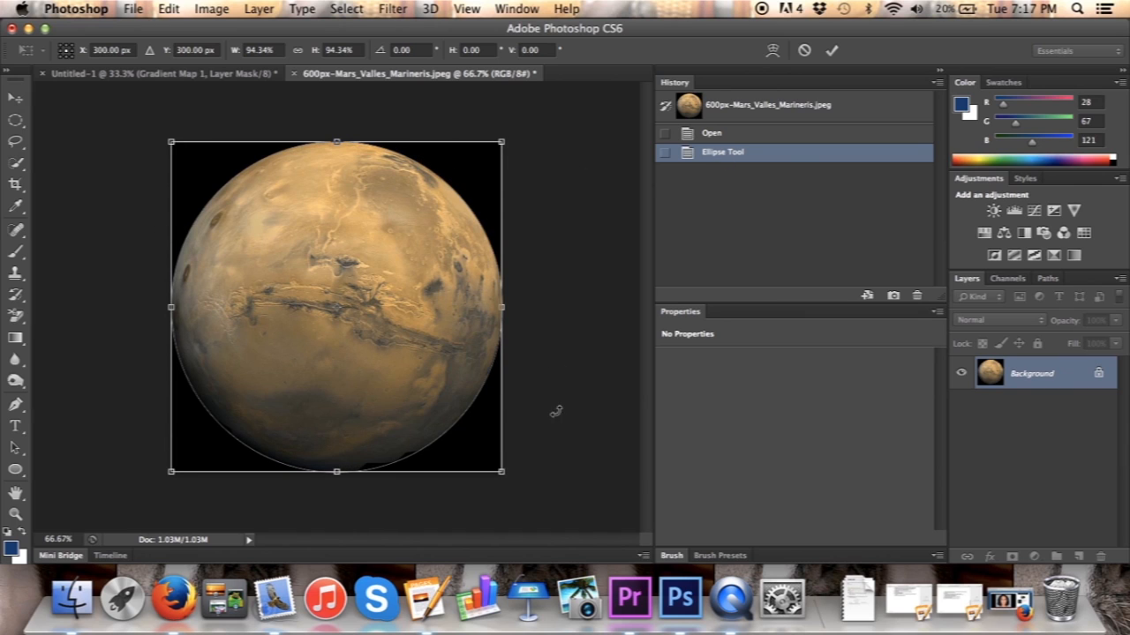
pyautogui.click(831, 50)
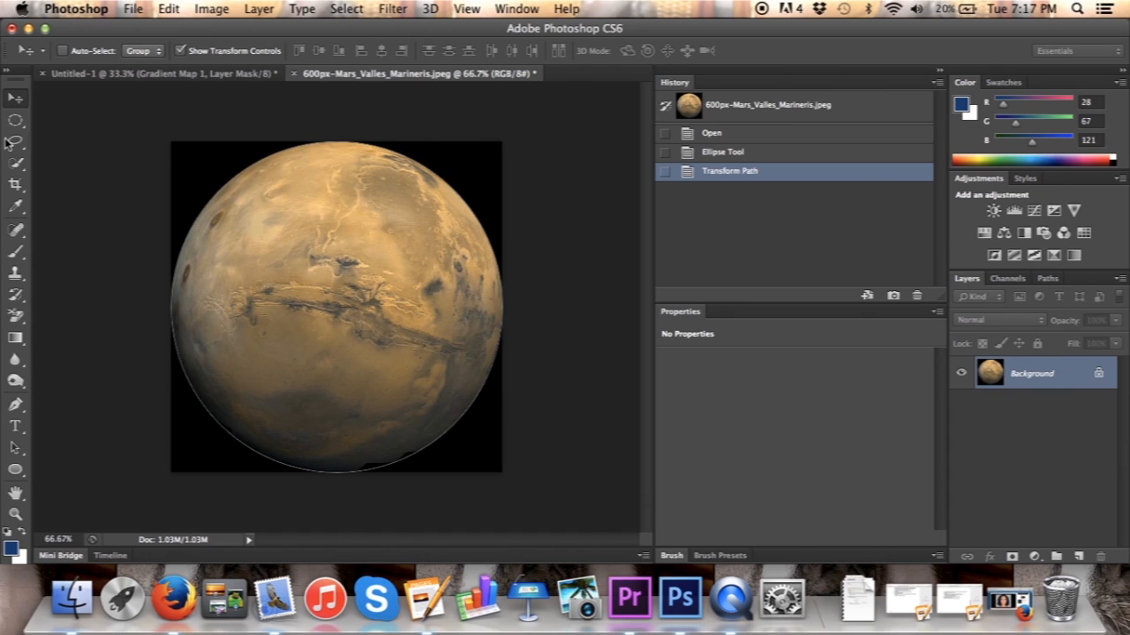
# Step: Convert the circular path around the planet into a selection
pyautogui.click(15, 470)
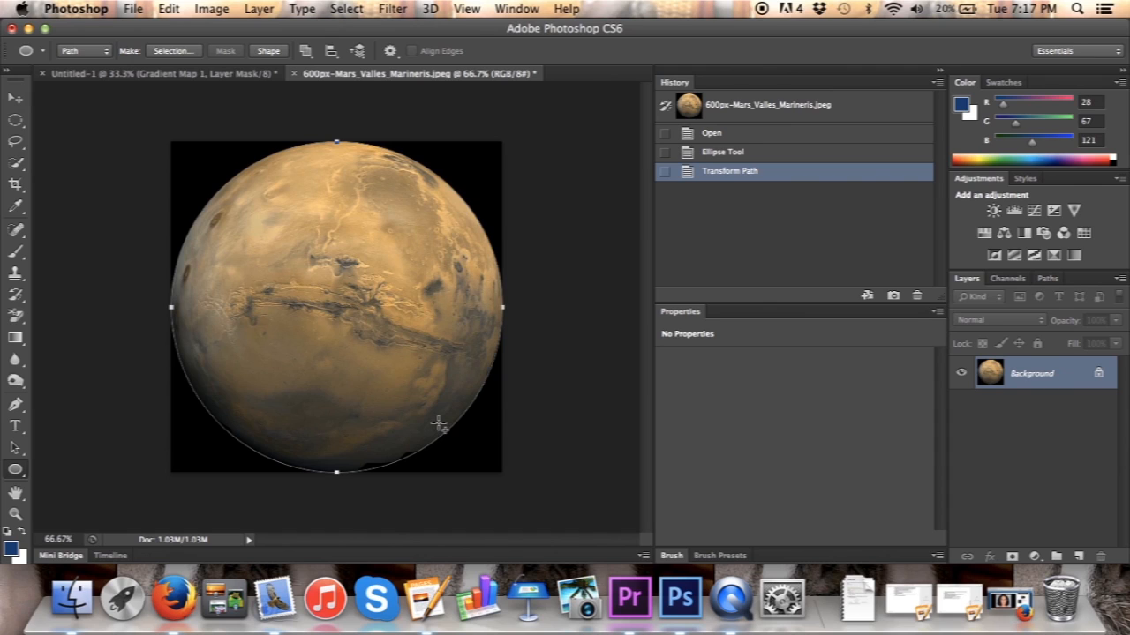
pyautogui.rightClick(386, 332)
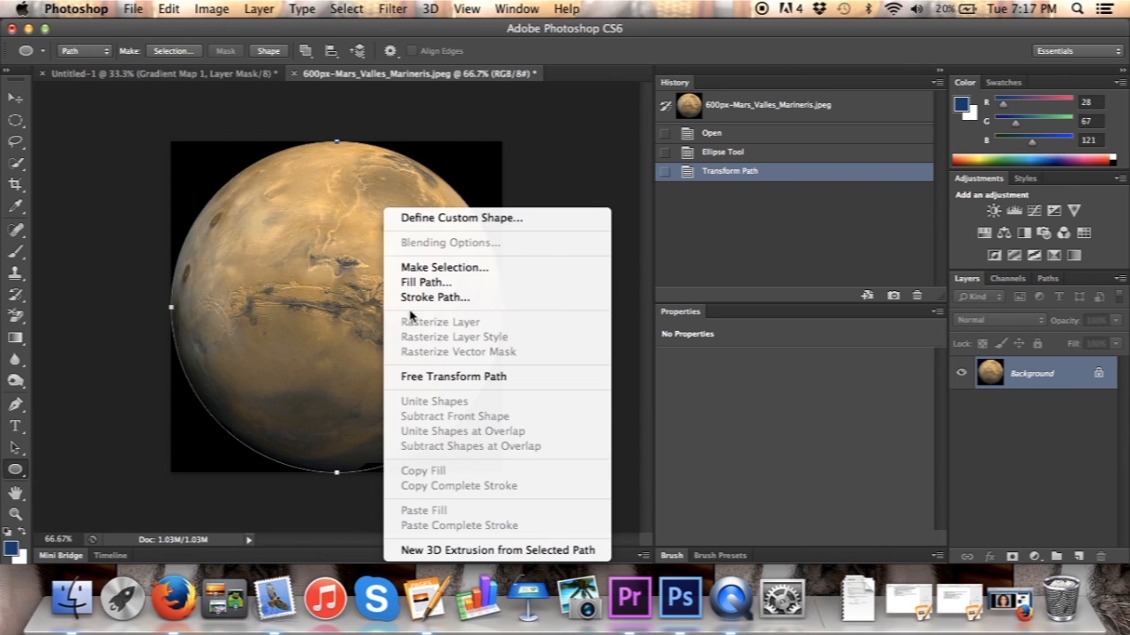
pyautogui.click(444, 267)
pyautogui.click(1062, 406)
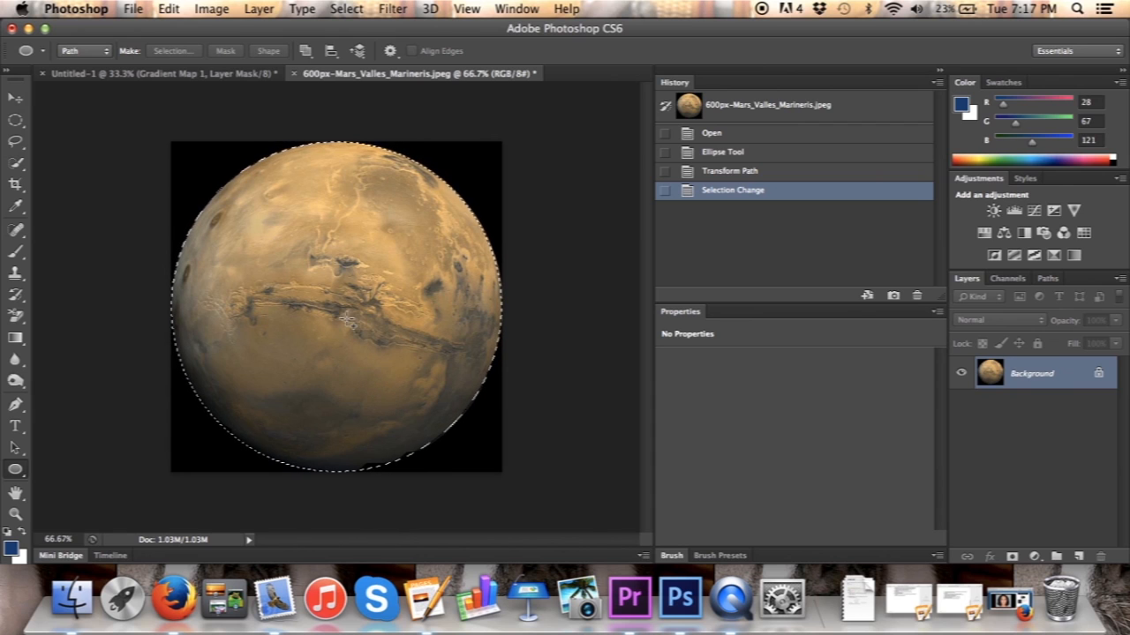
# Step: Move the selected planet into the Untitled-1 document, placing it in the sky at about X 759, Y 387 px
pyautogui.click(15, 97)
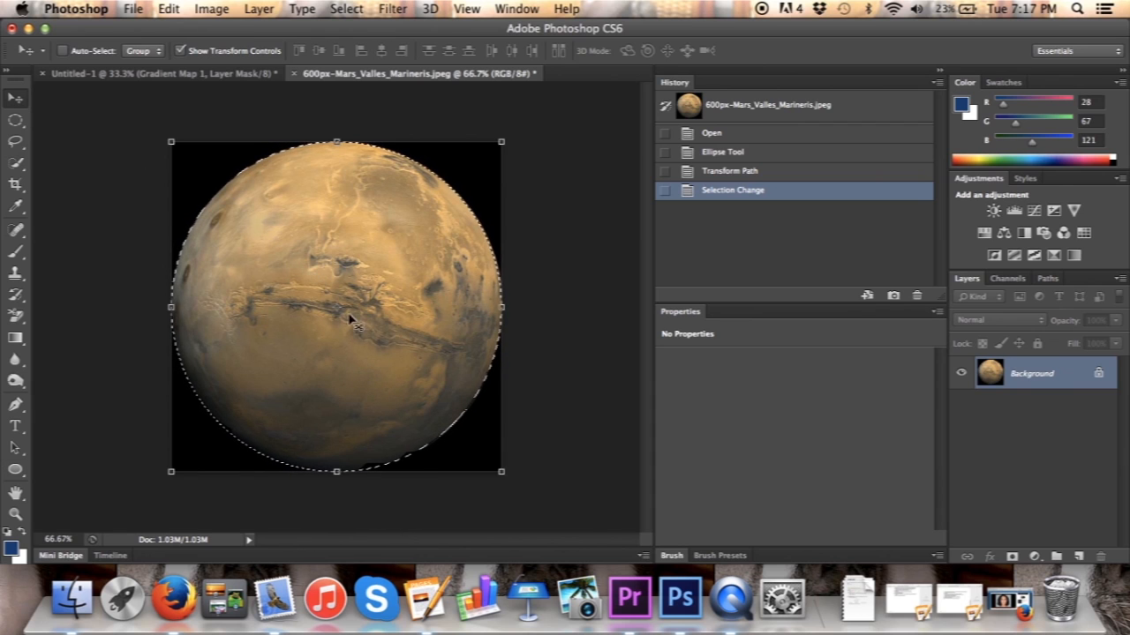
pyautogui.moveTo(381, 341); pyautogui.dragTo(332, 227)
pyautogui.moveTo(249, 143); pyautogui.dragTo(199, 98)
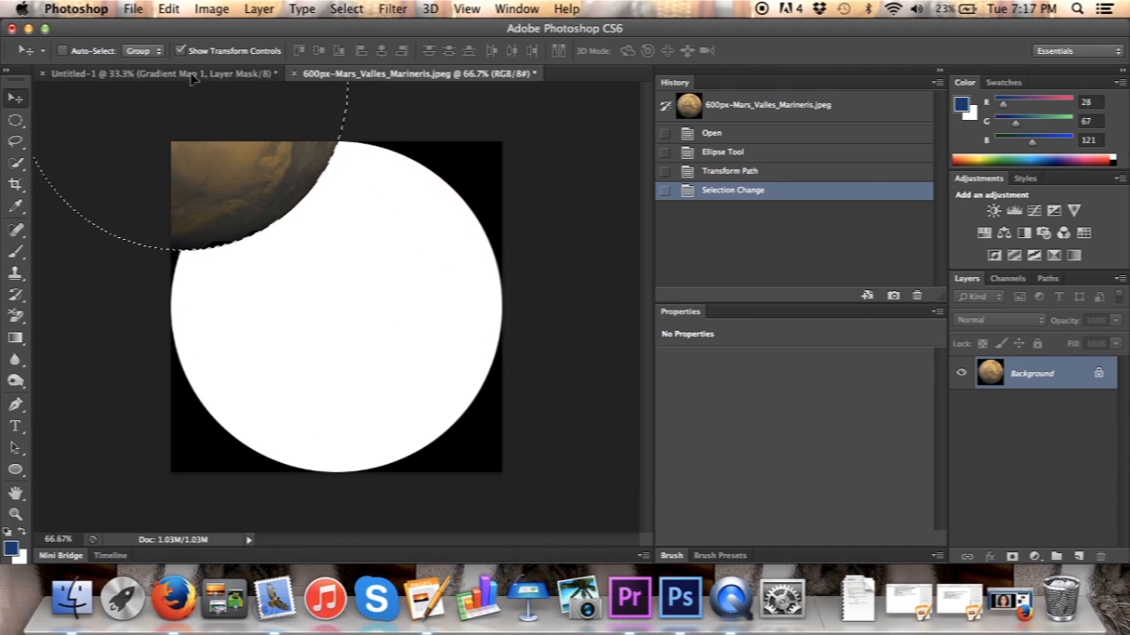
pyautogui.click(193, 76)
pyautogui.moveTo(399, 270); pyautogui.dragTo(399, 270)
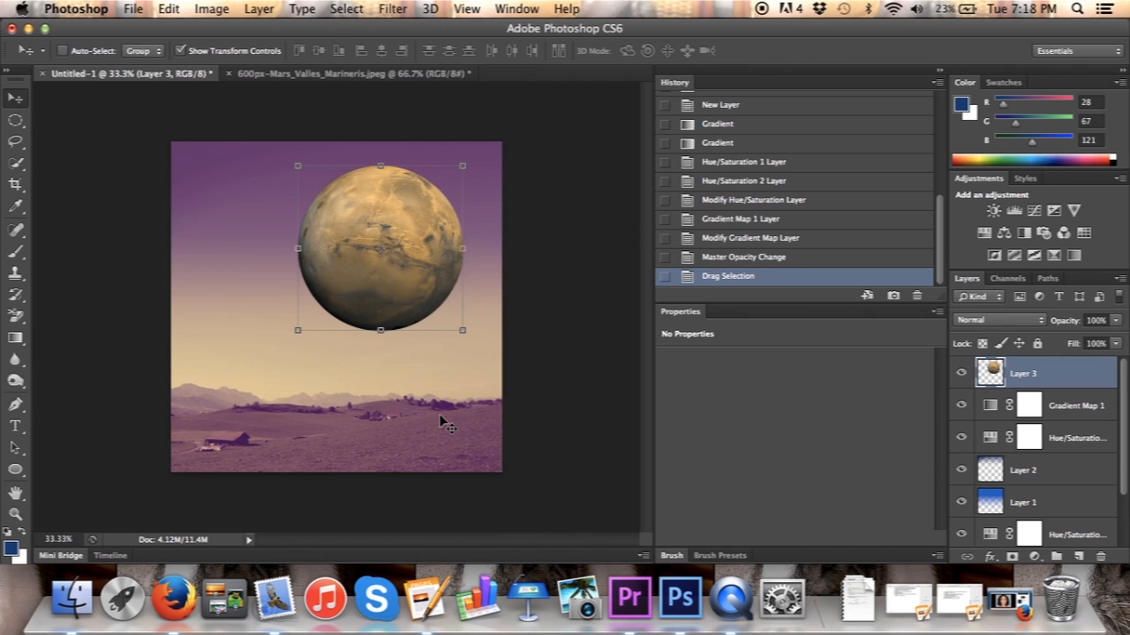
# Step: Free-transform the planet, rotating it to -121.37° and enlarging it proportionally to 174.82%, centred at about X 1025, Y 250 px
pyautogui.press('super+t')
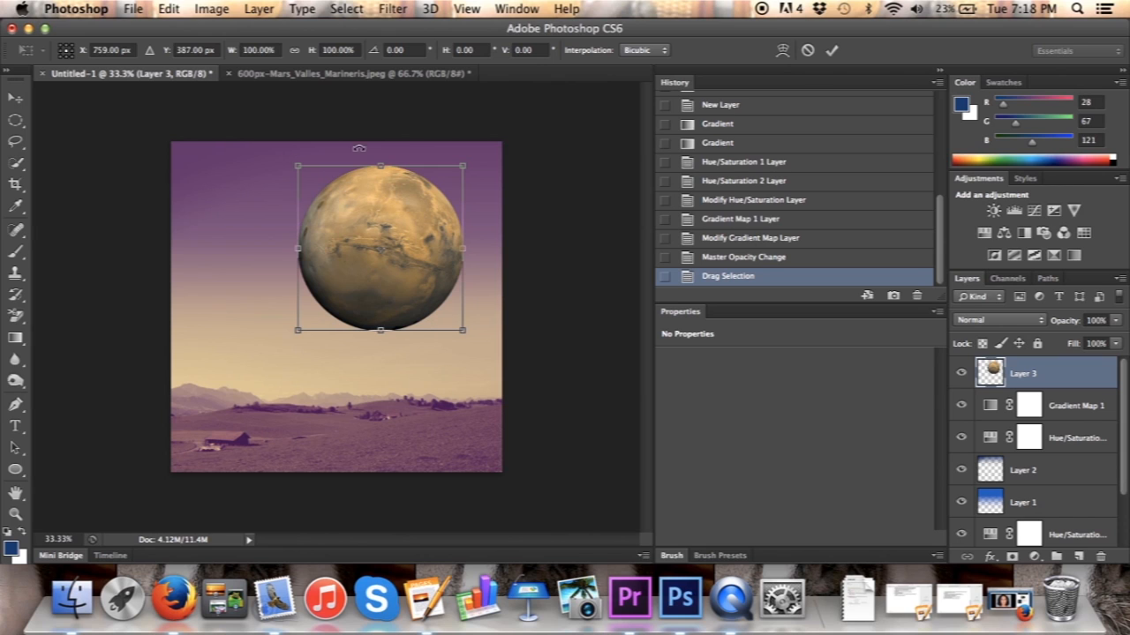
pyautogui.moveTo(287, 150); pyautogui.dragTo(348, 393)
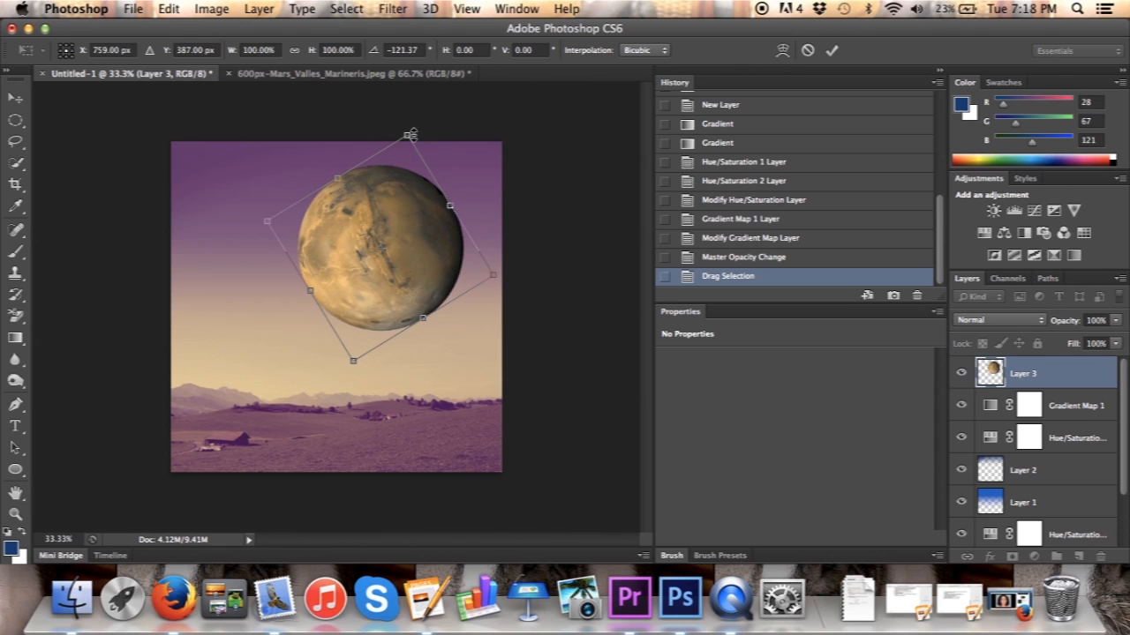
pyautogui.moveTo(353, 363); pyautogui.dragTo(330, 455)
pyautogui.moveTo(385, 333); pyautogui.dragTo(488, 263)
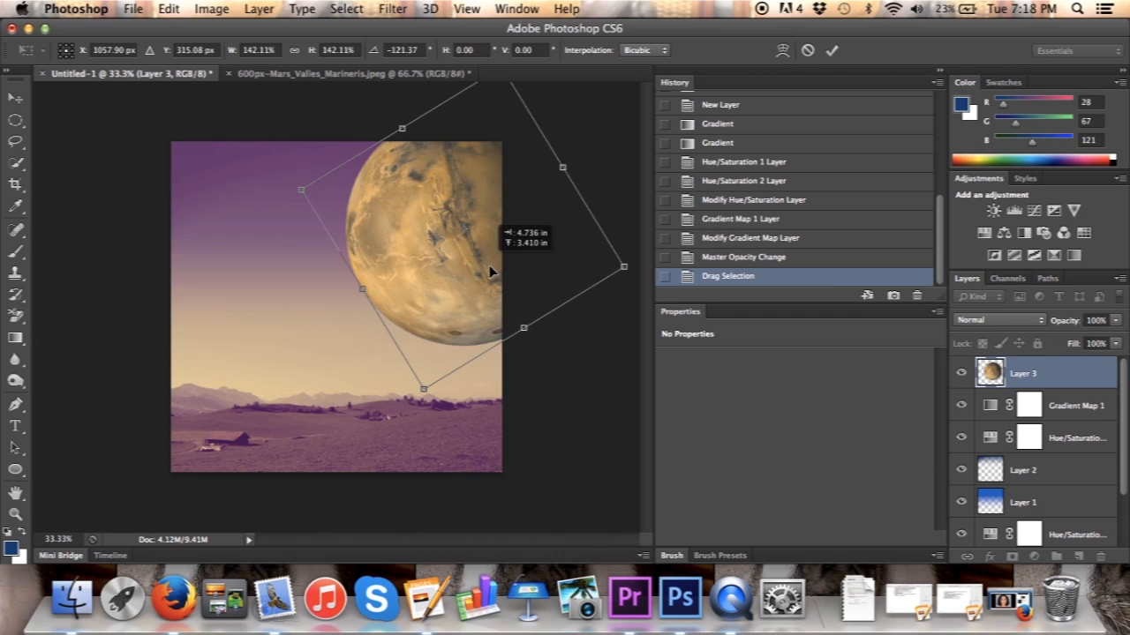
pyautogui.moveTo(489, 264); pyautogui.dragTo(489, 264)
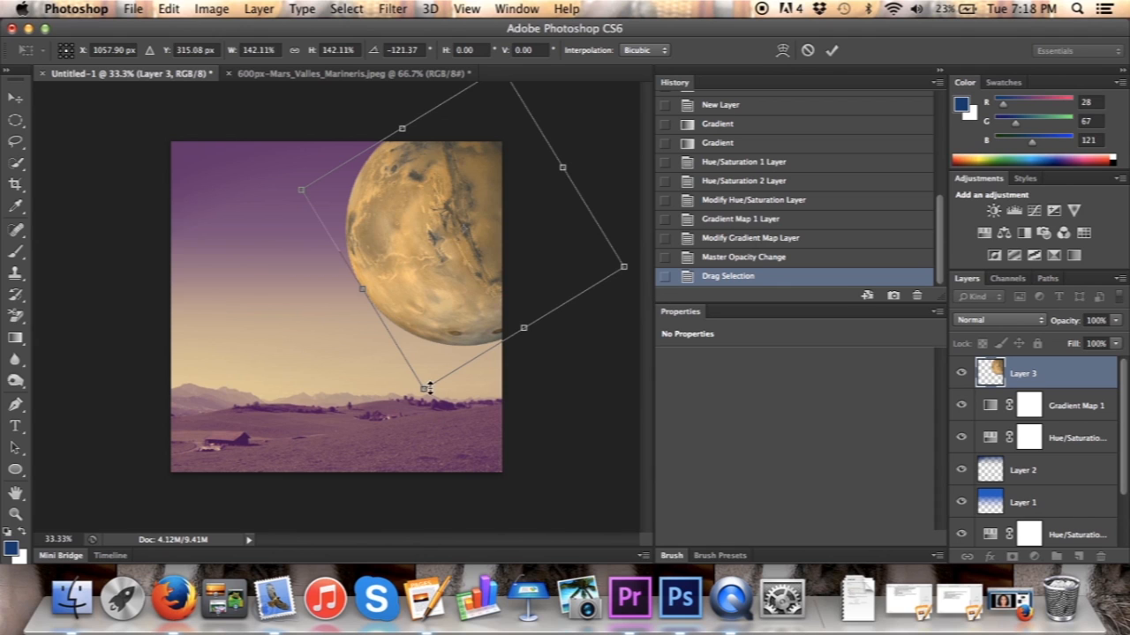
pyautogui.moveTo(424, 388); pyautogui.dragTo(419, 464)
pyautogui.moveTo(441, 328); pyautogui.dragTo(445, 273)
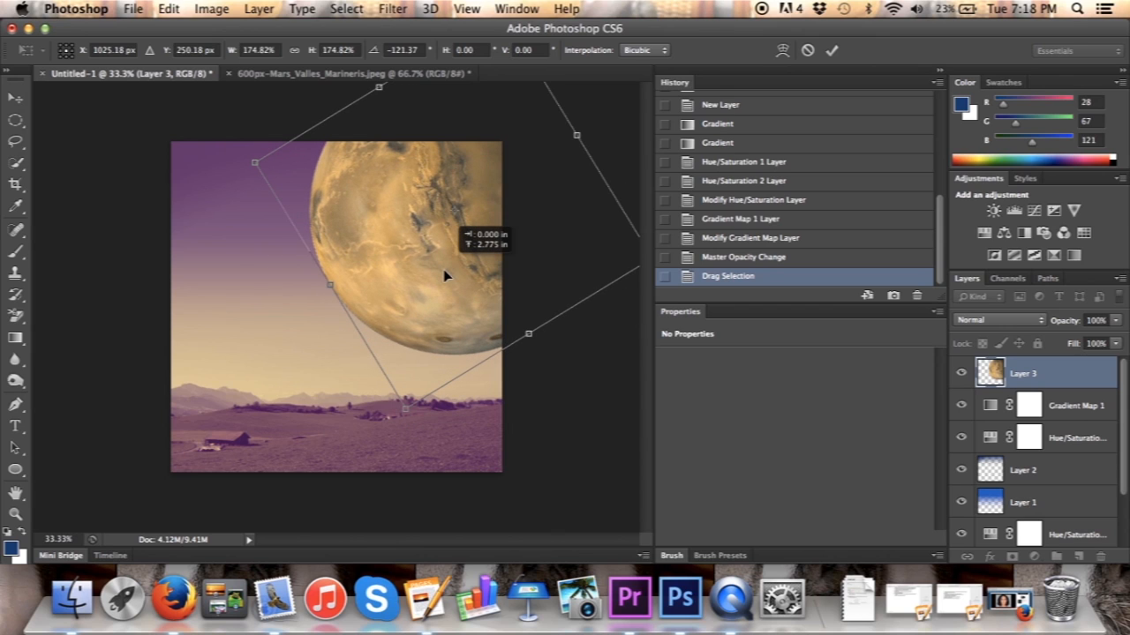
pyautogui.moveTo(444, 268); pyautogui.dragTo(445, 267)
# Step: Nudge the planet horizontally to X 1046.18 px and apply the transform
pyautogui.press('Right')
pyautogui.press('Right')
pyautogui.press('Right')
pyautogui.press('Right')
pyautogui.press('Right')
pyautogui.press('Right')
pyautogui.press('Right')
pyautogui.press('Right')
pyautogui.press('Right')
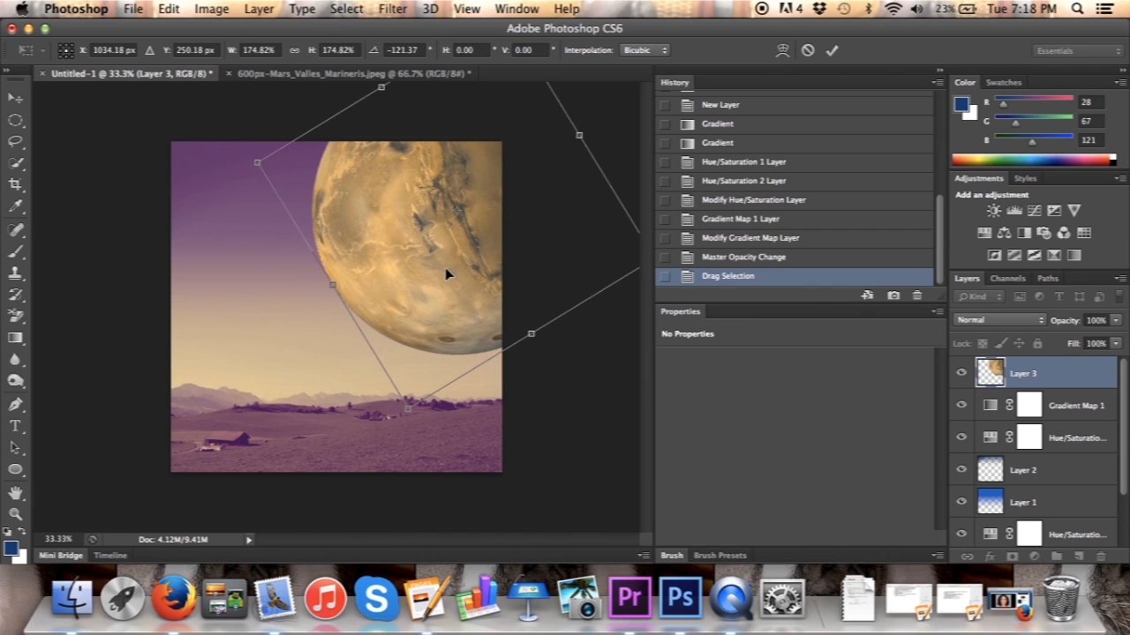
pyautogui.press('Right')
pyautogui.press('Right')
pyautogui.press('Right')
pyautogui.press('Right')
pyautogui.press('Right')
pyautogui.press('Right')
pyautogui.press('Right')
pyautogui.press('Right')
pyautogui.press('Right')
pyautogui.press('Right')
pyautogui.press('Right')
pyautogui.press('Right')
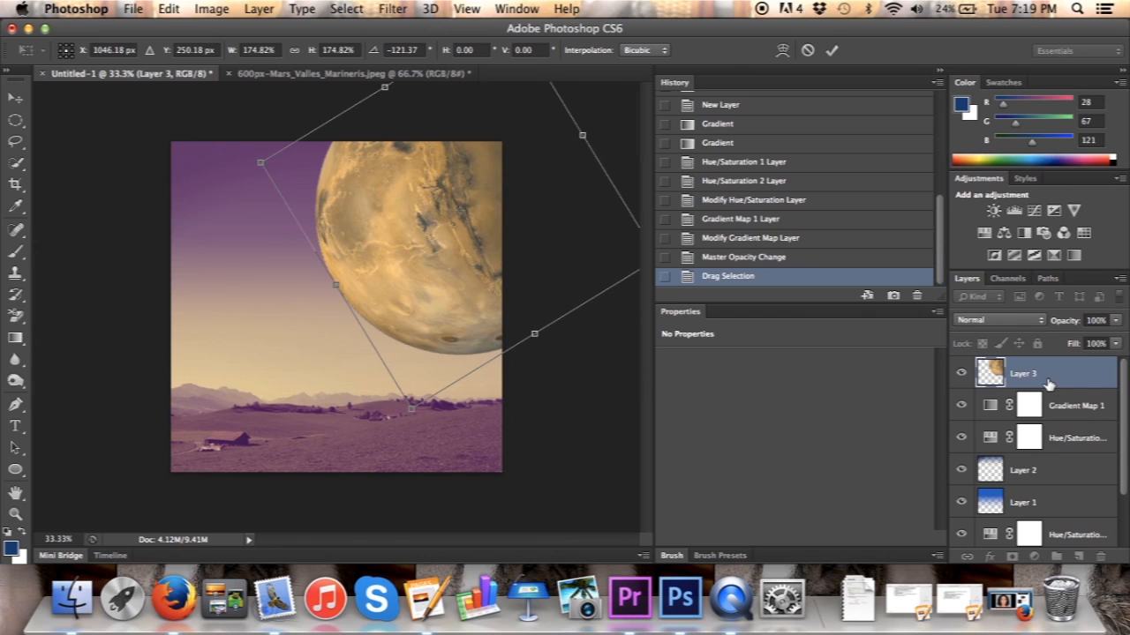
pyautogui.click(831, 51)
# Step: Move planet Layer 3 directly above Layer 2, beneath the Gradient Map and Hue/Saturation adjustments, and set its blend mode to Overlay
pyautogui.moveTo(1057, 379); pyautogui.dragTo(1063, 447)
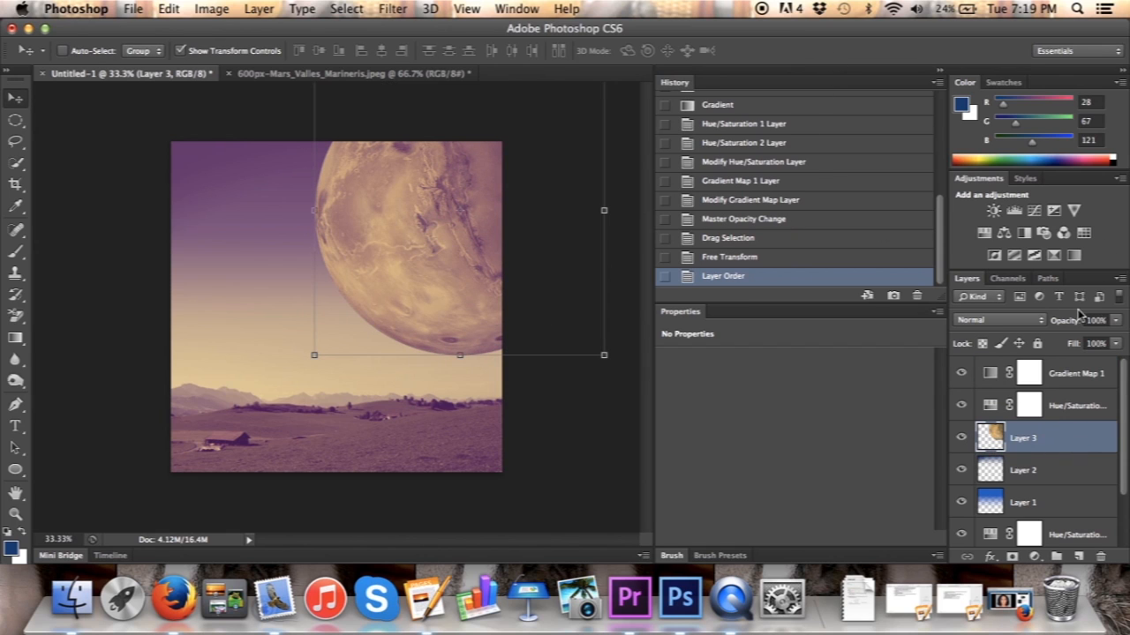
pyautogui.click(1029, 321)
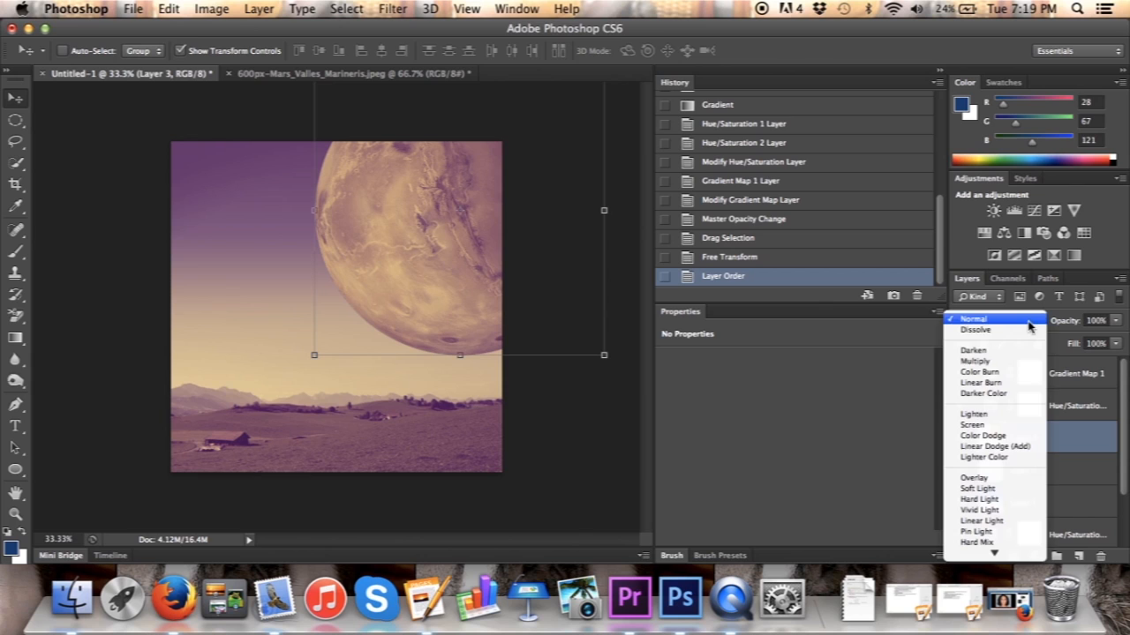
pyautogui.click(975, 478)
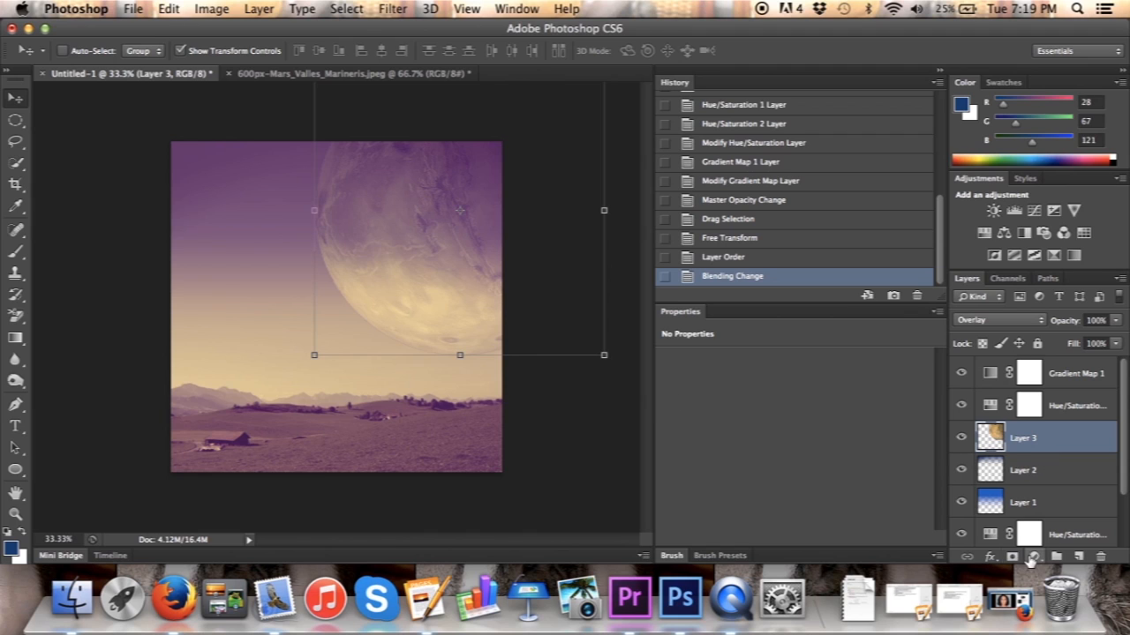
# Step: Add a Gradient Overlay effect to the planet layer with Multiply blend mode and 80% opacity
pyautogui.click(992, 557)
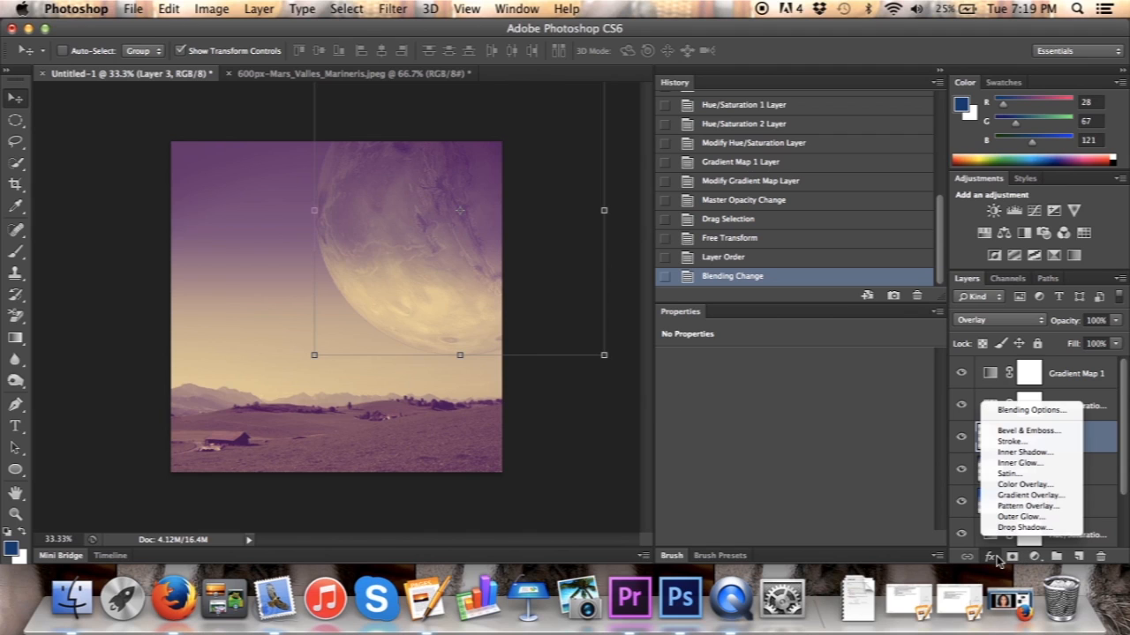
pyautogui.click(1036, 498)
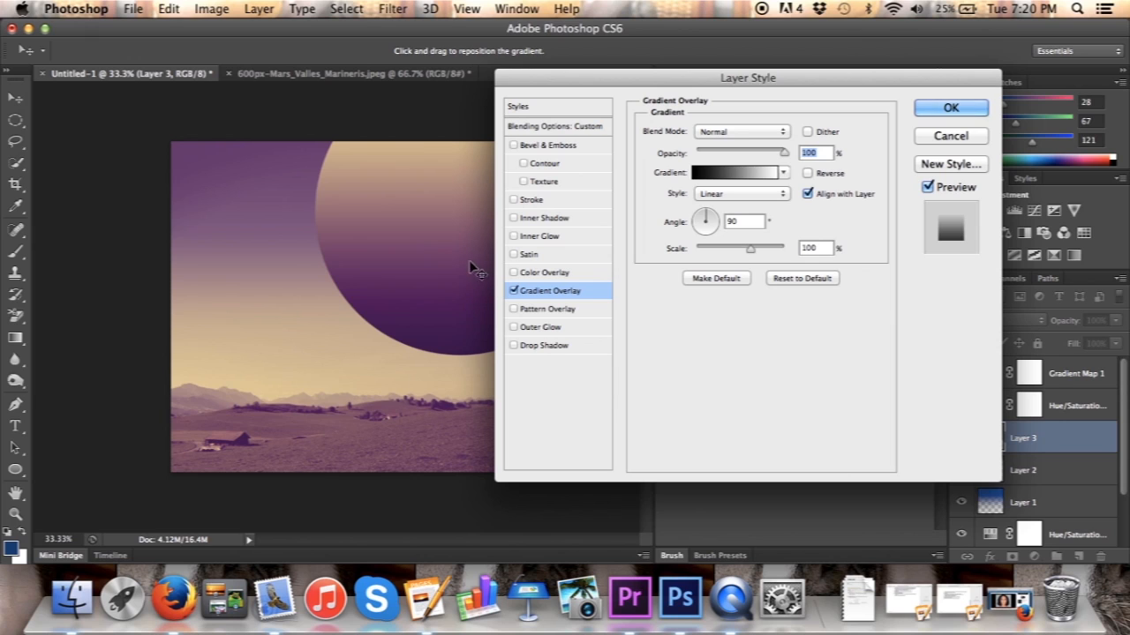
pyautogui.click(762, 134)
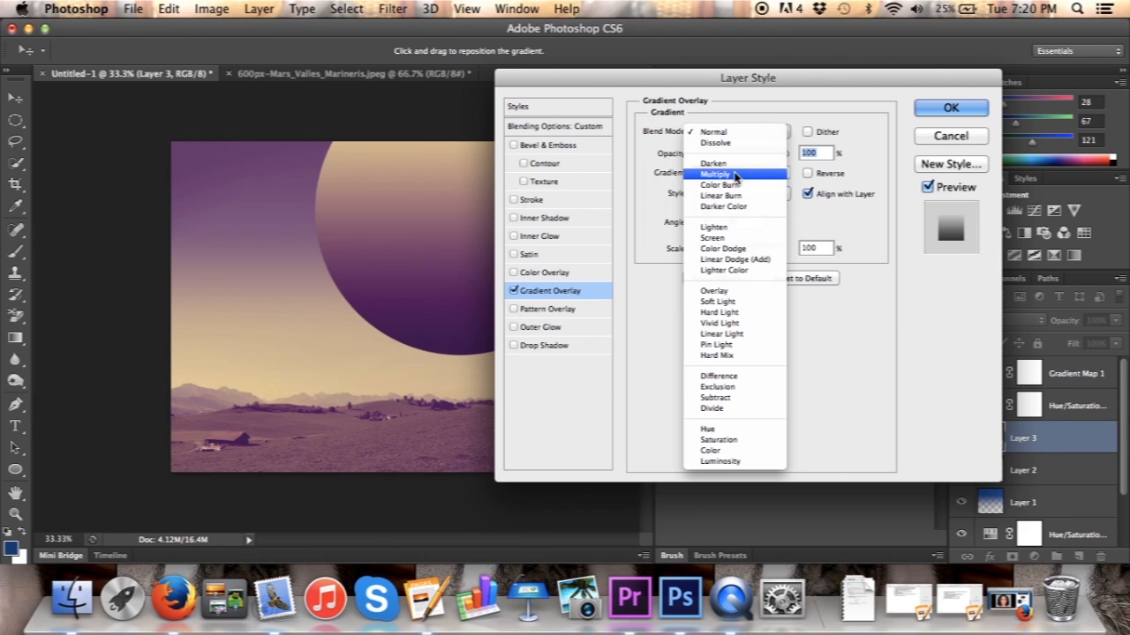
pyautogui.click(735, 175)
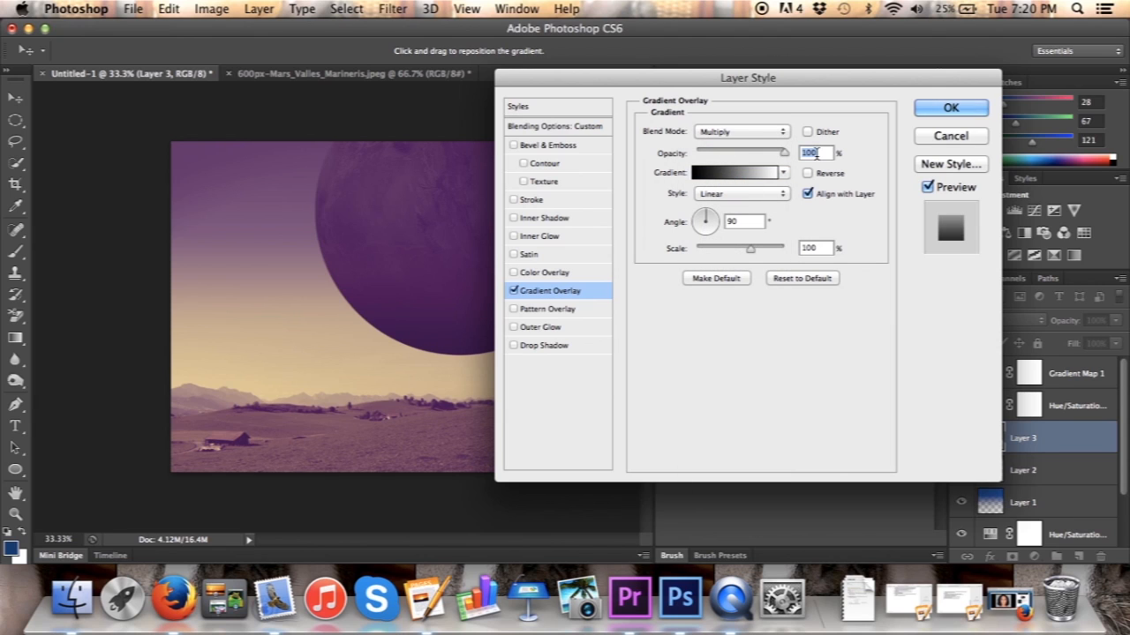
pyautogui.write('80')
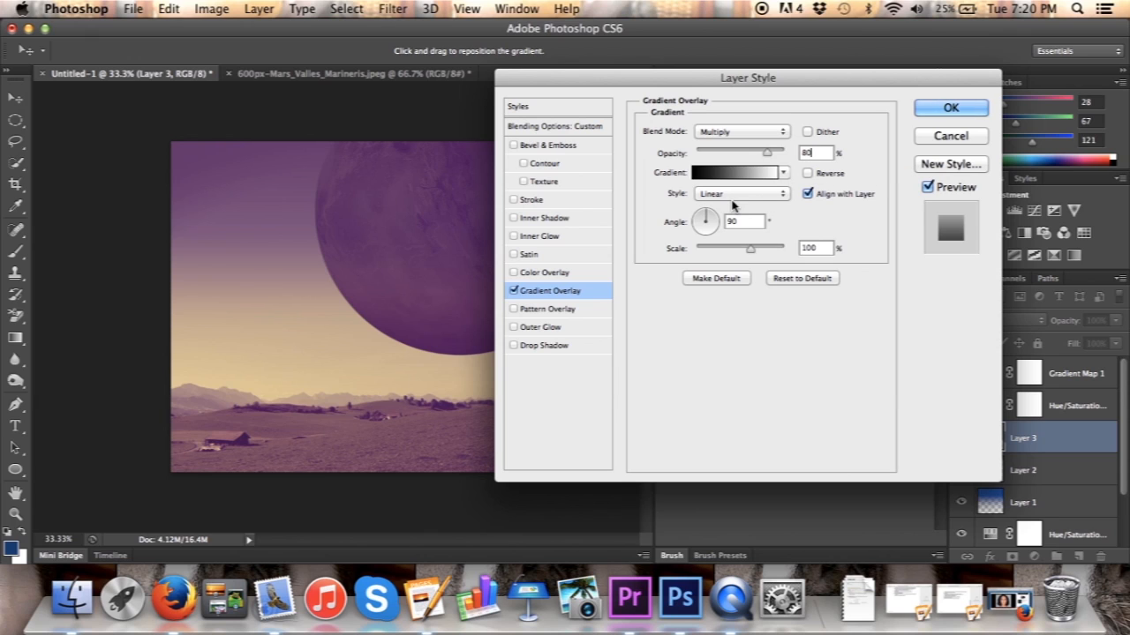
# Step: Set the gradient overlay's angle to -162° and scale to 69%, and apply the layer style
pyautogui.doubleClick(746, 222)
pyautogui.press('BackSpace')
pyautogui.write('-162')
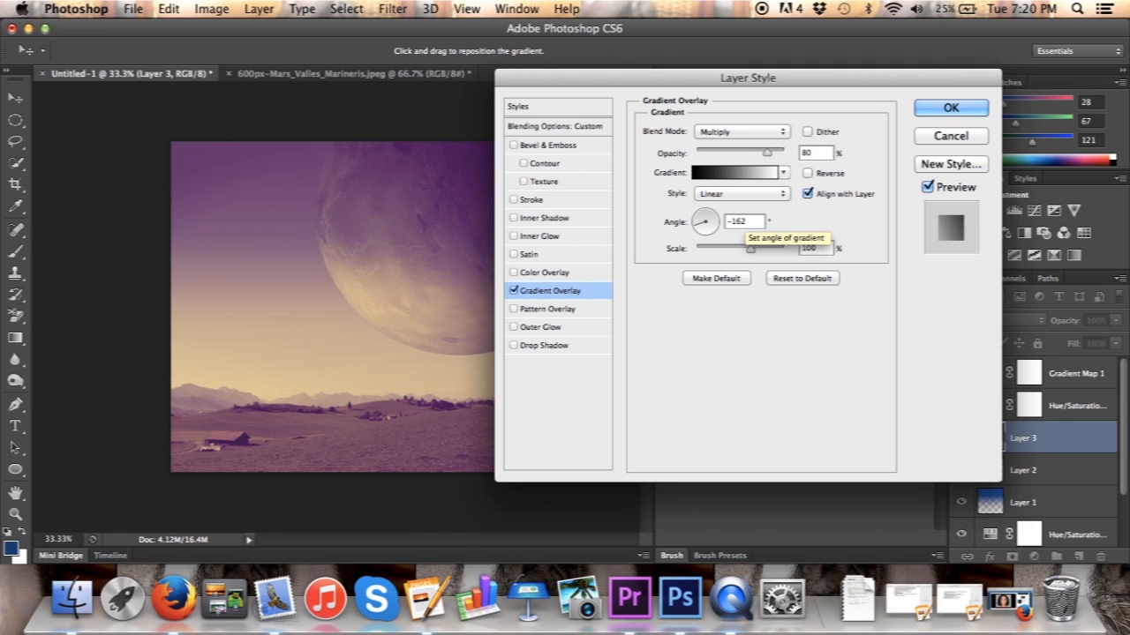
pyautogui.doubleClick(811, 247)
pyautogui.write('69')
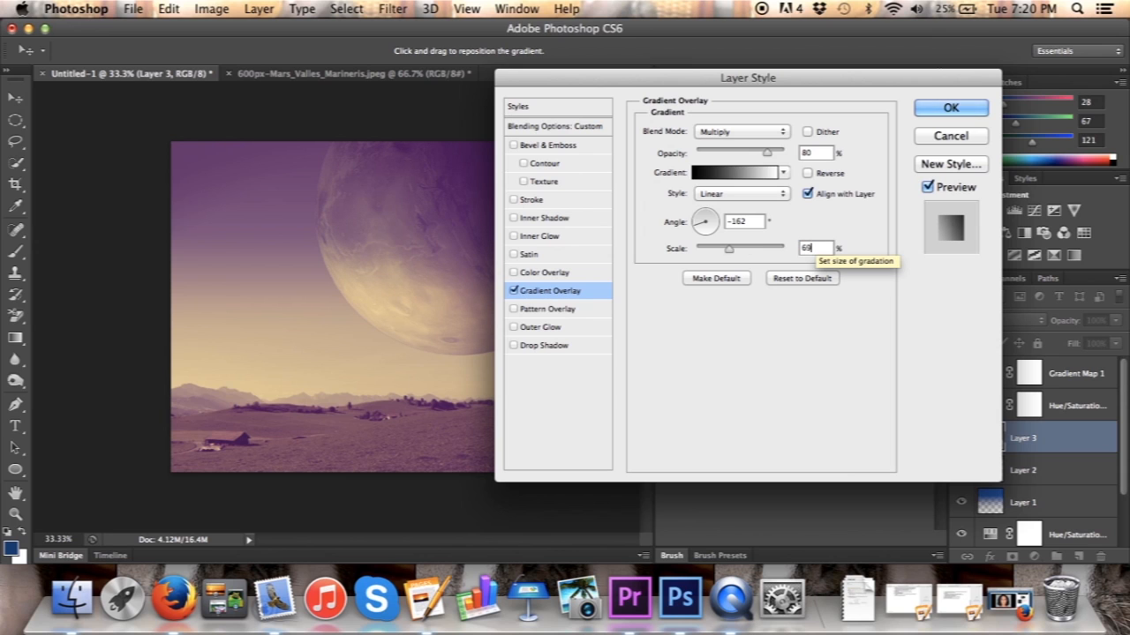
pyautogui.press('Return')
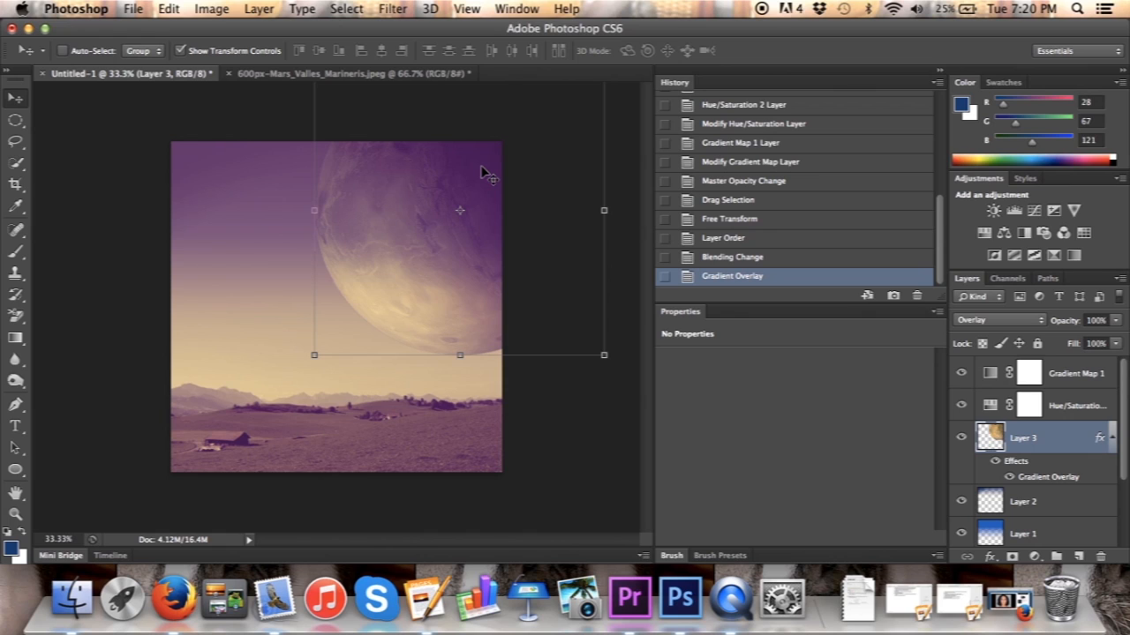
# Step: Add an Outer Glow effect to the planet layer with its opacity set to 5%
pyautogui.click(990, 556)
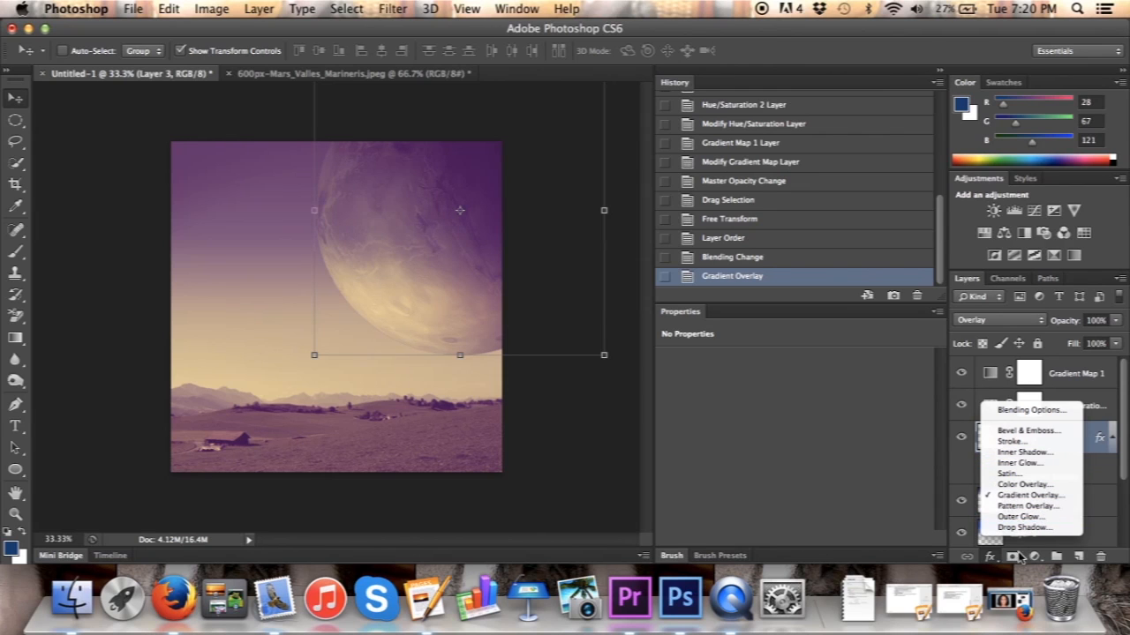
pyautogui.click(990, 558)
pyautogui.click(992, 561)
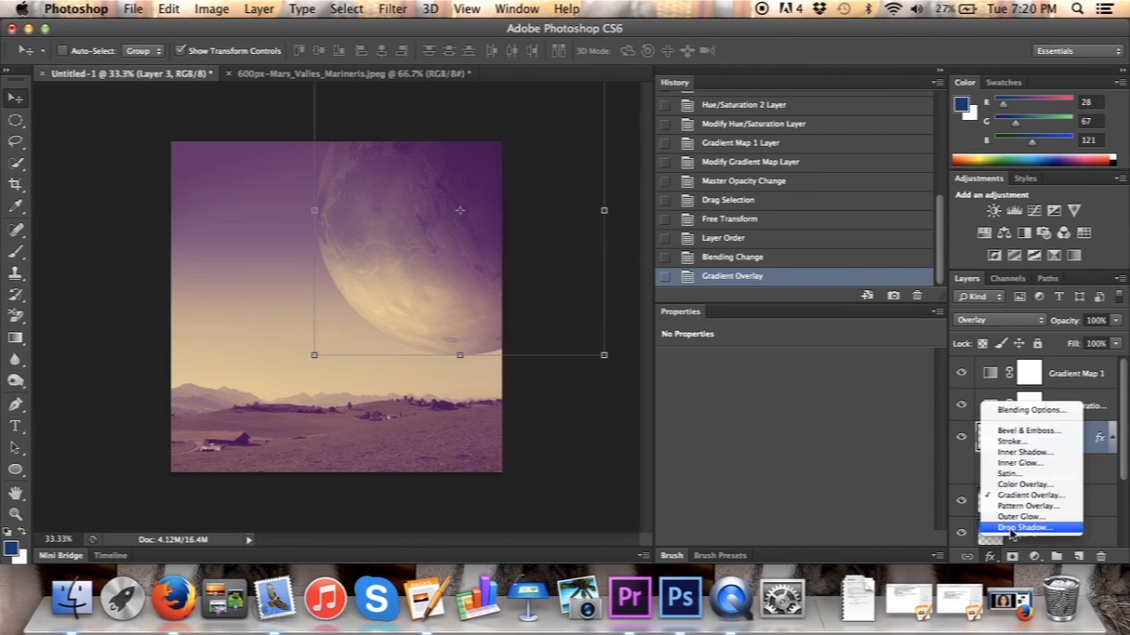
pyautogui.click(1020, 523)
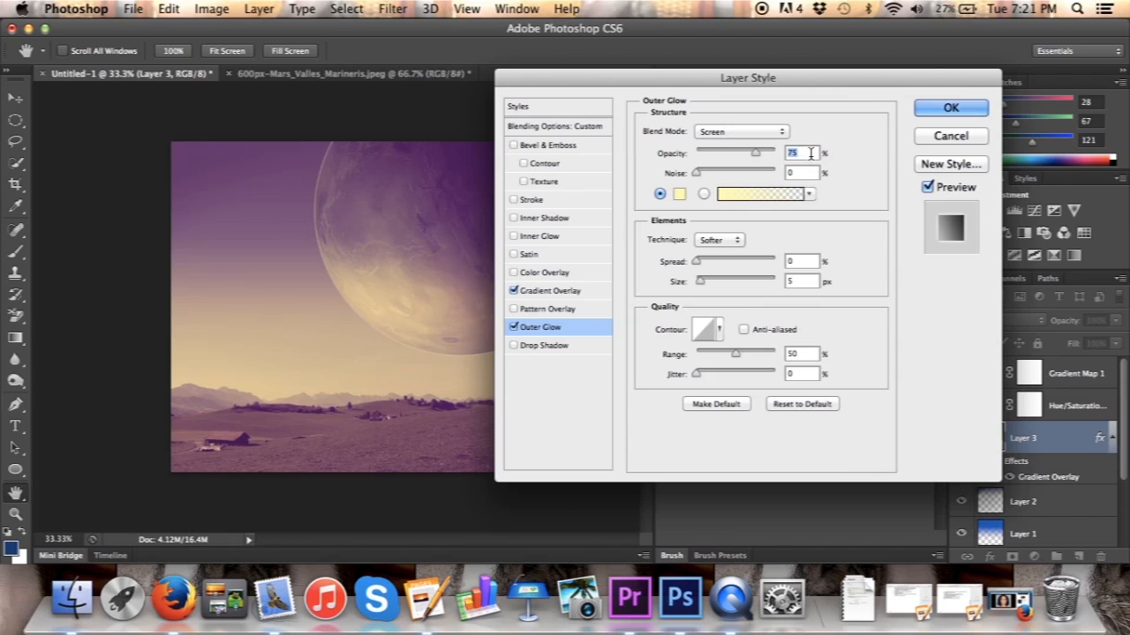
pyautogui.write('5')
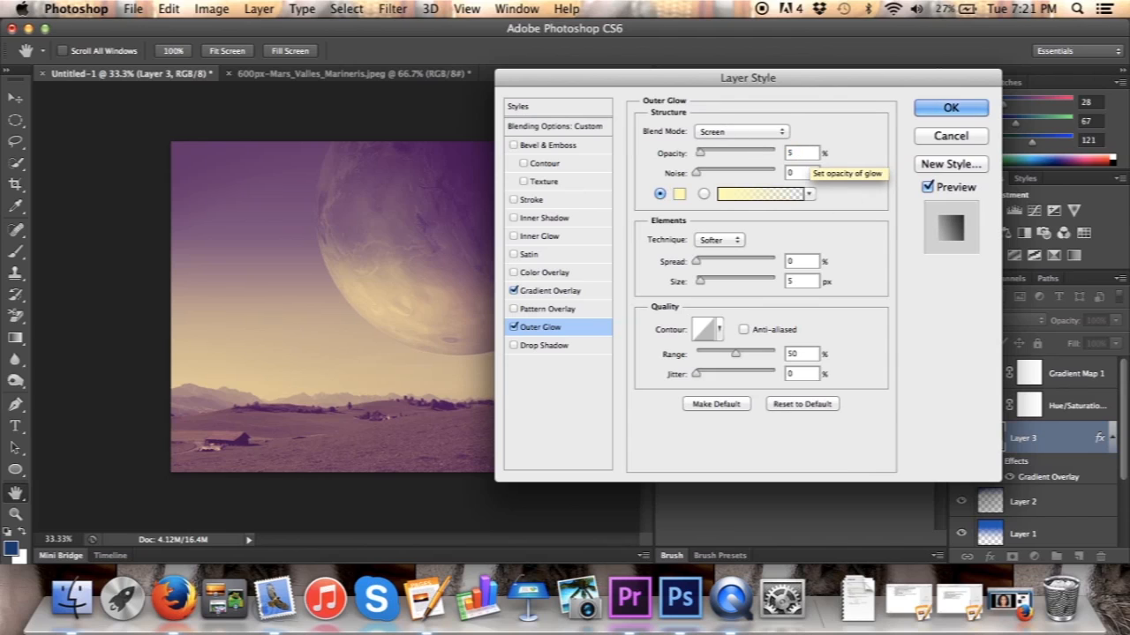
# Step: Change the outer glow colour to white (ffffff)
pyautogui.click(678, 194)
pyautogui.click(983, 426)
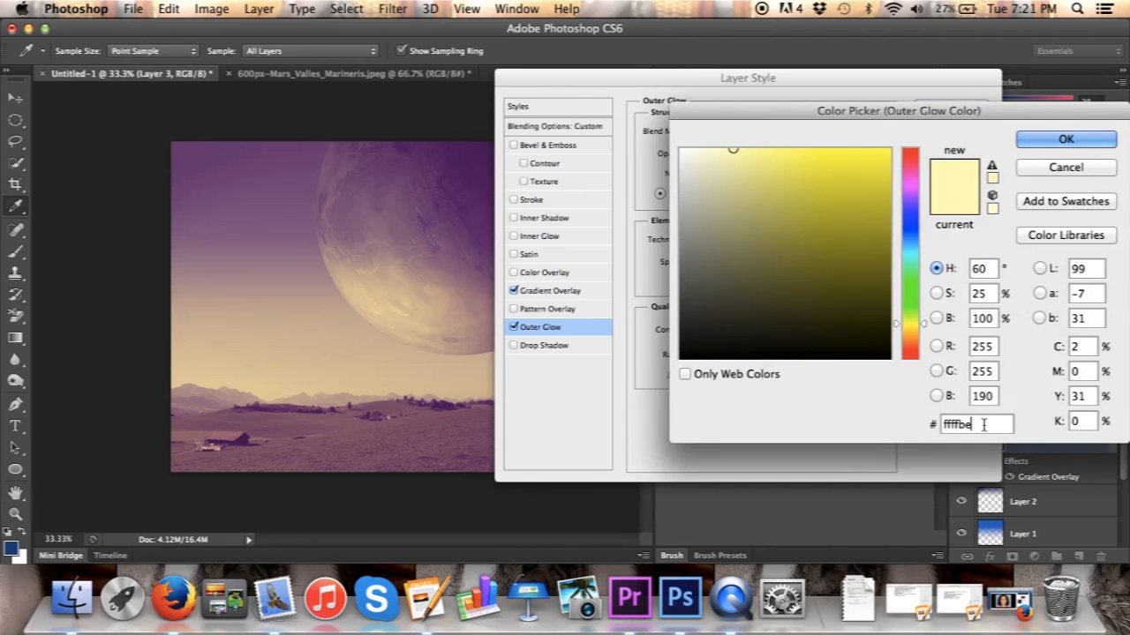
pyautogui.press('BackSpace')
pyautogui.press('BackSpace')
pyautogui.write('ff')
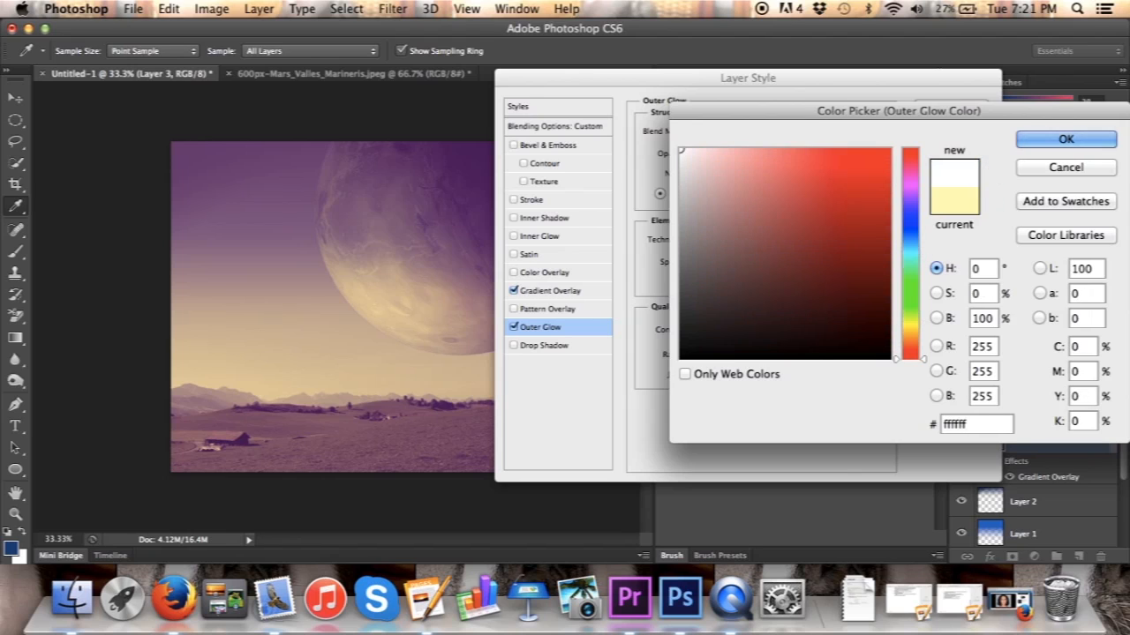
pyautogui.press('Return')
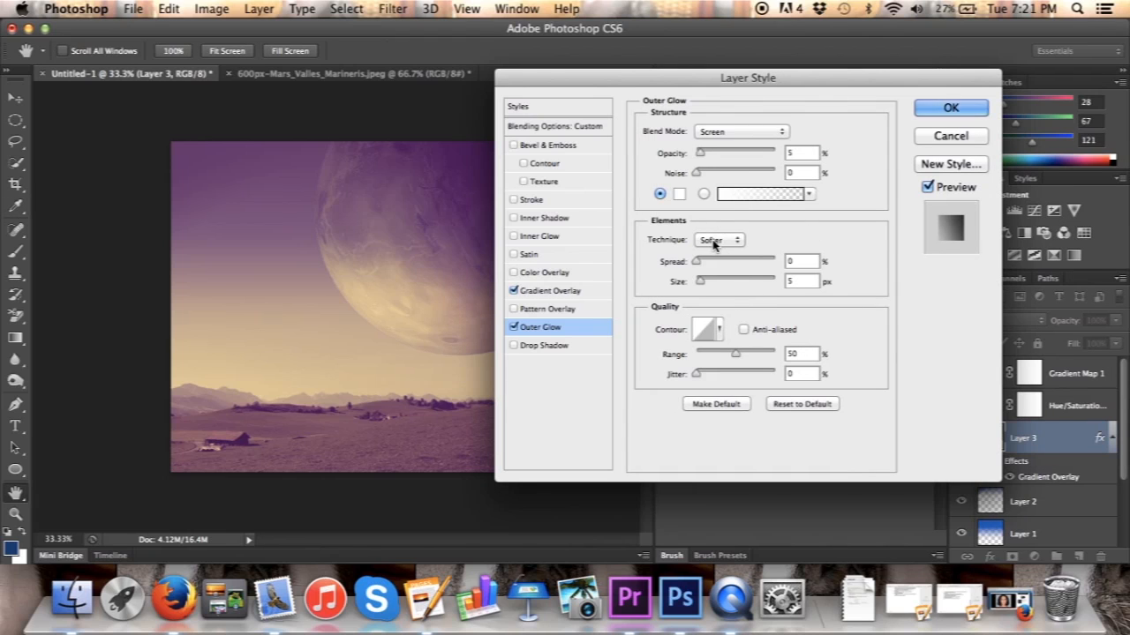
# Step: Set the outer glow size to 65 px and apply the layer style
pyautogui.click(805, 281)
pyautogui.press('BackSpace')
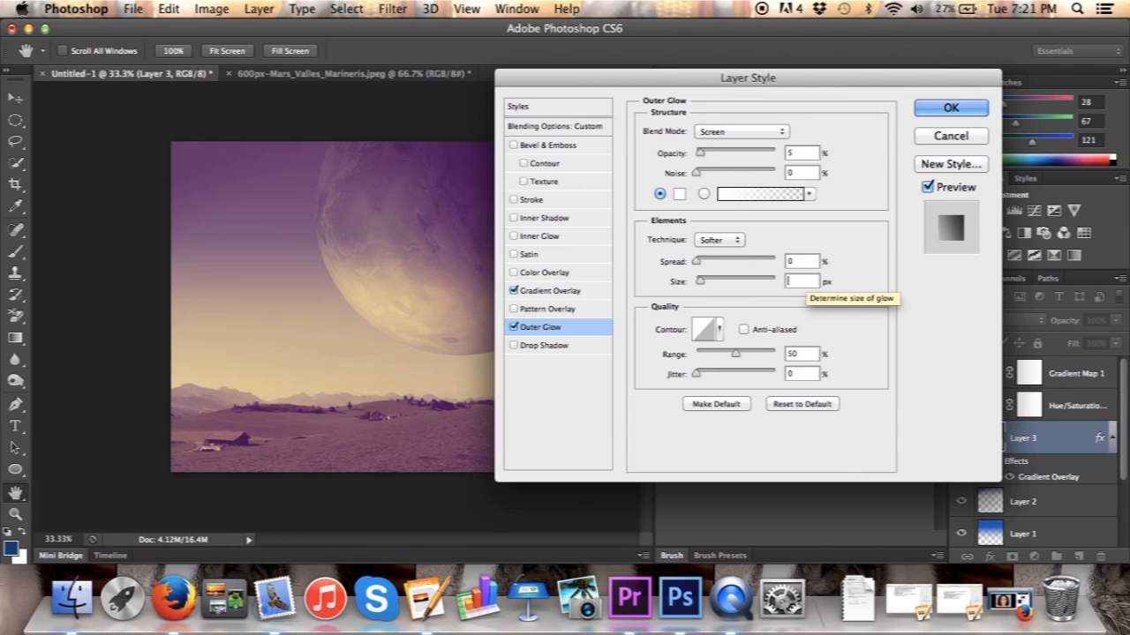
pyautogui.write('65')
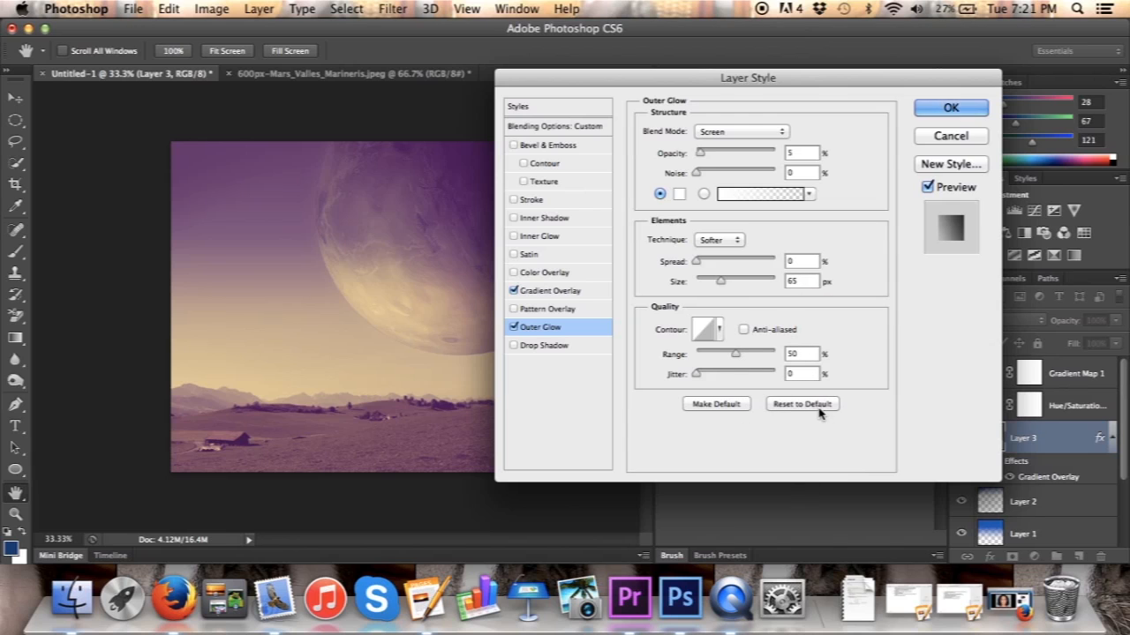
pyautogui.click(960, 109)
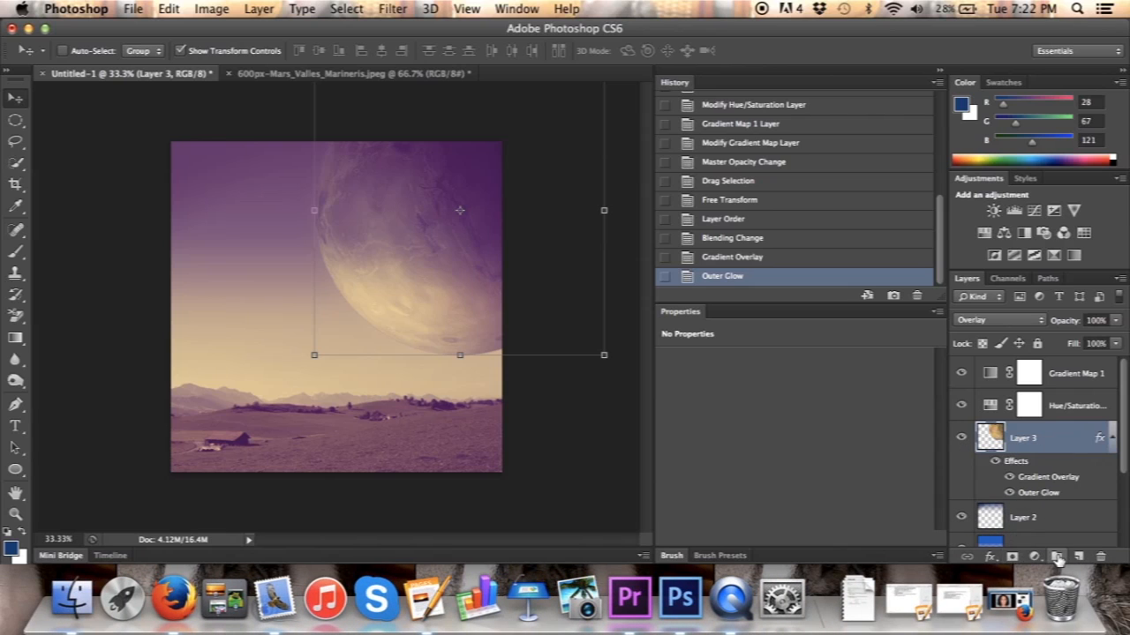
# Step: Add a layer mask to the planet layer and activate the Gradient tool
pyautogui.click(1012, 559)
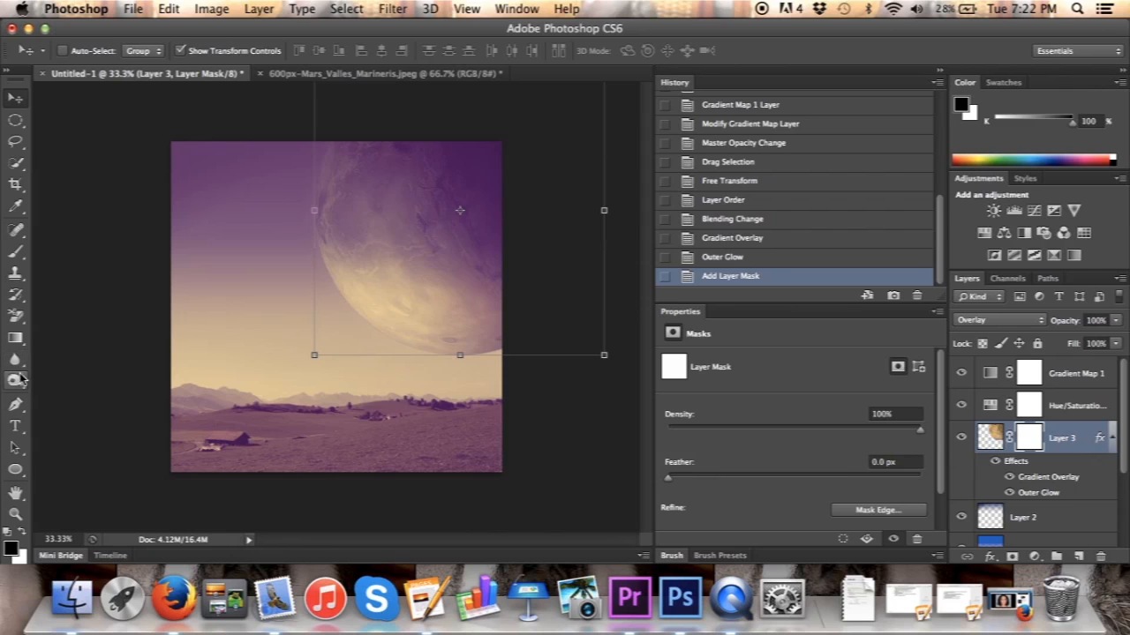
pyautogui.click(17, 342)
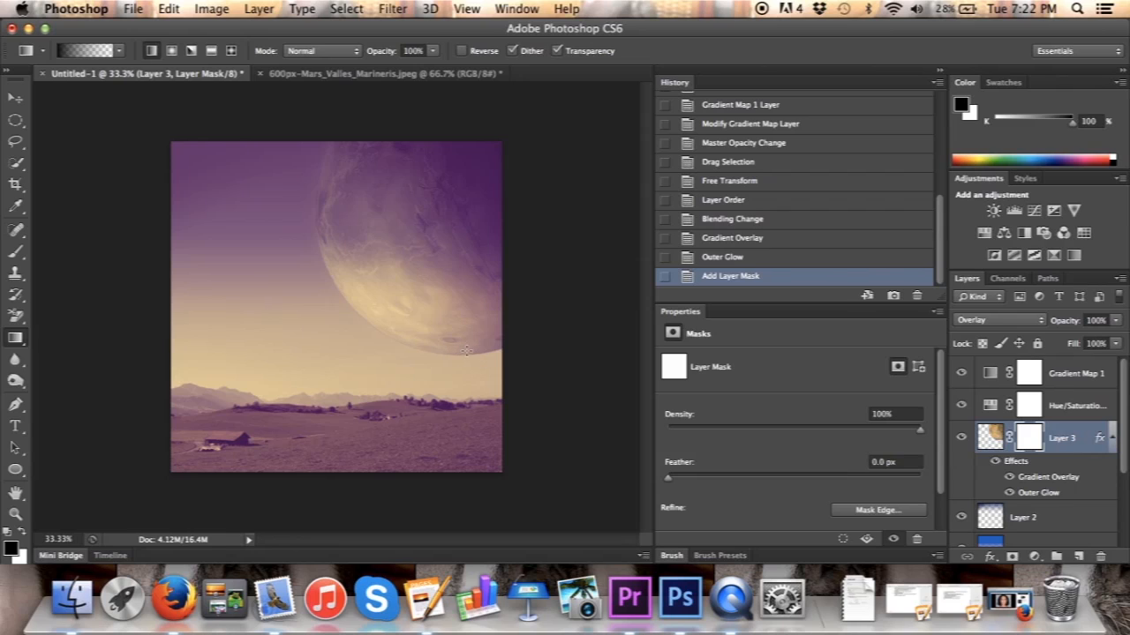
# Step: Try two short gradients on the planet's layer mask along its lower edge, reverting to the blank mask after each
pyautogui.moveTo(454, 354); pyautogui.dragTo(454, 319)
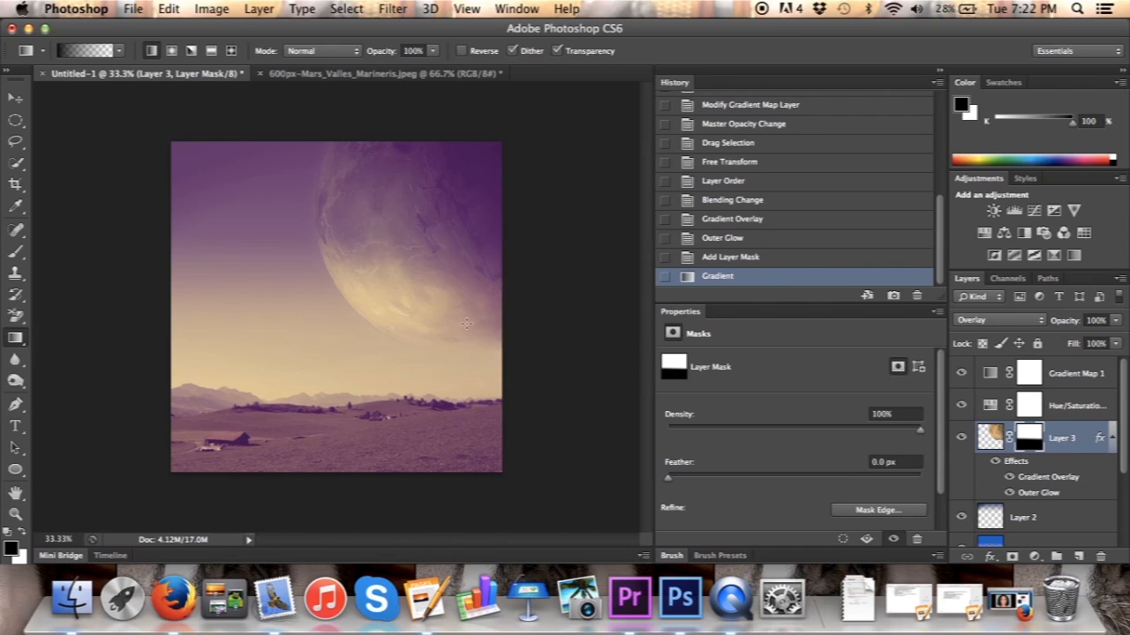
pyautogui.click(746, 258)
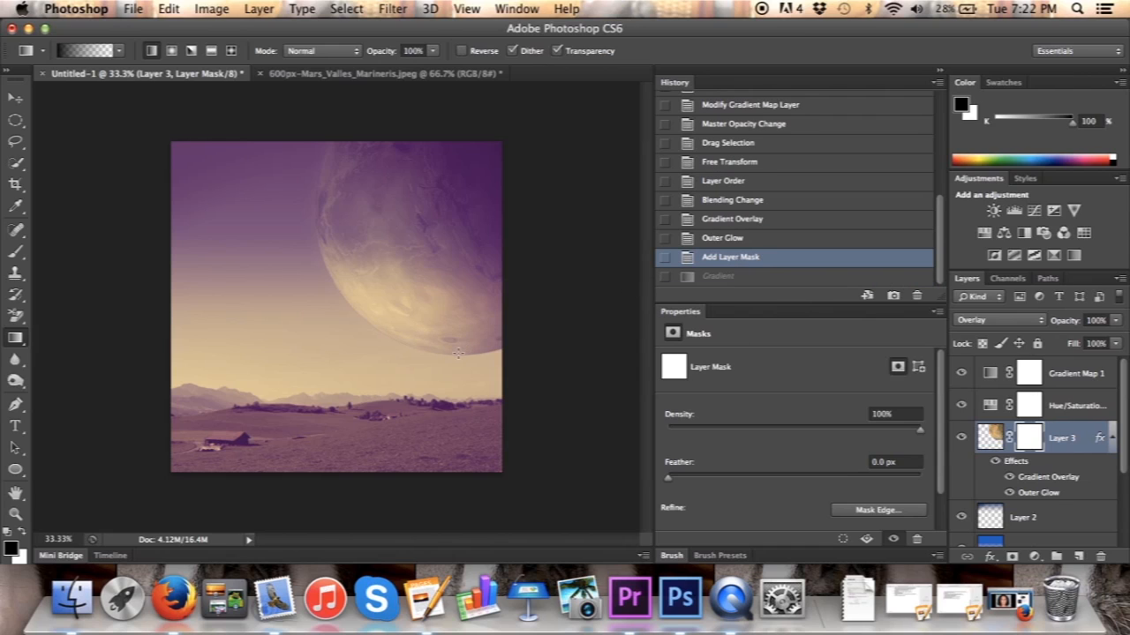
pyautogui.moveTo(457, 349); pyautogui.dragTo(456, 344)
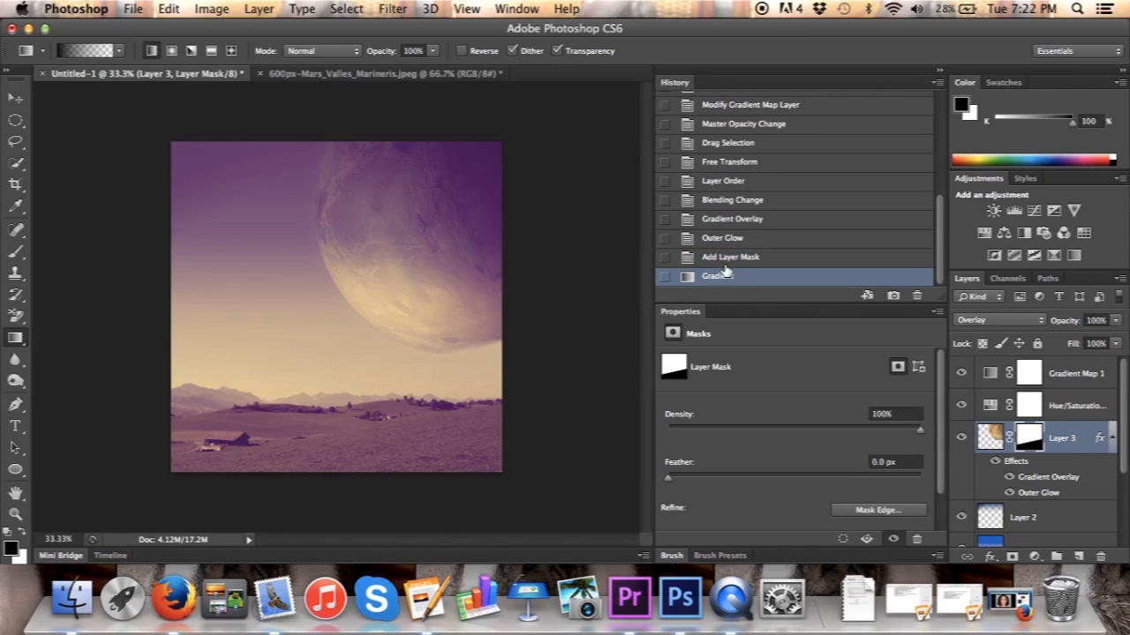
pyautogui.click(725, 260)
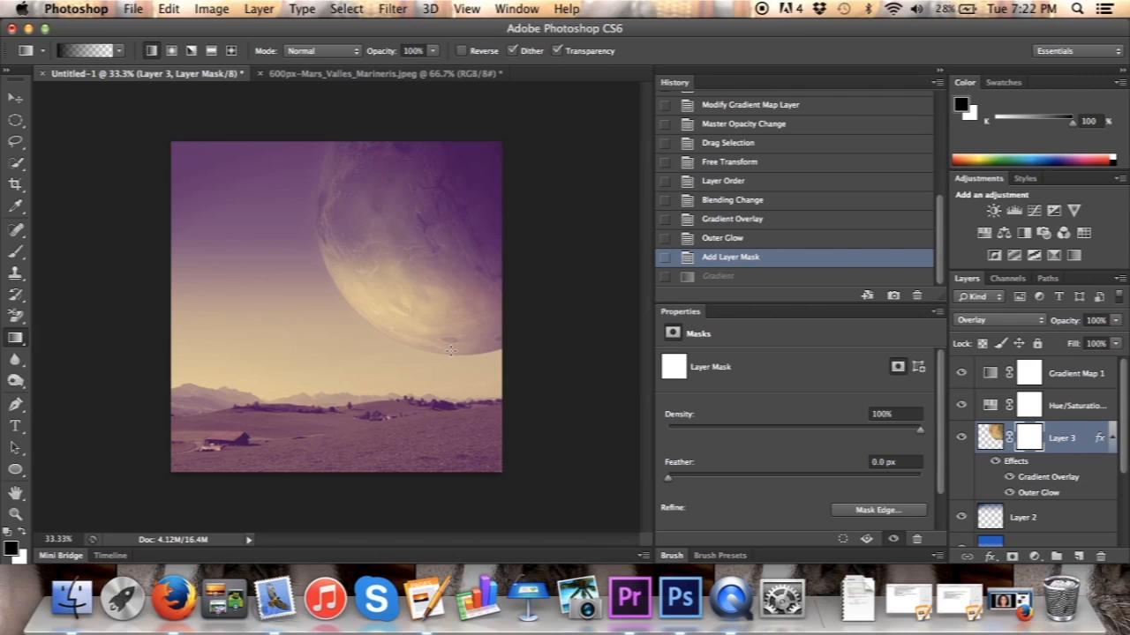
# Step: Fade the planet's lower edge with a short, straight upward black-to-transparent gradient on its layer mask
pyautogui.moveTo(457, 354); pyautogui.dragTo(457, 327)
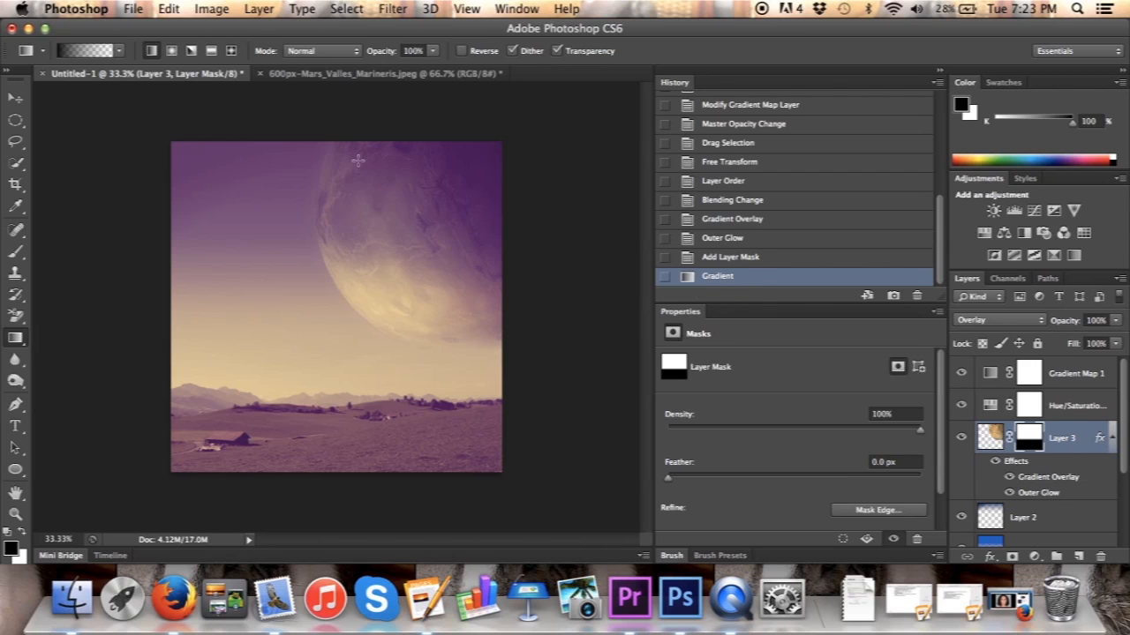
# Step: Try repeated short black-to-transparent gradients across the planet's upper-left edge on its layer mask, reverting to the lower-edge fade after each
pyautogui.moveTo(344, 143); pyautogui.dragTo(344, 160)
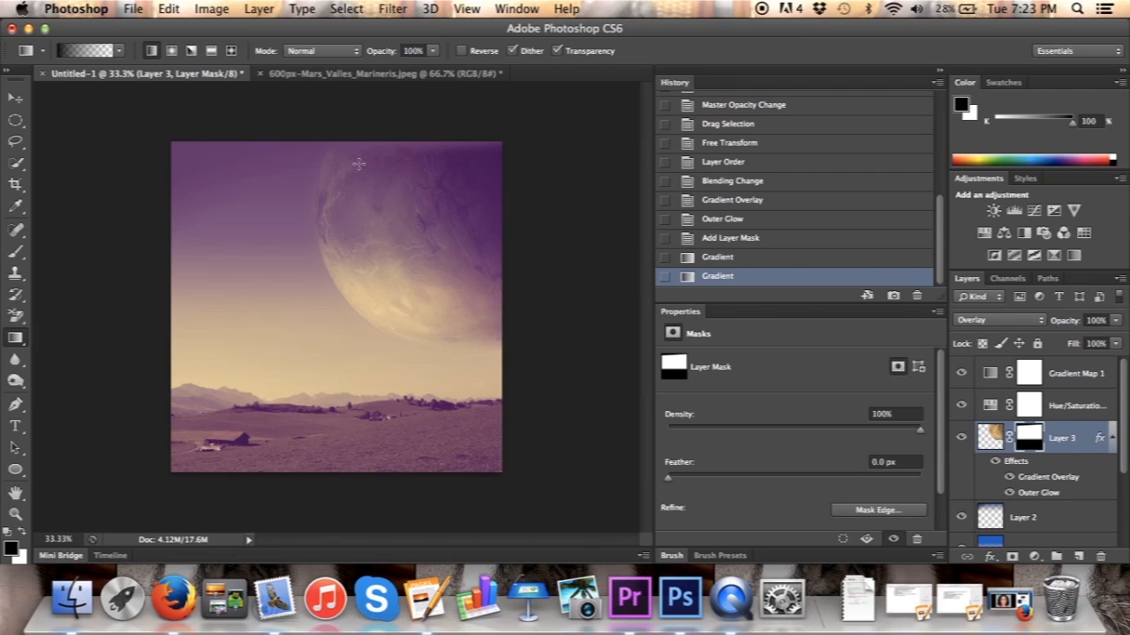
pyautogui.click(708, 259)
pyautogui.moveTo(336, 147); pyautogui.dragTo(345, 154)
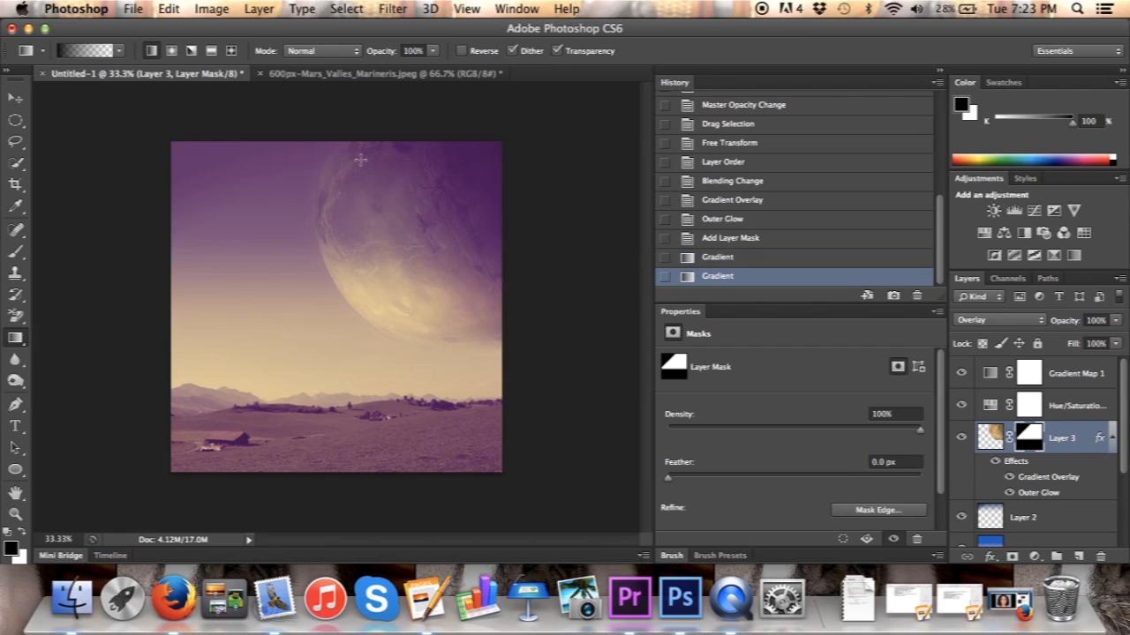
pyautogui.click(702, 257)
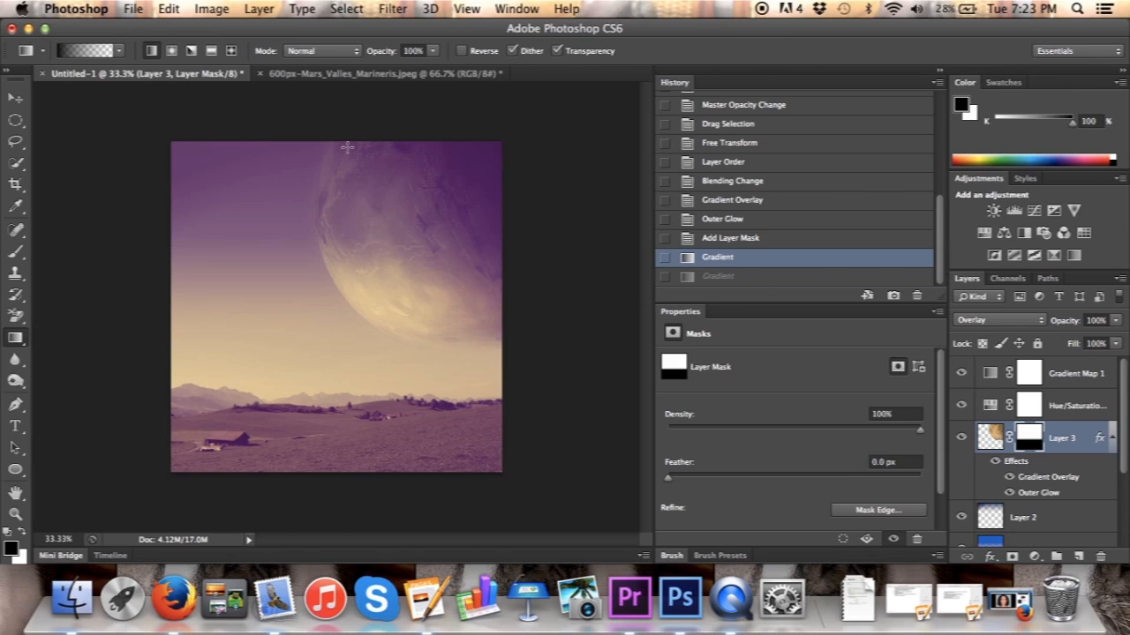
pyautogui.moveTo(345, 153); pyautogui.dragTo(352, 159)
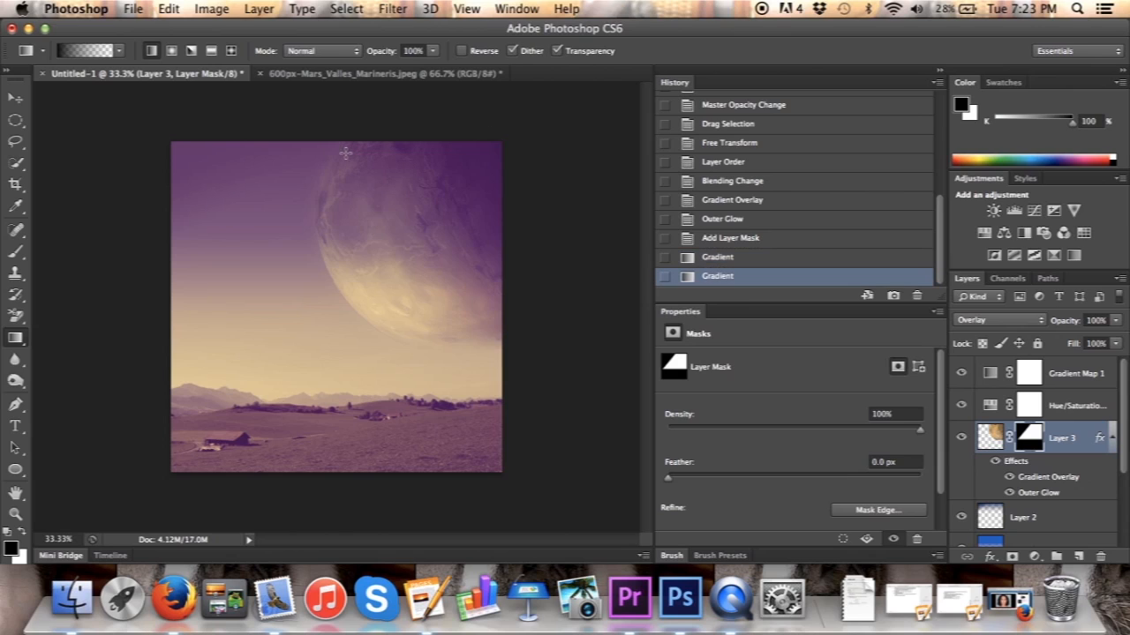
pyautogui.click(728, 260)
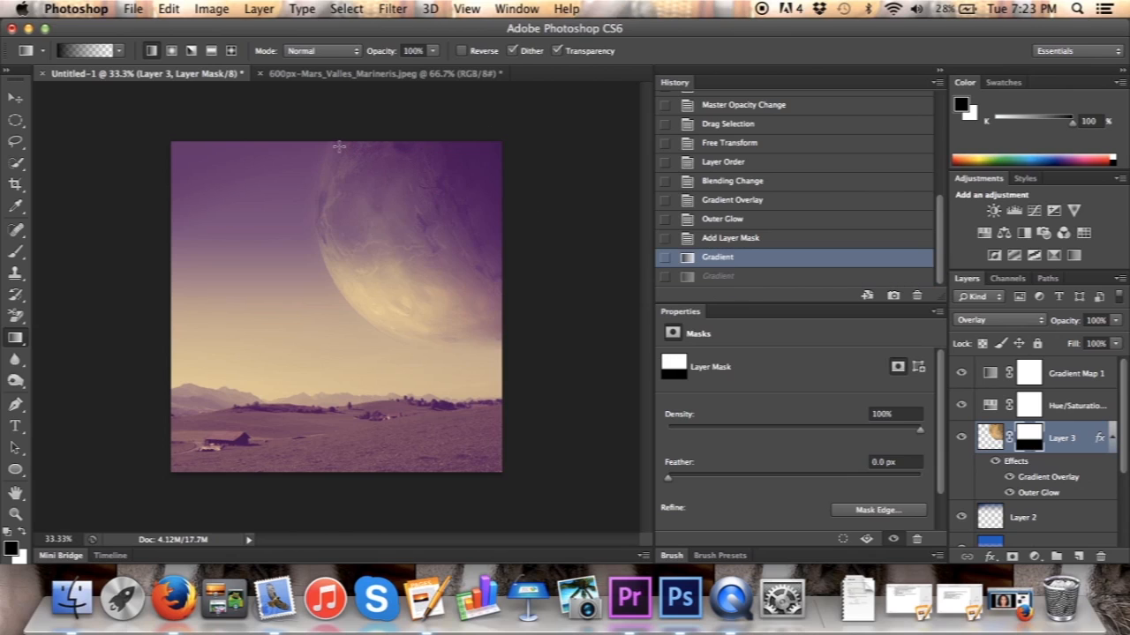
pyautogui.moveTo(334, 146); pyautogui.dragTo(341, 153)
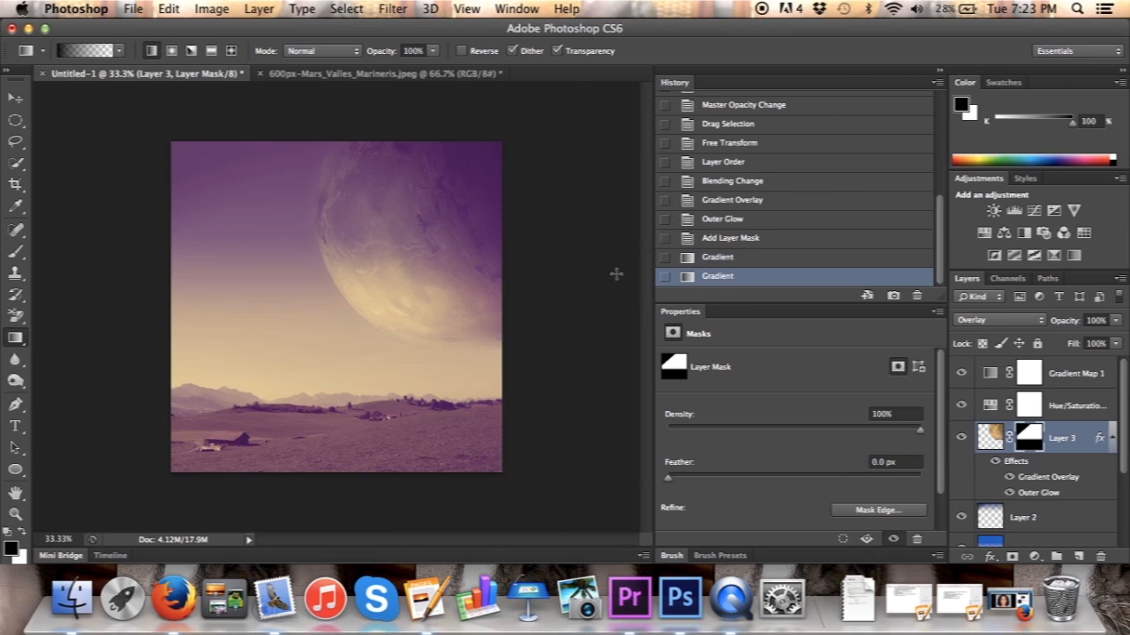
pyautogui.click(715, 258)
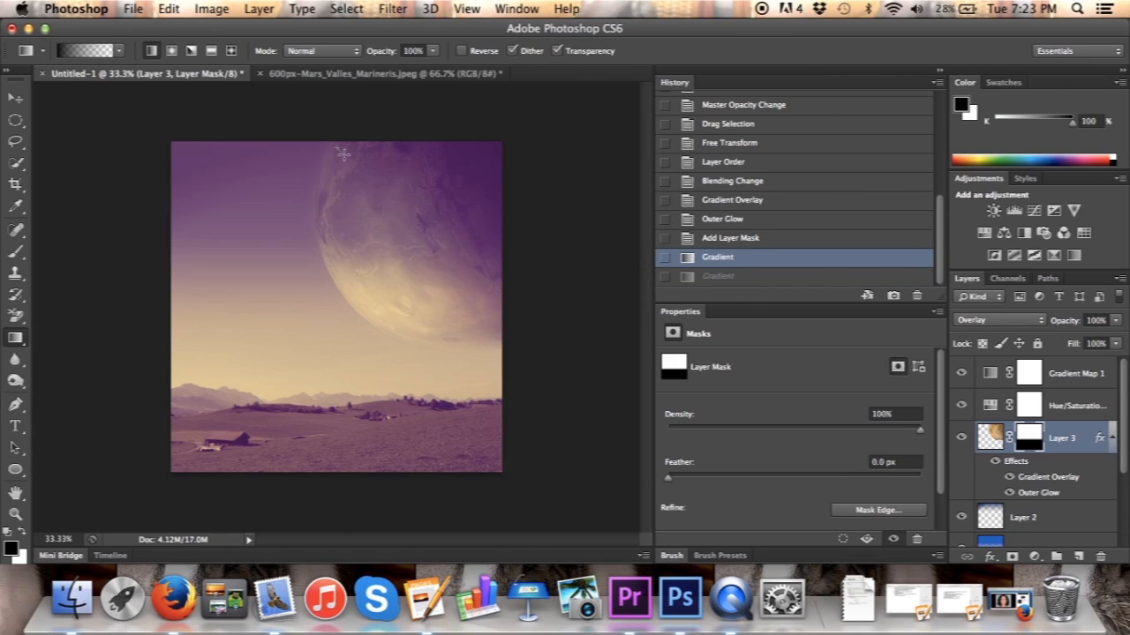
pyautogui.moveTo(349, 159); pyautogui.dragTo(352, 160)
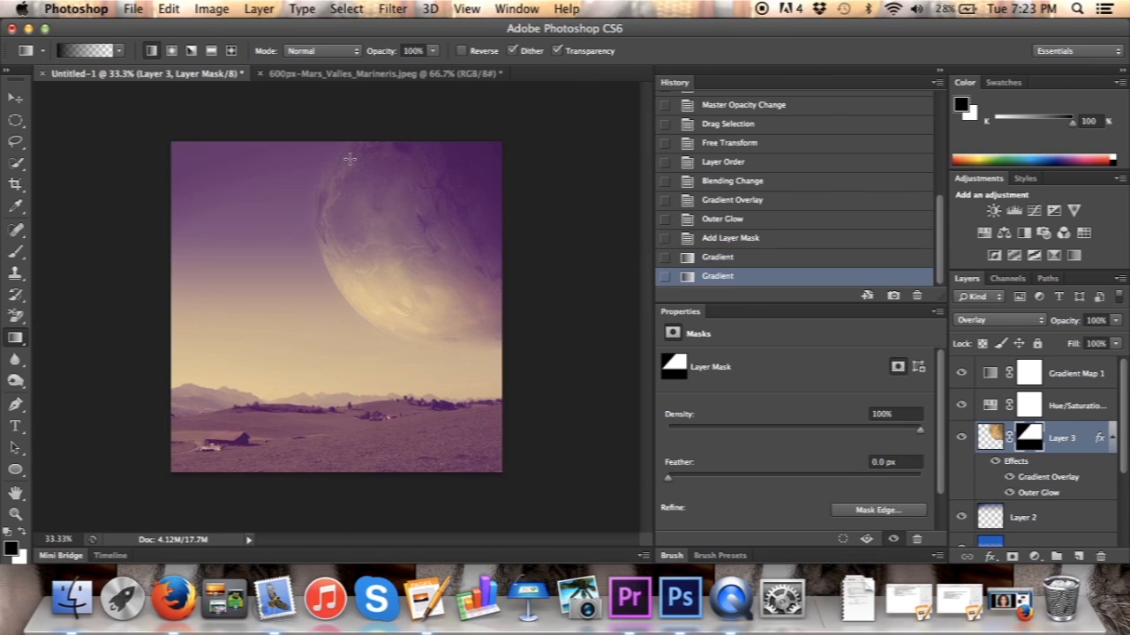
pyautogui.click(706, 263)
pyautogui.moveTo(334, 153); pyautogui.dragTo(353, 174)
pyautogui.click(718, 259)
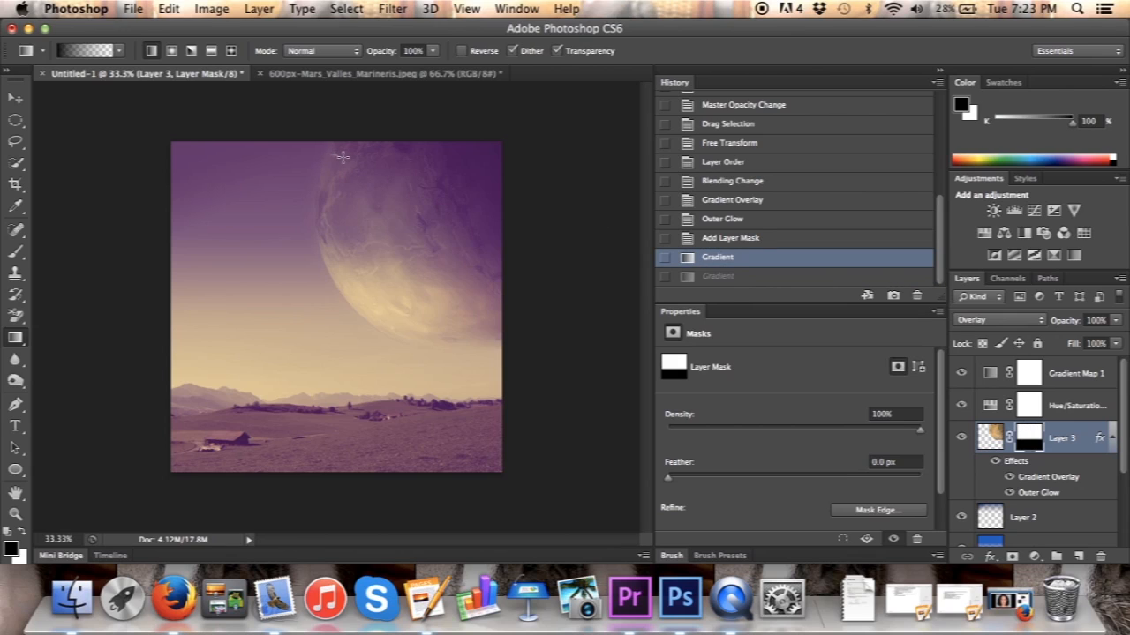
pyautogui.moveTo(342, 157); pyautogui.dragTo(372, 166)
pyautogui.click(723, 257)
pyautogui.moveTo(344, 163)
pyautogui.mouseDown()
pyautogui.moveTo(371, 168)
pyautogui.moveTo(334, 151)
pyautogui.moveTo(344, 159)
pyautogui.mouseUp()
pyautogui.click(693, 259)
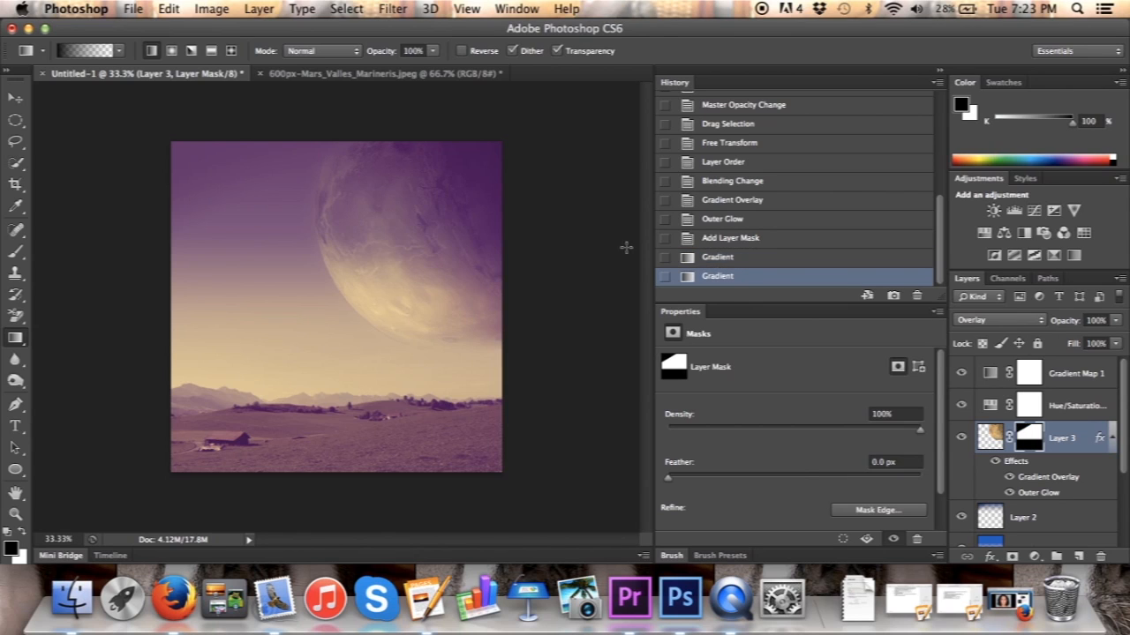
pyautogui.click(690, 253)
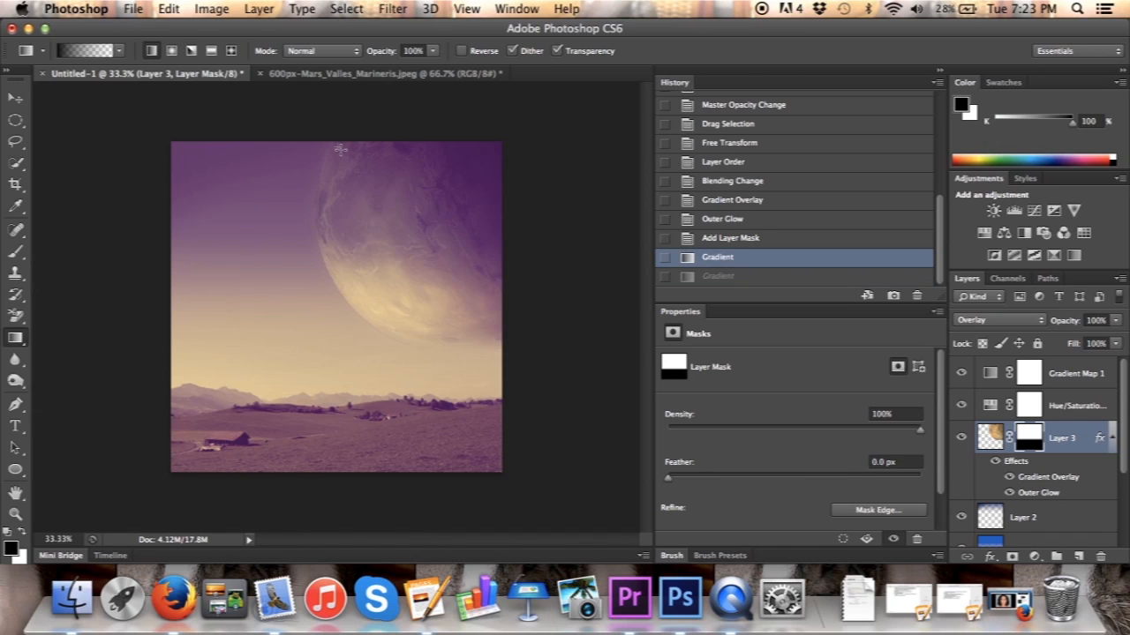
pyautogui.moveTo(333, 146); pyautogui.dragTo(344, 159)
pyautogui.press('super+z')
pyautogui.press('super+z')
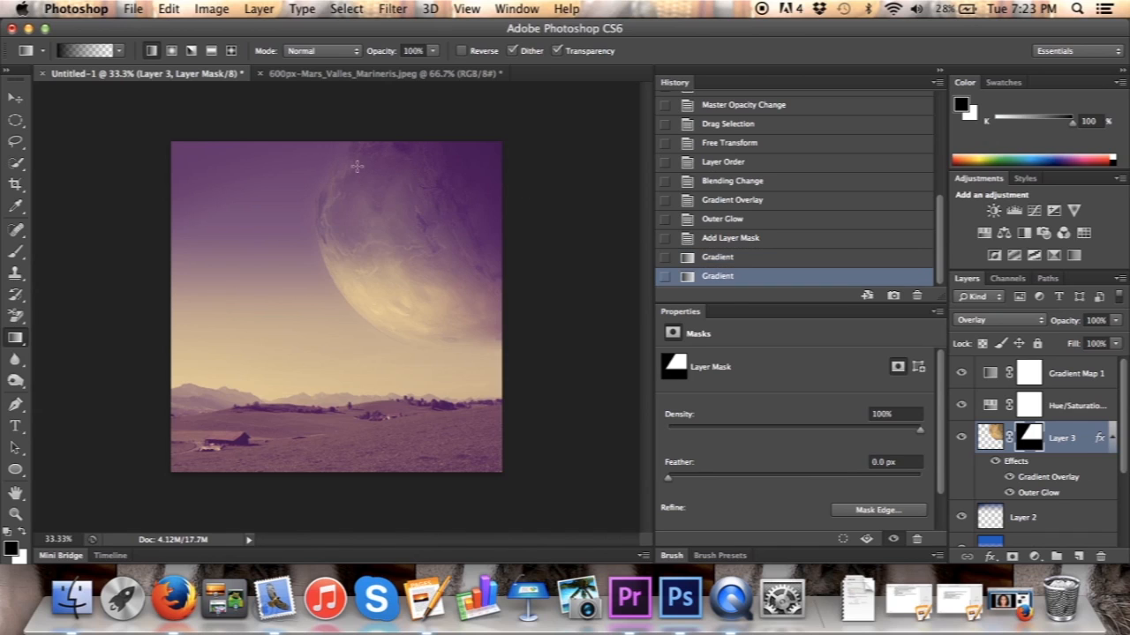
pyautogui.click(709, 257)
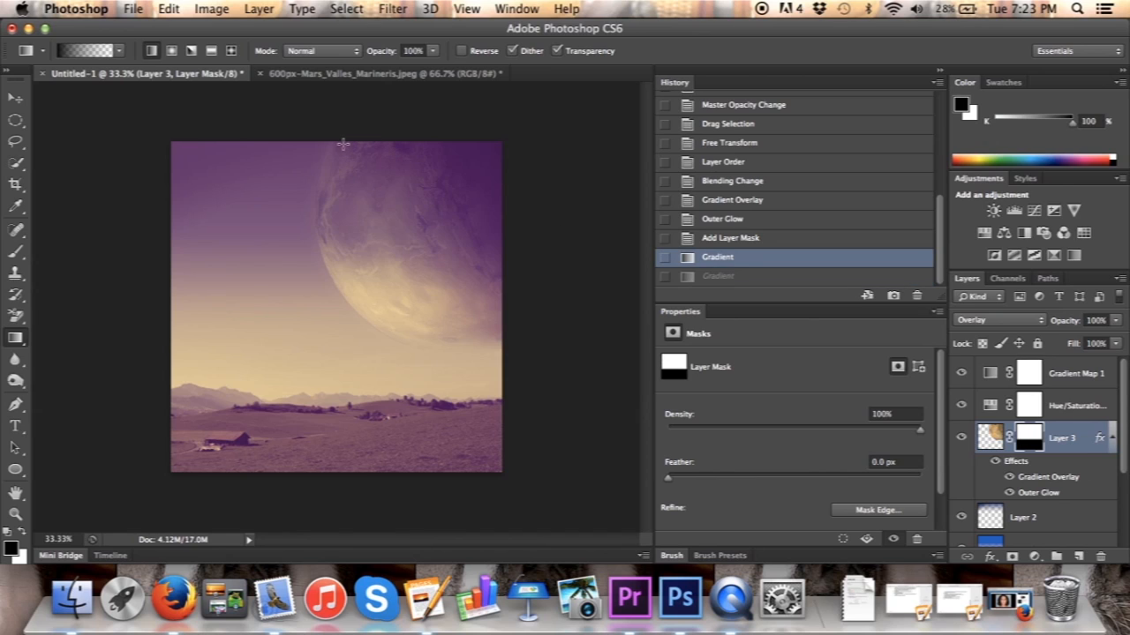
pyautogui.press('super+z')
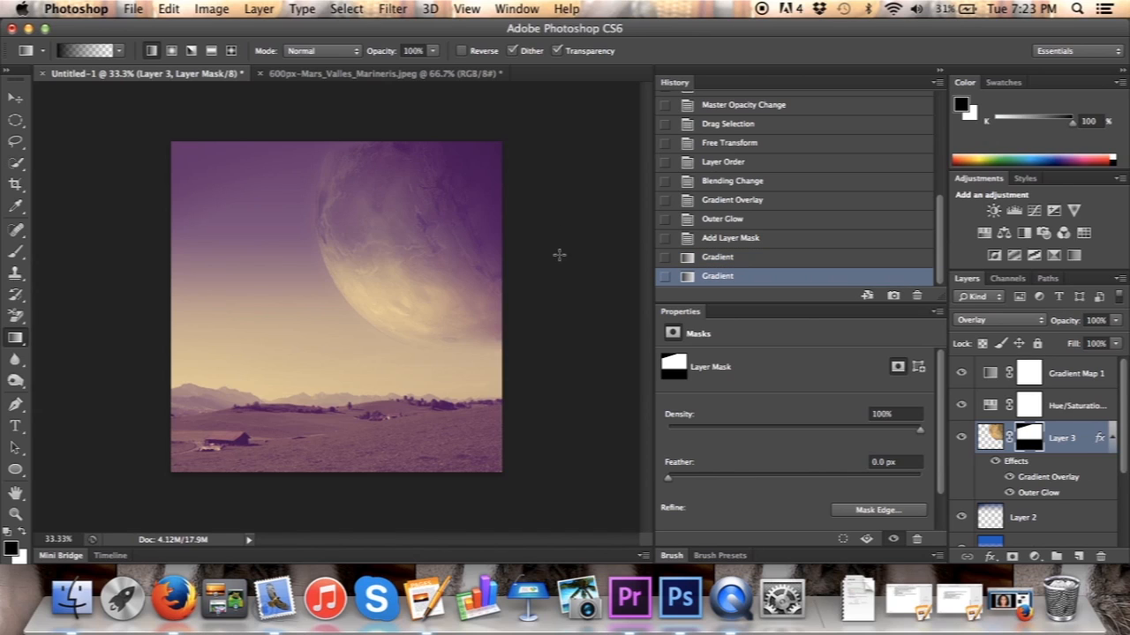
pyautogui.click(711, 258)
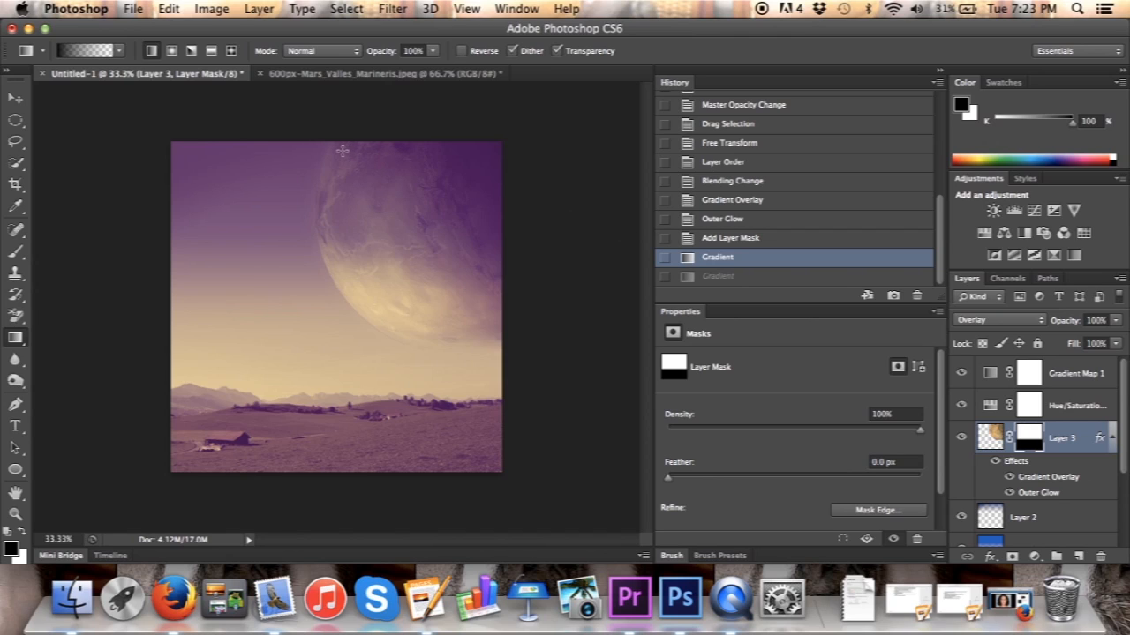
pyautogui.moveTo(343, 153); pyautogui.dragTo(367, 158)
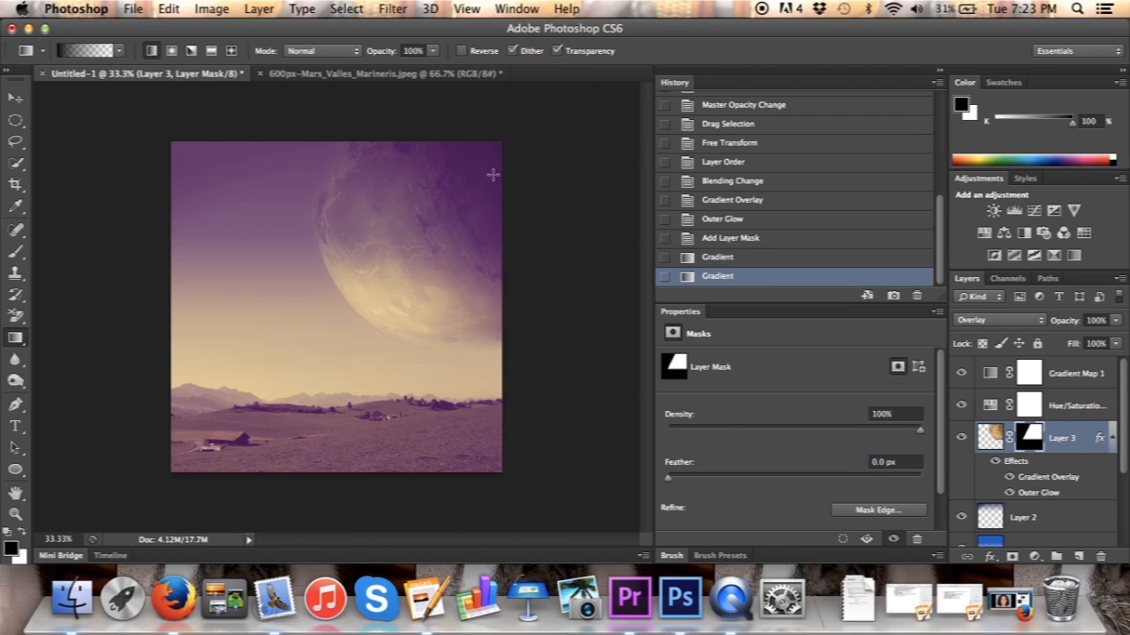
pyautogui.click(720, 257)
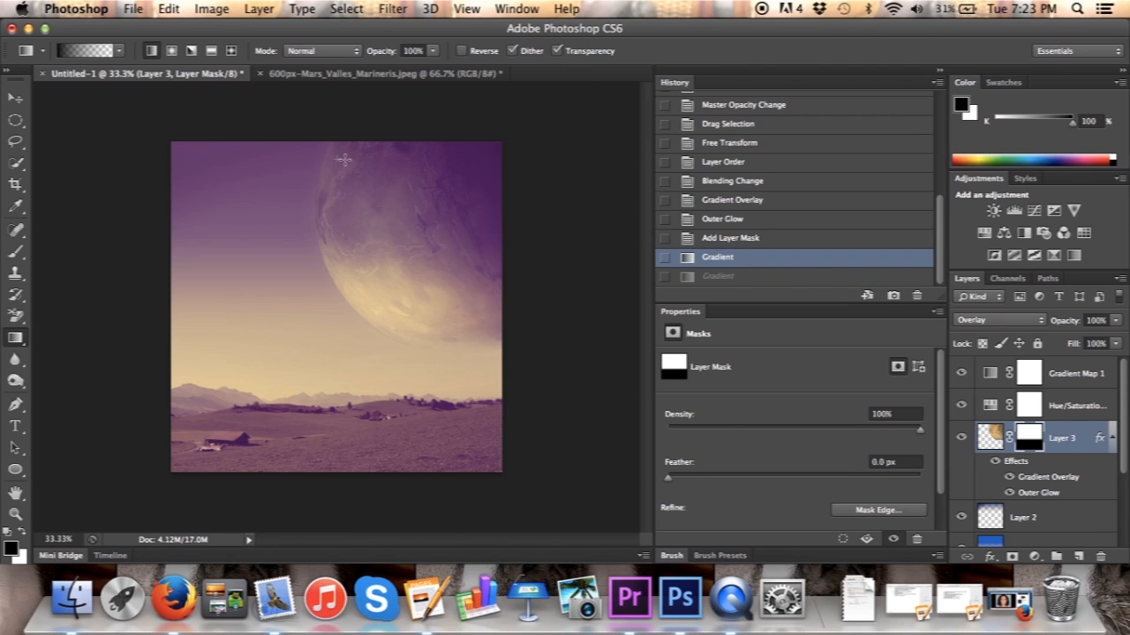
pyautogui.moveTo(343, 156); pyautogui.dragTo(347, 160)
pyautogui.click(702, 257)
pyautogui.moveTo(341, 157); pyautogui.dragTo(346, 159)
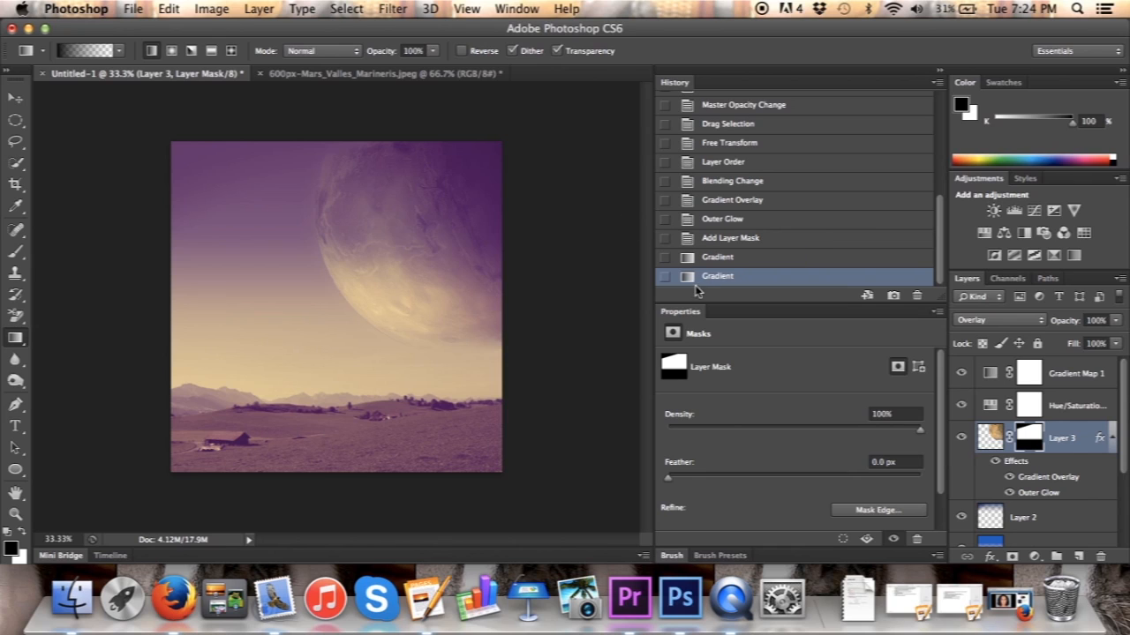
pyautogui.click(693, 259)
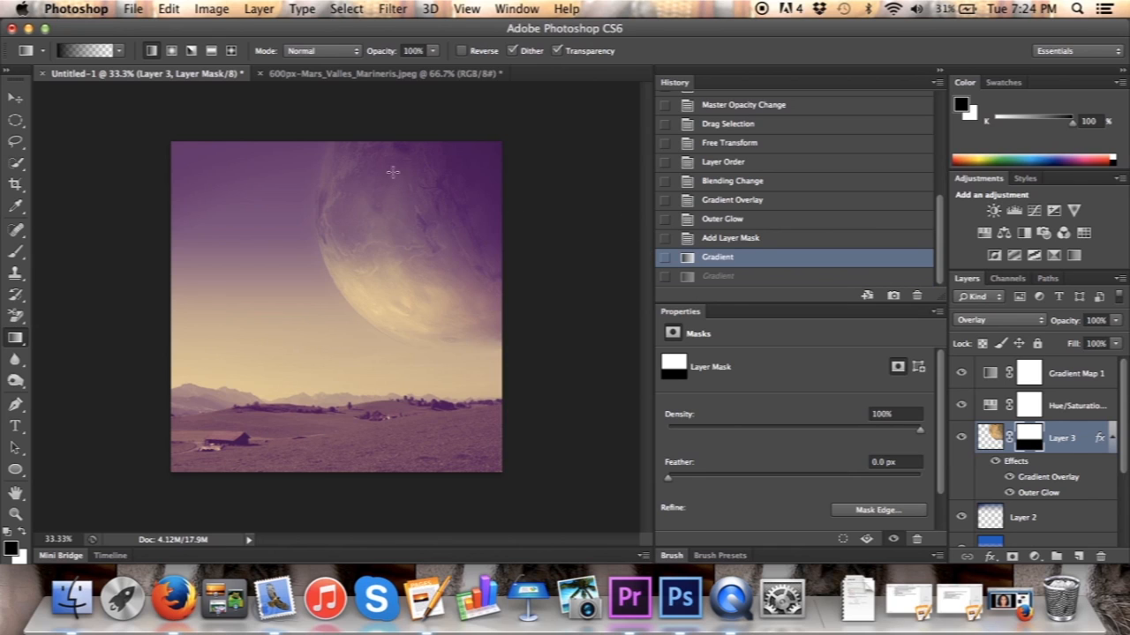
pyautogui.click(707, 280)
pyautogui.click(712, 261)
pyautogui.moveTo(347, 154); pyautogui.dragTo(360, 155)
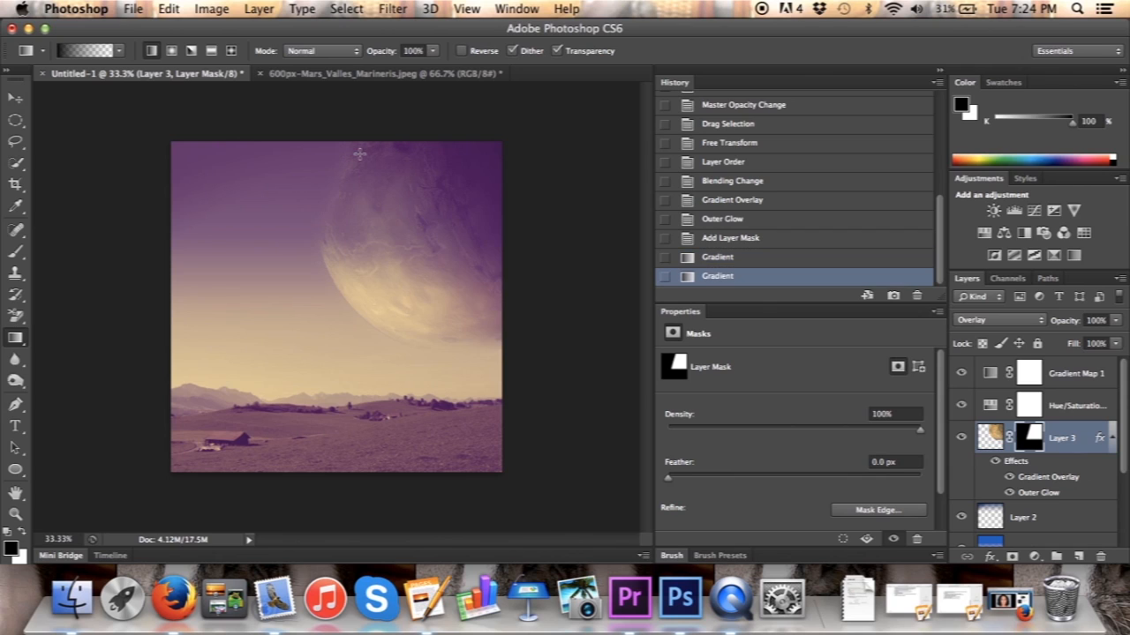
pyautogui.press('super+z')
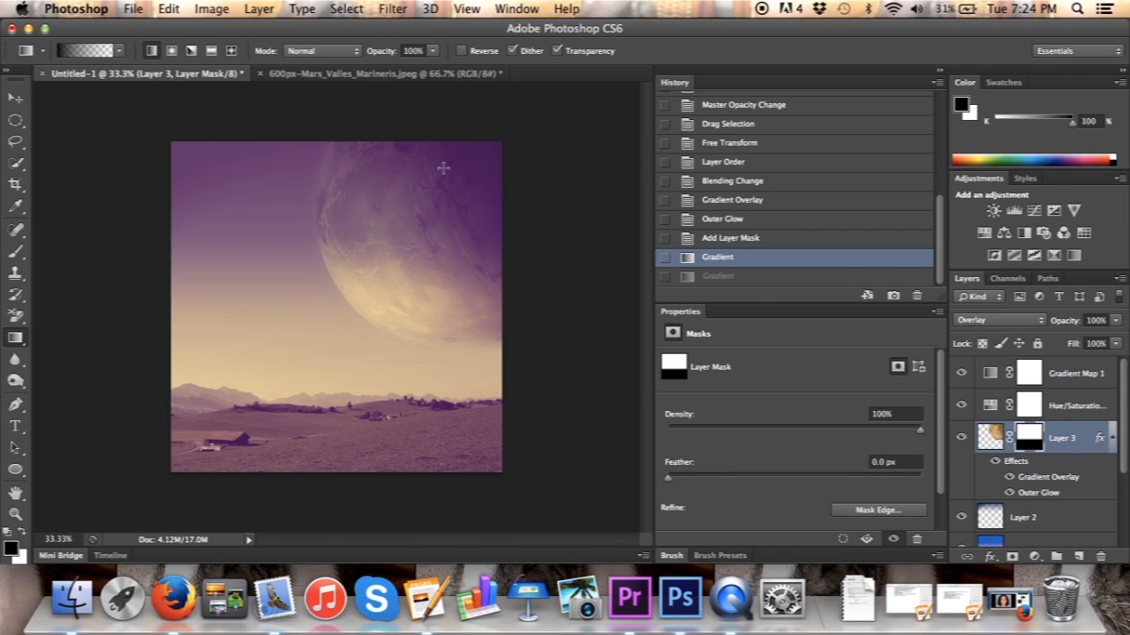
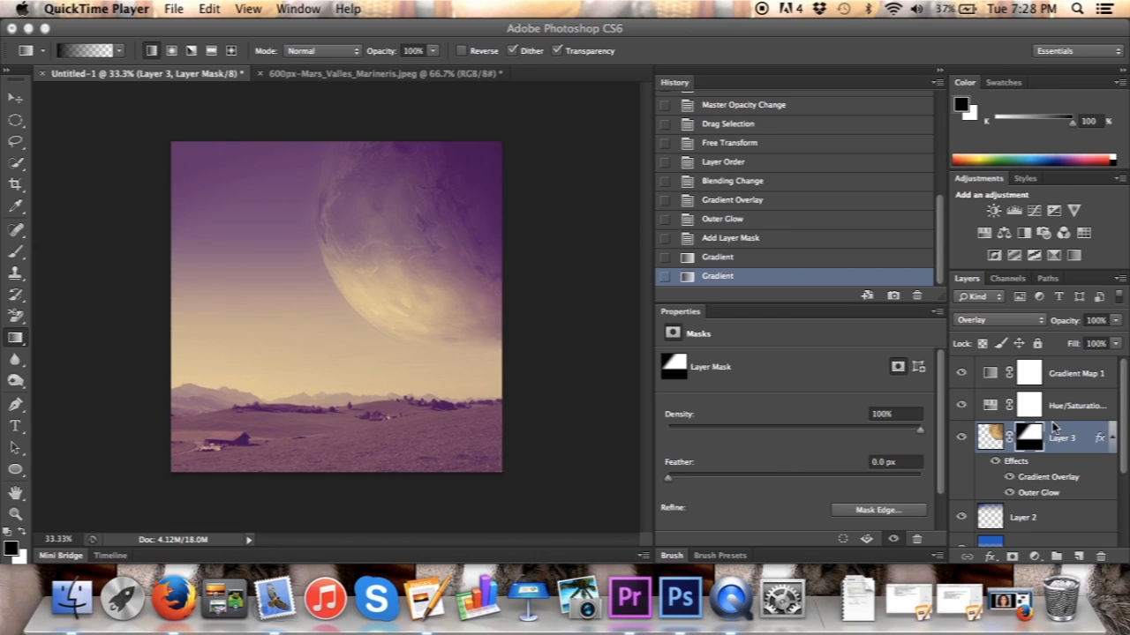
# Step: Add a new layer, place it directly beneath the planet layer, and select the whole canvas
pyautogui.click(625, 232)
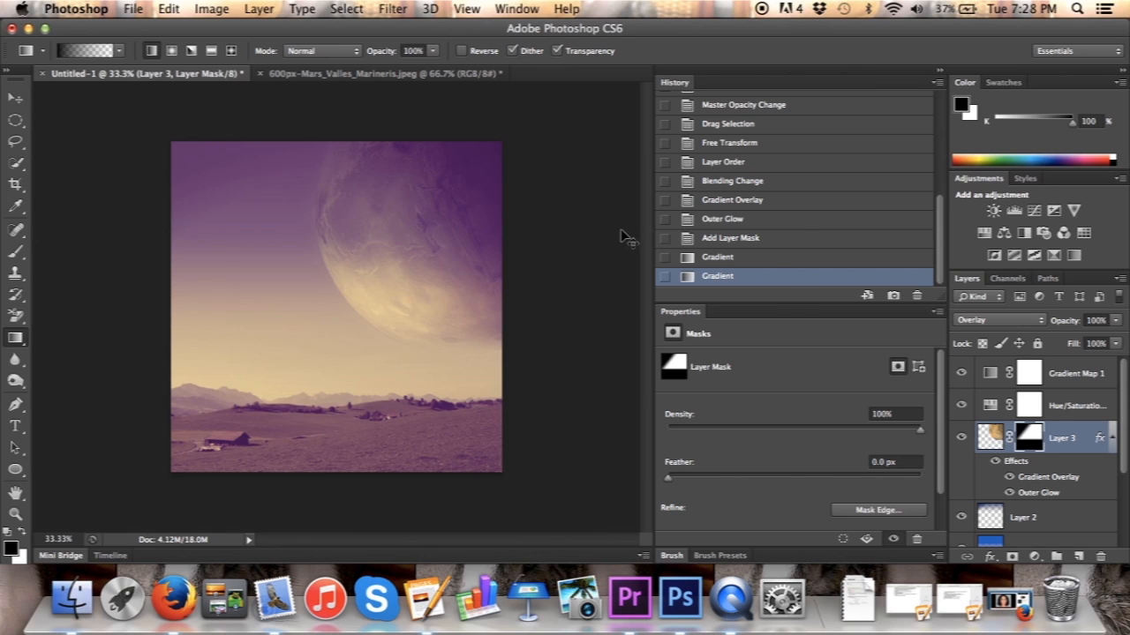
pyautogui.press('super+shift+n')
pyautogui.press('Return')
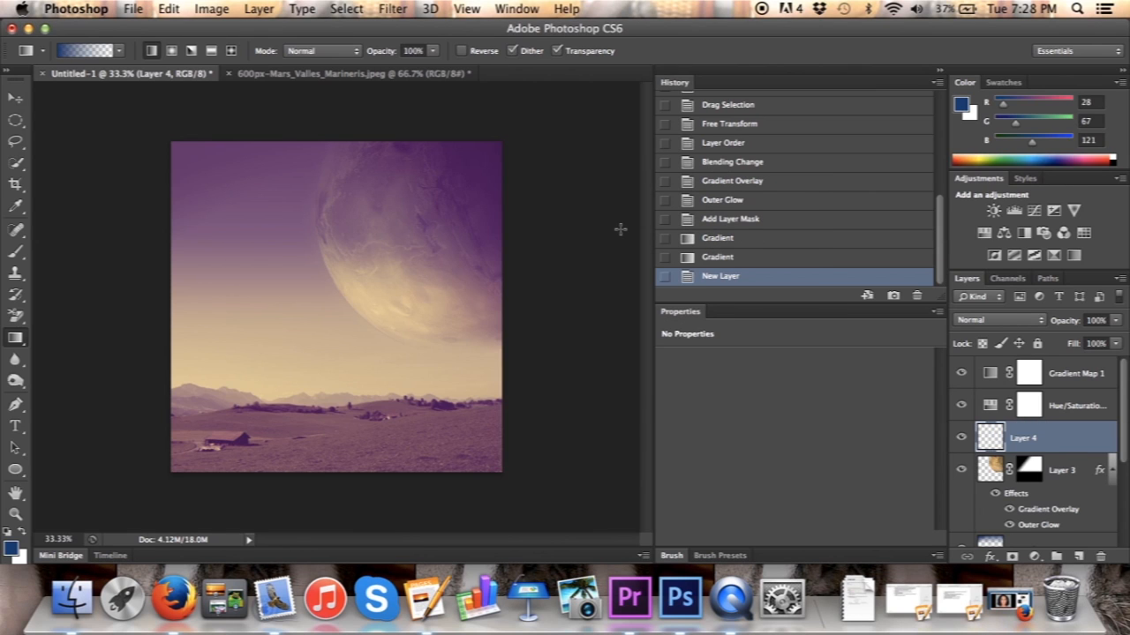
pyautogui.moveTo(1037, 524); pyautogui.dragTo(1050, 528)
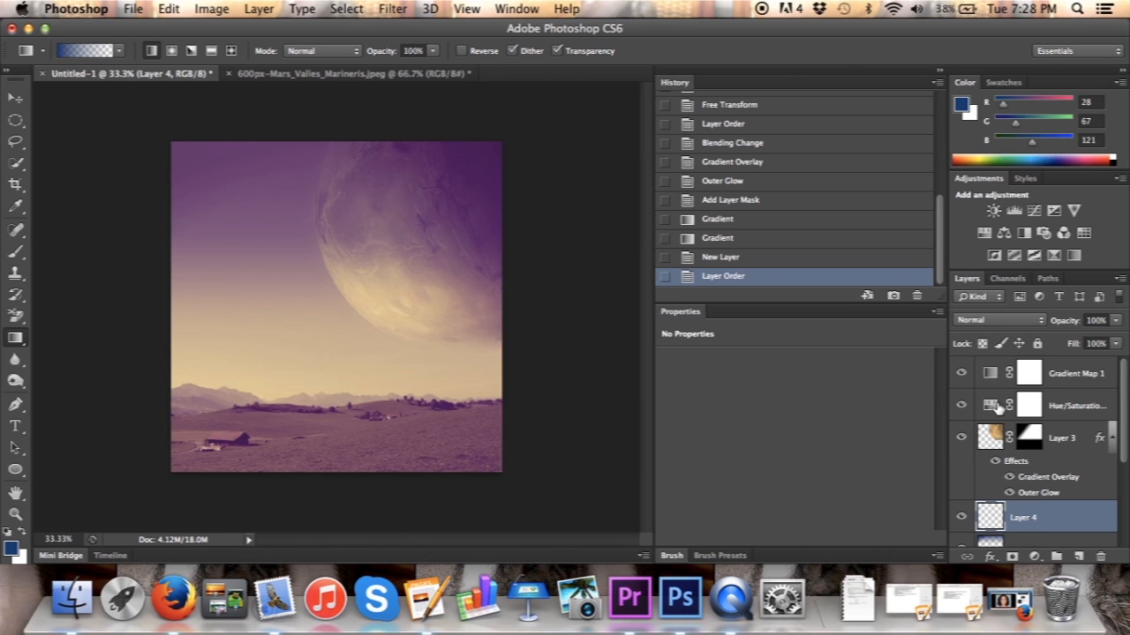
pyautogui.press('super+a')
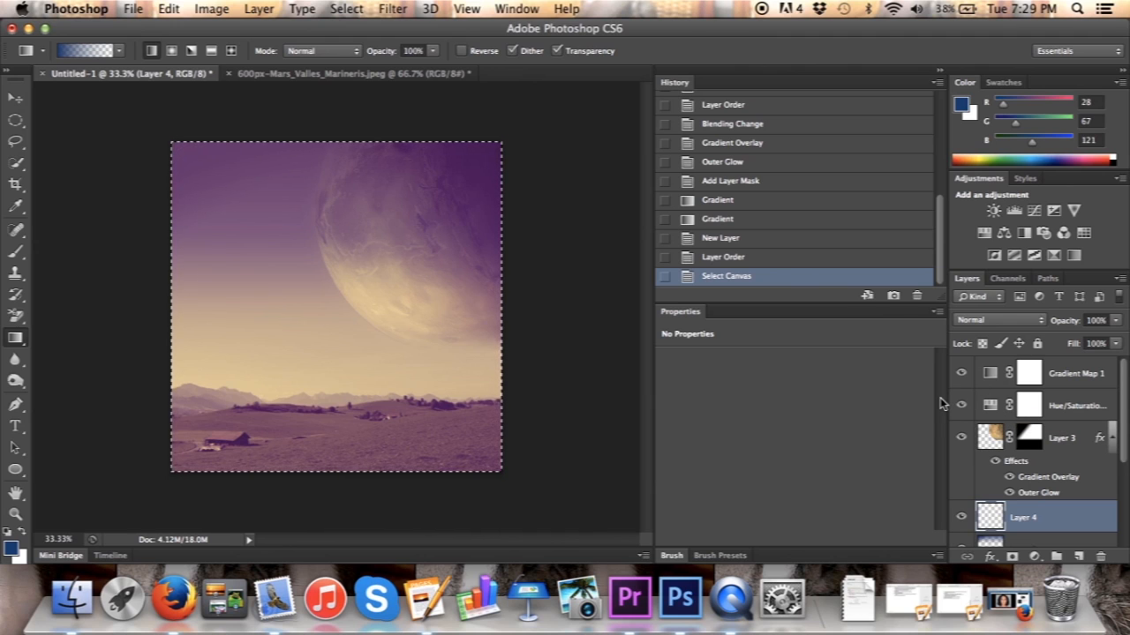
# Step: Try filling the selected canvas on the new layer with the custom pattern in Normal mode at 100% opacity, and revert the fill
pyautogui.click(212, 9)
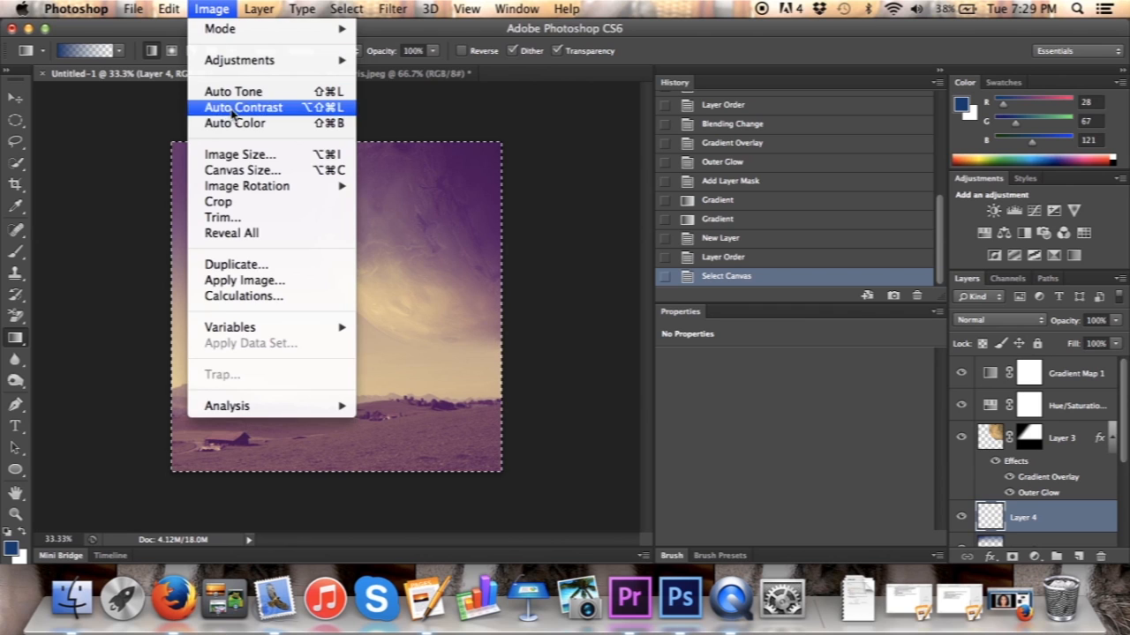
pyautogui.moveTo(168, 9)
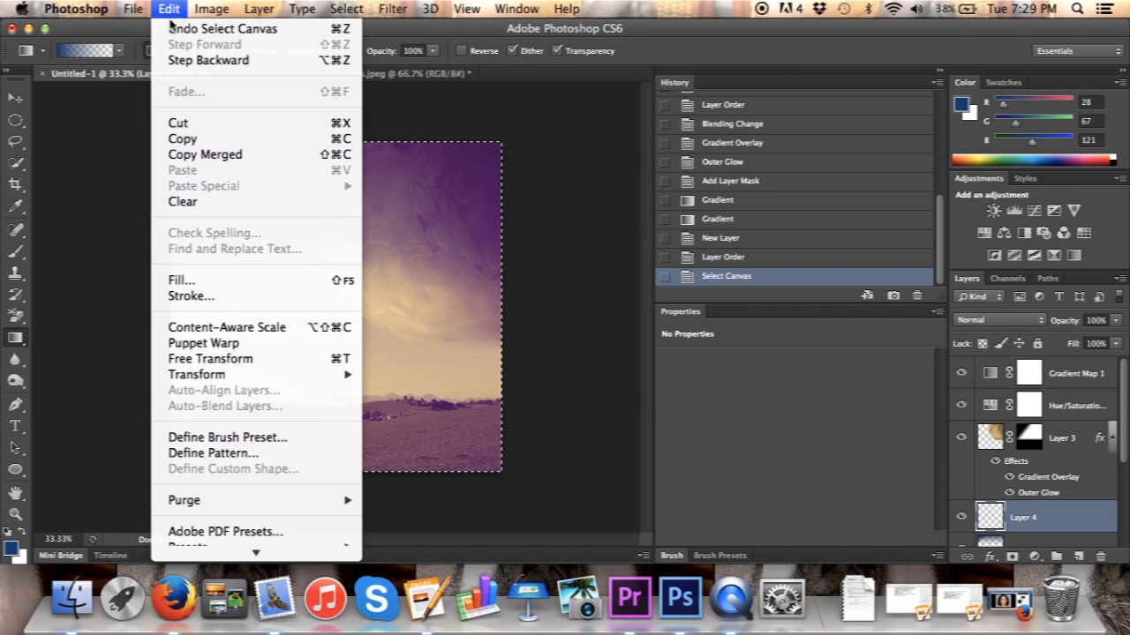
pyautogui.click(234, 280)
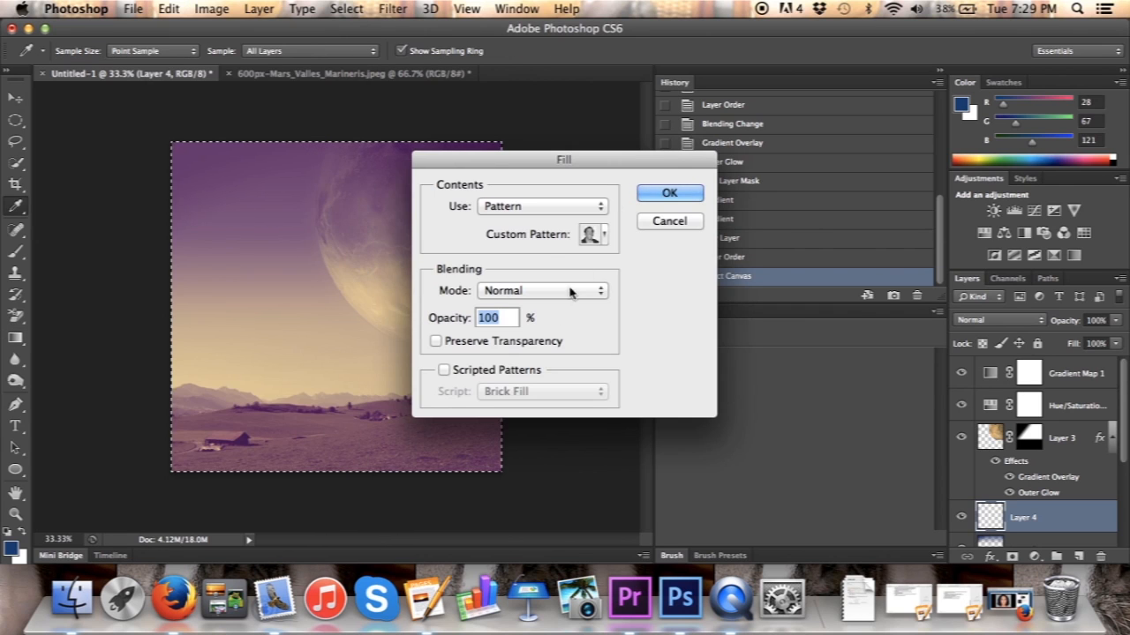
pyautogui.click(651, 194)
pyautogui.press('g')
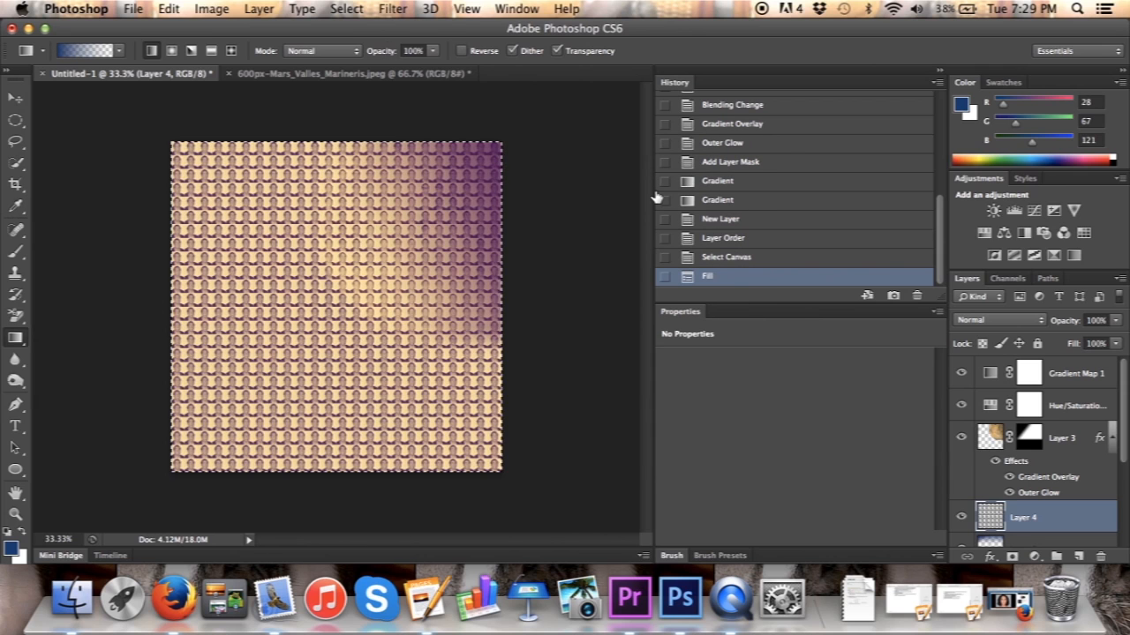
pyautogui.click(697, 259)
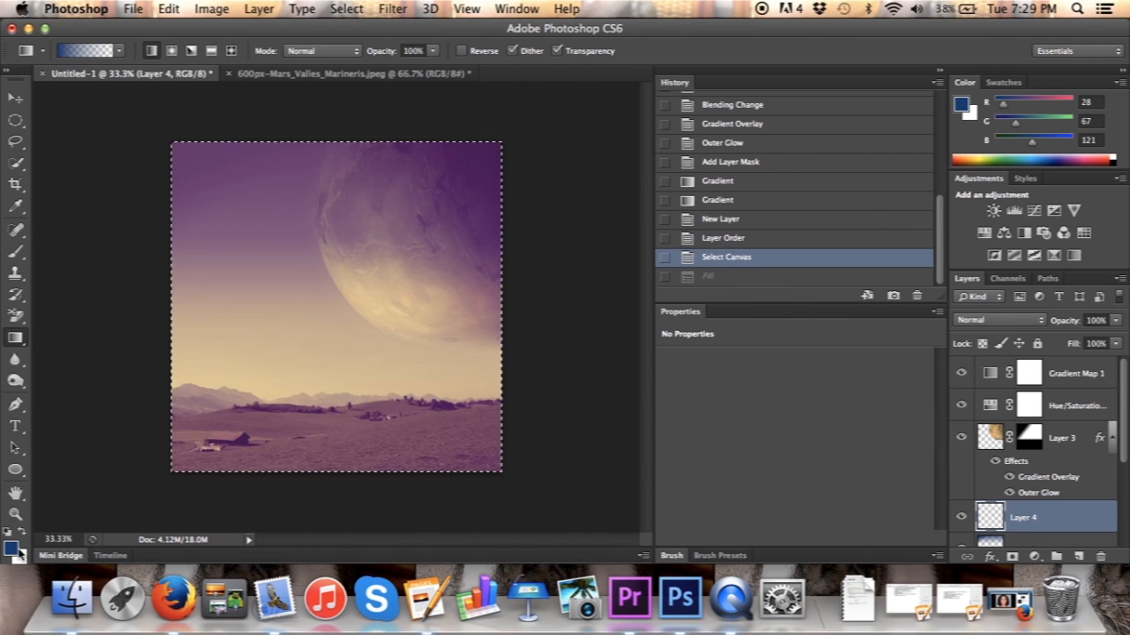
# Step: Set the foreground colour to black with the hex value 000000
pyautogui.click(12, 548)
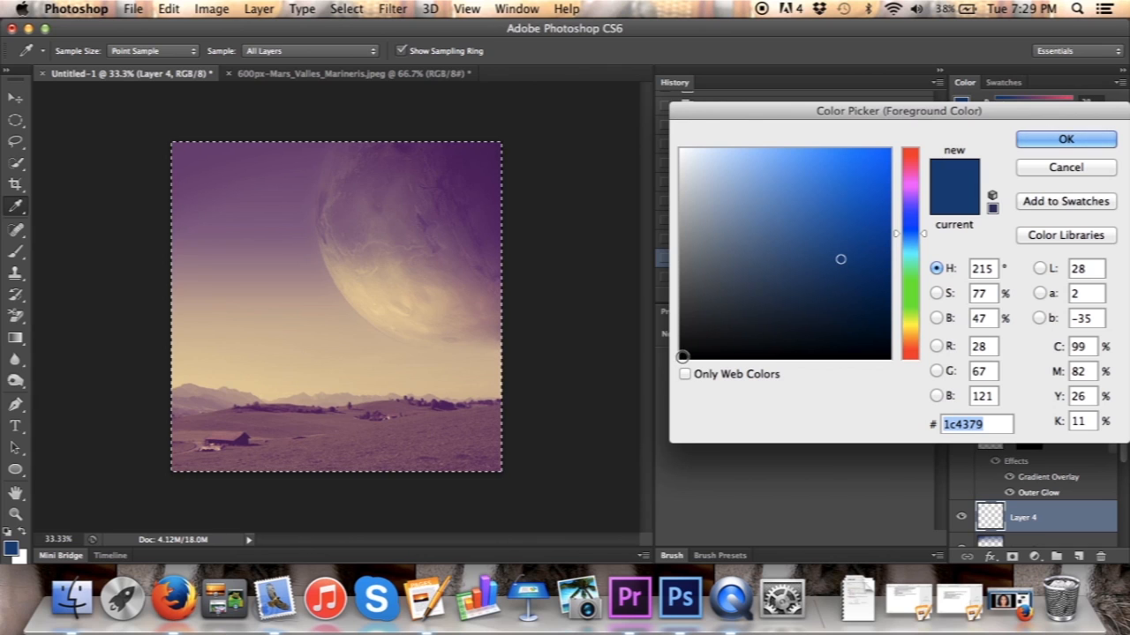
pyautogui.click(680, 358)
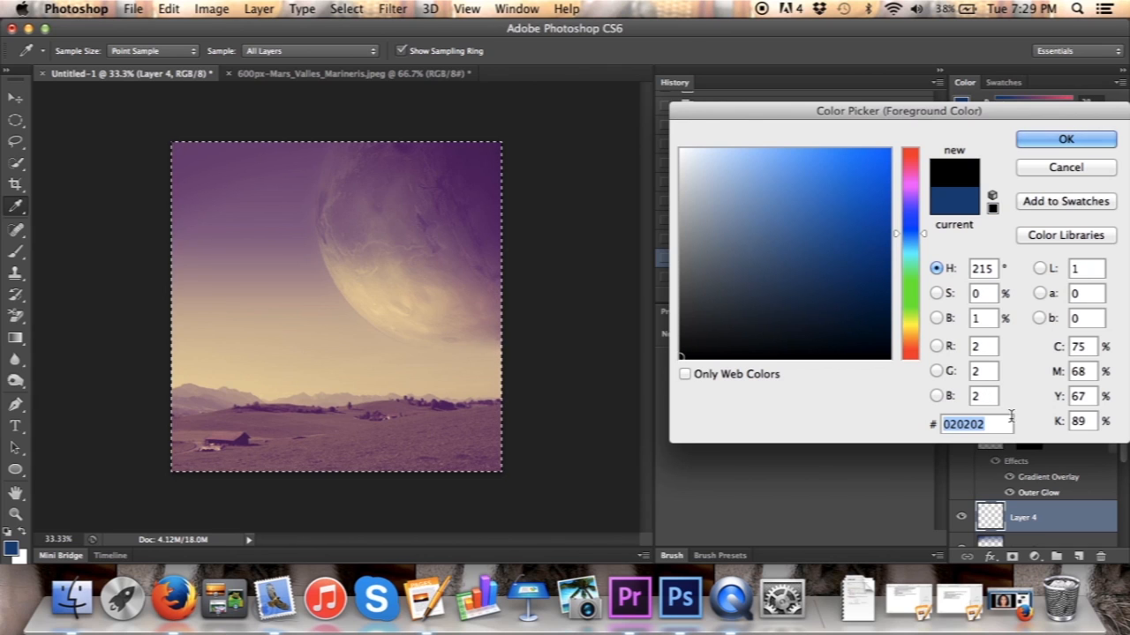
pyautogui.write('000000')
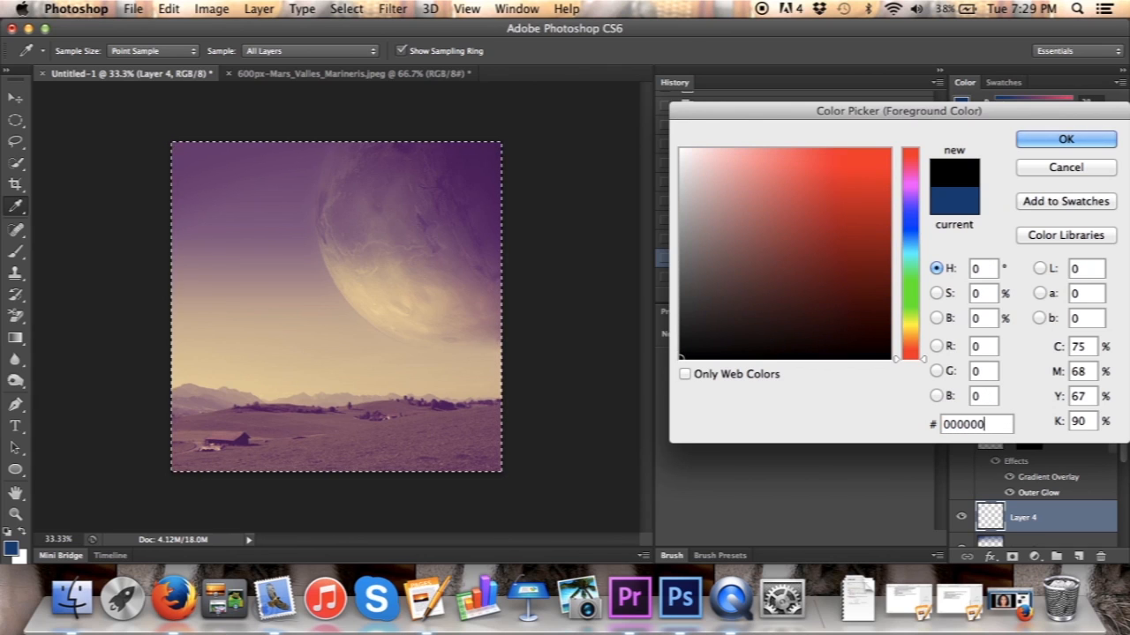
pyautogui.press('Return')
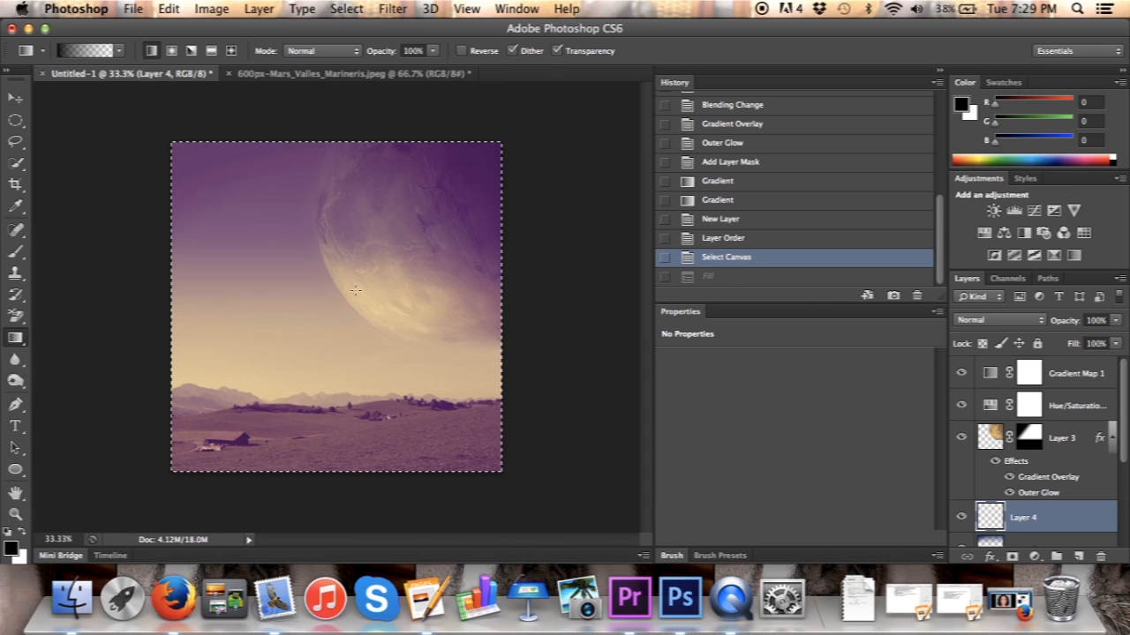
# Step: Fill the selected canvas on the new layer with the foreground colour in Normal mode at 100% opacity
pyautogui.click(170, 9)
pyautogui.click(200, 280)
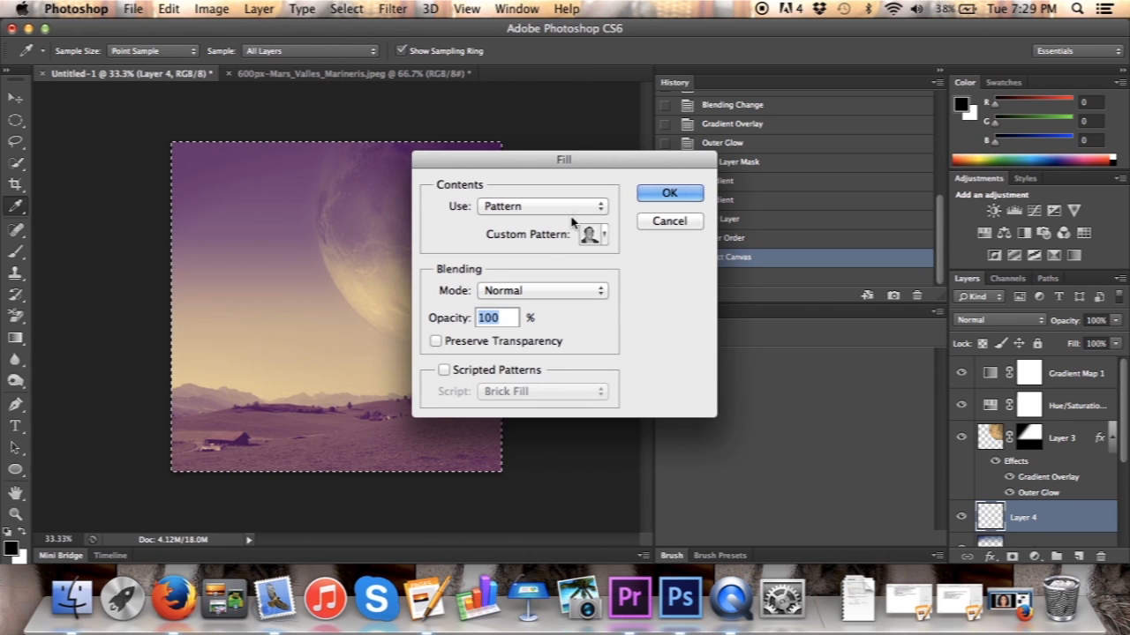
pyautogui.click(534, 293)
pyautogui.click(534, 298)
pyautogui.click(564, 208)
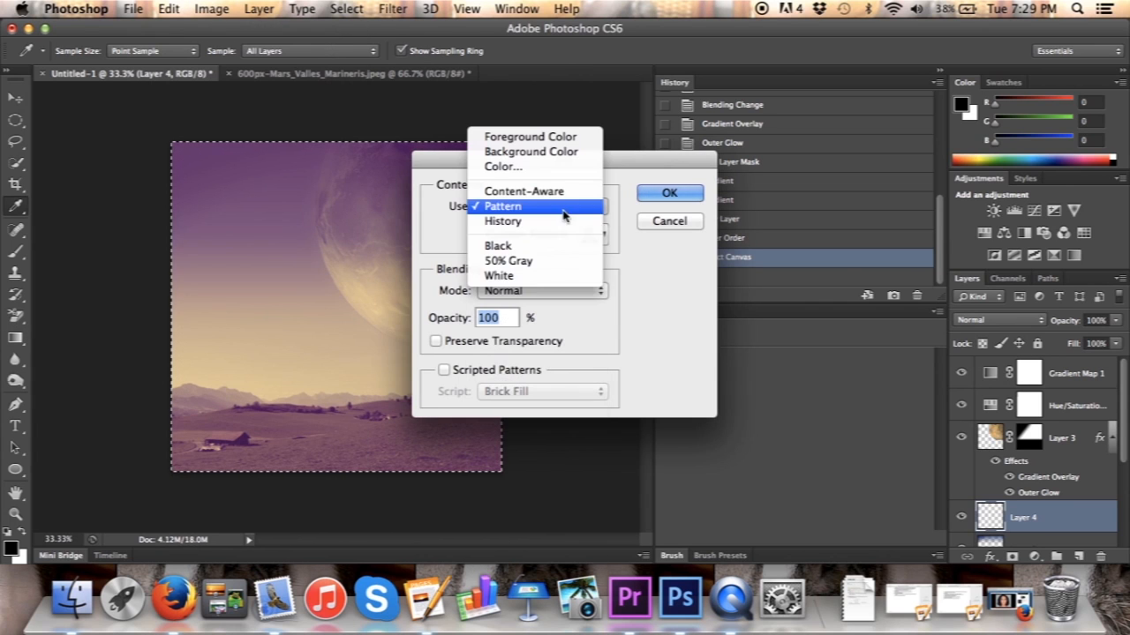
pyautogui.click(530, 137)
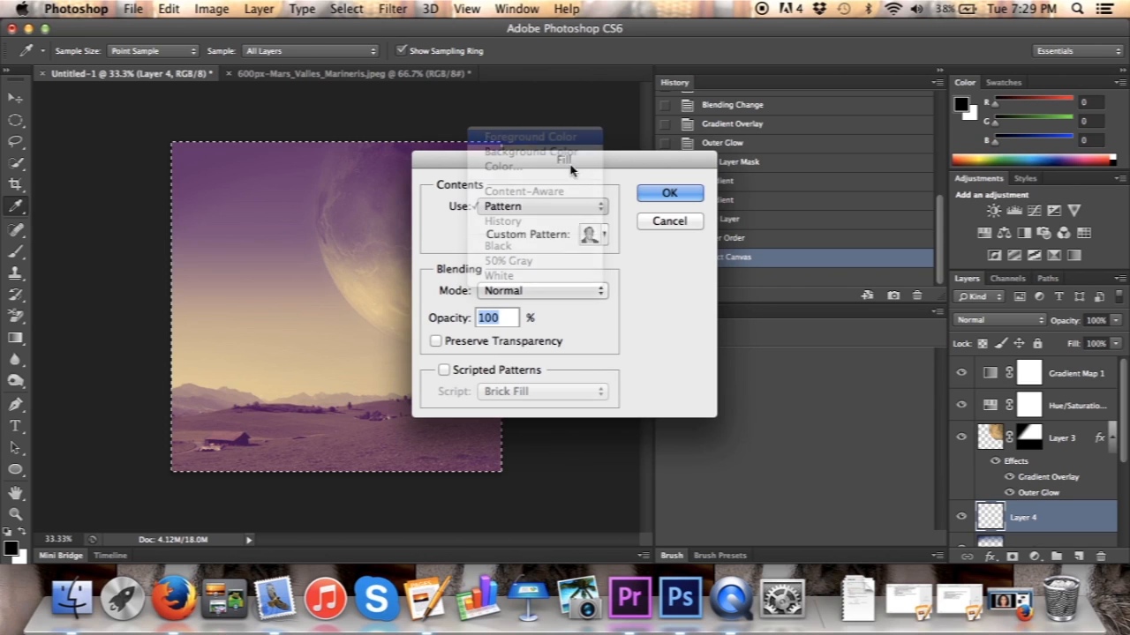
pyautogui.click(669, 194)
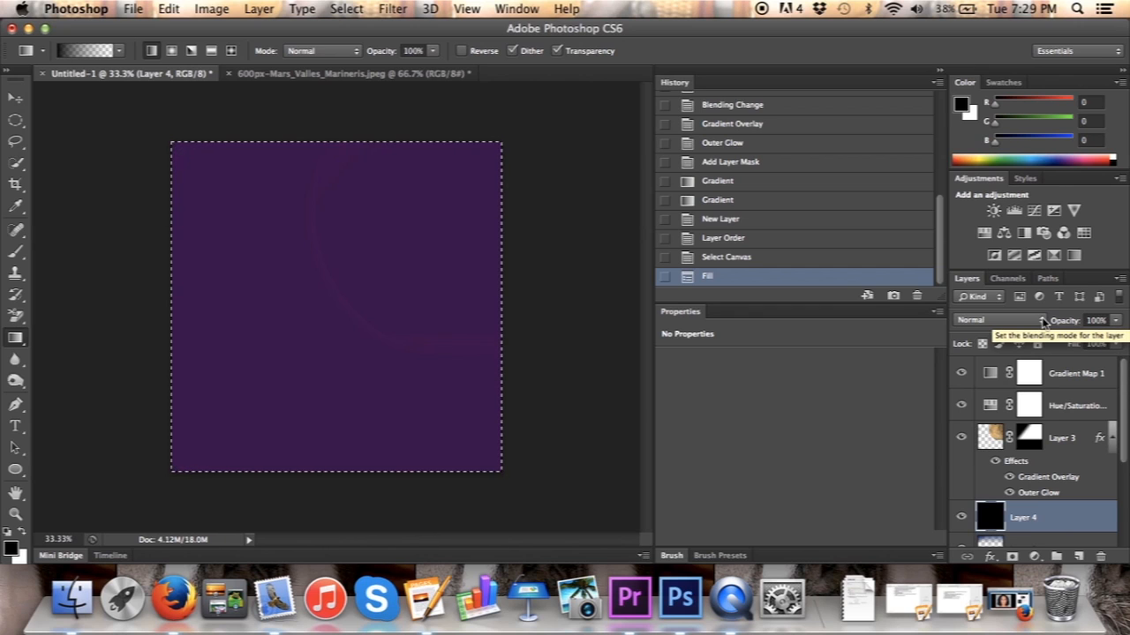
# Step: Add noise to the black-filled layer with an amount of 100% and Uniform distribution
pyautogui.scroll(-3, 1049, 441)
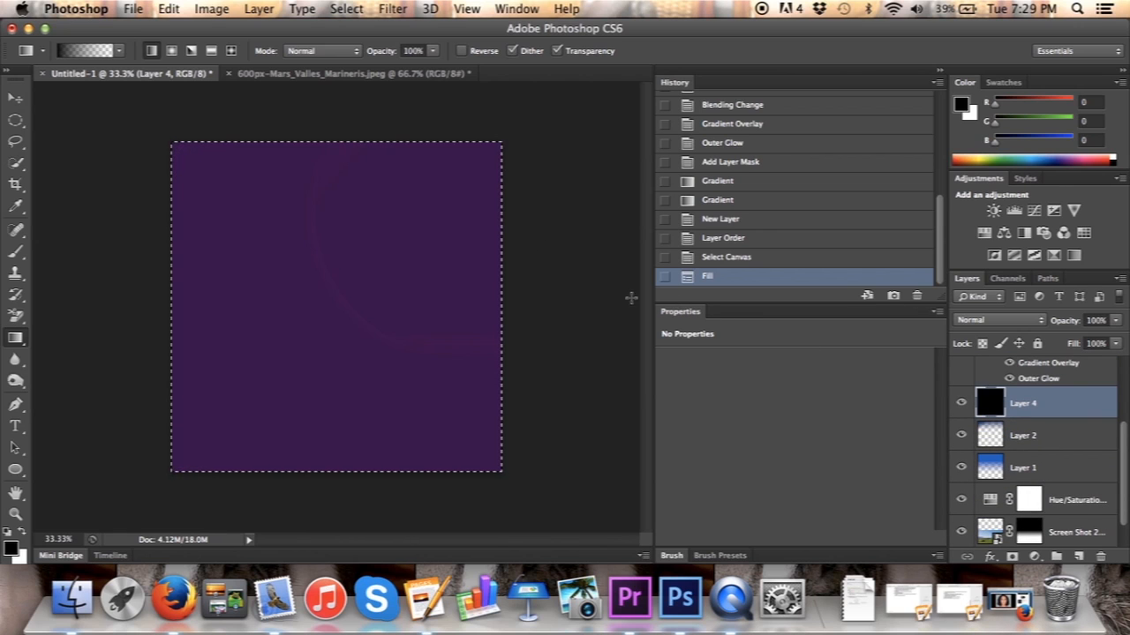
pyautogui.click(403, 11)
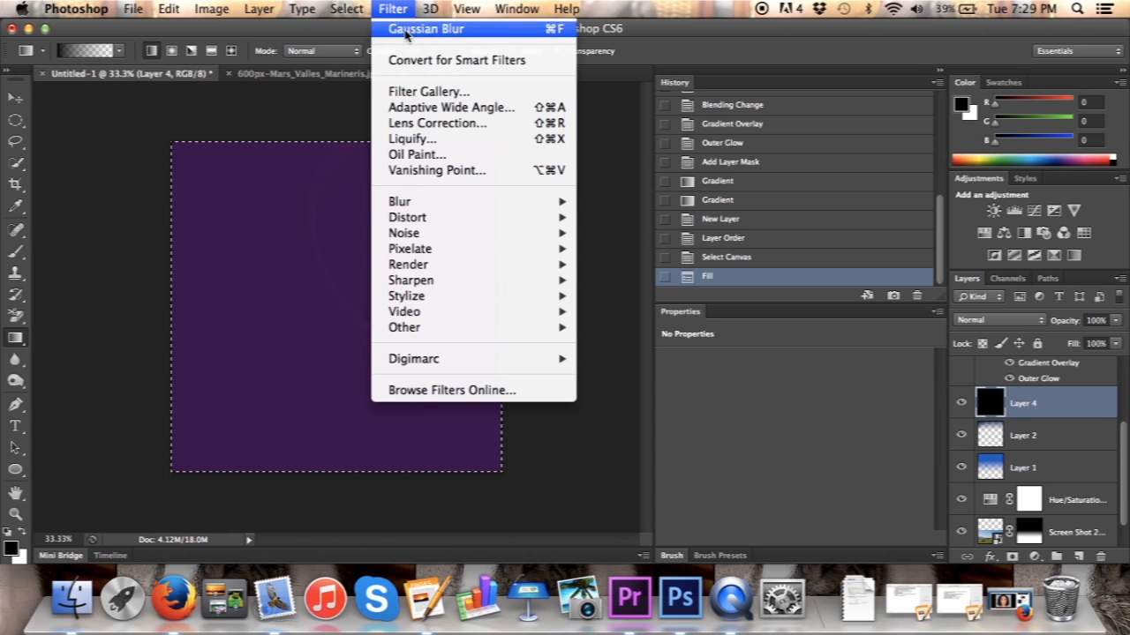
pyautogui.moveTo(434, 240)
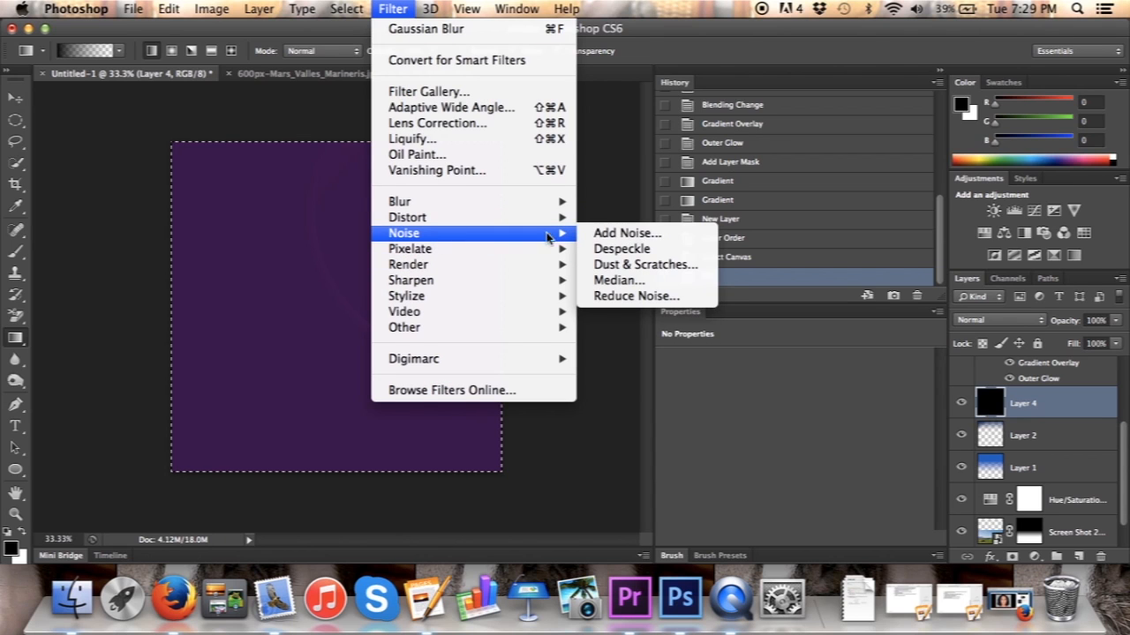
pyautogui.click(625, 233)
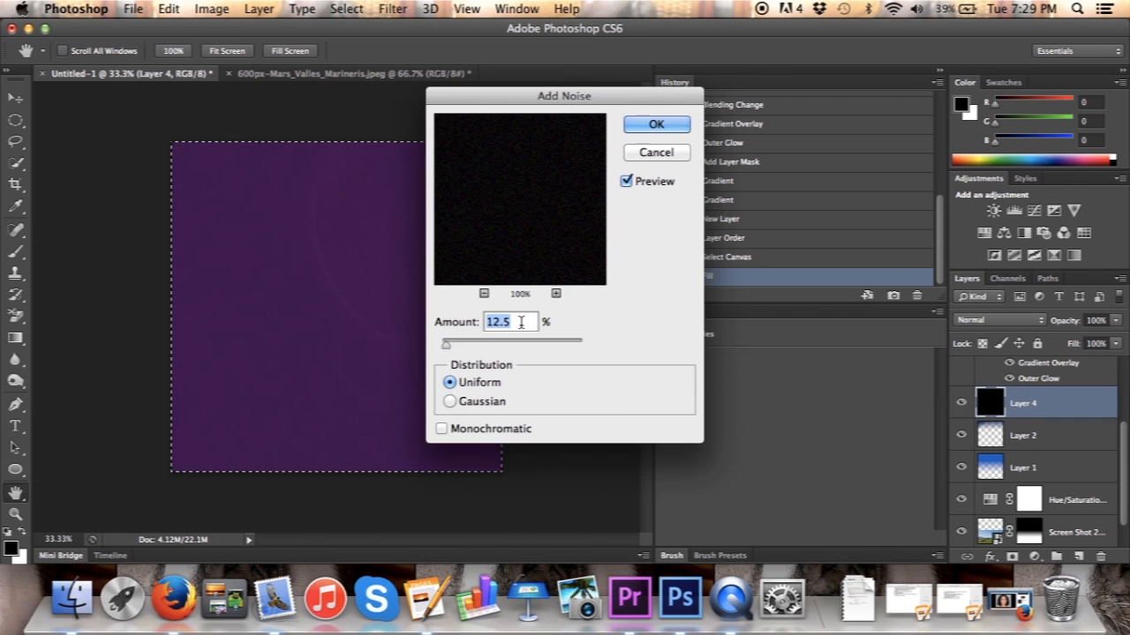
pyautogui.write('100')
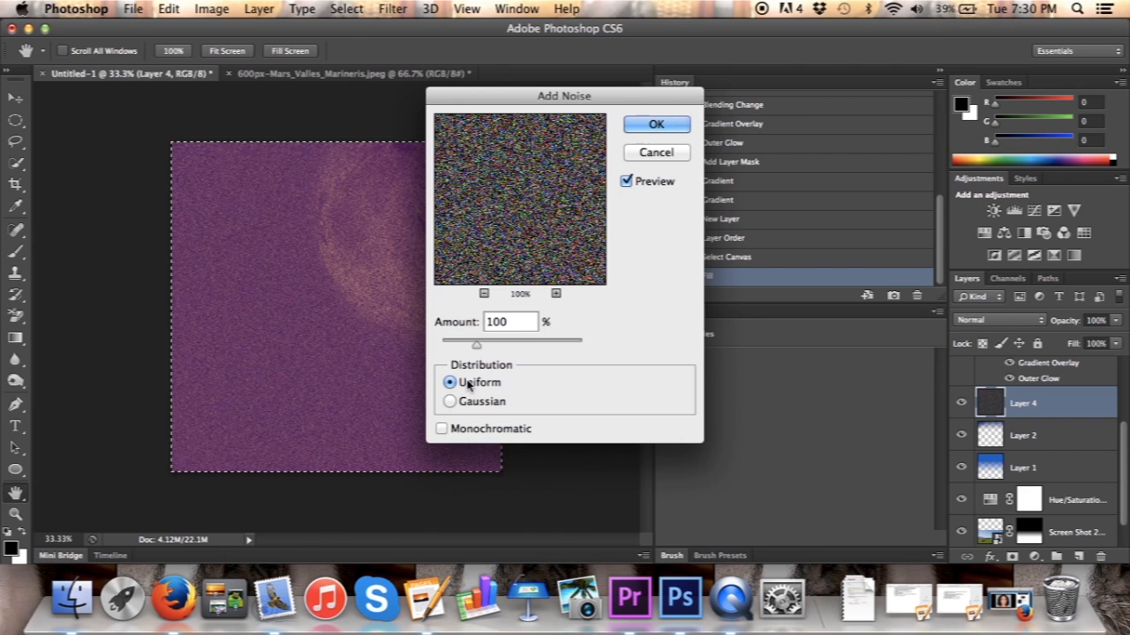
pyautogui.click(656, 125)
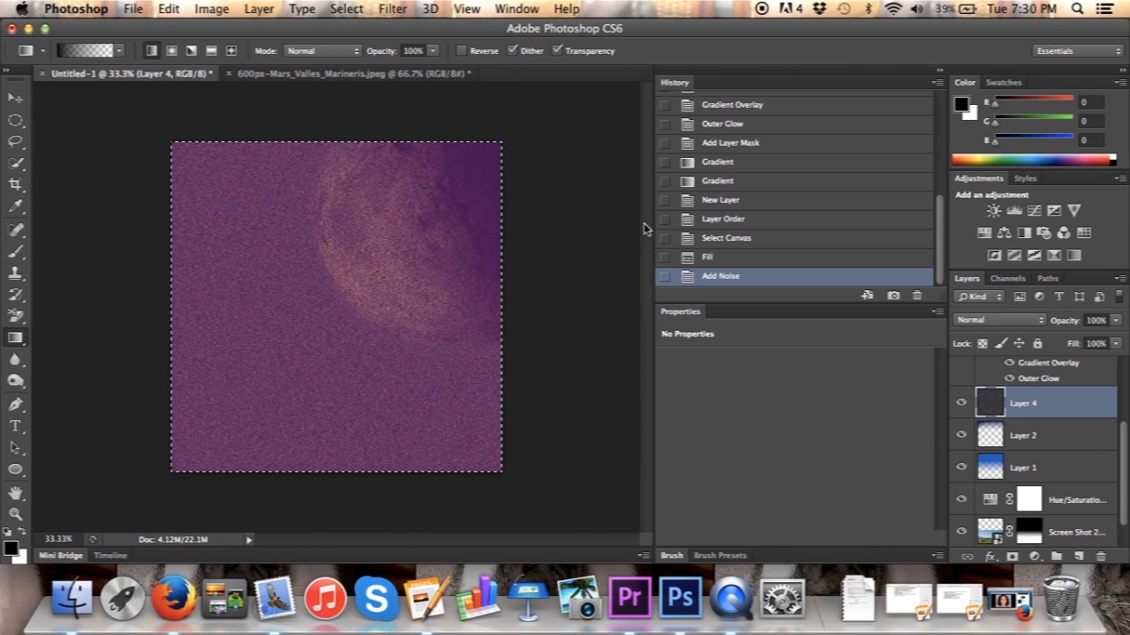
# Step: Open a Levels adjustment for the noise layer and try to set the shadow input level to 241
pyautogui.press('super+l')
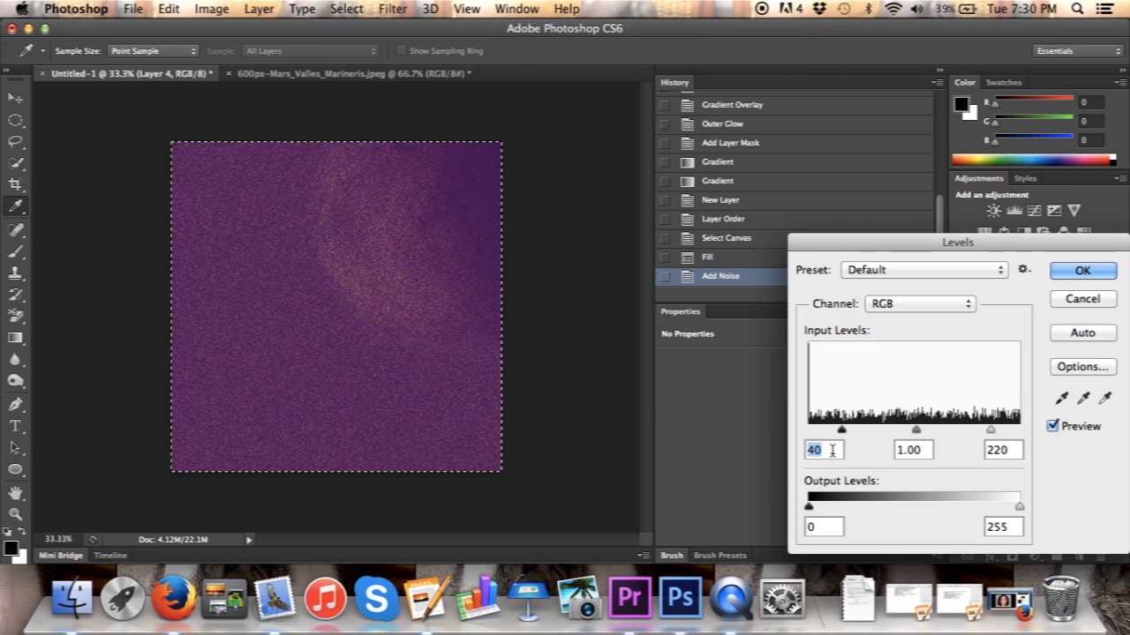
pyautogui.write('241')
pyautogui.press('Tab')
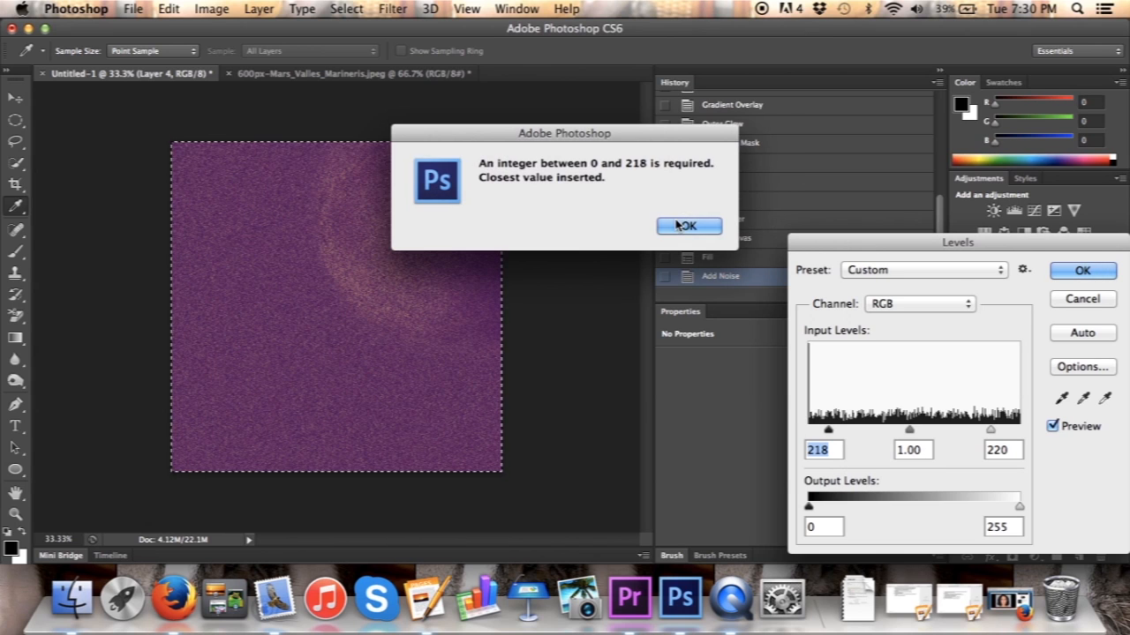
pyautogui.click(682, 226)
pyautogui.doubleClick(823, 450)
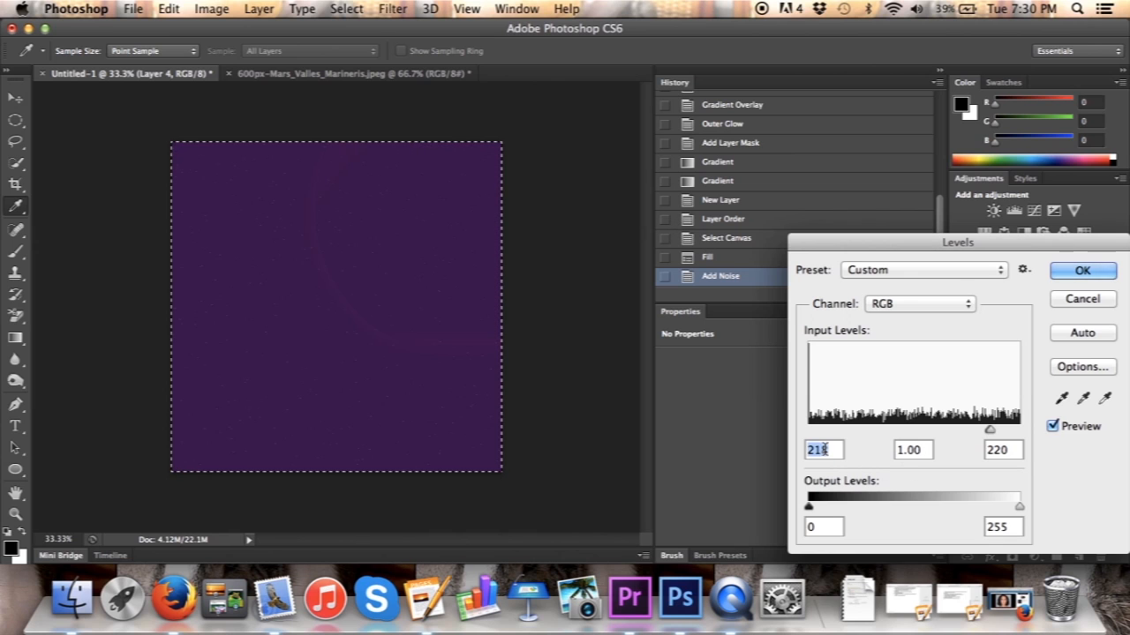
pyautogui.write('241')
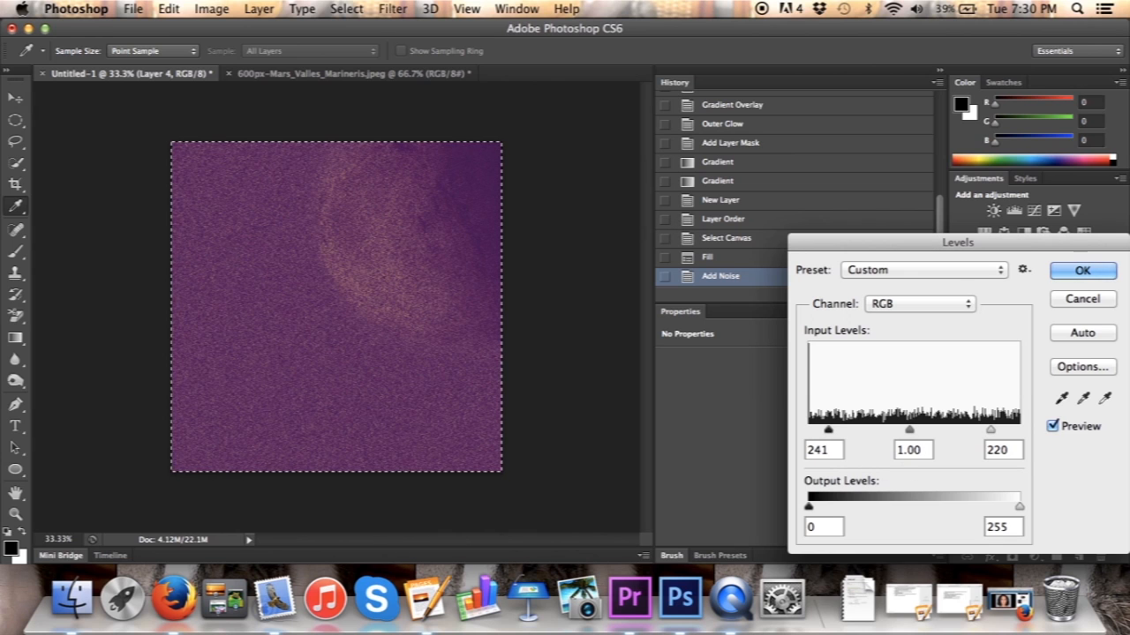
pyautogui.press('Tab')
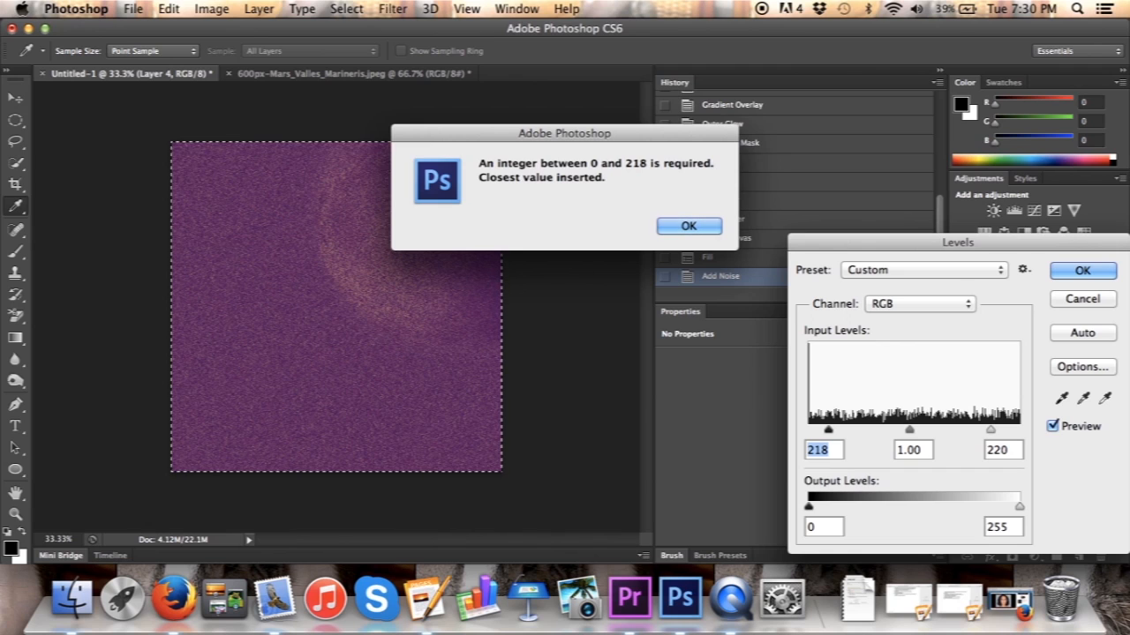
pyautogui.click(688, 226)
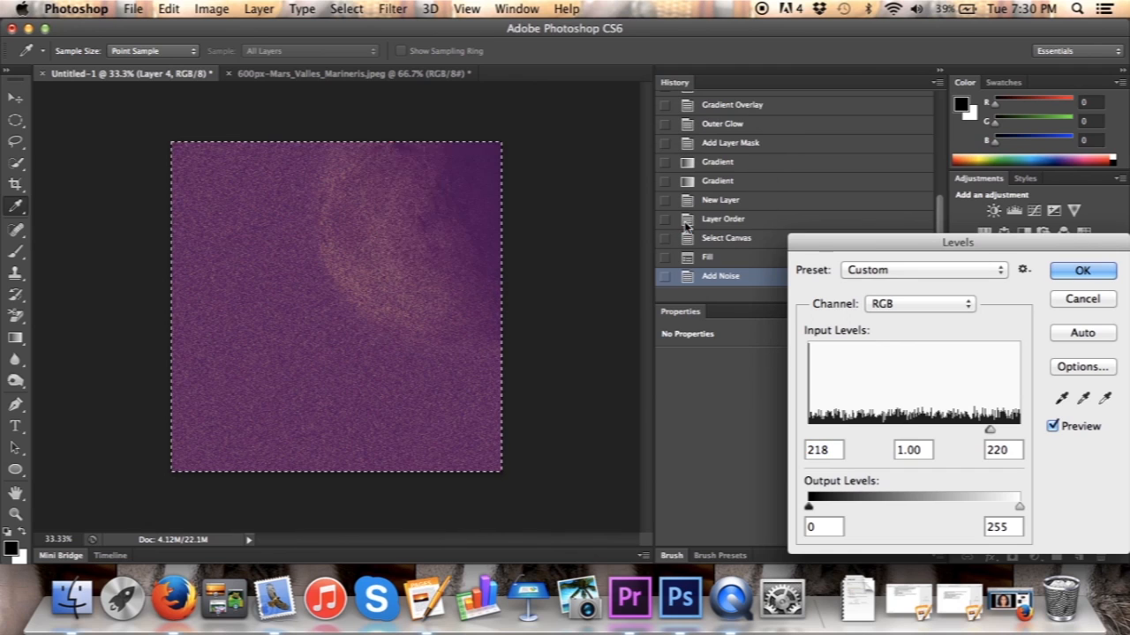
# Step: Set the input levels to 241 for shadows, 0.32 for midtones and 253 for highlights, and apply the Levels adjustment
pyautogui.doubleClick(929, 451)
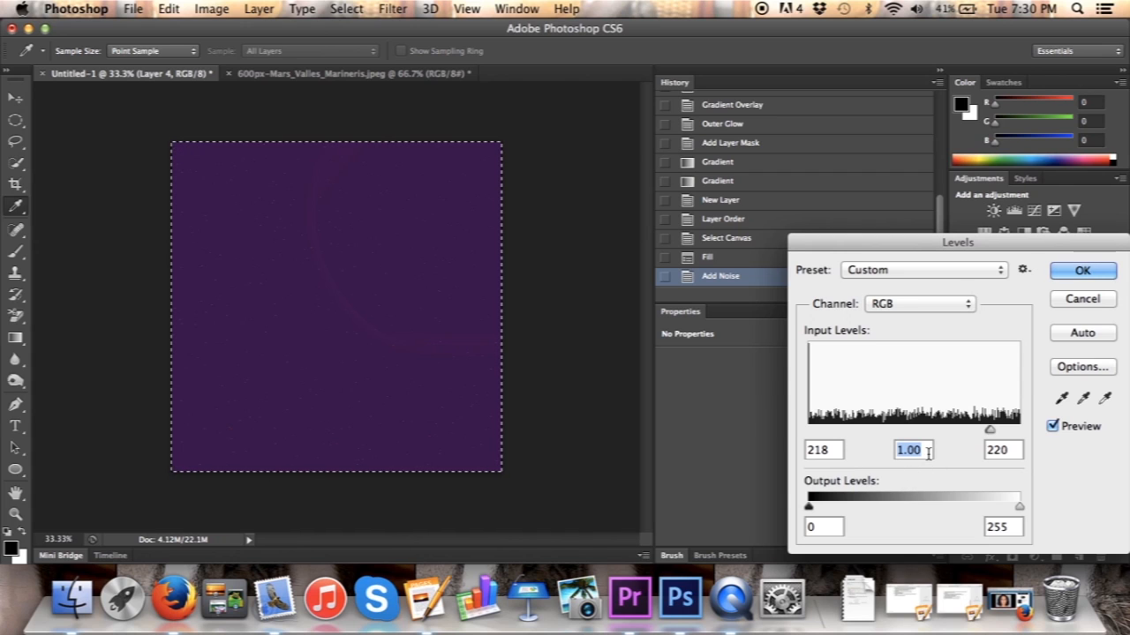
pyautogui.write('0.32')
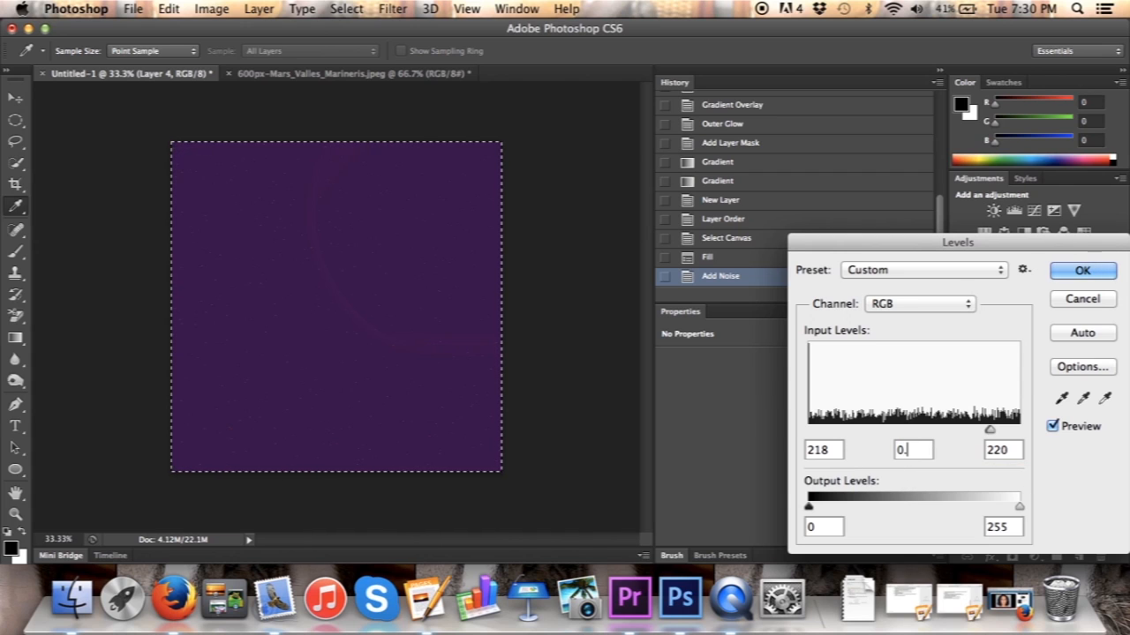
pyautogui.doubleClick(1000, 451)
pyautogui.write('253')
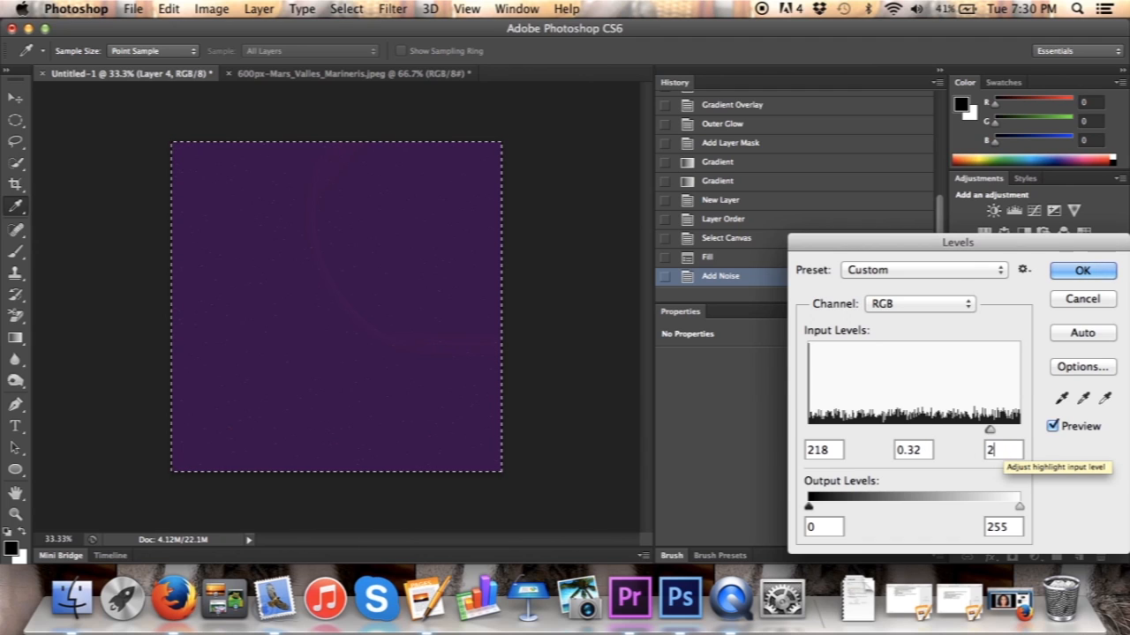
pyautogui.doubleClick(835, 447)
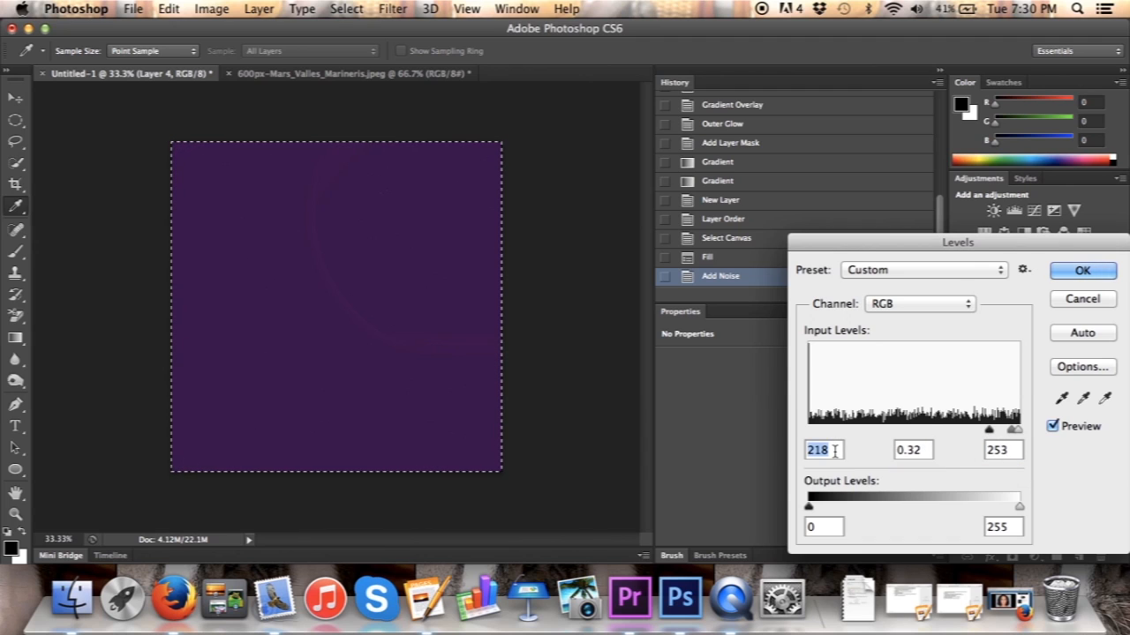
pyautogui.write('241')
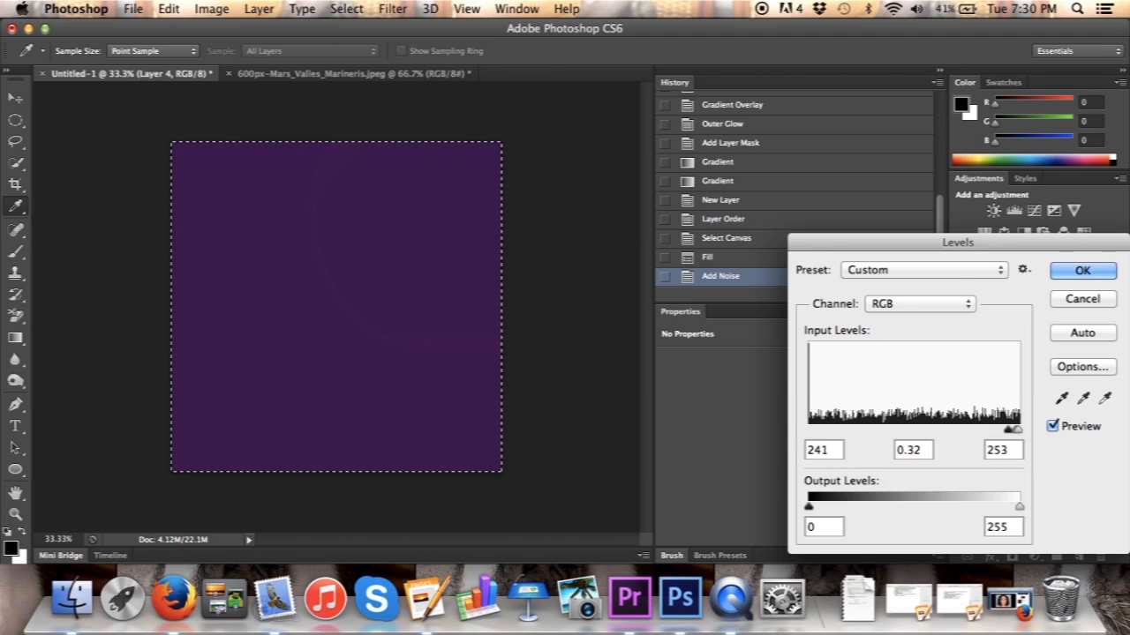
pyautogui.press('Return')
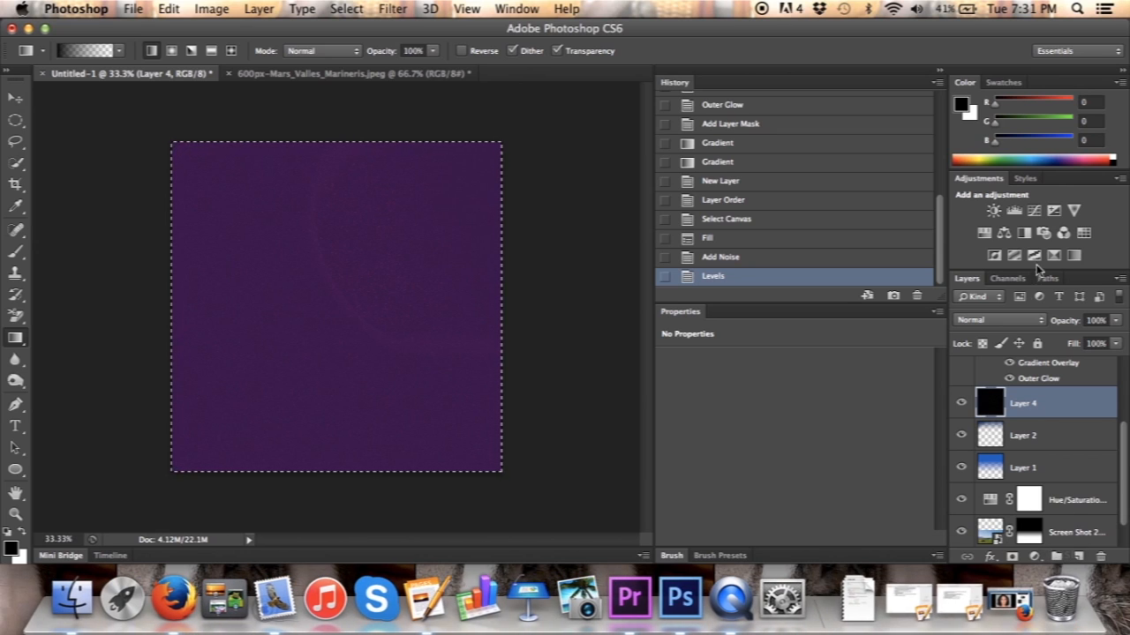
# Step: Set the noise layer's blending mode to Screen and its opacity to 50%
pyautogui.click(1021, 321)
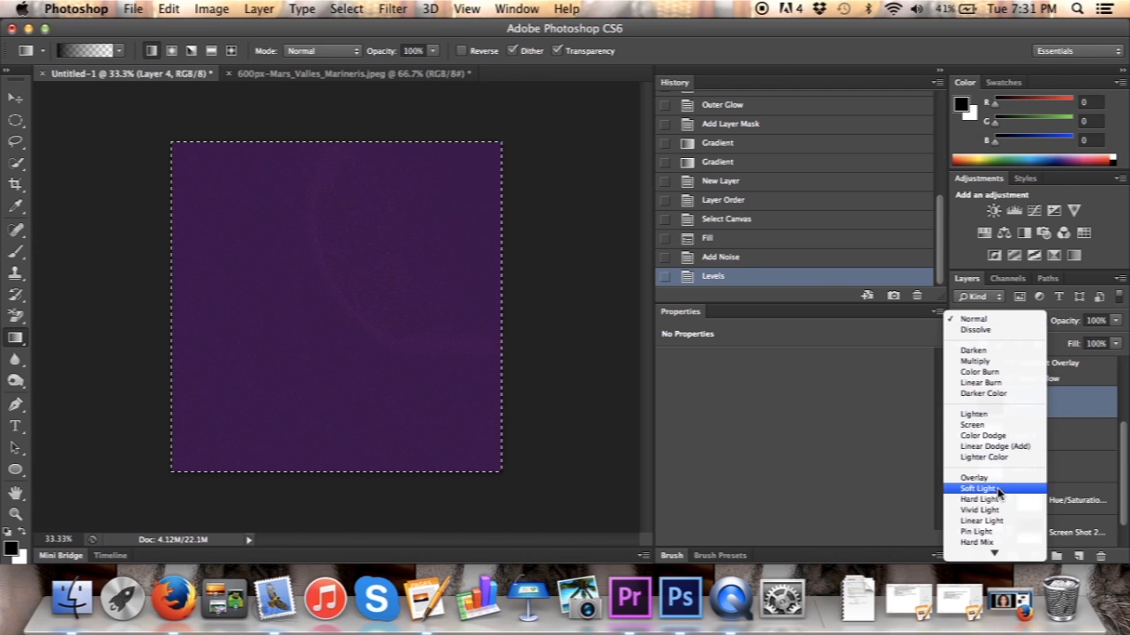
pyautogui.click(972, 425)
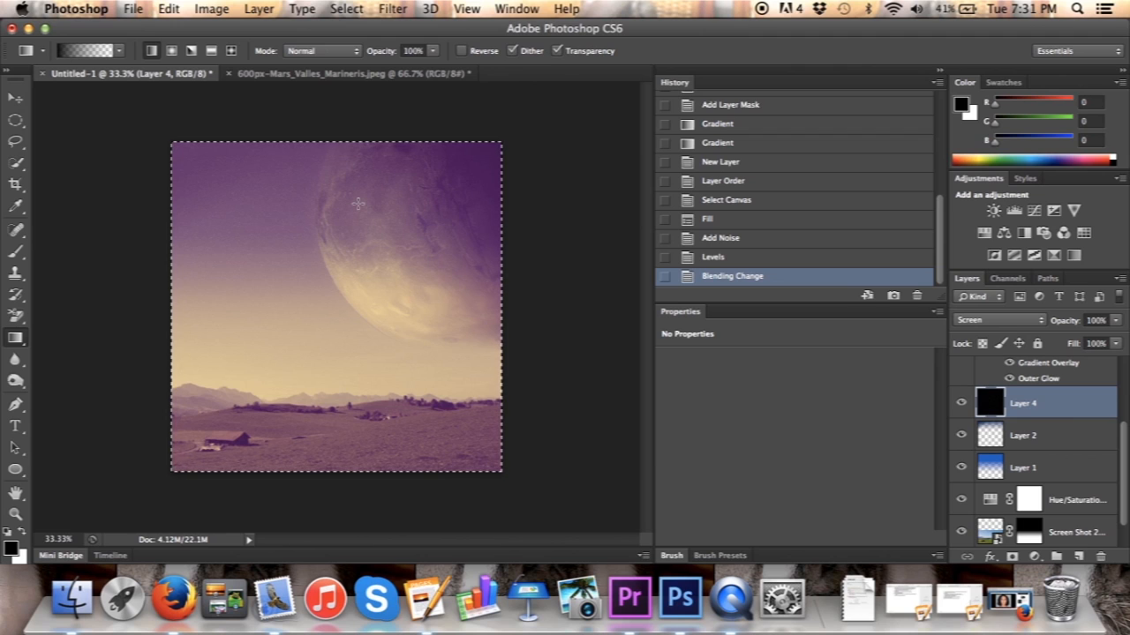
pyautogui.click(1115, 322)
pyautogui.moveTo(1118, 343); pyautogui.dragTo(1058, 343)
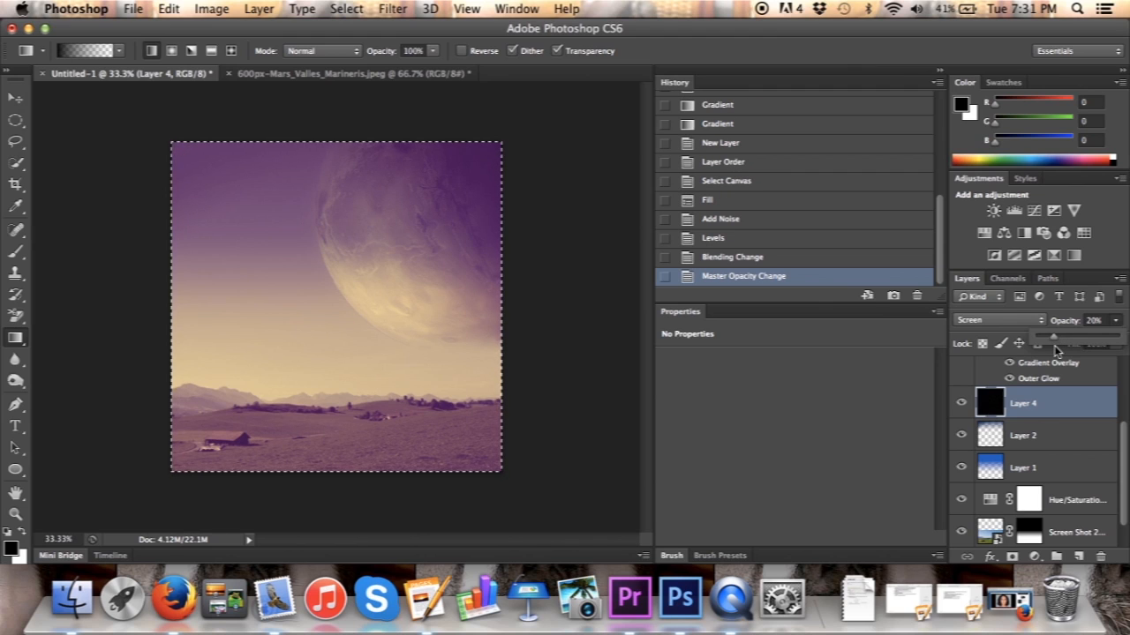
pyautogui.moveTo(1055, 343); pyautogui.dragTo(1127, 332)
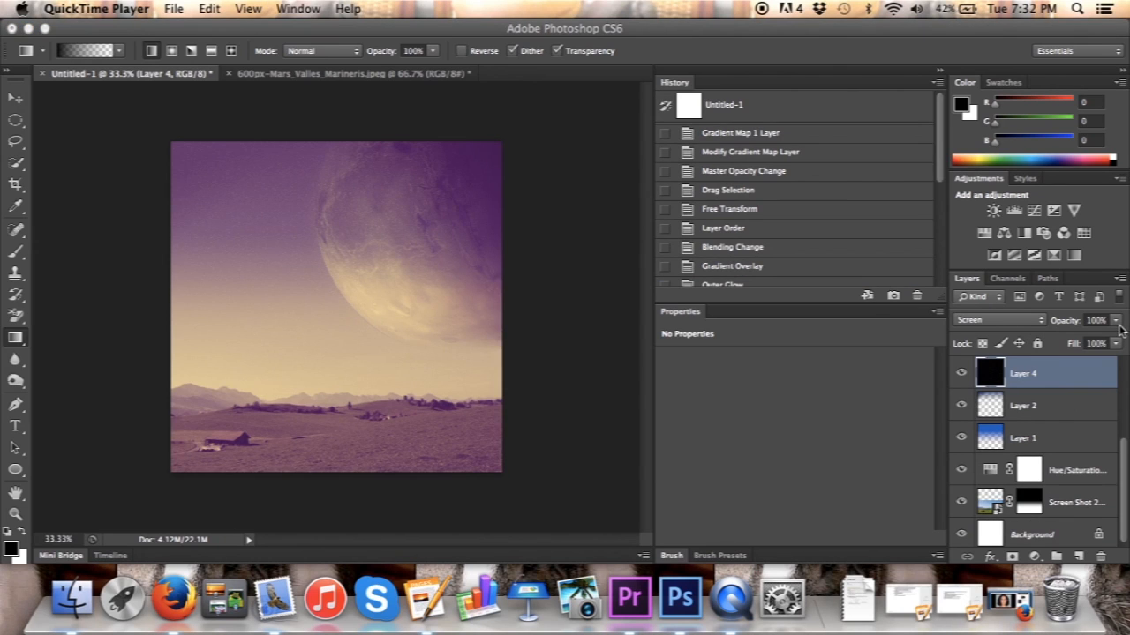
pyautogui.click(1119, 326)
pyautogui.click(1118, 324)
pyautogui.moveTo(1121, 339); pyautogui.dragTo(1077, 343)
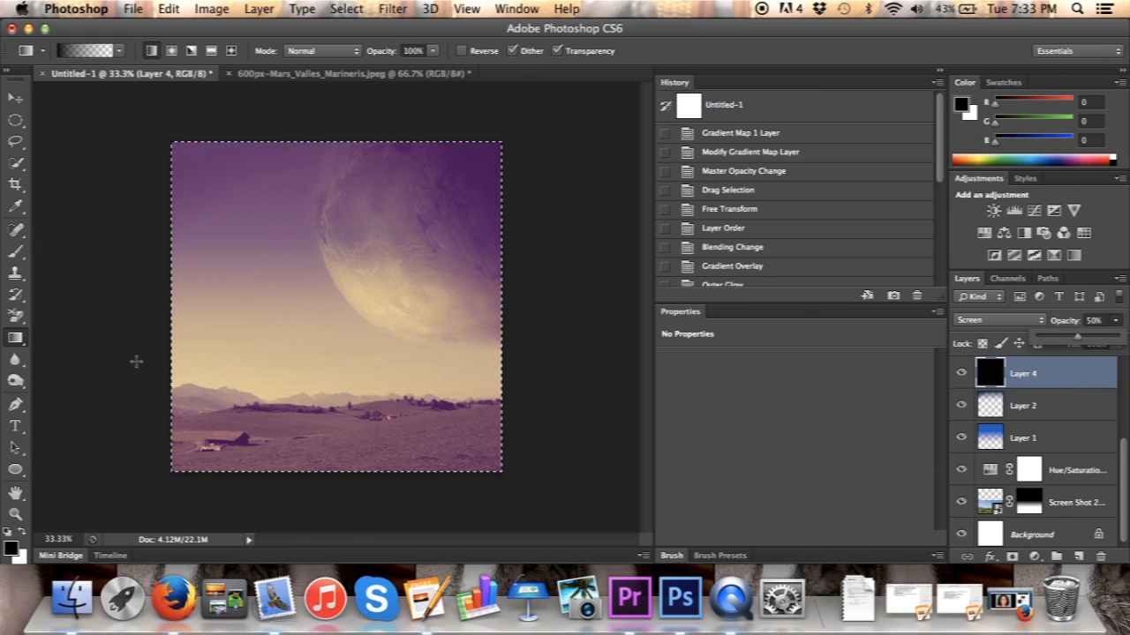
# Step: Examine the sky and planet at 50% magnification for the noise layer's effect, and return the view to 33%
pyautogui.click(60, 538)
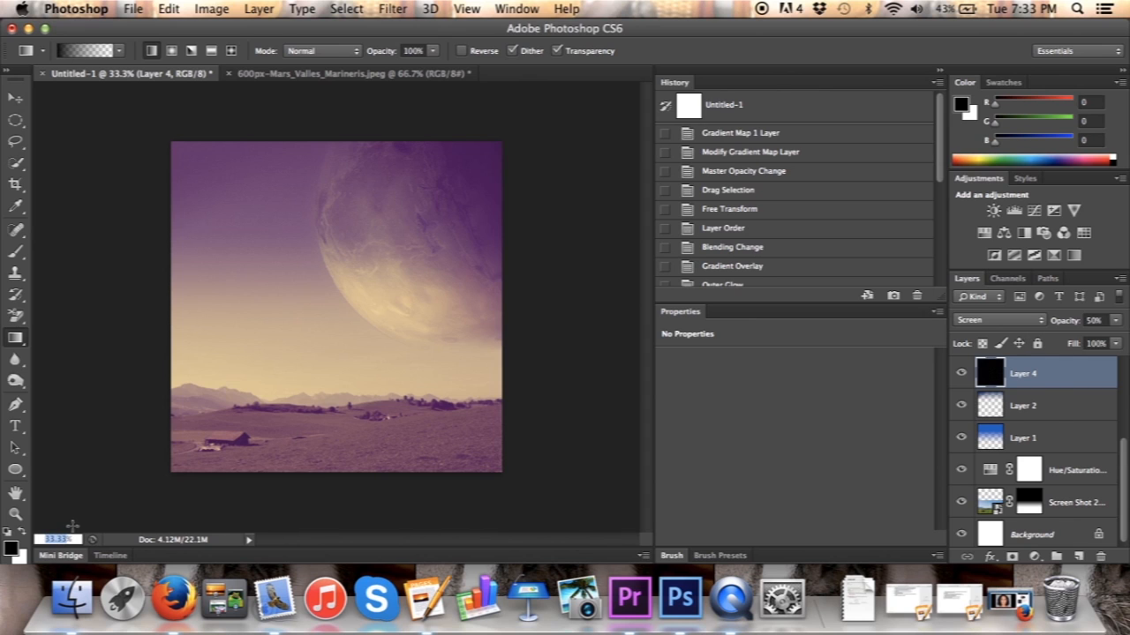
pyautogui.write('50')
pyautogui.press('Return')
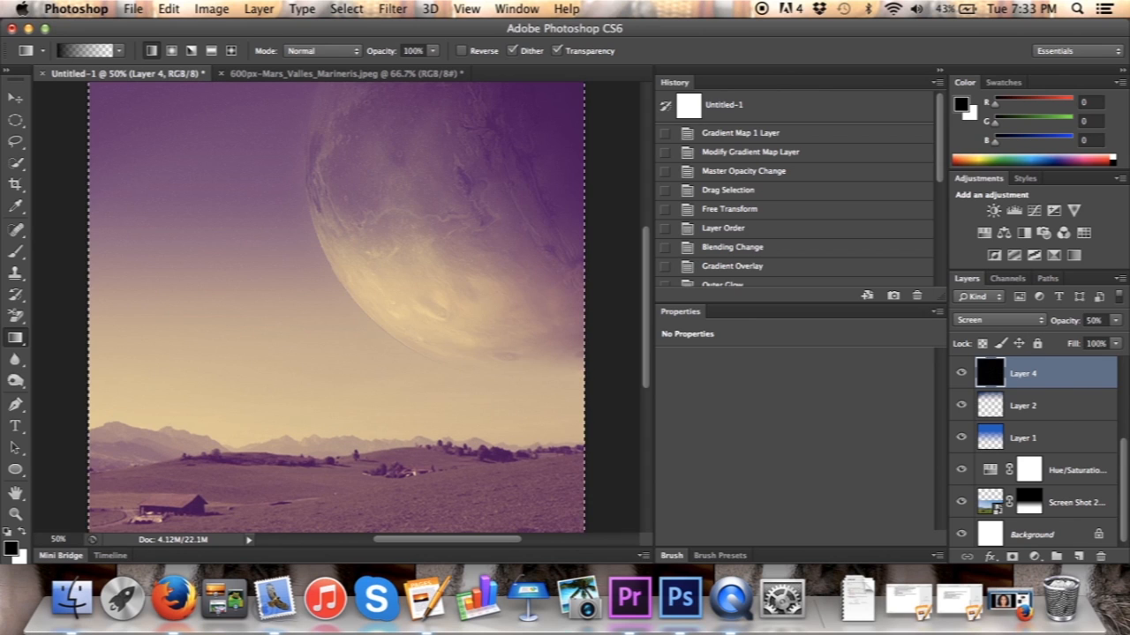
pyautogui.scroll(3, 212, 339)
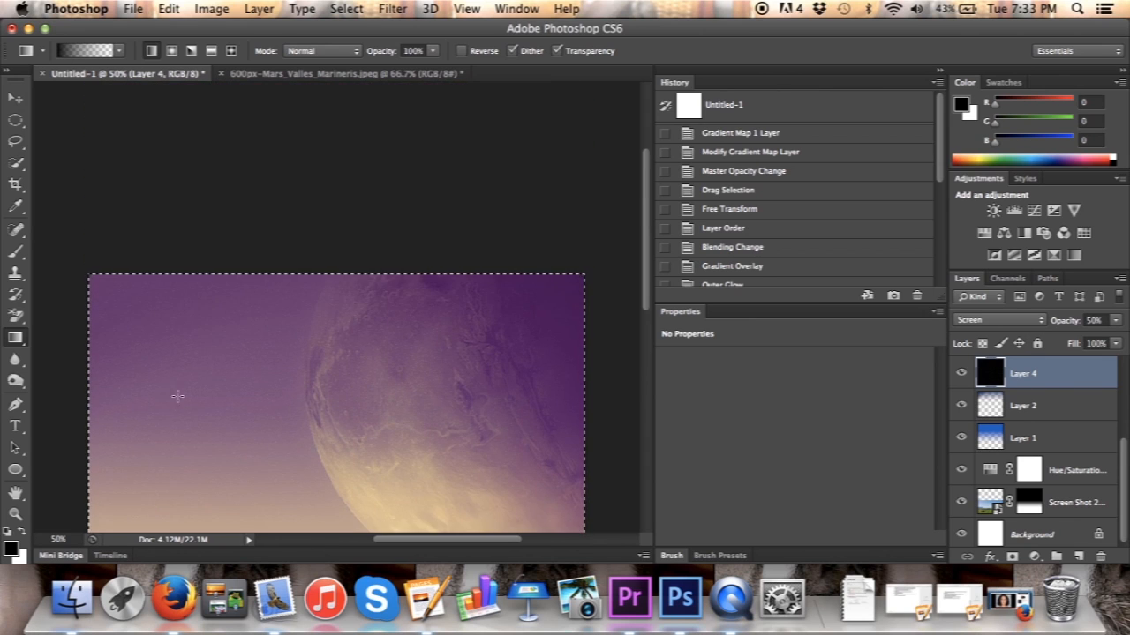
pyautogui.scroll(-5, 177, 396)
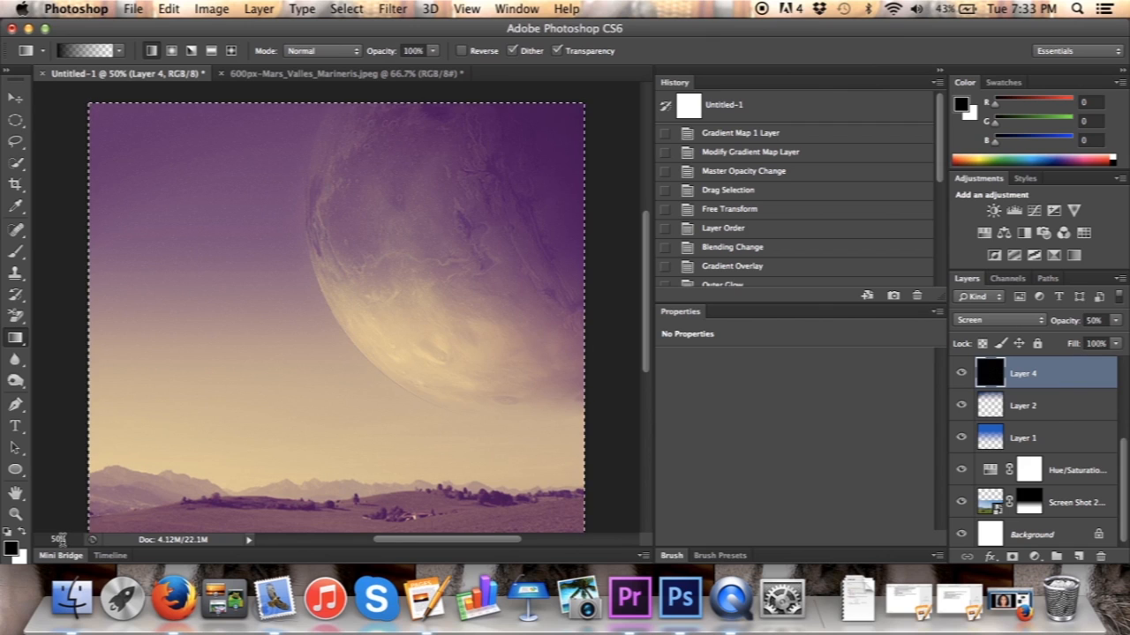
pyautogui.click(60, 538)
pyautogui.write('33')
pyautogui.press('Return')
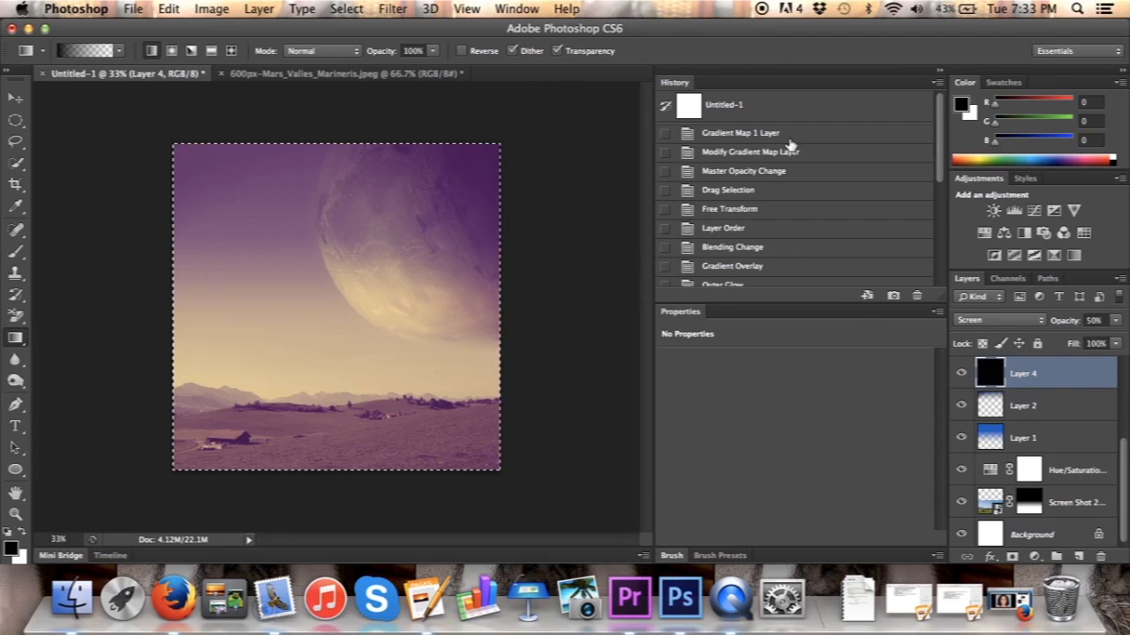
# Step: Apply a Gaussian Blur with a radius of 0.3 pixels to the noise layer
pyautogui.click(394, 9)
pyautogui.moveTo(427, 207)
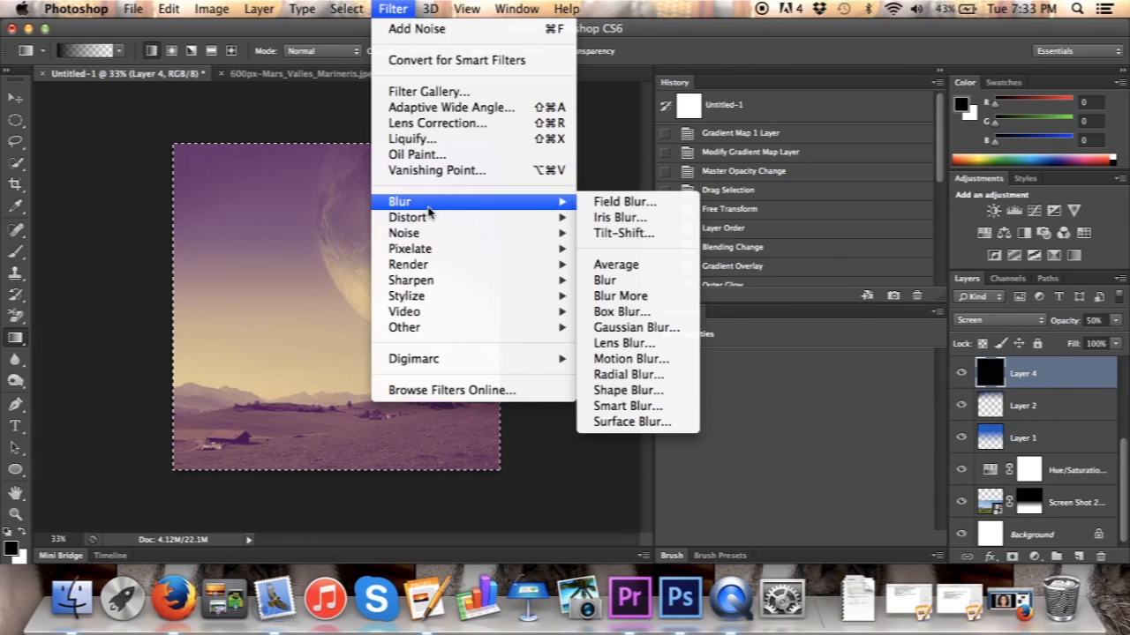
pyautogui.click(651, 327)
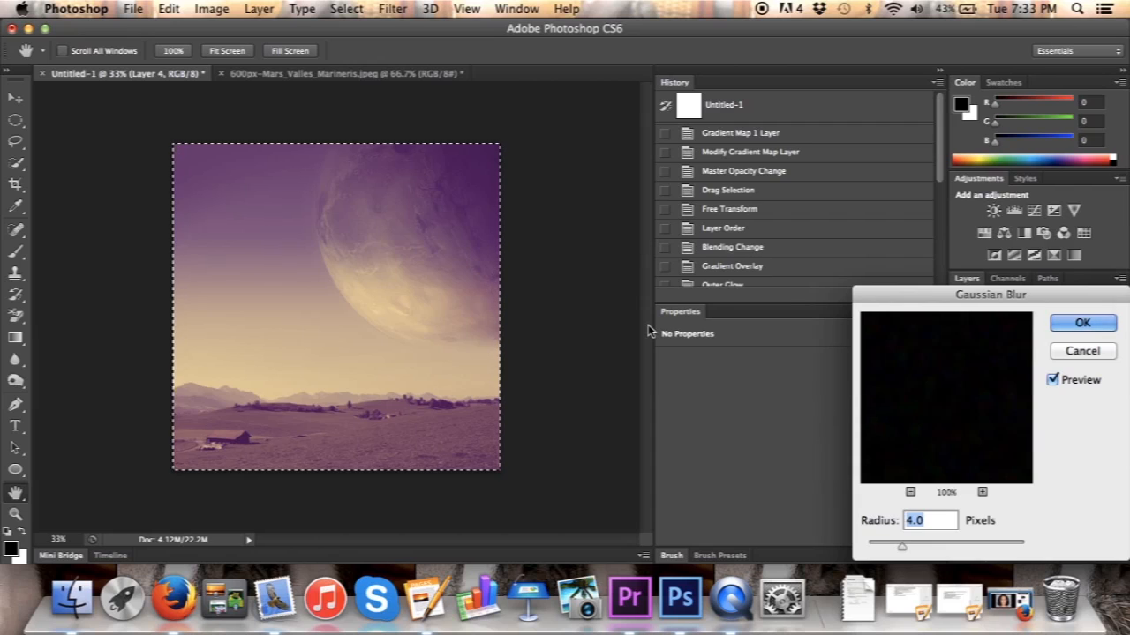
pyautogui.write('.3')
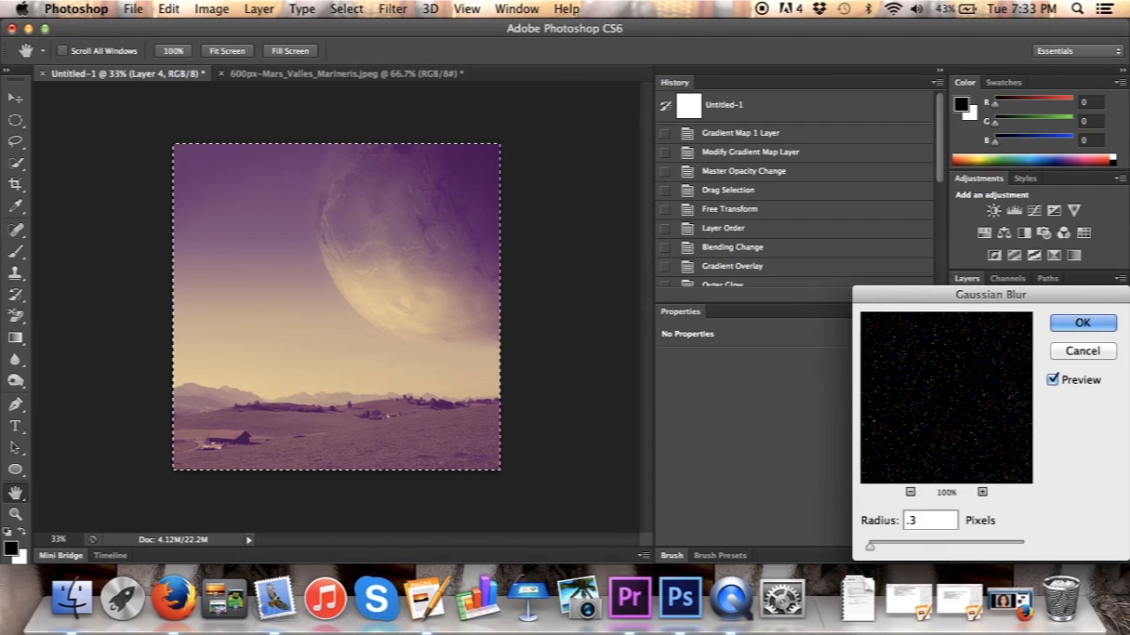
pyautogui.press('Return')
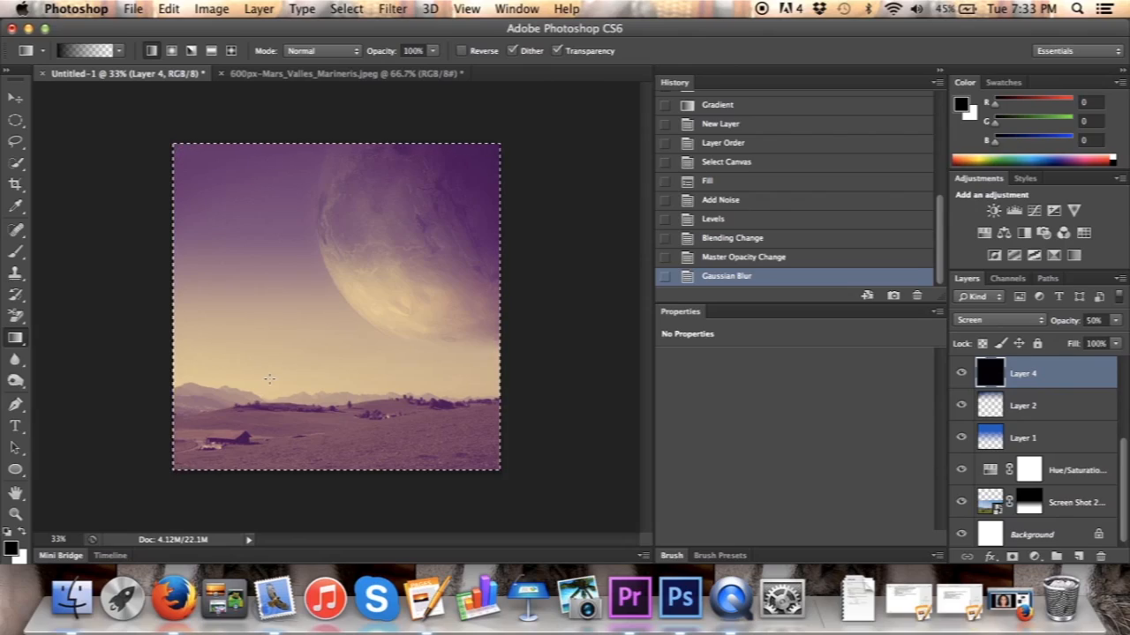
# Step: Place the desktop cloud image 395866429_3d29142f12_o.jpg into the scene, positioned at about X 395 px, Y 651 px
pyautogui.press('super+h')
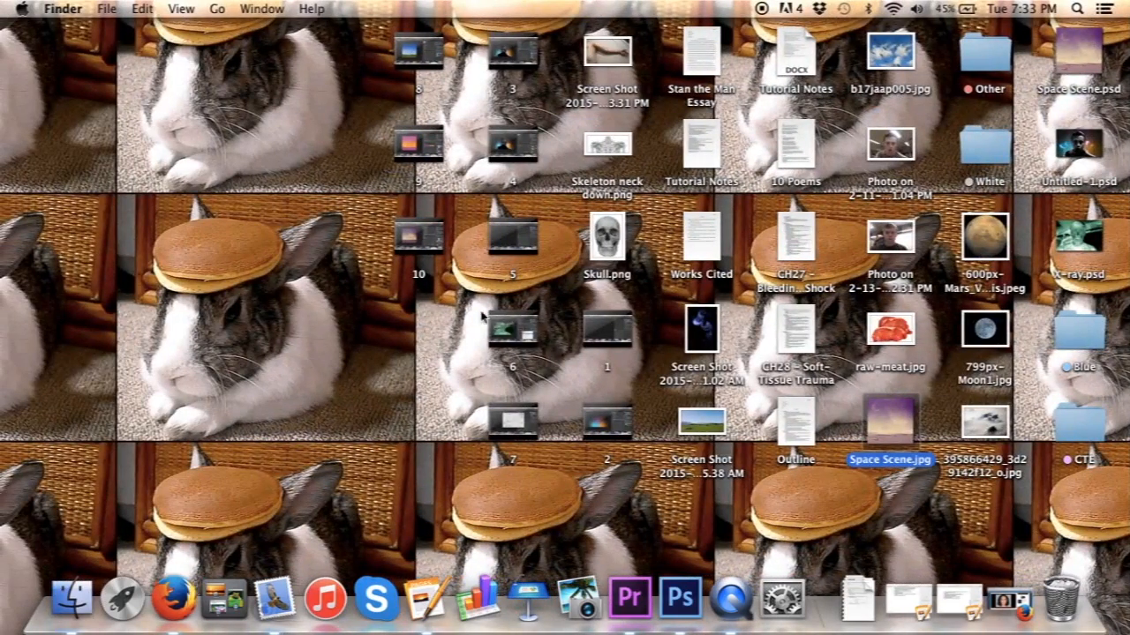
pyautogui.moveTo(985, 430); pyautogui.dragTo(298, 314)
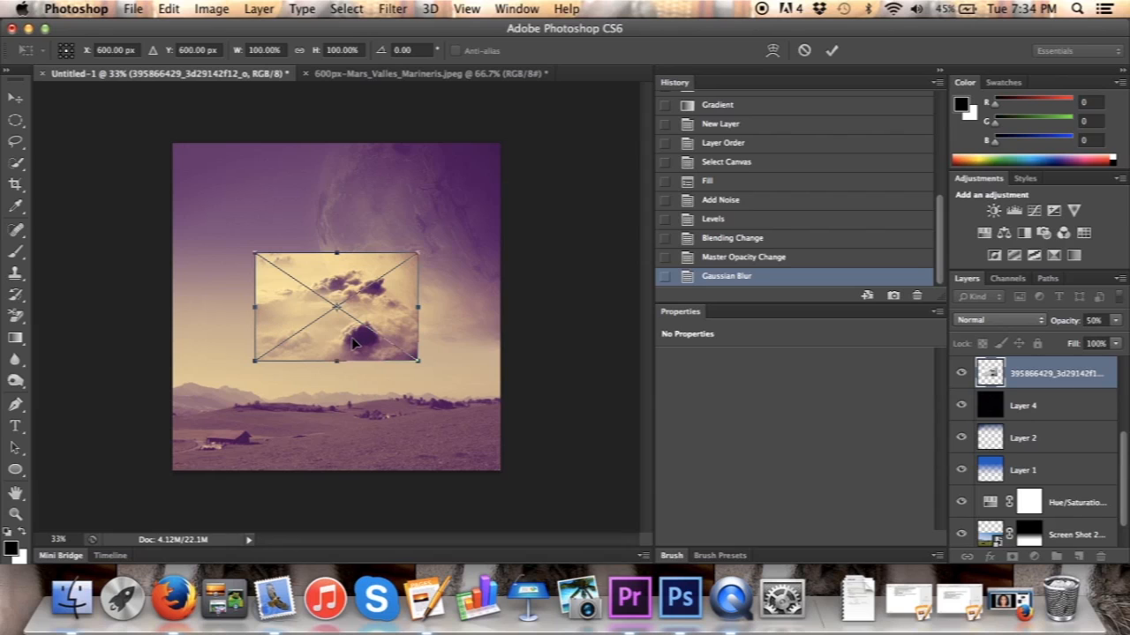
pyautogui.moveTo(369, 332); pyautogui.dragTo(314, 341)
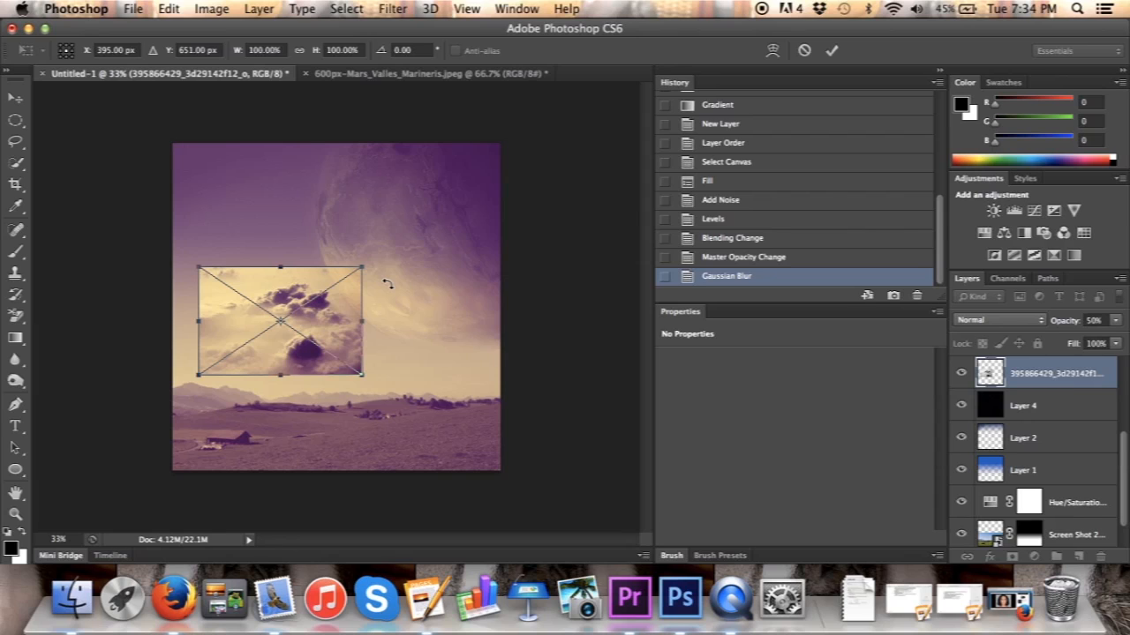
pyautogui.scroll(2, 1068, 442)
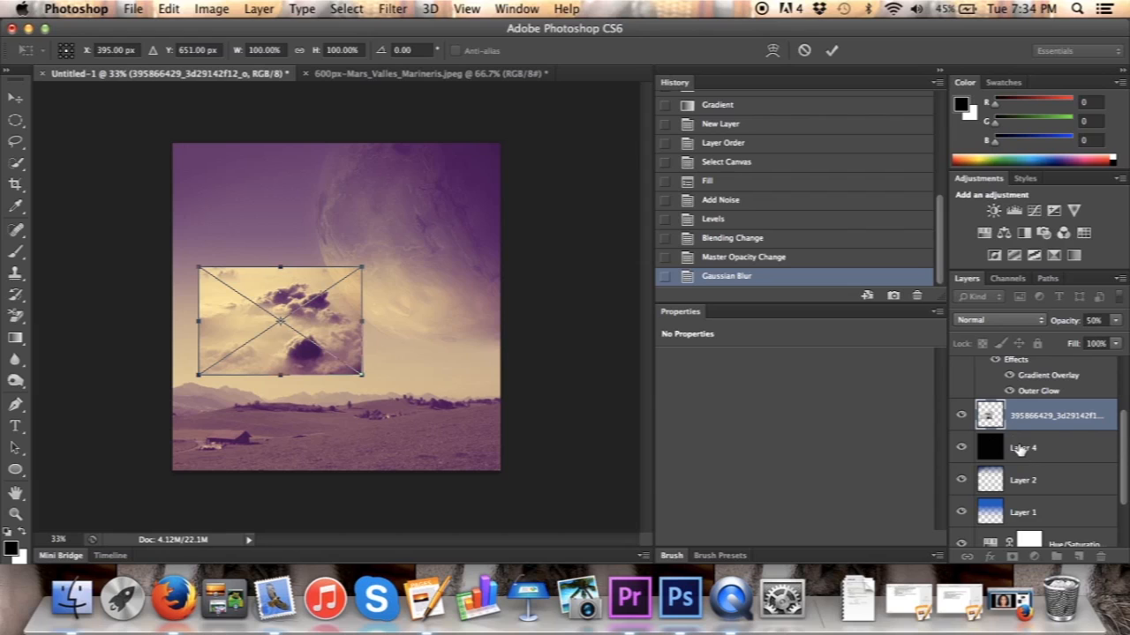
pyautogui.click(831, 50)
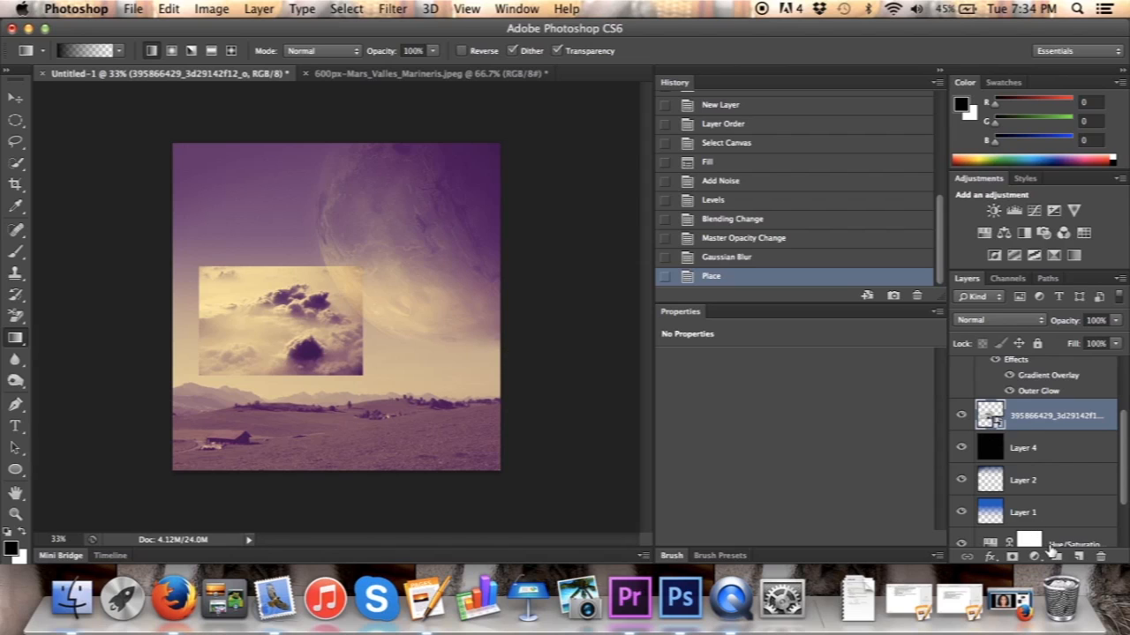
# Step: Add a layer mask to the placed cloud layer and choose the soft black 60 px Brush with 0% hardness
pyautogui.click(1077, 557)
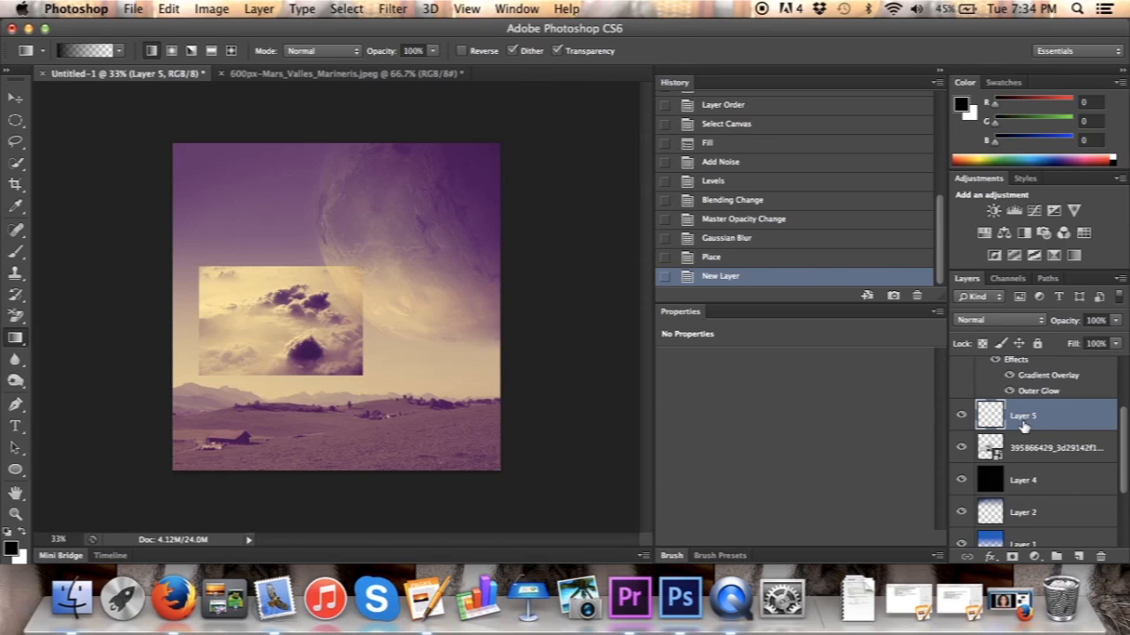
pyautogui.press('super+z')
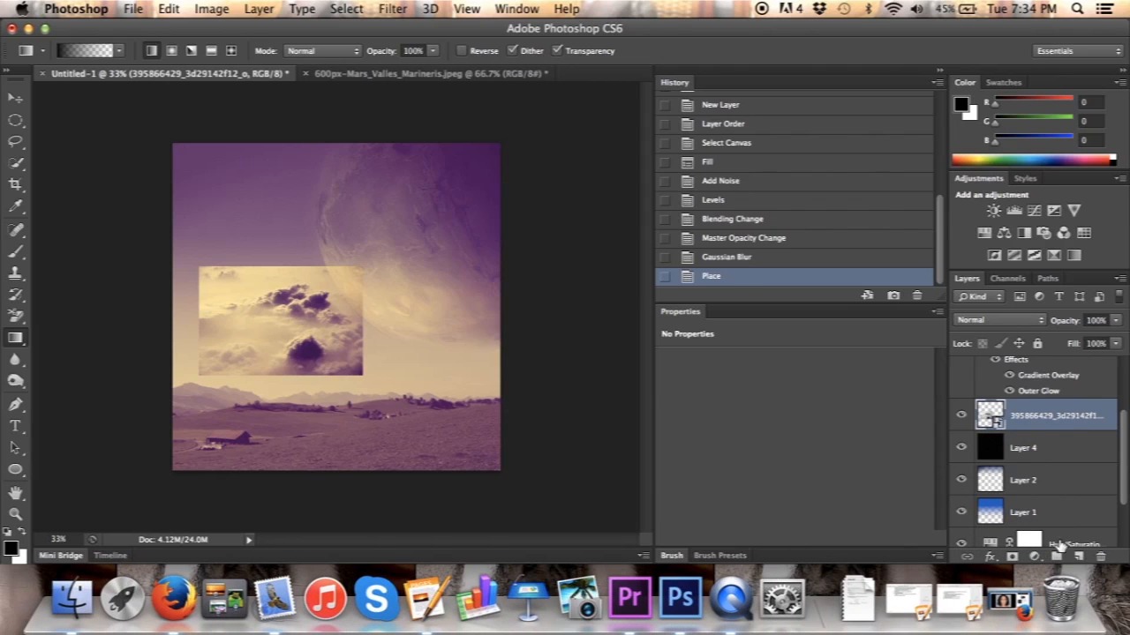
pyautogui.click(1012, 557)
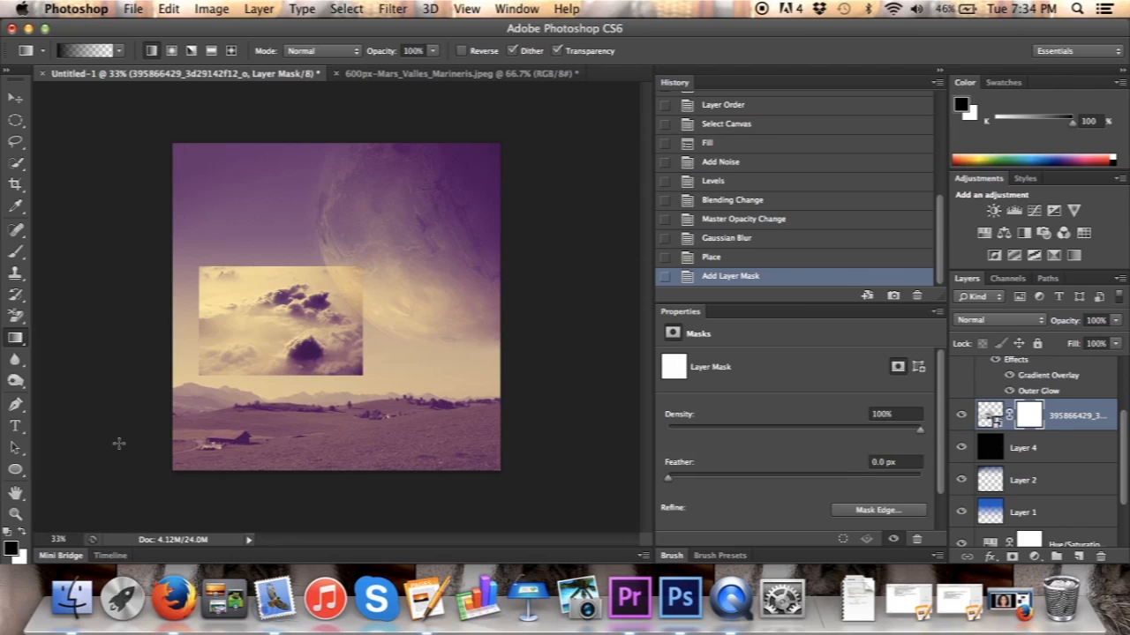
pyautogui.click(15, 251)
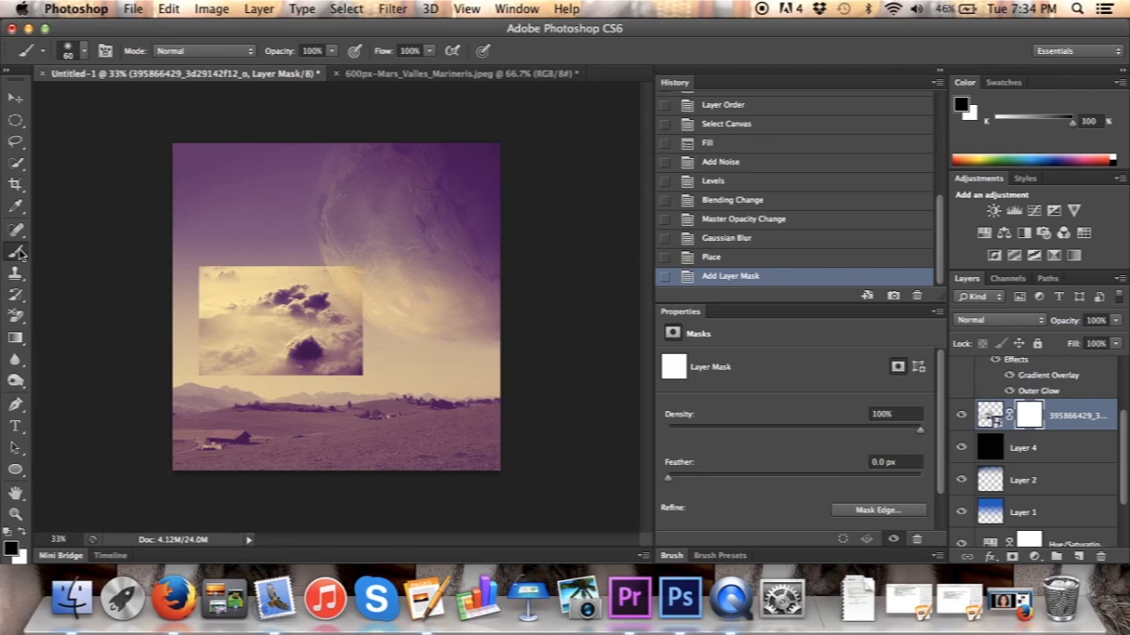
pyautogui.click(82, 51)
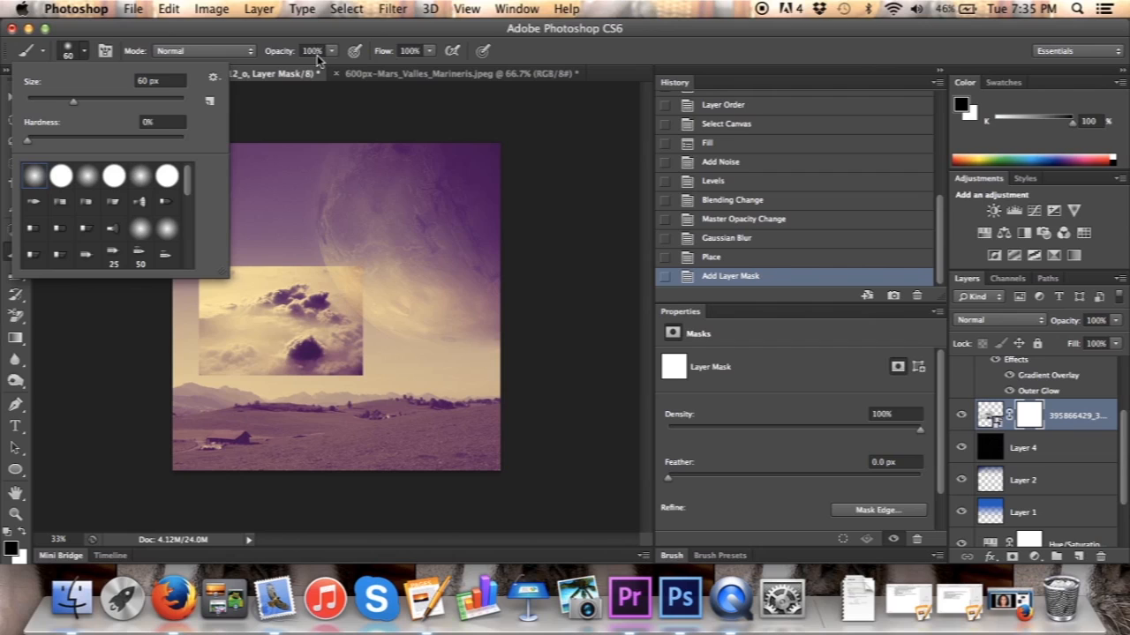
pyautogui.click(86, 50)
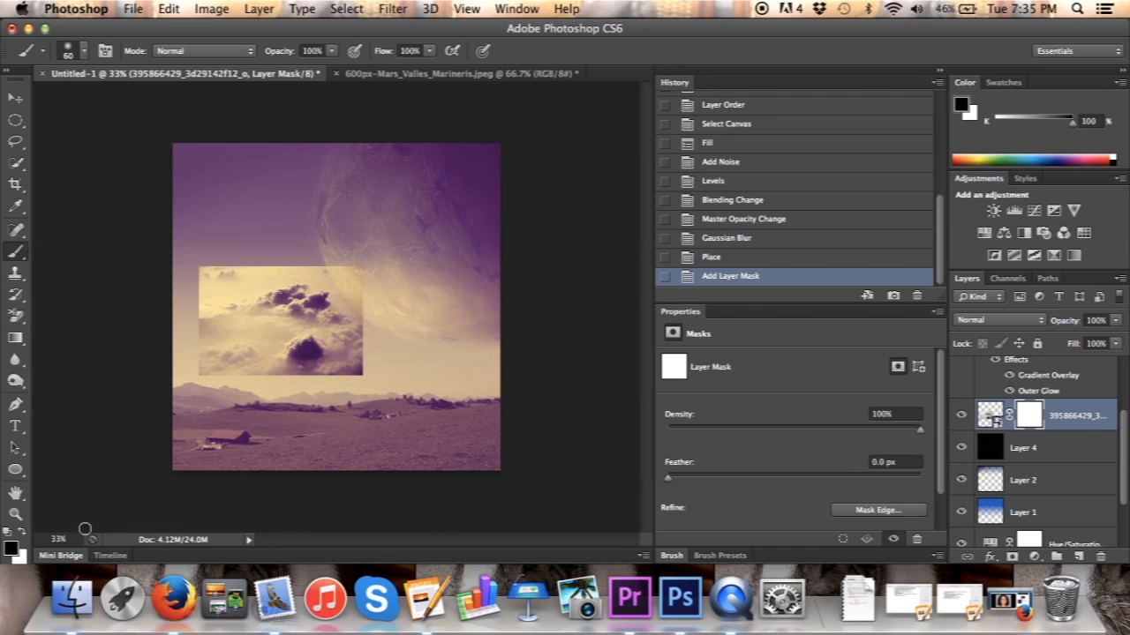
# Step: Paint black on the cloud mask at 100% opacity to hide the photo's upper edge and the sky around the upper dark clouds
pyautogui.click(60, 539)
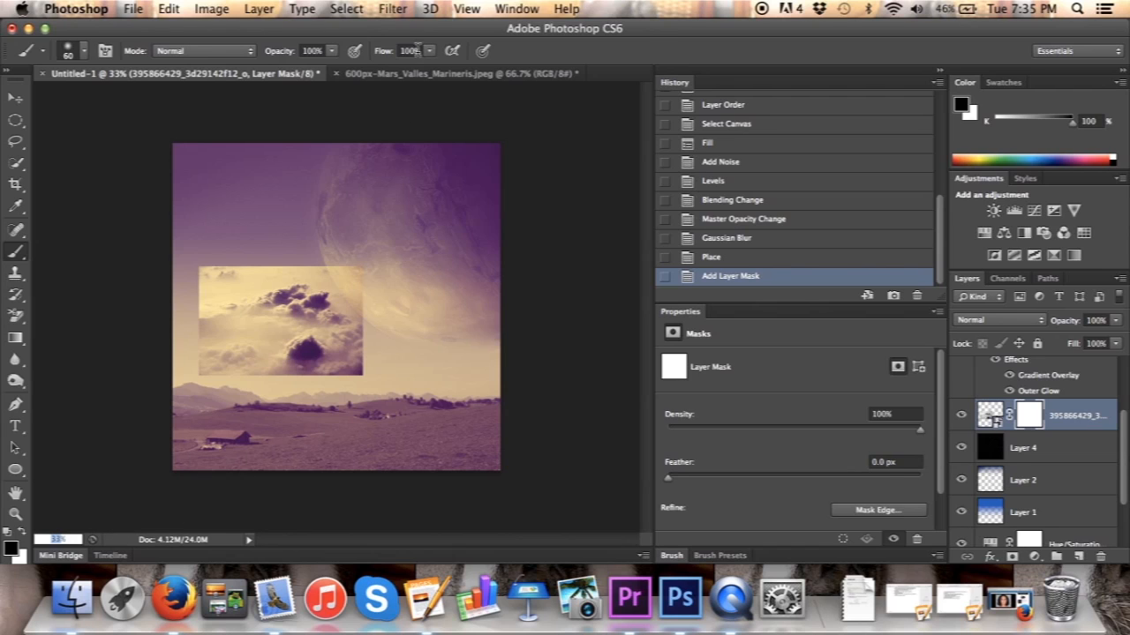
pyautogui.click(455, 9)
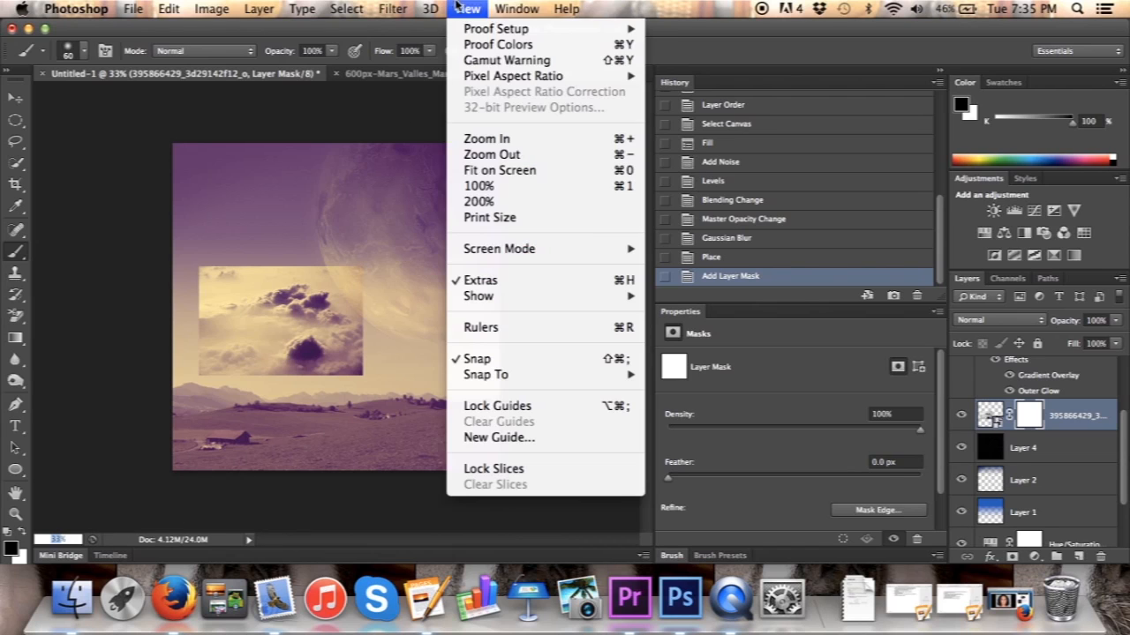
pyautogui.click(510, 144)
pyautogui.click(468, 9)
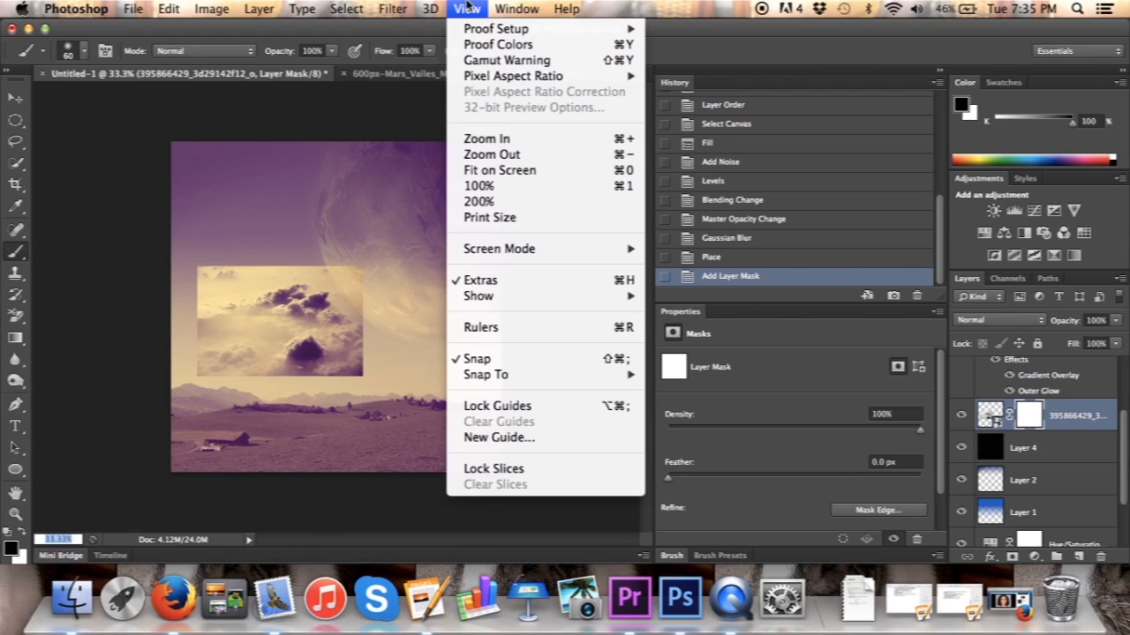
pyautogui.click(481, 138)
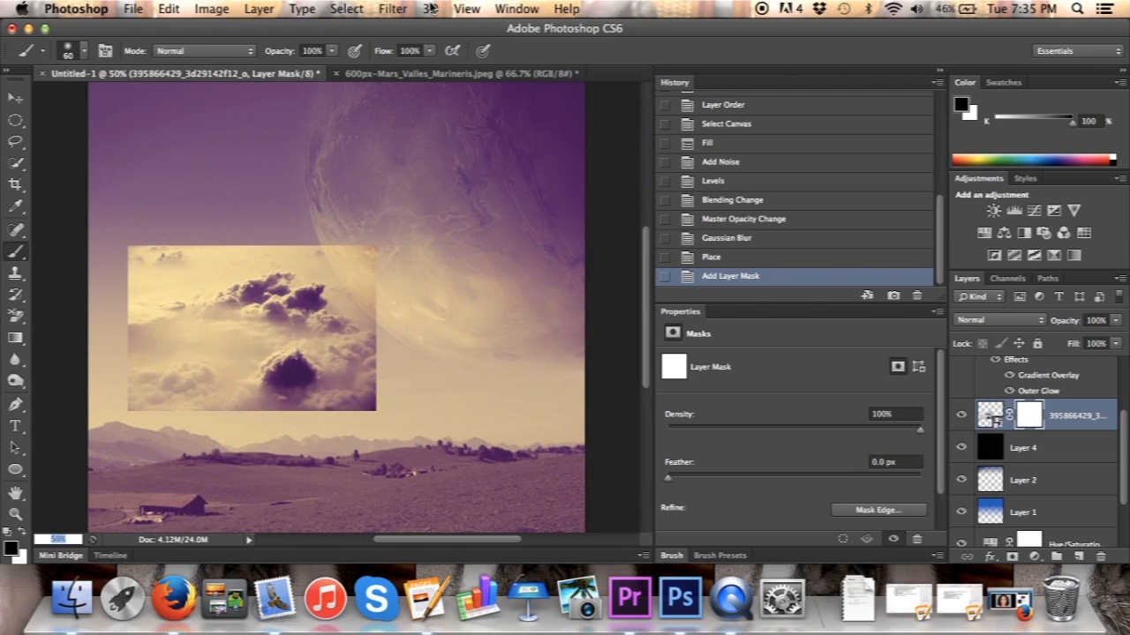
pyautogui.click(459, 9)
pyautogui.click(494, 138)
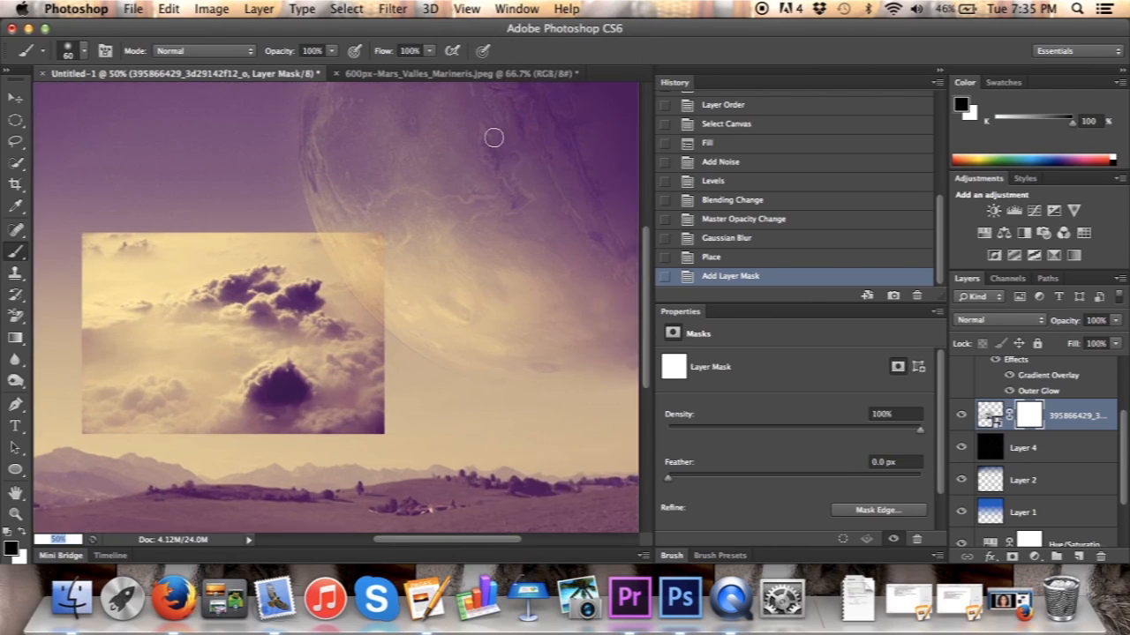
pyautogui.moveTo(482, 539); pyautogui.dragTo(444, 539)
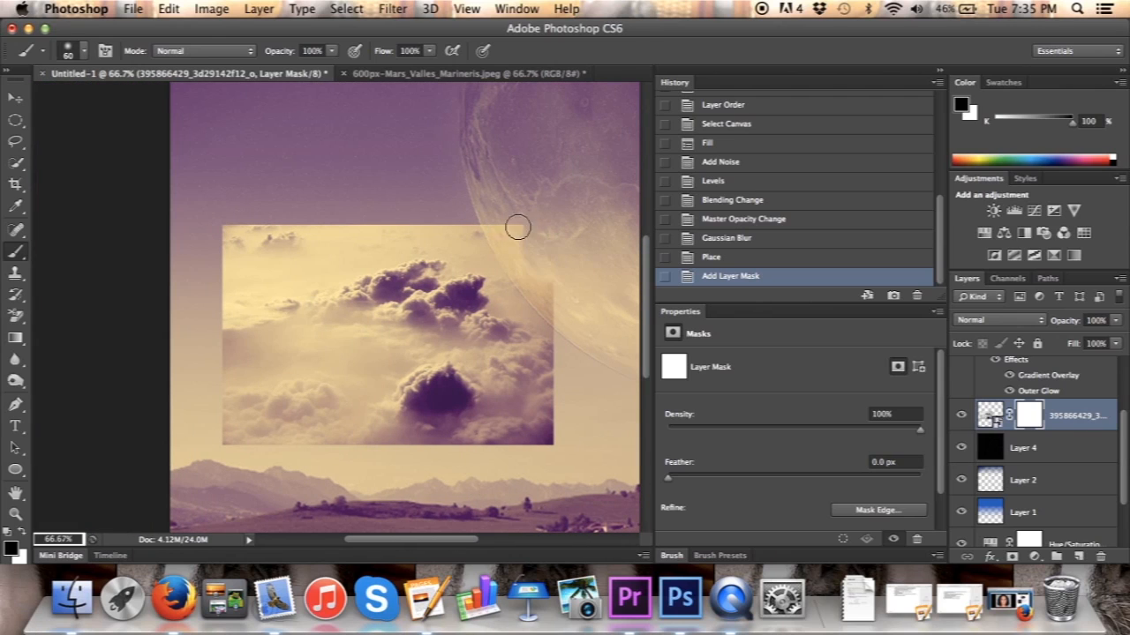
pyautogui.moveTo(492, 247)
pyautogui.mouseDown()
pyautogui.moveTo(424, 210)
pyautogui.moveTo(467, 229)
pyautogui.moveTo(385, 216)
pyautogui.moveTo(468, 228)
pyautogui.moveTo(381, 224)
pyautogui.moveTo(292, 274)
pyautogui.moveTo(310, 258)
pyautogui.moveTo(279, 241)
pyautogui.moveTo(305, 261)
pyautogui.moveTo(234, 255)
pyautogui.moveTo(215, 202)
pyautogui.moveTo(261, 211)
pyautogui.moveTo(268, 234)
pyautogui.moveTo(214, 224)
pyautogui.moveTo(378, 249)
pyautogui.moveTo(324, 224)
pyautogui.moveTo(371, 223)
pyautogui.moveTo(304, 221)
pyautogui.moveTo(256, 256)
pyautogui.moveTo(210, 308)
pyautogui.moveTo(208, 343)
pyautogui.moveTo(227, 374)
pyautogui.moveTo(340, 372)
pyautogui.moveTo(358, 412)
pyautogui.moveTo(398, 364)
pyautogui.mouseUp()
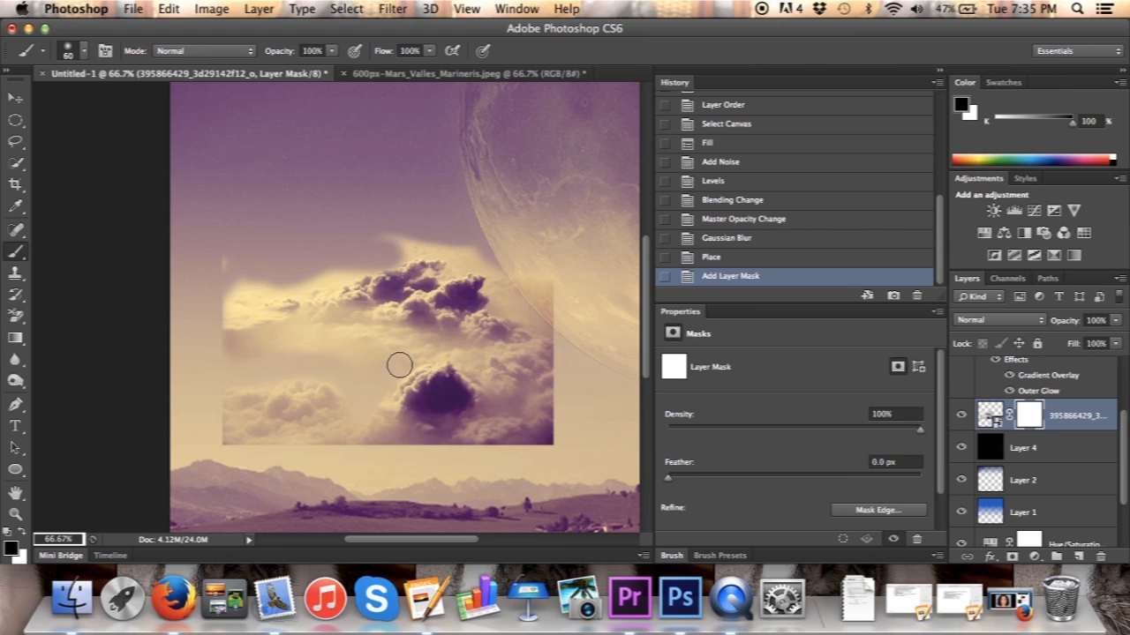
pyautogui.moveTo(392, 362)
pyautogui.mouseDown()
pyautogui.moveTo(318, 335)
pyautogui.moveTo(305, 308)
pyautogui.moveTo(321, 274)
pyautogui.moveTo(394, 244)
pyautogui.moveTo(469, 237)
pyautogui.moveTo(526, 272)
pyautogui.mouseUp()
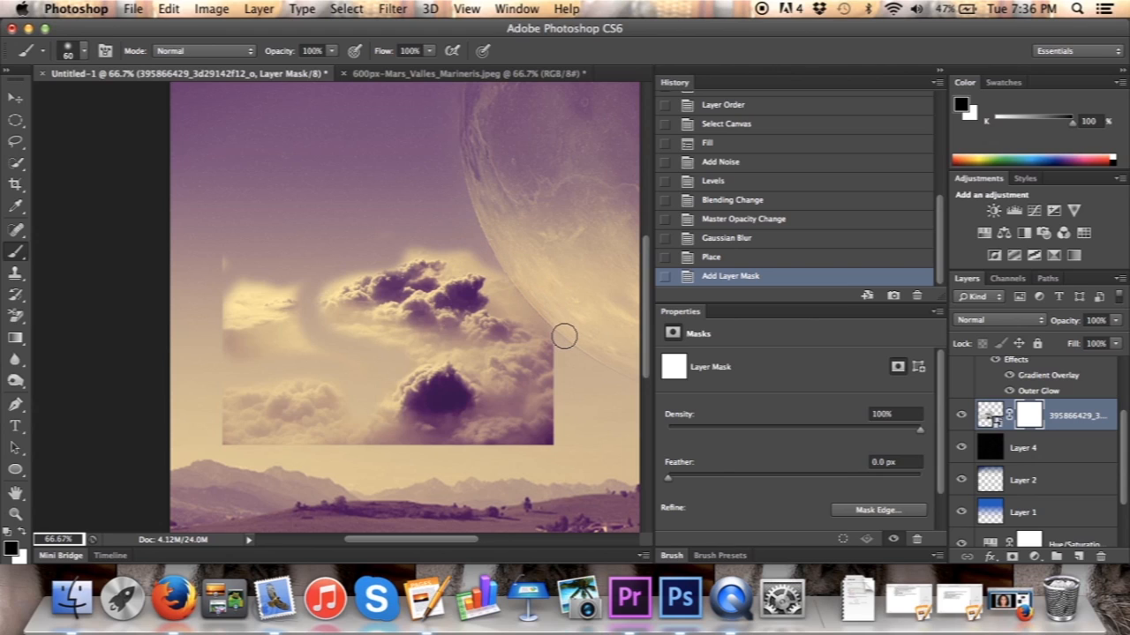
# Step: Mask out the cloud photo's hard right edge, its upper-left cloud remnants and the edges around the lower-left cloud
pyautogui.moveTo(564, 352)
pyautogui.mouseDown()
pyautogui.moveTo(555, 385)
pyautogui.moveTo(555, 322)
pyautogui.moveTo(542, 447)
pyautogui.moveTo(559, 383)
pyautogui.moveTo(565, 433)
pyautogui.moveTo(489, 482)
pyautogui.moveTo(400, 481)
pyautogui.mouseUp()
pyautogui.moveTo(219, 262)
pyautogui.mouseDown()
pyautogui.moveTo(232, 301)
pyautogui.moveTo(261, 356)
pyautogui.moveTo(254, 292)
pyautogui.moveTo(272, 276)
pyautogui.moveTo(296, 331)
pyautogui.moveTo(328, 362)
pyautogui.moveTo(373, 375)
pyautogui.moveTo(329, 353)
pyautogui.moveTo(289, 309)
pyautogui.moveTo(300, 274)
pyautogui.mouseUp()
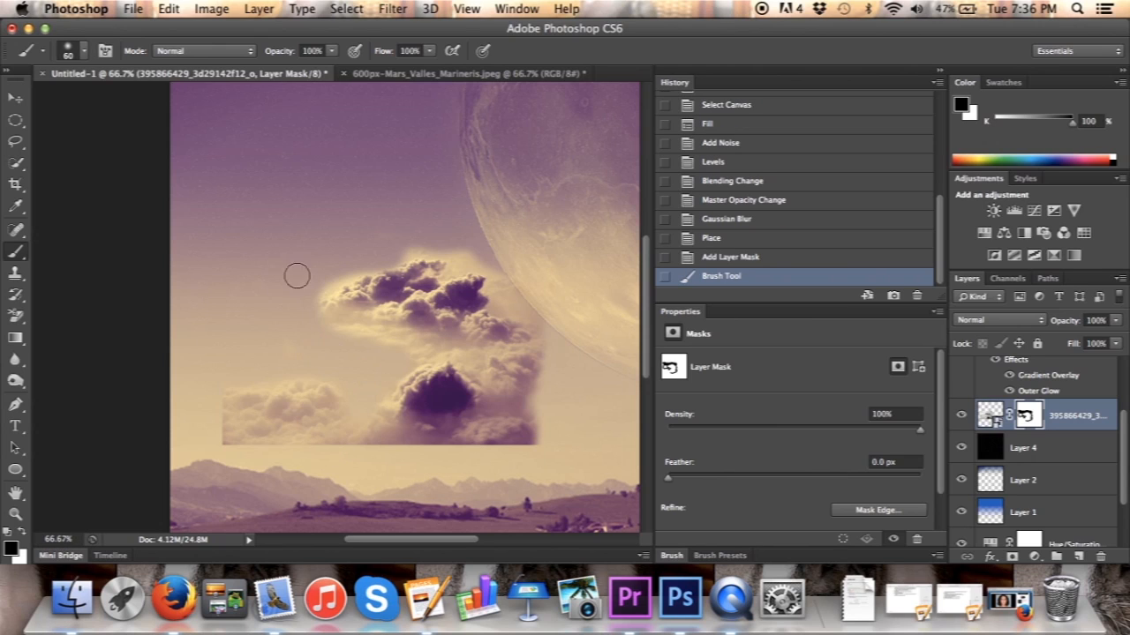
pyautogui.moveTo(257, 307); pyautogui.dragTo(243, 305)
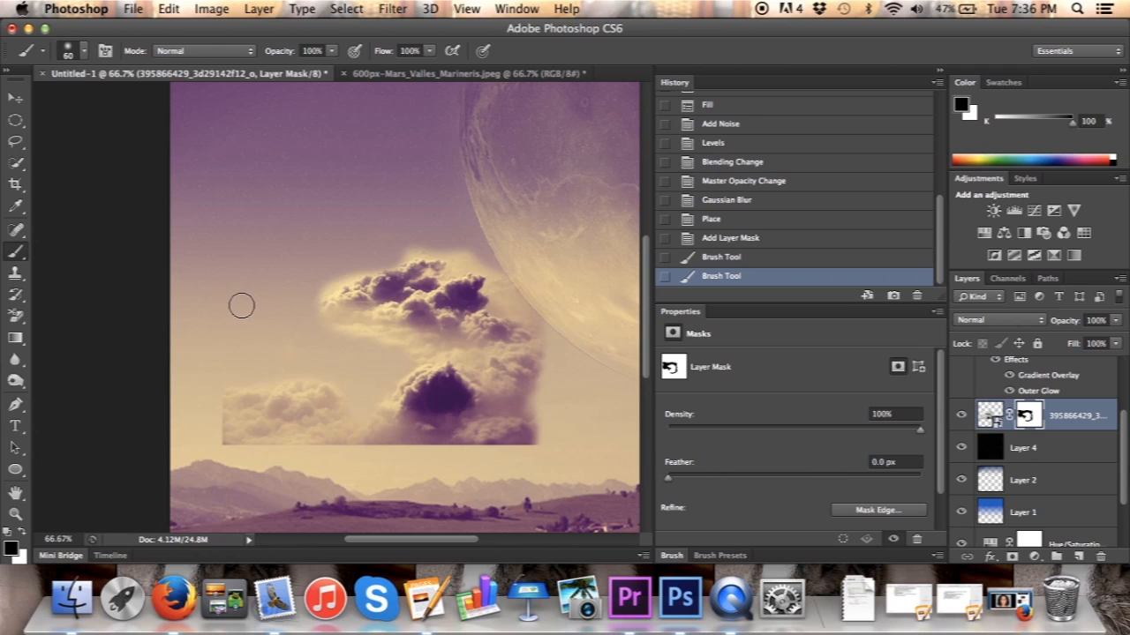
pyautogui.moveTo(247, 459)
pyautogui.mouseDown()
pyautogui.moveTo(221, 443)
pyautogui.moveTo(222, 391)
pyautogui.mouseUp()
pyautogui.moveTo(269, 468)
pyautogui.mouseDown()
pyautogui.moveTo(309, 453)
pyautogui.moveTo(229, 444)
pyautogui.moveTo(265, 446)
pyautogui.mouseUp()
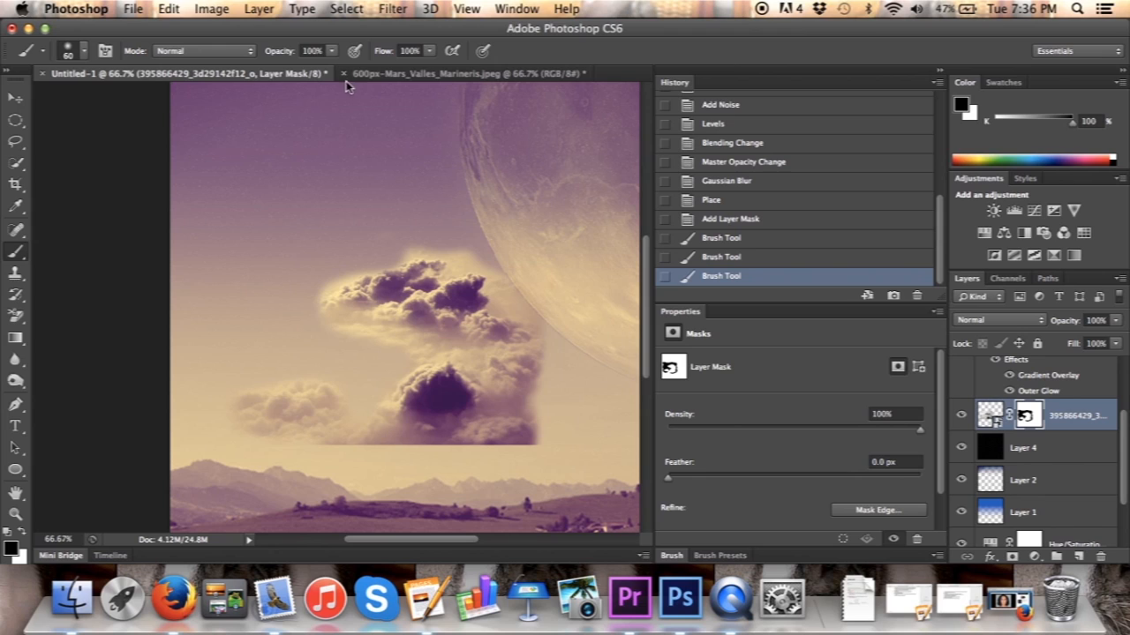
# Step: Set the brush opacity to 20% and fade the lower clouds, the photo's bottom edge and the right part of the upper cloud
pyautogui.click(333, 52)
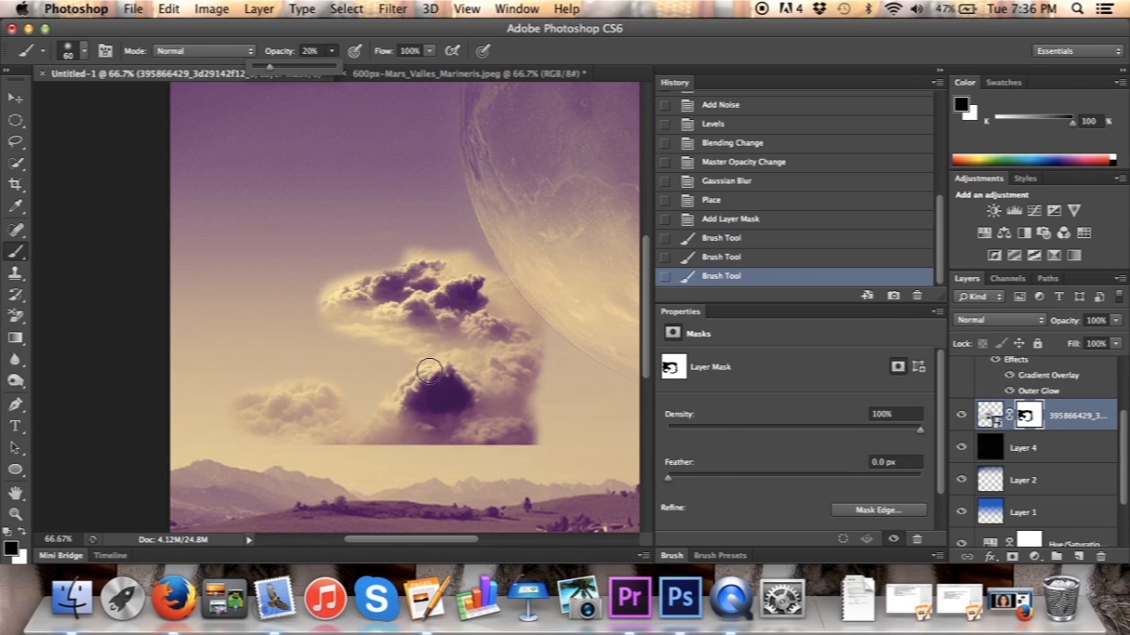
pyautogui.click(523, 437)
pyautogui.moveTo(381, 411)
pyautogui.mouseDown()
pyautogui.moveTo(434, 404)
pyautogui.moveTo(450, 383)
pyautogui.moveTo(487, 396)
pyautogui.mouseUp()
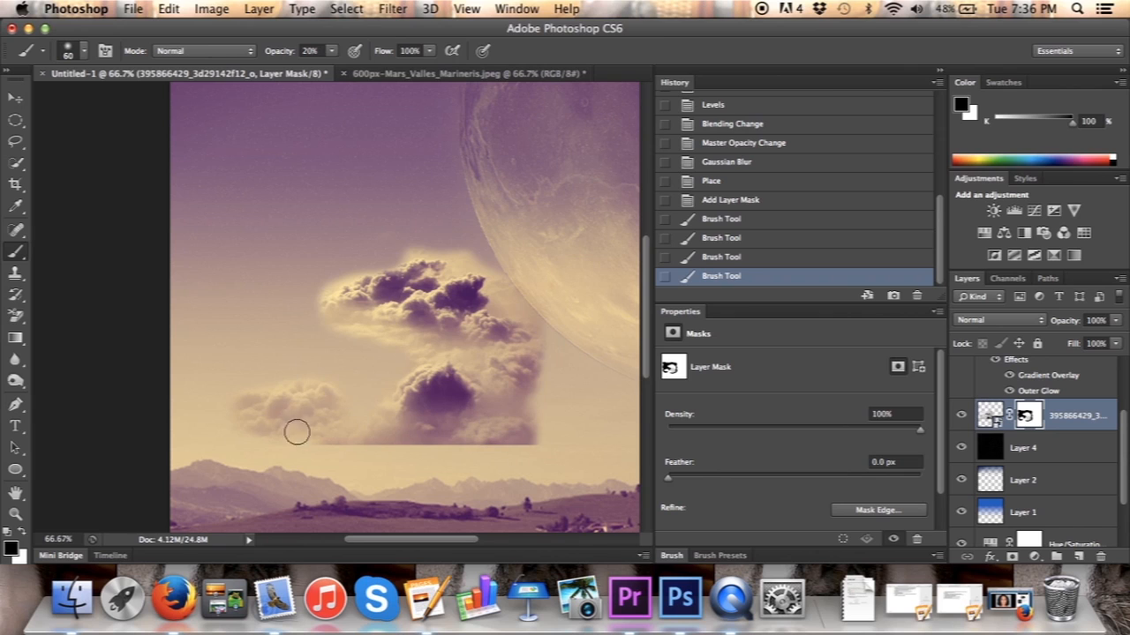
pyautogui.moveTo(339, 420); pyautogui.dragTo(307, 434)
pyautogui.moveTo(242, 400)
pyautogui.mouseDown()
pyautogui.moveTo(294, 445)
pyautogui.moveTo(341, 444)
pyautogui.moveTo(330, 418)
pyautogui.moveTo(351, 404)
pyautogui.moveTo(332, 438)
pyautogui.moveTo(274, 427)
pyautogui.moveTo(337, 395)
pyautogui.moveTo(218, 401)
pyautogui.moveTo(313, 423)
pyautogui.moveTo(245, 395)
pyautogui.mouseUp()
pyautogui.moveTo(327, 395)
pyautogui.mouseDown()
pyautogui.moveTo(236, 402)
pyautogui.moveTo(326, 436)
pyautogui.moveTo(290, 398)
pyautogui.moveTo(343, 450)
pyautogui.moveTo(345, 424)
pyautogui.moveTo(241, 433)
pyautogui.mouseUp()
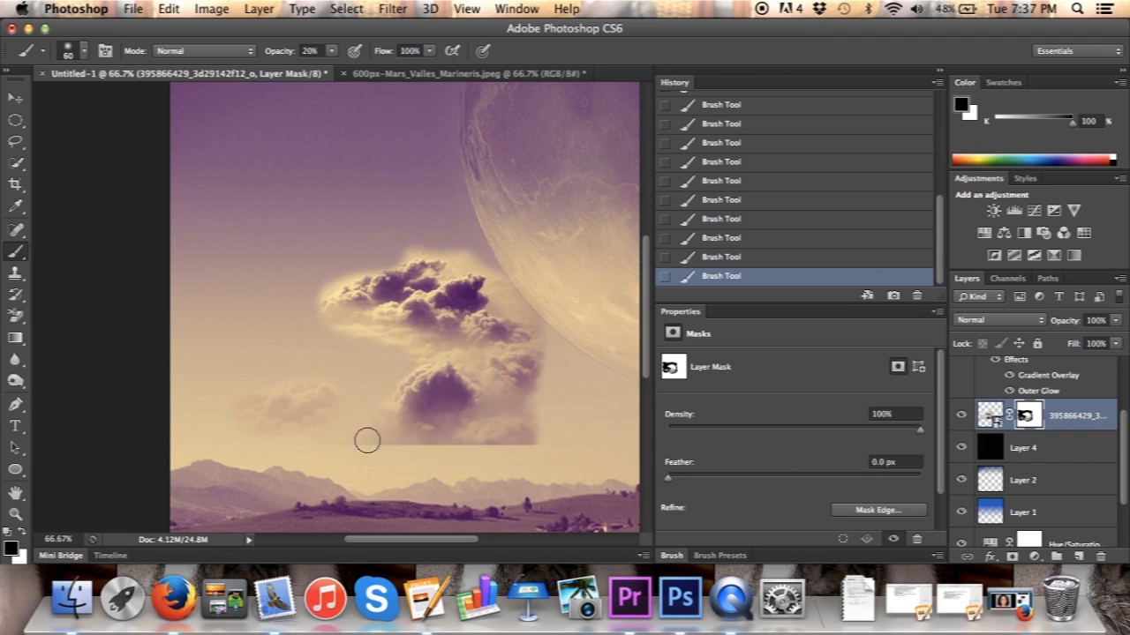
pyautogui.moveTo(455, 365)
pyautogui.mouseDown()
pyautogui.moveTo(411, 415)
pyautogui.moveTo(436, 376)
pyautogui.moveTo(371, 429)
pyautogui.moveTo(459, 350)
pyautogui.moveTo(420, 448)
pyautogui.moveTo(453, 386)
pyautogui.moveTo(438, 424)
pyautogui.moveTo(494, 390)
pyautogui.moveTo(471, 450)
pyautogui.moveTo(518, 395)
pyautogui.moveTo(483, 450)
pyautogui.moveTo(531, 433)
pyautogui.moveTo(511, 464)
pyautogui.moveTo(546, 420)
pyautogui.moveTo(503, 458)
pyautogui.moveTo(488, 448)
pyautogui.moveTo(535, 403)
pyautogui.moveTo(466, 456)
pyautogui.moveTo(520, 414)
pyautogui.moveTo(497, 419)
pyautogui.moveTo(509, 458)
pyautogui.moveTo(549, 405)
pyautogui.moveTo(515, 444)
pyautogui.moveTo(480, 444)
pyautogui.moveTo(529, 427)
pyautogui.moveTo(522, 460)
pyautogui.moveTo(541, 422)
pyautogui.moveTo(551, 439)
pyautogui.moveTo(518, 444)
pyautogui.moveTo(532, 414)
pyautogui.moveTo(493, 440)
pyautogui.moveTo(504, 444)
pyautogui.moveTo(516, 420)
pyautogui.moveTo(478, 444)
pyautogui.moveTo(520, 417)
pyautogui.moveTo(531, 424)
pyautogui.moveTo(524, 454)
pyautogui.moveTo(503, 443)
pyautogui.moveTo(534, 417)
pyautogui.moveTo(527, 402)
pyautogui.moveTo(483, 454)
pyautogui.moveTo(356, 438)
pyautogui.moveTo(463, 441)
pyautogui.moveTo(380, 443)
pyautogui.moveTo(453, 445)
pyautogui.moveTo(399, 445)
pyautogui.moveTo(452, 444)
pyautogui.moveTo(388, 436)
pyautogui.moveTo(372, 402)
pyautogui.moveTo(392, 450)
pyautogui.moveTo(391, 403)
pyautogui.mouseUp()
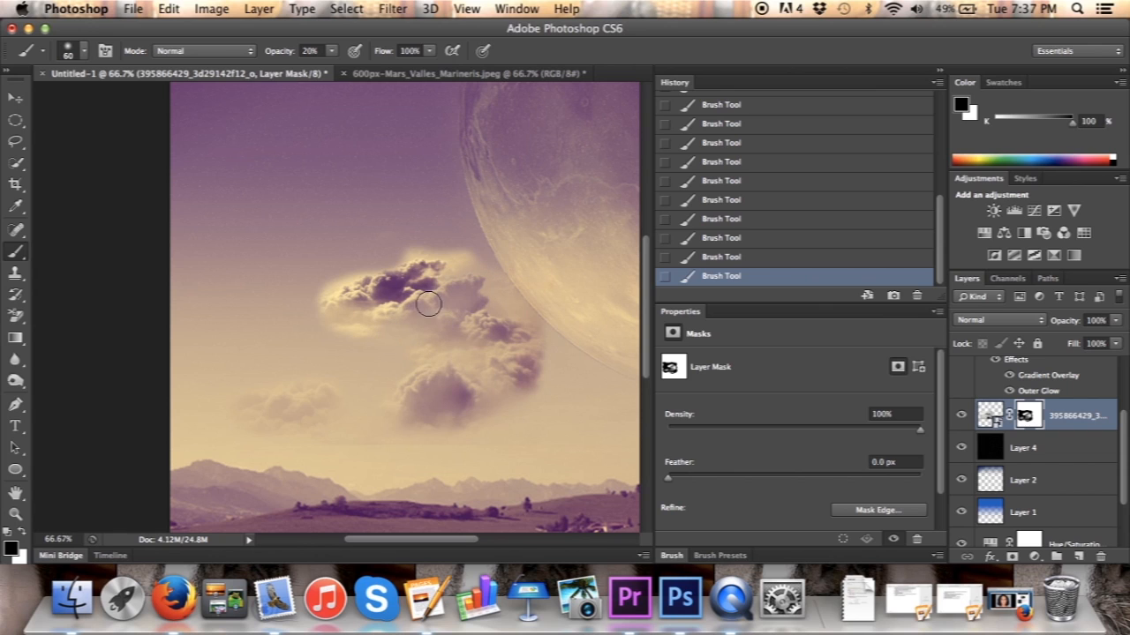
pyautogui.moveTo(440, 307)
pyautogui.mouseDown()
pyautogui.moveTo(474, 299)
pyautogui.moveTo(414, 323)
pyautogui.moveTo(508, 291)
pyautogui.moveTo(470, 302)
pyautogui.mouseUp()
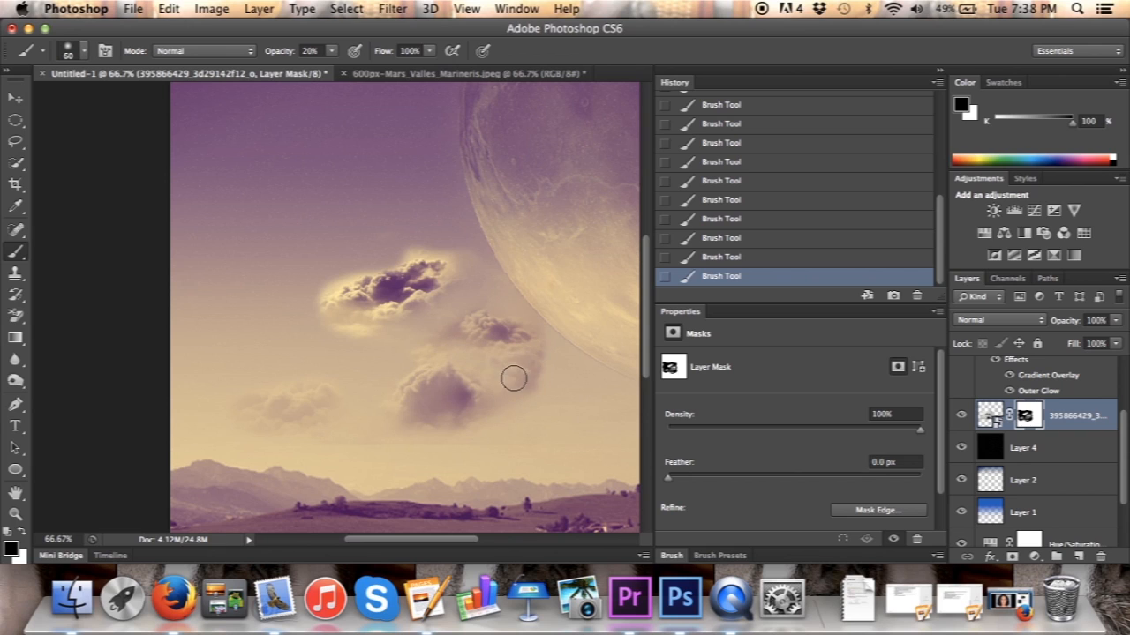
# Step: Erase the haze around the two lower-right clouds at 100% brush opacity, and fade those clouds at 20% opacity
pyautogui.click(332, 52)
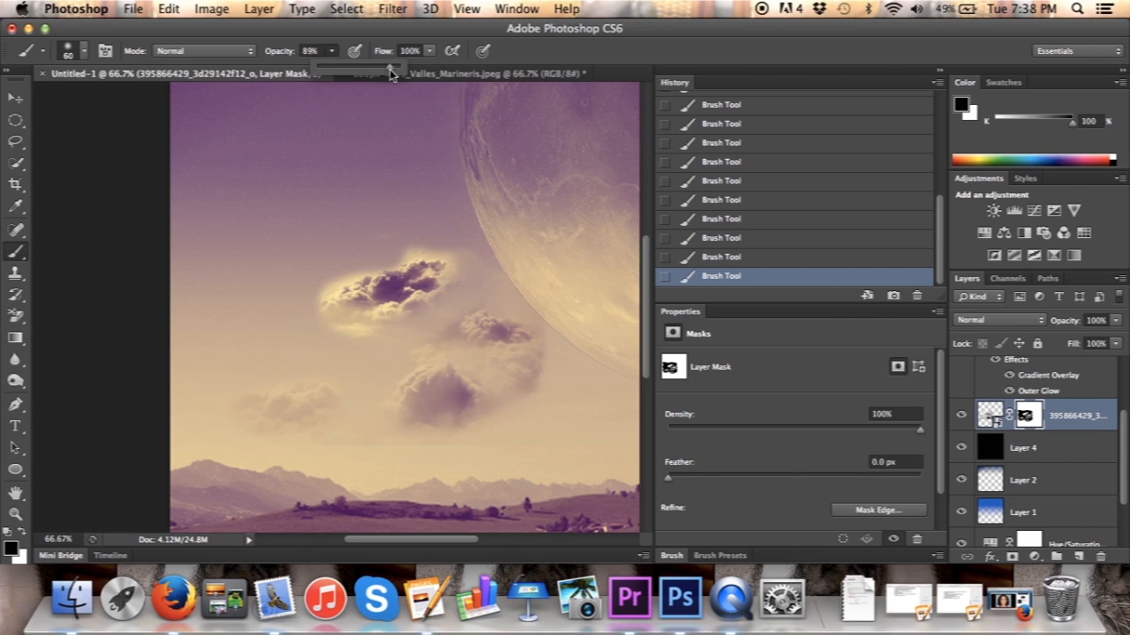
pyautogui.moveTo(535, 392); pyautogui.dragTo(509, 375)
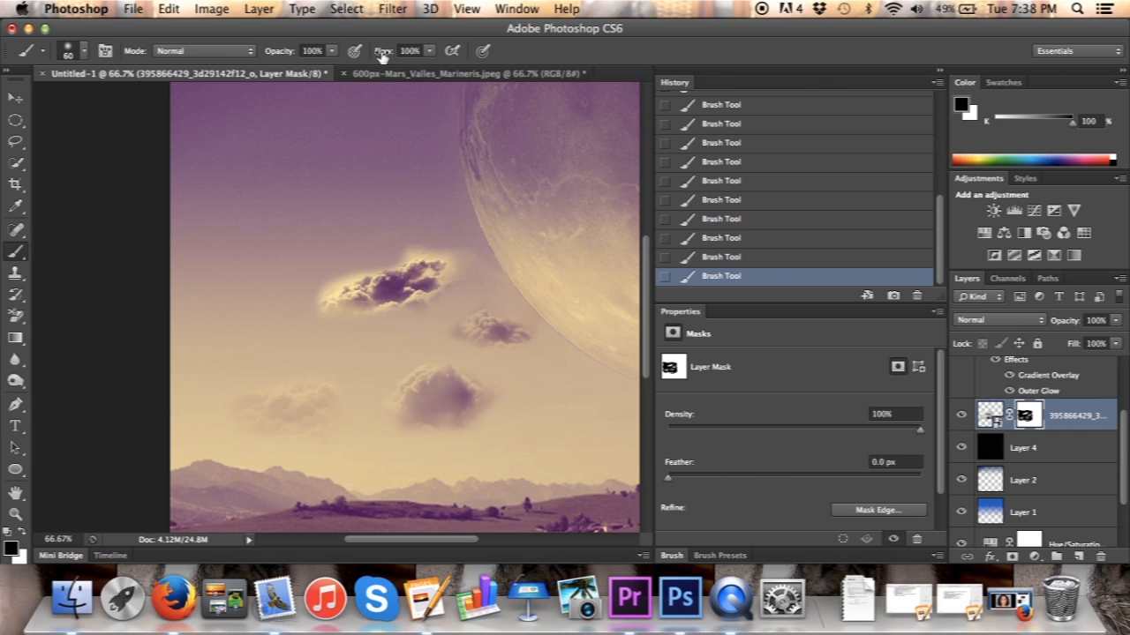
pyautogui.click(333, 52)
pyautogui.moveTo(333, 67); pyautogui.dragTo(270, 82)
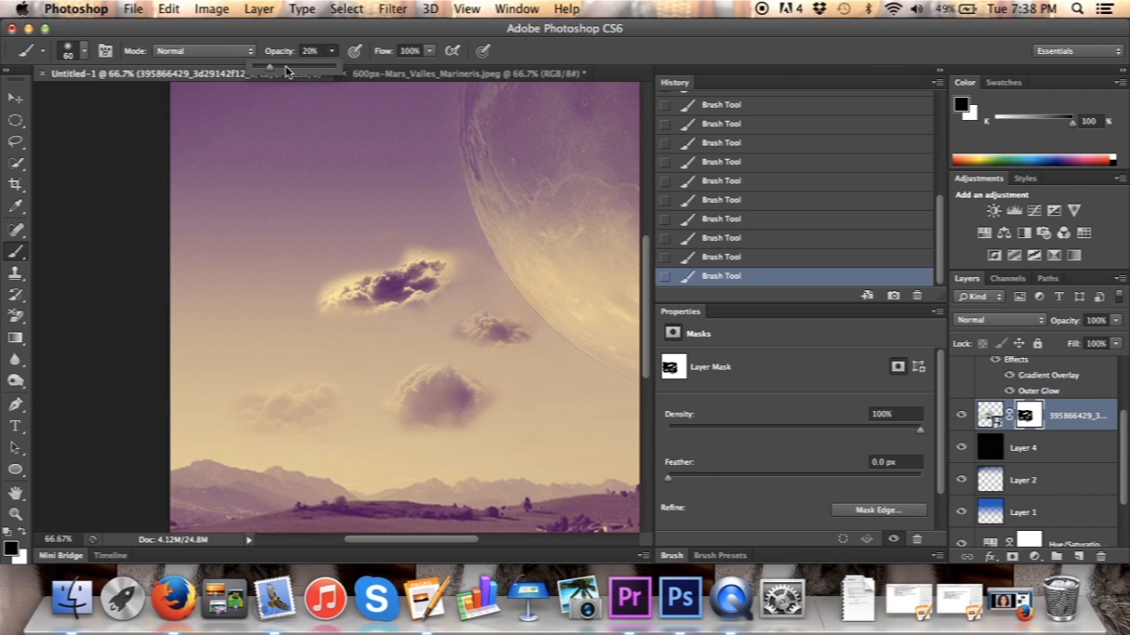
pyautogui.moveTo(415, 412)
pyautogui.mouseDown()
pyautogui.moveTo(415, 373)
pyautogui.moveTo(478, 421)
pyautogui.moveTo(471, 392)
pyautogui.moveTo(491, 400)
pyautogui.moveTo(472, 429)
pyautogui.moveTo(415, 407)
pyautogui.moveTo(437, 369)
pyautogui.moveTo(415, 422)
pyautogui.moveTo(463, 412)
pyautogui.moveTo(475, 397)
pyautogui.moveTo(474, 434)
pyautogui.moveTo(481, 411)
pyautogui.moveTo(458, 372)
pyautogui.moveTo(439, 362)
pyautogui.moveTo(405, 386)
pyautogui.moveTo(404, 414)
pyautogui.moveTo(463, 417)
pyautogui.moveTo(512, 347)
pyautogui.moveTo(486, 319)
pyautogui.moveTo(459, 339)
pyautogui.moveTo(526, 339)
pyautogui.moveTo(462, 331)
pyautogui.moveTo(497, 310)
pyautogui.moveTo(522, 347)
pyautogui.moveTo(462, 334)
pyautogui.moveTo(526, 331)
pyautogui.mouseUp()
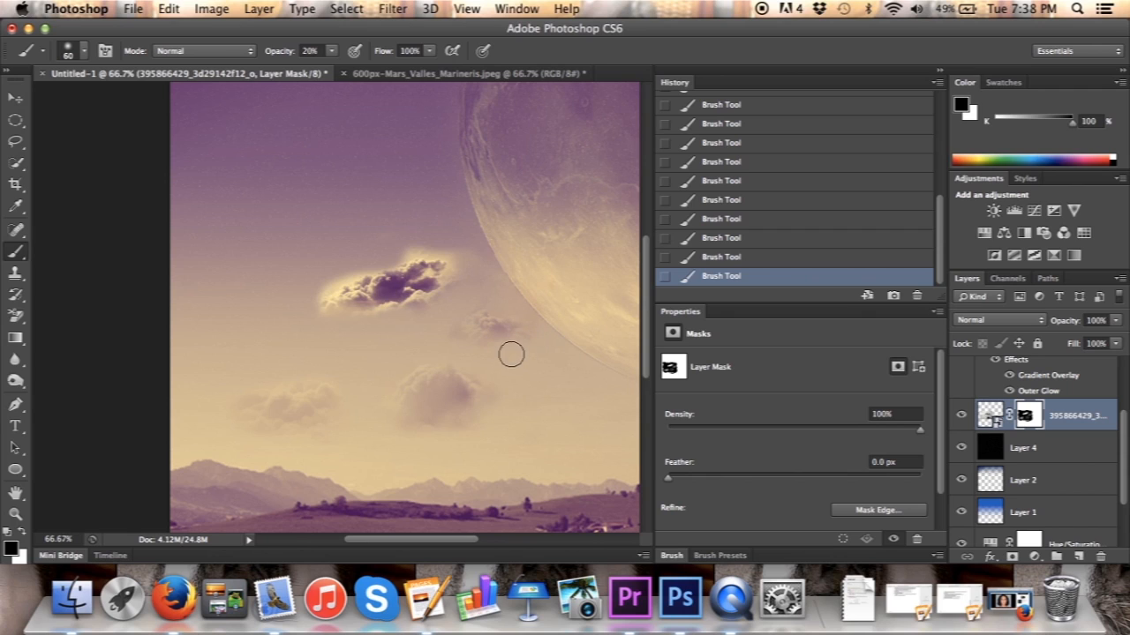
# Step: Fade the bright halo and edges of the upper dark cloud on the cloud mask at 20% brush opacity
pyautogui.moveTo(406, 275)
pyautogui.mouseDown()
pyautogui.moveTo(324, 296)
pyautogui.moveTo(416, 286)
pyautogui.moveTo(377, 306)
pyautogui.moveTo(436, 259)
pyautogui.moveTo(434, 285)
pyautogui.moveTo(389, 308)
pyautogui.moveTo(397, 288)
pyautogui.moveTo(373, 282)
pyautogui.moveTo(322, 307)
pyautogui.moveTo(386, 308)
pyautogui.moveTo(428, 274)
pyautogui.mouseUp()
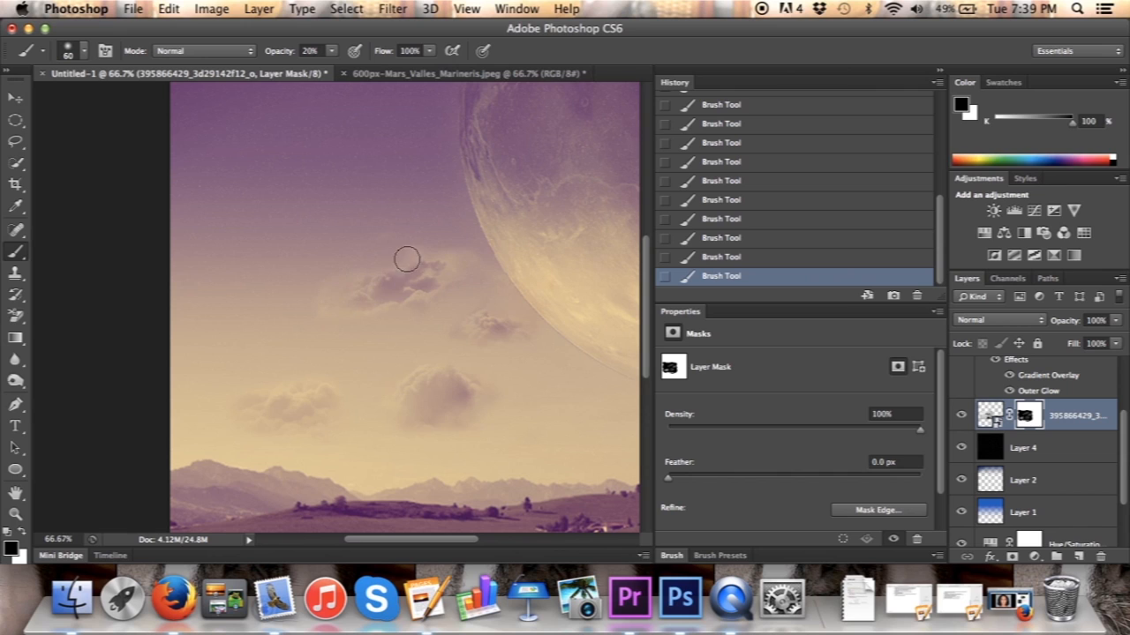
pyautogui.moveTo(444, 277); pyautogui.dragTo(374, 305)
pyautogui.moveTo(459, 260)
pyautogui.mouseDown()
pyautogui.moveTo(437, 303)
pyautogui.moveTo(389, 310)
pyautogui.moveTo(374, 273)
pyautogui.mouseUp()
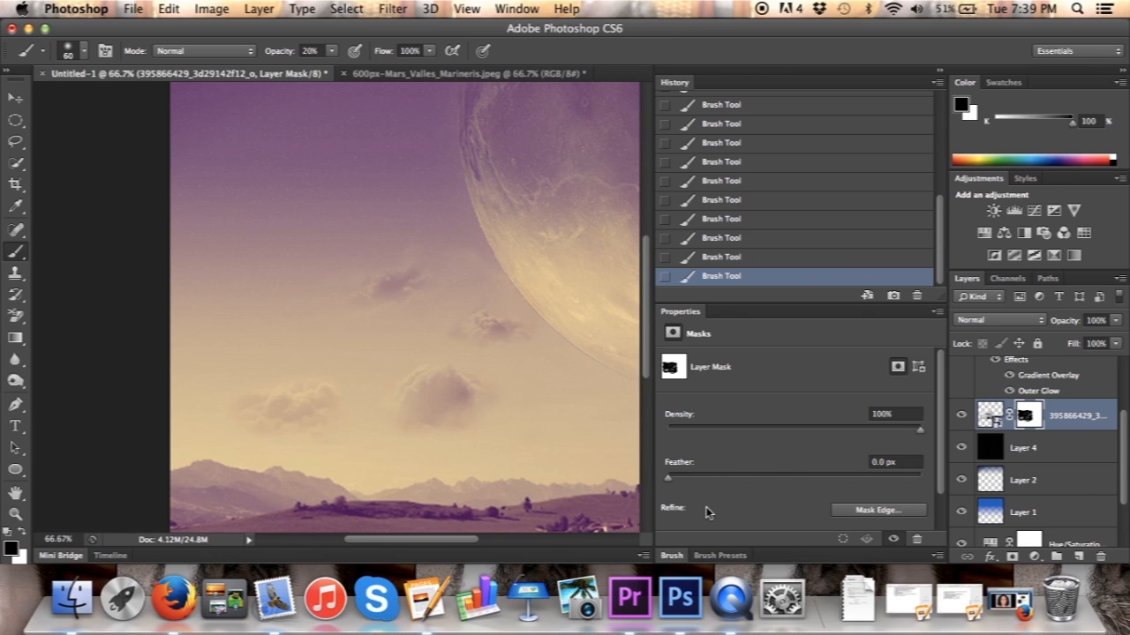
# Step: Place b17jaap005.jpg from the desktop into the scene at 100% scale, over the planet in the right part of the sky
pyautogui.hotkey('ctrl', 'Left')
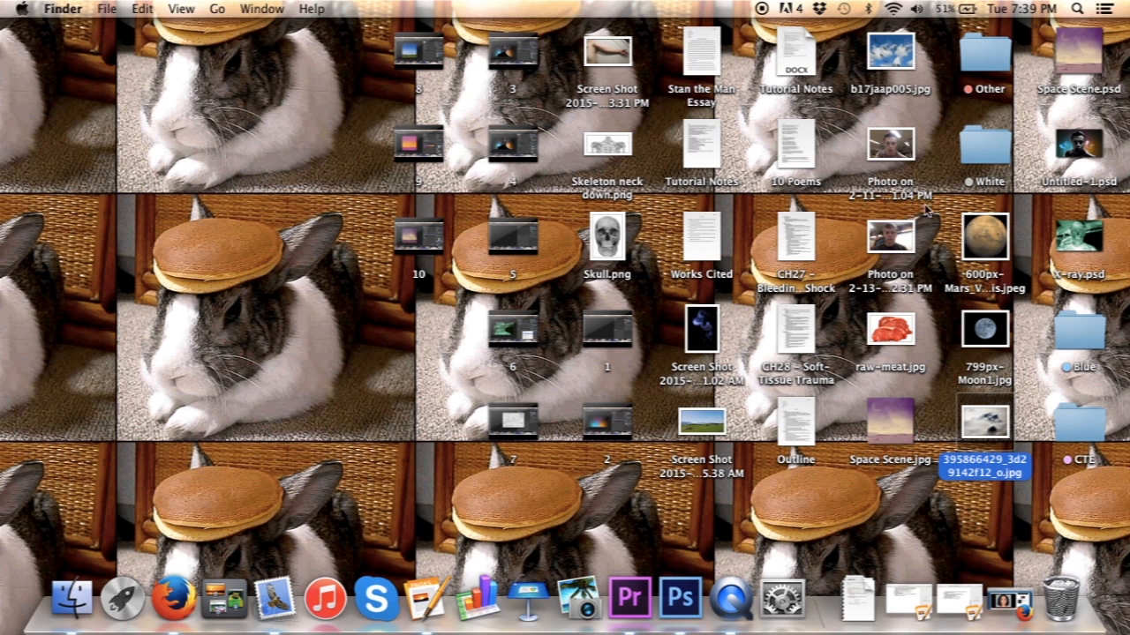
pyautogui.moveTo(898, 69); pyautogui.dragTo(371, 278)
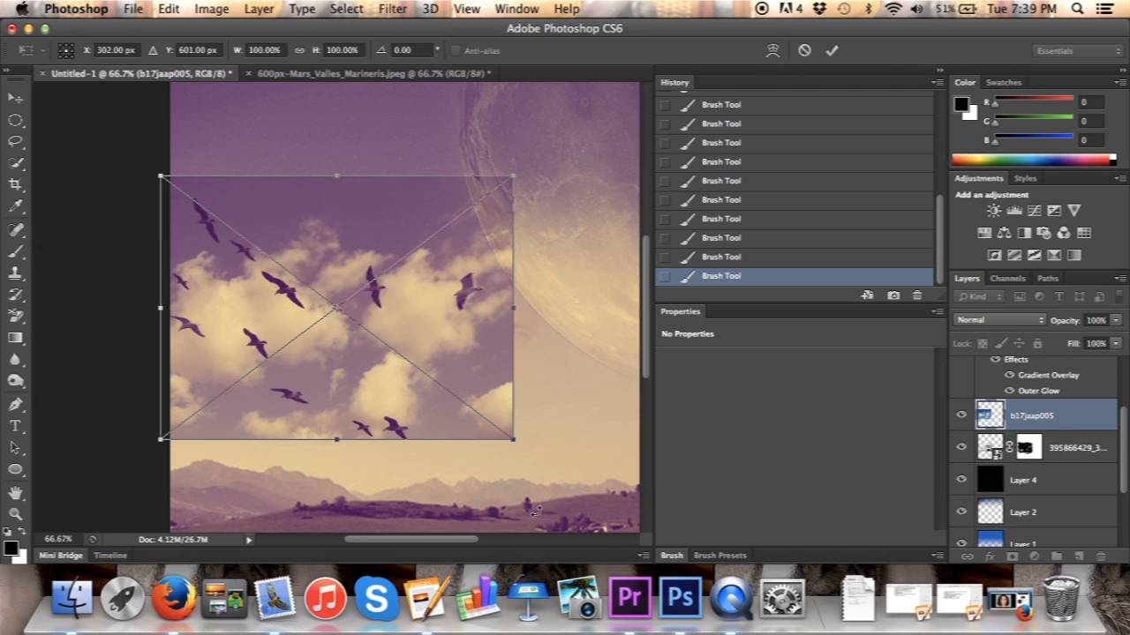
pyautogui.moveTo(447, 540); pyautogui.dragTo(503, 561)
pyautogui.moveTo(167, 328); pyautogui.dragTo(471, 339)
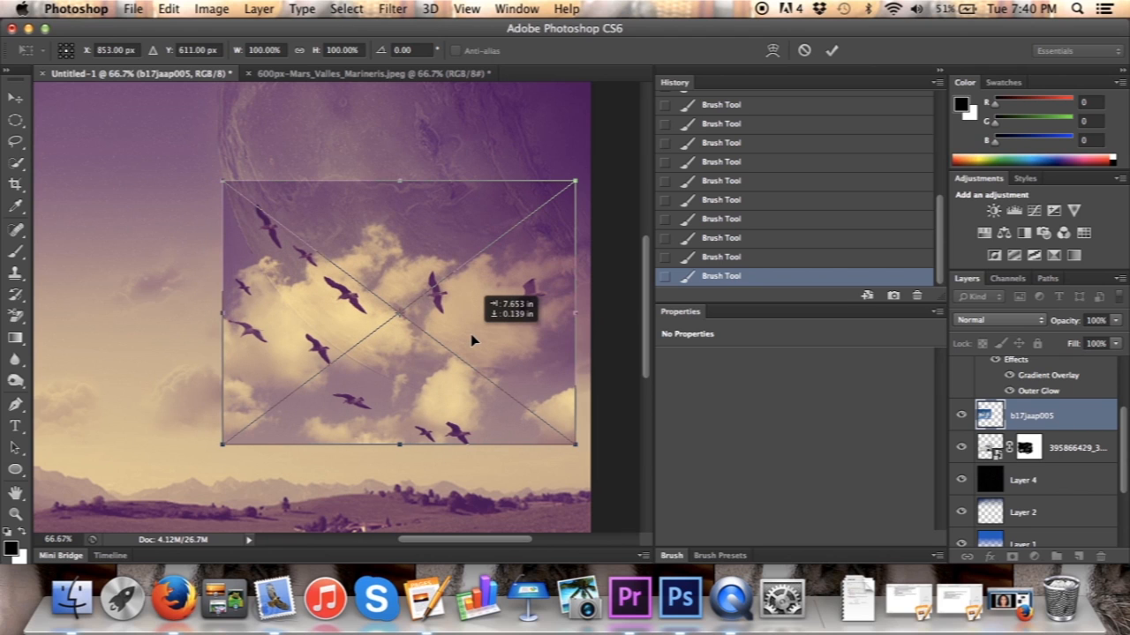
pyautogui.moveTo(471, 335); pyautogui.dragTo(474, 229)
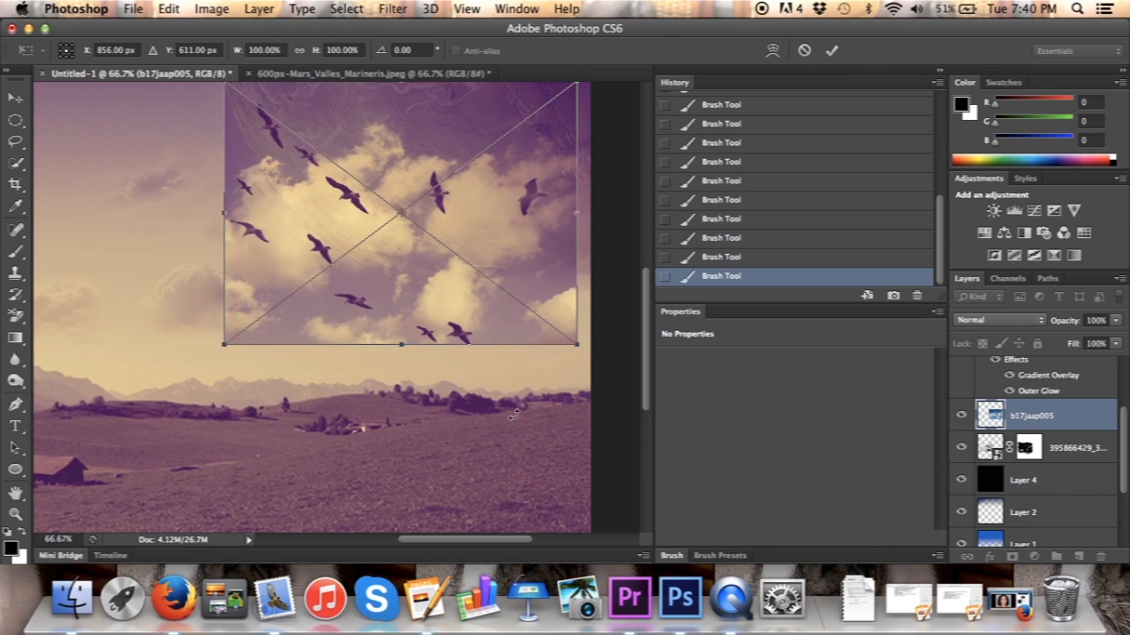
pyautogui.moveTo(495, 541); pyautogui.dragTo(445, 547)
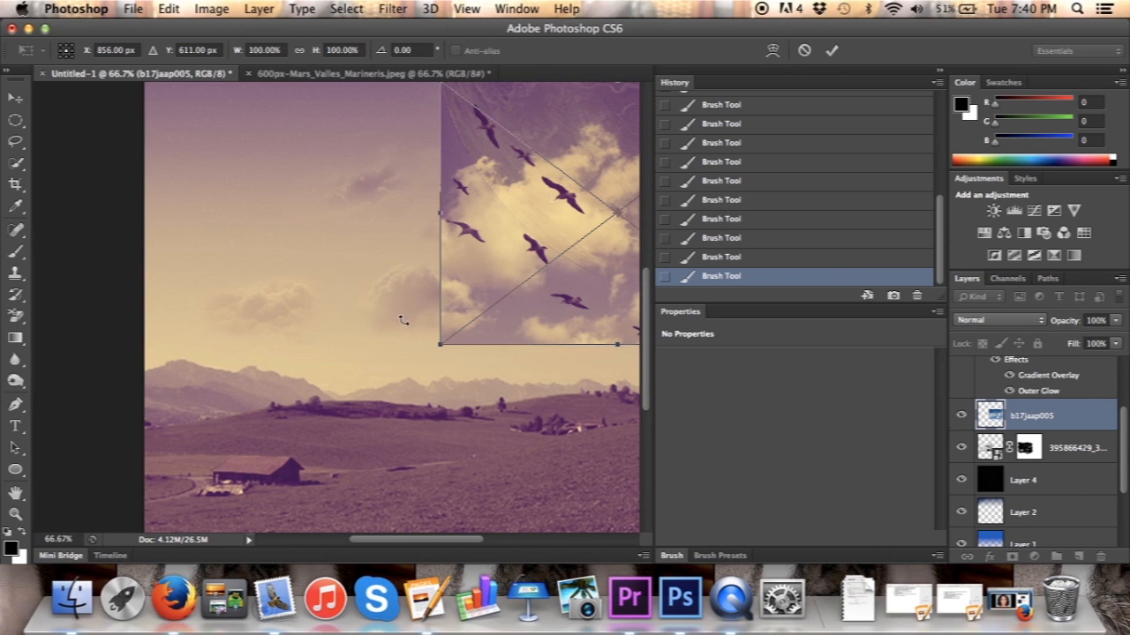
pyautogui.moveTo(468, 542); pyautogui.dragTo(524, 542)
pyautogui.click(832, 50)
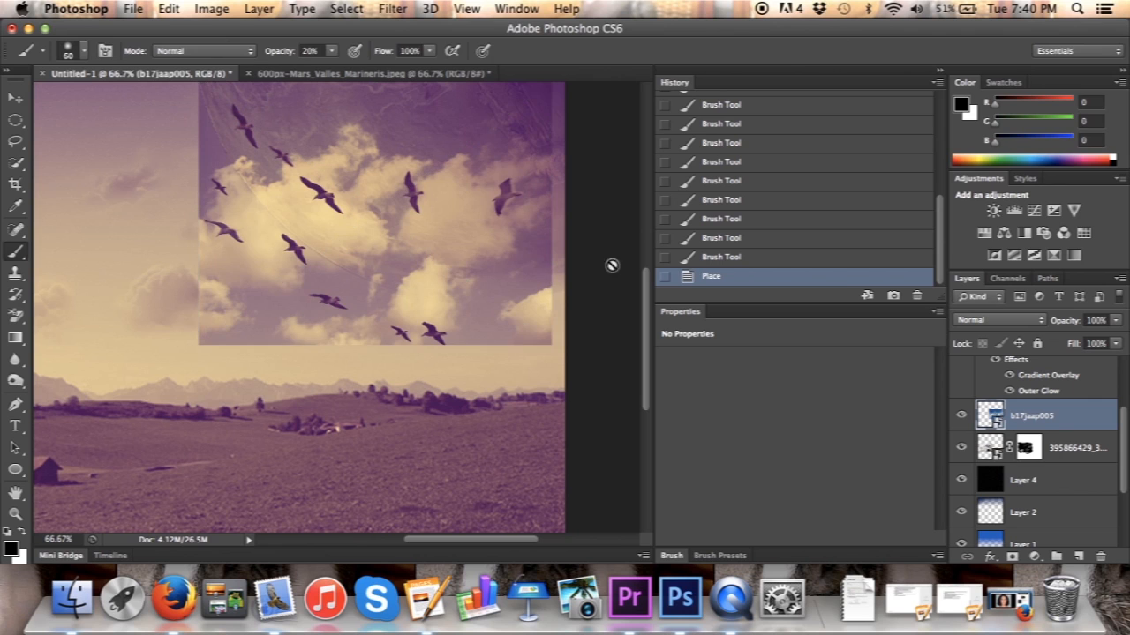
# Step: Move the b17jaap005 bird photo down to the lower-right ground, clear of the planet and the existing clouds
pyautogui.moveTo(469, 545)
pyautogui.mouseDown()
pyautogui.moveTo(412, 543)
pyautogui.moveTo(483, 543)
pyautogui.mouseUp()
pyautogui.click(362, 277)
pyautogui.click(625, 241)
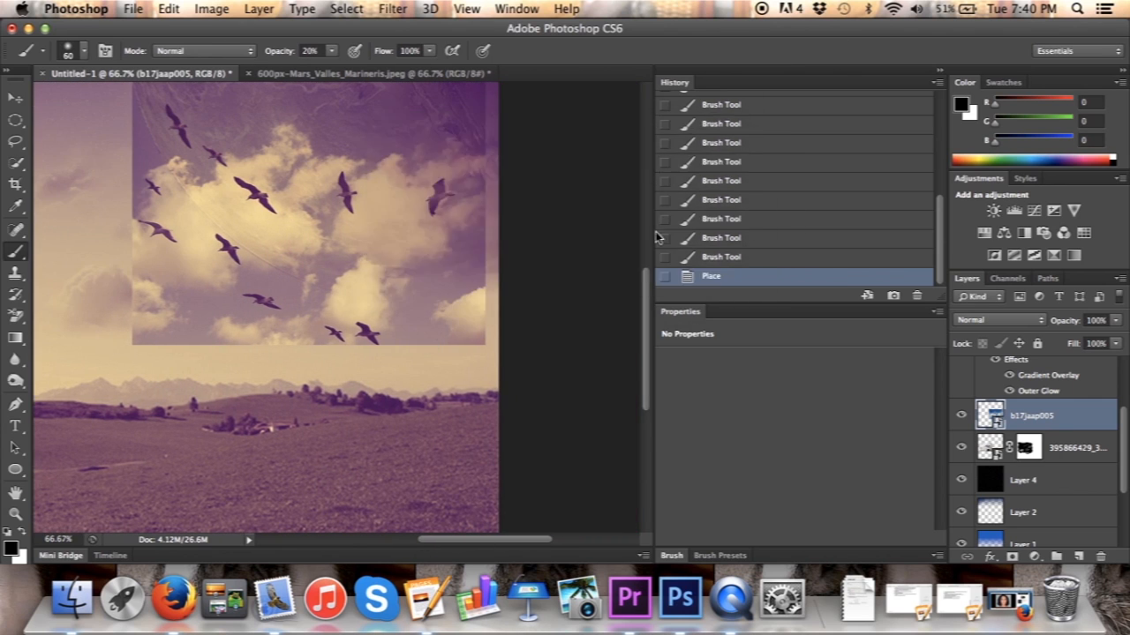
pyautogui.click(686, 225)
pyautogui.click(16, 97)
pyautogui.moveTo(335, 228); pyautogui.dragTo(495, 459)
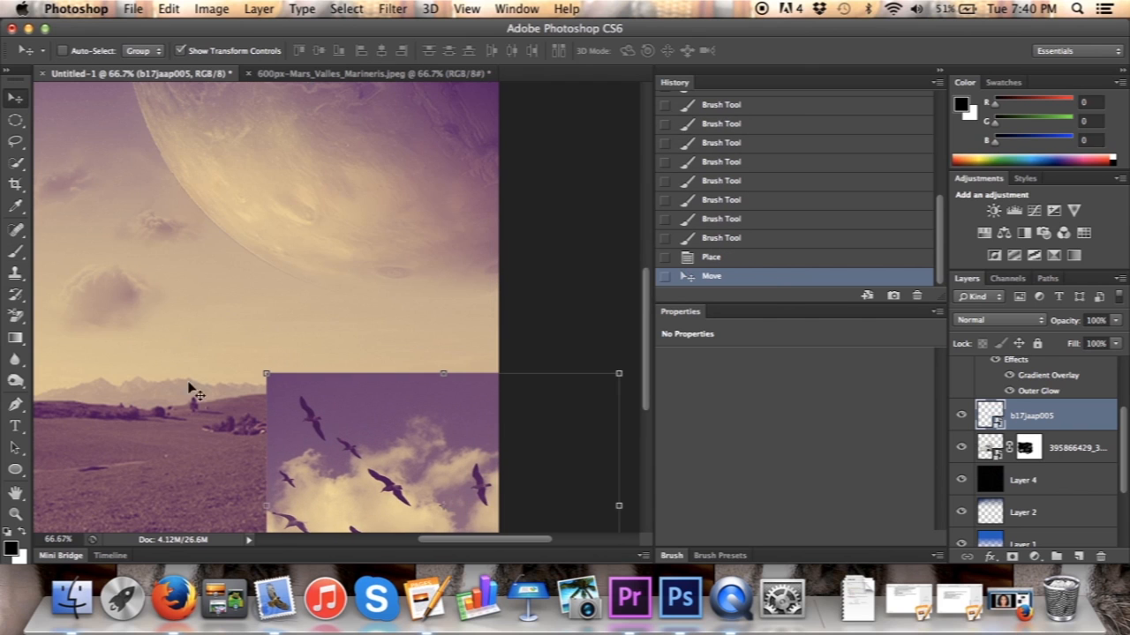
pyautogui.moveTo(435, 545); pyautogui.dragTo(357, 541)
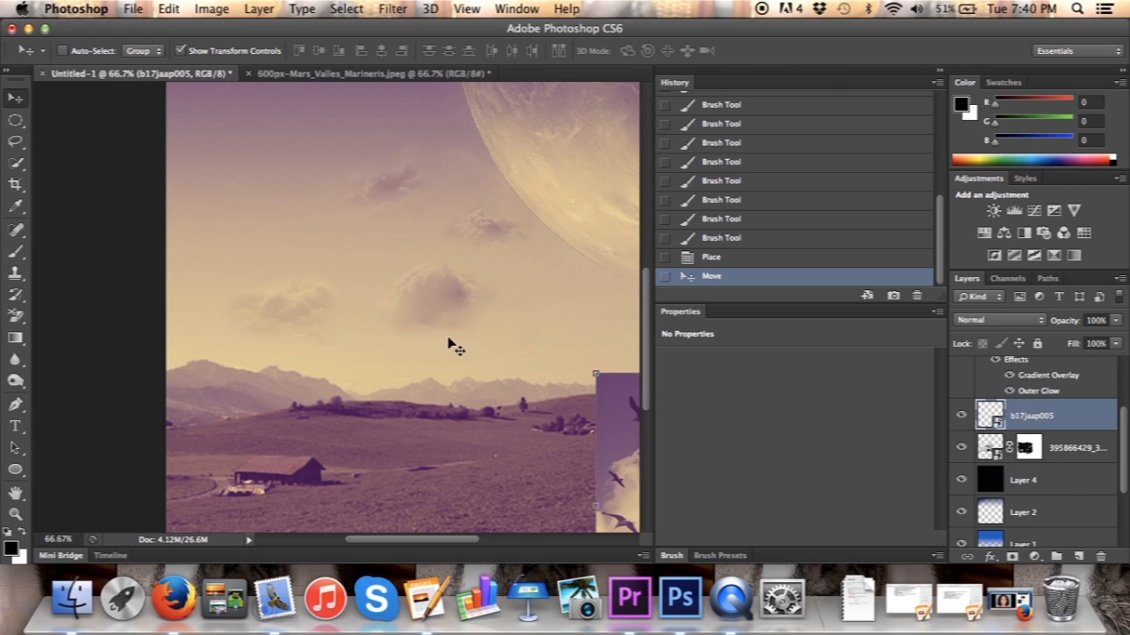
# Step: Scale the masked dark cloud layer down to about 88%, keeping its lower-left corner in place
pyautogui.click(1068, 451)
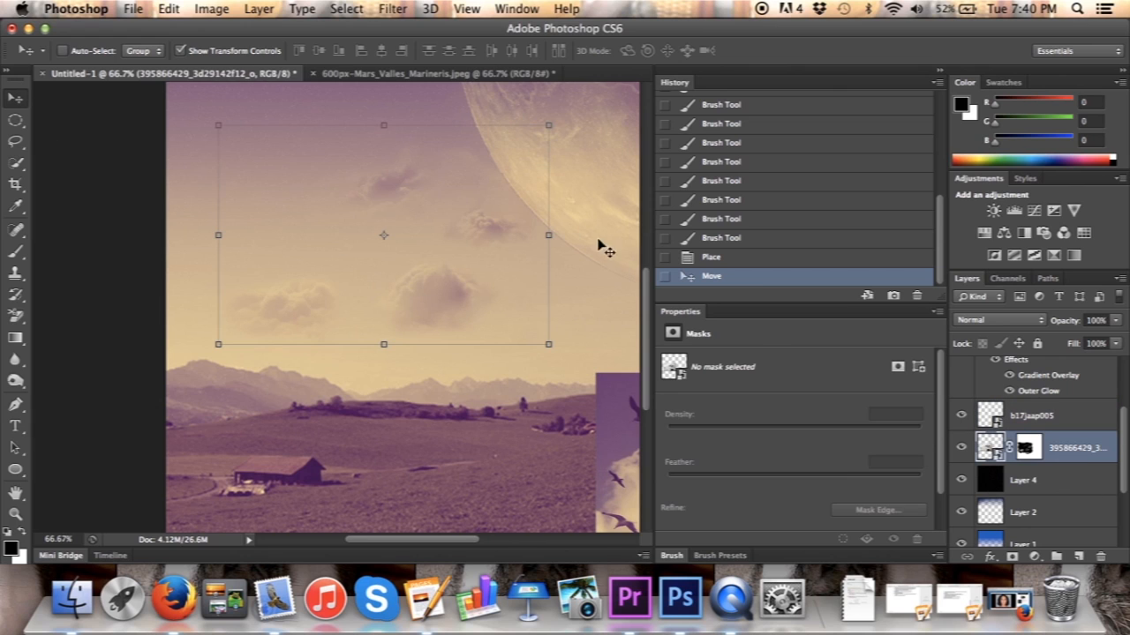
pyautogui.moveTo(547, 125); pyautogui.dragTo(517, 147)
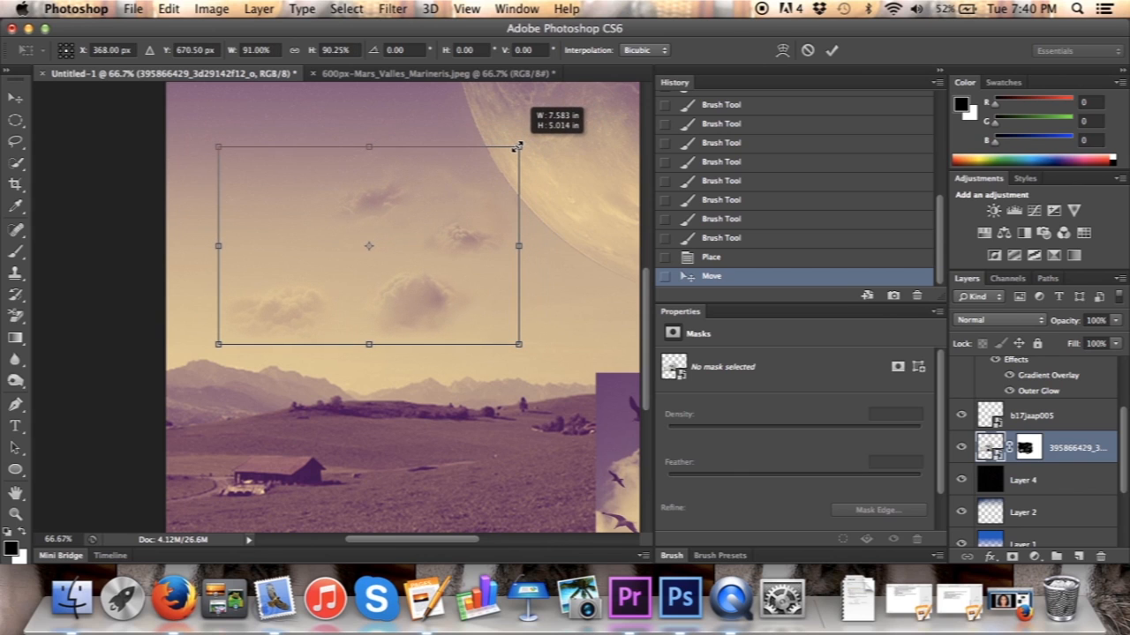
pyautogui.moveTo(517, 148); pyautogui.dragTo(509, 153)
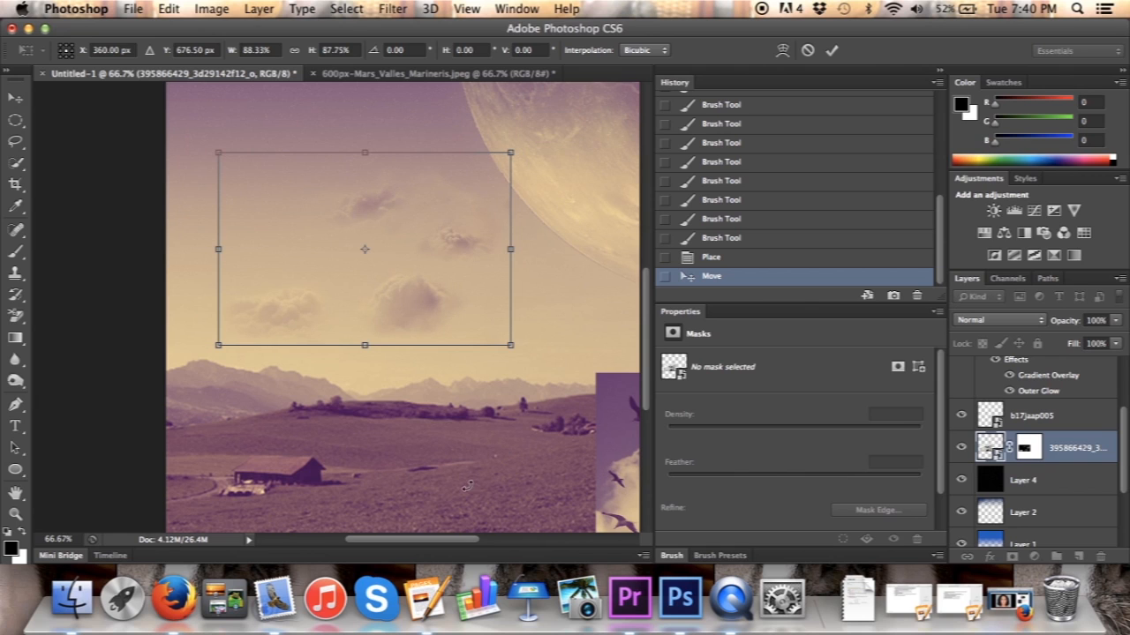
pyautogui.moveTo(458, 544); pyautogui.dragTo(519, 537)
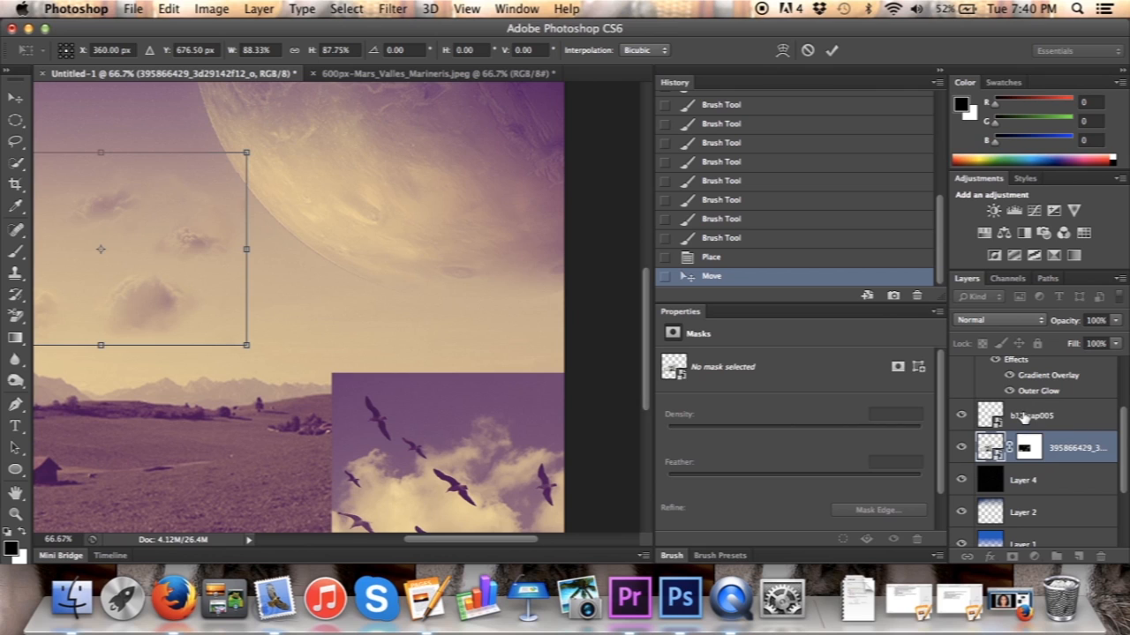
pyautogui.click(831, 50)
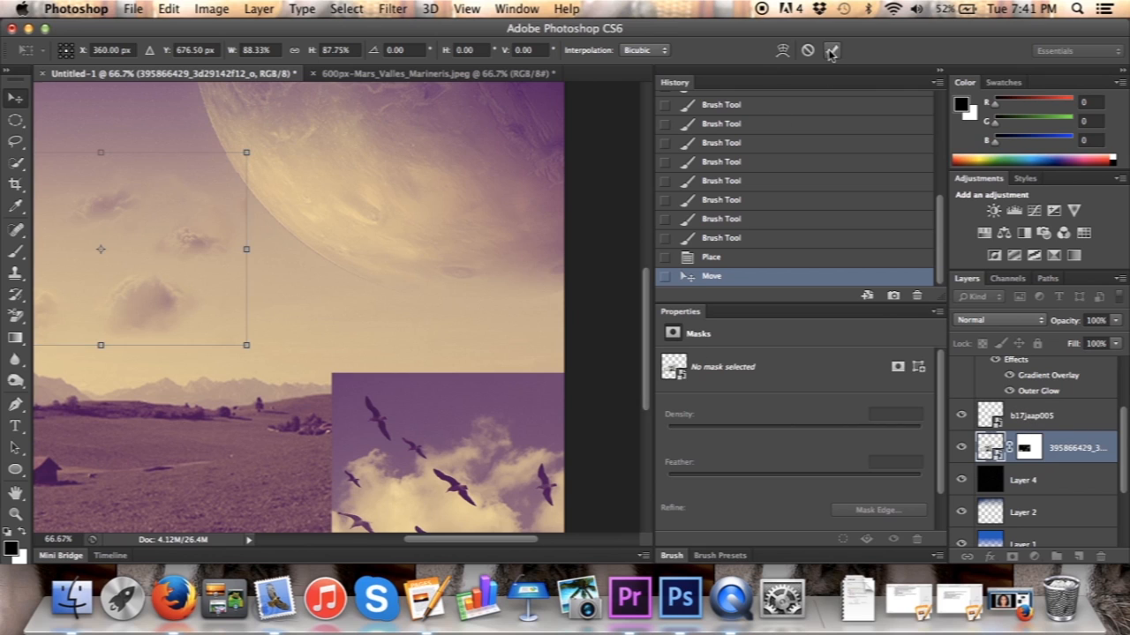
pyautogui.moveTo(461, 419); pyautogui.dragTo(406, 314)
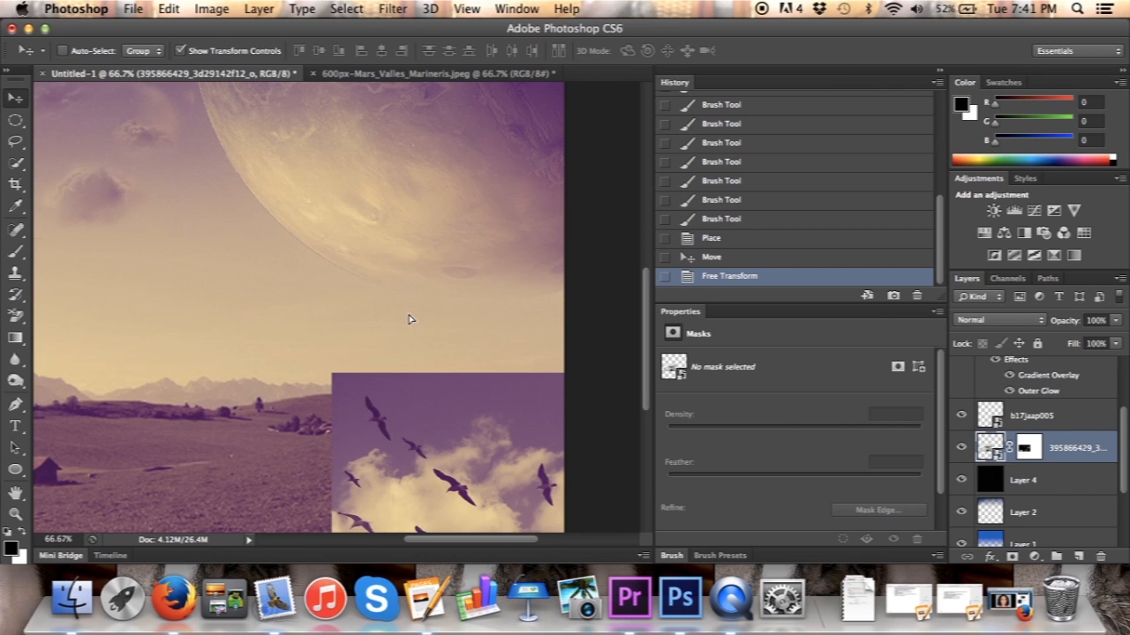
pyautogui.hotkey('ctrl', 'z')
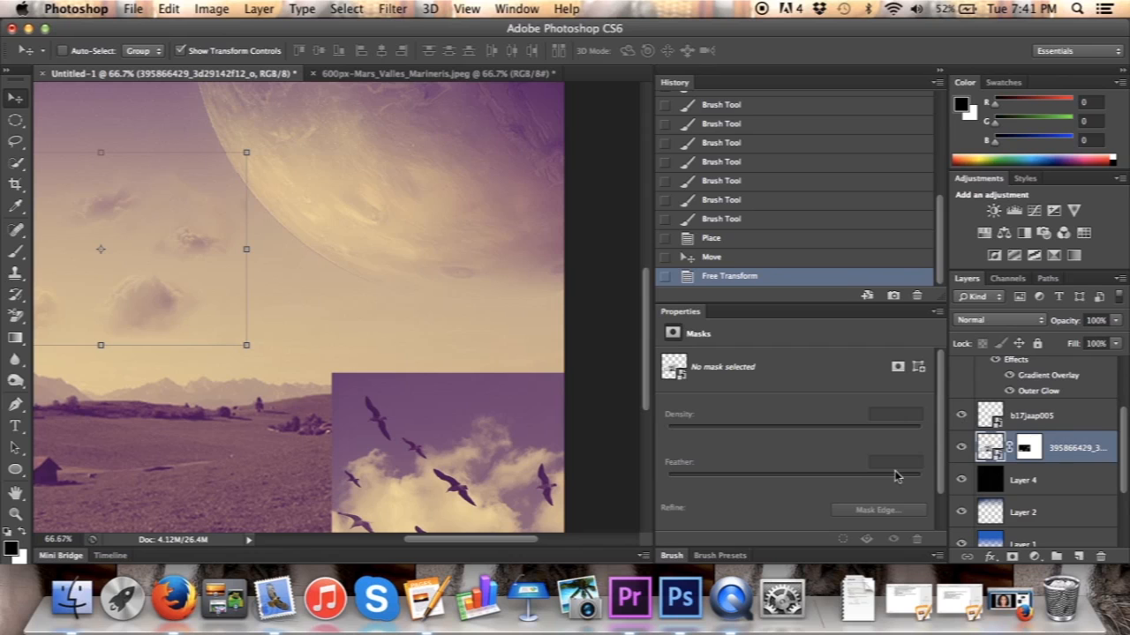
pyautogui.moveTo(463, 426); pyautogui.dragTo(423, 366)
pyautogui.press('super+z')
# Step: Move the b17jaap005 bird photo up over the planet's lower part and the horizon
pyautogui.click(1033, 419)
pyautogui.moveTo(498, 438); pyautogui.dragTo(307, 222)
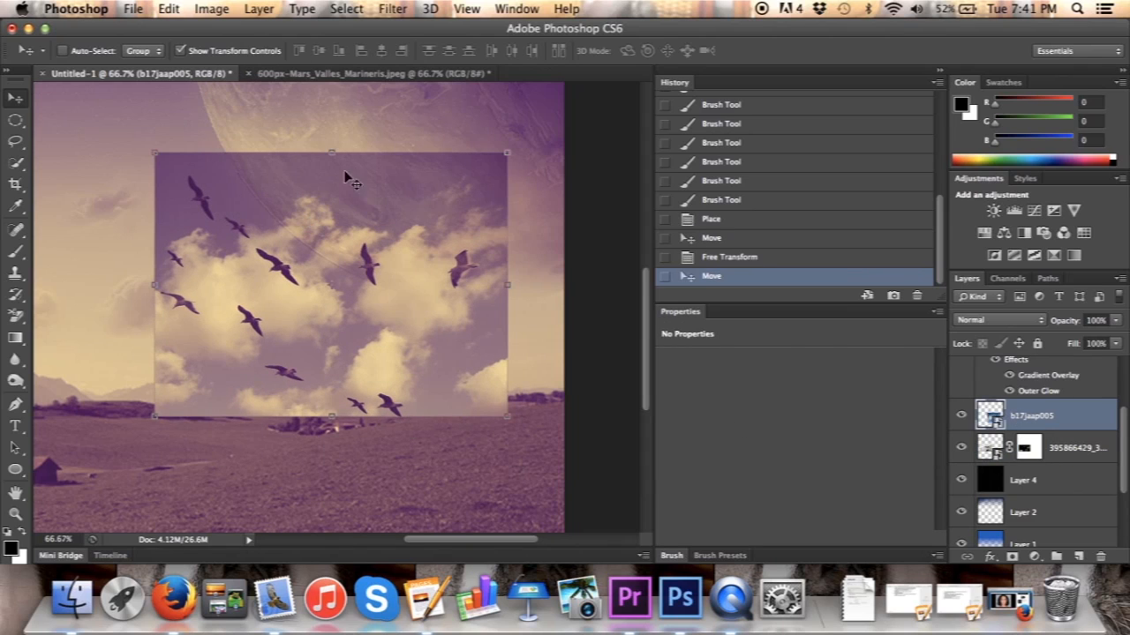
pyautogui.moveTo(507, 153); pyautogui.dragTo(475, 176)
pyautogui.hotkey('ctrl', 'z')
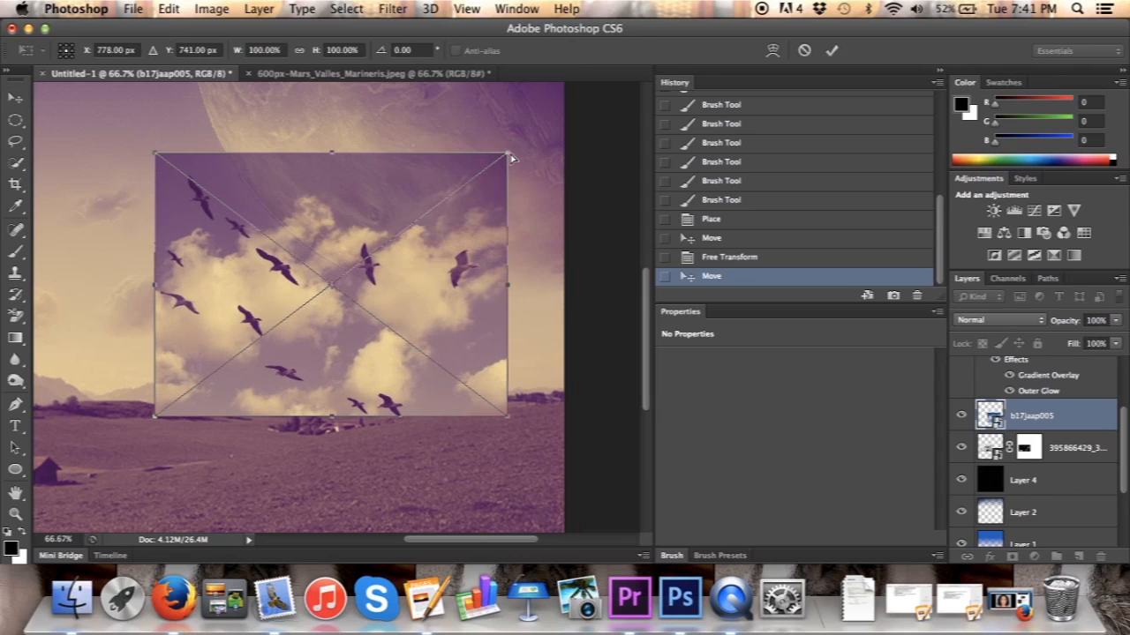
pyautogui.moveTo(507, 154); pyautogui.dragTo(405, 230)
pyautogui.moveTo(397, 284); pyautogui.dragTo(277, 326)
pyautogui.moveTo(284, 268); pyautogui.dragTo(417, 210)
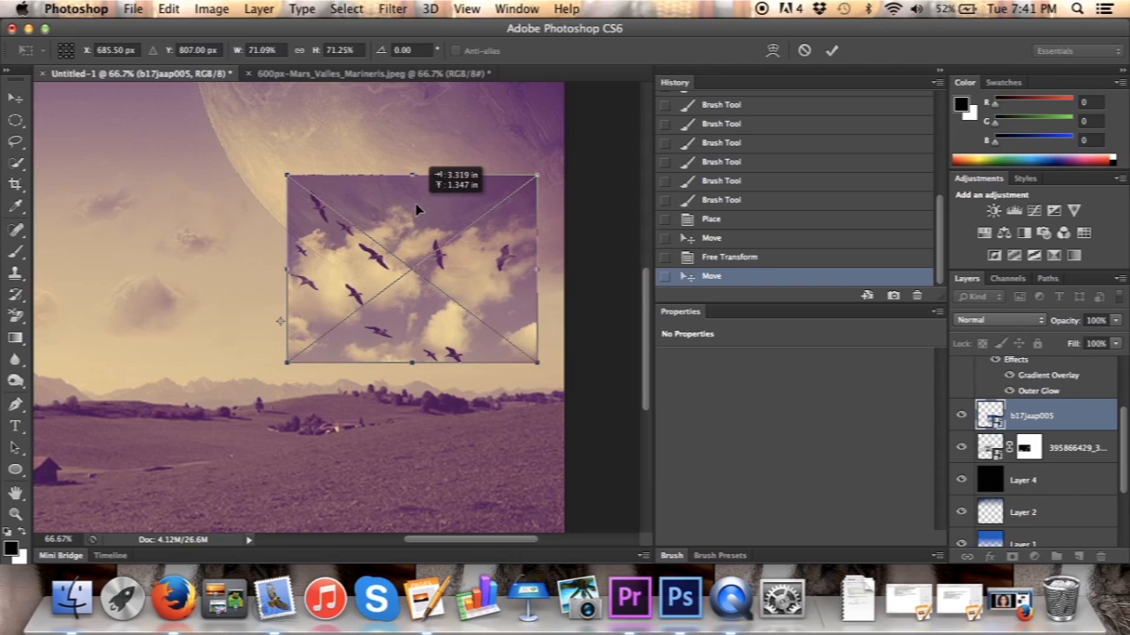
pyautogui.moveTo(416, 208); pyautogui.dragTo(421, 233)
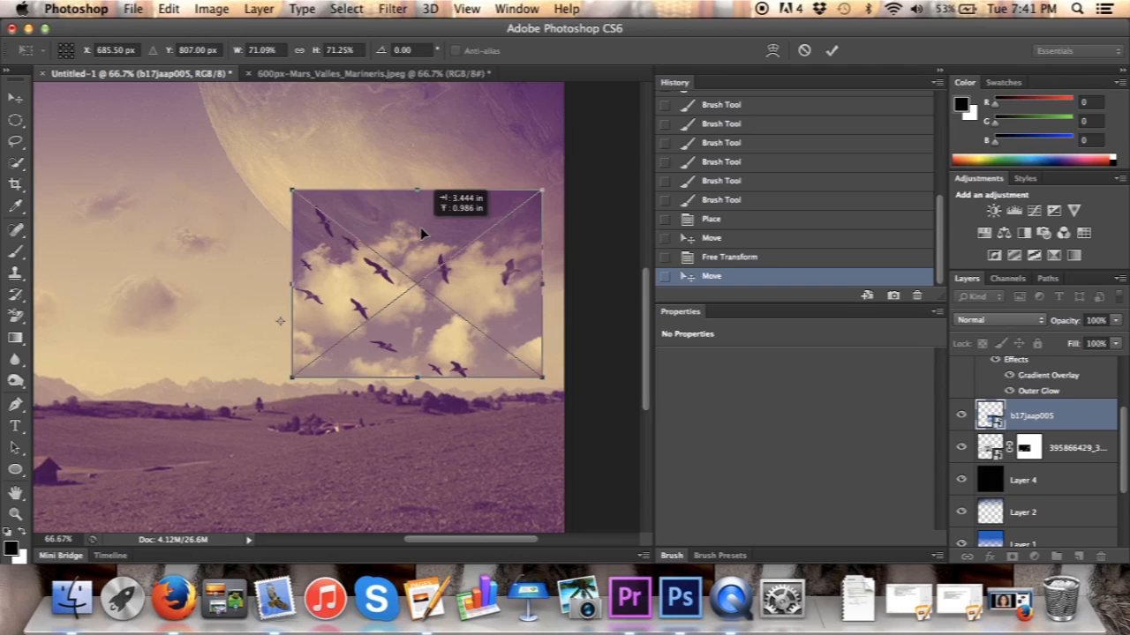
pyautogui.moveTo(420, 227); pyautogui.dragTo(418, 226)
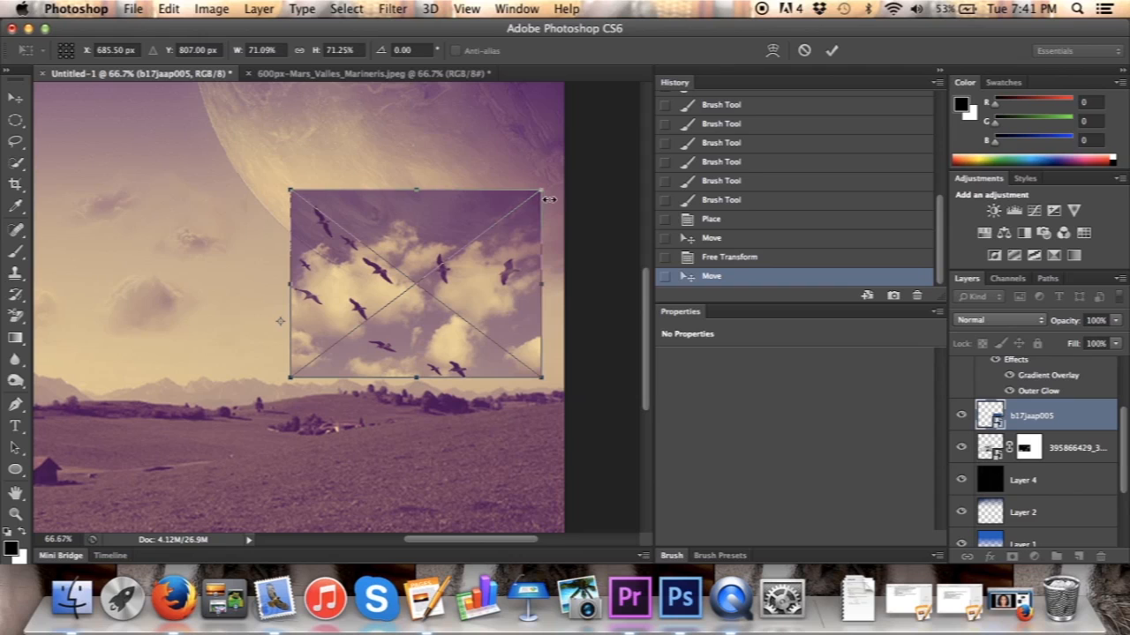
pyautogui.moveTo(542, 188); pyautogui.dragTo(496, 252)
pyautogui.press('super+z')
pyautogui.moveTo(409, 322); pyautogui.dragTo(384, 305)
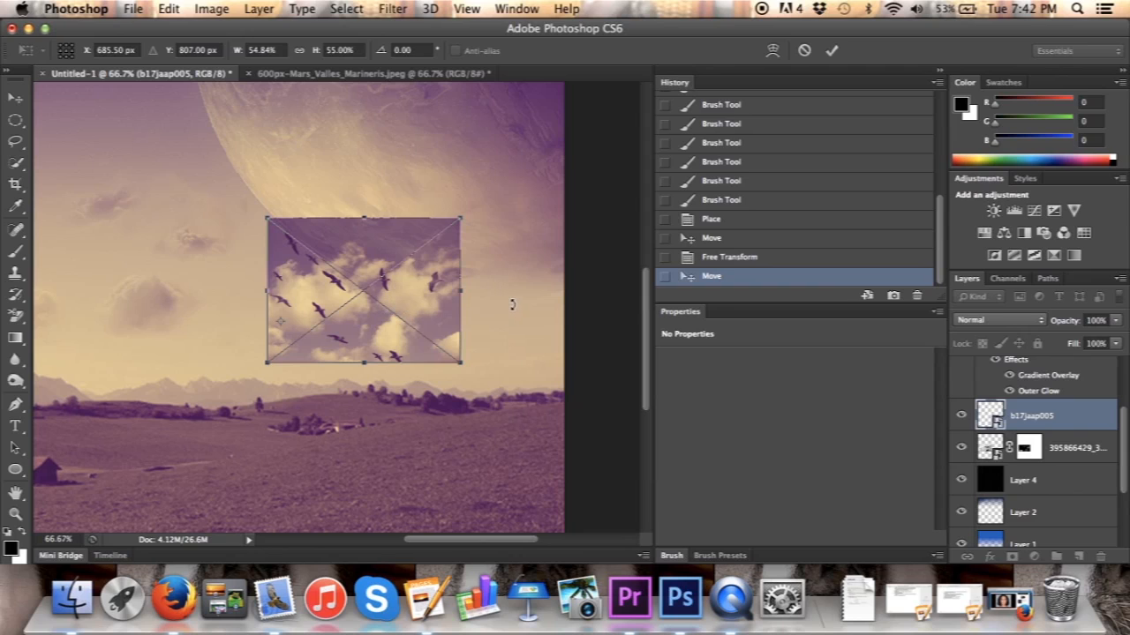
pyautogui.moveTo(462, 215); pyautogui.dragTo(516, 177)
pyautogui.moveTo(427, 262); pyautogui.dragTo(467, 281)
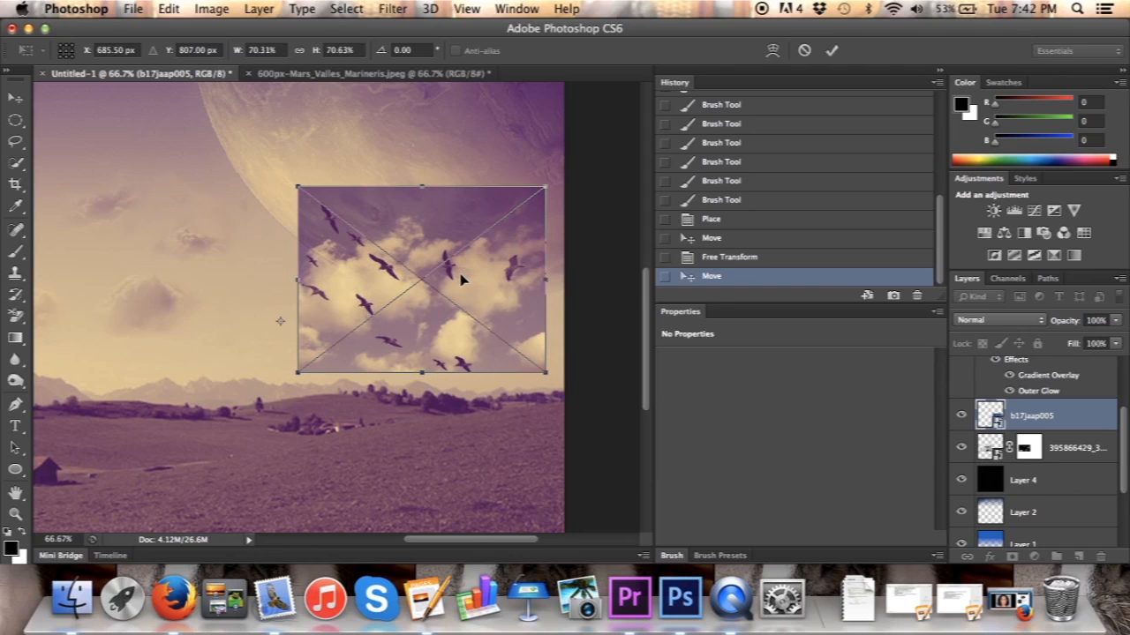
pyautogui.moveTo(420, 282); pyautogui.dragTo(410, 284)
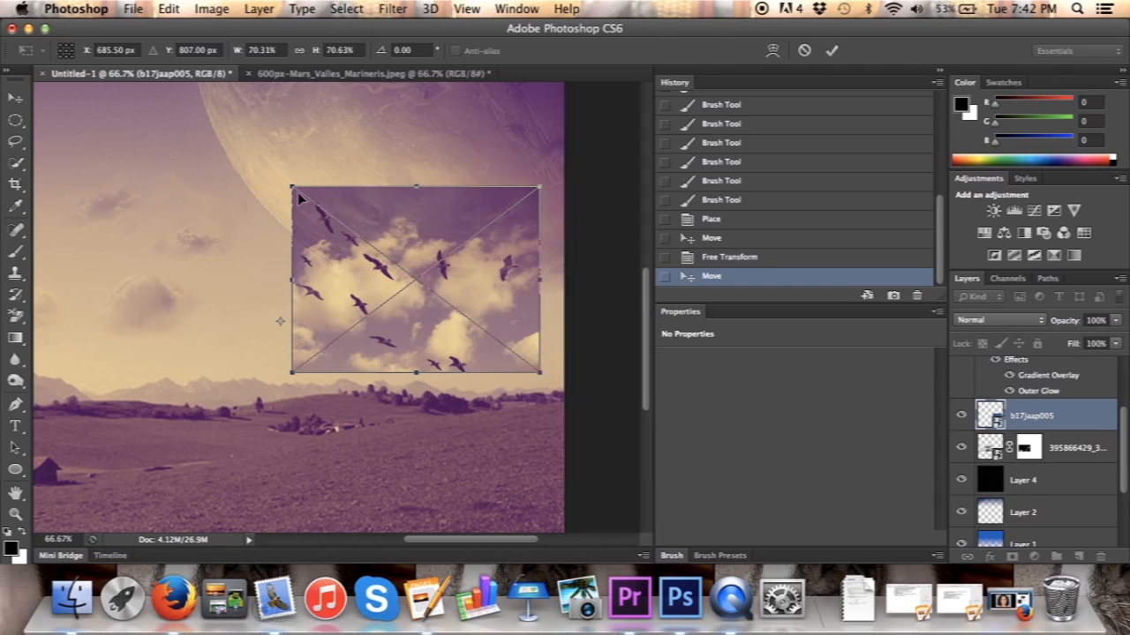
pyautogui.moveTo(288, 183); pyautogui.dragTo(250, 228)
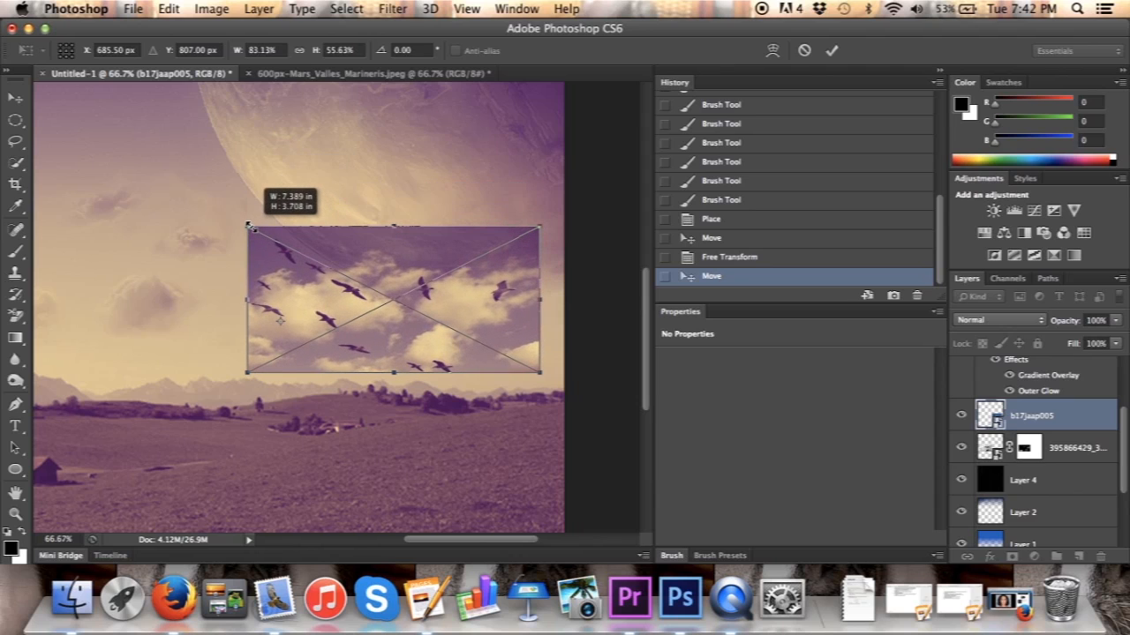
pyautogui.moveTo(250, 228)
pyautogui.mouseDown()
pyautogui.moveTo(262, 230)
pyautogui.moveTo(243, 217)
pyautogui.mouseUp()
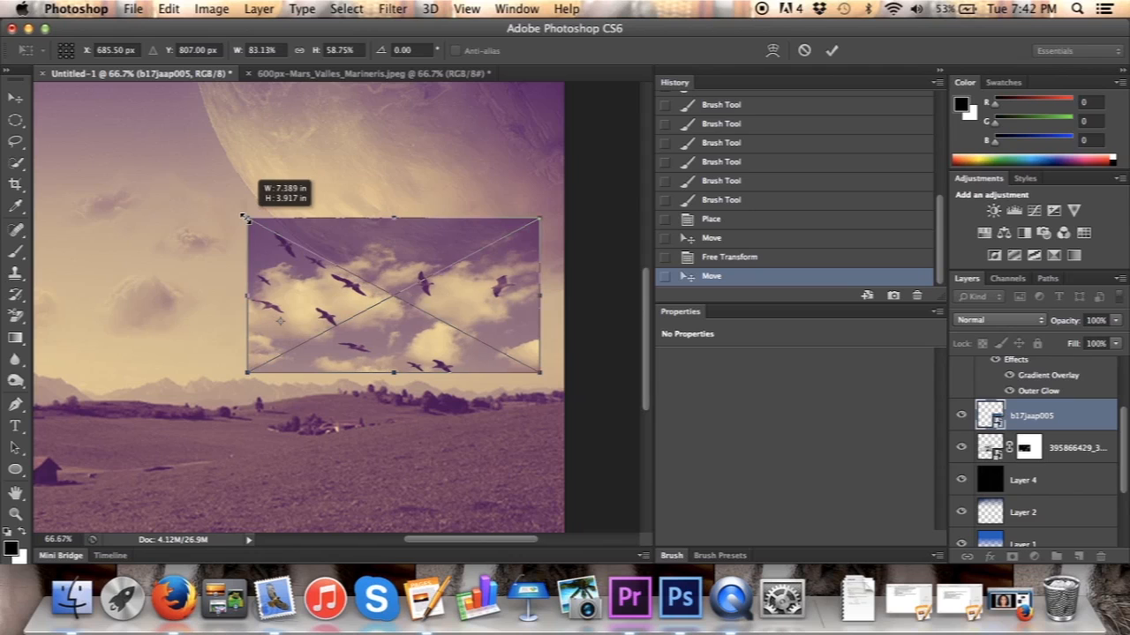
pyautogui.moveTo(455, 301)
pyautogui.mouseDown()
pyautogui.moveTo(479, 302)
pyautogui.moveTo(466, 302)
pyautogui.mouseUp()
pyautogui.press('super+z')
pyautogui.press('super+z')
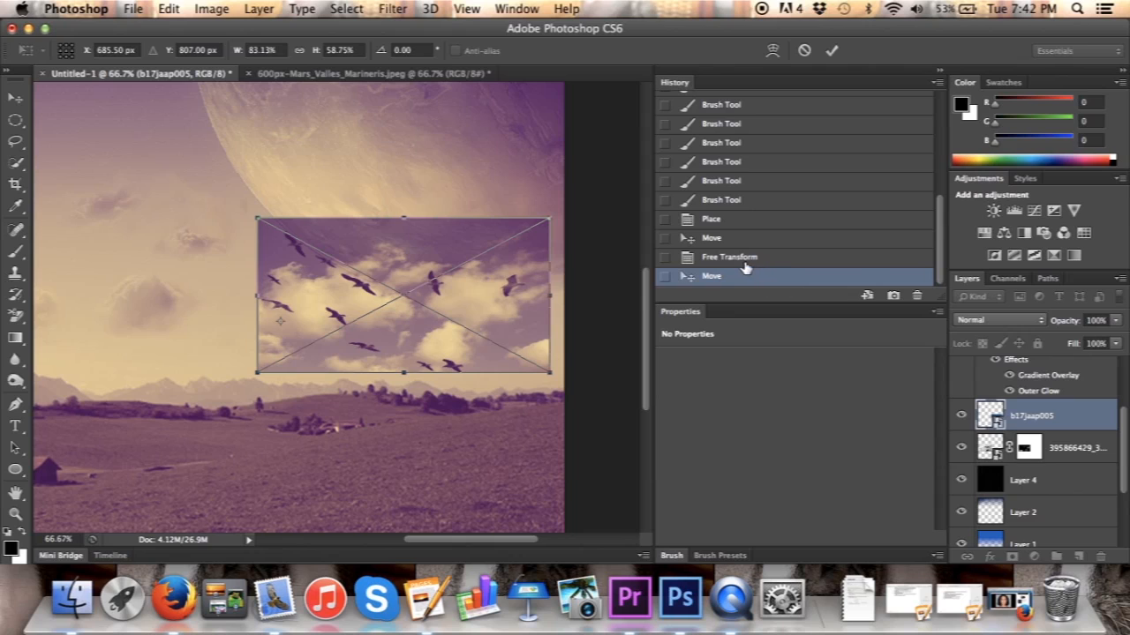
pyautogui.click(803, 50)
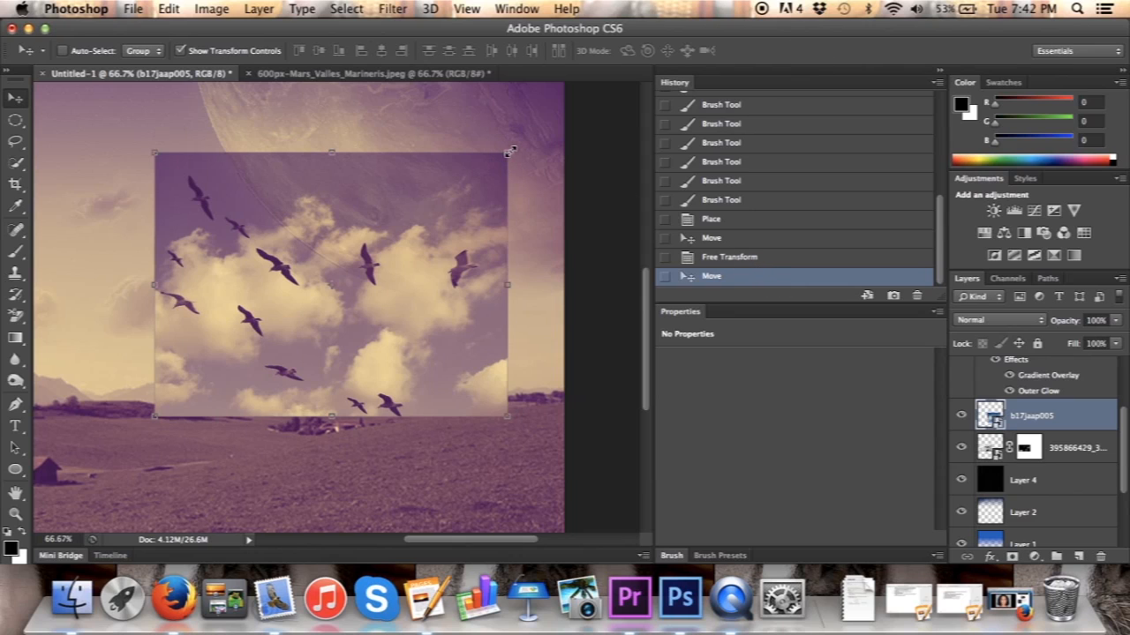
# Step: Scale the b17jaap005 bird photo to about 71% and position it in the sky between the planet and the mountains
pyautogui.moveTo(510, 152); pyautogui.dragTo(487, 252)
pyautogui.moveTo(428, 273); pyautogui.dragTo(480, 227)
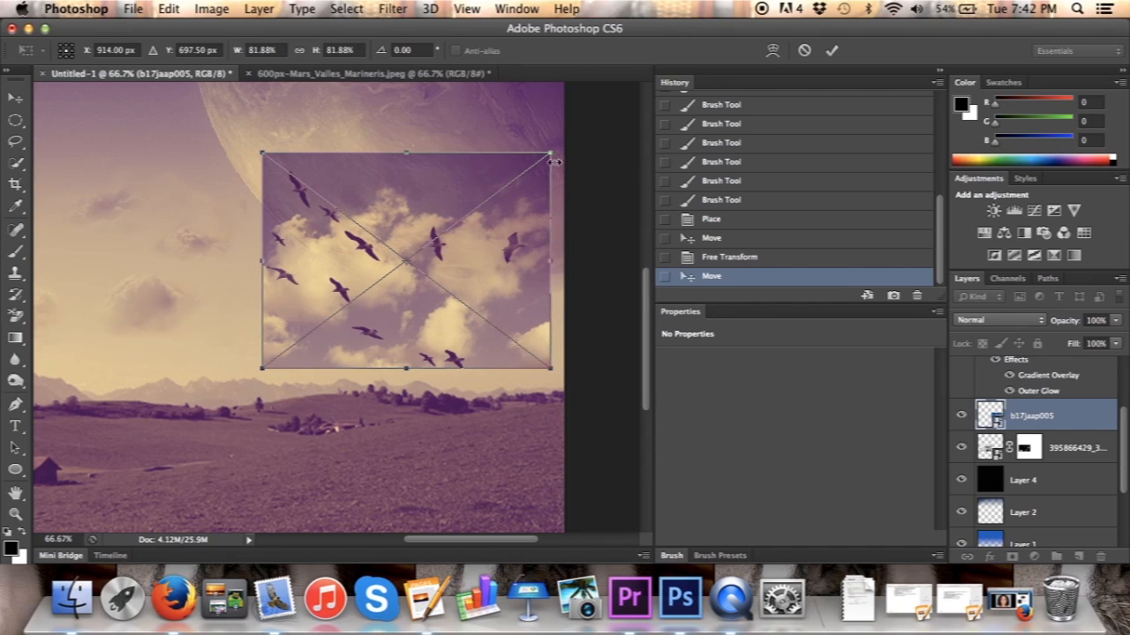
pyautogui.moveTo(547, 152); pyautogui.dragTo(513, 181)
pyautogui.moveTo(471, 286); pyautogui.dragTo(484, 292)
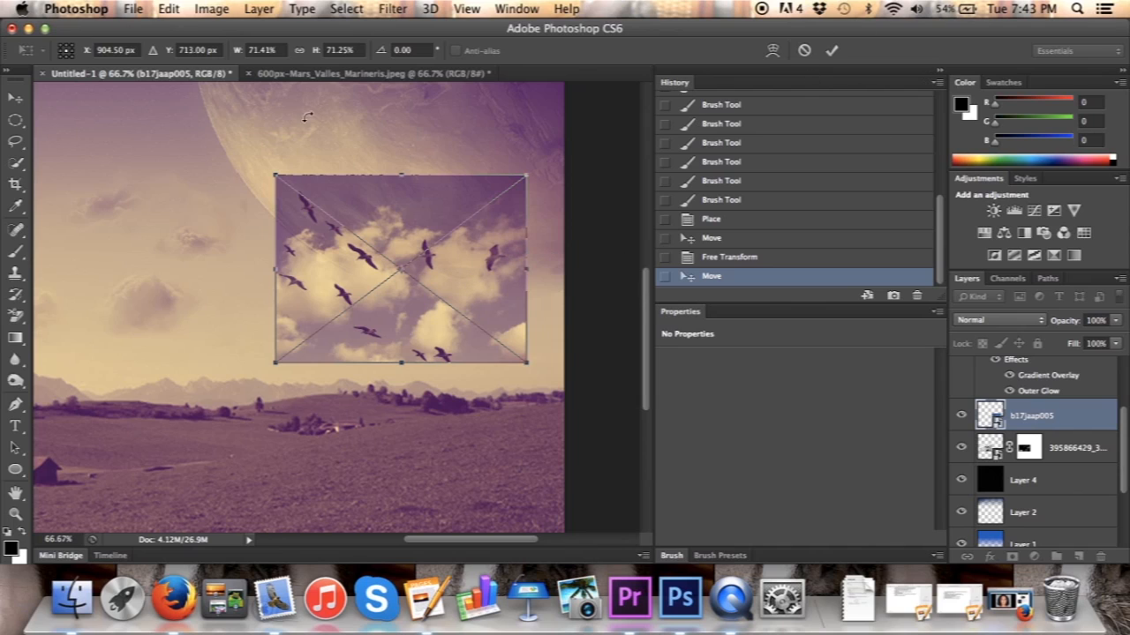
pyautogui.click(832, 51)
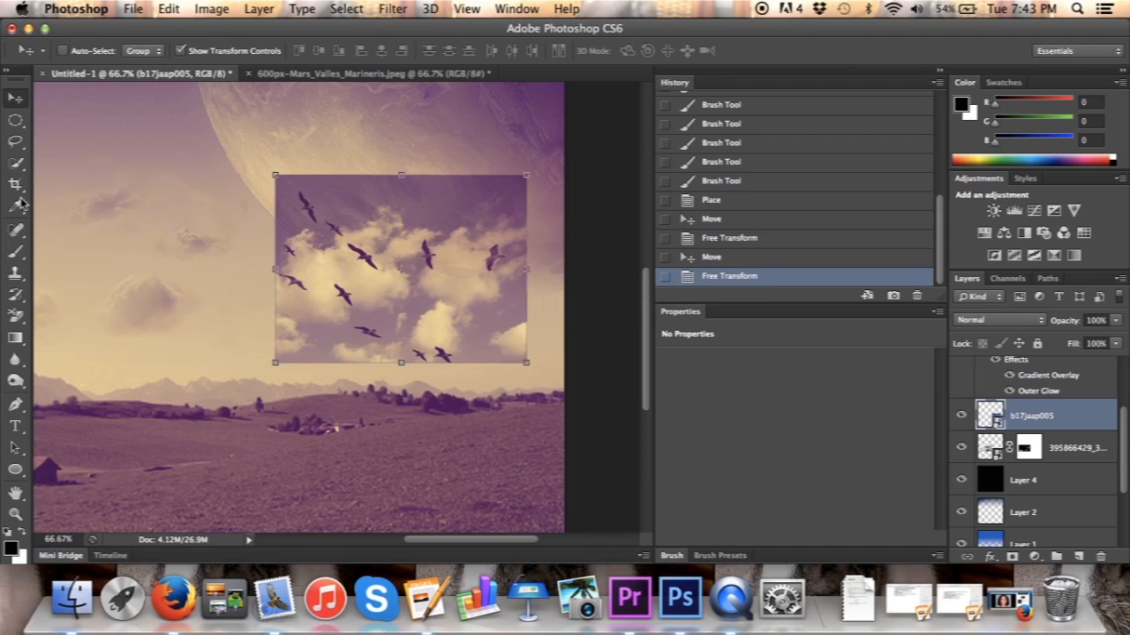
# Step: Add a layer mask to the b17jaap005 photo and ready the Brush tool for painting on it
pyautogui.click(15, 251)
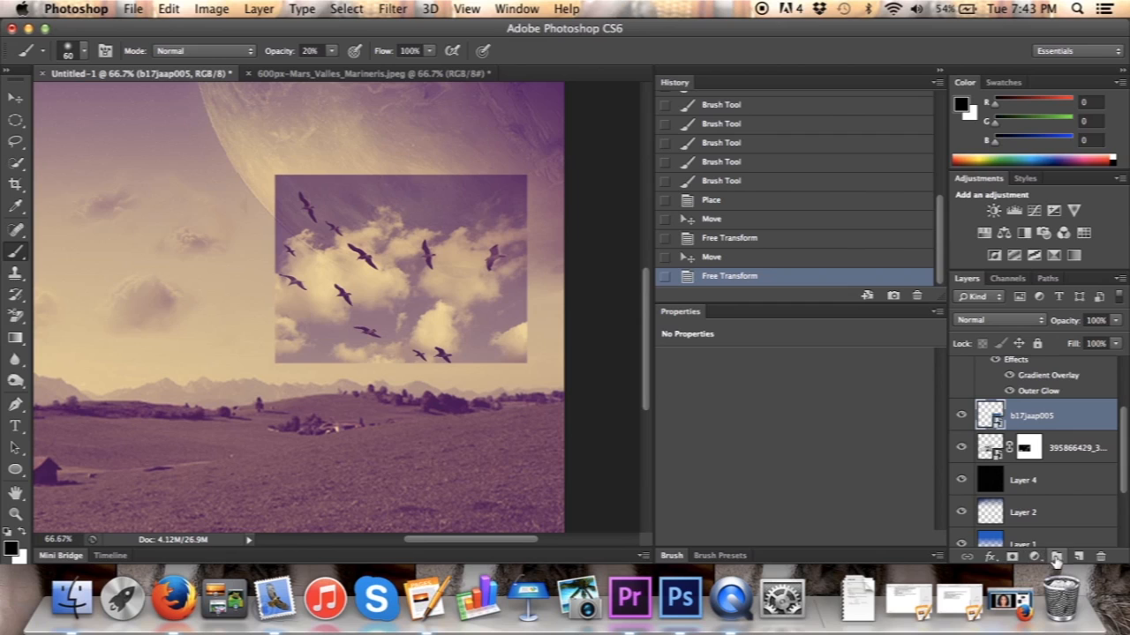
pyautogui.click(1013, 560)
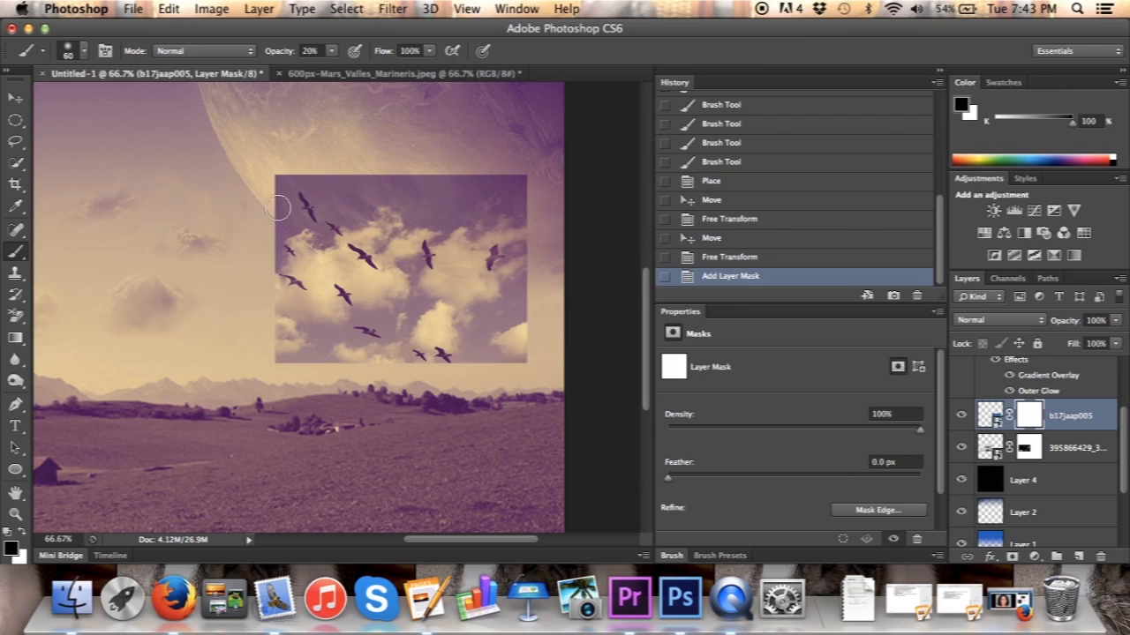
# Step: Set the brush opacity to 100% and mask out the b17jaap005 photo's sky and unwanted birds, leaving four birds around the planet's lower edge
pyautogui.click(331, 51)
pyautogui.moveTo(336, 73); pyautogui.dragTo(457, 81)
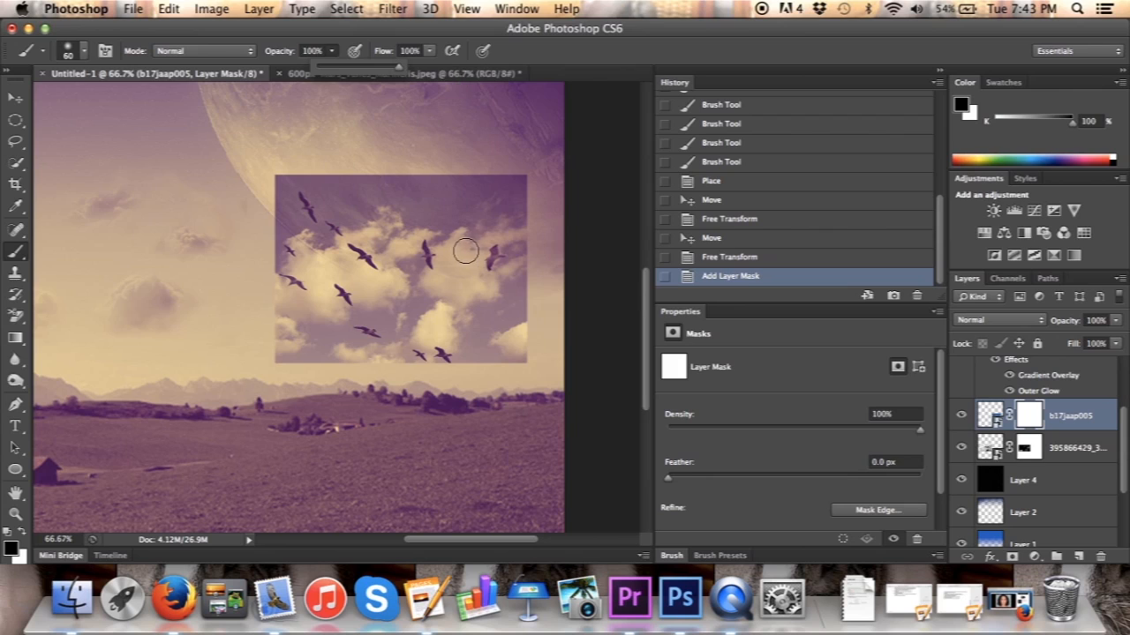
pyautogui.moveTo(370, 223)
pyautogui.mouseDown()
pyautogui.moveTo(337, 232)
pyautogui.moveTo(335, 261)
pyautogui.moveTo(365, 280)
pyautogui.moveTo(392, 285)
pyautogui.moveTo(379, 232)
pyautogui.mouseUp()
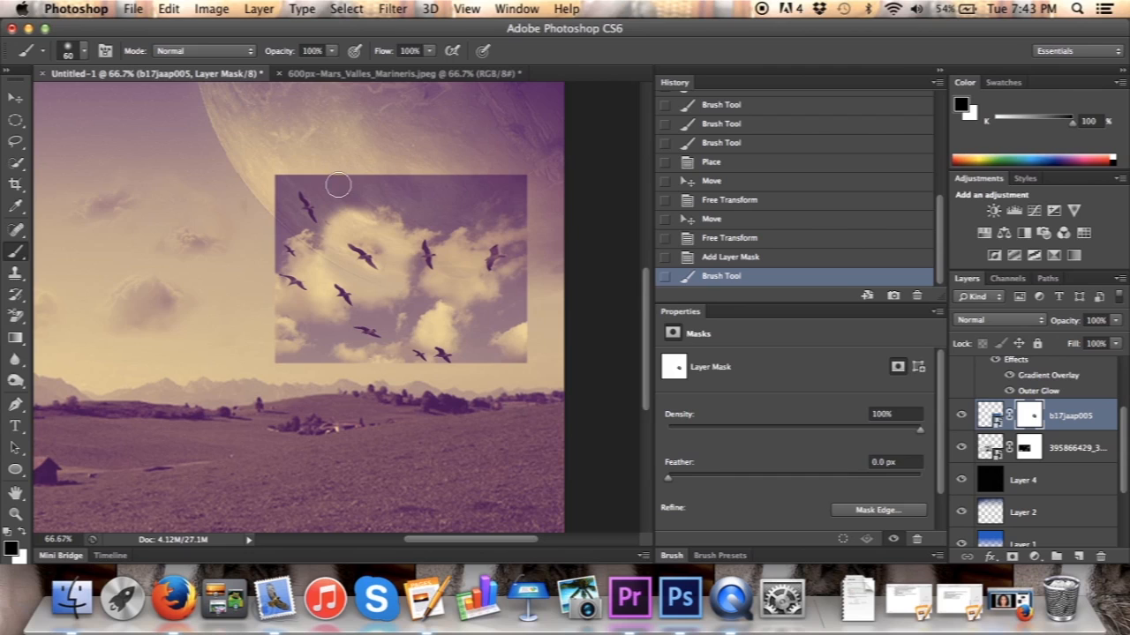
pyautogui.moveTo(311, 203)
pyautogui.mouseDown()
pyautogui.moveTo(308, 184)
pyautogui.moveTo(298, 198)
pyautogui.moveTo(318, 240)
pyautogui.mouseUp()
pyautogui.moveTo(297, 283); pyautogui.dragTo(291, 277)
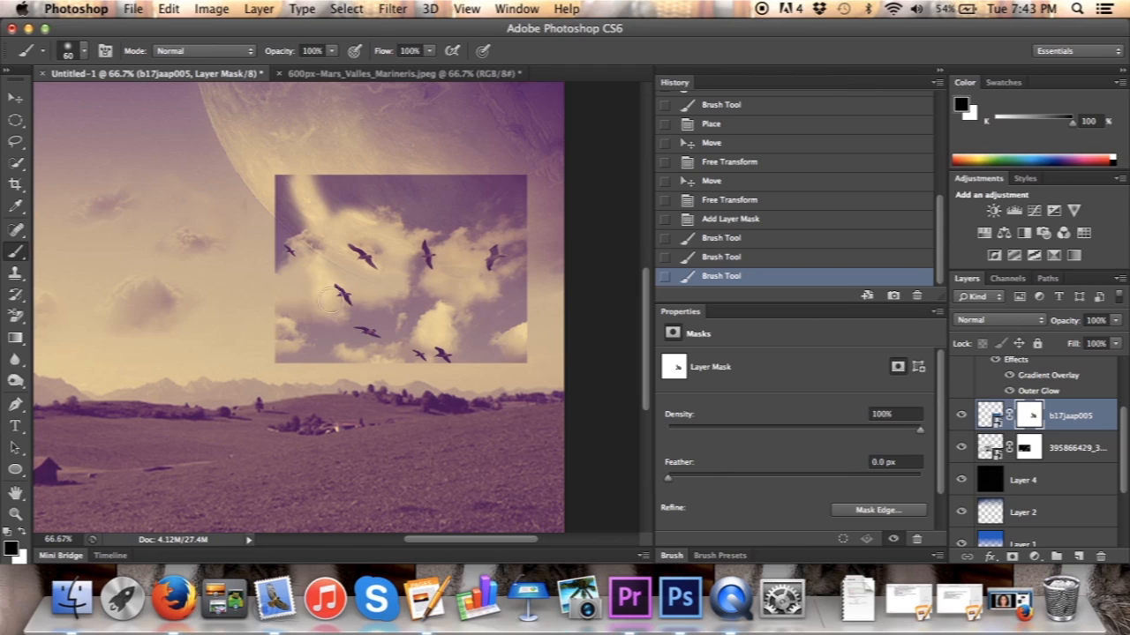
pyautogui.moveTo(336, 311)
pyautogui.mouseDown()
pyautogui.moveTo(335, 298)
pyautogui.moveTo(361, 299)
pyautogui.mouseUp()
pyautogui.moveTo(450, 265)
pyautogui.mouseDown()
pyautogui.moveTo(418, 253)
pyautogui.moveTo(424, 266)
pyautogui.mouseUp()
pyautogui.moveTo(436, 365)
pyautogui.mouseDown()
pyautogui.moveTo(398, 359)
pyautogui.moveTo(462, 345)
pyautogui.moveTo(456, 353)
pyautogui.mouseUp()
pyautogui.moveTo(476, 303)
pyautogui.mouseDown()
pyautogui.moveTo(468, 232)
pyautogui.moveTo(522, 209)
pyautogui.moveTo(479, 191)
pyautogui.moveTo(505, 182)
pyautogui.moveTo(469, 216)
pyautogui.moveTo(524, 169)
pyautogui.moveTo(407, 239)
pyautogui.moveTo(434, 195)
pyautogui.moveTo(455, 187)
pyautogui.moveTo(399, 233)
pyautogui.moveTo(385, 184)
pyautogui.moveTo(394, 192)
pyautogui.moveTo(347, 214)
pyautogui.moveTo(343, 179)
pyautogui.moveTo(321, 197)
pyautogui.moveTo(268, 191)
pyautogui.moveTo(321, 187)
pyautogui.moveTo(392, 218)
pyautogui.moveTo(392, 259)
pyautogui.moveTo(381, 238)
pyautogui.moveTo(340, 229)
pyautogui.moveTo(329, 261)
pyautogui.moveTo(375, 297)
pyautogui.moveTo(398, 284)
pyautogui.moveTo(405, 260)
pyautogui.moveTo(396, 314)
pyautogui.moveTo(408, 295)
pyautogui.moveTo(414, 351)
pyautogui.moveTo(450, 280)
pyautogui.moveTo(450, 380)
pyautogui.moveTo(468, 313)
pyautogui.moveTo(525, 356)
pyautogui.moveTo(520, 327)
pyautogui.moveTo(492, 354)
pyautogui.moveTo(478, 341)
pyautogui.moveTo(529, 301)
pyautogui.moveTo(526, 281)
pyautogui.moveTo(494, 302)
pyautogui.moveTo(530, 248)
pyautogui.moveTo(520, 232)
pyautogui.moveTo(525, 262)
pyautogui.moveTo(510, 276)
pyautogui.moveTo(397, 330)
pyautogui.moveTo(368, 313)
pyautogui.moveTo(343, 329)
pyautogui.moveTo(368, 350)
pyautogui.moveTo(393, 350)
pyautogui.moveTo(333, 362)
pyautogui.moveTo(290, 312)
pyautogui.moveTo(330, 340)
pyautogui.moveTo(326, 310)
pyautogui.moveTo(289, 316)
pyautogui.moveTo(277, 305)
pyautogui.moveTo(318, 262)
pyautogui.moveTo(315, 224)
pyautogui.moveTo(268, 224)
pyautogui.moveTo(305, 244)
pyautogui.moveTo(297, 270)
pyautogui.moveTo(273, 269)
pyautogui.moveTo(265, 245)
pyautogui.moveTo(277, 229)
pyautogui.moveTo(279, 266)
pyautogui.moveTo(267, 237)
pyautogui.mouseUp()
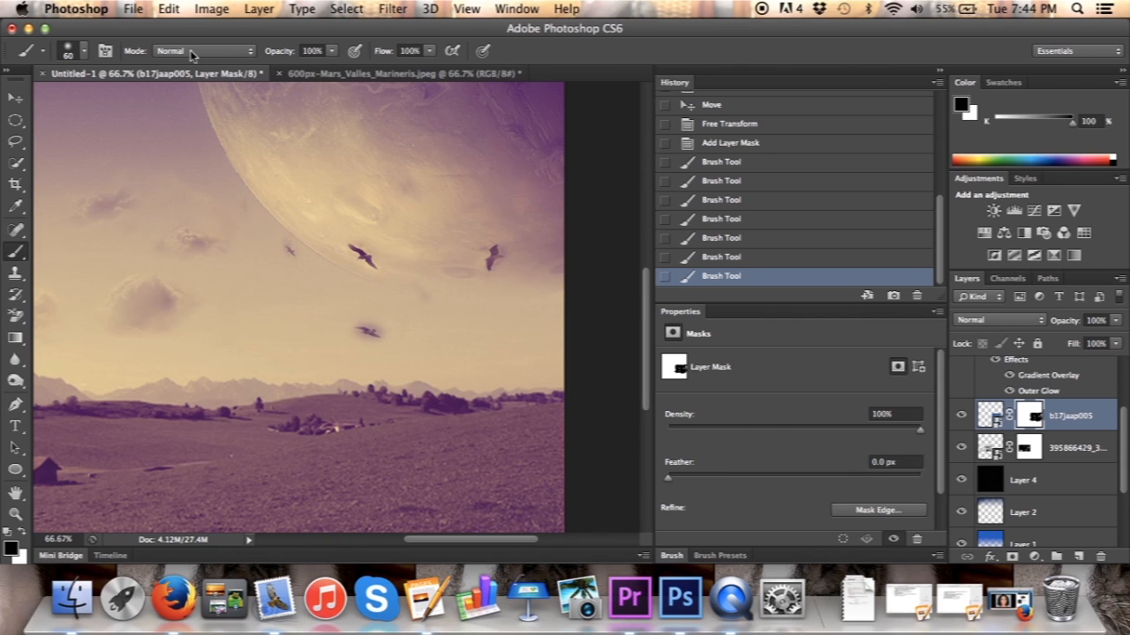
# Step: Set the brush to 100% hardness and 20% opacity, and fade the large middle bird and lowest bird with their surrounding sky remnants
pyautogui.click(85, 51)
pyautogui.click(88, 53)
pyautogui.click(85, 53)
pyautogui.moveTo(30, 147); pyautogui.dragTo(211, 147)
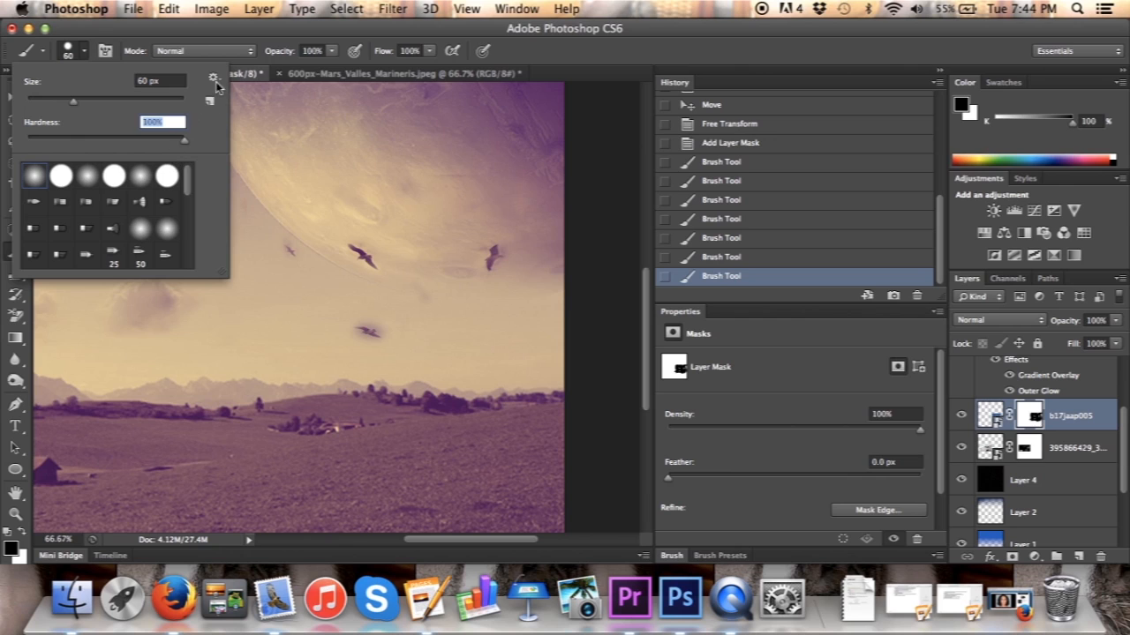
pyautogui.click(269, 47)
pyautogui.click(330, 55)
pyautogui.moveTo(337, 68); pyautogui.dragTo(275, 77)
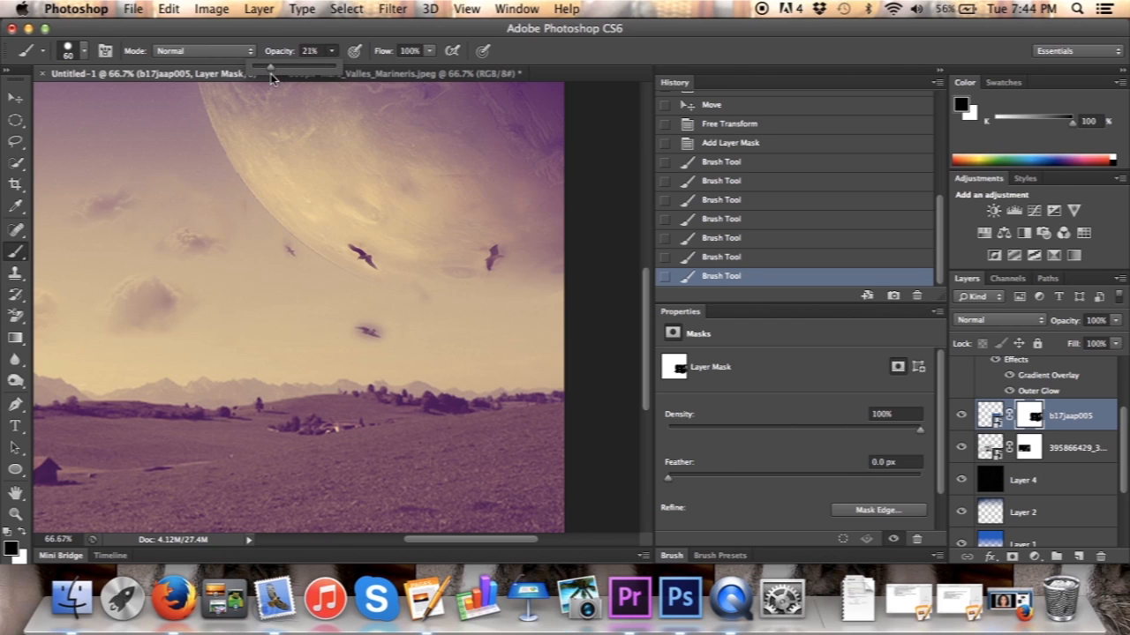
pyautogui.click(390, 267)
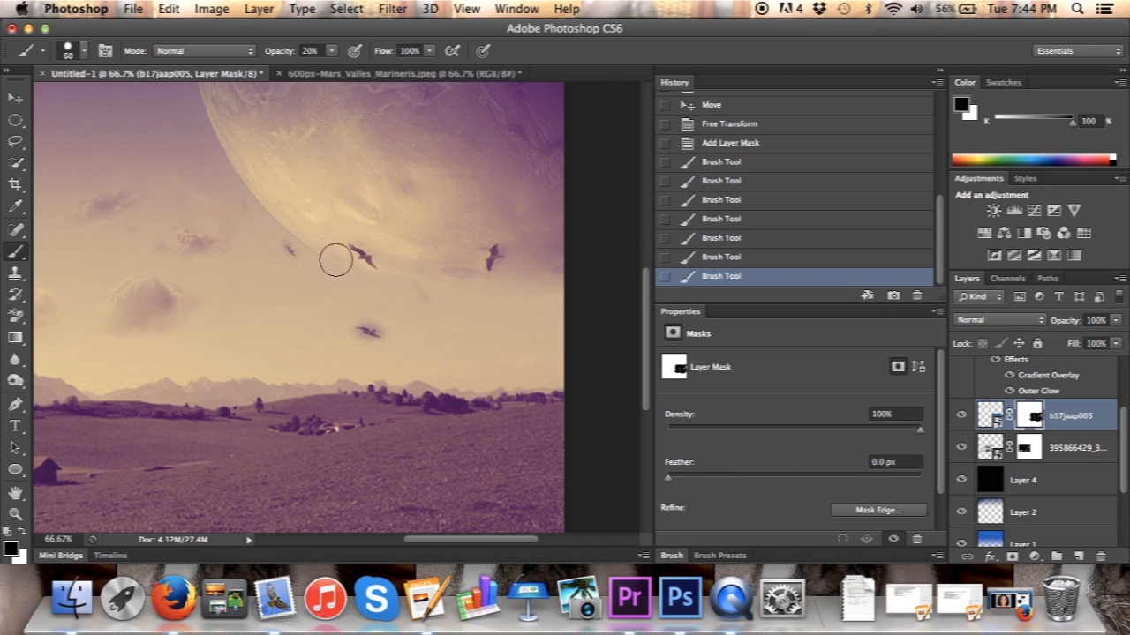
pyautogui.moveTo(386, 267)
pyautogui.mouseDown()
pyautogui.moveTo(361, 281)
pyautogui.moveTo(334, 242)
pyautogui.moveTo(374, 247)
pyautogui.moveTo(403, 291)
pyautogui.moveTo(329, 266)
pyautogui.moveTo(328, 246)
pyautogui.moveTo(403, 293)
pyautogui.moveTo(351, 239)
pyautogui.moveTo(386, 265)
pyautogui.moveTo(365, 278)
pyautogui.moveTo(349, 244)
pyautogui.mouseUp()
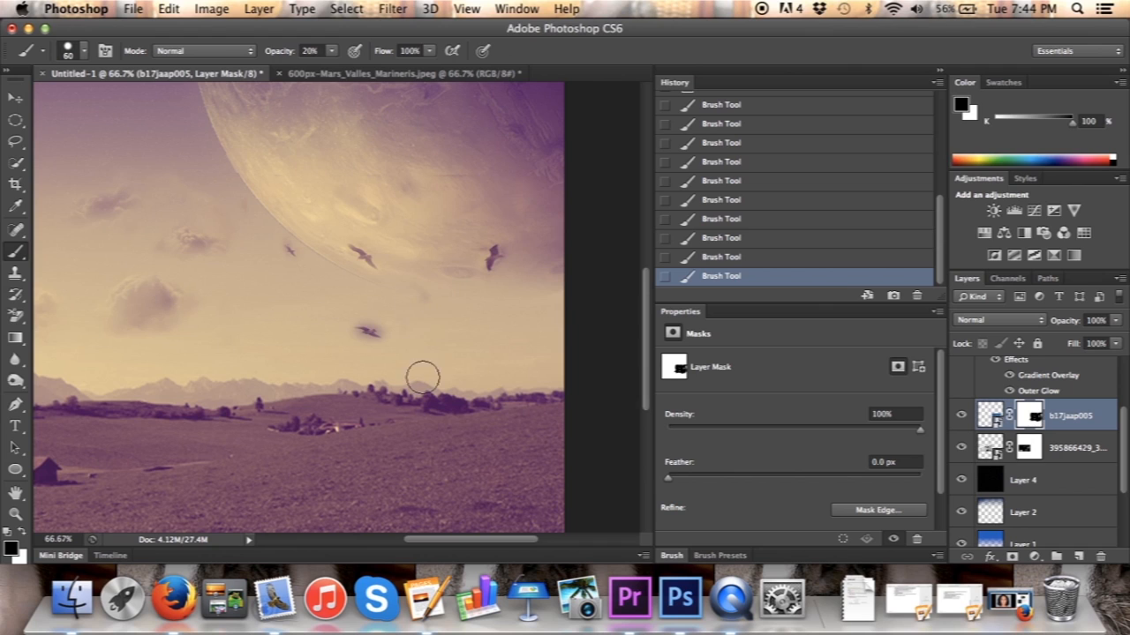
pyautogui.moveTo(427, 343)
pyautogui.mouseDown()
pyautogui.moveTo(366, 330)
pyautogui.moveTo(411, 330)
pyautogui.moveTo(365, 329)
pyautogui.mouseUp()
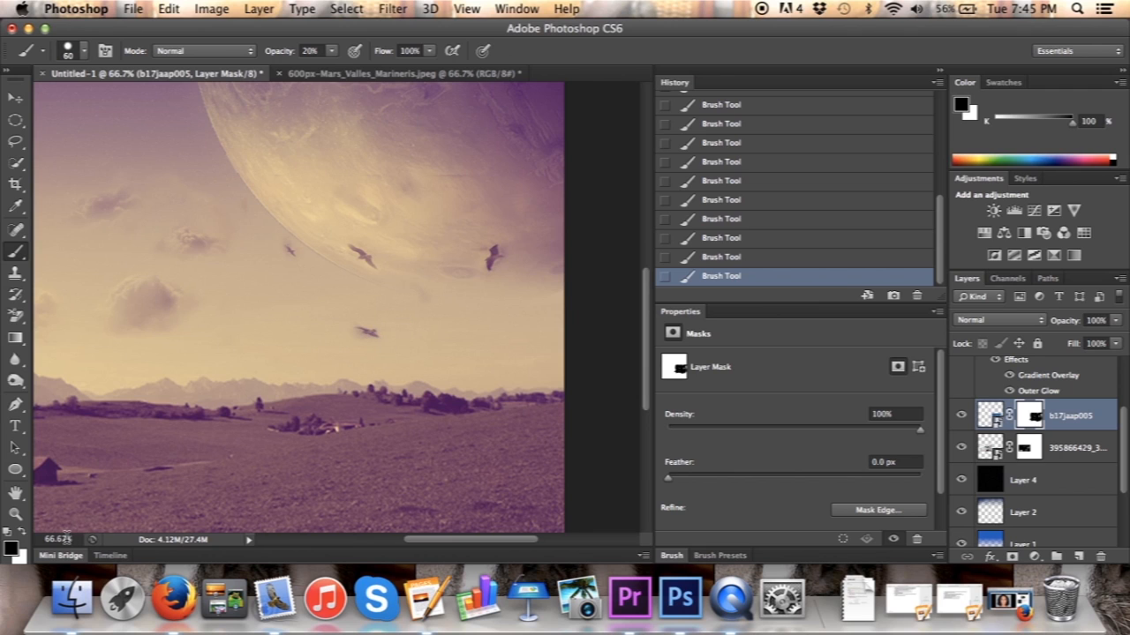
# Step: Mask out the leftover halo around the lowest bird with an 8 px brush at 100% opacity, undoing and repainting the last stroke
pyautogui.click(466, 9)
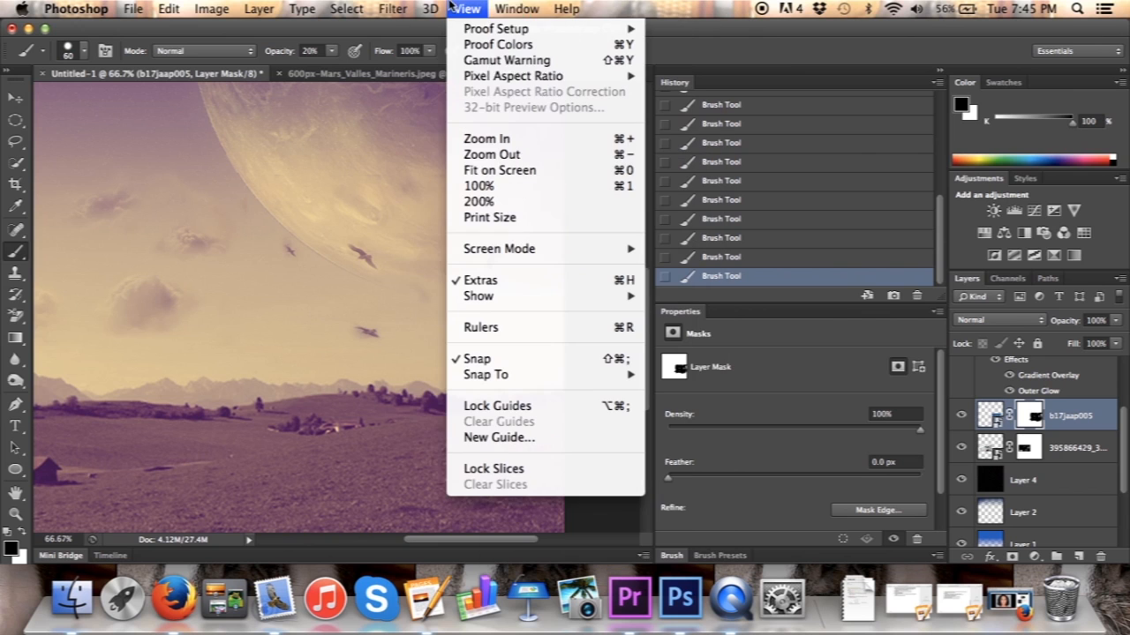
pyautogui.click(510, 157)
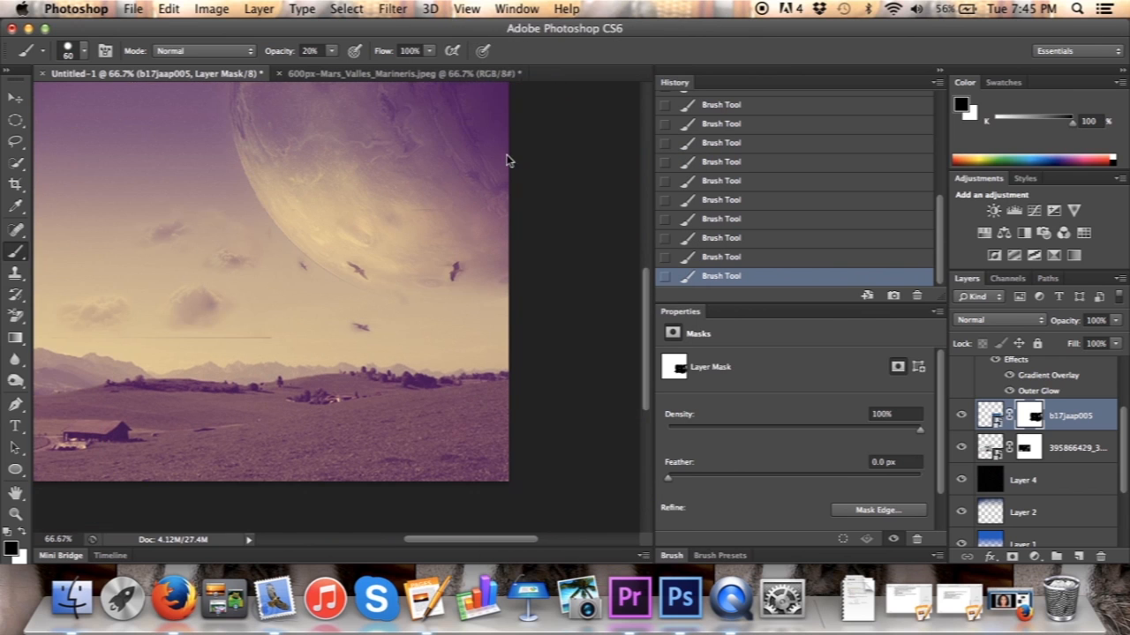
pyautogui.click(466, 8)
pyautogui.click(519, 142)
pyautogui.click(473, 9)
pyautogui.click(520, 138)
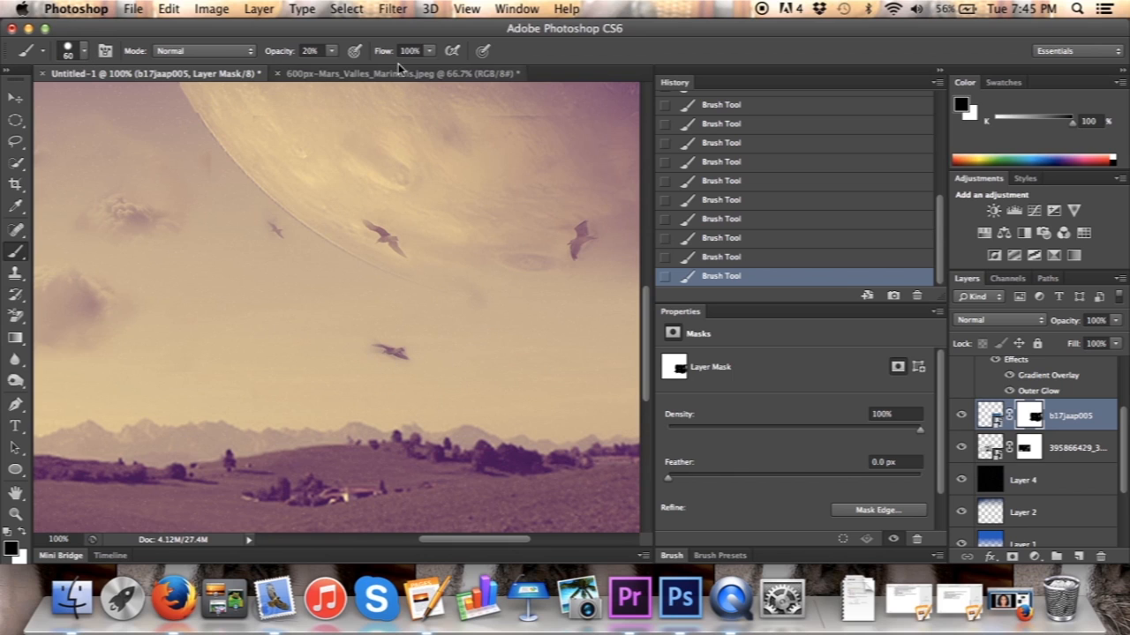
pyautogui.click(329, 53)
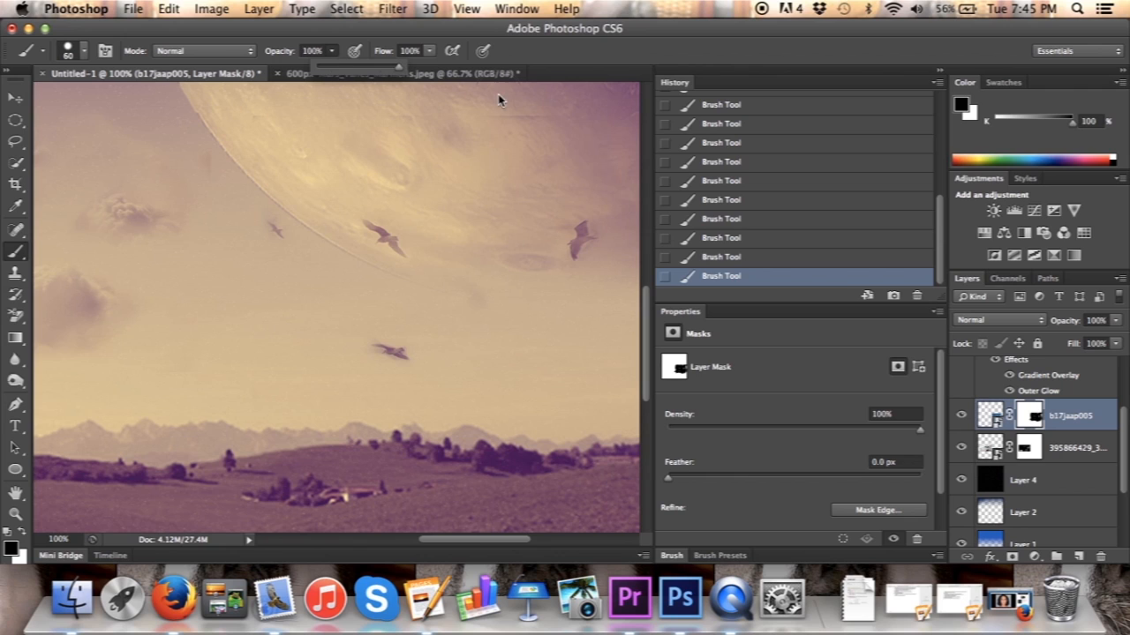
pyautogui.click(87, 52)
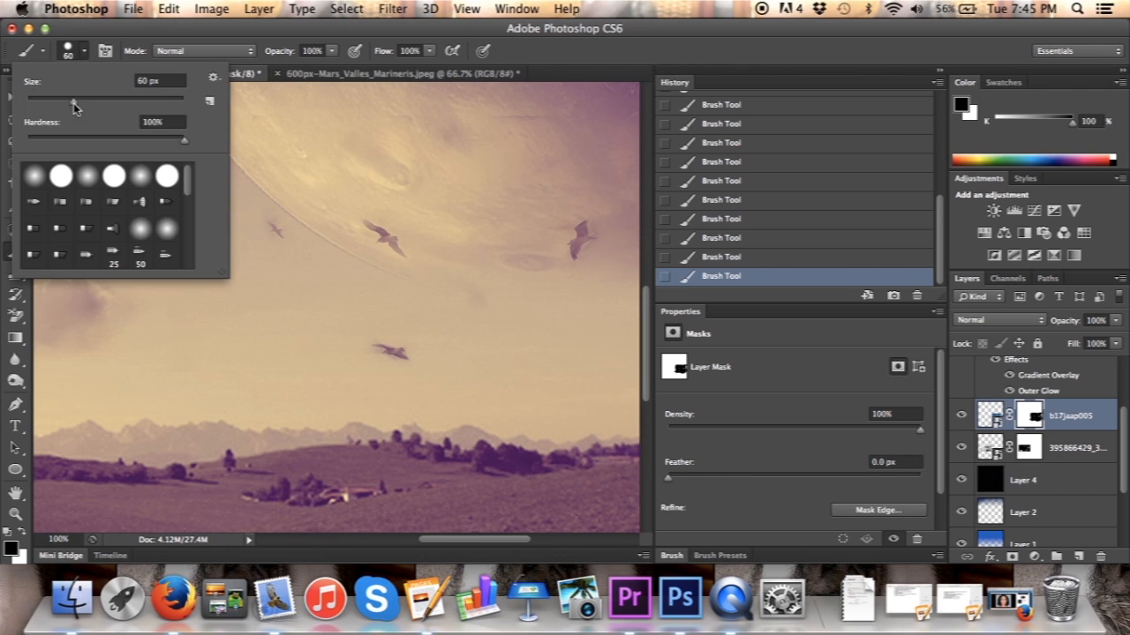
pyautogui.moveTo(74, 106); pyautogui.dragTo(54, 109)
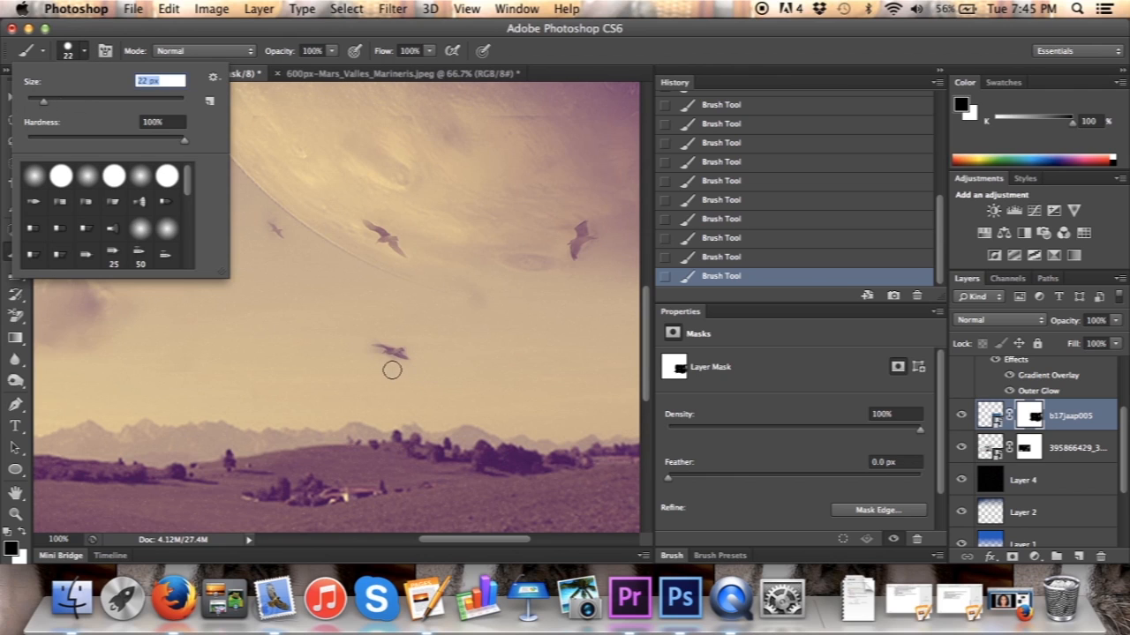
pyautogui.moveTo(45, 106); pyautogui.dragTo(32, 107)
pyautogui.click(398, 361)
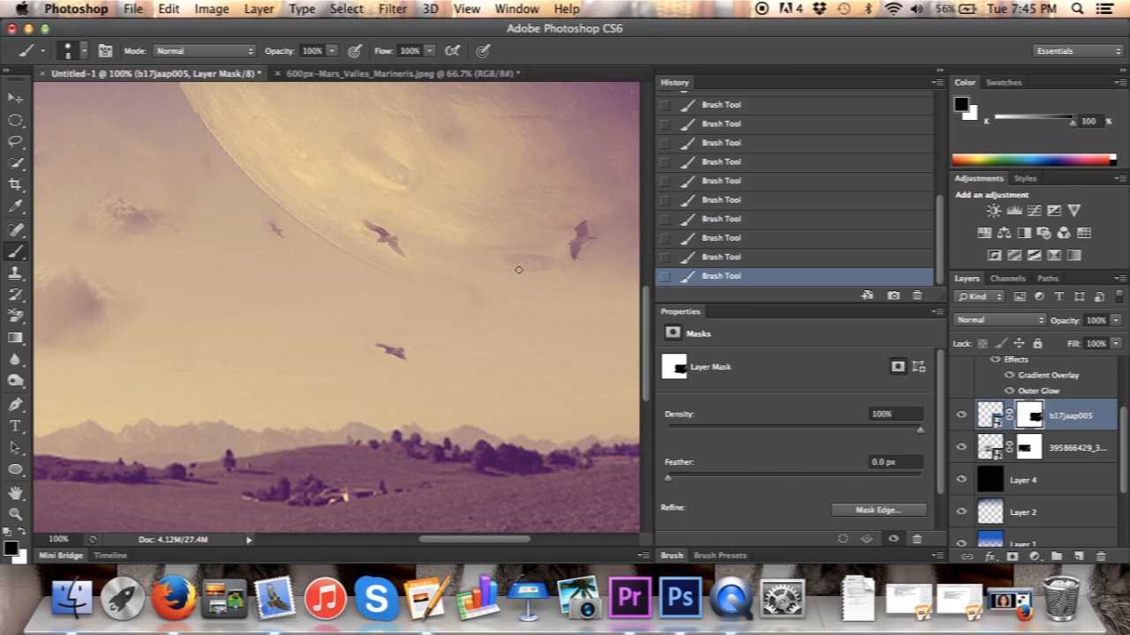
pyautogui.click(713, 258)
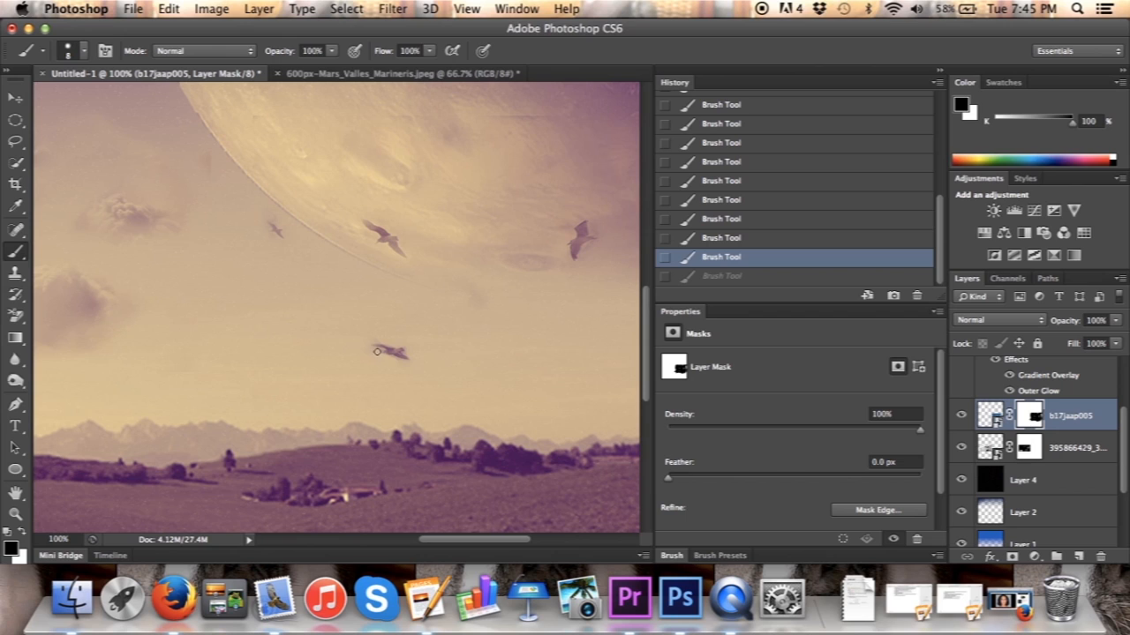
pyautogui.click(371, 339)
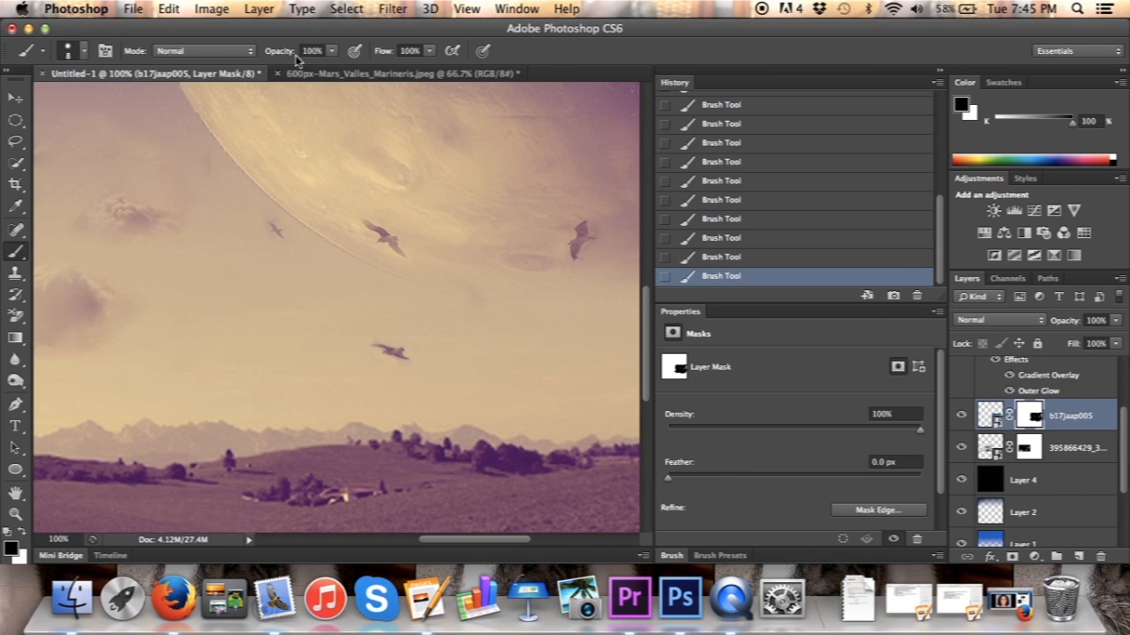
# Step: Set the brush to 20% opacity and 60 px size, and paint over the lowest bird on the mask to fade it slightly
pyautogui.click(332, 51)
pyautogui.moveTo(278, 75); pyautogui.dragTo(271, 81)
pyautogui.click(403, 354)
pyautogui.click(82, 51)
pyautogui.moveTo(35, 102)
pyautogui.mouseDown()
pyautogui.moveTo(94, 106)
pyautogui.moveTo(73, 106)
pyautogui.mouseUp()
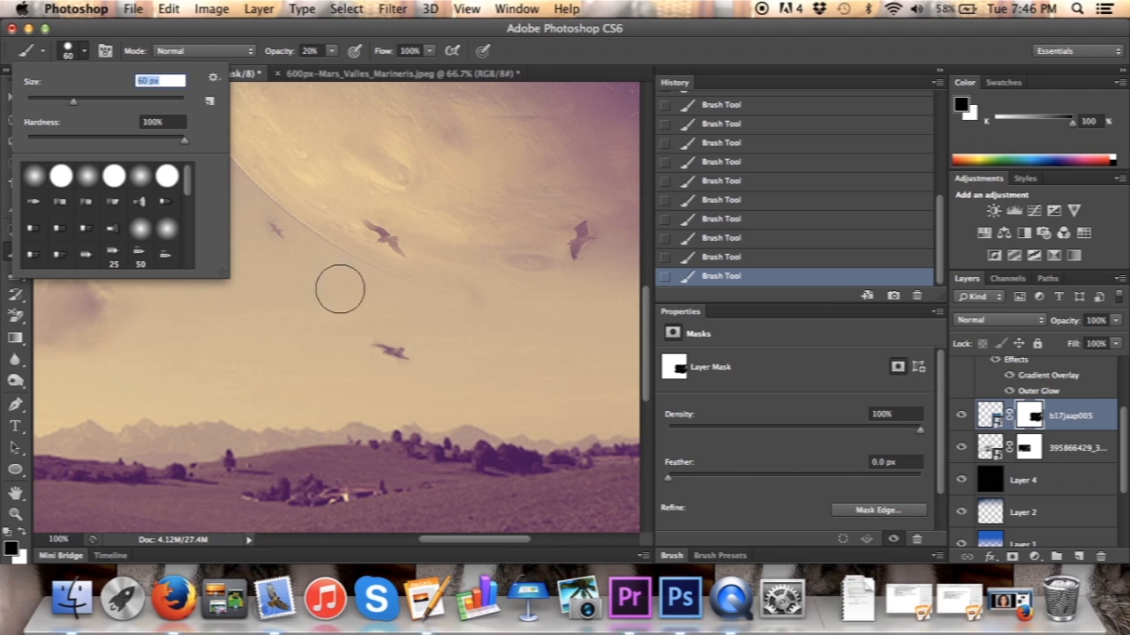
pyautogui.click(395, 357)
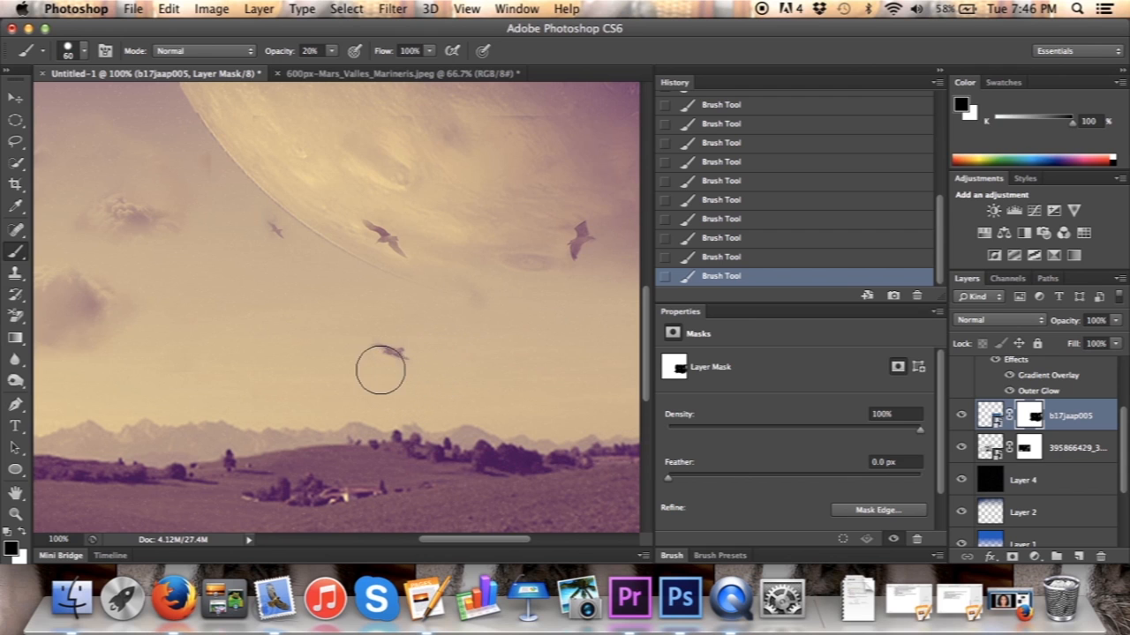
# Step: Examine the whole composition and the cloud layer's mask, comparing the area above the mountains at 50% and 66.7% zoom
pyautogui.click(468, 8)
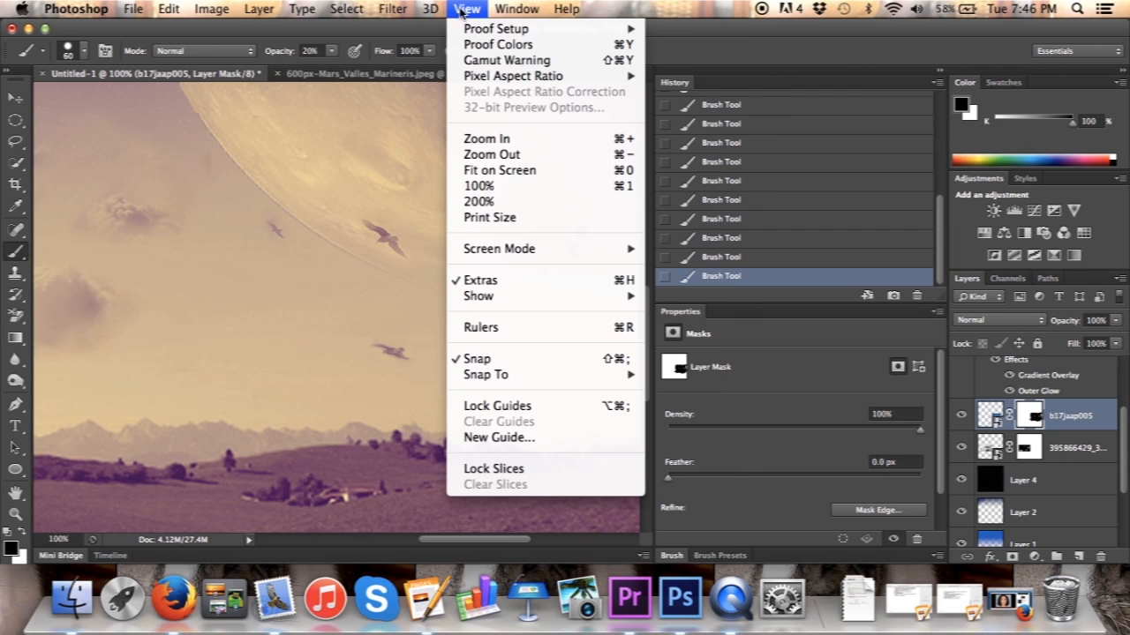
pyautogui.click(497, 155)
pyautogui.click(467, 8)
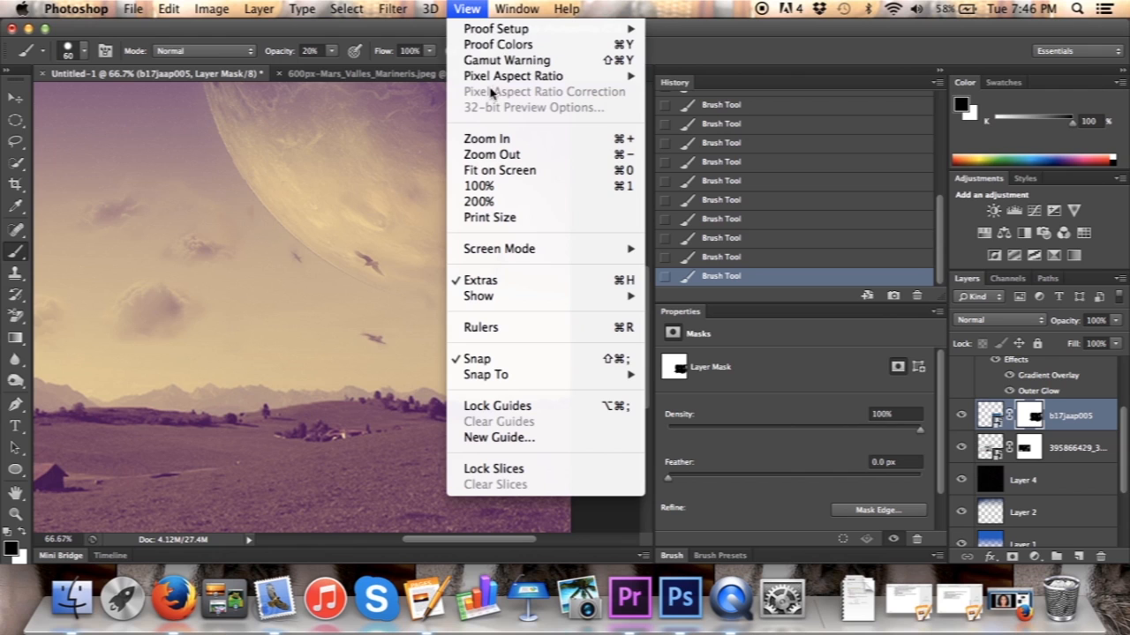
pyautogui.click(508, 157)
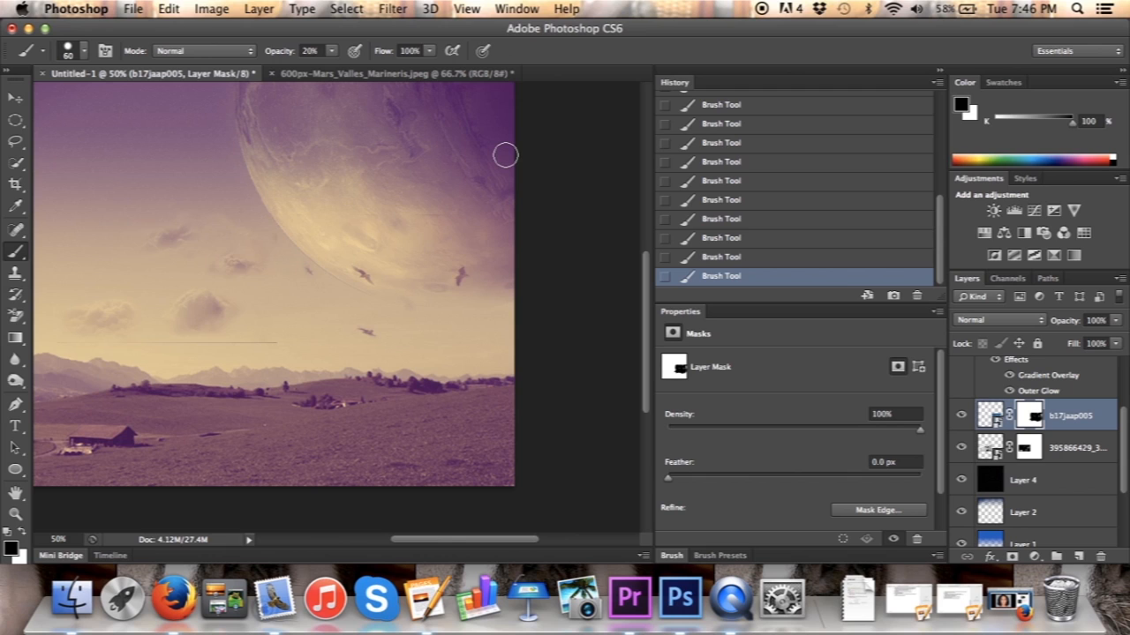
pyautogui.click(1062, 446)
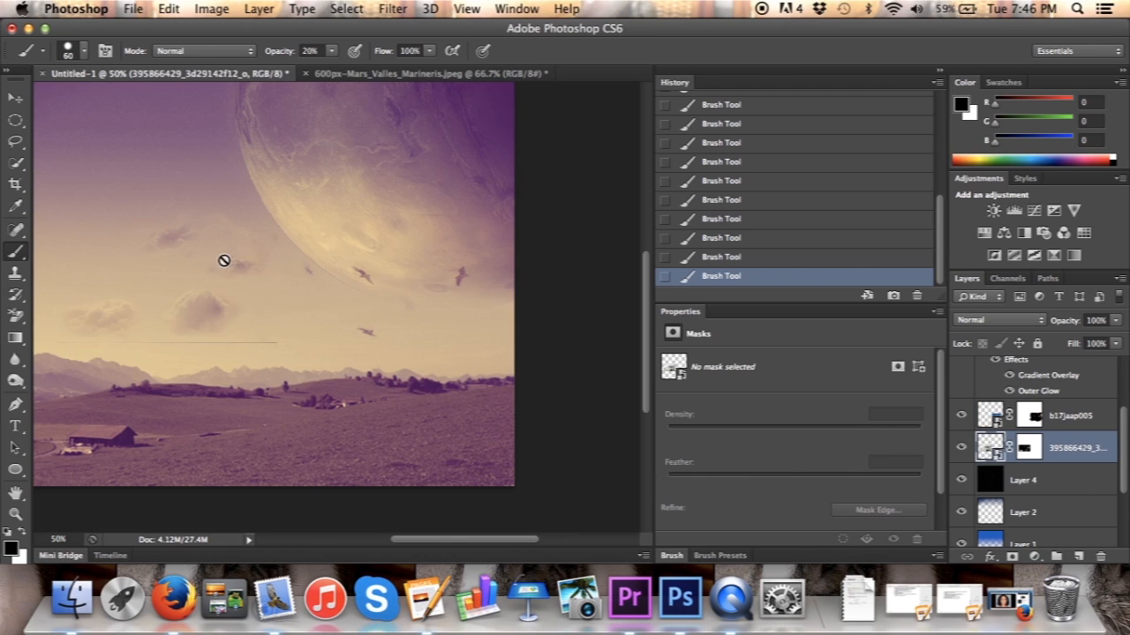
pyautogui.click(1028, 447)
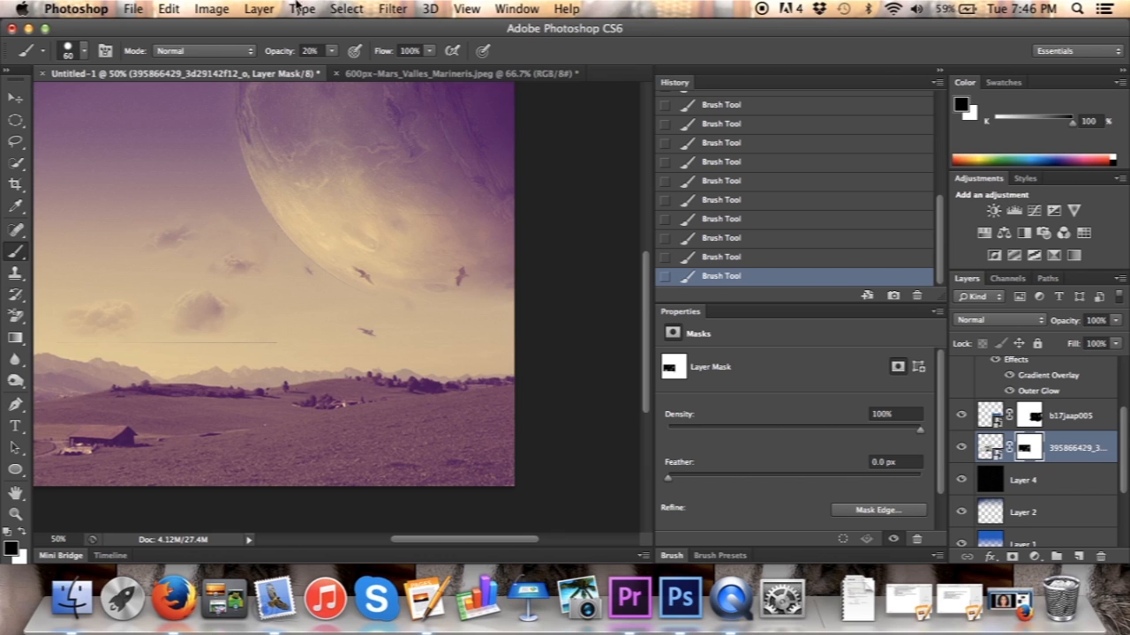
pyautogui.click(467, 9)
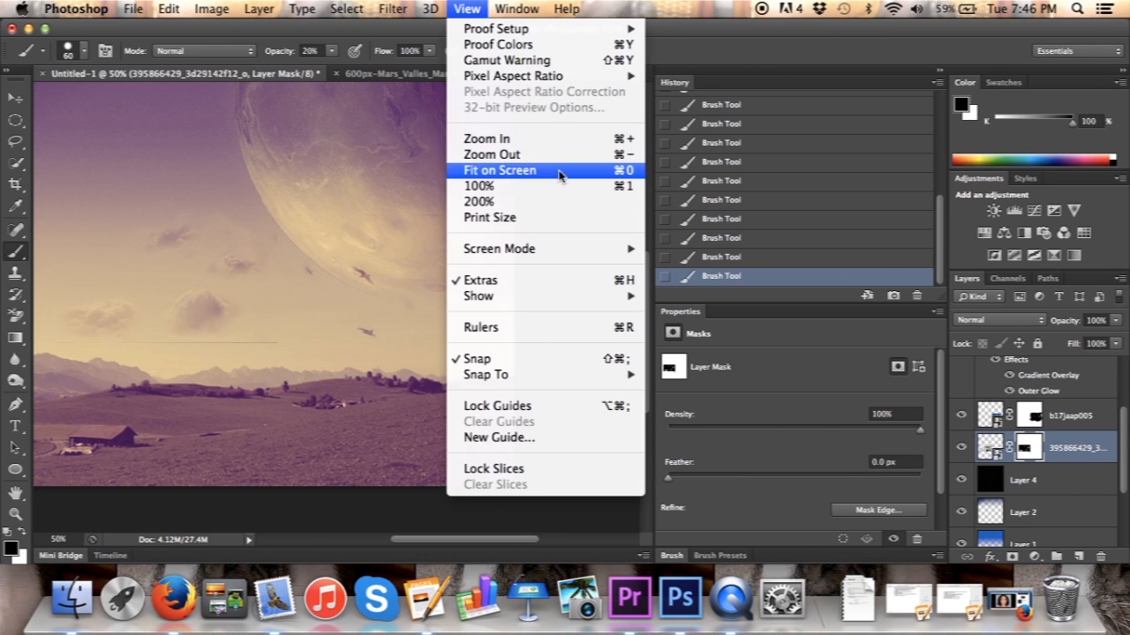
pyautogui.click(519, 139)
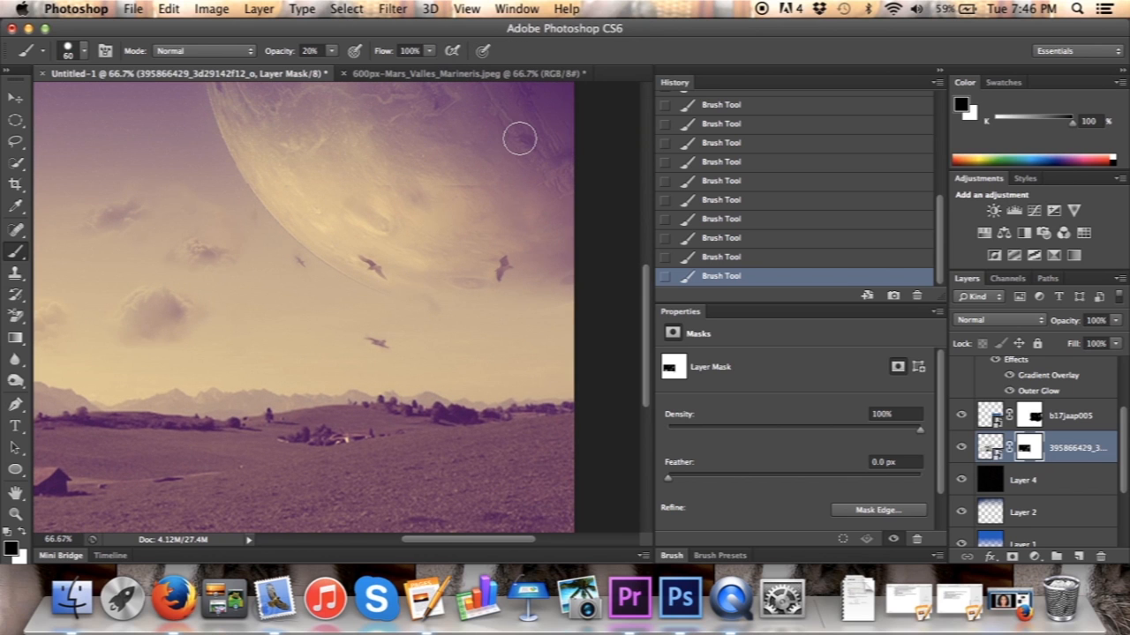
pyautogui.click(472, 11)
pyautogui.click(512, 156)
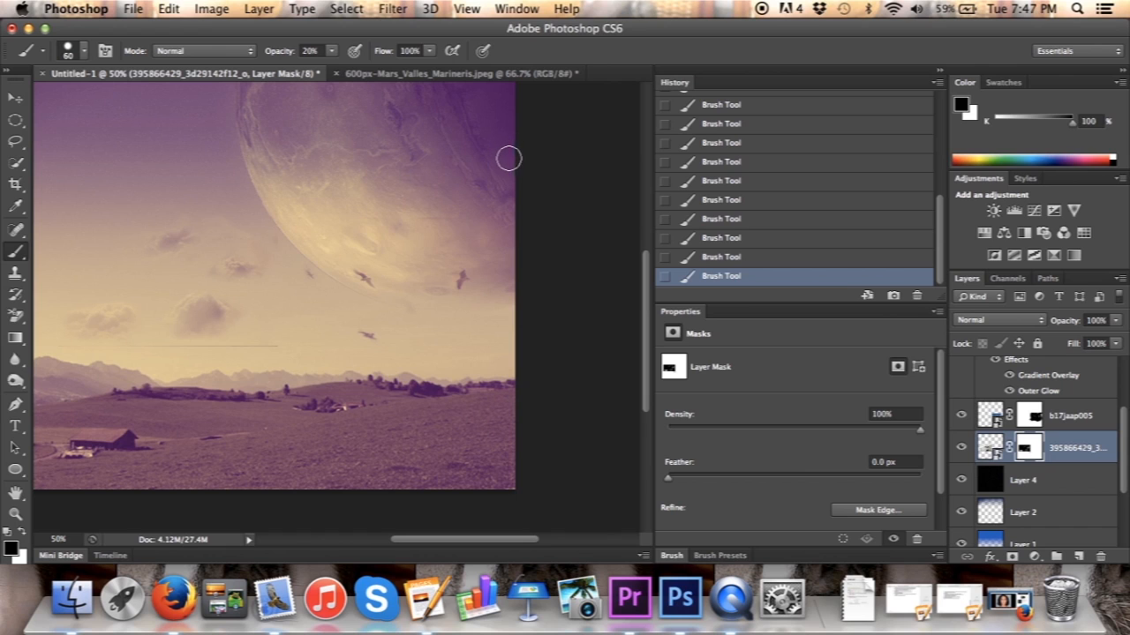
# Step: Select the Gradient Map 1 adjustment layer and review the clouds, mountains and barn at 66.7% and 50% zoom
pyautogui.click(1086, 420)
pyautogui.moveTo(1121, 422); pyautogui.dragTo(1122, 386)
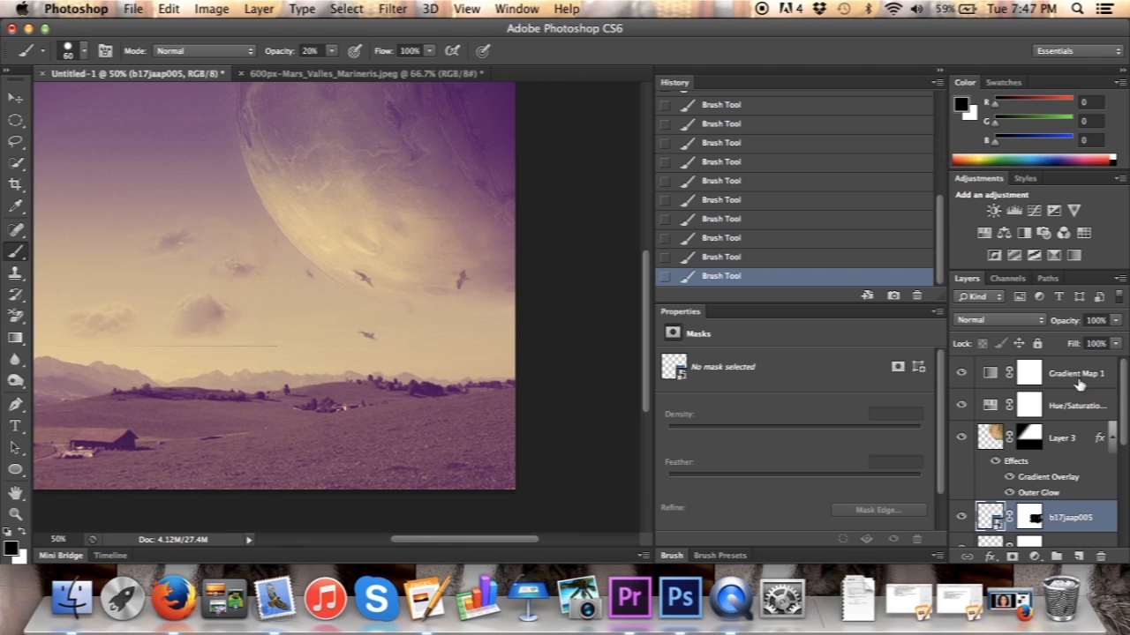
pyautogui.click(1059, 374)
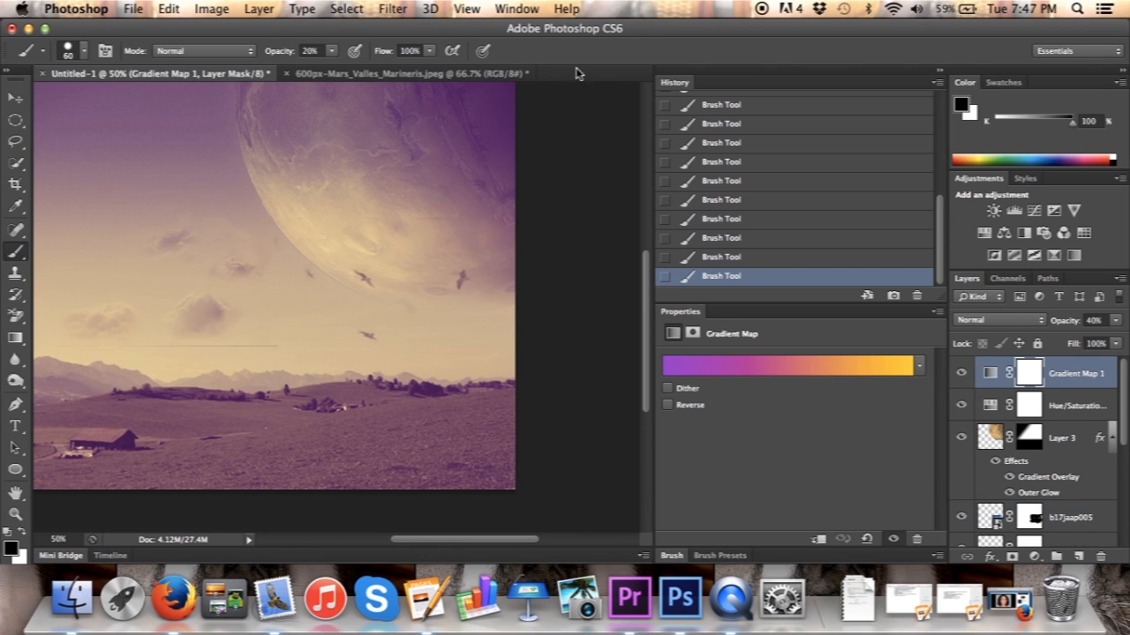
pyautogui.click(461, 11)
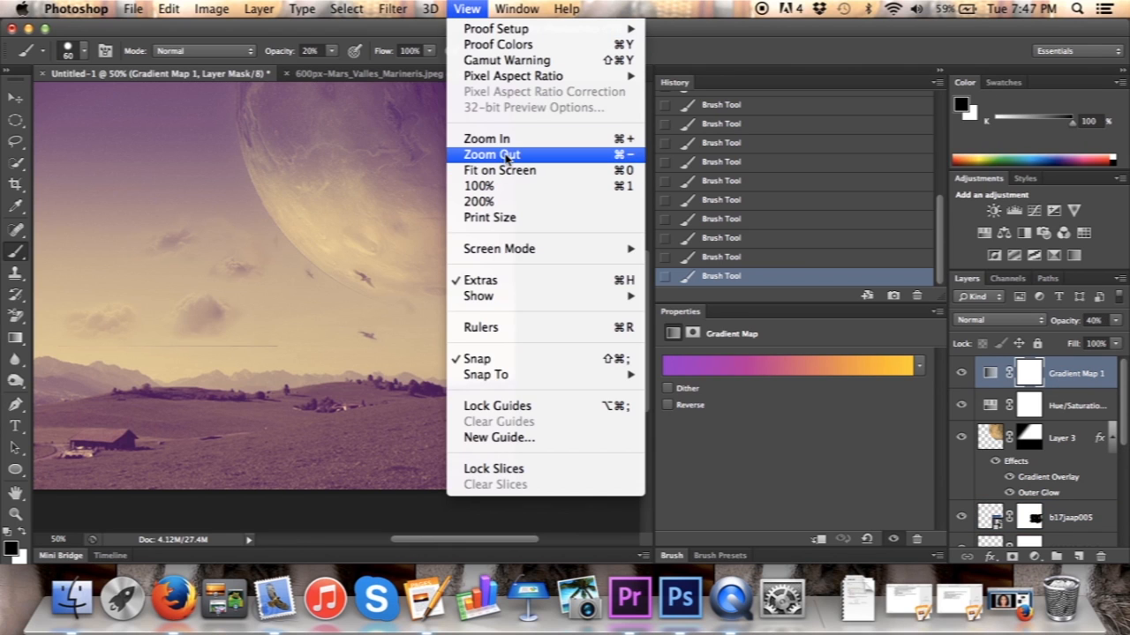
pyautogui.click(499, 139)
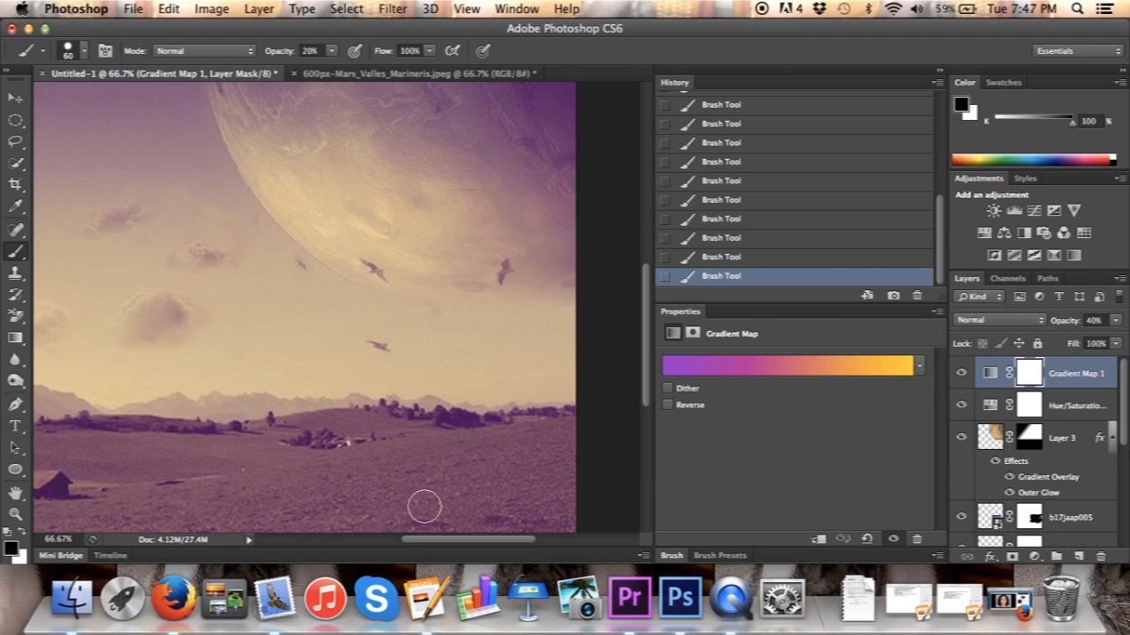
pyautogui.moveTo(436, 536); pyautogui.dragTo(384, 531)
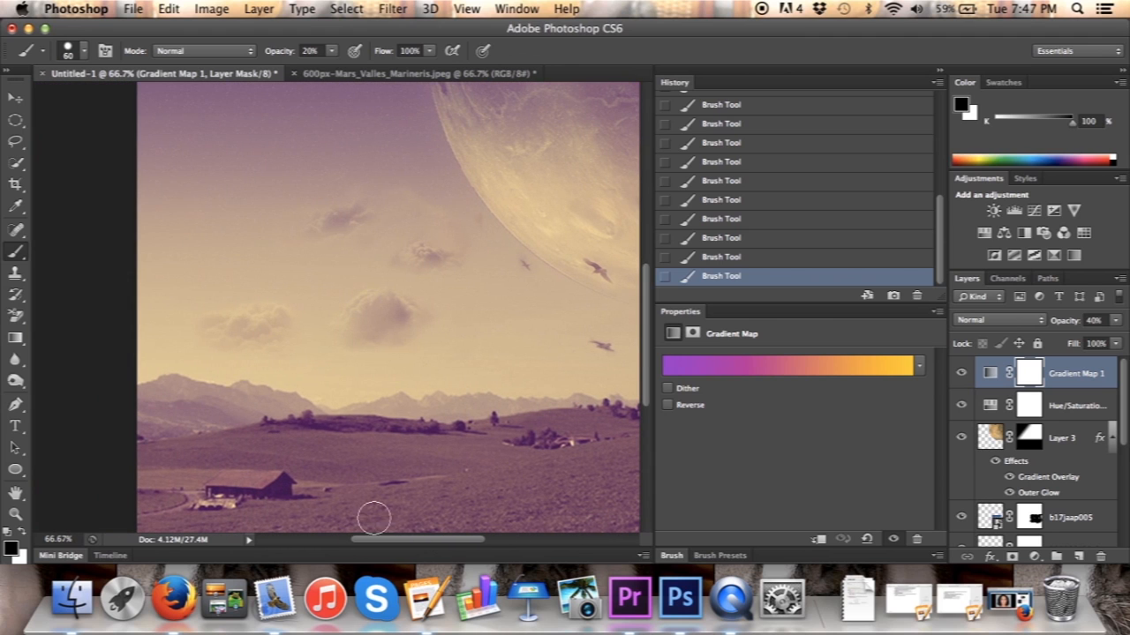
pyautogui.click(496, 8)
pyautogui.moveTo(468, 8)
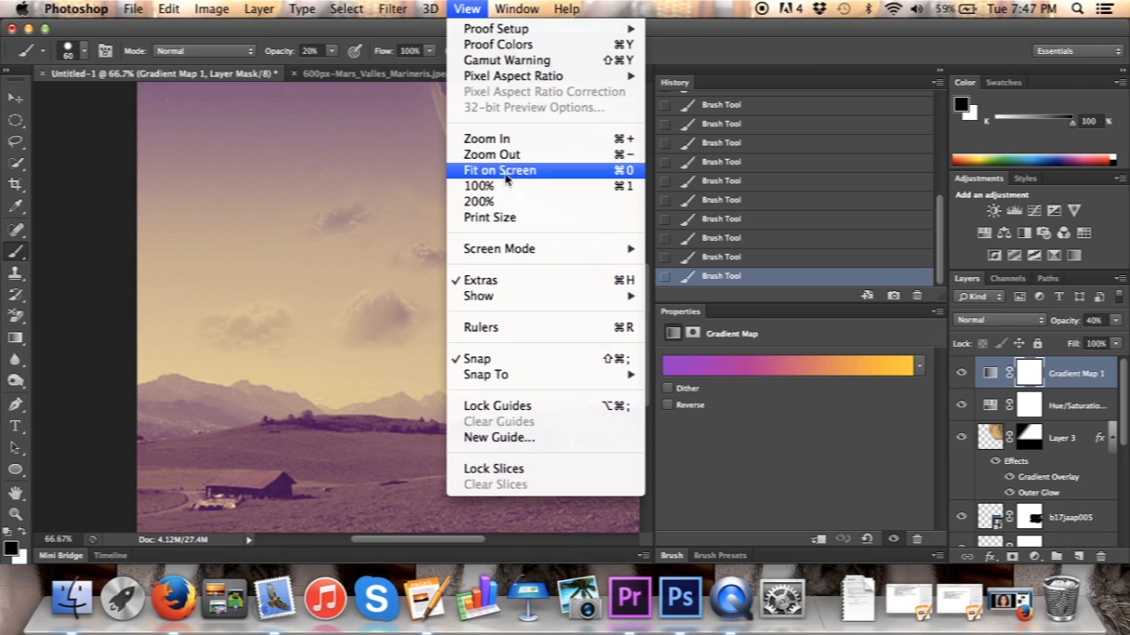
pyautogui.click(512, 156)
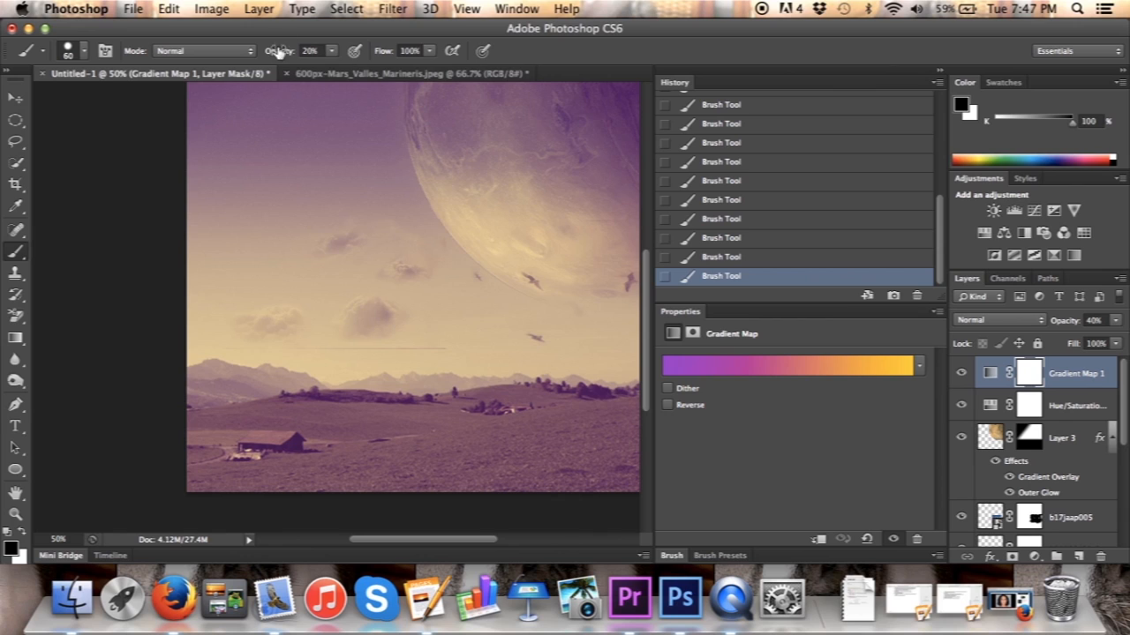
# Step: Set the brush opacity to 100%
pyautogui.click(331, 50)
pyautogui.moveTo(333, 67); pyautogui.dragTo(489, 86)
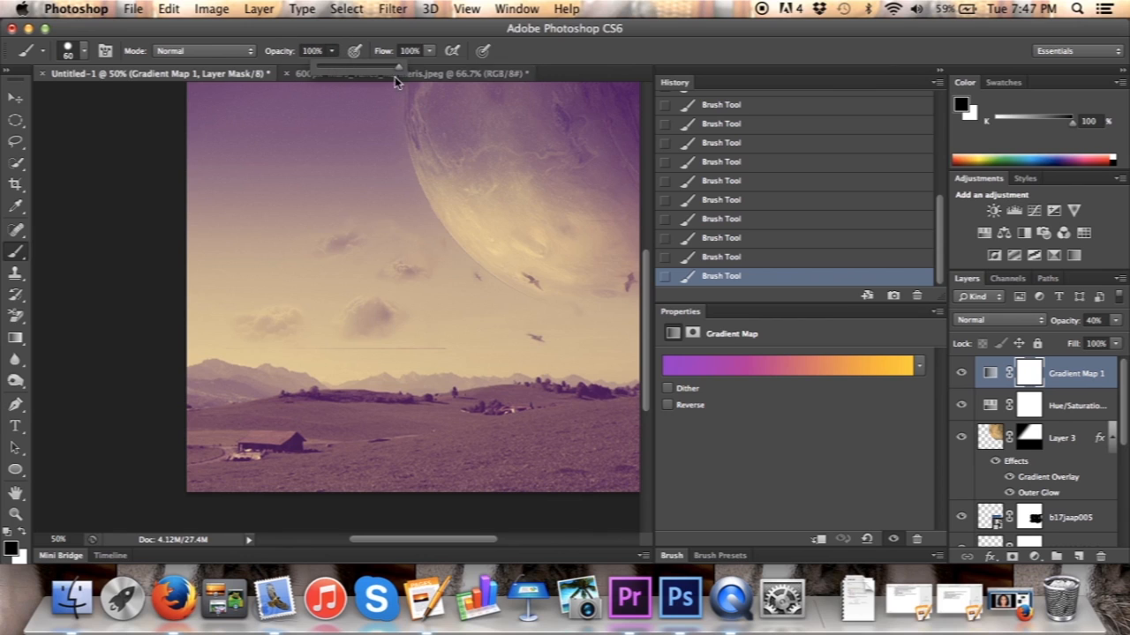
pyautogui.click(442, 353)
pyautogui.moveTo(433, 350); pyautogui.dragTo(372, 354)
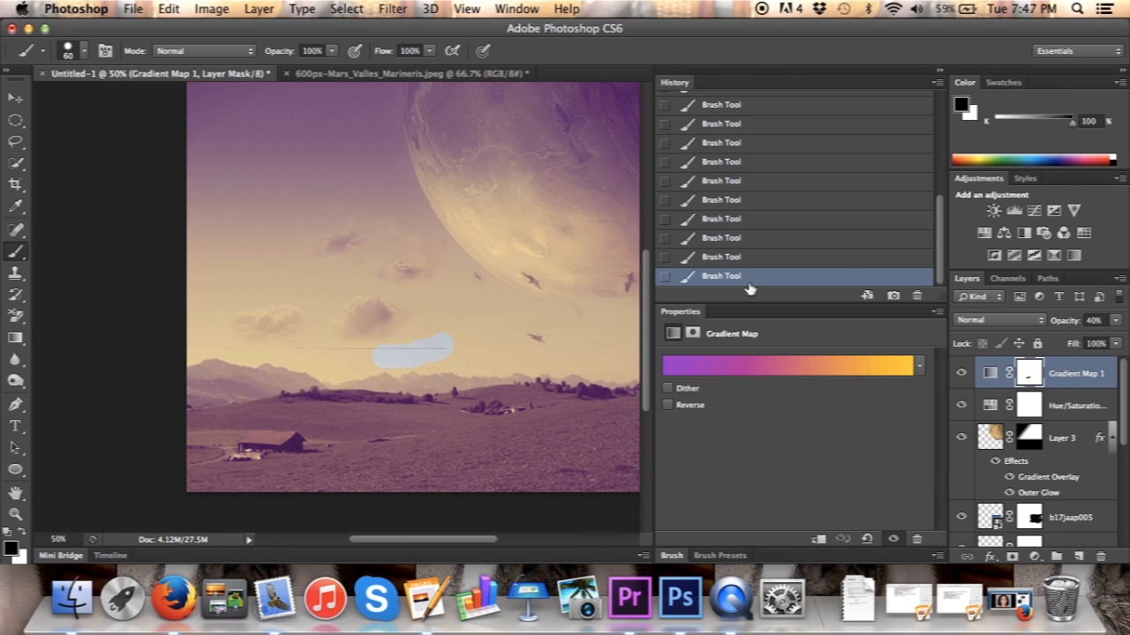
pyautogui.click(734, 256)
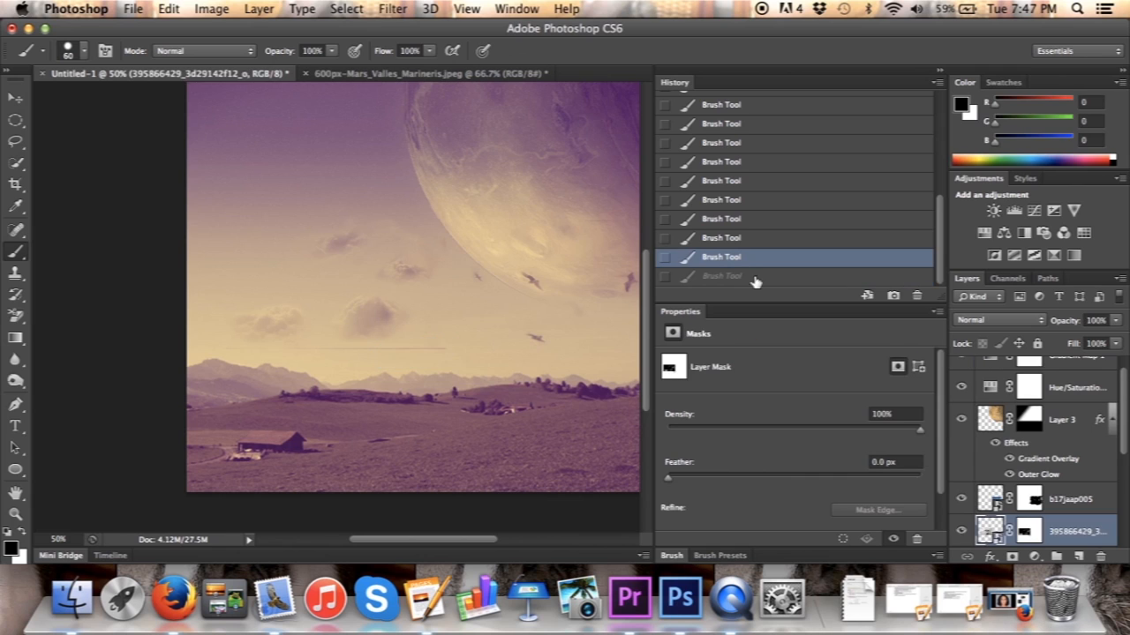
# Step: Mask out the thin leftover horizontal line above the mountains on the cloud layer's mask with the 60 px black brush
pyautogui.click(1026, 528)
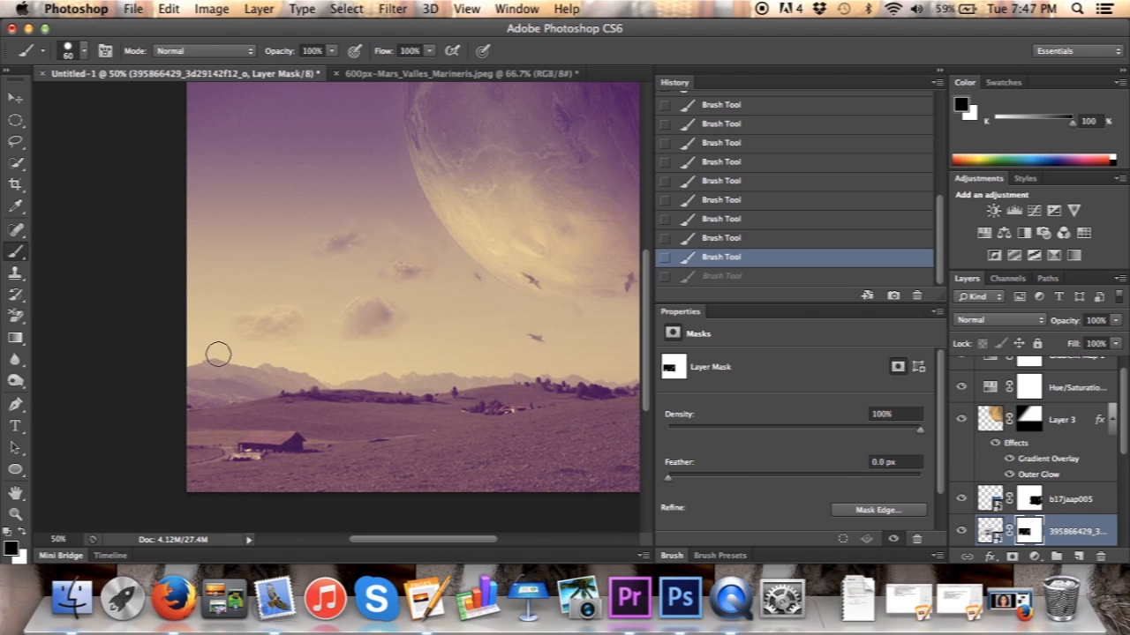
pyautogui.click(410, 366)
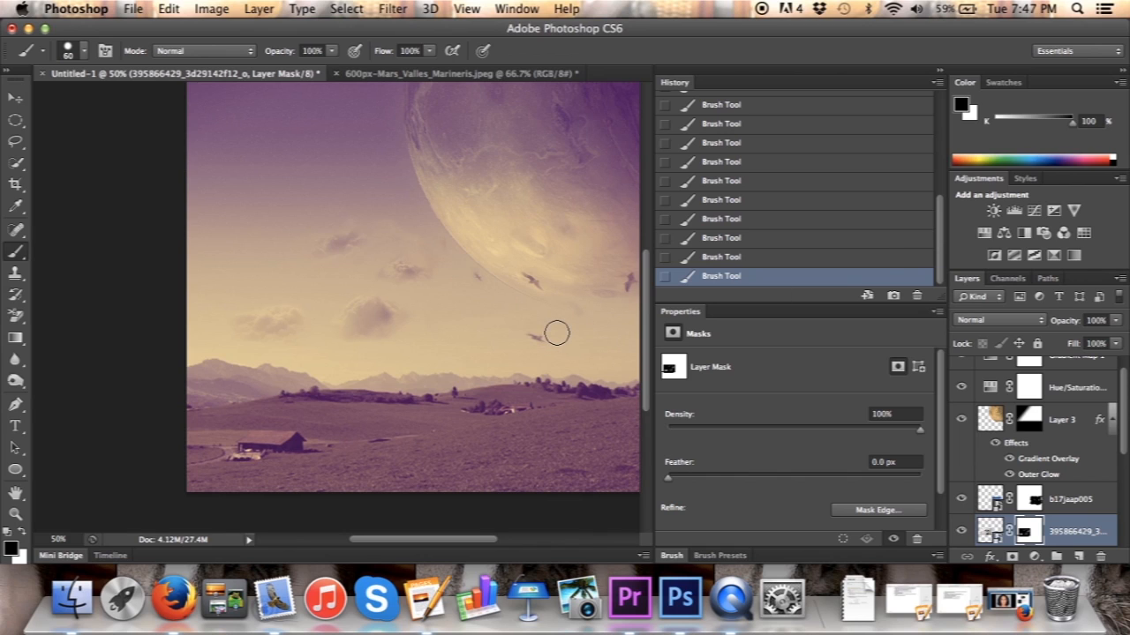
# Step: Select Layer 3 in the composition and open the desktop image 799px-Moon1.jpg as a separate document
pyautogui.scroll(1, 1126, 412)
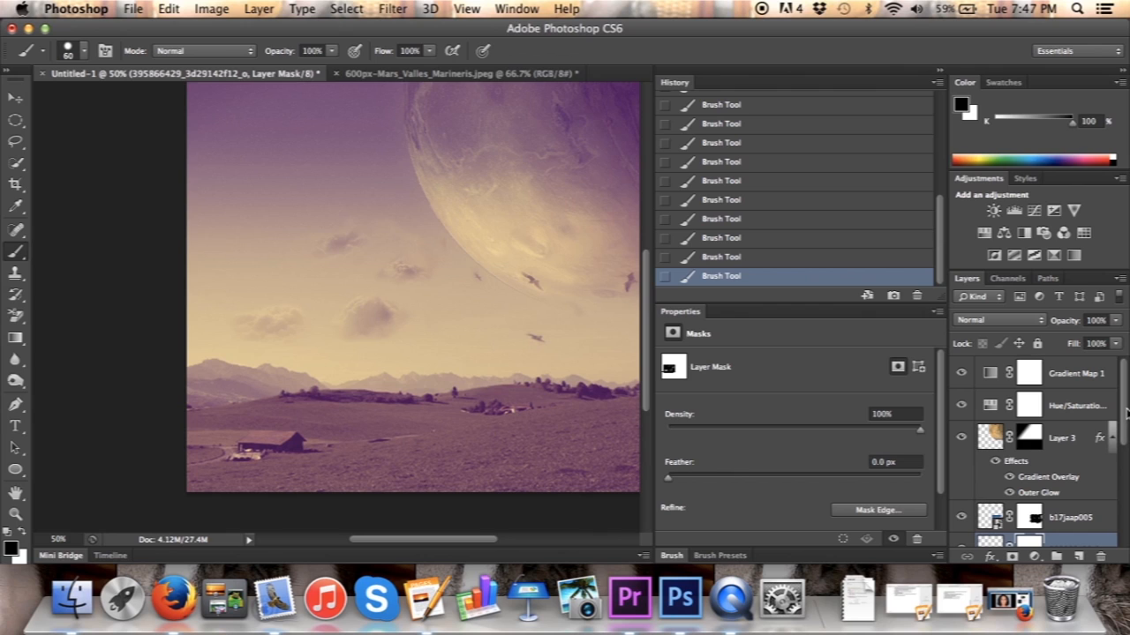
pyautogui.click(991, 441)
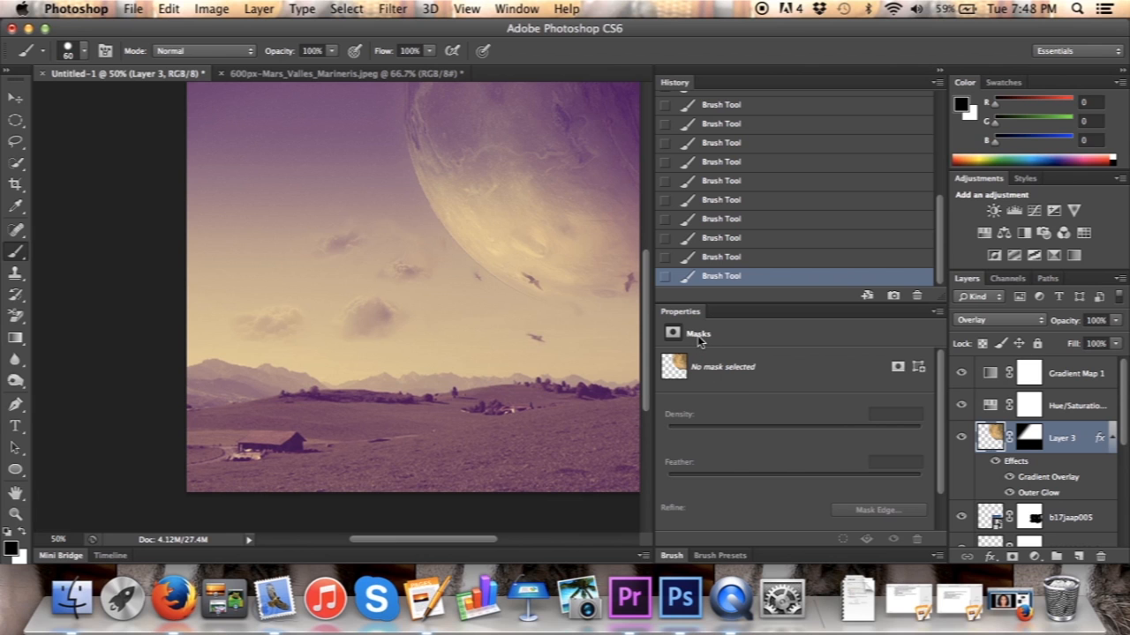
pyautogui.hotkey('ctrl', 'Left')
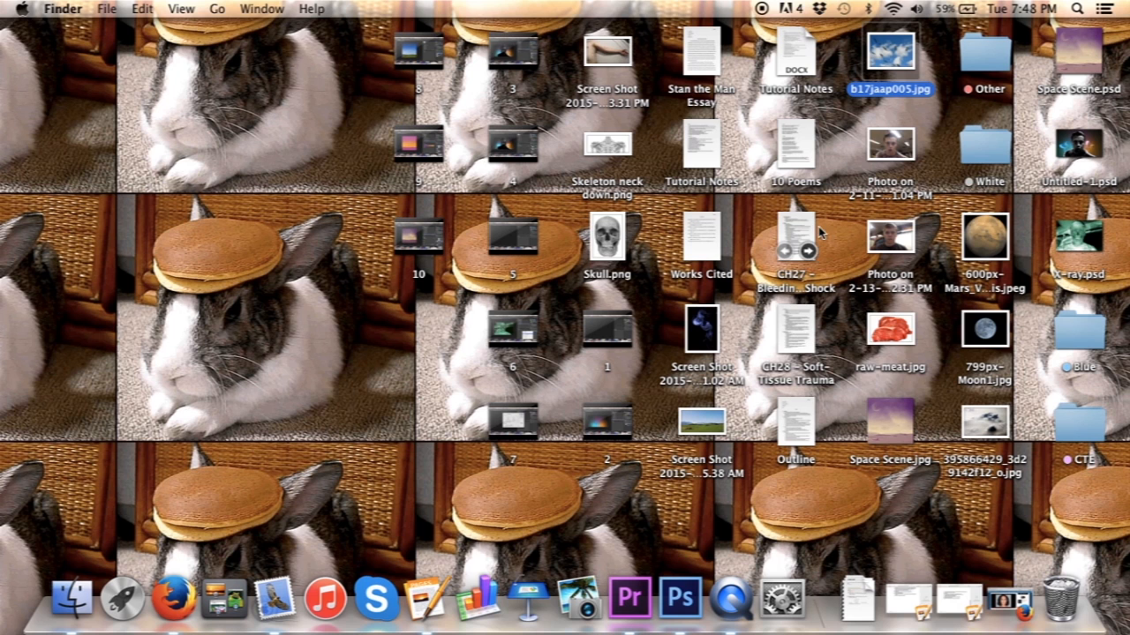
pyautogui.moveTo(990, 339); pyautogui.dragTo(510, 81)
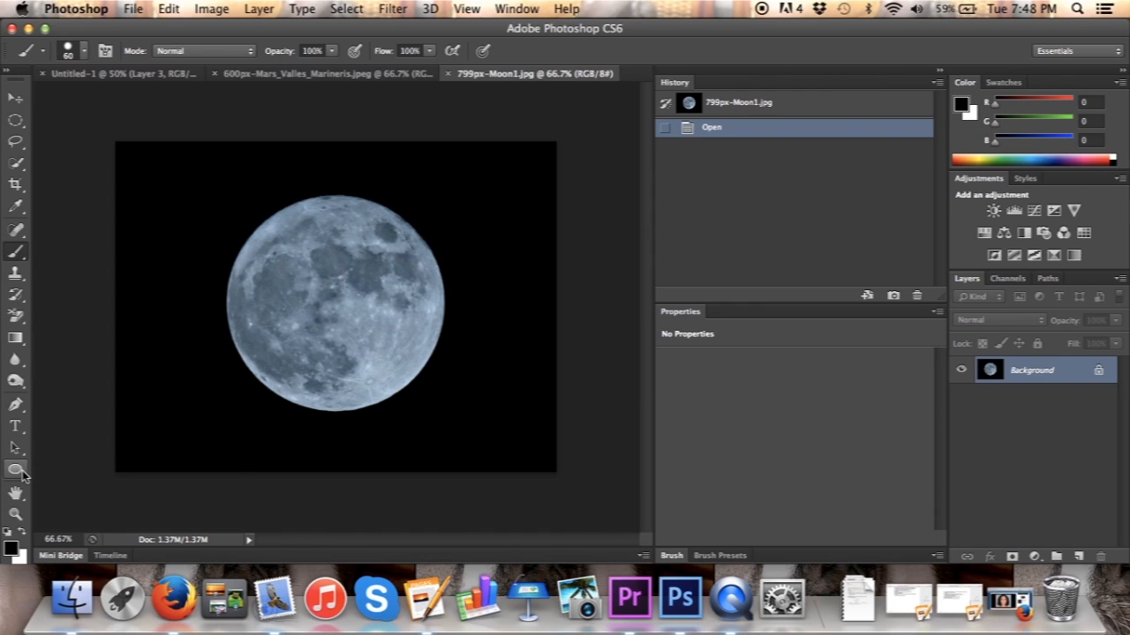
# Step: Draw a circular path roughly the size of the moon over it with the Ellipse tool, undoing the first attempt
pyautogui.click(18, 471)
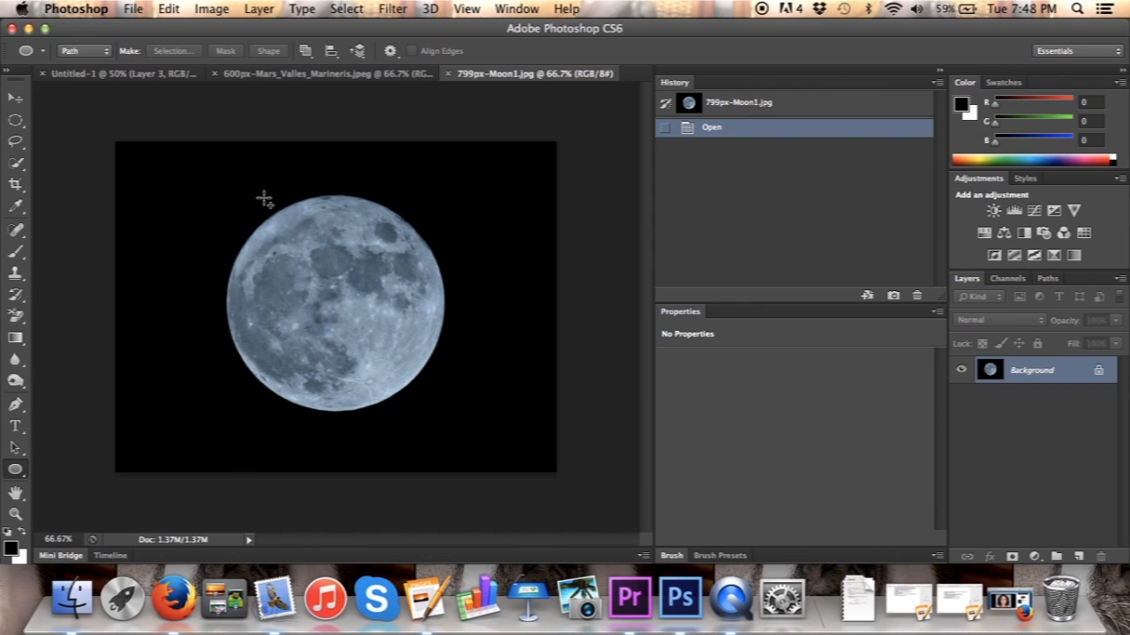
pyautogui.moveTo(242, 194); pyautogui.dragTo(368, 395)
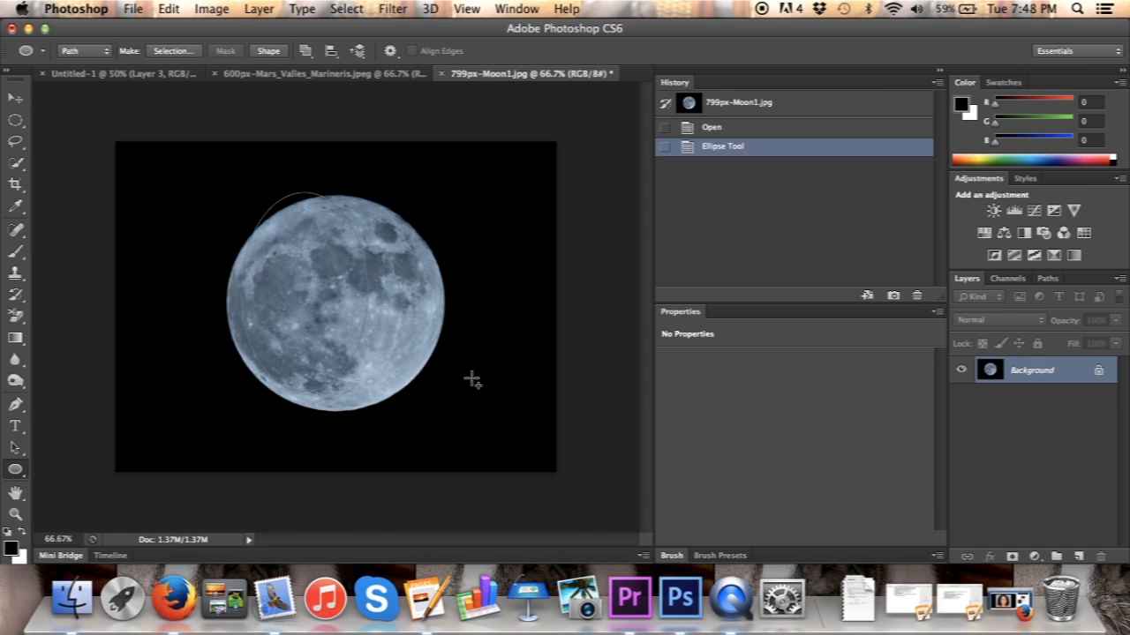
pyautogui.press('super+z')
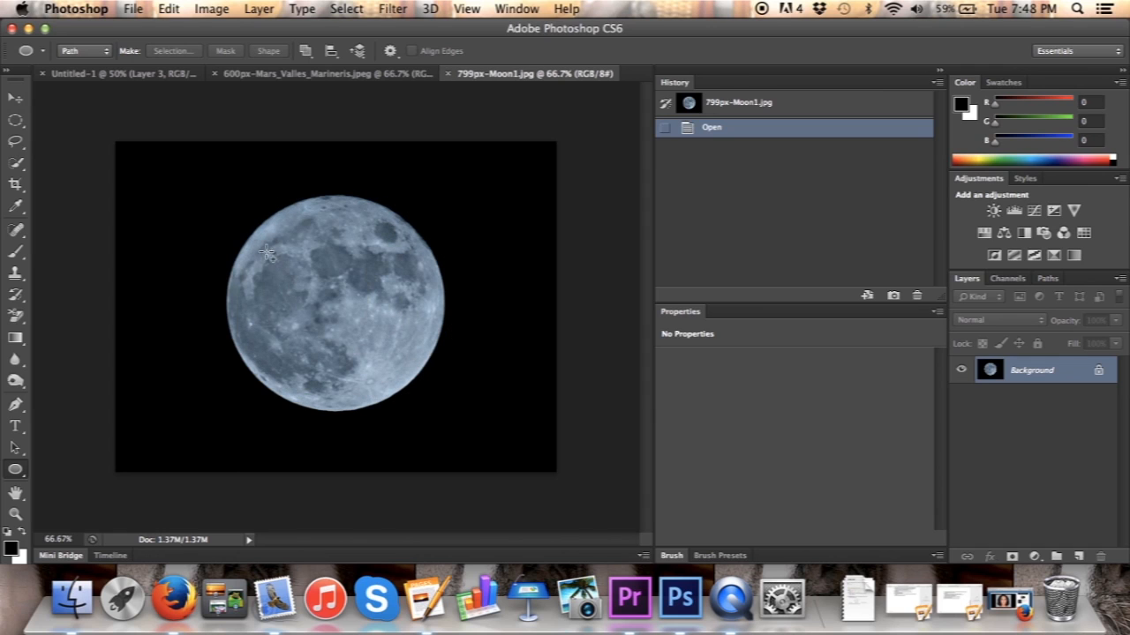
pyautogui.moveTo(238, 196); pyautogui.dragTo(459, 413)
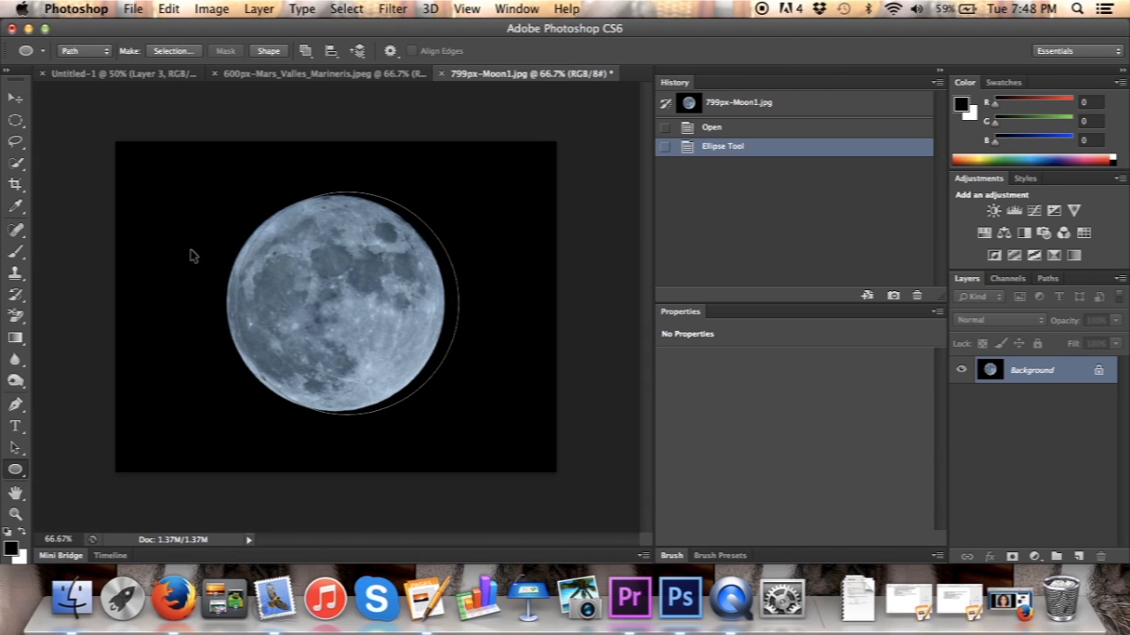
# Step: Free-transform the circular path, shifting it over the moon and scaling it proportionally to about 96.5%
pyautogui.press('super+t')
pyautogui.moveTo(401, 322); pyautogui.dragTo(394, 319)
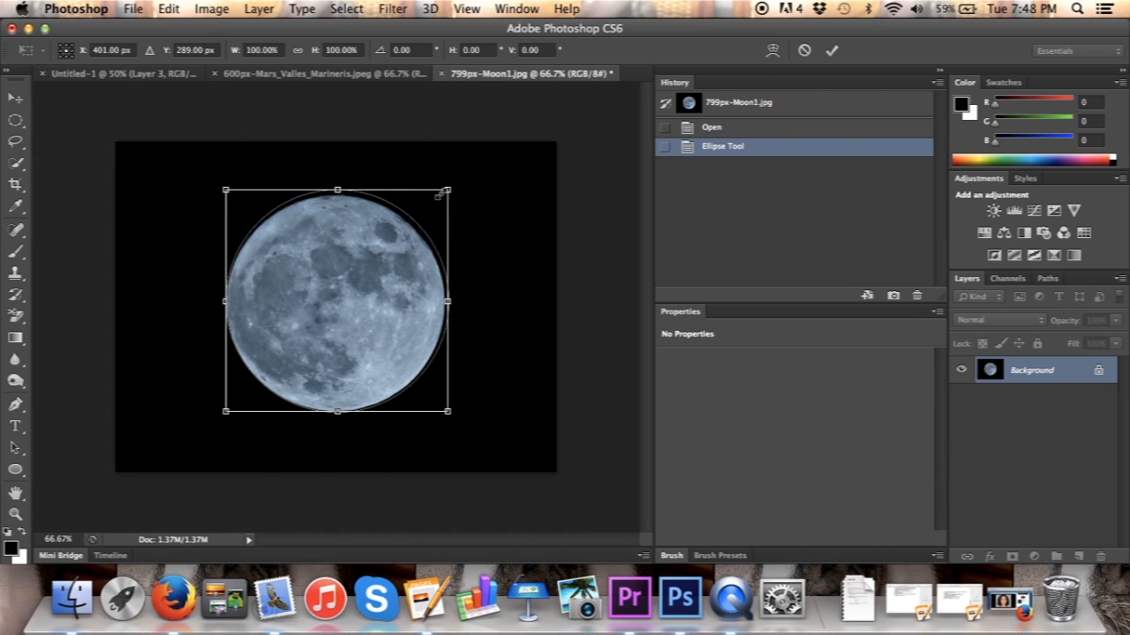
pyautogui.moveTo(447, 189); pyautogui.dragTo(443, 195)
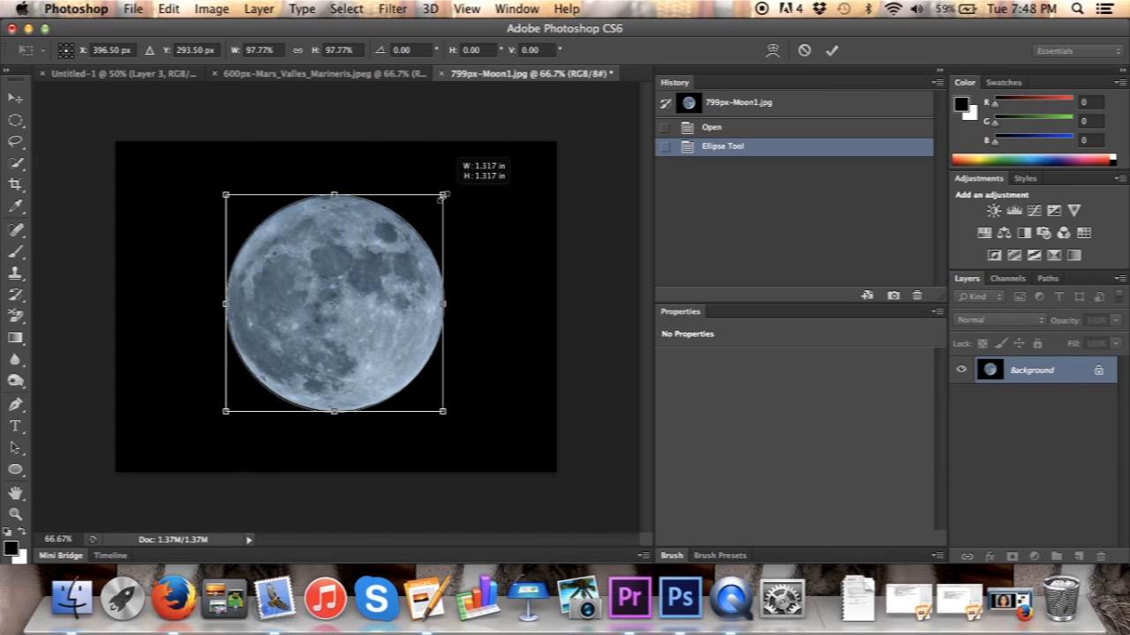
pyautogui.moveTo(346, 271); pyautogui.dragTo(349, 284)
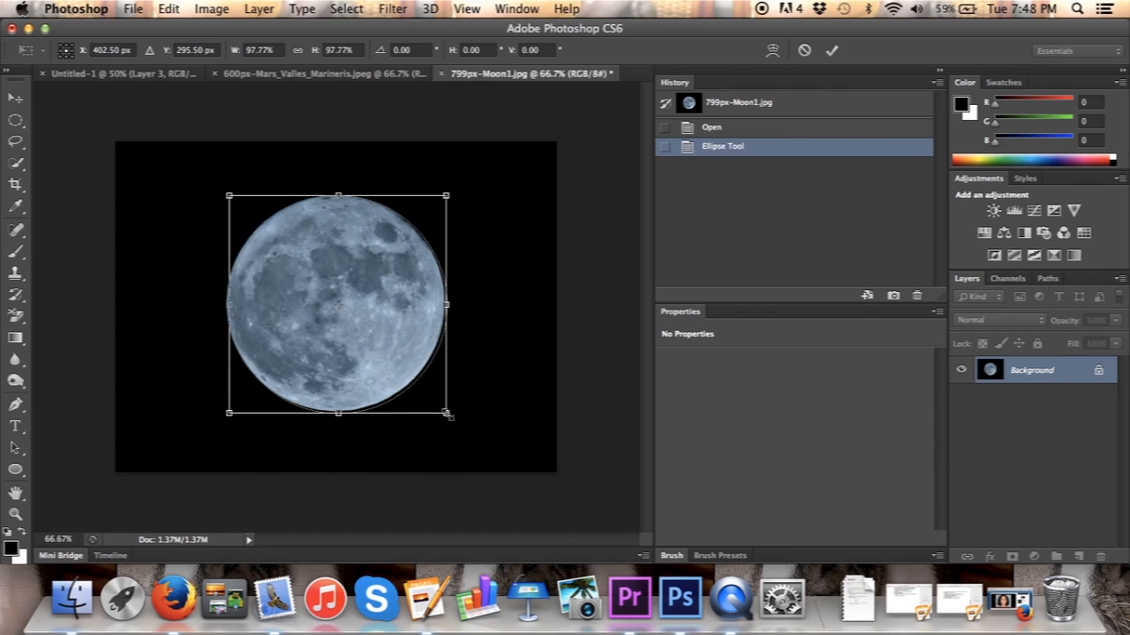
pyautogui.moveTo(447, 413); pyautogui.dragTo(443, 410)
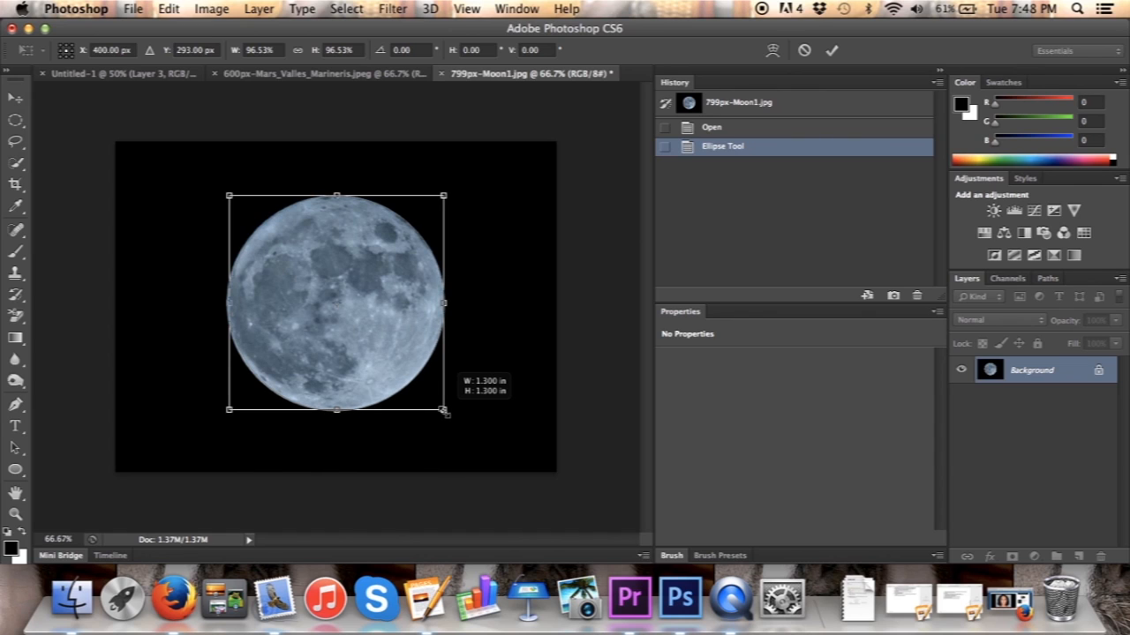
pyautogui.moveTo(444, 412); pyautogui.dragTo(443, 412)
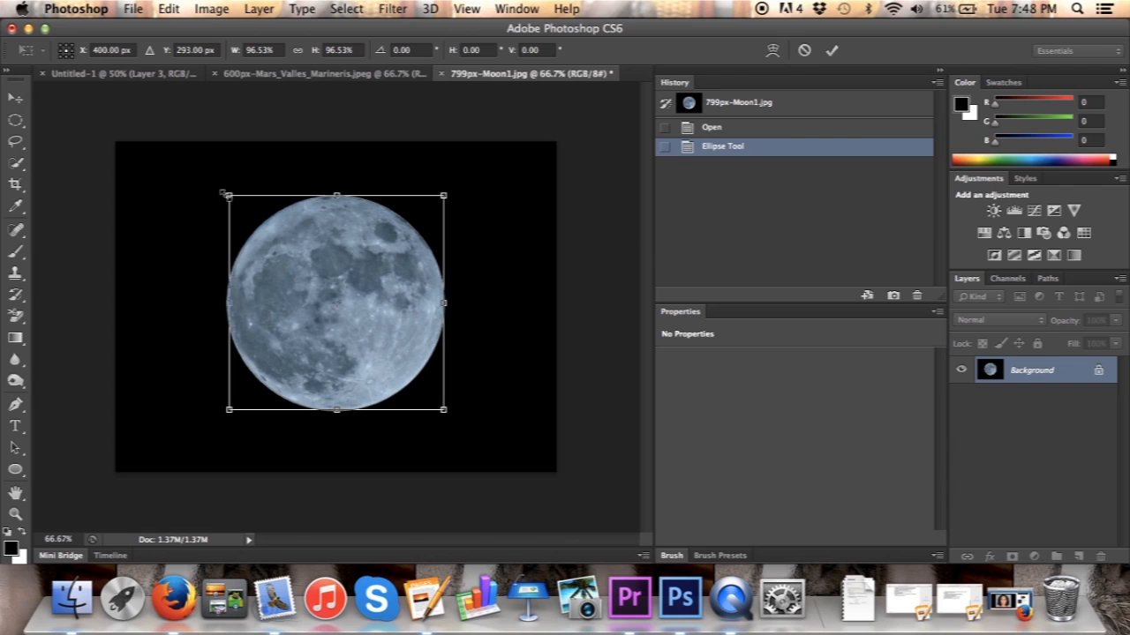
# Step: Fine-tune the path against the moon's edge to about 97.5% width and 96.8% height, and apply the transform
pyautogui.moveTo(223, 198); pyautogui.dragTo(218, 197)
pyautogui.moveTo(372, 307); pyautogui.dragTo(375, 310)
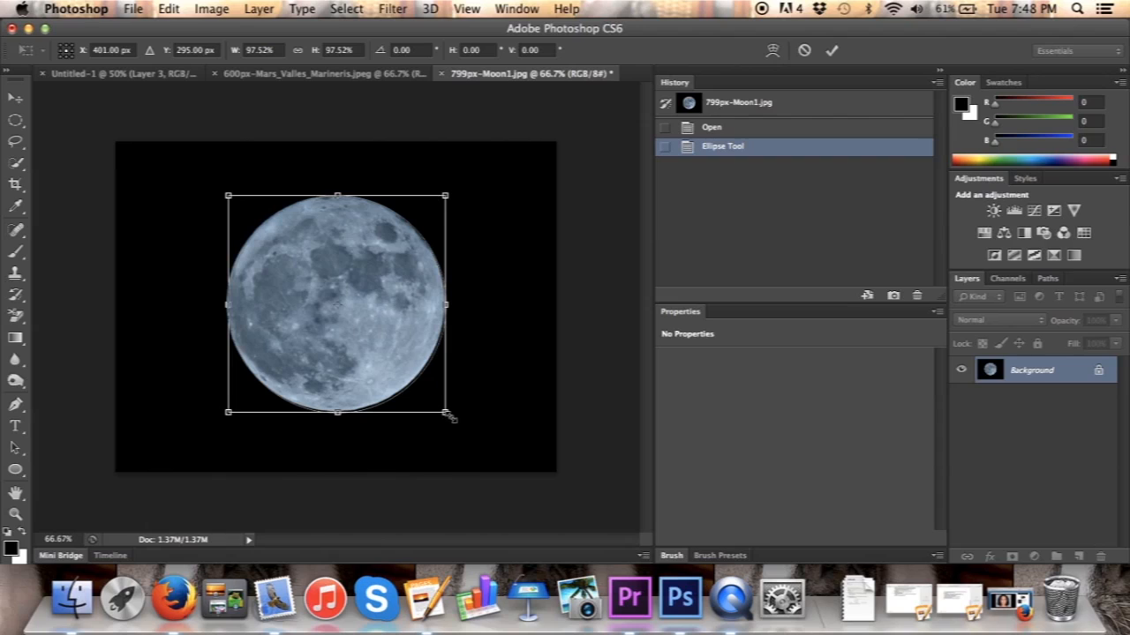
pyautogui.moveTo(448, 416); pyautogui.dragTo(444, 413)
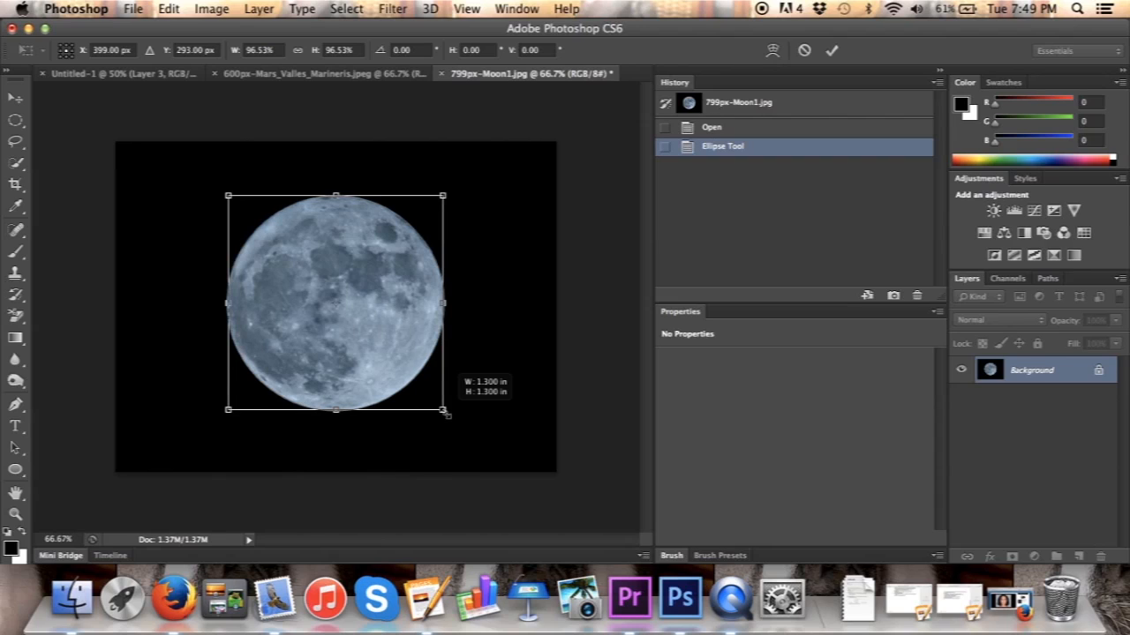
pyautogui.moveTo(446, 413); pyautogui.dragTo(446, 413)
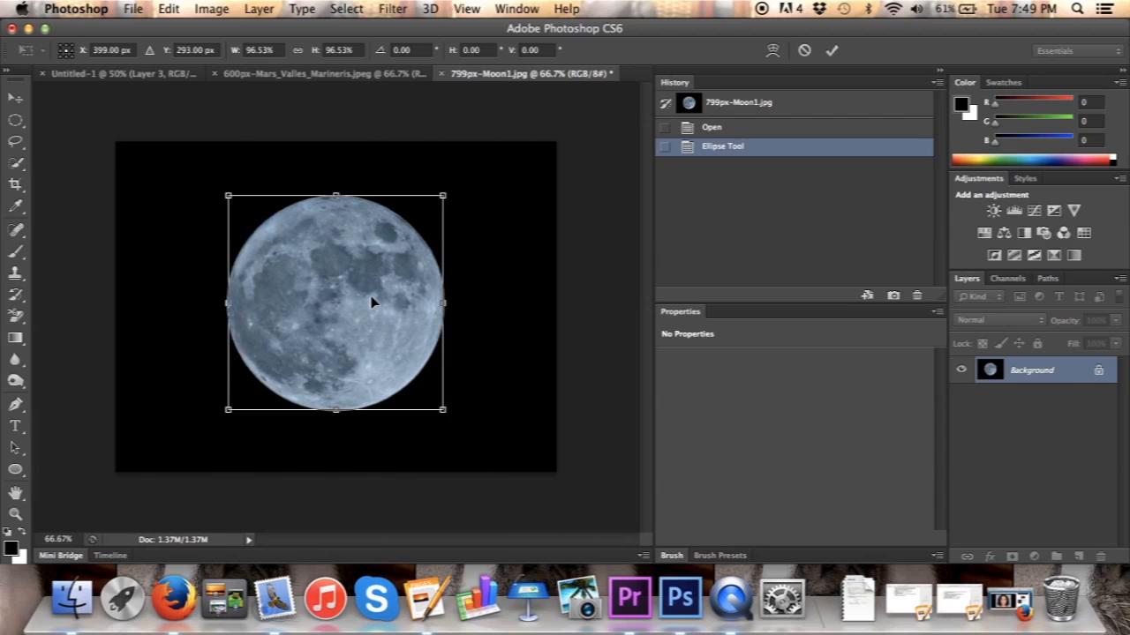
pyautogui.moveTo(375, 302); pyautogui.dragTo(374, 302)
pyautogui.moveTo(228, 303); pyautogui.dragTo(227, 302)
pyautogui.moveTo(227, 302); pyautogui.dragTo(230, 298)
pyautogui.moveTo(442, 196); pyautogui.dragTo(446, 197)
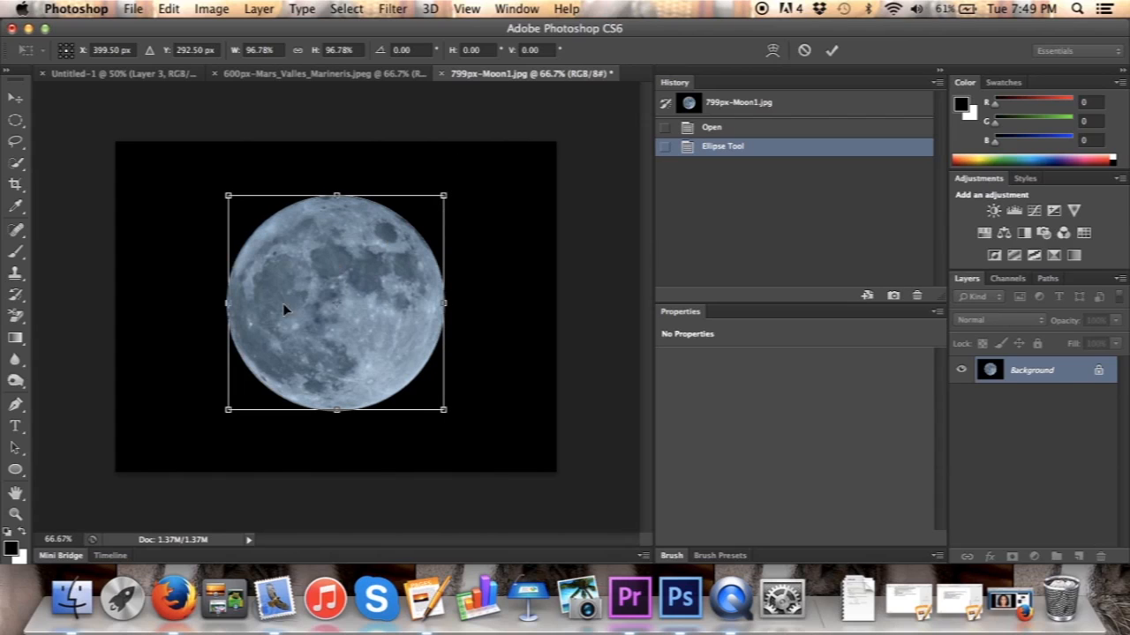
pyautogui.moveTo(228, 410); pyautogui.dragTo(226, 412)
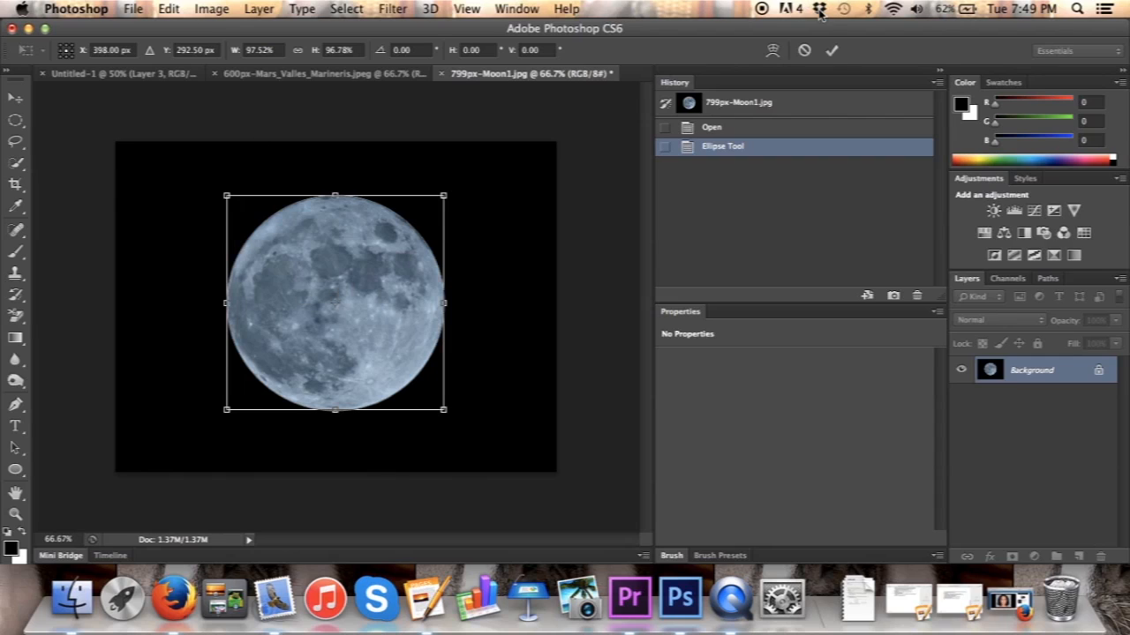
pyautogui.click(832, 51)
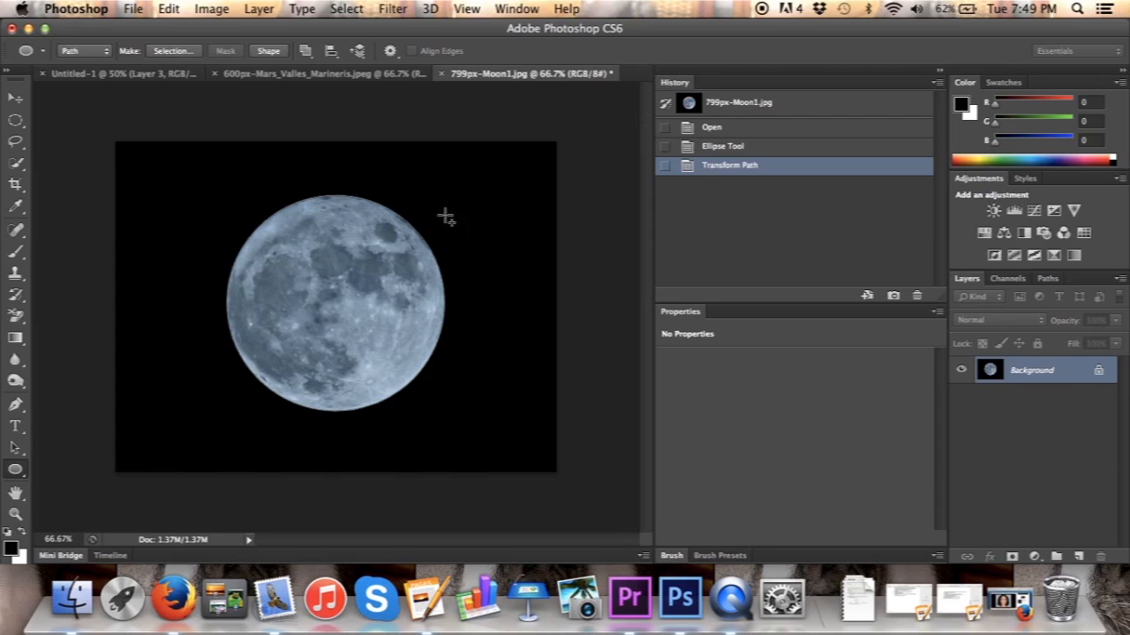
# Step: Convert the circular path into a selection around the moon, reverting the history to the selection change after a stray ellipse
pyautogui.rightClick(358, 288)
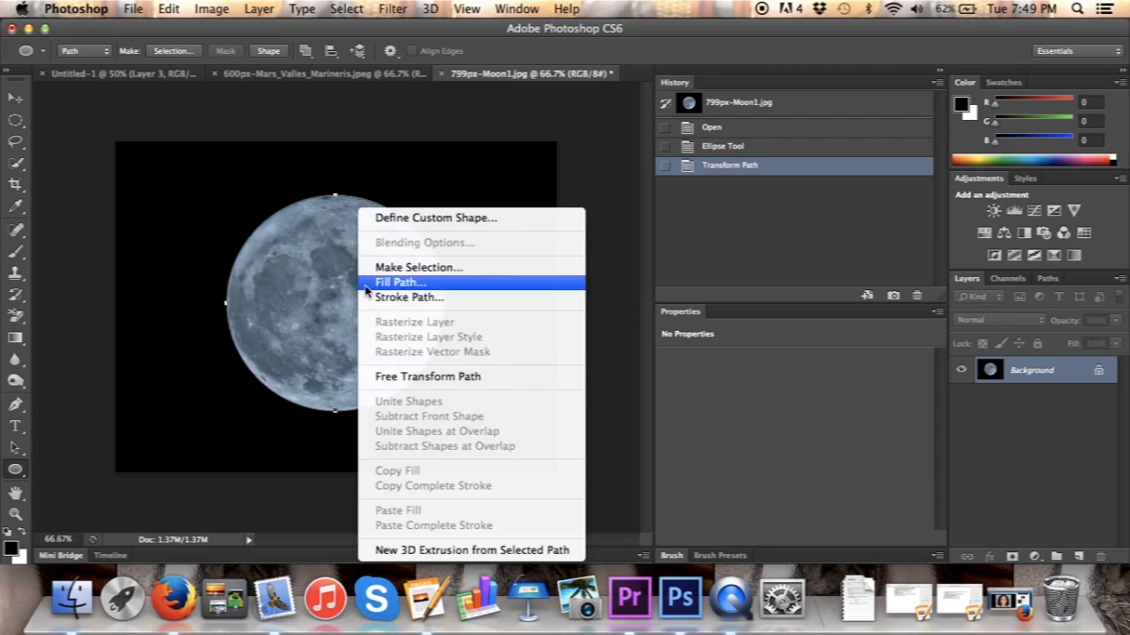
pyautogui.click(412, 268)
pyautogui.click(1100, 405)
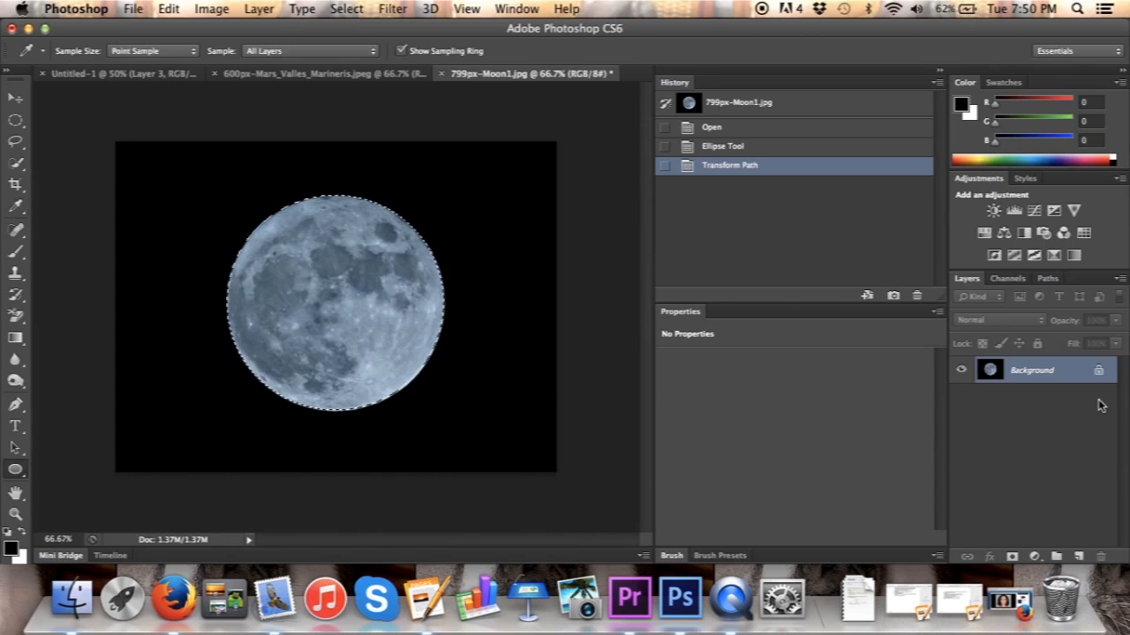
pyautogui.moveTo(357, 300); pyautogui.dragTo(327, 209)
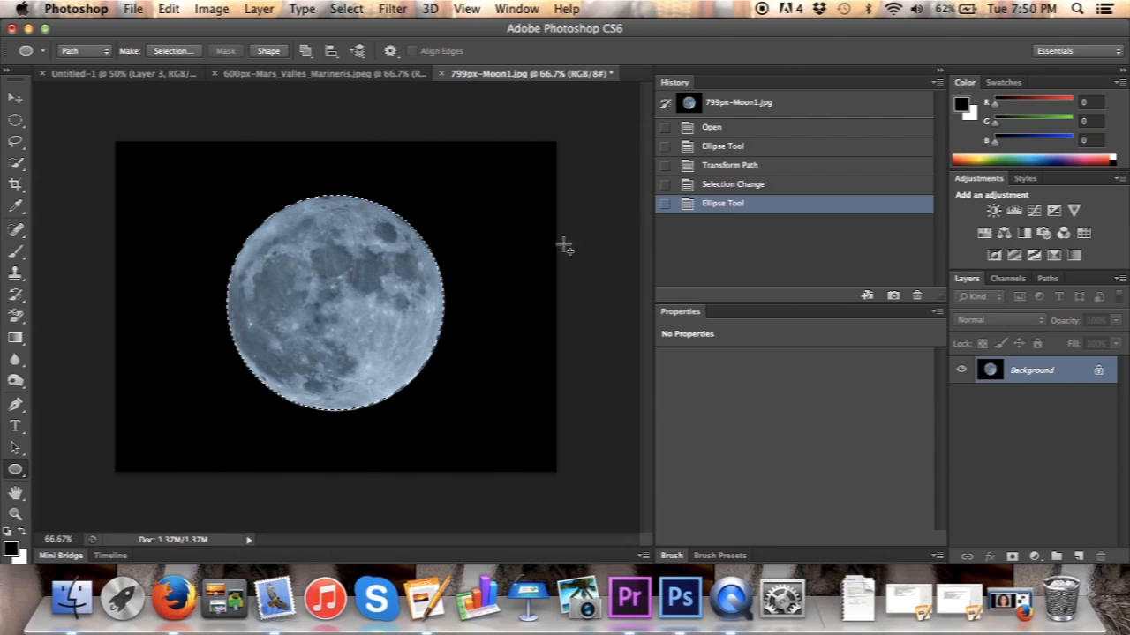
pyautogui.click(737, 184)
# Step: Move the selected moon into the Untitled-1 composition, placing it in the upper-left sky beside Mars
pyautogui.click(15, 96)
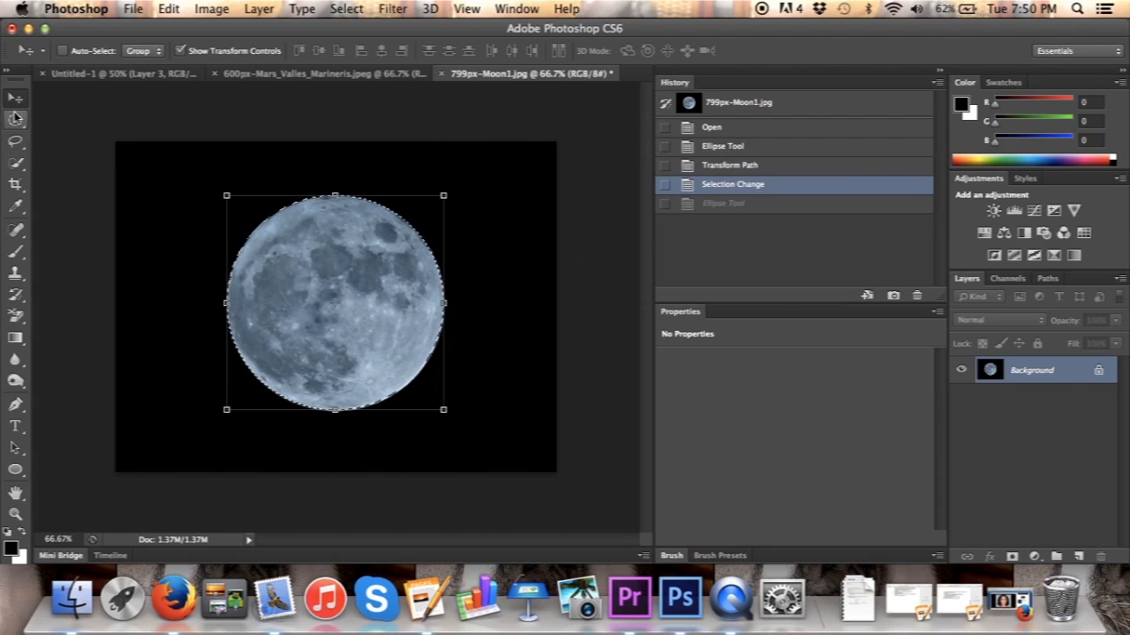
pyautogui.moveTo(408, 312); pyautogui.dragTo(228, 163)
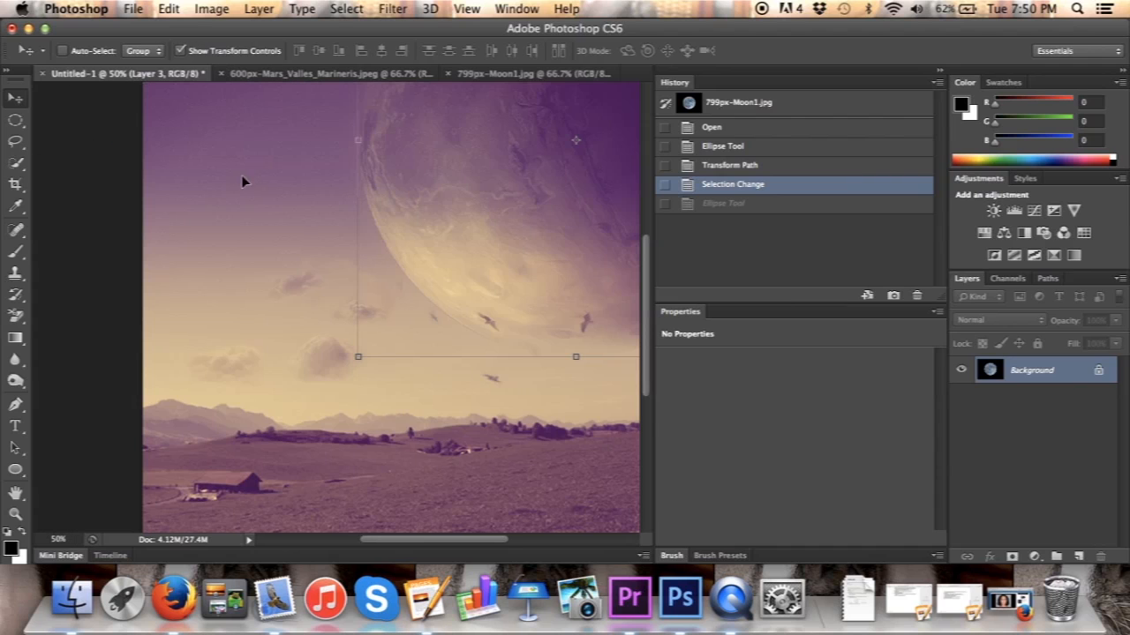
pyautogui.moveTo(283, 208); pyautogui.dragTo(283, 210)
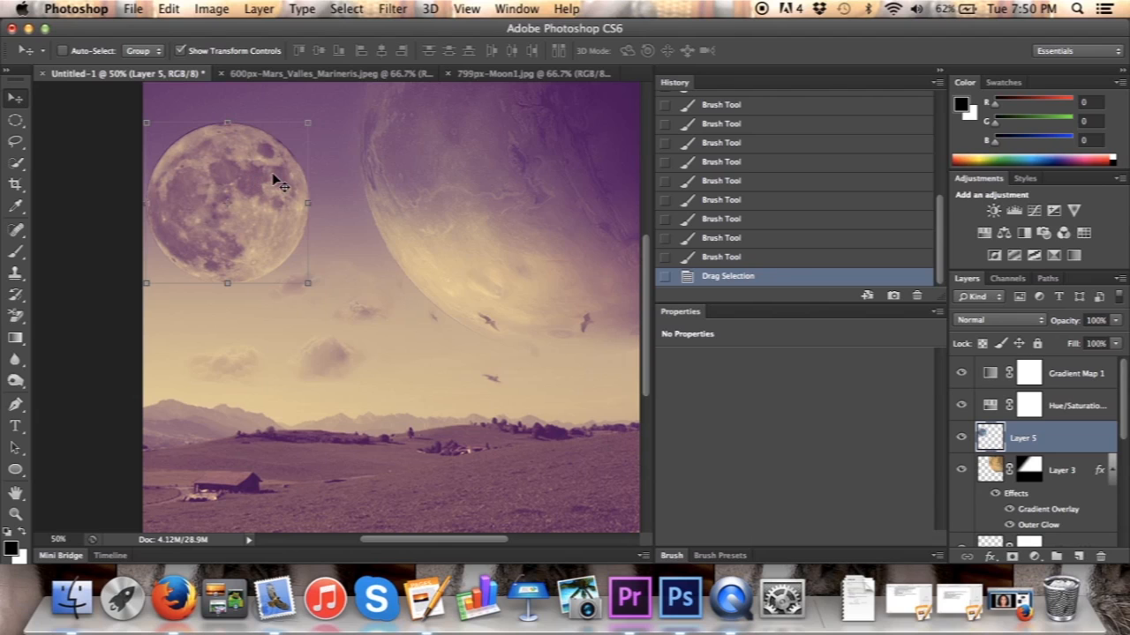
# Step: Scale the moon to about 58%, position it in the upper-left sky clear of the clouds, and apply the transform
pyautogui.moveTo(145, 123); pyautogui.dragTo(182, 159)
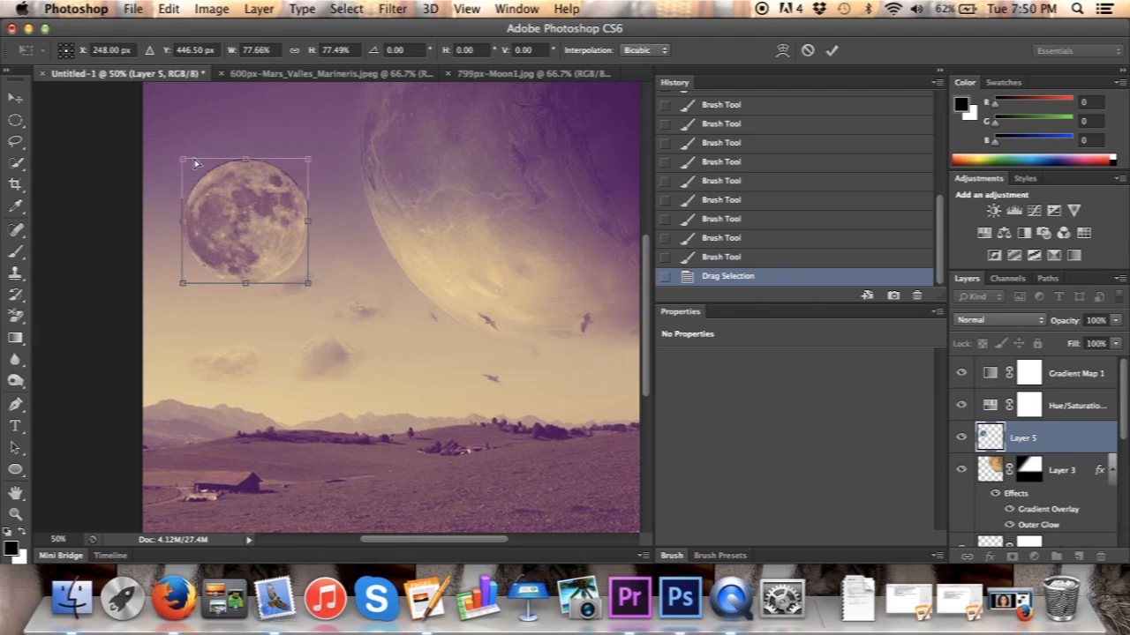
pyautogui.hotkey('ctrl', 'z')
pyautogui.moveTo(145, 123); pyautogui.dragTo(214, 190)
pyautogui.moveTo(272, 238); pyautogui.dragTo(264, 201)
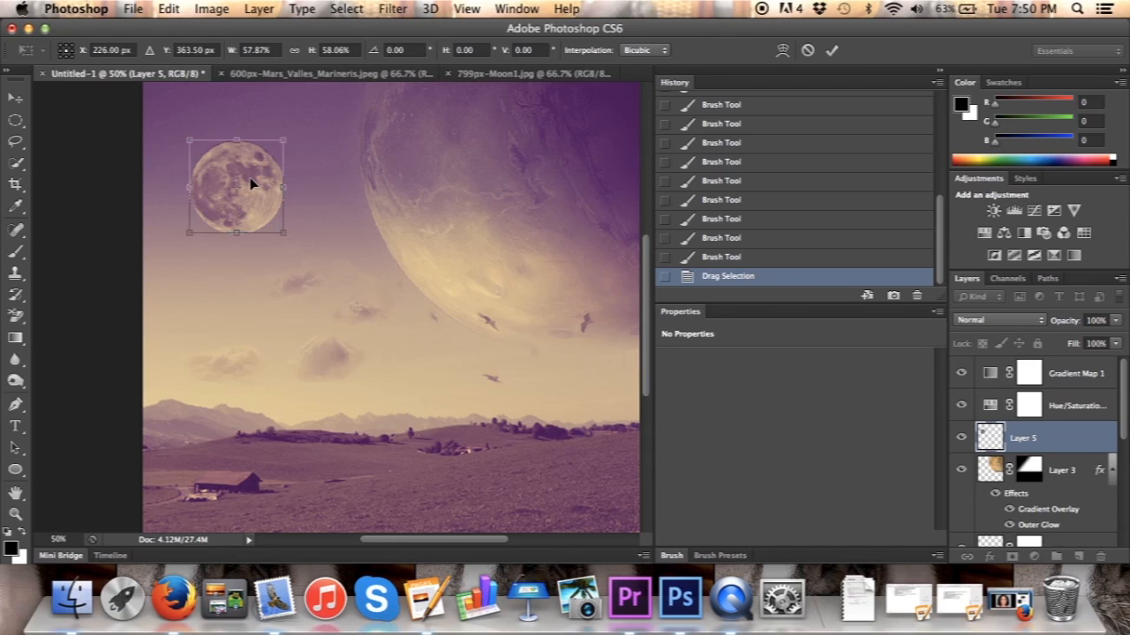
pyautogui.moveTo(253, 183); pyautogui.dragTo(256, 172)
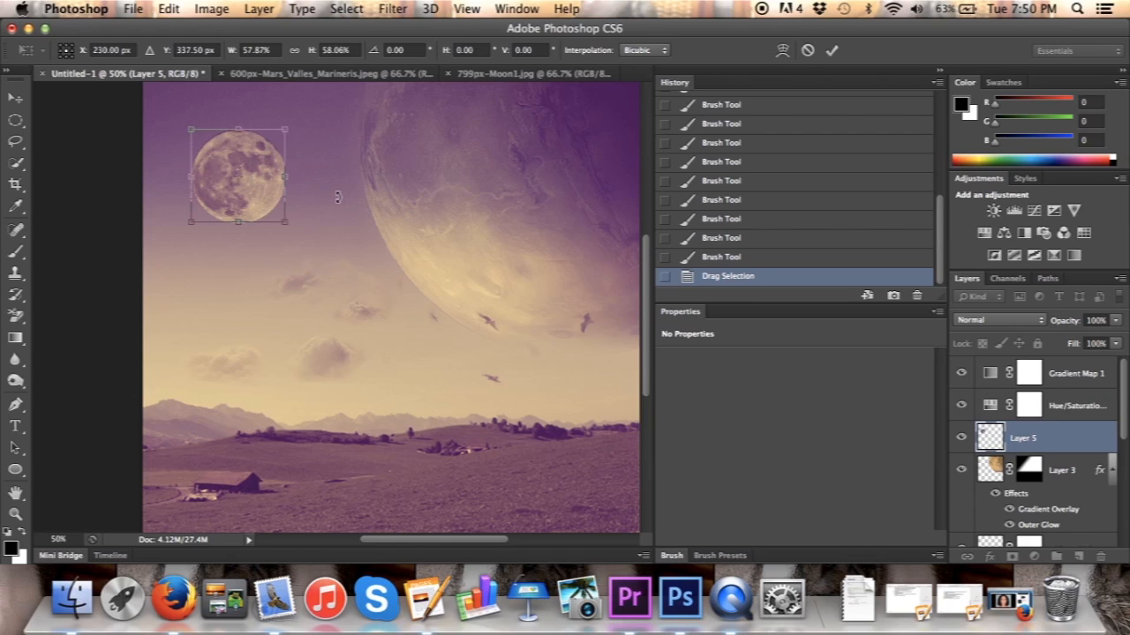
pyautogui.click(831, 50)
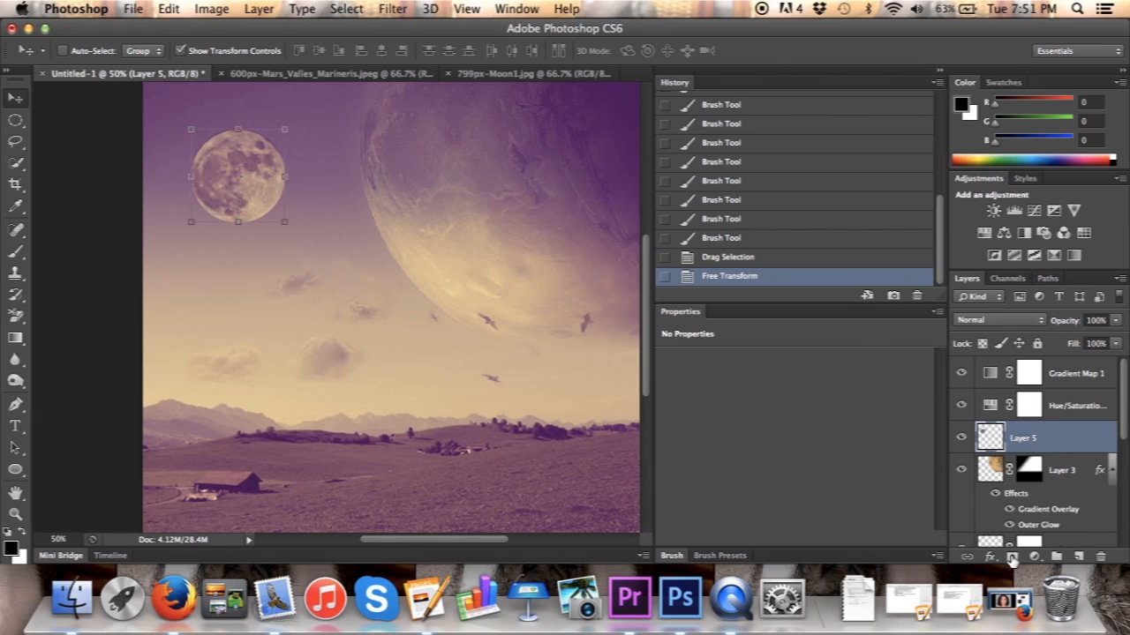
# Step: Add an Outer Glow to the moon layer with 5% opacity and the white glow colour ffffff
pyautogui.click(992, 563)
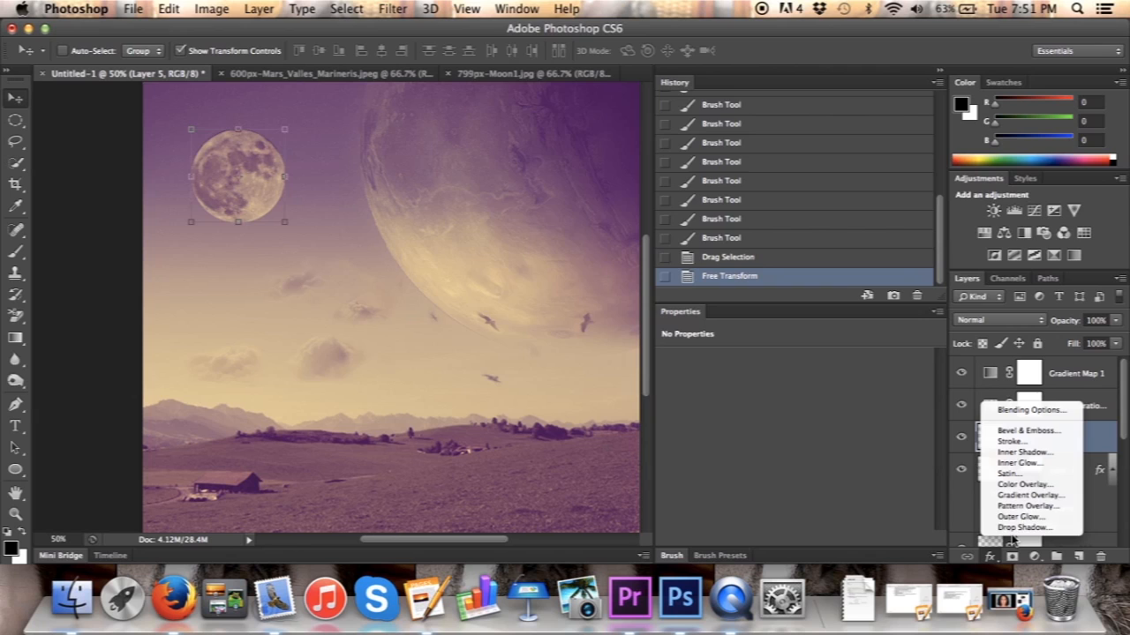
pyautogui.click(1015, 540)
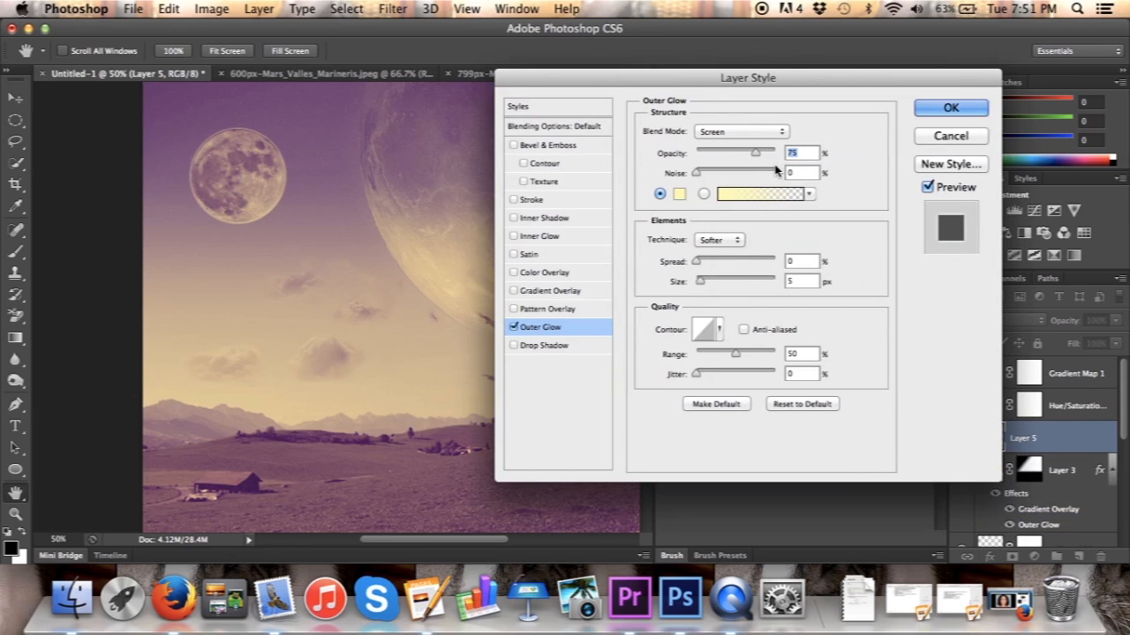
pyautogui.write('5')
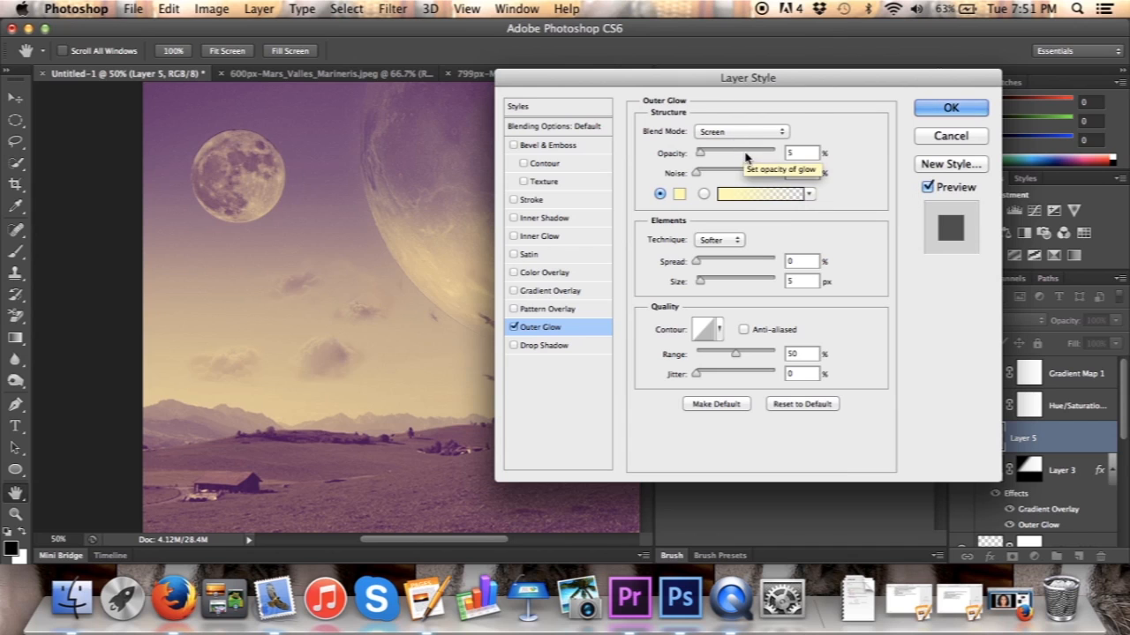
pyautogui.click(679, 194)
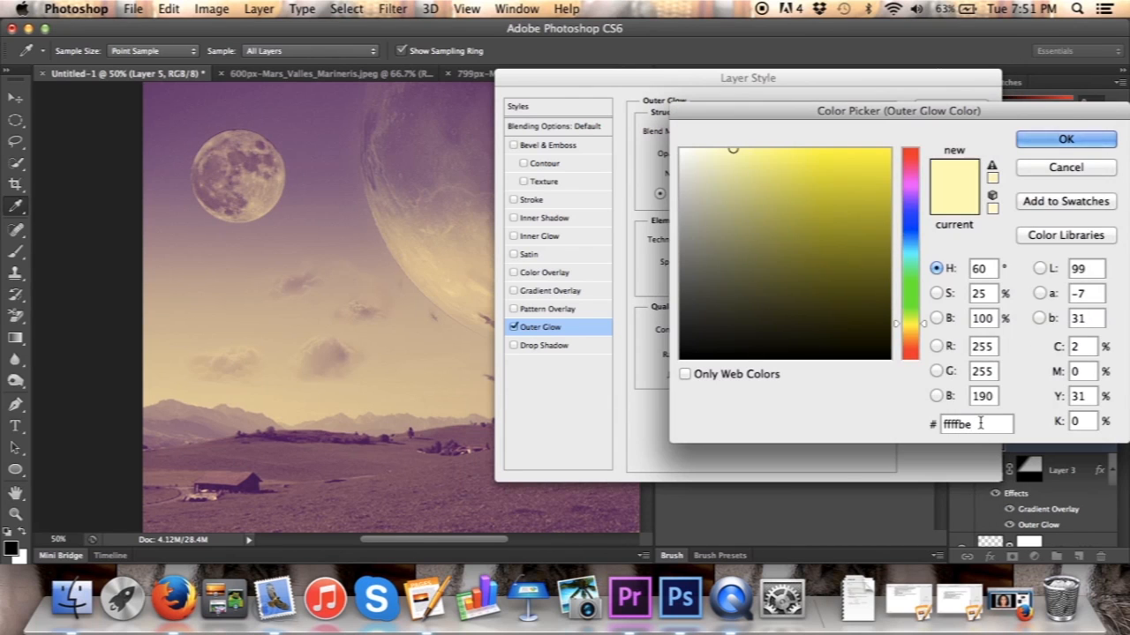
pyautogui.press('BackSpace')
pyautogui.press('BackSpace')
pyautogui.write('ff')
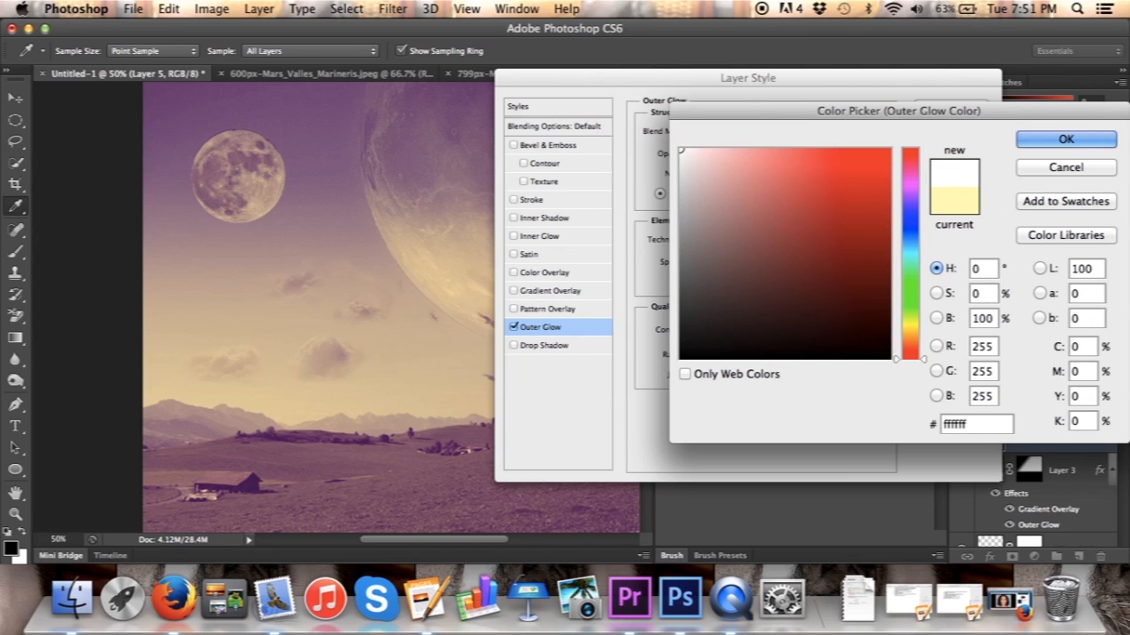
pyautogui.press('Return')
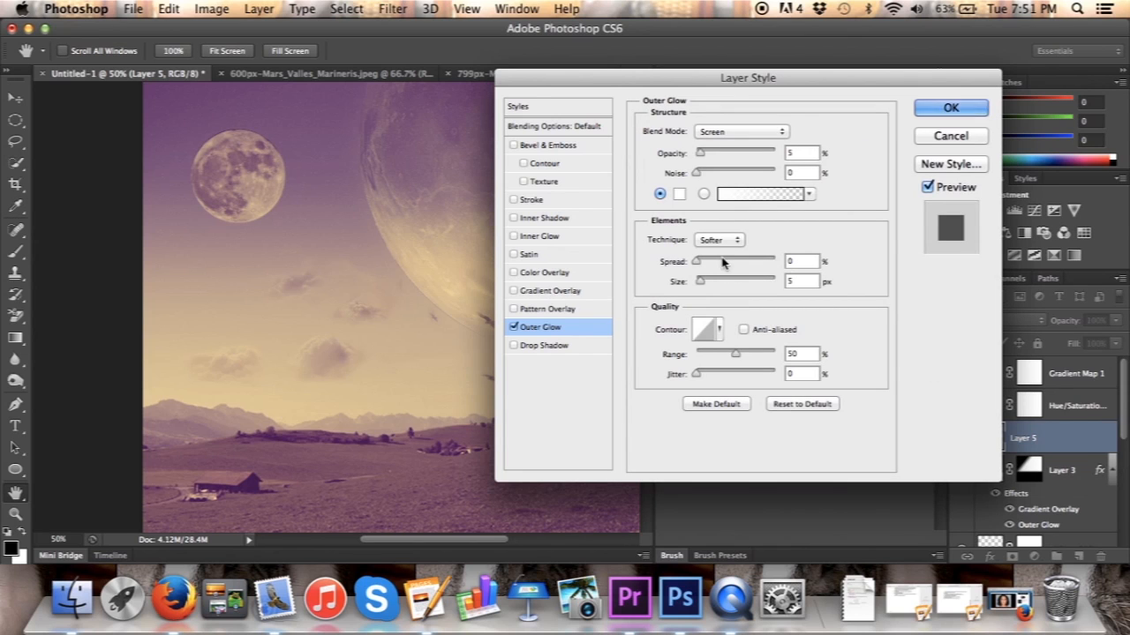
# Step: Set the moon's Outer Glow size to 65 px and apply the layer style
pyautogui.click(801, 281)
pyautogui.press('BackSpace')
pyautogui.write('40')
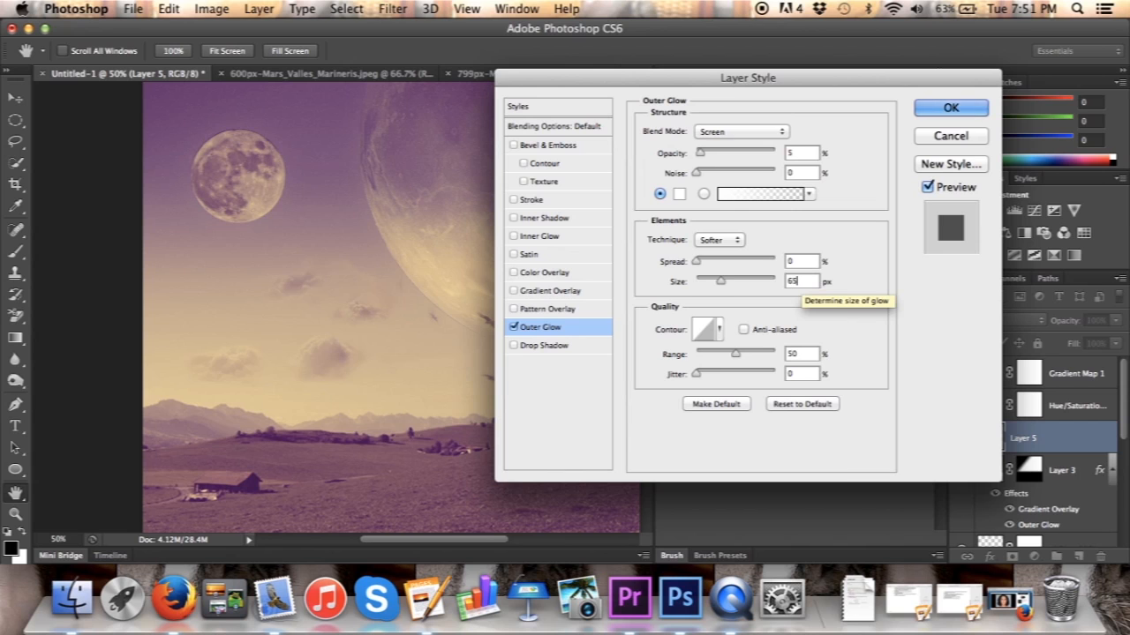
pyautogui.press('Return')
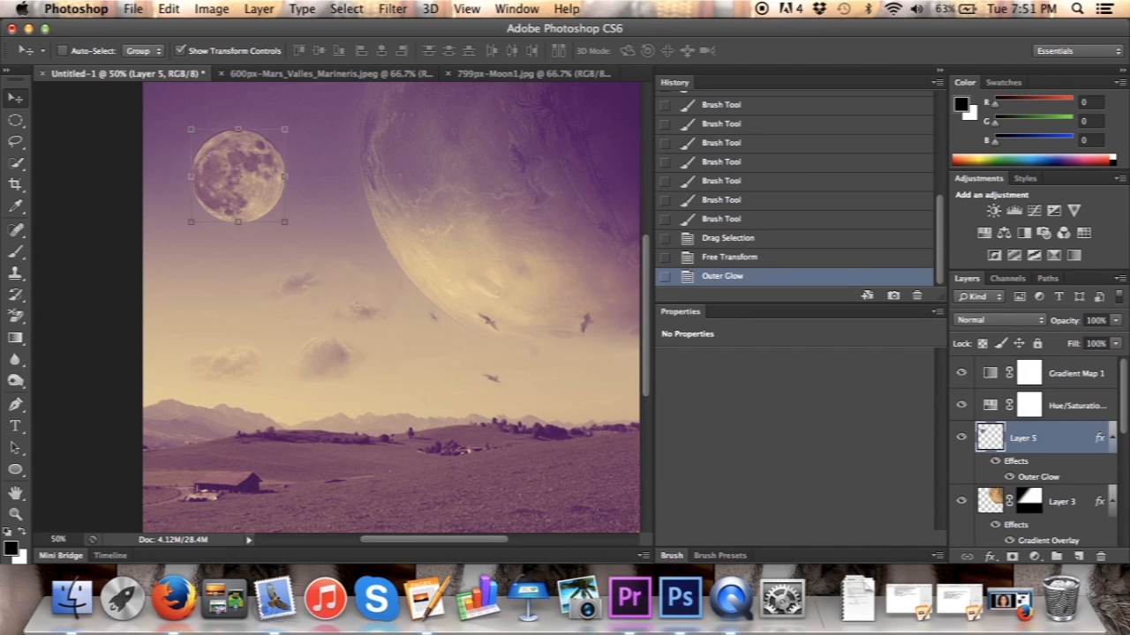
pyautogui.doubleClick(1031, 476)
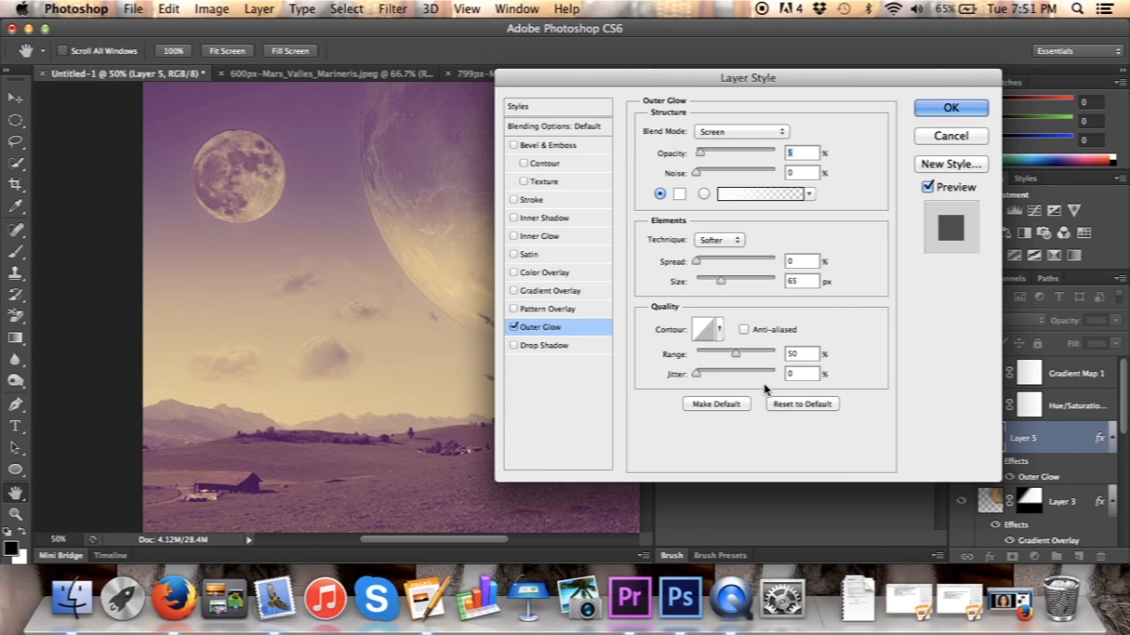
pyautogui.click(952, 109)
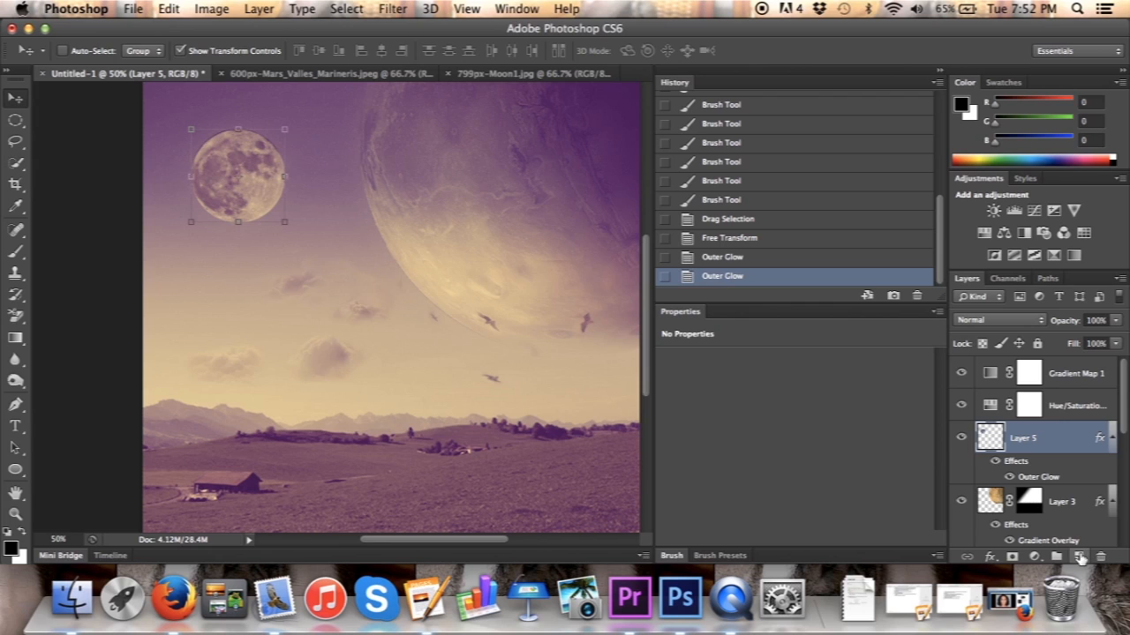
# Step: Add a layer mask to the moon layer, fill the moon-shaped selection with black on it using the Paint Bucket, and deselect
pyautogui.click(1013, 558)
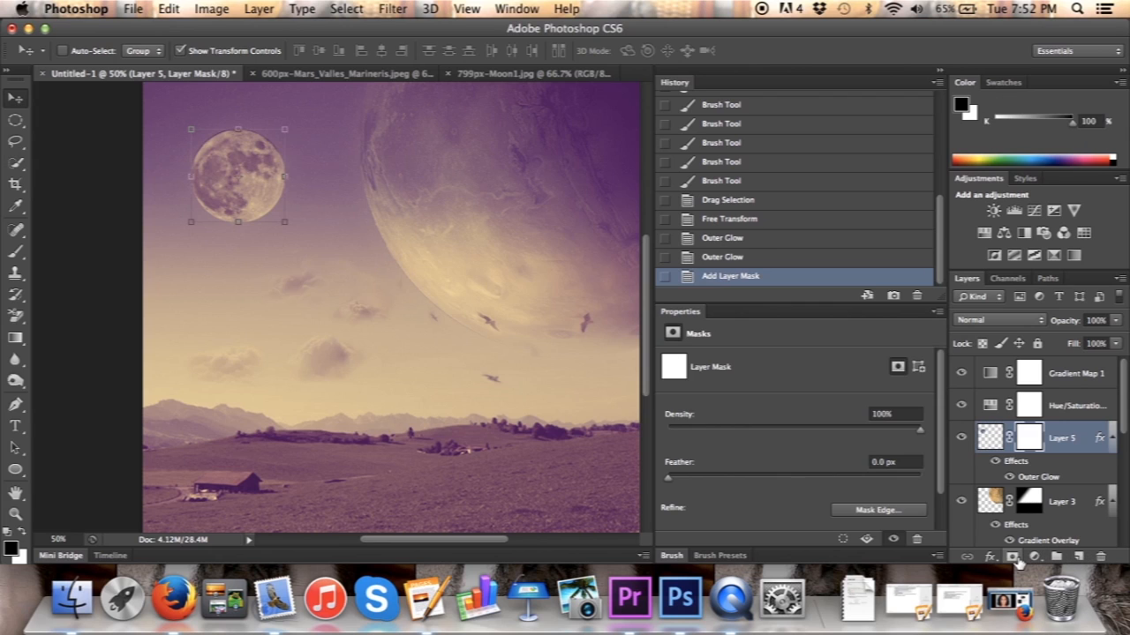
pyautogui.keyDown('super'); pyautogui.click(993, 438); pyautogui.keyUp('super')
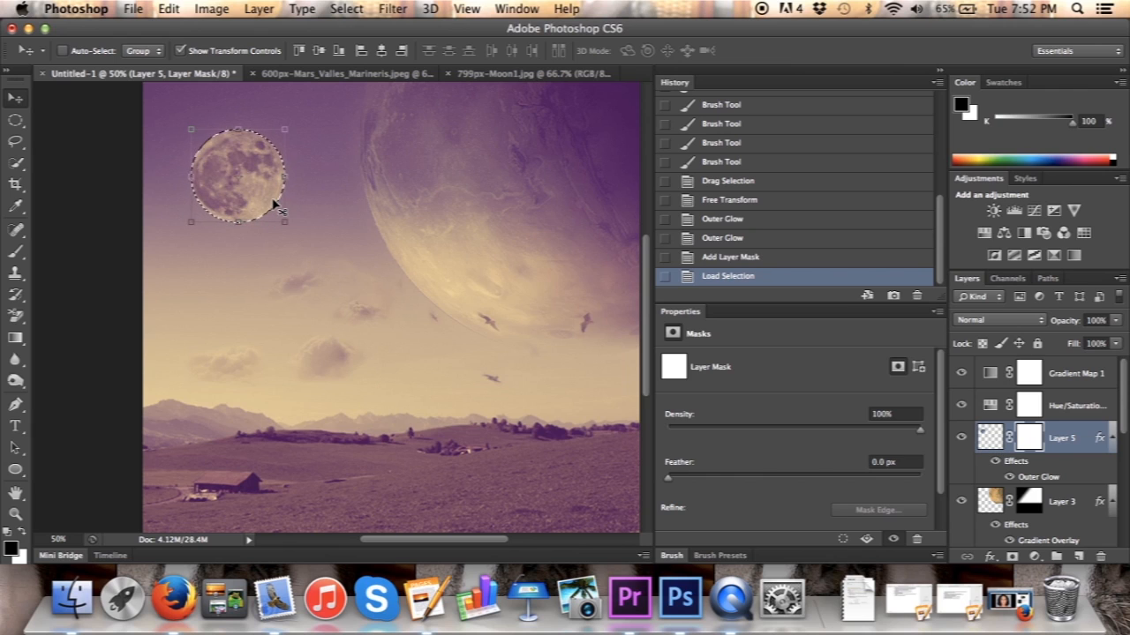
pyautogui.rightClick(1030, 441)
pyautogui.click(1032, 441)
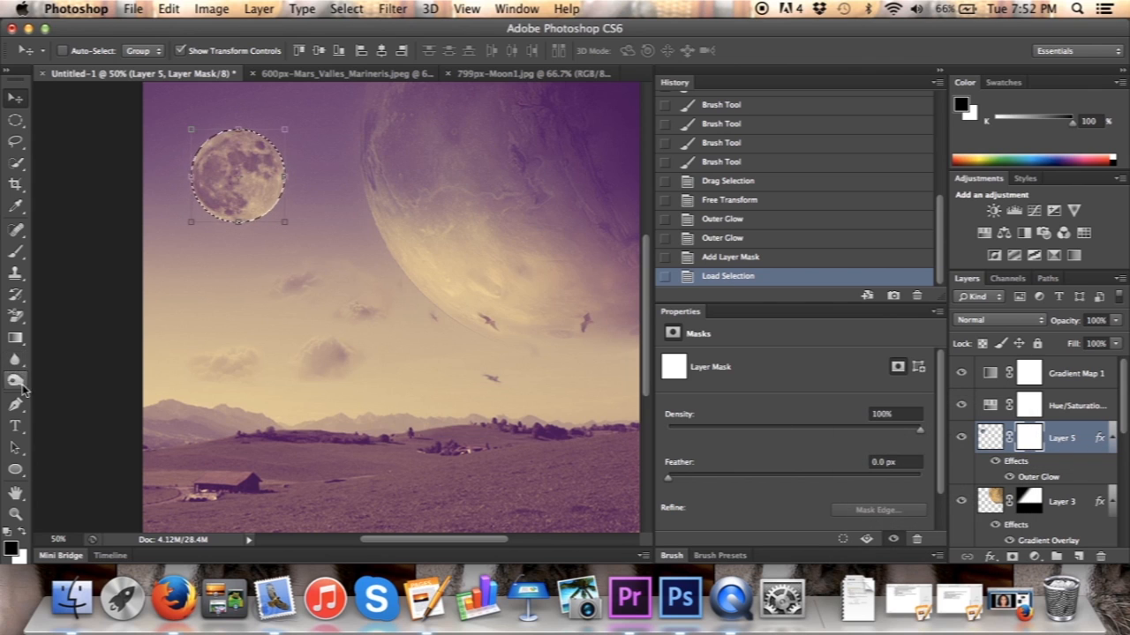
pyautogui.moveTo(17, 344); pyautogui.dragTo(81, 349)
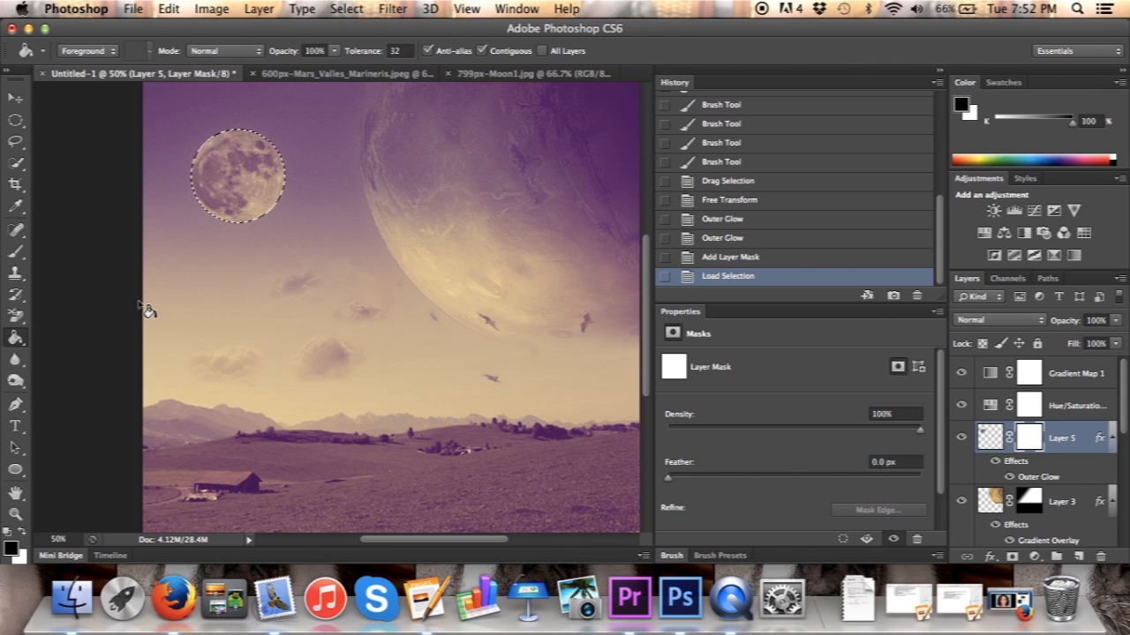
pyautogui.click(259, 189)
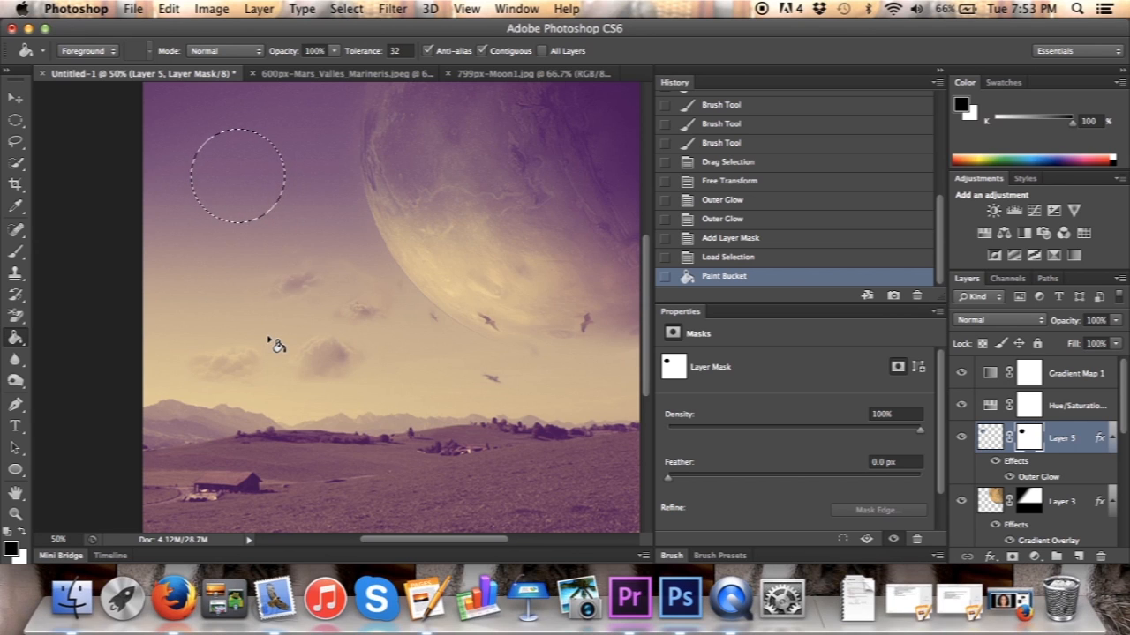
pyautogui.press('cmd+d')
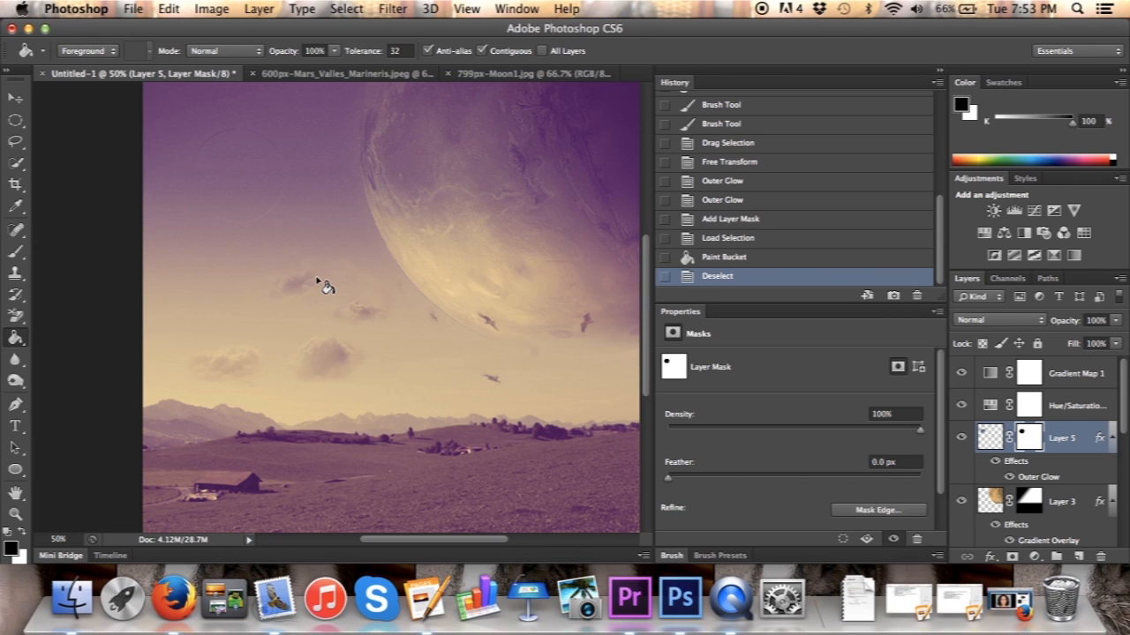
# Step: Unlink the mask from the moon and move it about 0.6 in up and to the right, leaving a crescent
pyautogui.click(1008, 439)
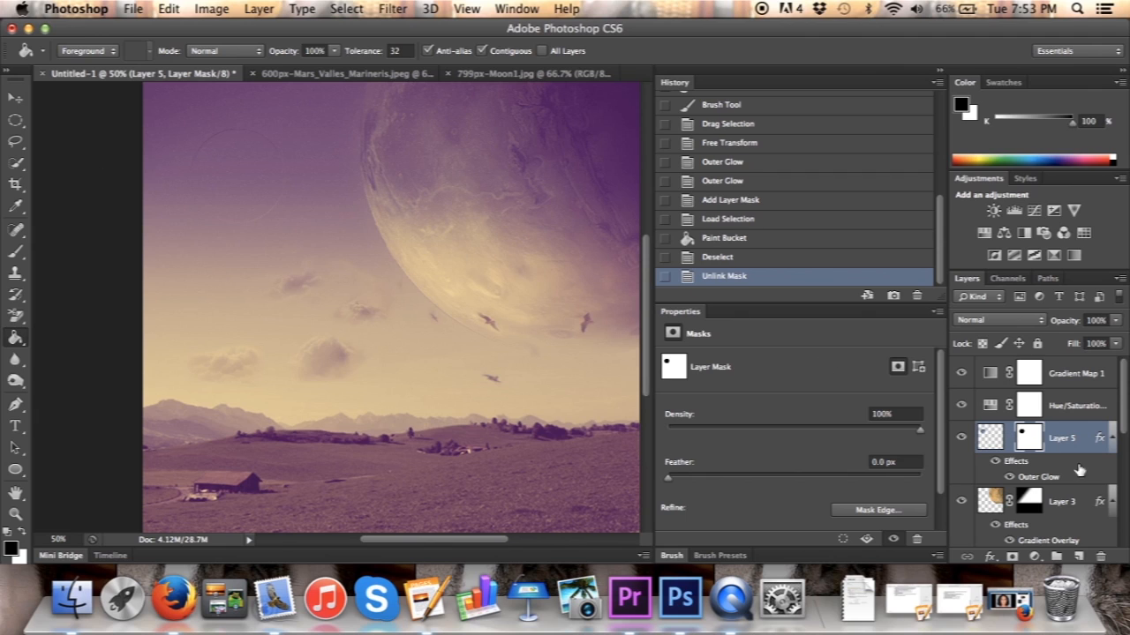
pyautogui.click(15, 97)
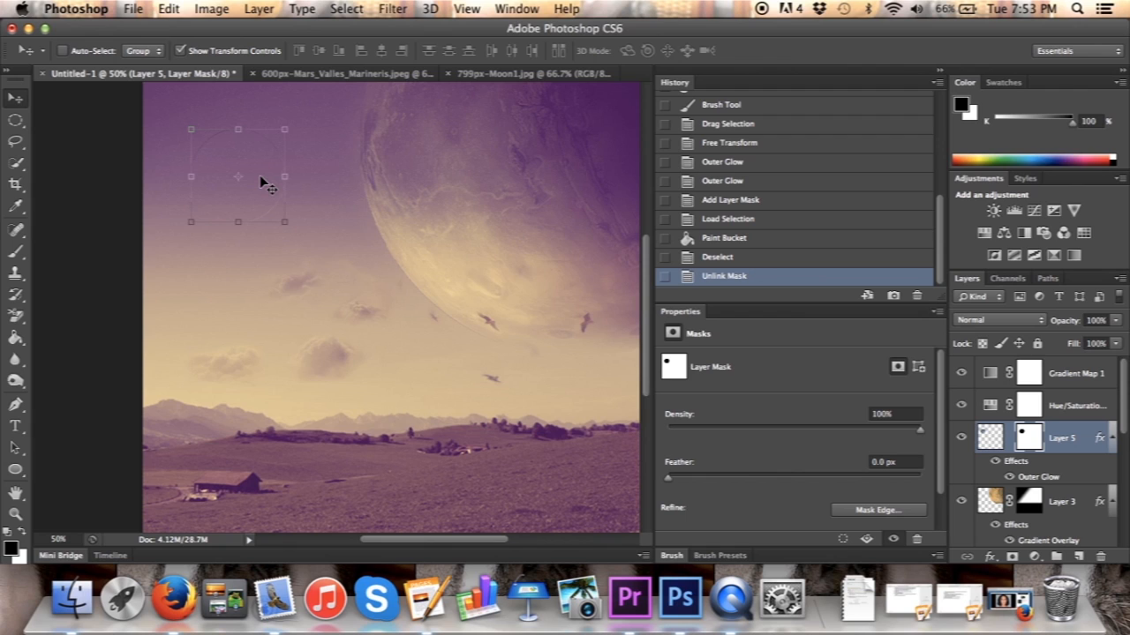
pyautogui.moveTo(265, 179); pyautogui.dragTo(282, 163)
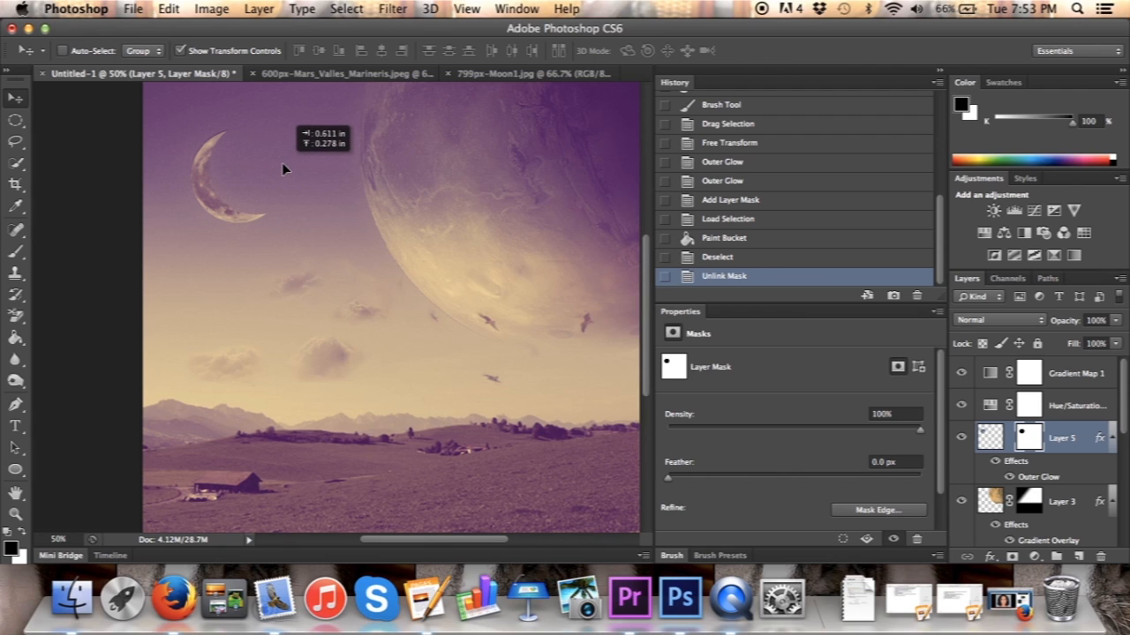
pyautogui.moveTo(281, 163); pyautogui.dragTo(284, 153)
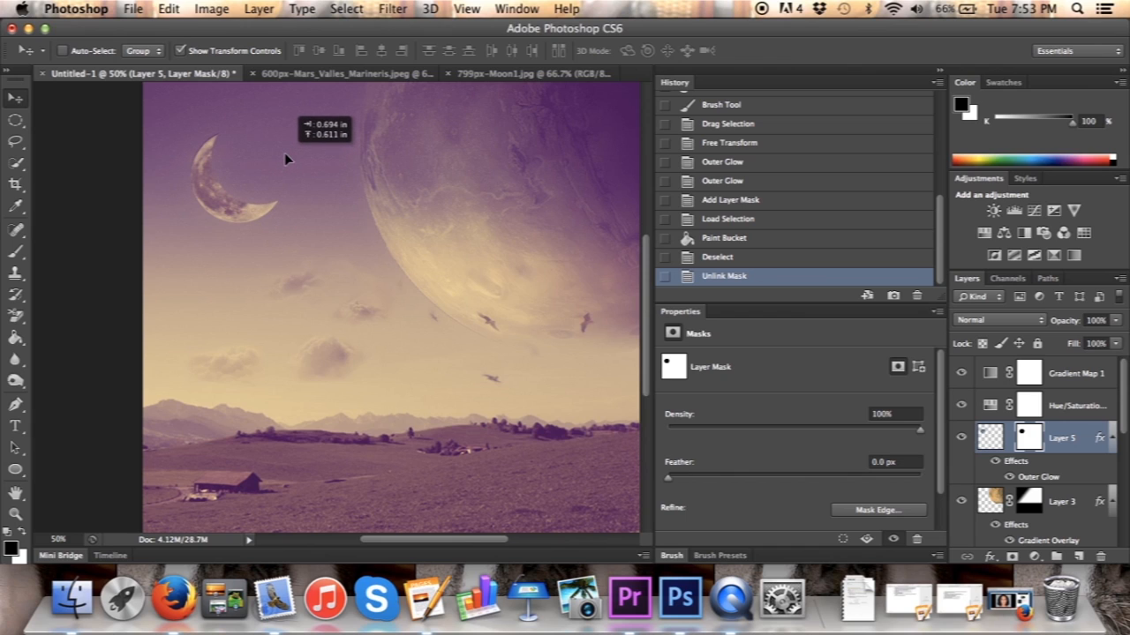
pyautogui.moveTo(284, 152); pyautogui.dragTo(283, 156)
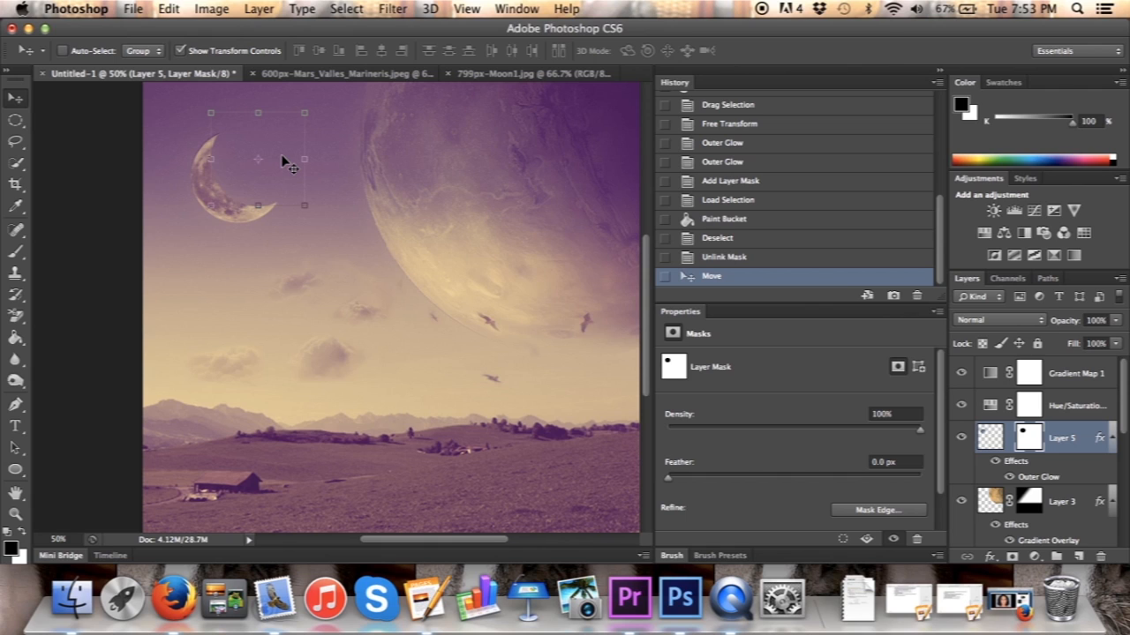
# Step: Soften the moon's layer mask with a Gaussian Blur of 20 pixels radius, undoing a stray move of the mask
pyautogui.click(393, 9)
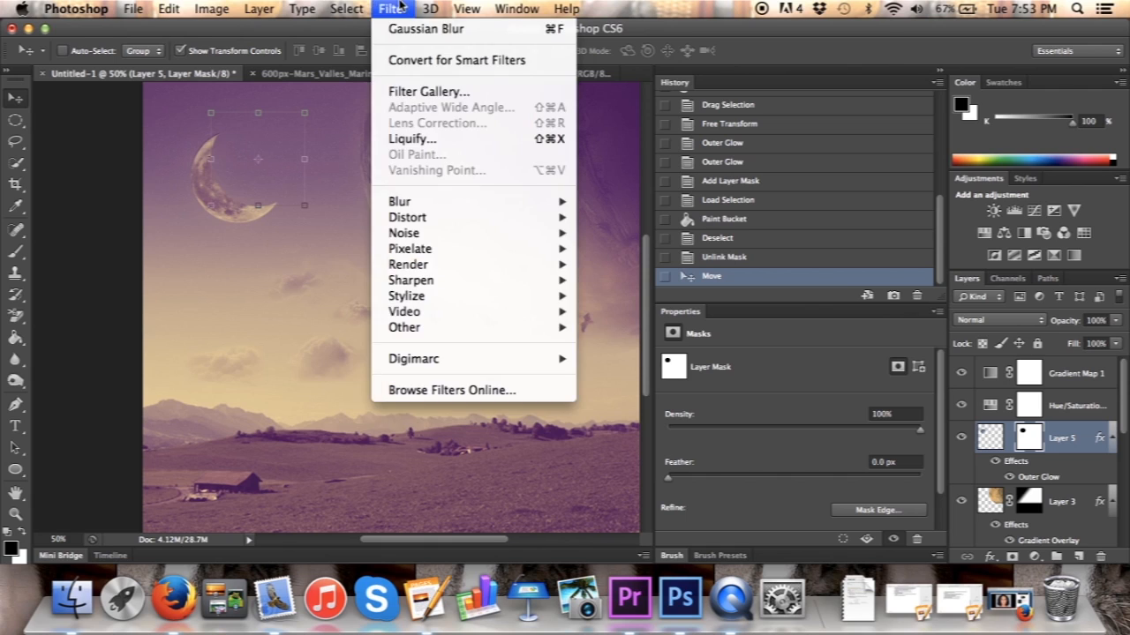
pyautogui.moveTo(432, 207)
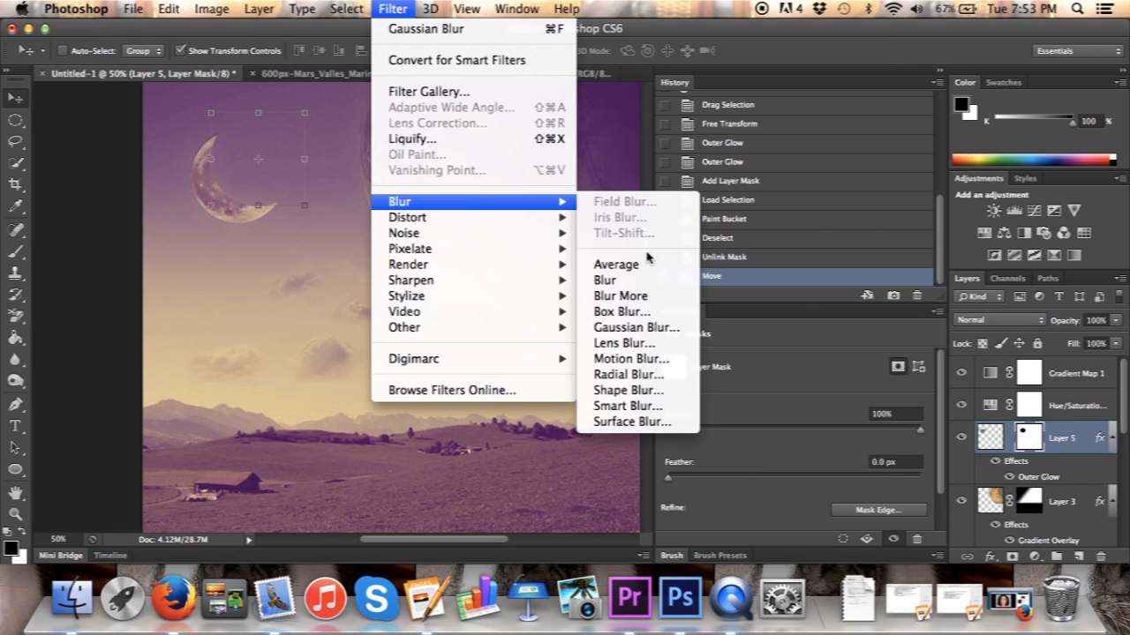
pyautogui.click(650, 331)
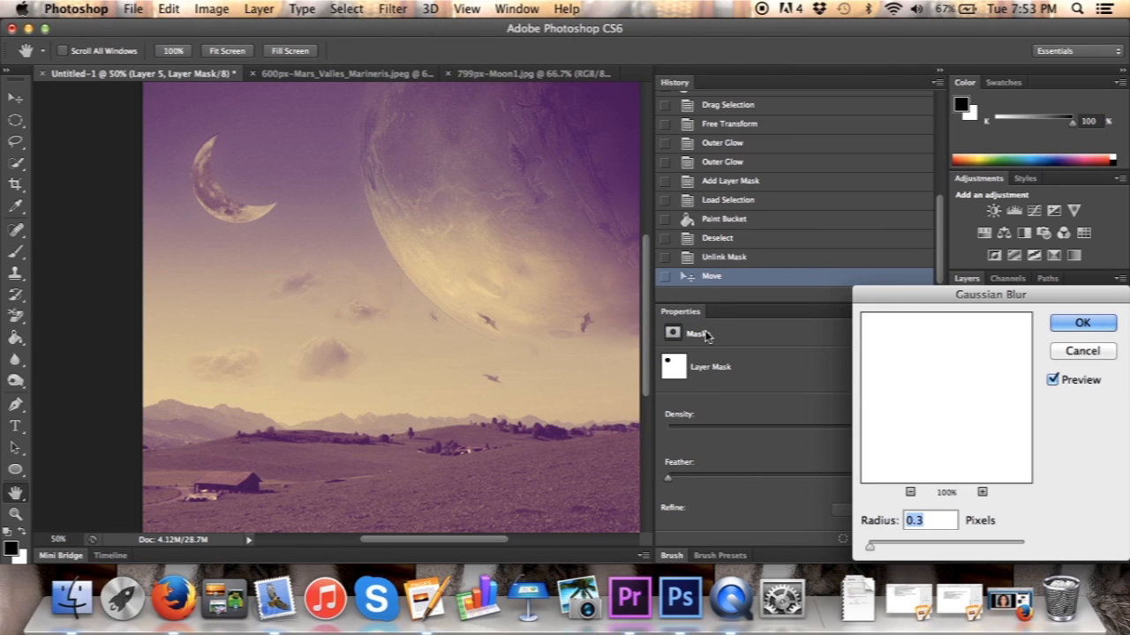
pyautogui.write('20')
pyautogui.press('Return')
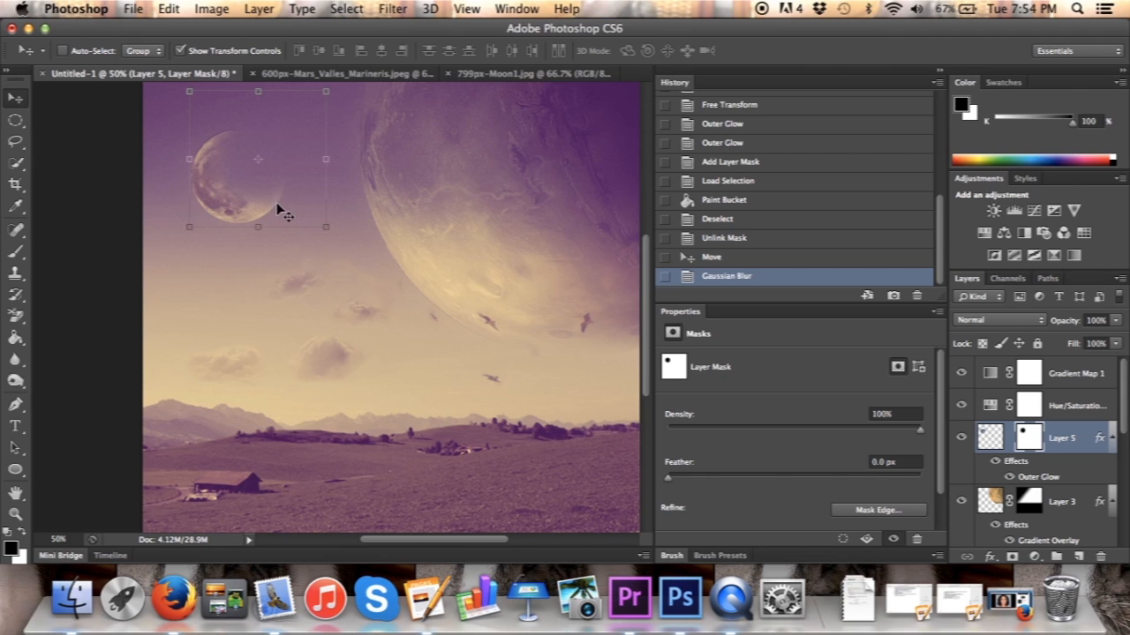
pyautogui.moveTo(262, 184); pyautogui.dragTo(258, 186)
pyautogui.press('super+z')
# Step: Lower the opacity of the moon layer to 70%
pyautogui.click(987, 434)
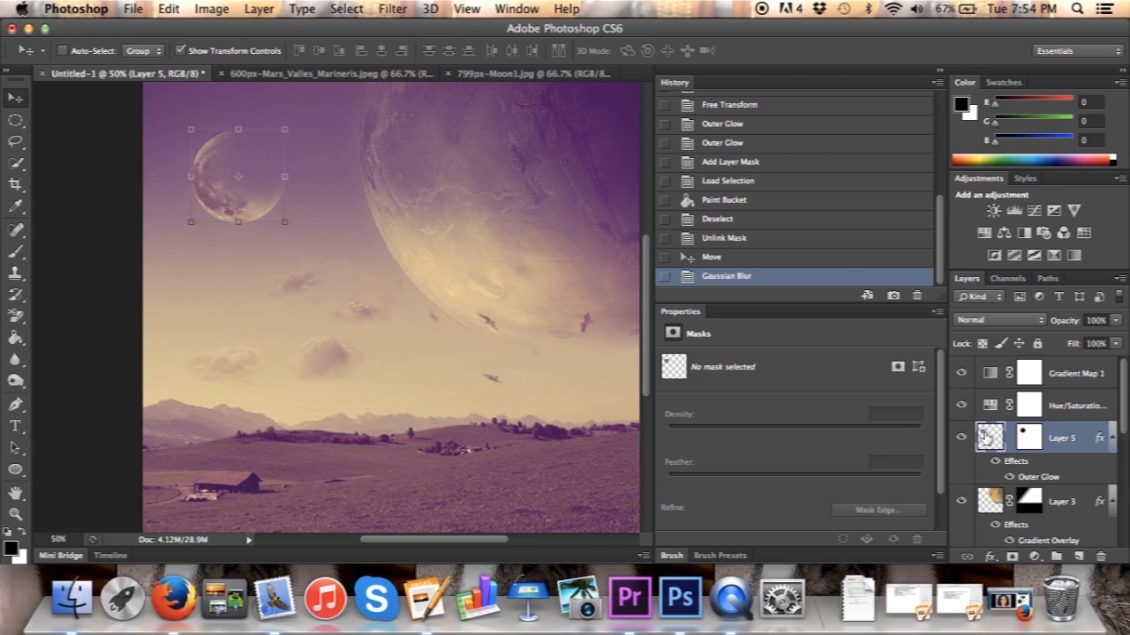
pyautogui.click(1113, 321)
pyautogui.moveTo(1117, 341); pyautogui.dragTo(1094, 345)
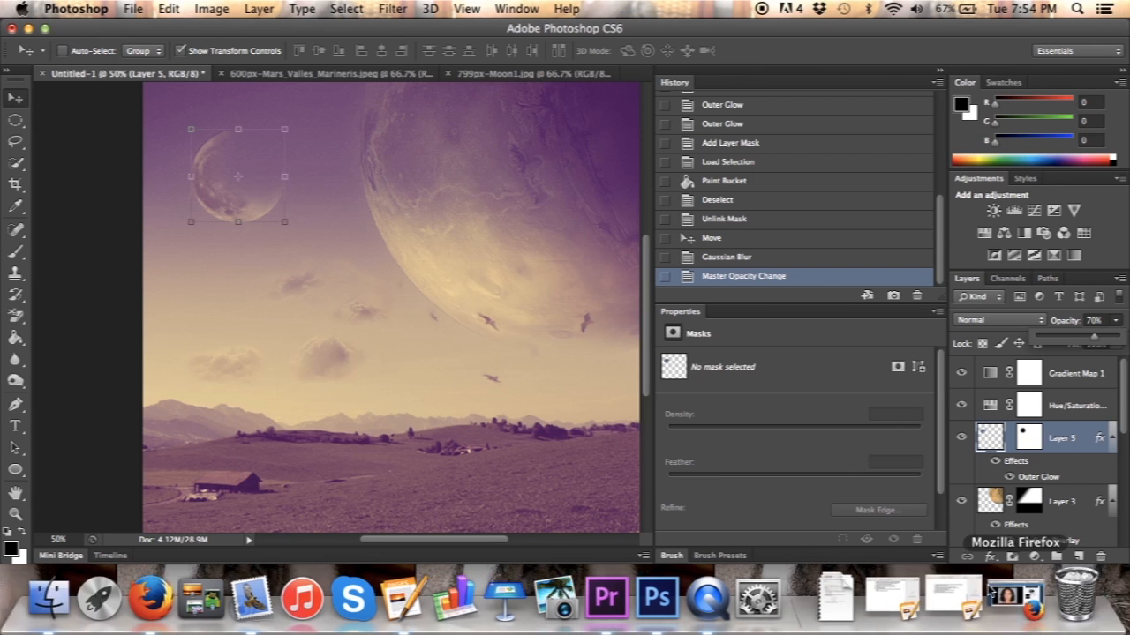
# Step: Choose the Brush tool and create a new empty layer directly above the moon layer
pyautogui.click(16, 252)
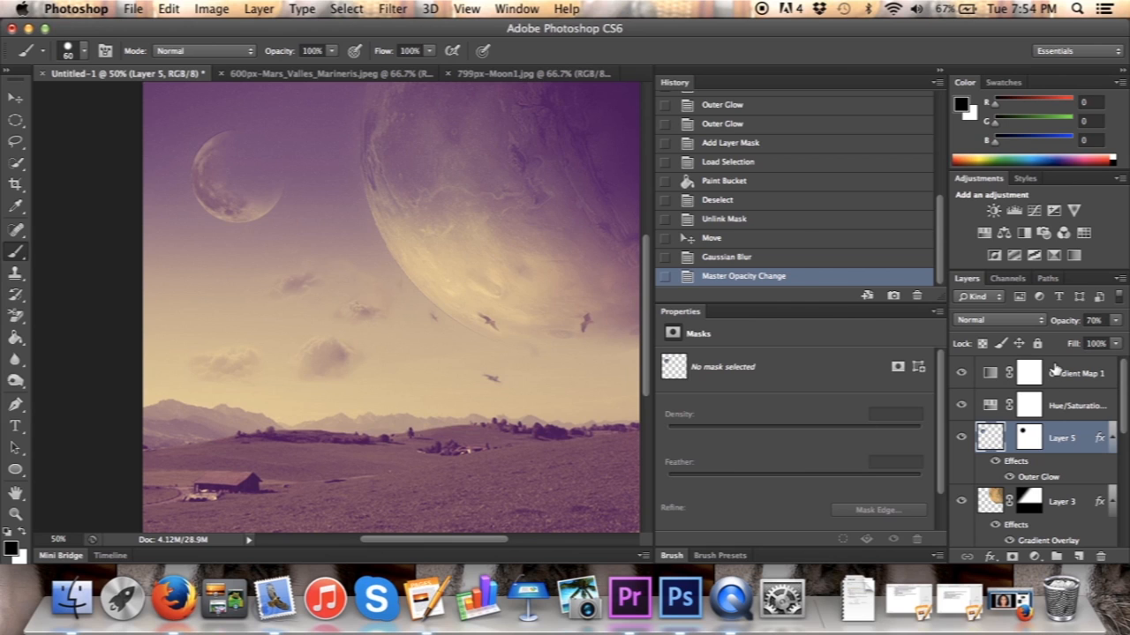
pyautogui.press('super+shift+n')
pyautogui.press('Return')
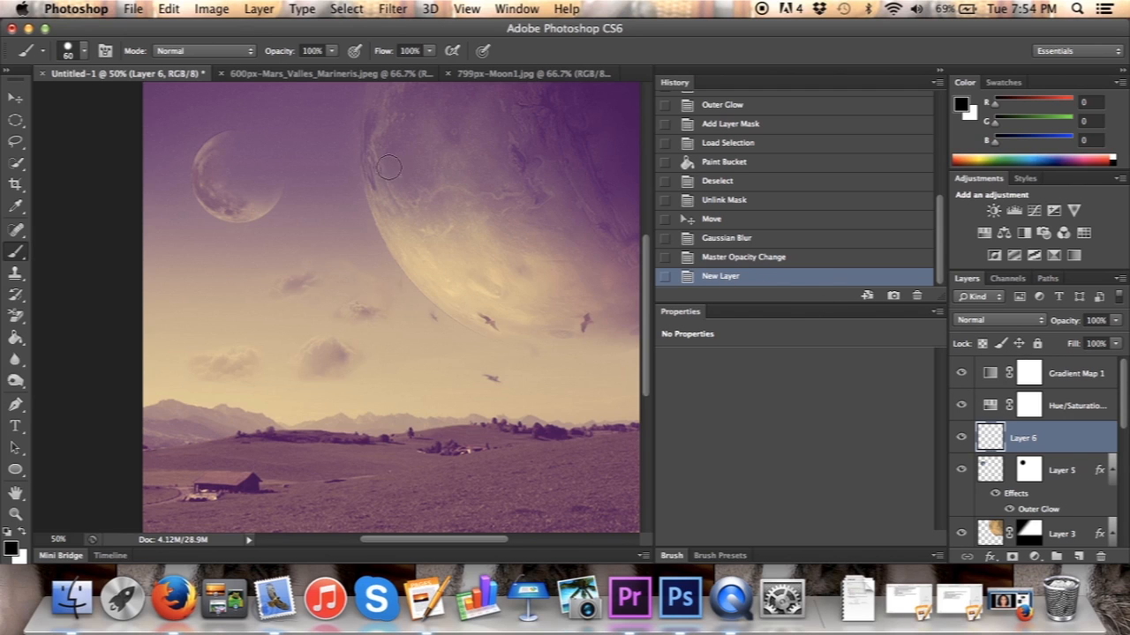
# Step: Set the brush to 0% hardness and a size of 4 px
pyautogui.click(84, 50)
pyautogui.moveTo(182, 139); pyautogui.dragTo(27, 142)
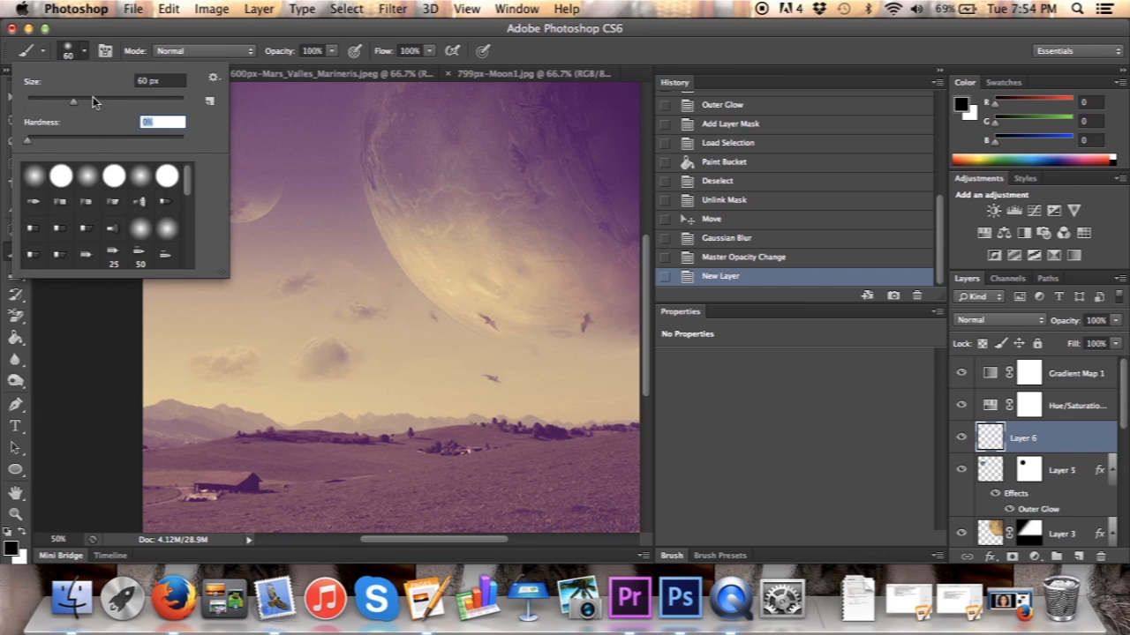
pyautogui.click(153, 79)
pyautogui.press('BackSpace')
pyautogui.press('BackSpace')
pyautogui.write('4')
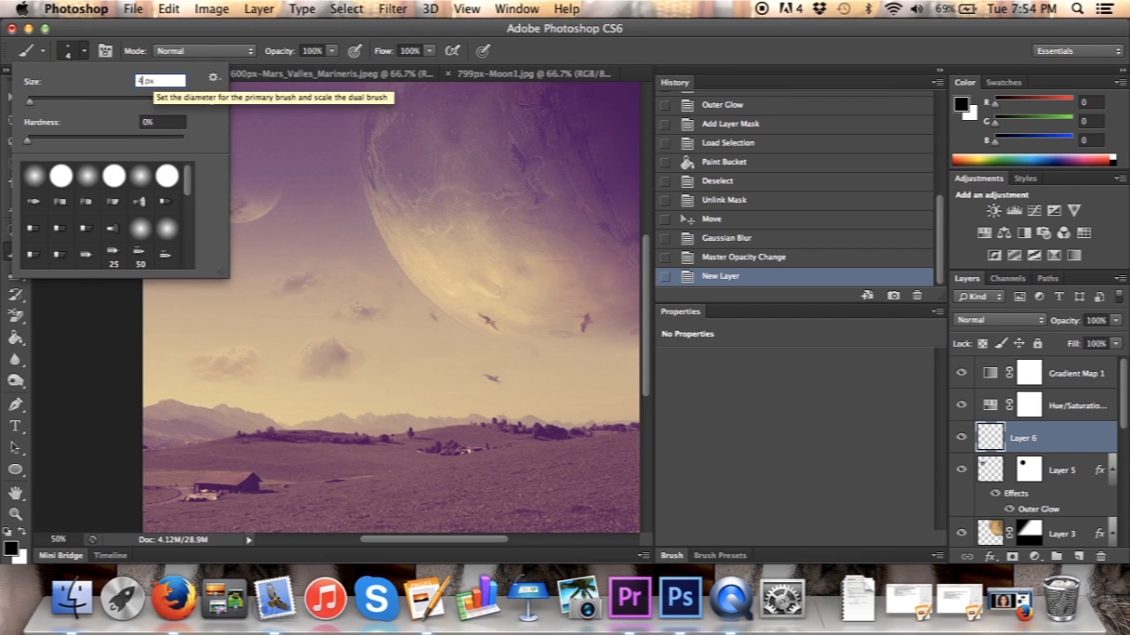
pyautogui.press('Return')
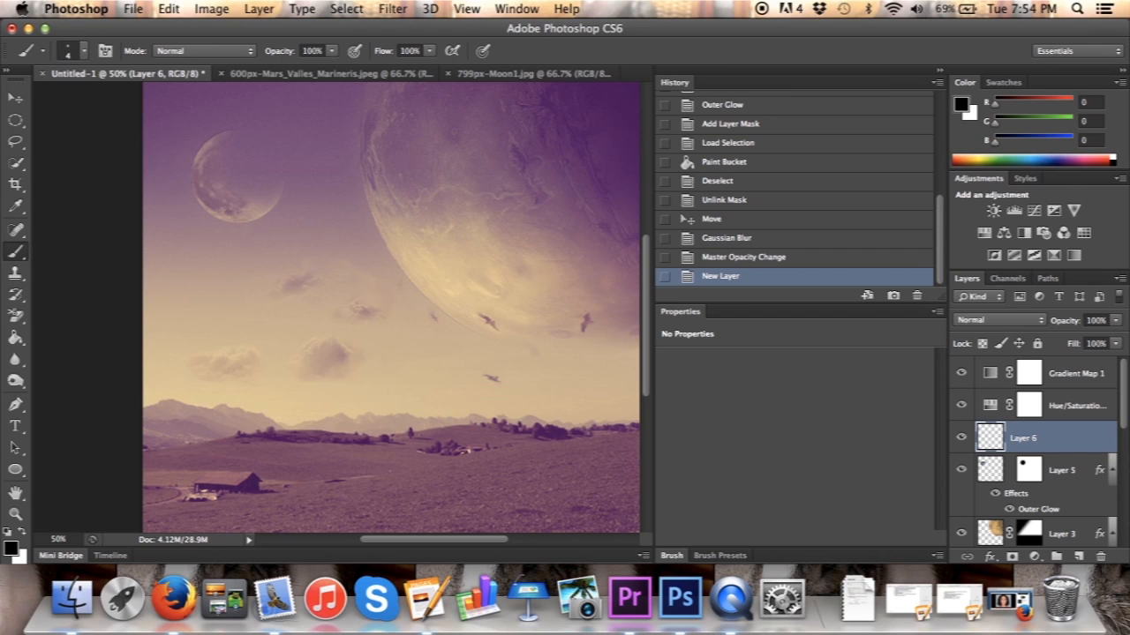
# Step: Revert the black test dab above the moon to the New Layer state and swap the foreground colour to white
pyautogui.click(192, 108)
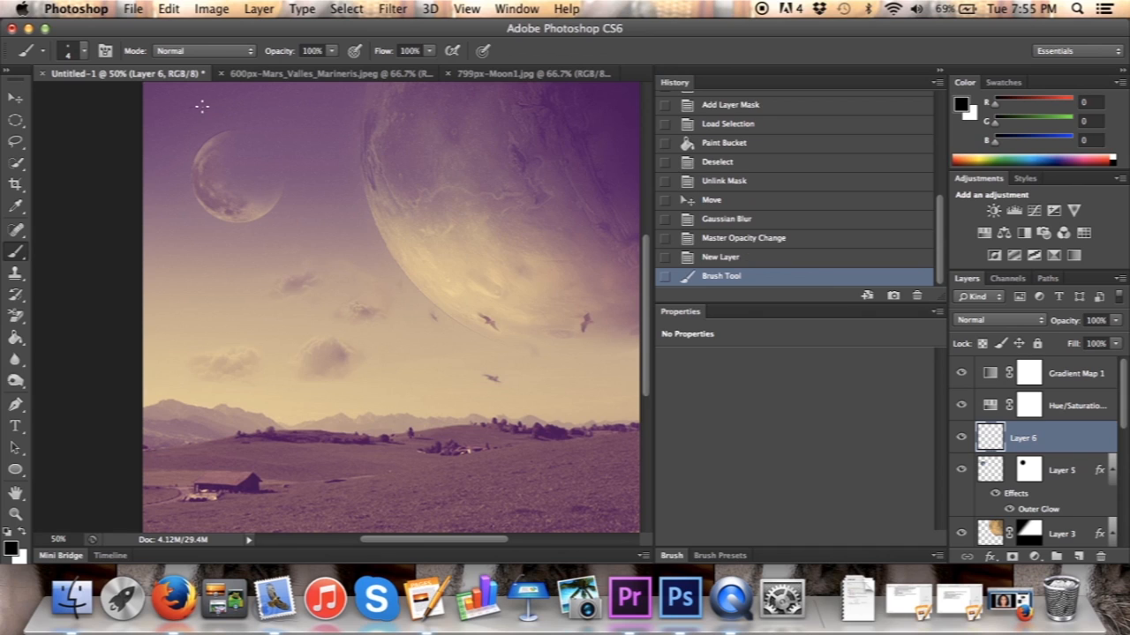
pyautogui.click(697, 258)
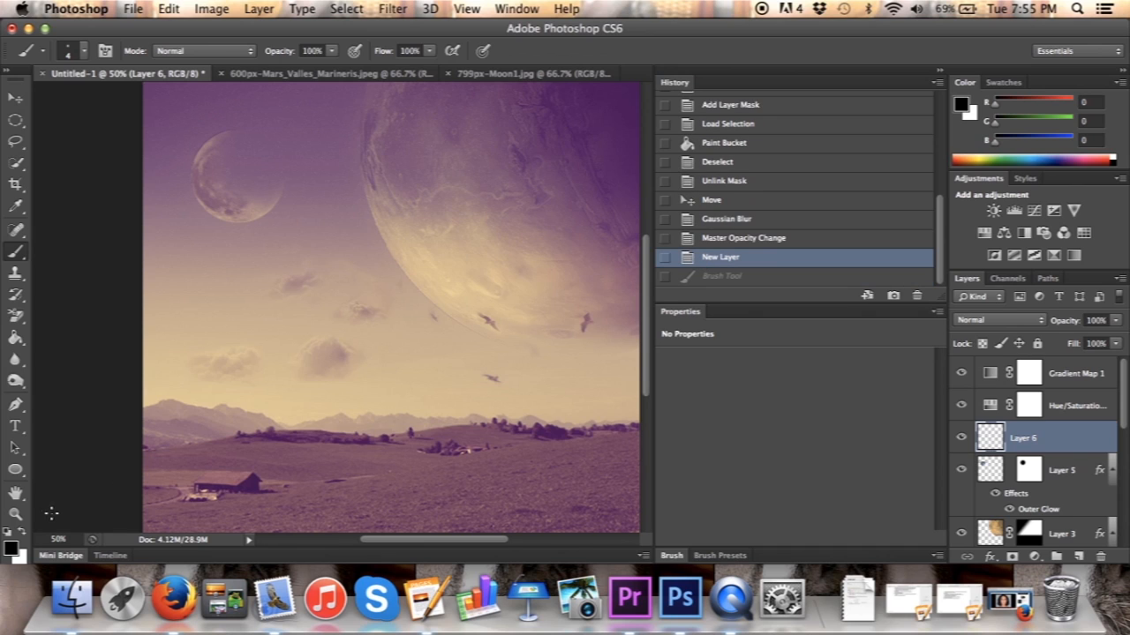
pyautogui.click(24, 532)
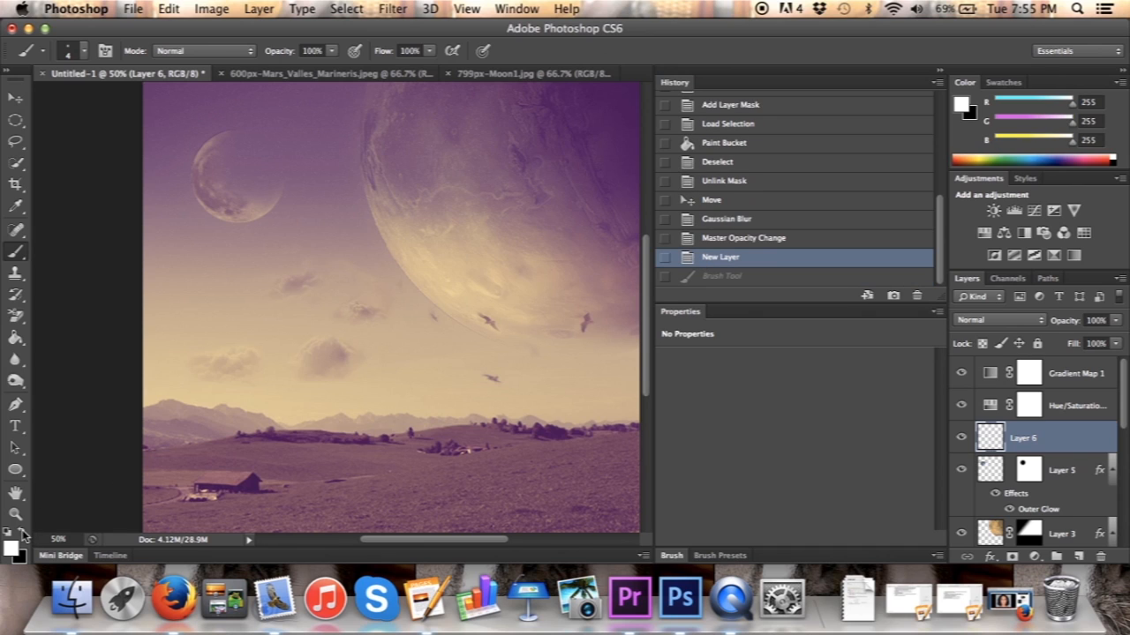
# Step: Dab small white stars across the sky around the moon and between it and Mars on the new layer
pyautogui.click(183, 104)
pyautogui.click(232, 104)
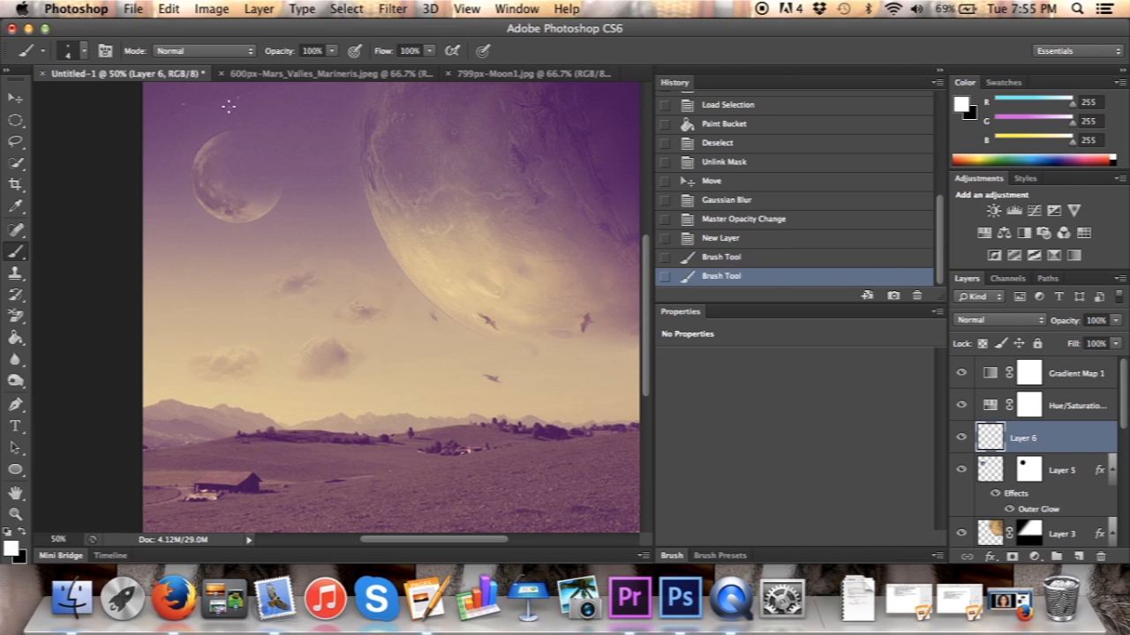
pyautogui.click(170, 153)
pyautogui.click(163, 168)
pyautogui.click(171, 145)
pyautogui.click(195, 203)
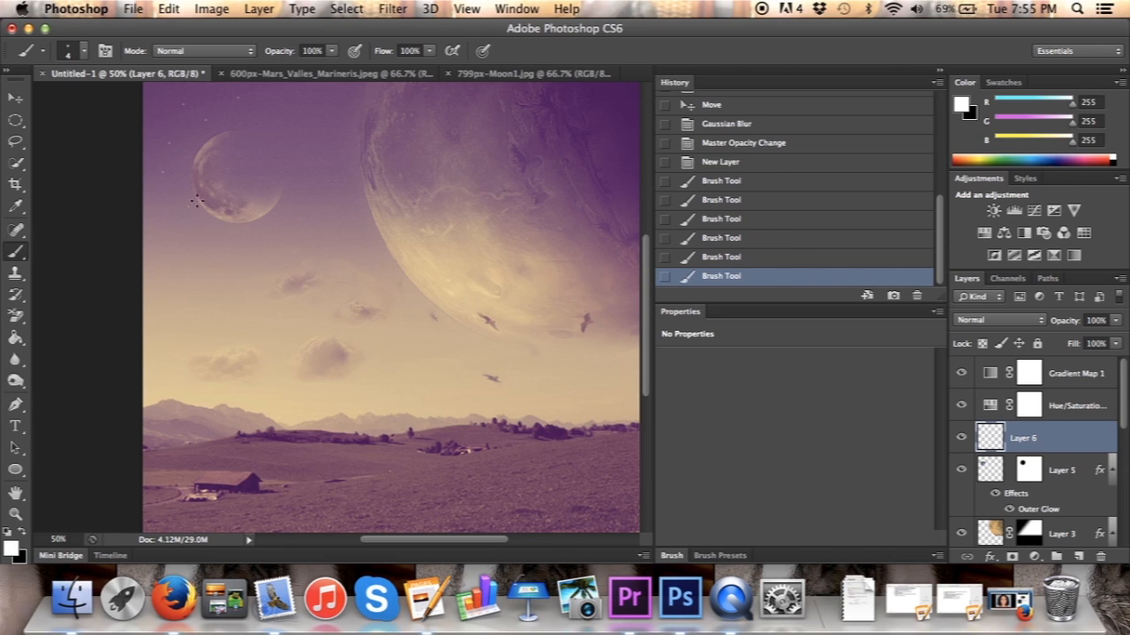
pyautogui.click(283, 119)
pyautogui.click(297, 97)
pyautogui.click(333, 106)
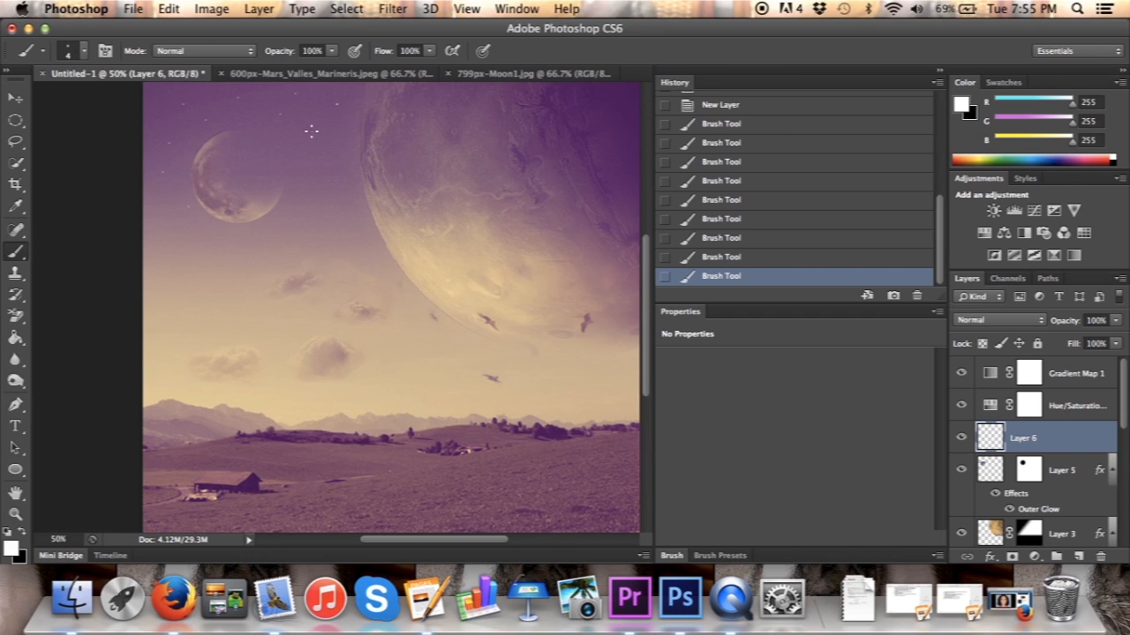
pyautogui.click(341, 133)
pyautogui.click(721, 257)
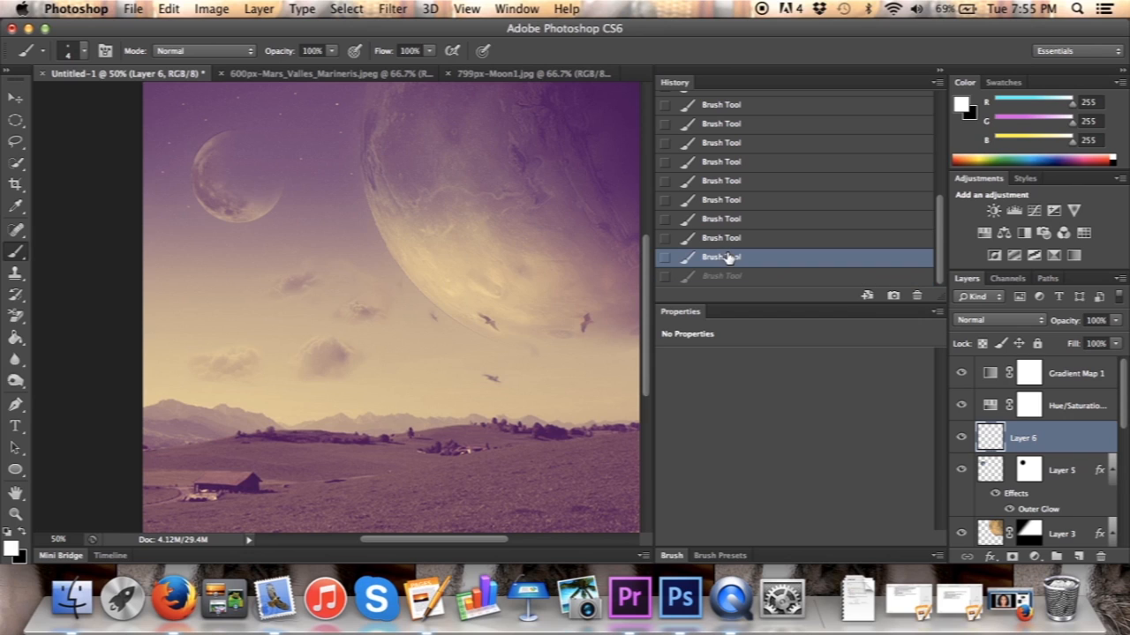
pyautogui.click(304, 188)
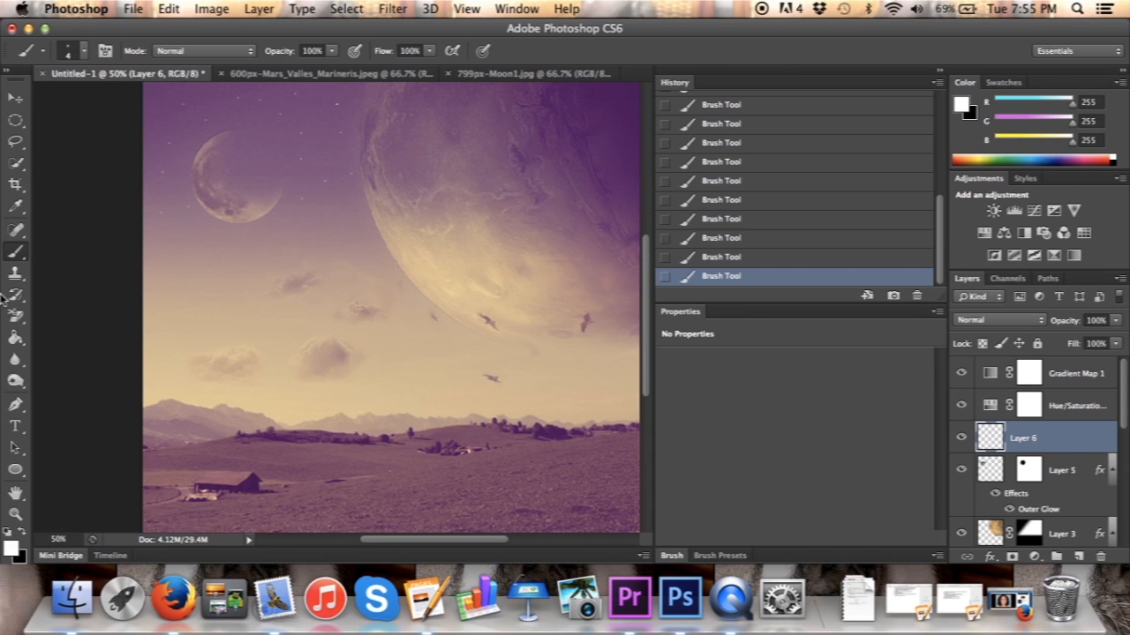
pyautogui.click(16, 144)
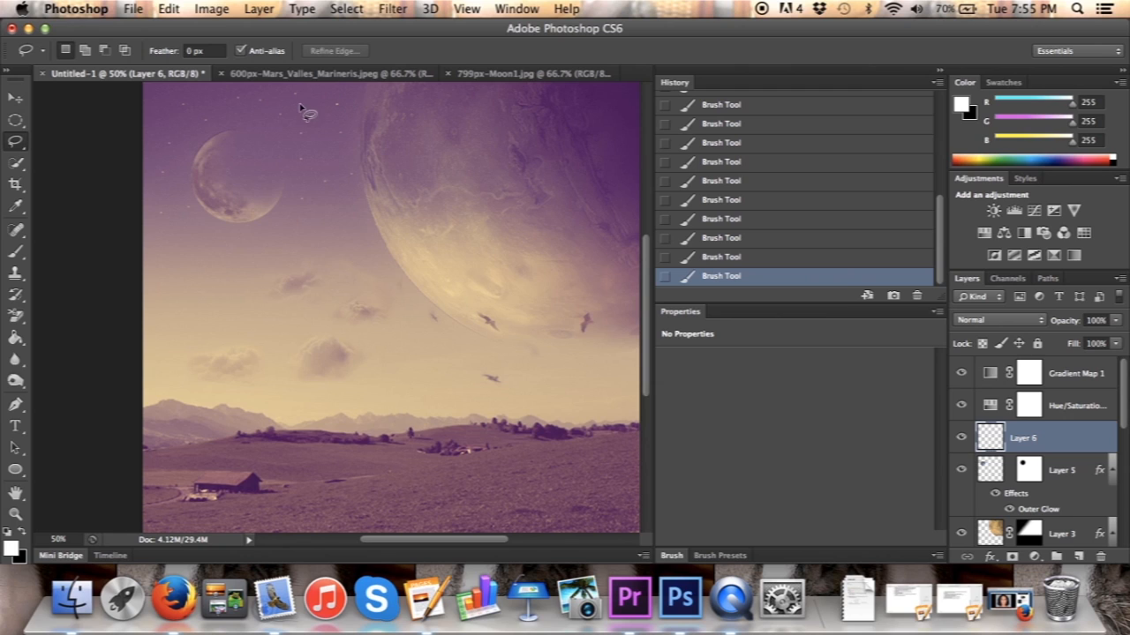
pyautogui.moveTo(335, 96)
pyautogui.mouseDown()
pyautogui.moveTo(240, 115)
pyautogui.moveTo(337, 103)
pyautogui.mouseUp()
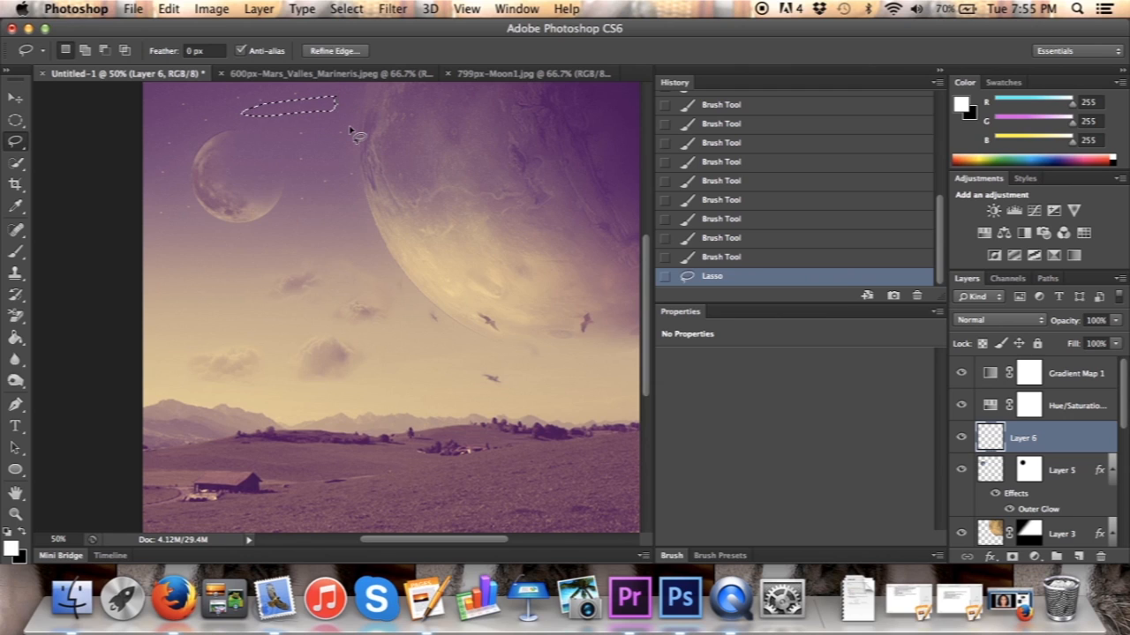
pyautogui.press('super+z')
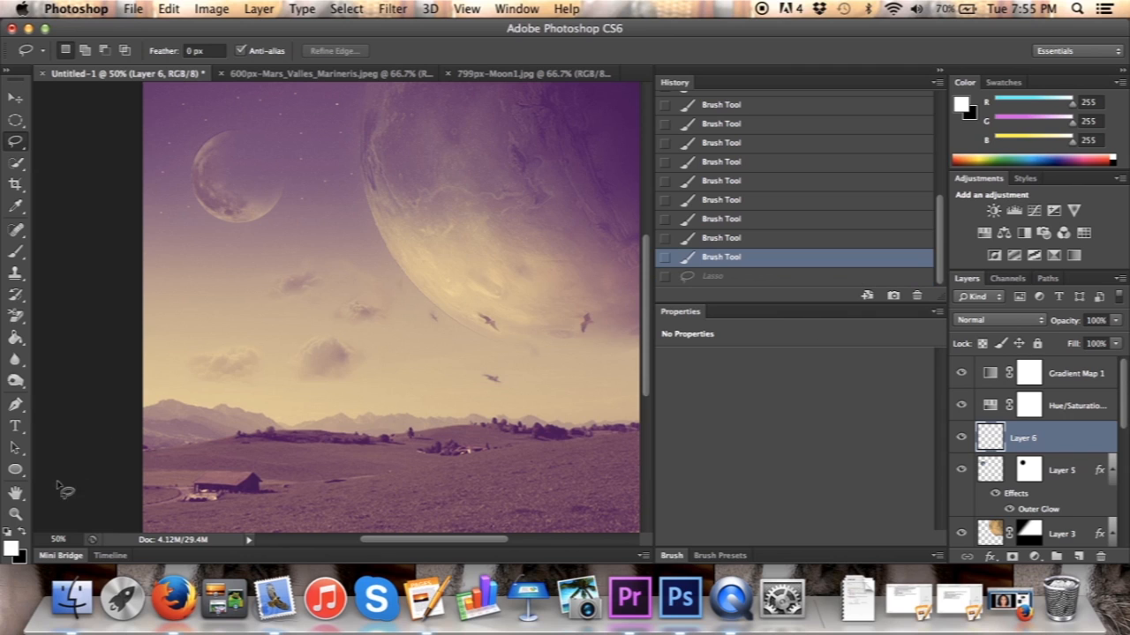
# Step: Select a thin, tapering wedge in the sky between the moon and Mars with the Polygonal Lasso tool
pyautogui.click(15, 141)
pyautogui.click(89, 157)
pyautogui.click(336, 97)
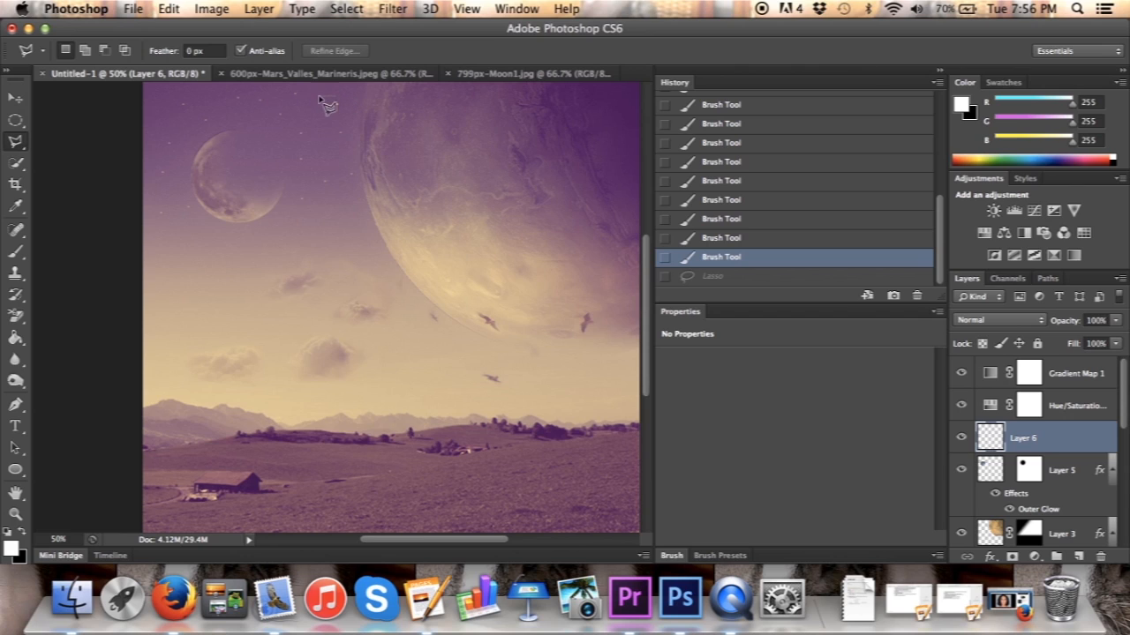
pyautogui.click(258, 110)
pyautogui.doubleClick(335, 99)
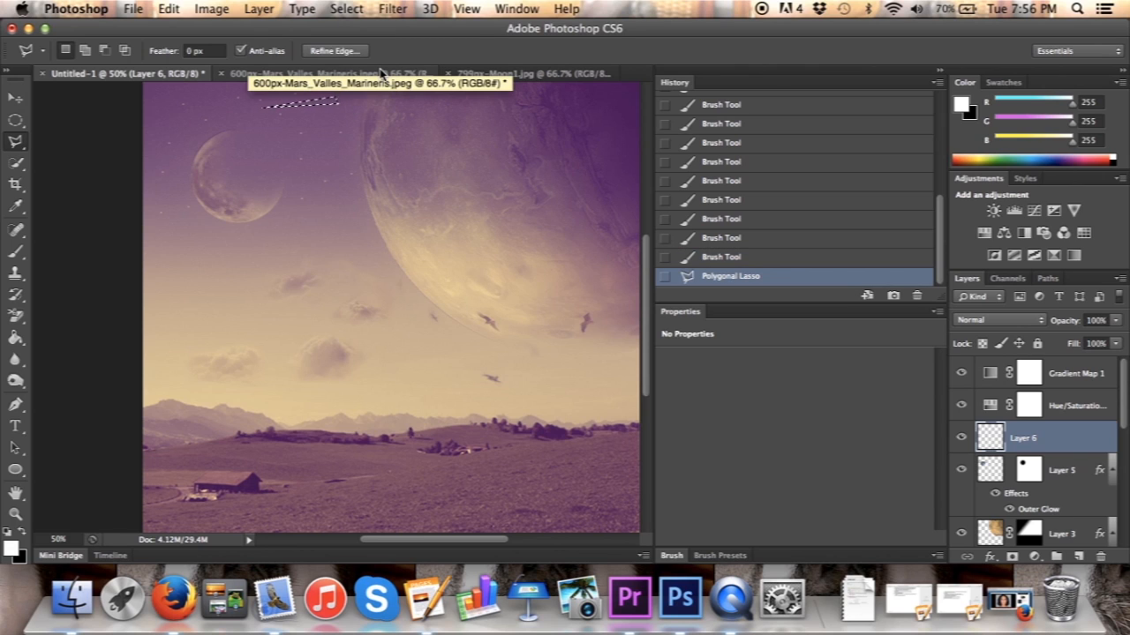
pyautogui.click(16, 337)
pyautogui.click(334, 107)
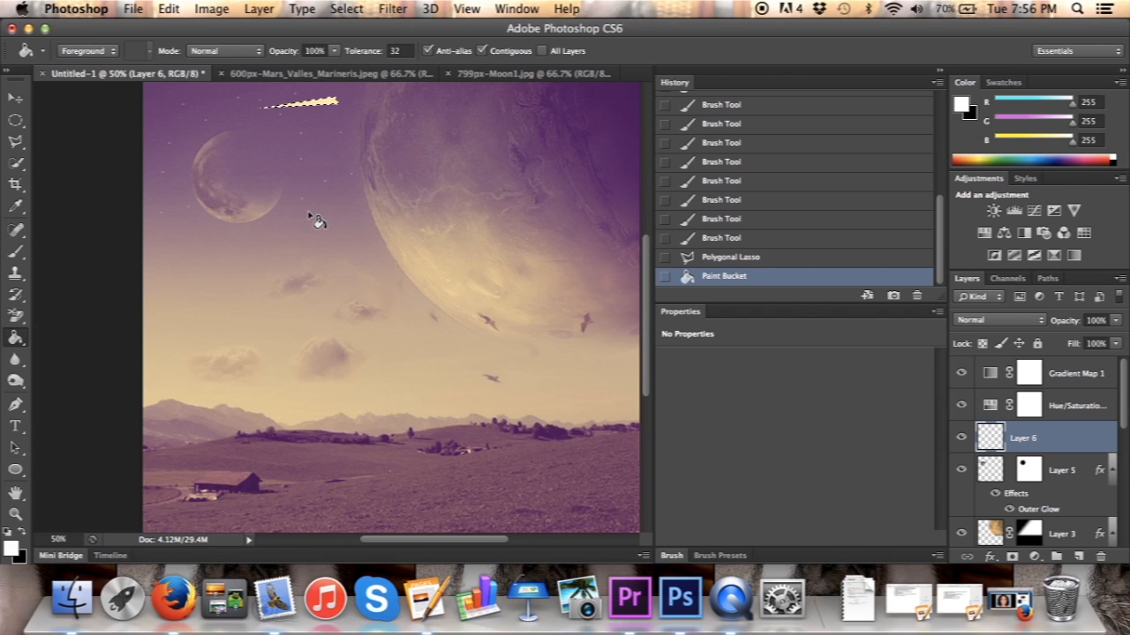
pyautogui.click(746, 257)
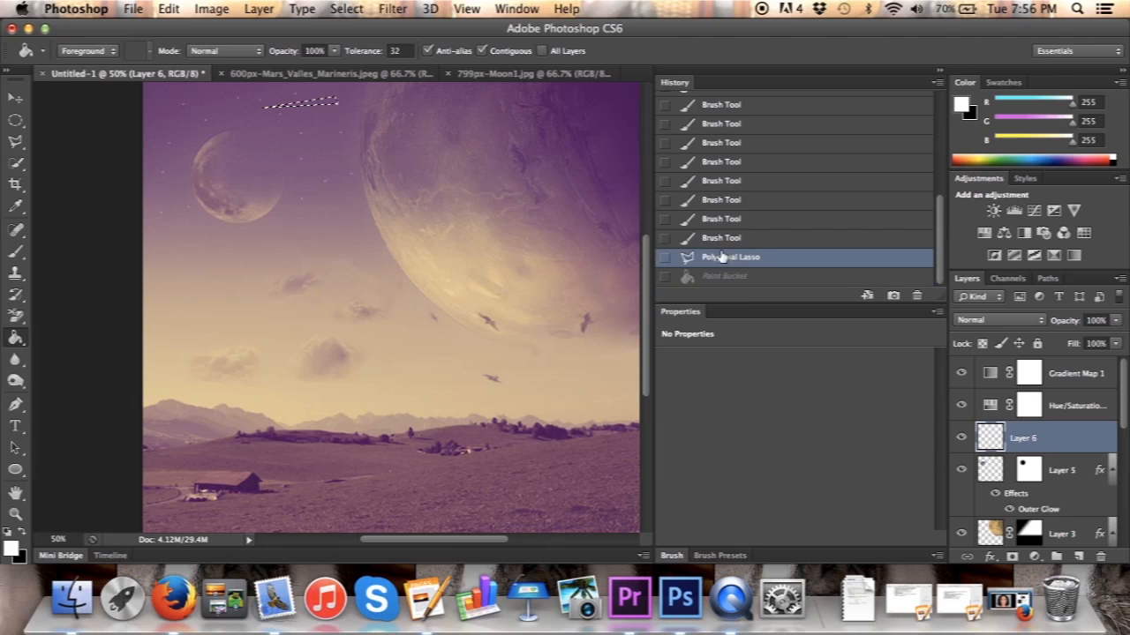
pyautogui.click(12, 549)
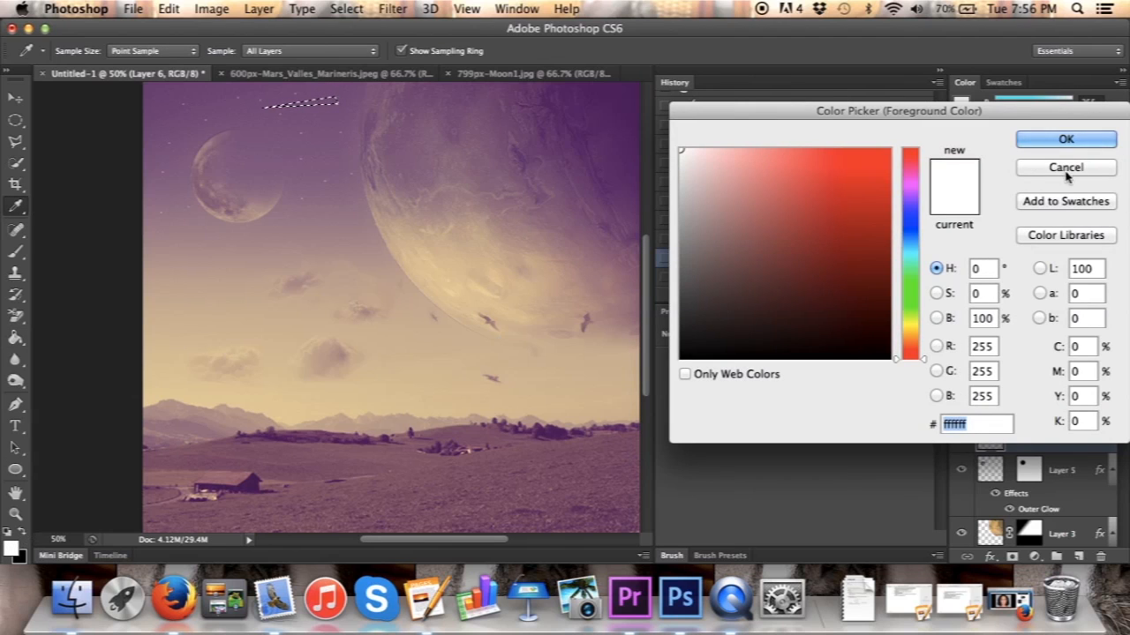
pyautogui.click(1063, 141)
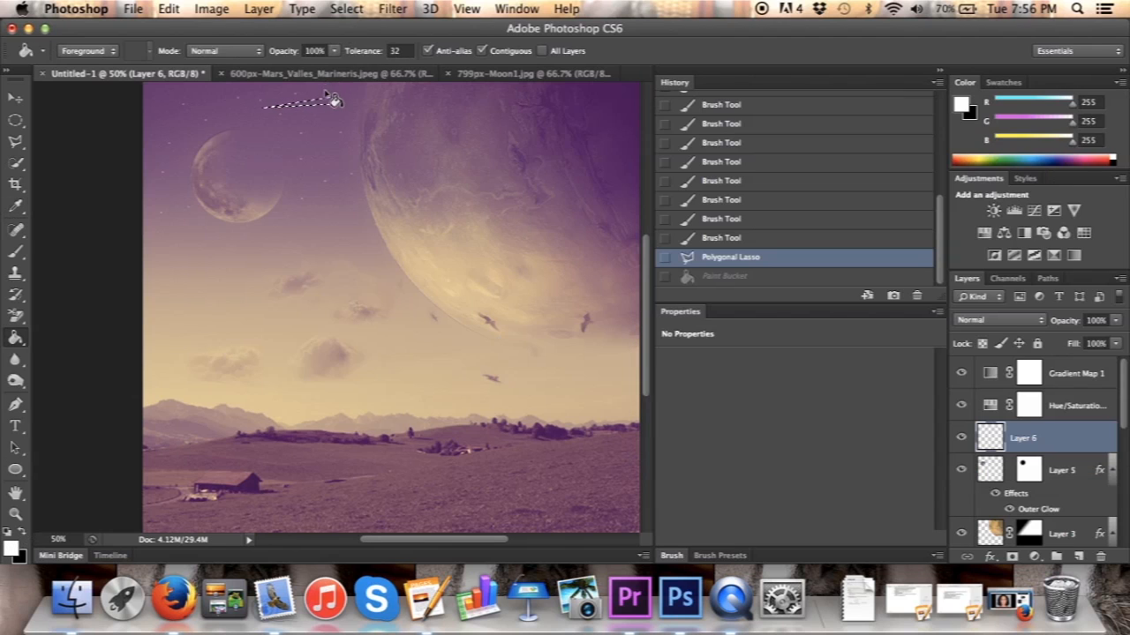
# Step: Fill the wedge selection with White using the Fill command
pyautogui.click(133, 8)
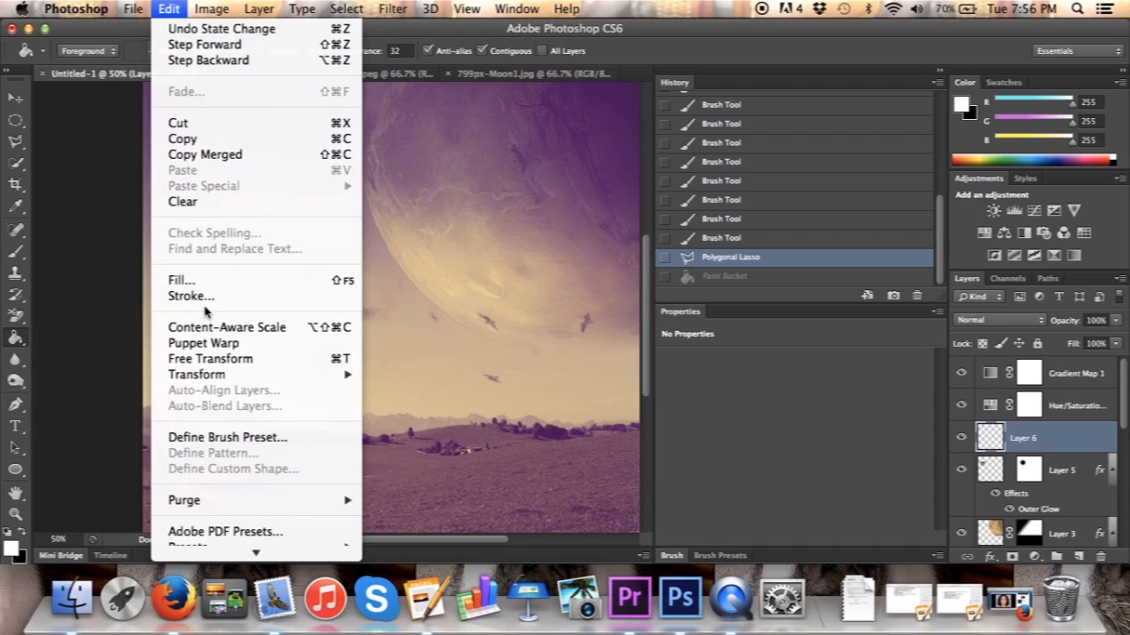
pyautogui.click(196, 277)
pyautogui.click(540, 205)
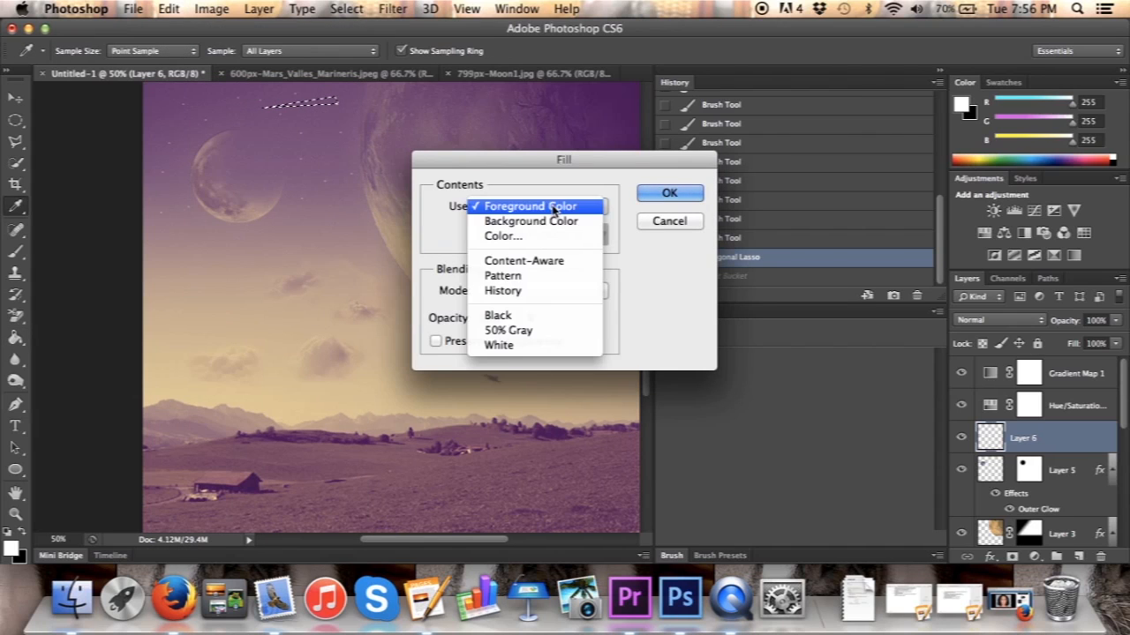
pyautogui.click(510, 344)
pyautogui.click(669, 196)
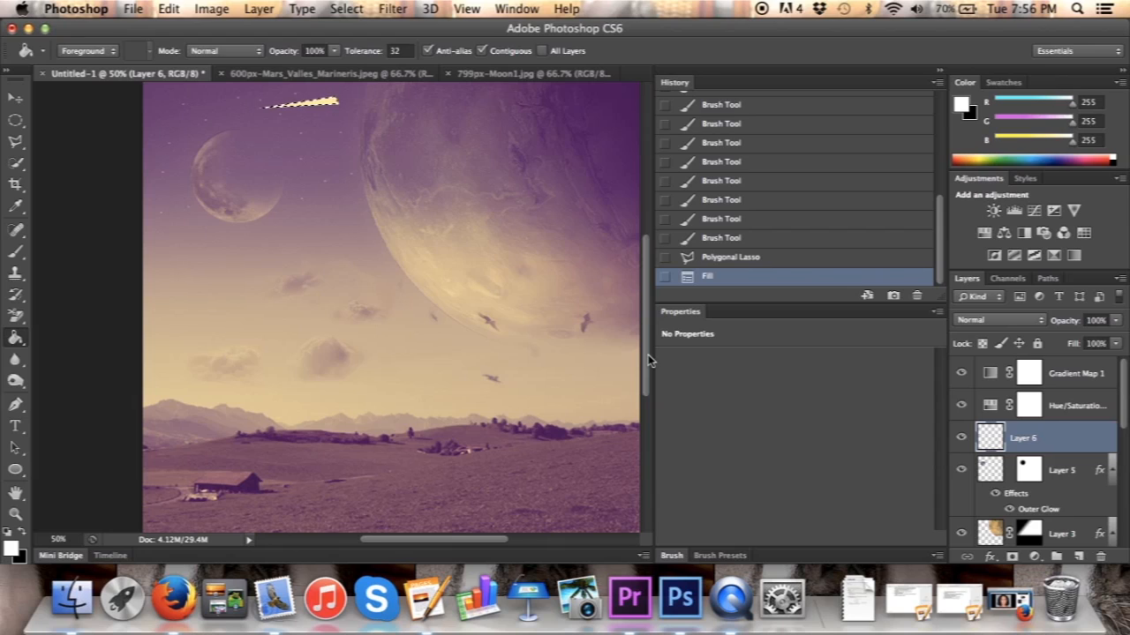
# Step: Free-transform the white wedge to about 117% width and 100% height, rotated about -7.6° so it slants up towards Mars
pyautogui.press('super+t')
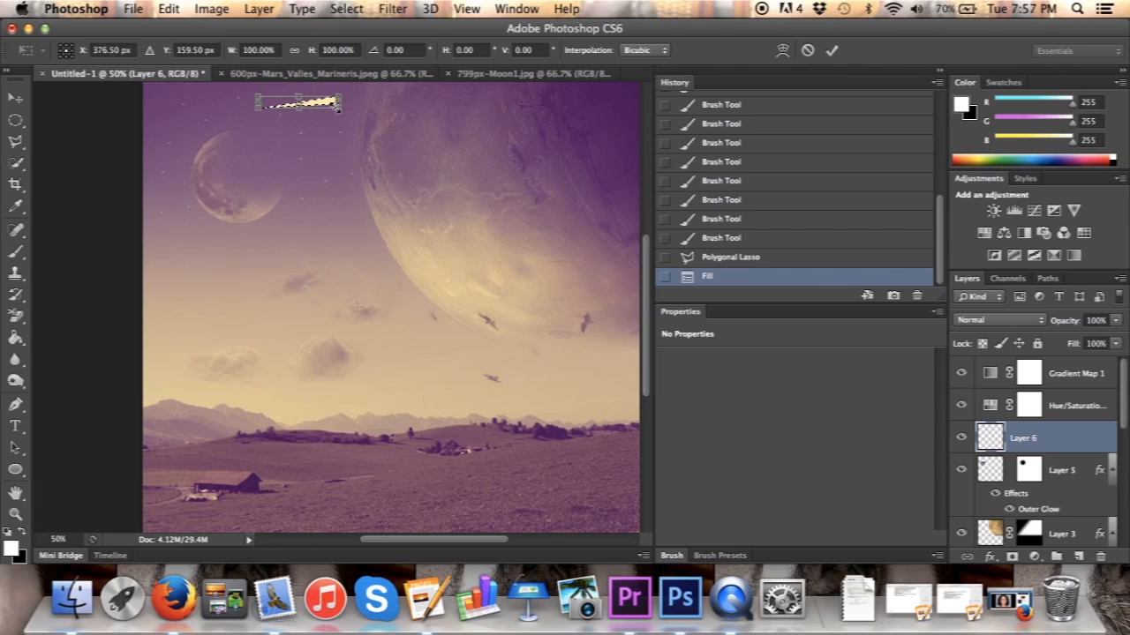
pyautogui.moveTo(341, 110); pyautogui.dragTo(332, 118)
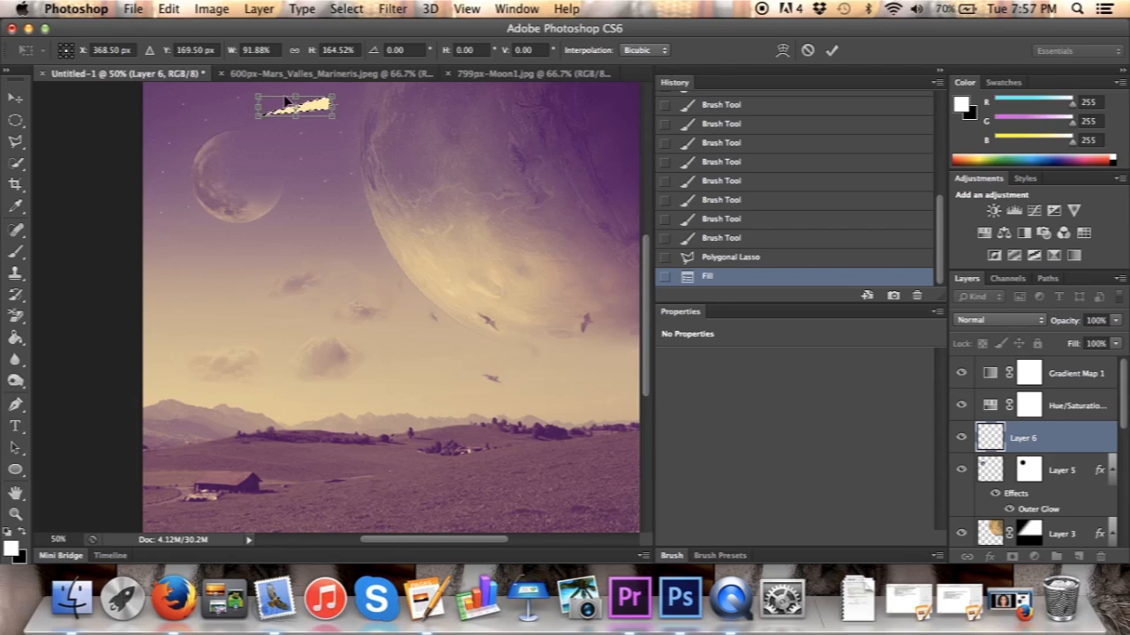
pyautogui.moveTo(294, 91); pyautogui.dragTo(340, 114)
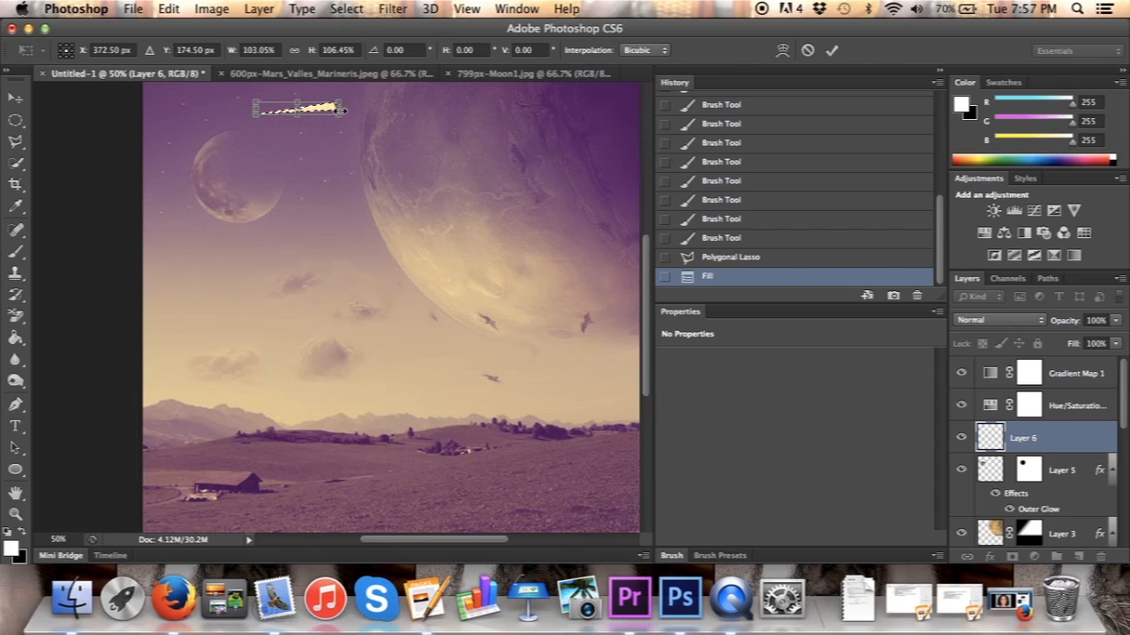
pyautogui.moveTo(344, 108); pyautogui.dragTo(359, 109)
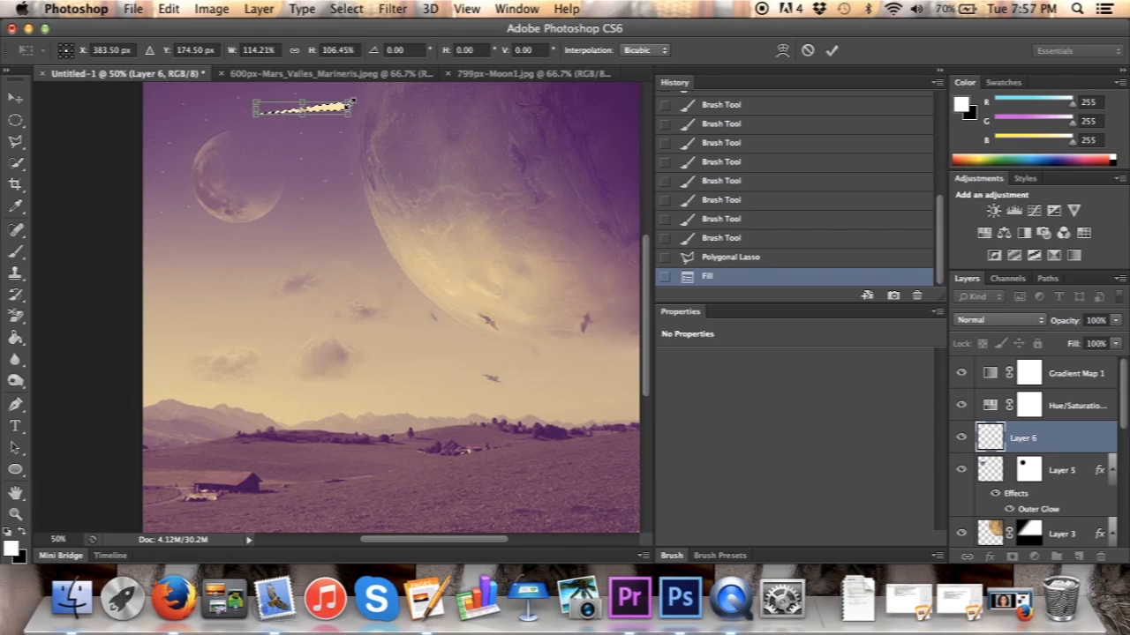
pyautogui.moveTo(351, 97); pyautogui.dragTo(365, 94)
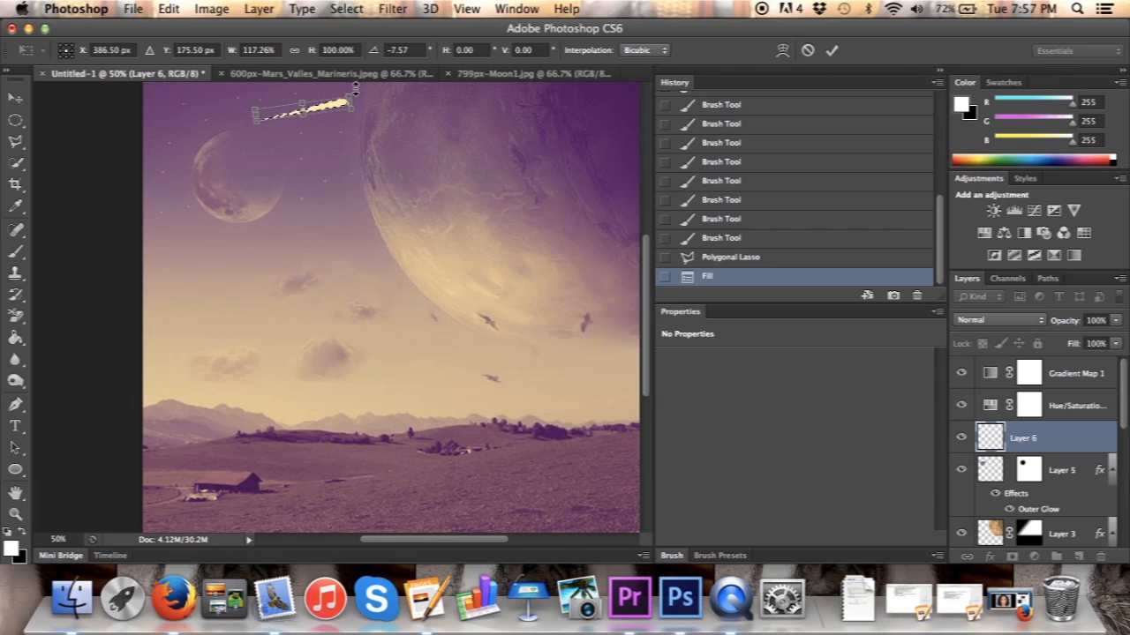
# Step: Lower the star layer's opacity to 20%, then apply the wedge's transform and deselect it
pyautogui.click(1115, 321)
pyautogui.moveTo(1116, 337); pyautogui.dragTo(1058, 350)
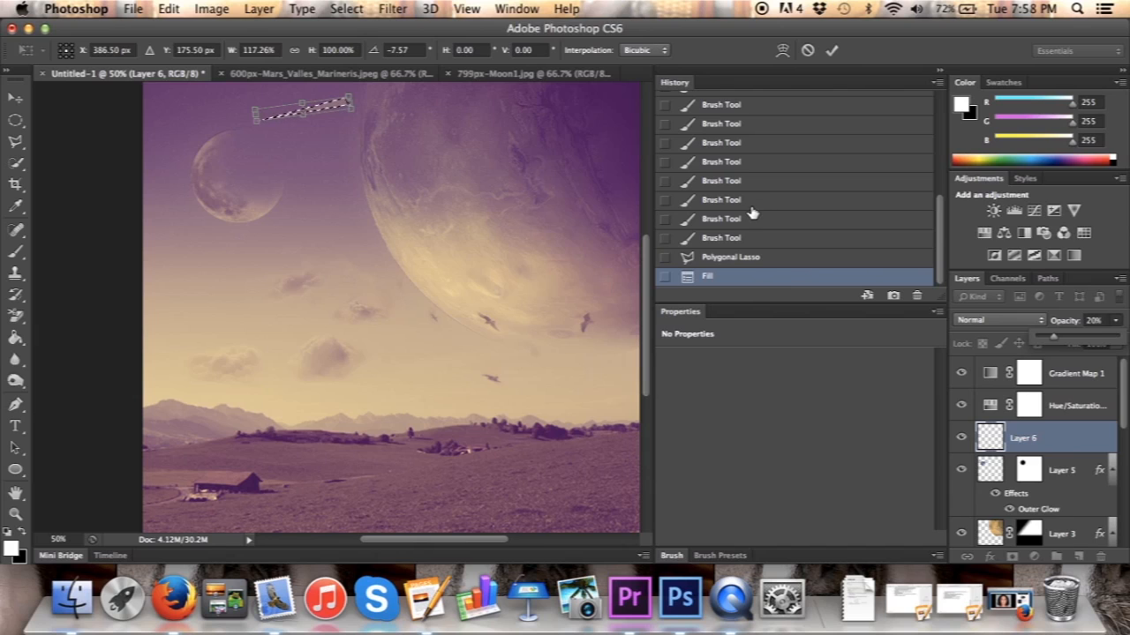
pyautogui.click(831, 50)
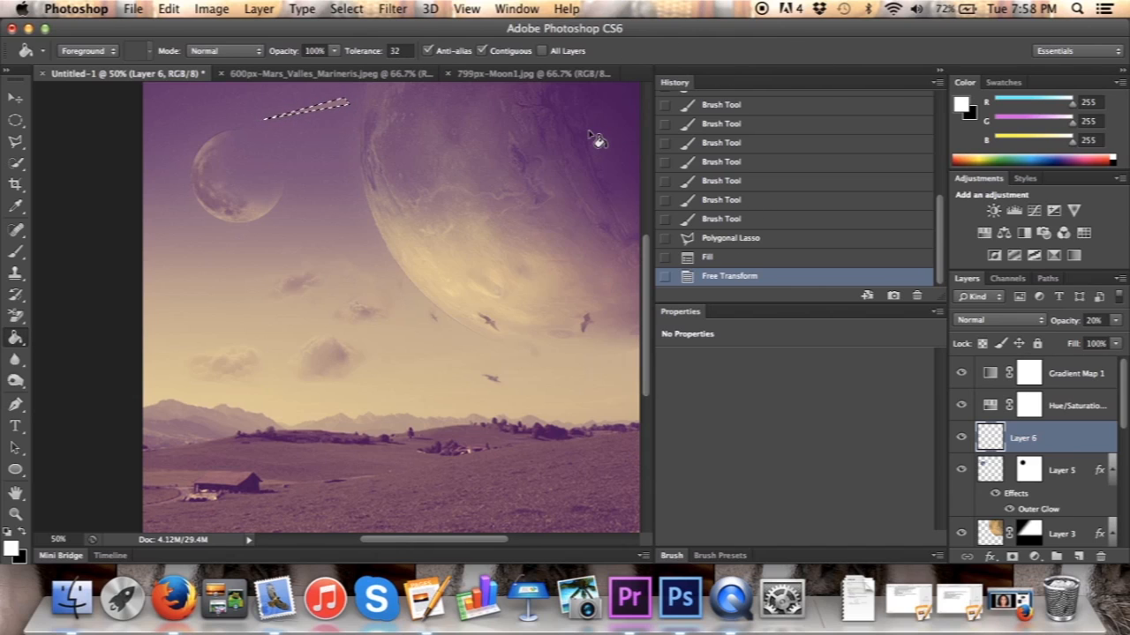
pyautogui.press('super+d')
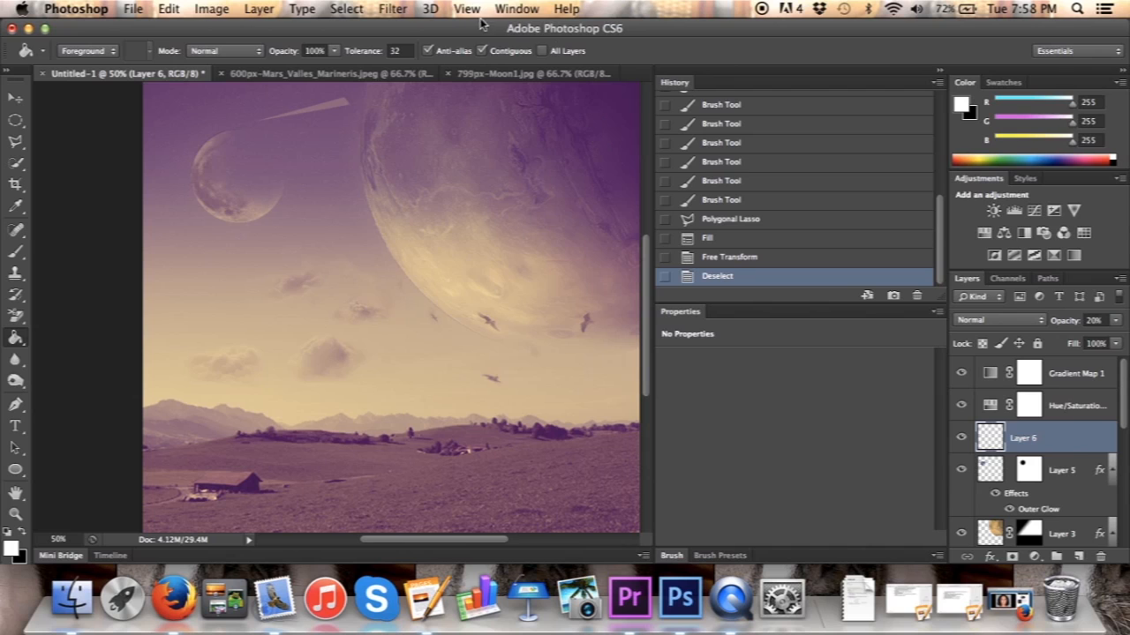
# Step: Apply a Gaussian Blur to the star and streak layer, trying radii from 1 to 4 and settling on 2 pixels
pyautogui.click(392, 8)
pyautogui.moveTo(454, 205)
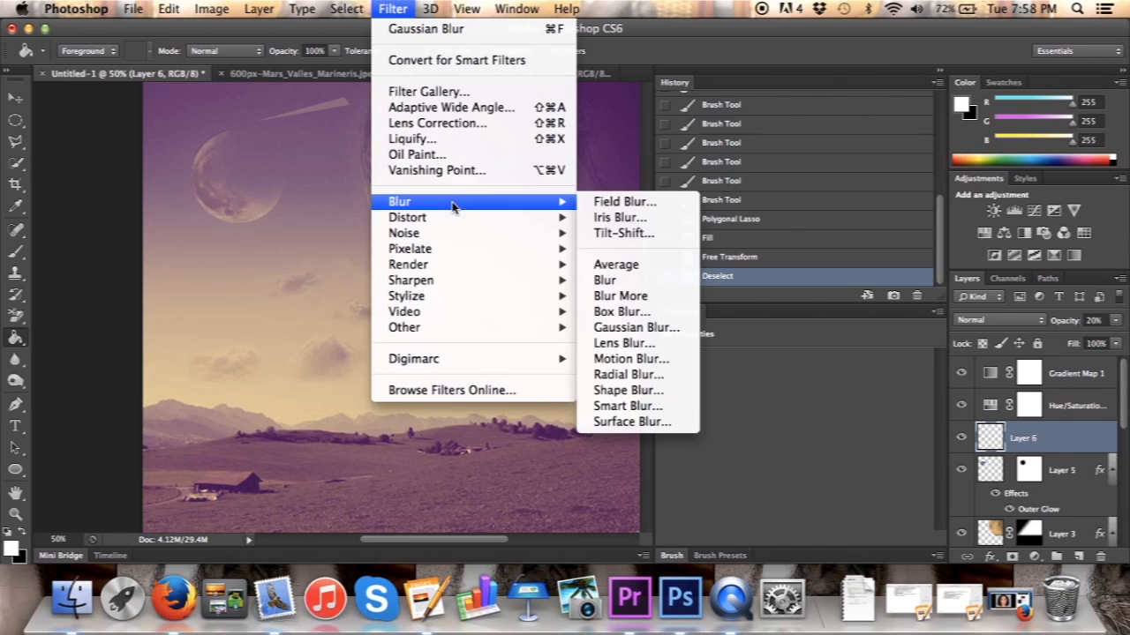
pyautogui.click(650, 327)
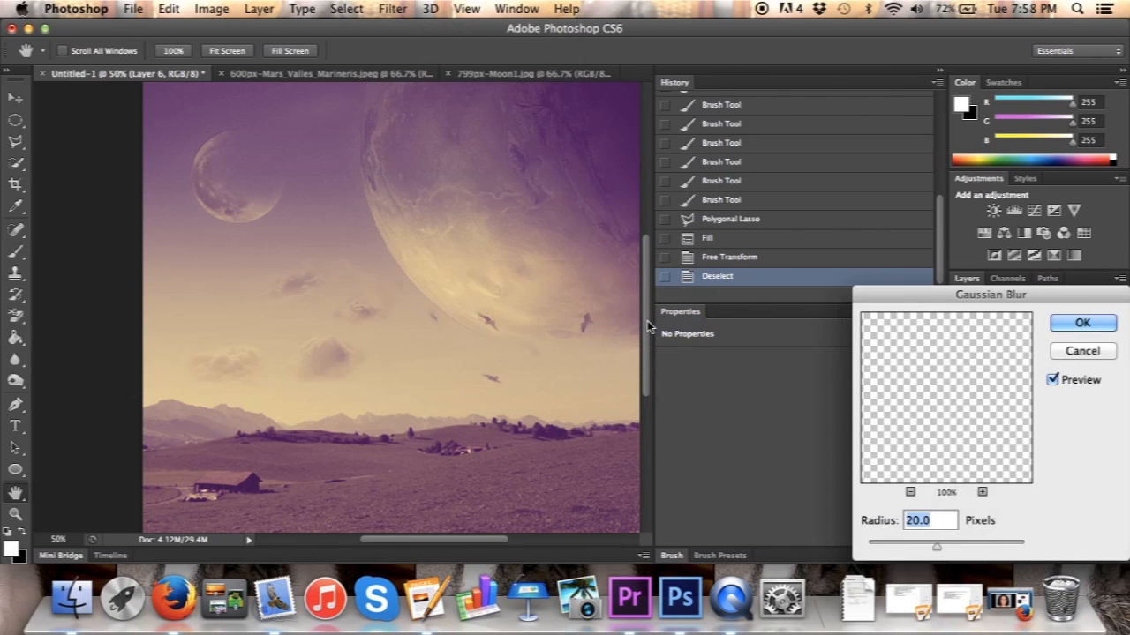
pyautogui.write('1')
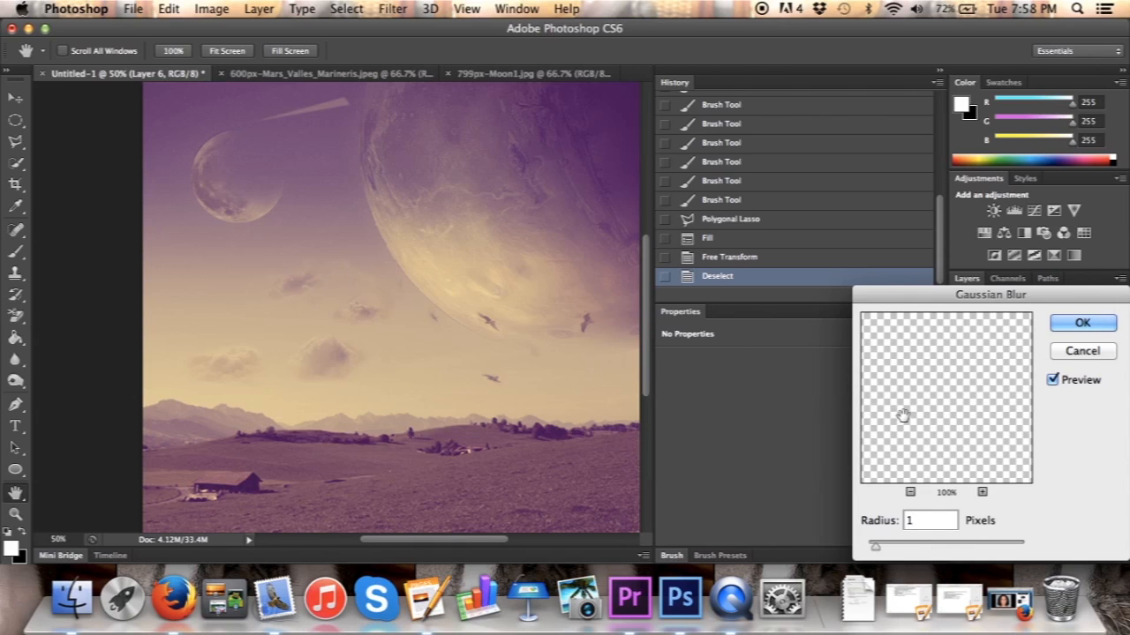
pyautogui.press('BackSpace')
pyautogui.write('2')
pyautogui.press('BackSpace')
pyautogui.write('3')
pyautogui.press('BackSpace')
pyautogui.write('4')
pyautogui.press('BackSpace')
pyautogui.write('1')
pyautogui.press('BackSpace')
pyautogui.write('2')
pyautogui.click(1080, 323)
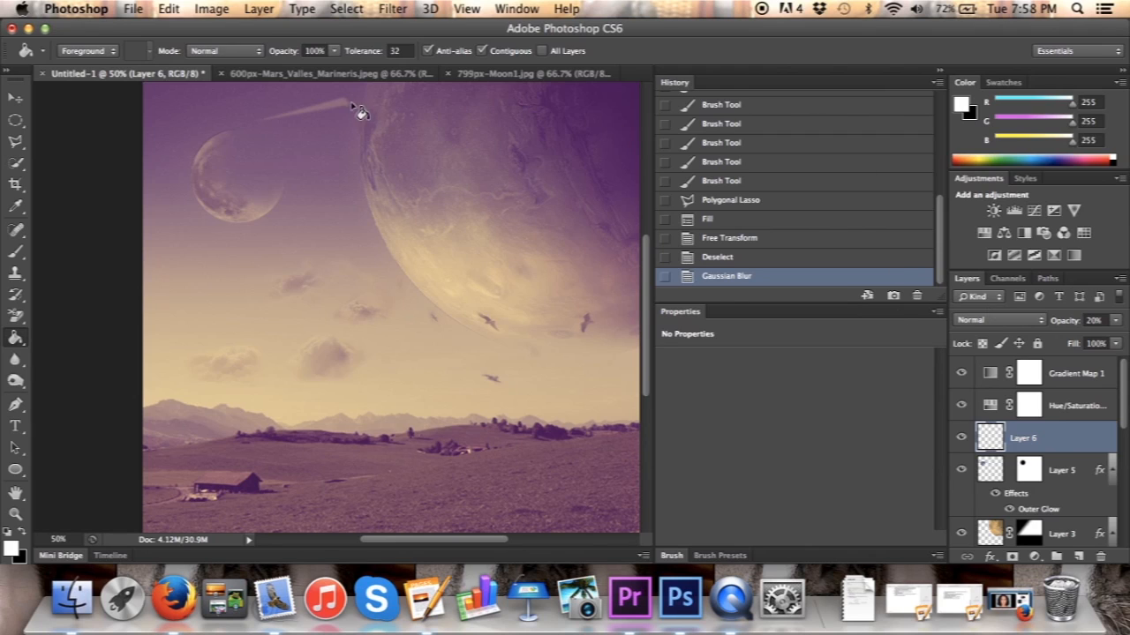
# Step: Move the star and streak layer up, and transform it to about 117% width and 50% height, rotated about -10.9°
pyautogui.click(24, 102)
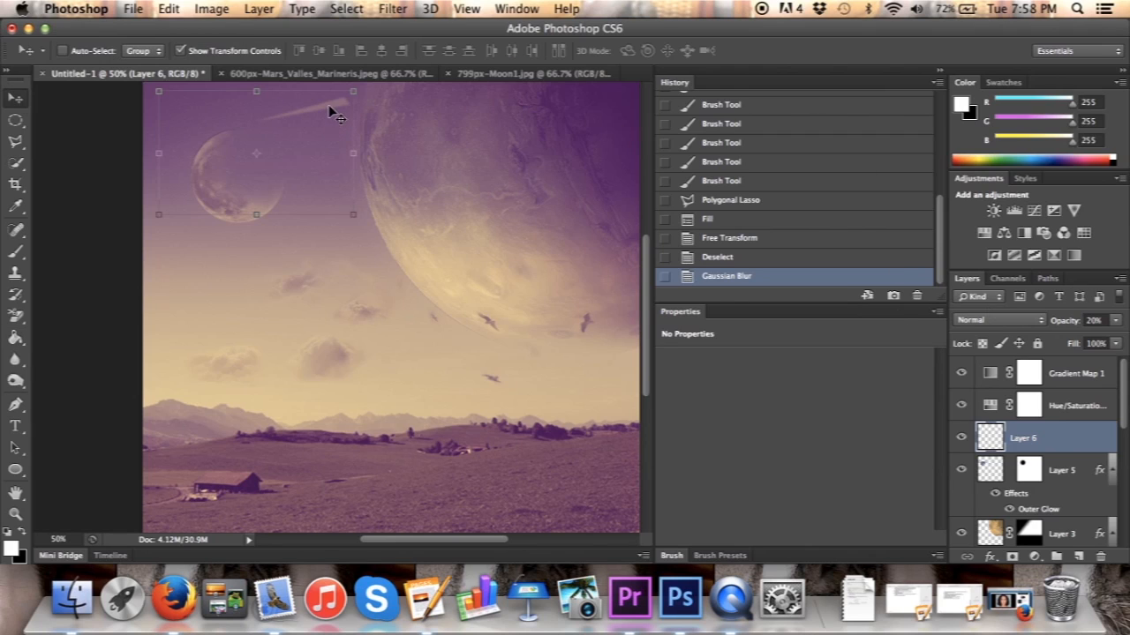
pyautogui.moveTo(329, 105); pyautogui.dragTo(357, 91)
pyautogui.moveTo(356, 221); pyautogui.dragTo(356, 154)
pyautogui.moveTo(113, 159); pyautogui.dragTo(104, 190)
pyautogui.moveTo(306, 116); pyautogui.dragTo(312, 131)
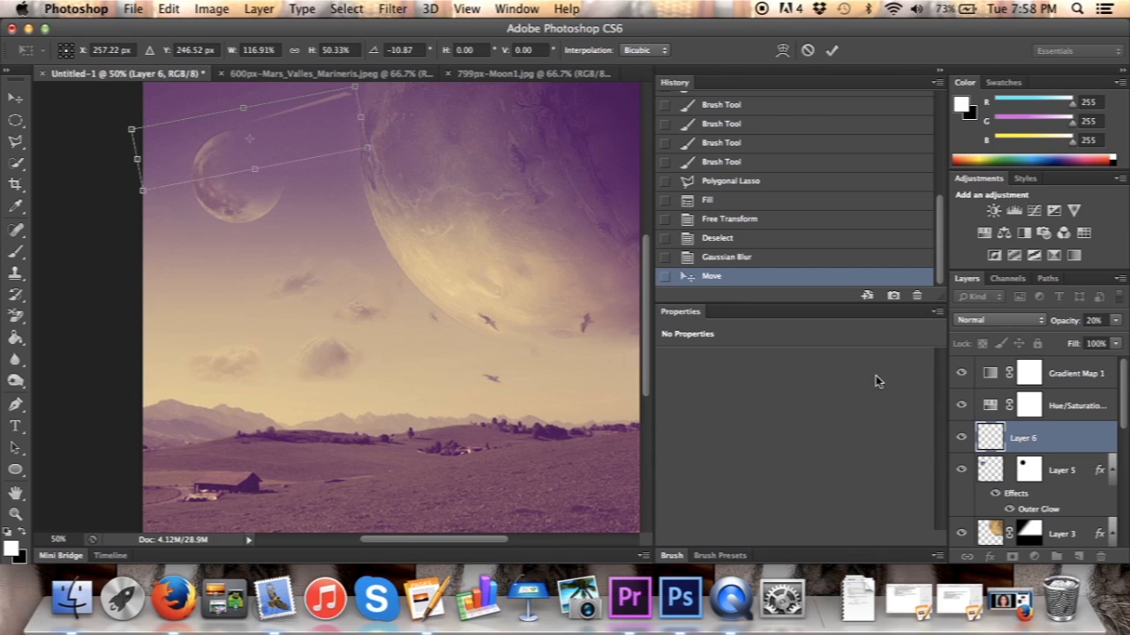
pyautogui.click(831, 51)
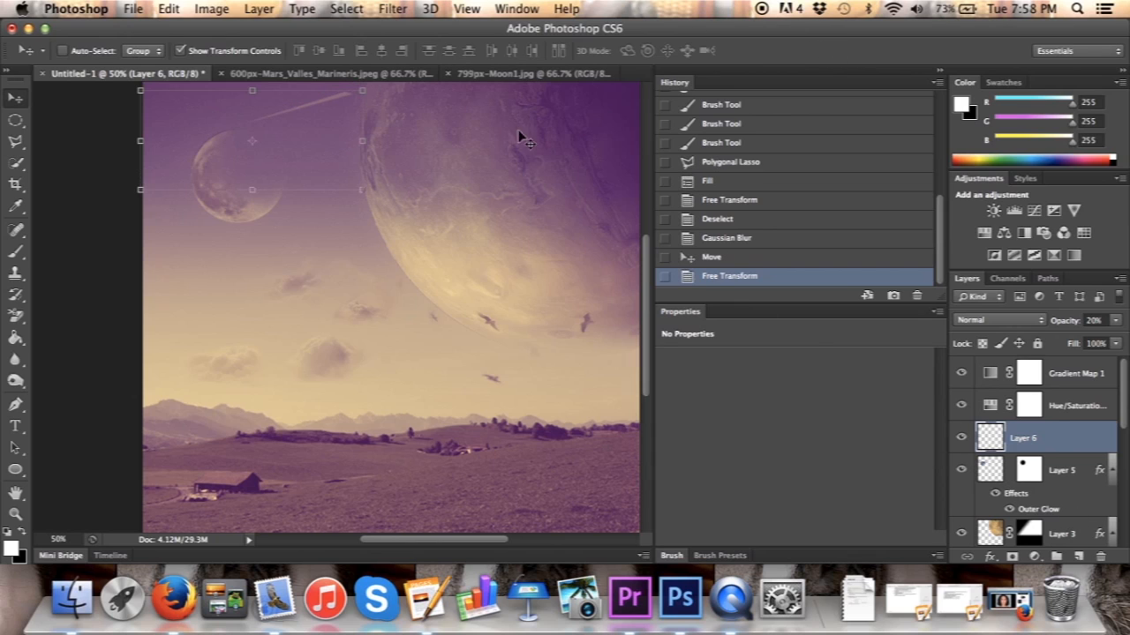
# Step: Move the moon slightly down and to the left, and shift its layer mask to restore the crescent shape
pyautogui.click(988, 472)
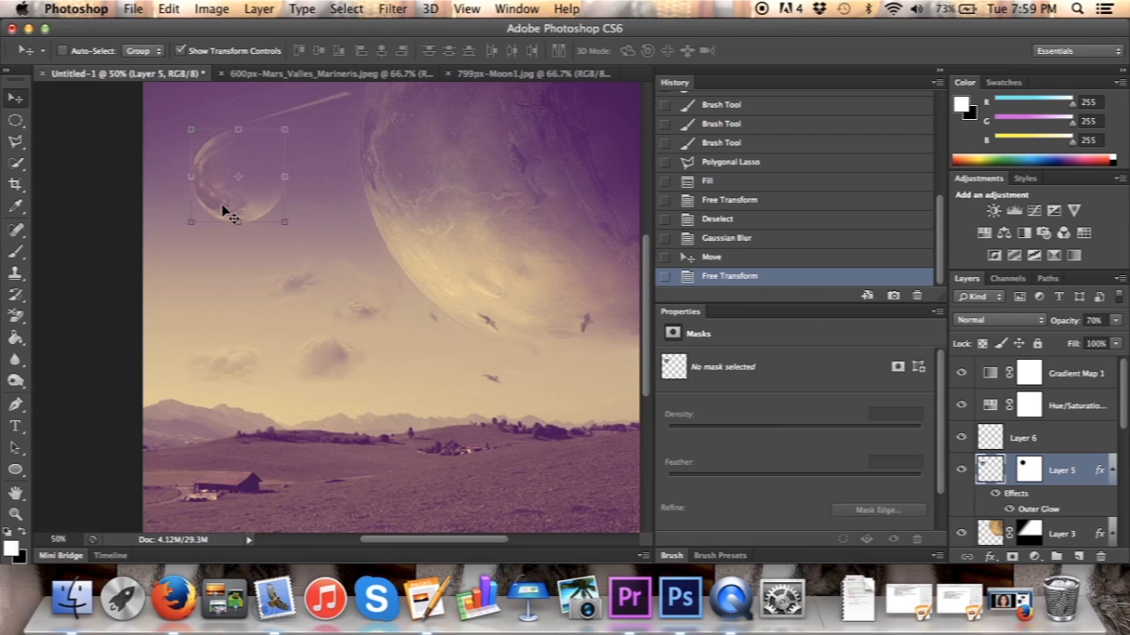
pyautogui.moveTo(221, 210); pyautogui.dragTo(249, 223)
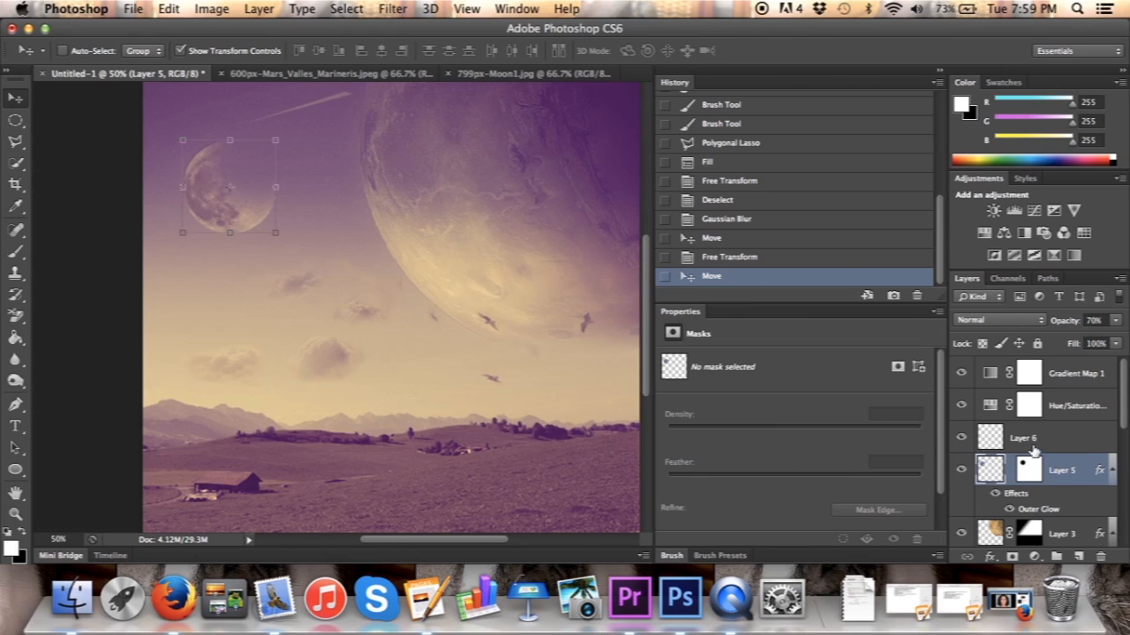
pyautogui.click(1037, 472)
pyautogui.moveTo(274, 182)
pyautogui.mouseDown()
pyautogui.moveTo(283, 167)
pyautogui.moveTo(277, 179)
pyautogui.mouseUp()
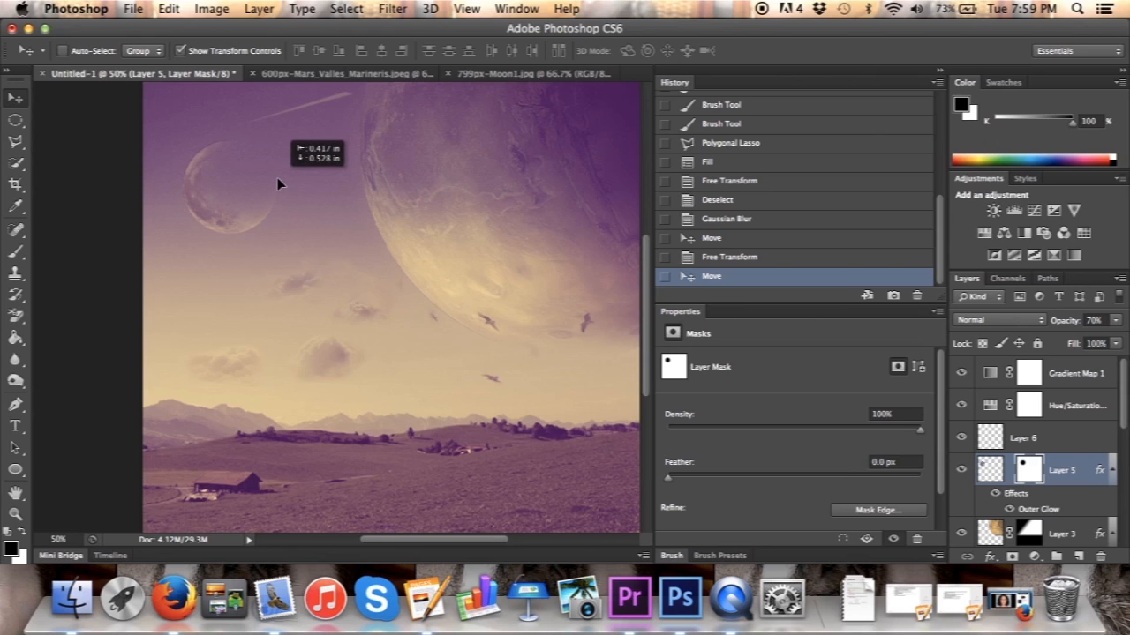
pyautogui.moveTo(279, 181); pyautogui.dragTo(281, 181)
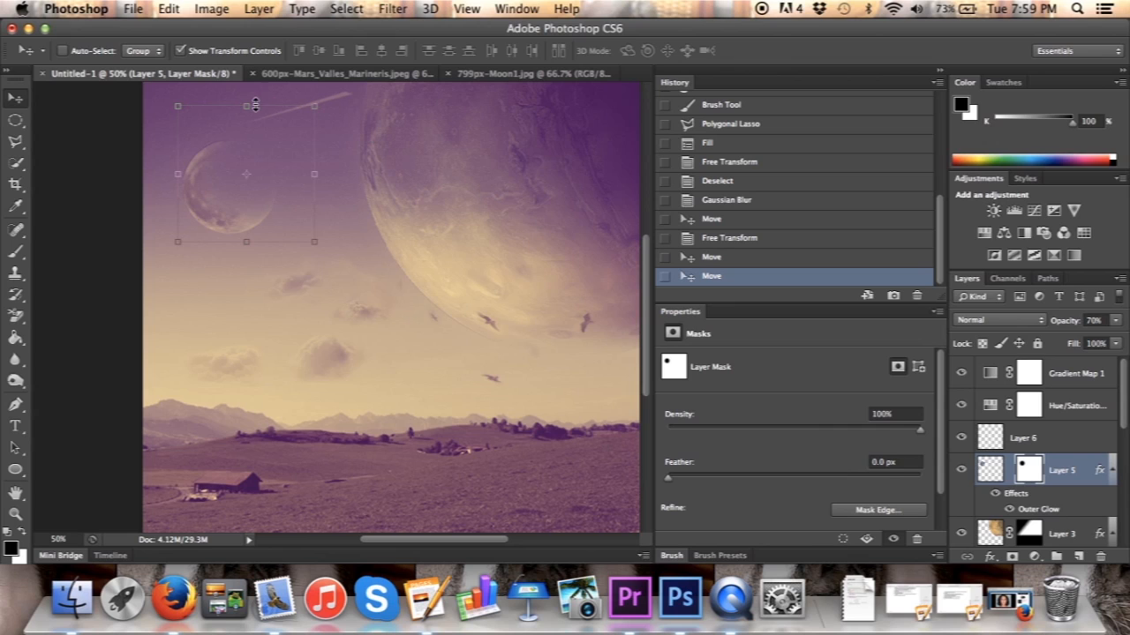
# Step: Move the shooting star layer slightly left, away from Mars
pyautogui.click(1001, 437)
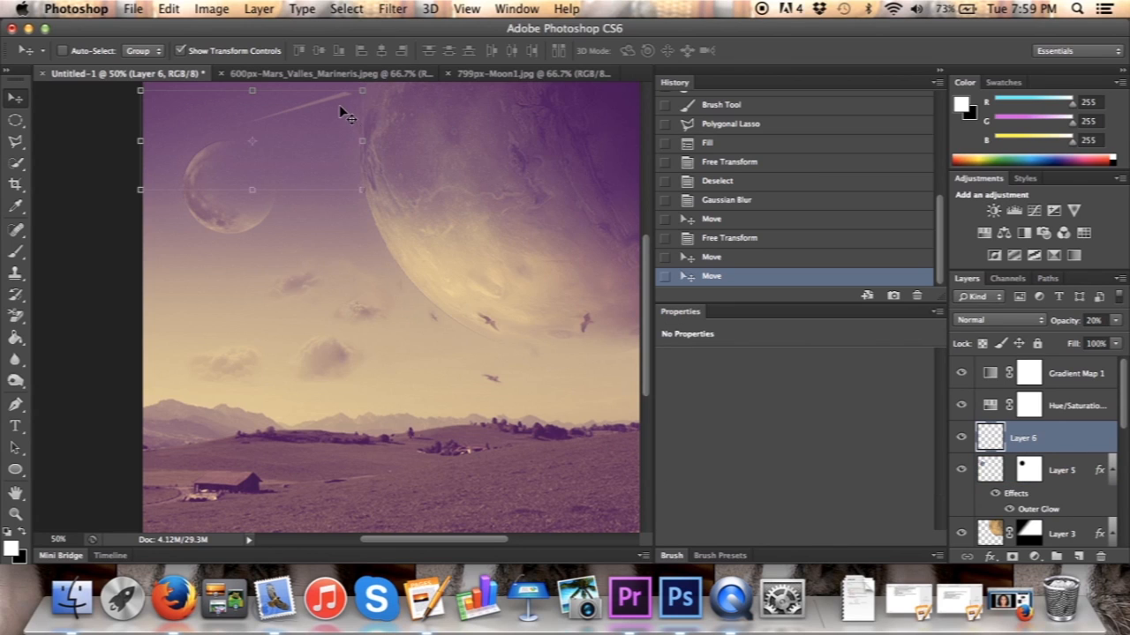
pyautogui.moveTo(344, 113); pyautogui.dragTo(324, 113)
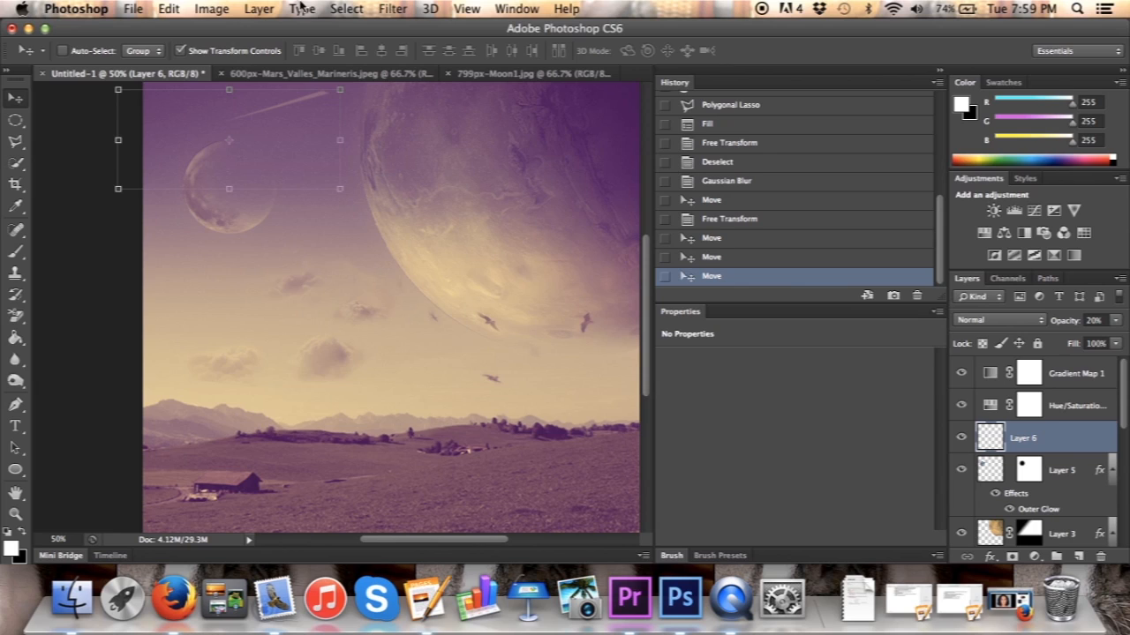
# Step: With black as foreground colour, lasso a freeform area from around the moon to Mars's left edge, and set the Lasso feather to 50 px
pyautogui.click(22, 535)
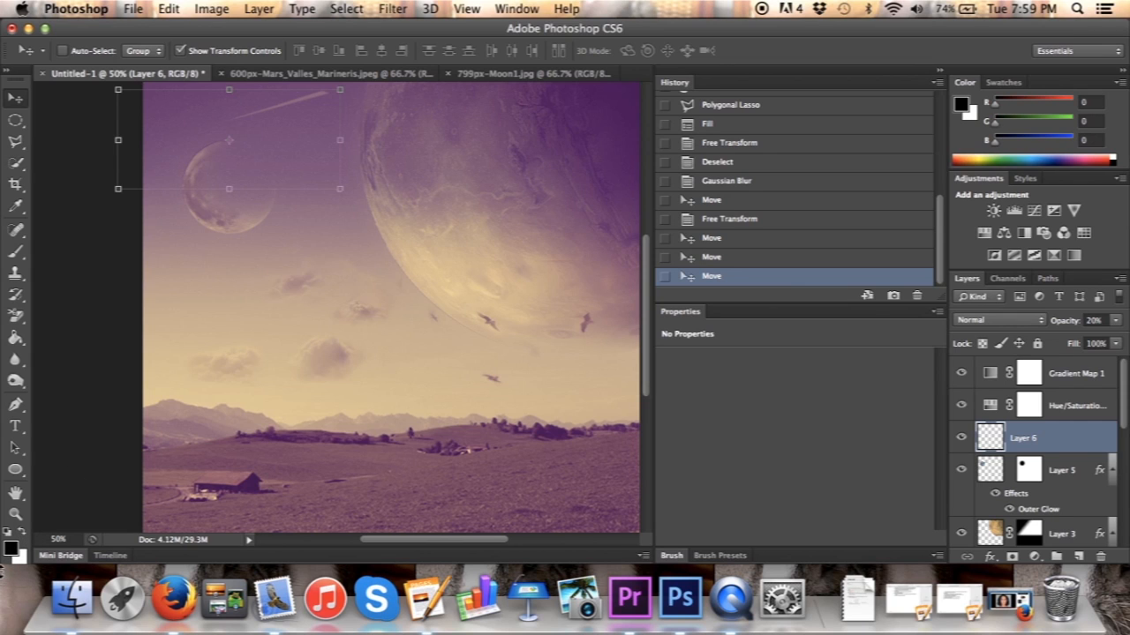
pyautogui.moveTo(15, 141)
pyautogui.mouseDown()
pyautogui.moveTo(72, 153)
pyautogui.moveTo(78, 144)
pyautogui.mouseUp()
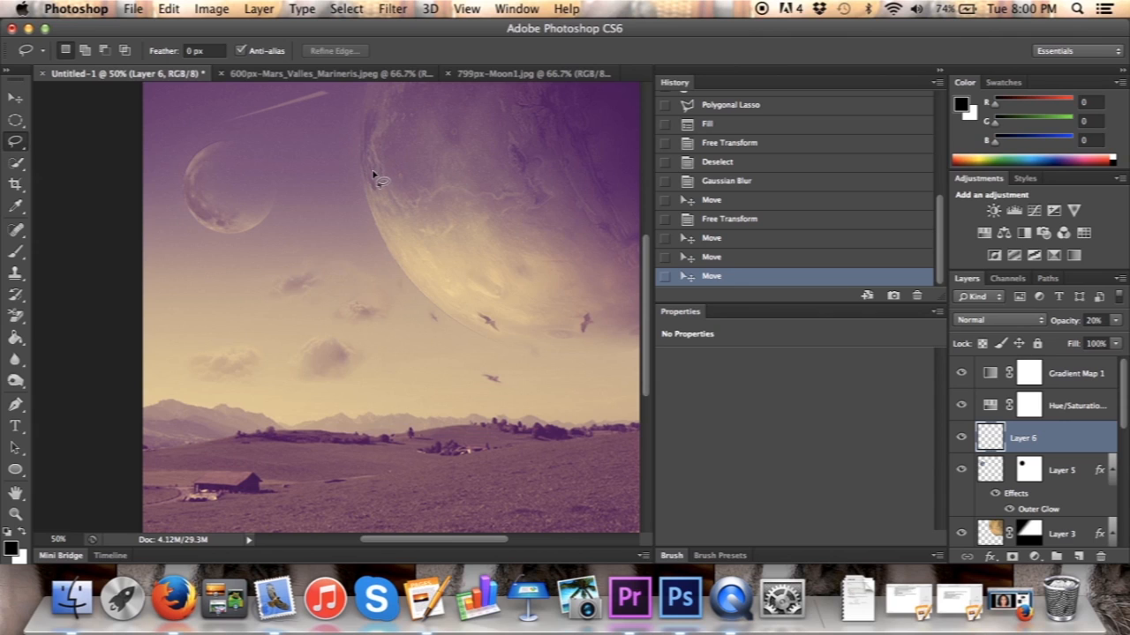
pyautogui.moveTo(370, 174)
pyautogui.mouseDown()
pyautogui.moveTo(271, 145)
pyautogui.moveTo(191, 143)
pyautogui.moveTo(173, 179)
pyautogui.moveTo(202, 227)
pyautogui.moveTo(340, 169)
pyautogui.moveTo(228, 134)
pyautogui.moveTo(182, 144)
pyautogui.moveTo(168, 196)
pyautogui.moveTo(199, 240)
pyautogui.moveTo(196, 254)
pyautogui.mouseUp()
pyautogui.hotkey('ctrl', 'z')
pyautogui.hotkey('ctrl', 'z')
pyautogui.moveTo(351, 160)
pyautogui.mouseDown()
pyautogui.moveTo(186, 137)
pyautogui.moveTo(171, 179)
pyautogui.moveTo(198, 240)
pyautogui.moveTo(196, 274)
pyautogui.moveTo(307, 252)
pyautogui.moveTo(394, 272)
pyautogui.moveTo(419, 252)
pyautogui.moveTo(427, 202)
pyautogui.moveTo(417, 181)
pyautogui.moveTo(356, 166)
pyautogui.mouseUp()
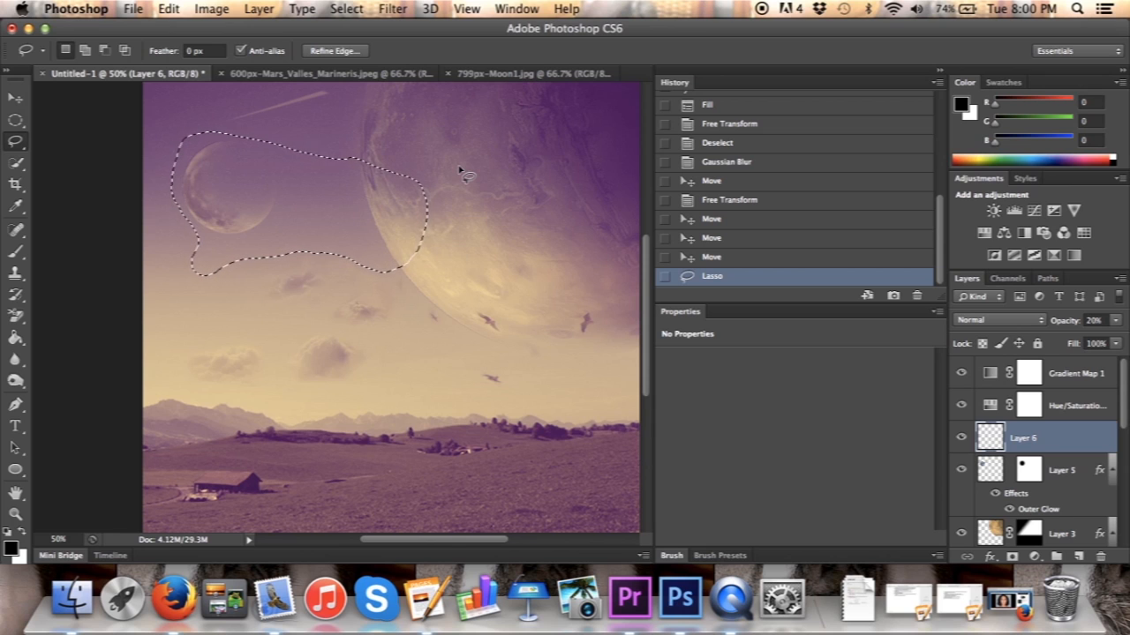
pyautogui.click(194, 50)
pyautogui.press('BackSpace')
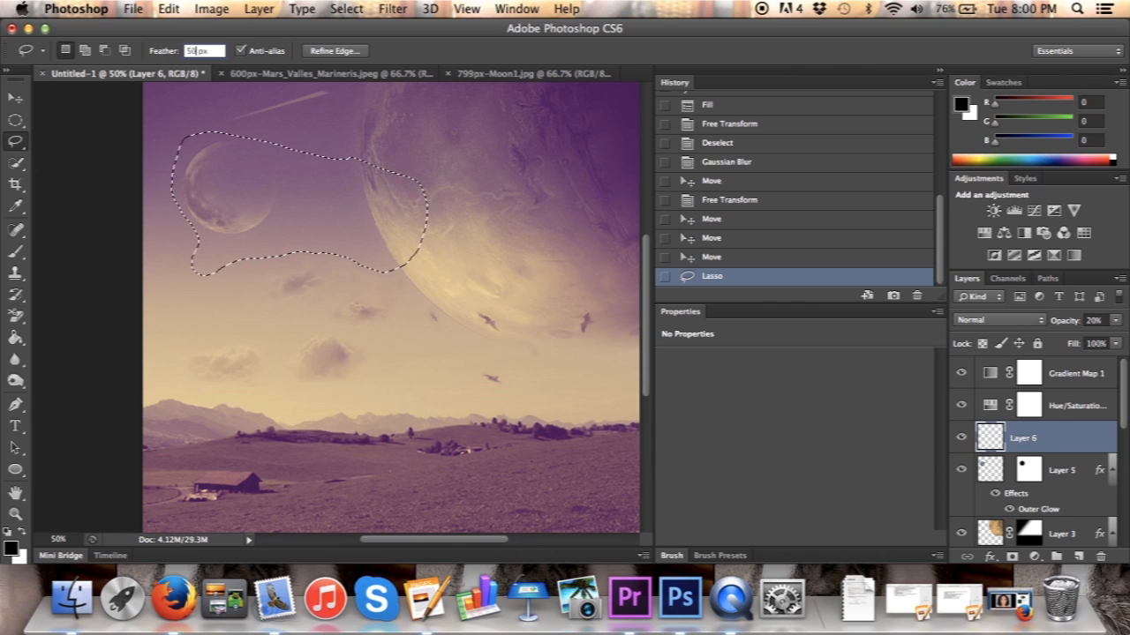
# Step: Try rendering Clouds inside the lassoed area on the shooting star layer, then deselect the area
pyautogui.click(388, 8)
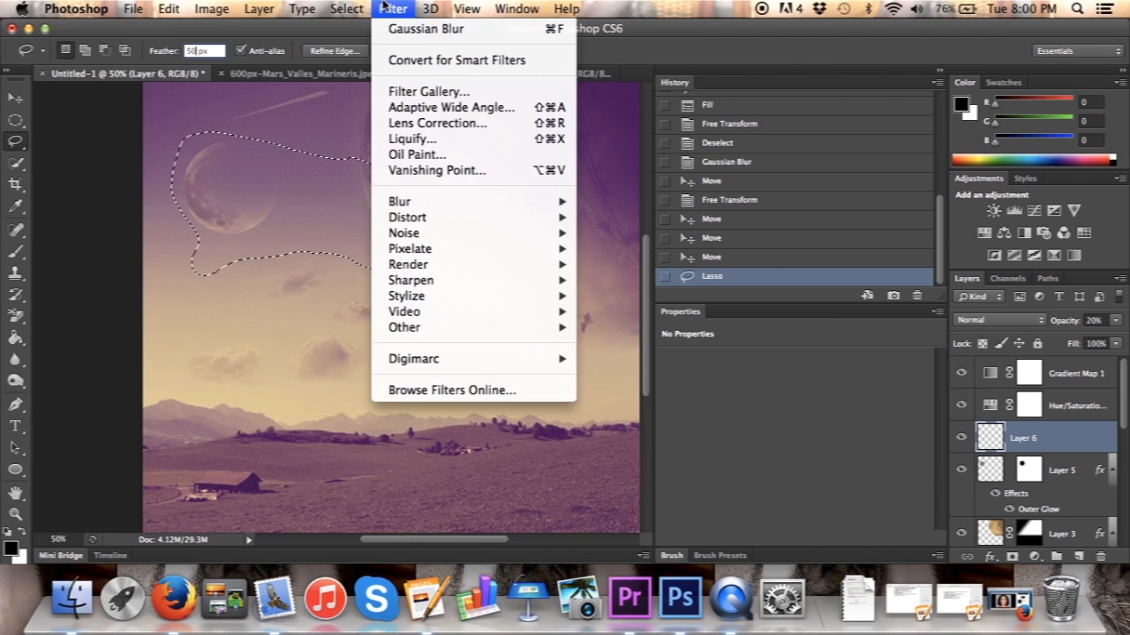
pyautogui.moveTo(456, 317)
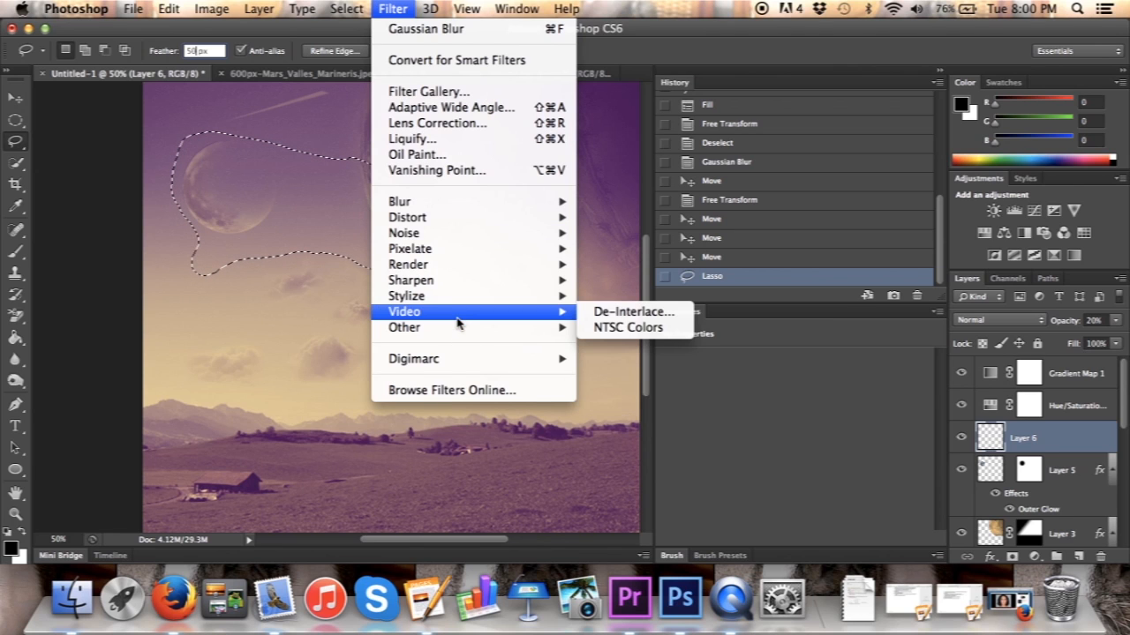
pyautogui.moveTo(428, 261)
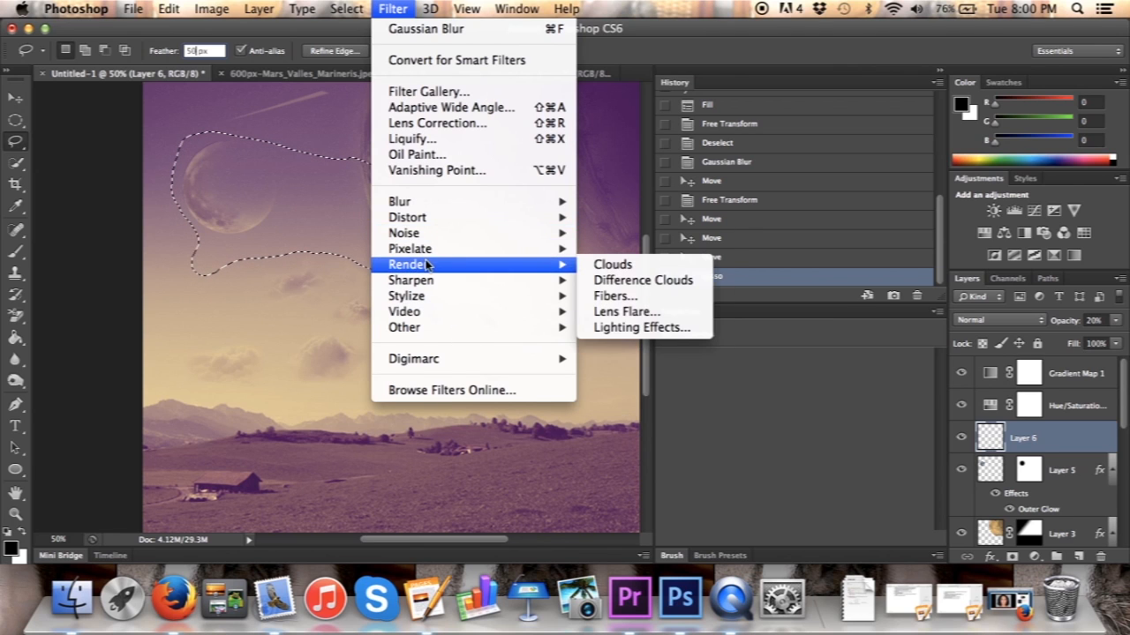
pyautogui.click(612, 264)
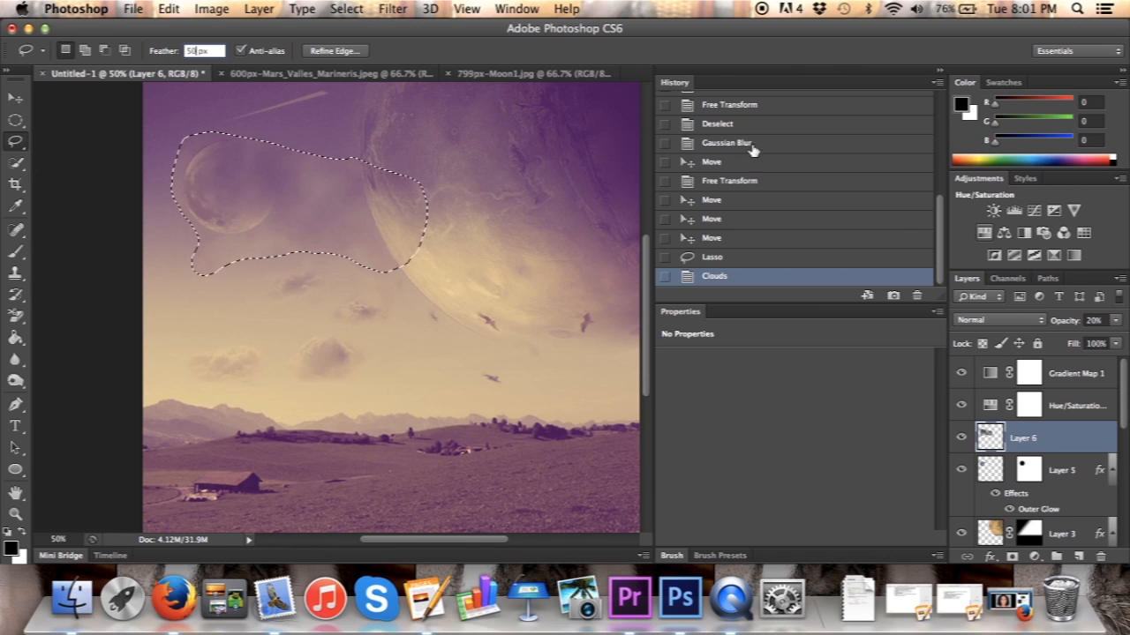
pyautogui.moveTo(328, 222); pyautogui.dragTo(344, 234)
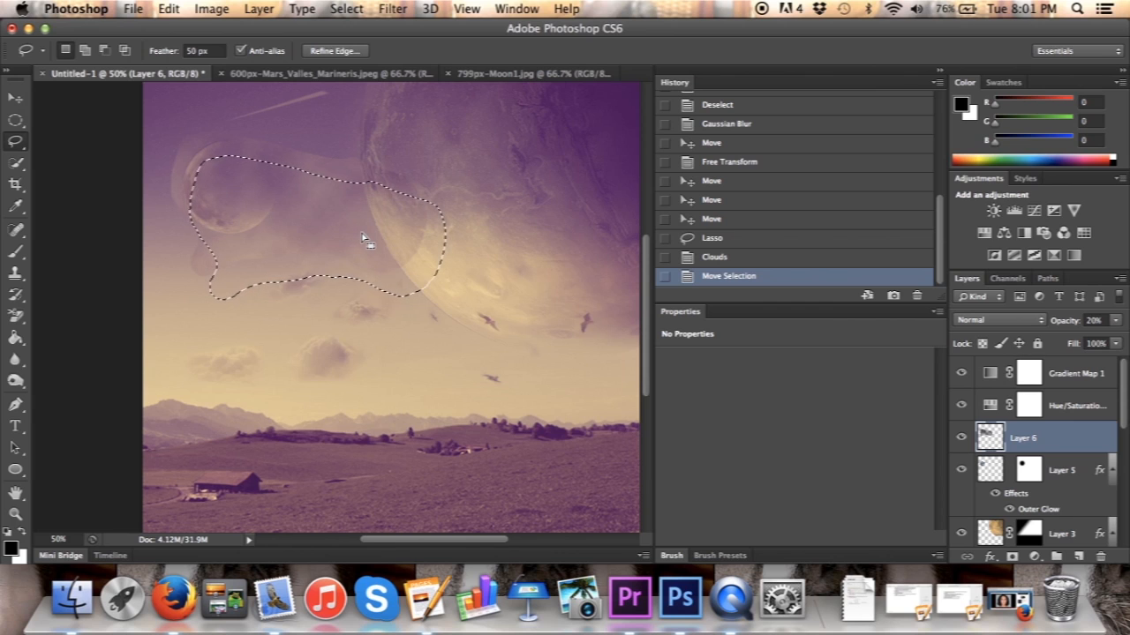
pyautogui.click(769, 262)
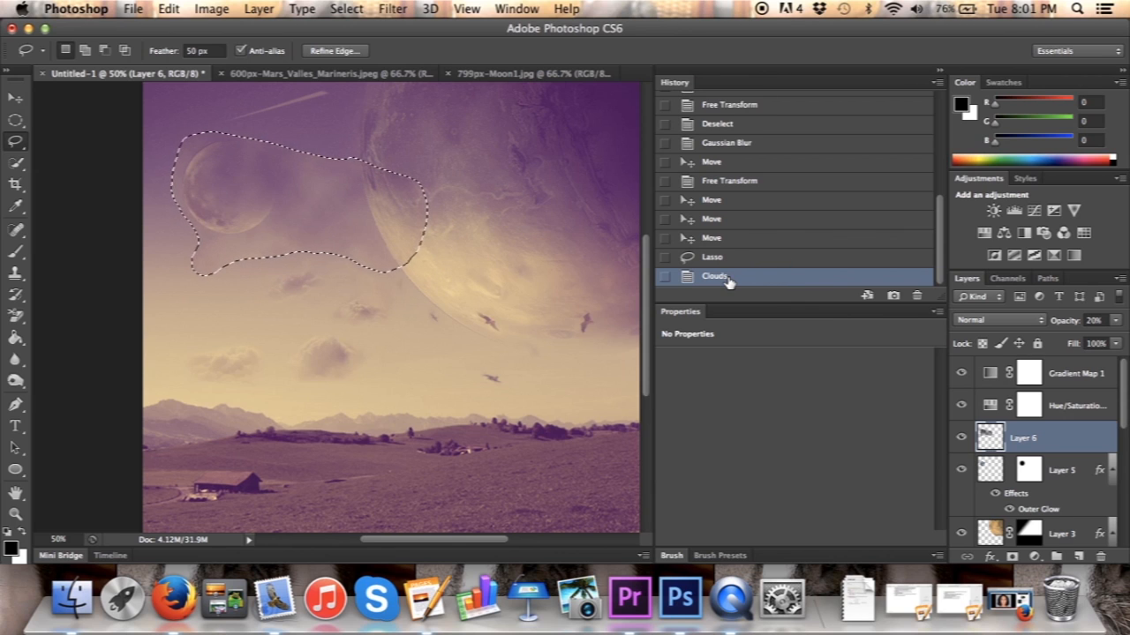
pyautogui.press('super+d')
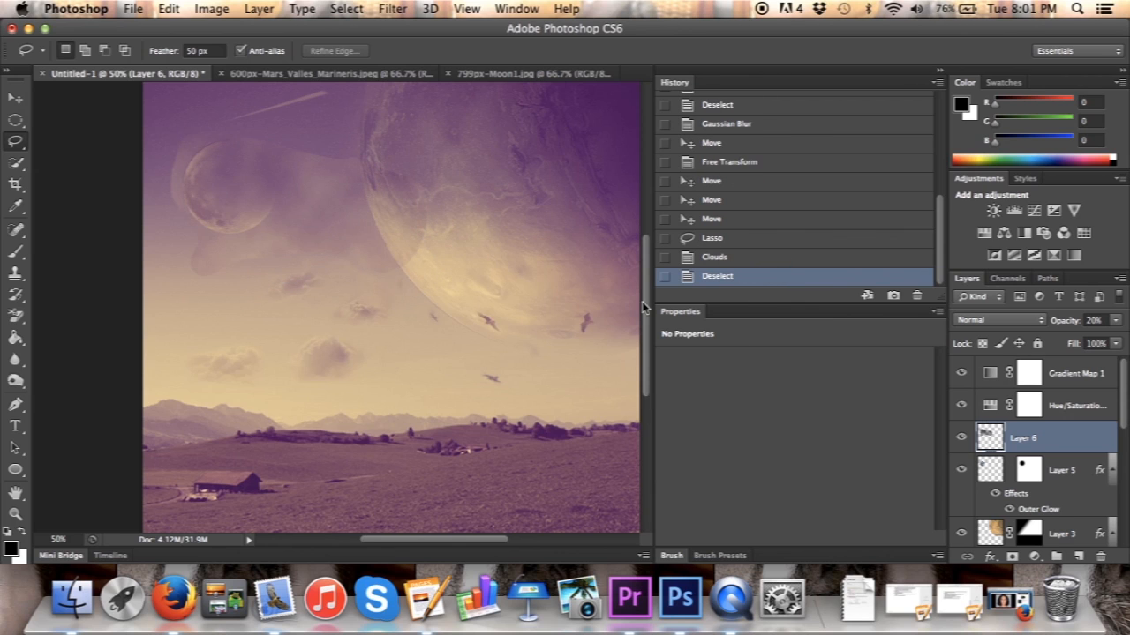
# Step: Revert the image to the state before the lasso selection and clouds were made
pyautogui.click(720, 257)
pyautogui.click(713, 238)
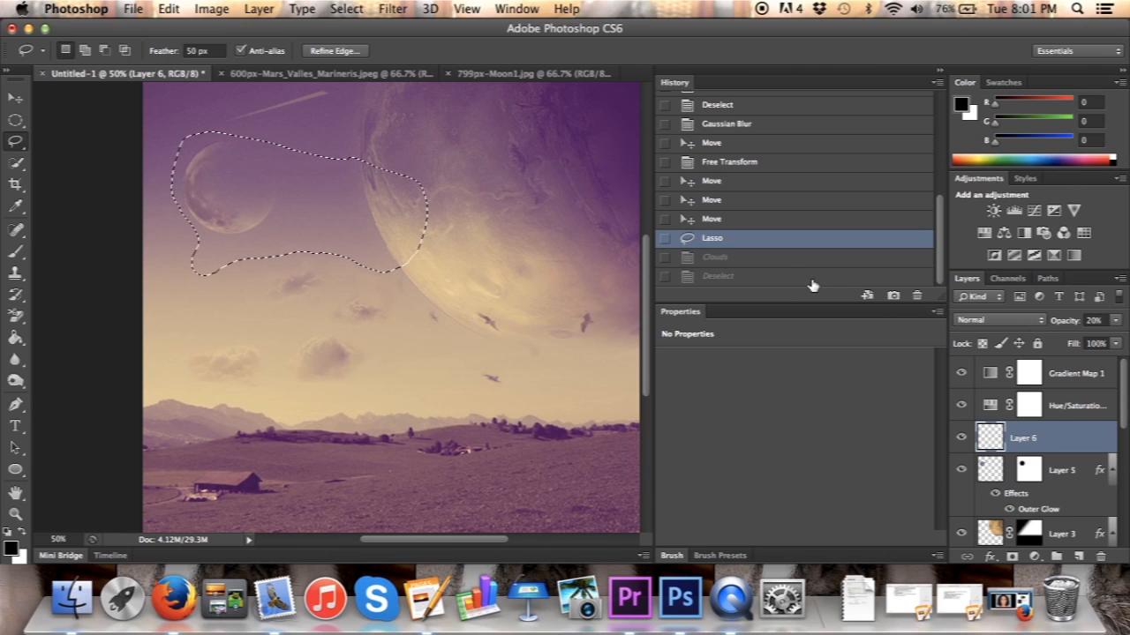
pyautogui.click(708, 221)
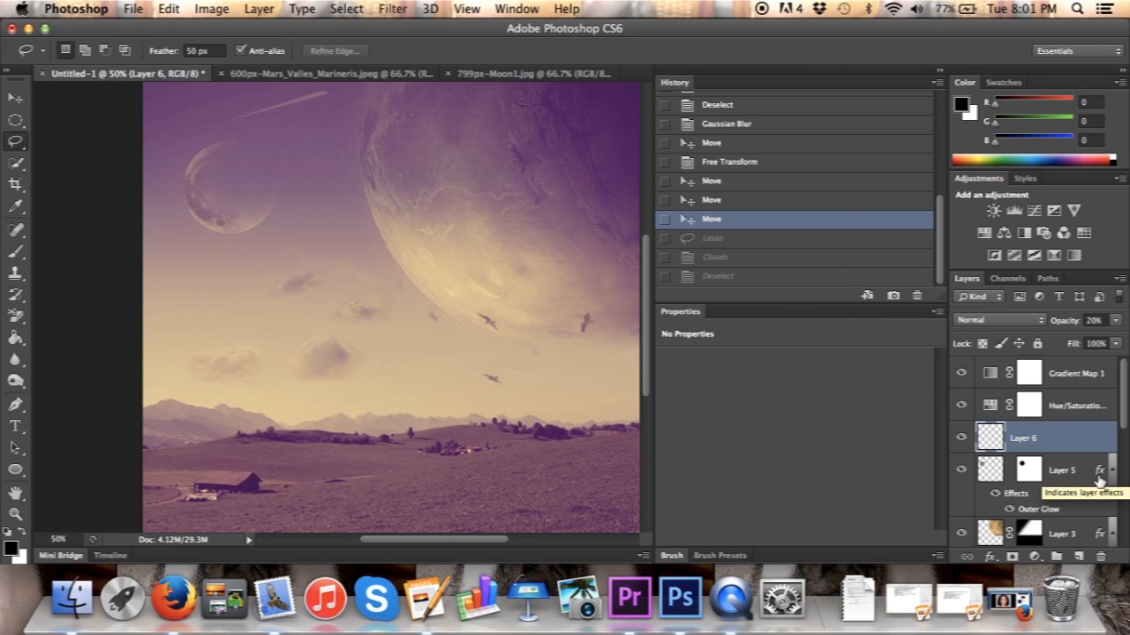
# Step: Add a new layer below the shooting star layer and render Clouds in a feathered lasso area from the moon to Mars
pyautogui.press('super+shift+n')
pyautogui.press('Return')
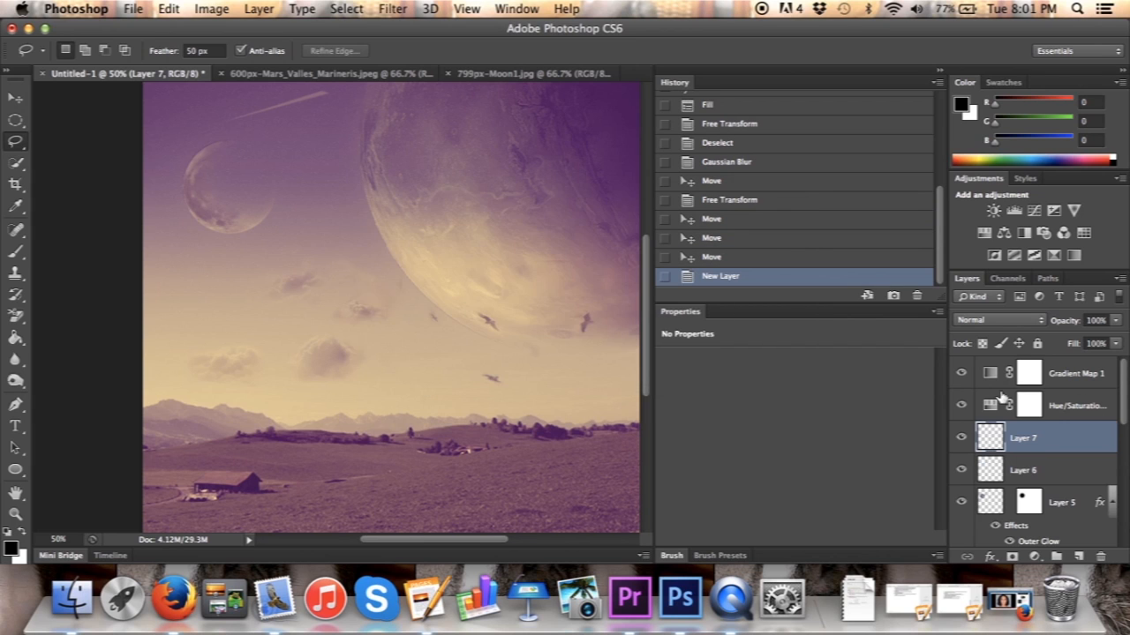
pyautogui.moveTo(1023, 439); pyautogui.dragTo(1095, 486)
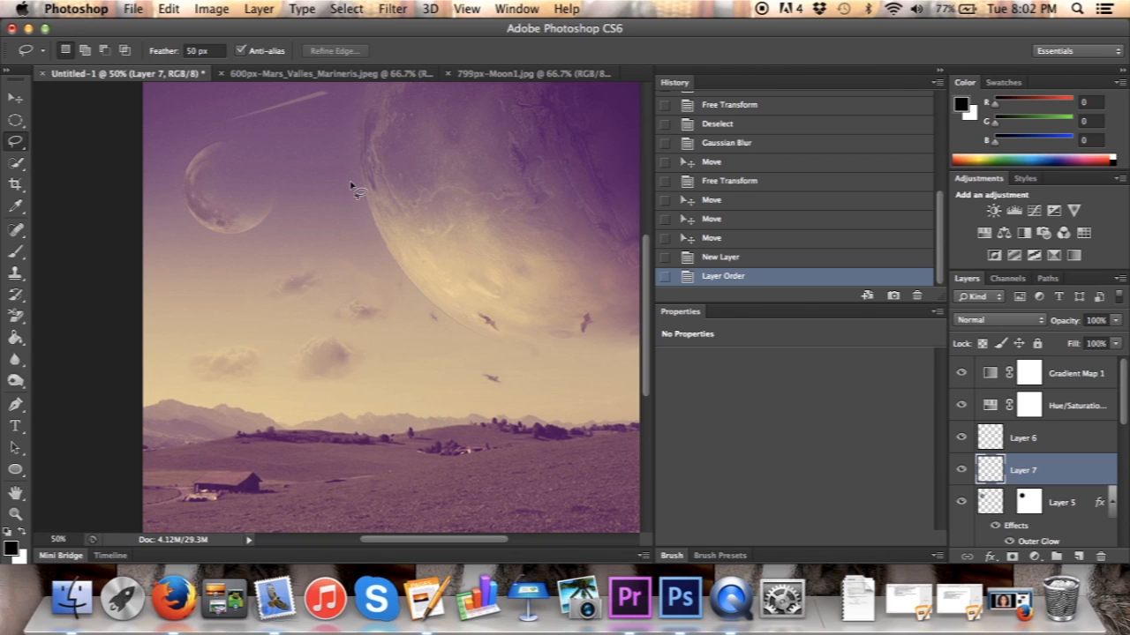
pyautogui.moveTo(360, 169)
pyautogui.mouseDown()
pyautogui.moveTo(230, 130)
pyautogui.moveTo(186, 142)
pyautogui.moveTo(169, 165)
pyautogui.moveTo(176, 216)
pyautogui.moveTo(210, 256)
pyautogui.moveTo(197, 289)
pyautogui.moveTo(218, 301)
pyautogui.moveTo(284, 260)
pyautogui.moveTo(380, 276)
pyautogui.moveTo(442, 261)
pyautogui.moveTo(431, 220)
pyautogui.moveTo(360, 170)
pyautogui.mouseUp()
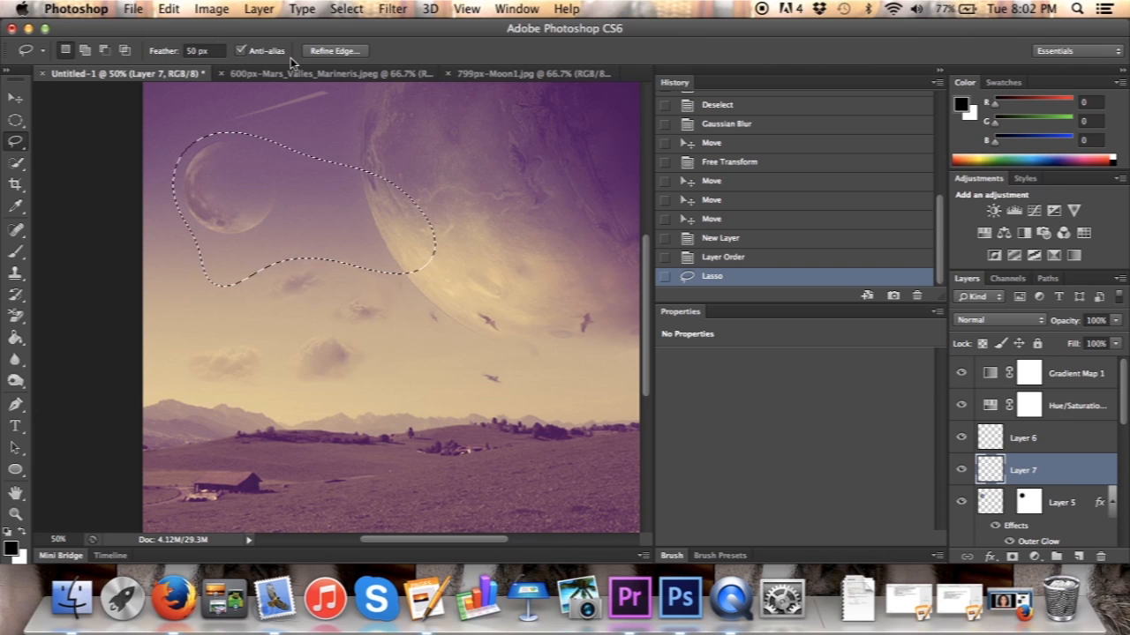
pyautogui.click(393, 9)
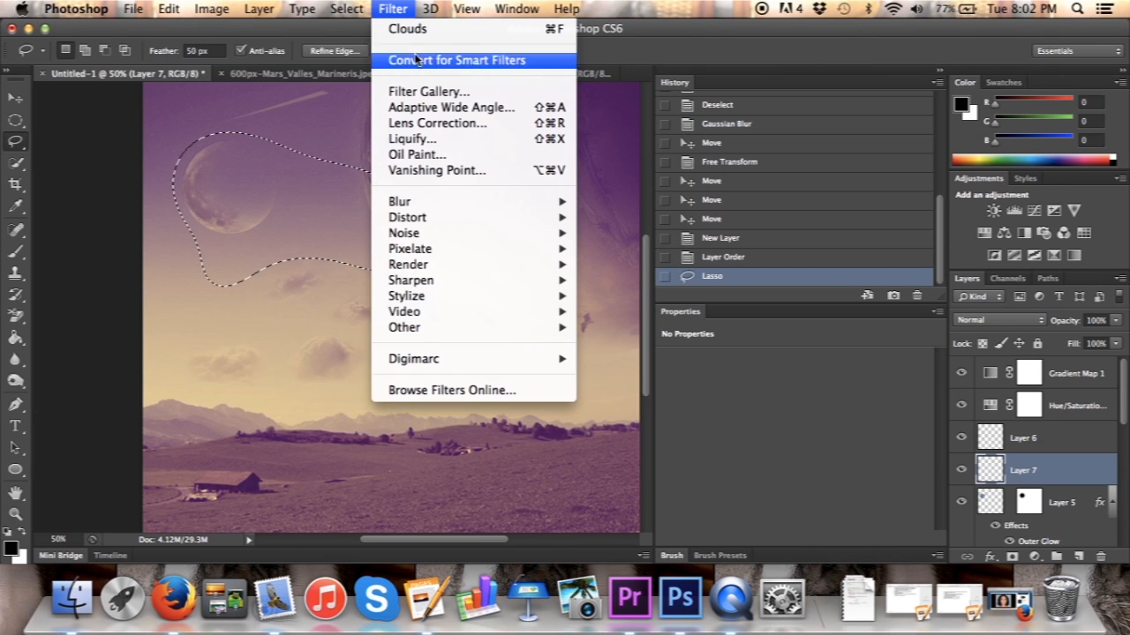
pyautogui.click(400, 31)
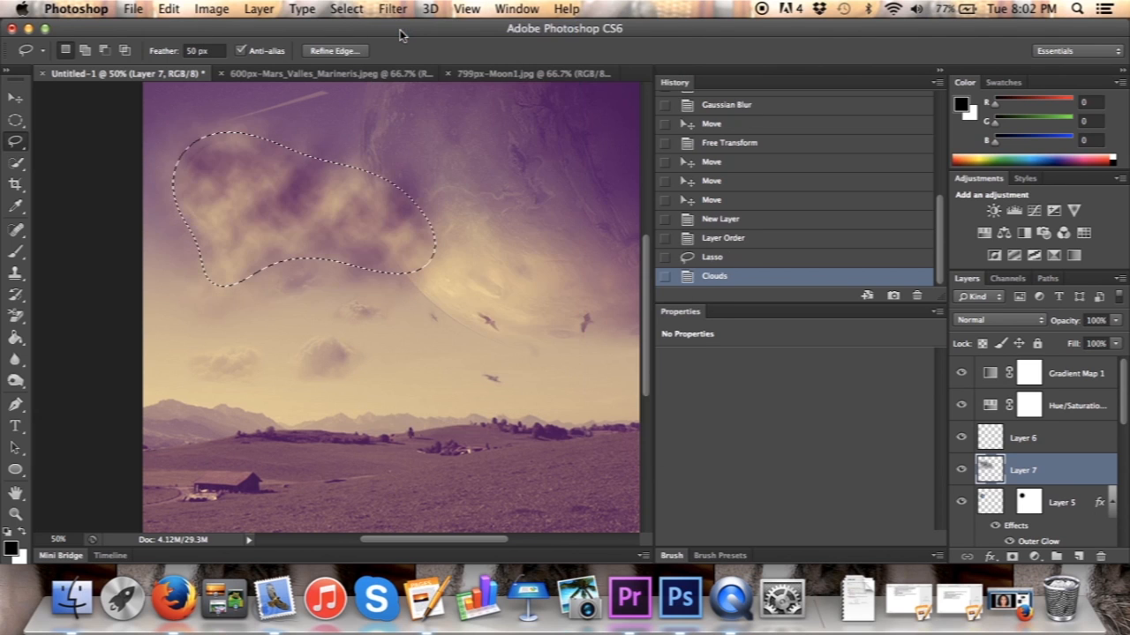
# Step: Lower the new cloud layer's opacity to 20% and move the clouds right and down between the moon and Mars
pyautogui.click(1115, 319)
pyautogui.moveTo(1117, 341); pyautogui.dragTo(1056, 352)
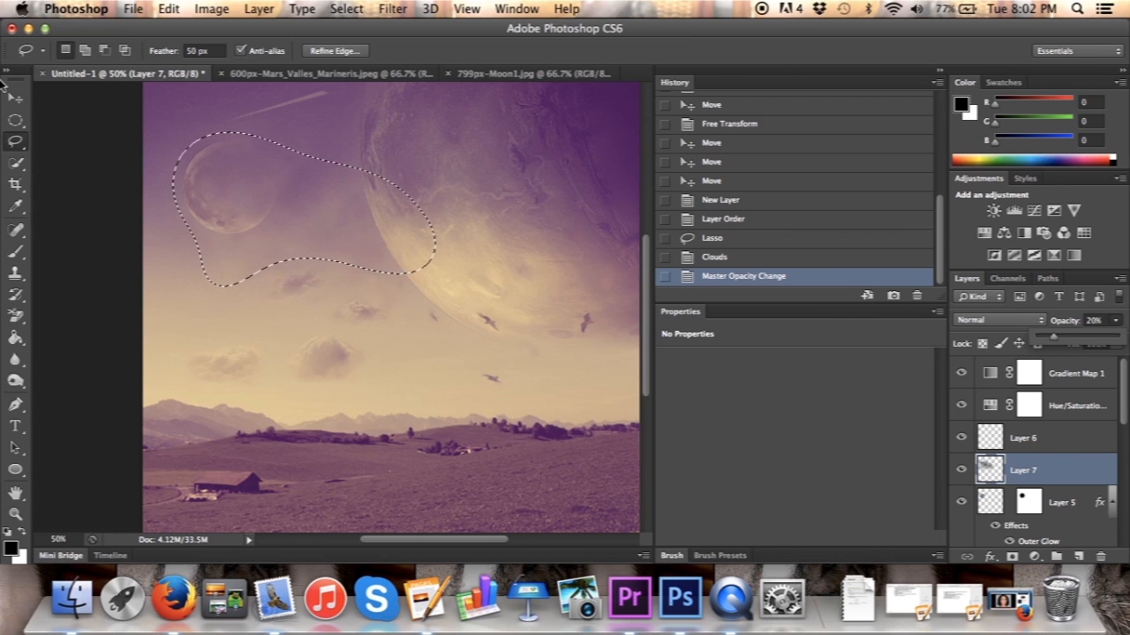
pyautogui.press('v')
pyautogui.moveTo(372, 219); pyautogui.dragTo(403, 240)
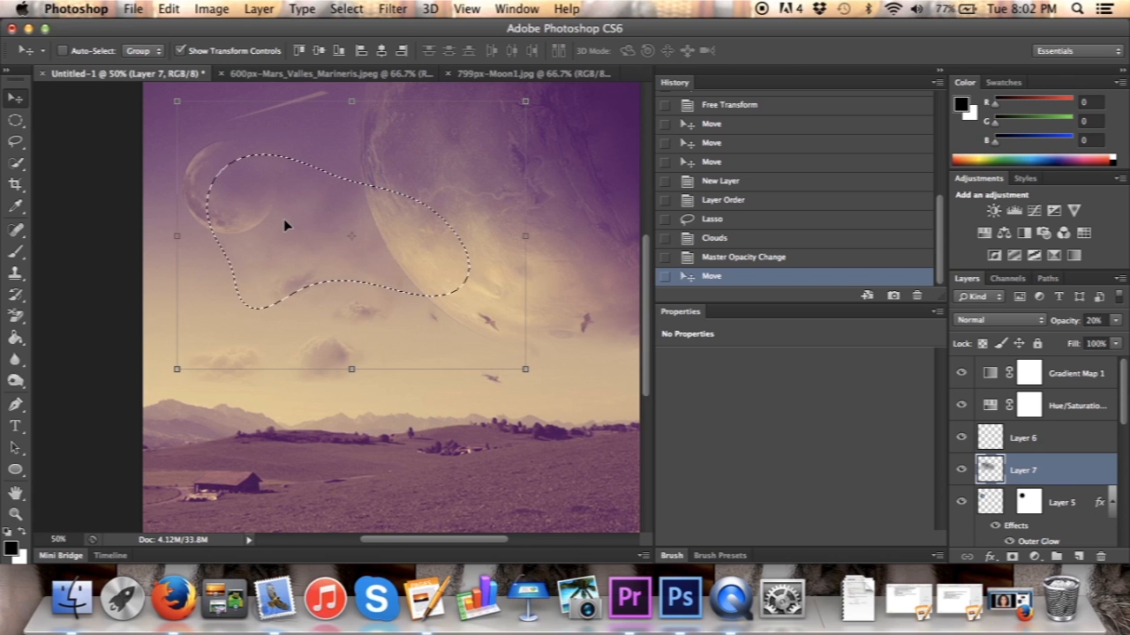
pyautogui.moveTo(284, 225); pyautogui.dragTo(357, 257)
pyautogui.moveTo(320, 243); pyautogui.dragTo(303, 227)
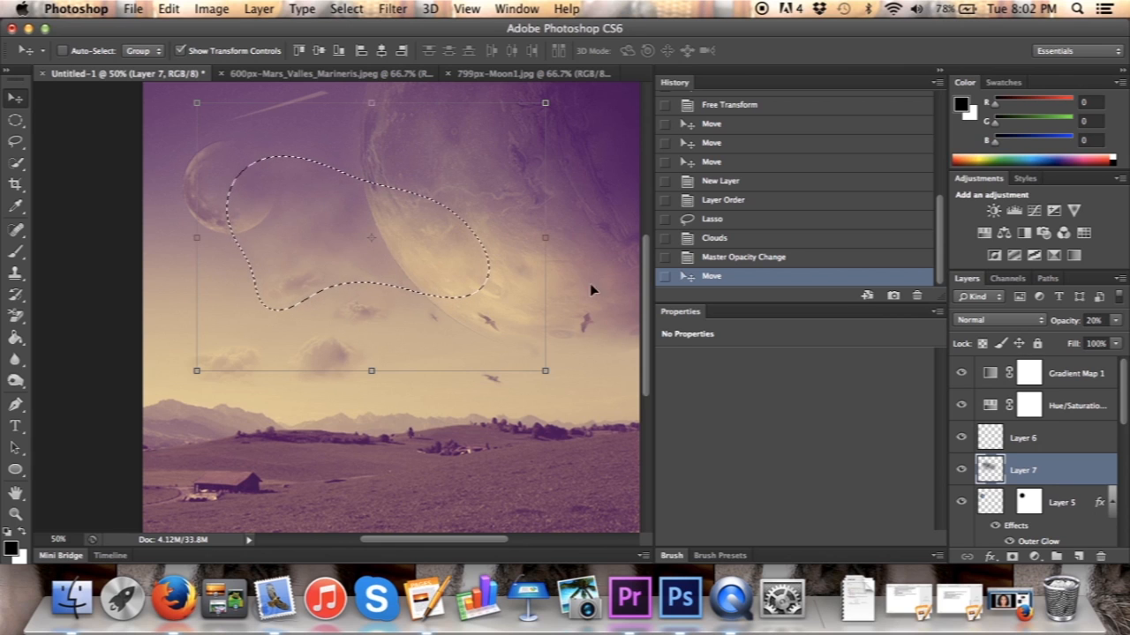
# Step: Deselect the cloud area and lower the landscape screenshot layer's opacity to 80%
pyautogui.scroll(-5, 1058, 469)
pyautogui.scroll(-3, 1058, 470)
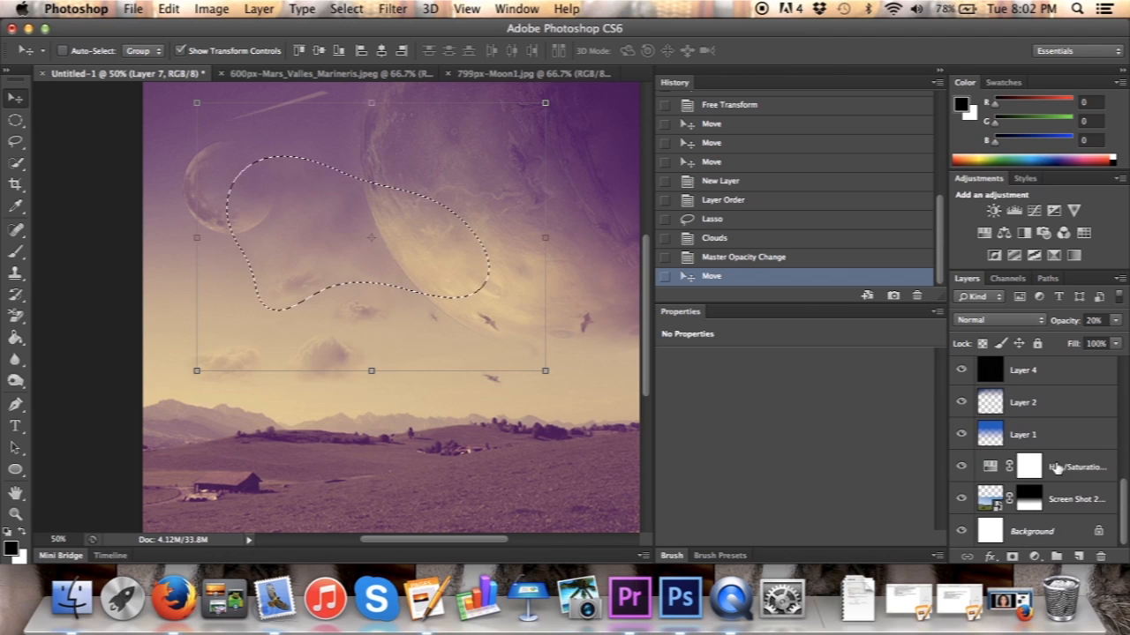
pyautogui.click(991, 498)
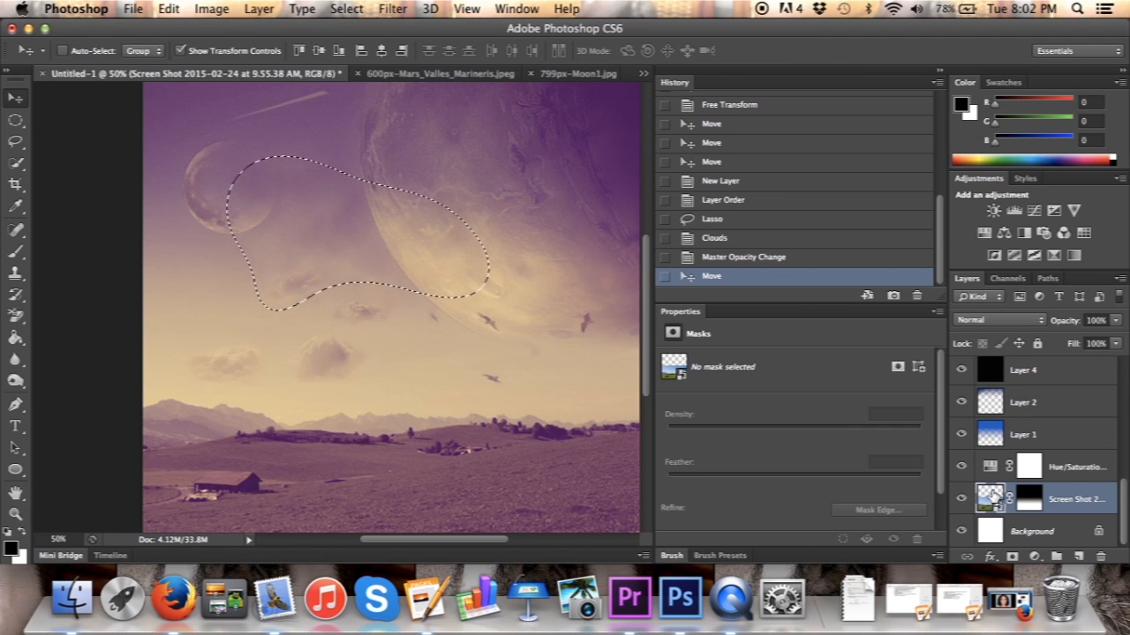
pyautogui.press('super+d')
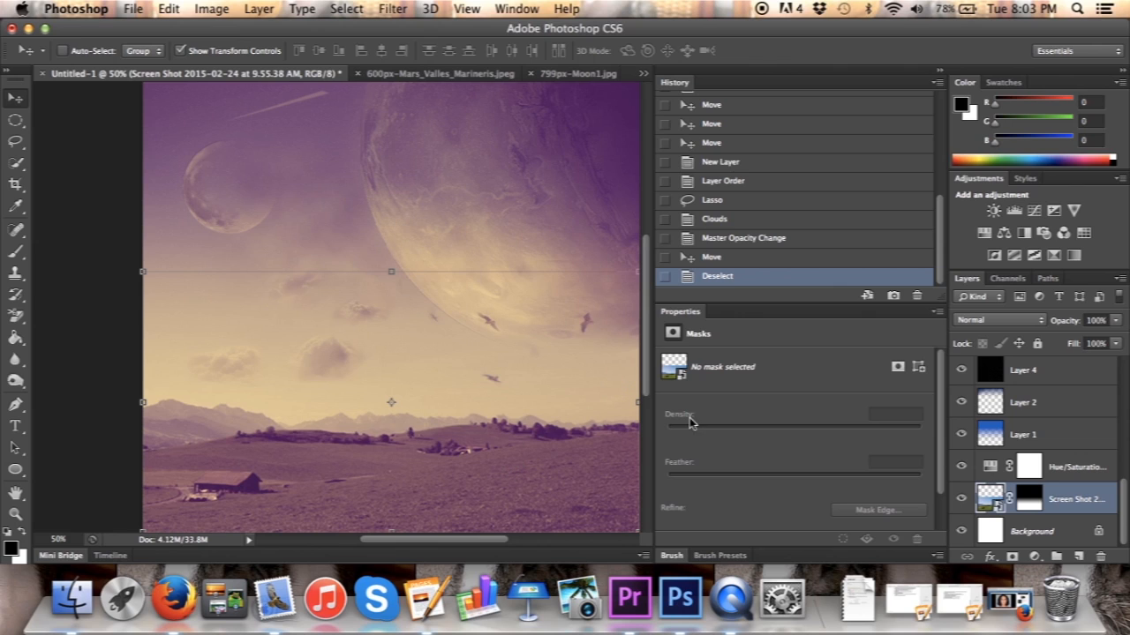
pyautogui.click(1116, 320)
pyautogui.moveTo(1119, 340); pyautogui.dragTo(1102, 342)
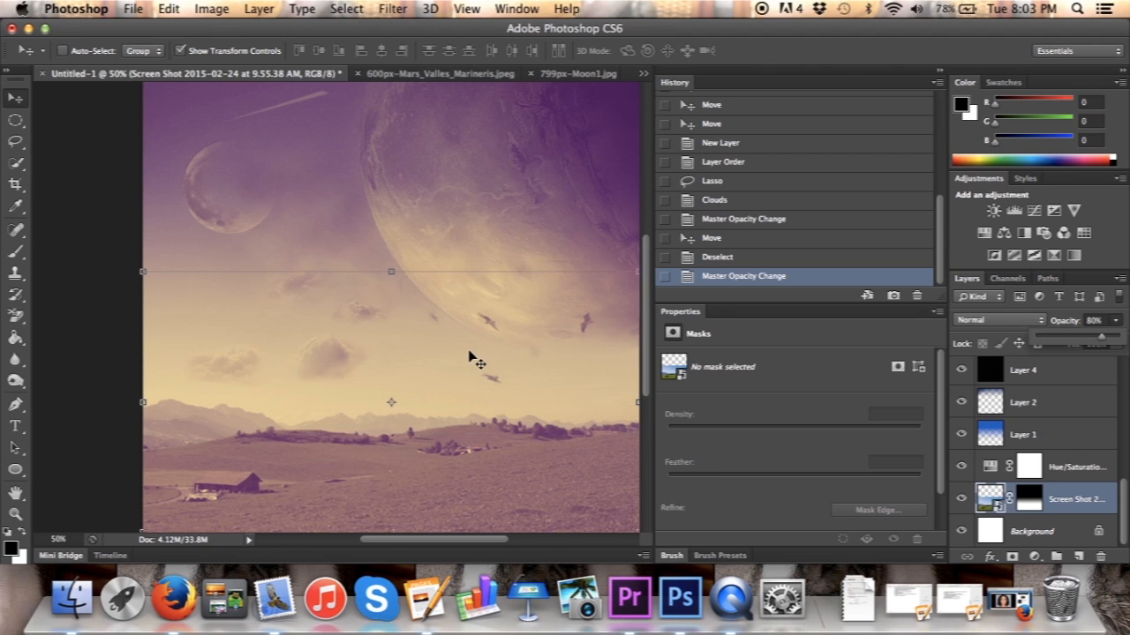
pyautogui.click(133, 7)
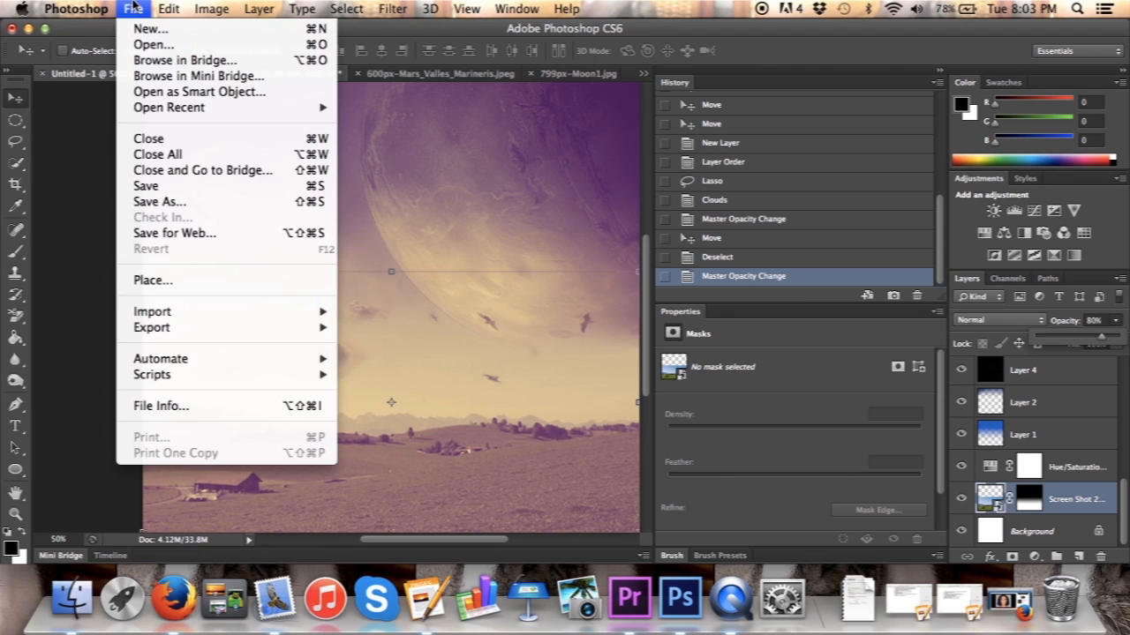
pyautogui.click(163, 186)
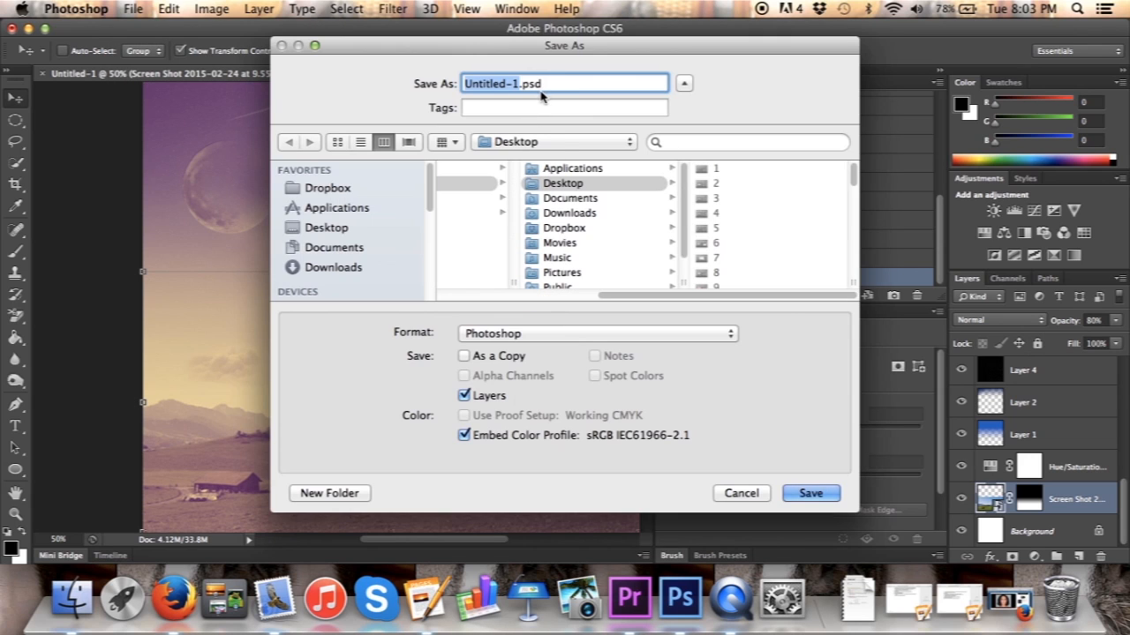
pyautogui.click(556, 340)
pyautogui.click(498, 438)
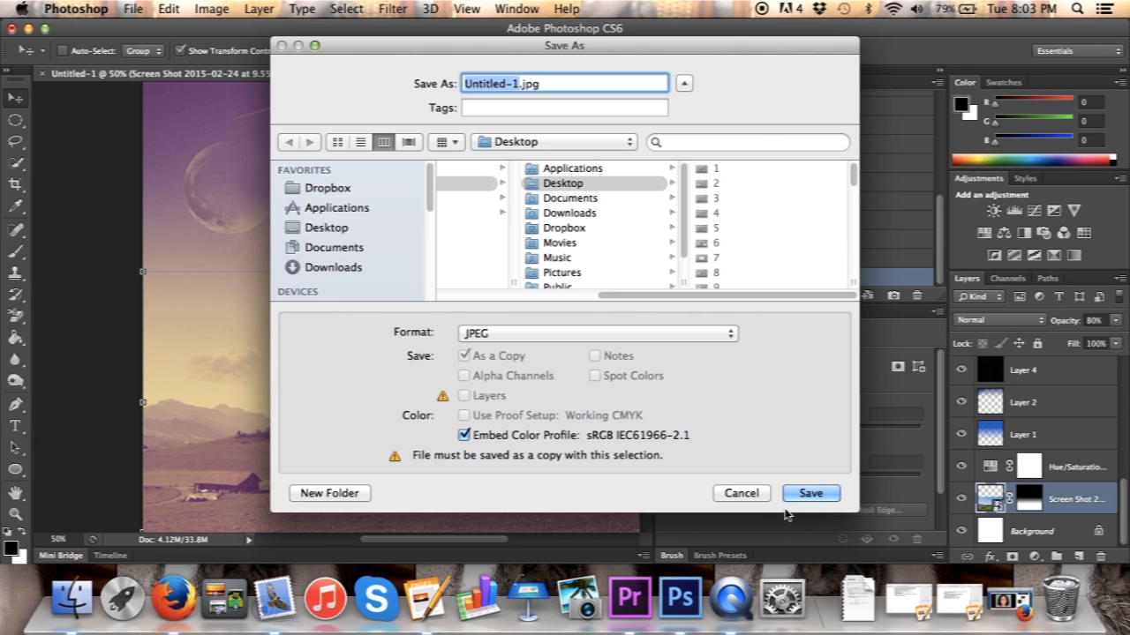
pyautogui.click(741, 494)
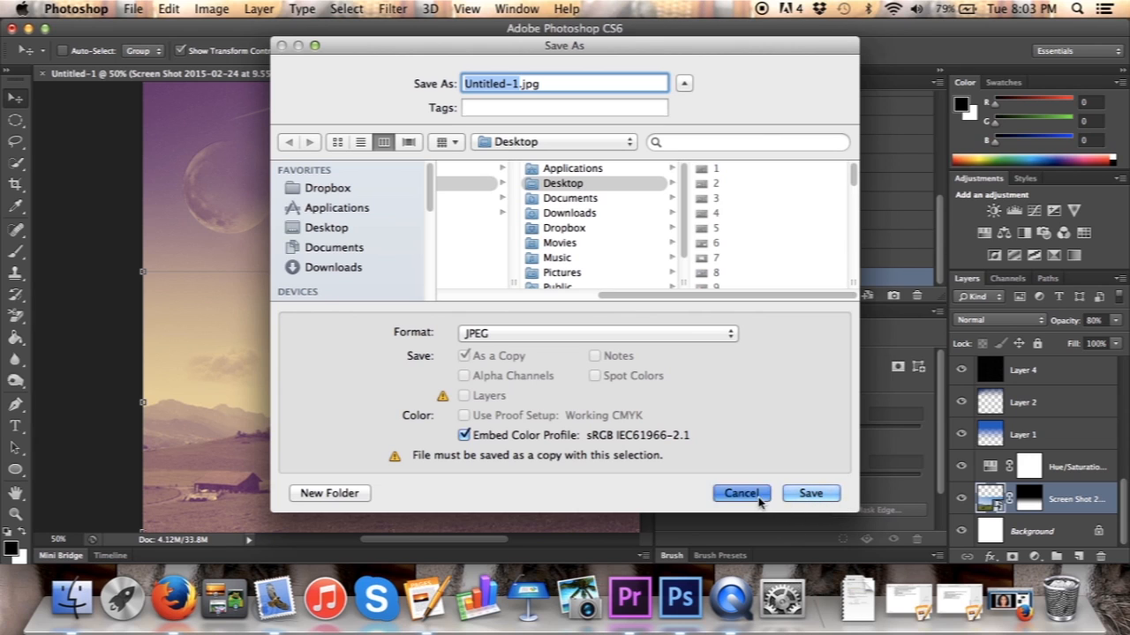